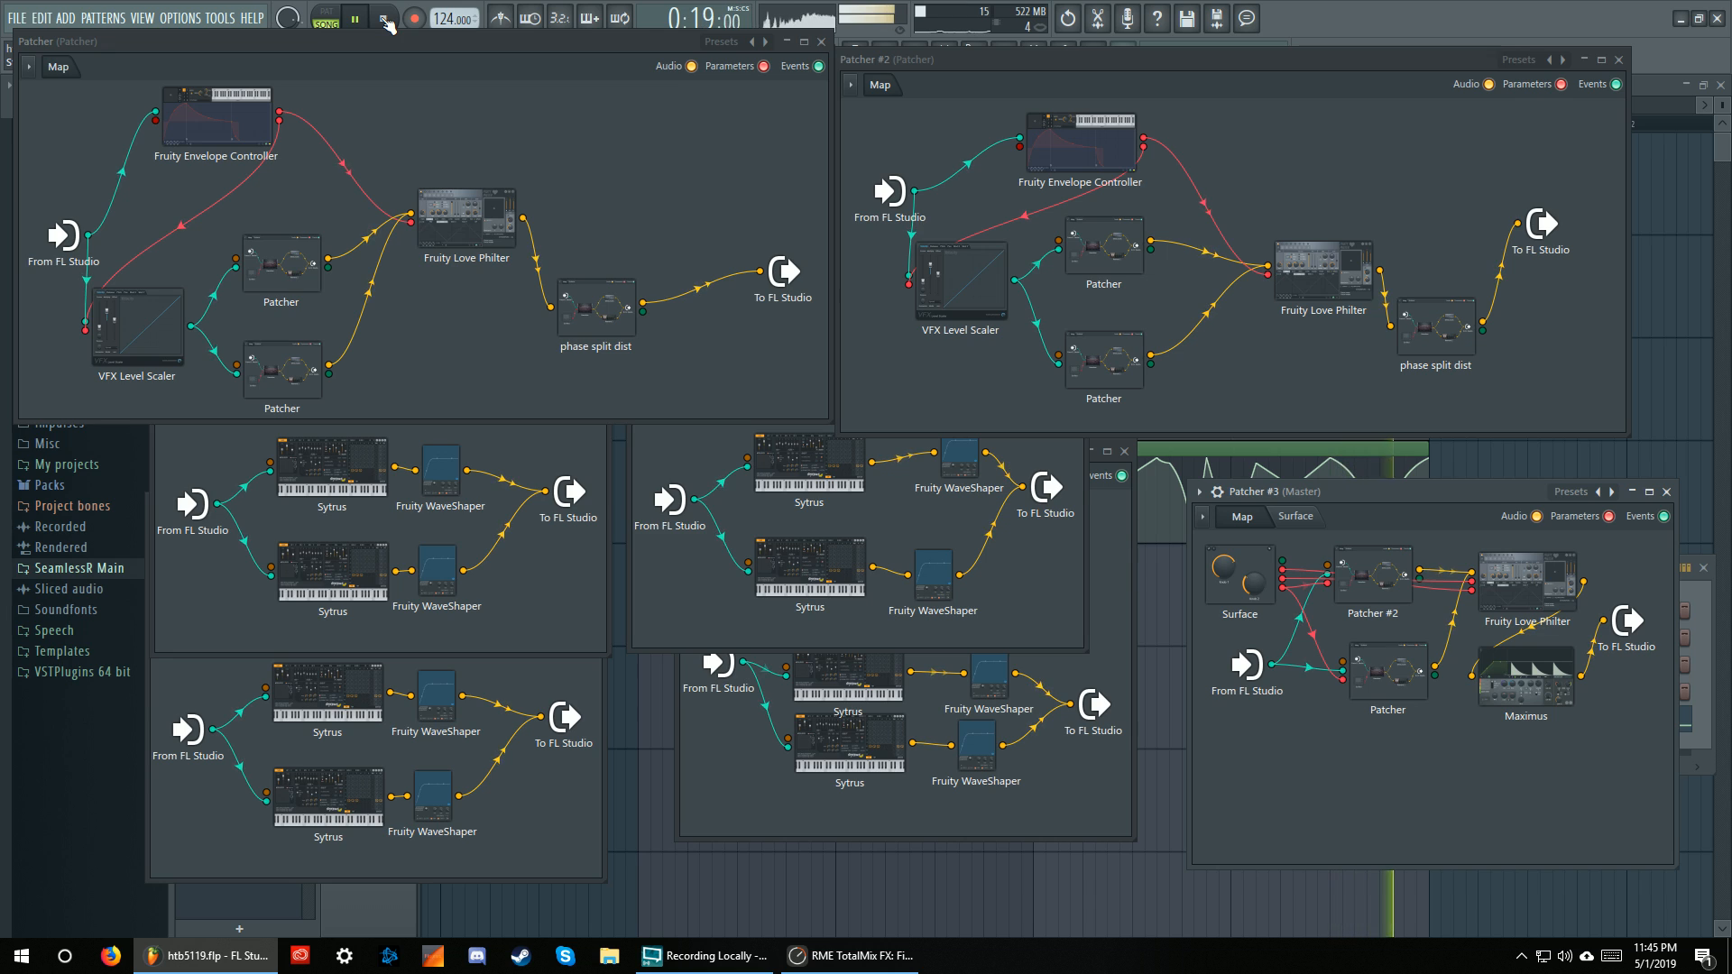
Stop playback, close all the open Patcher windows and bring up the playlist arrangement
{"action": "left_click", "coordinate": [385, 19]}
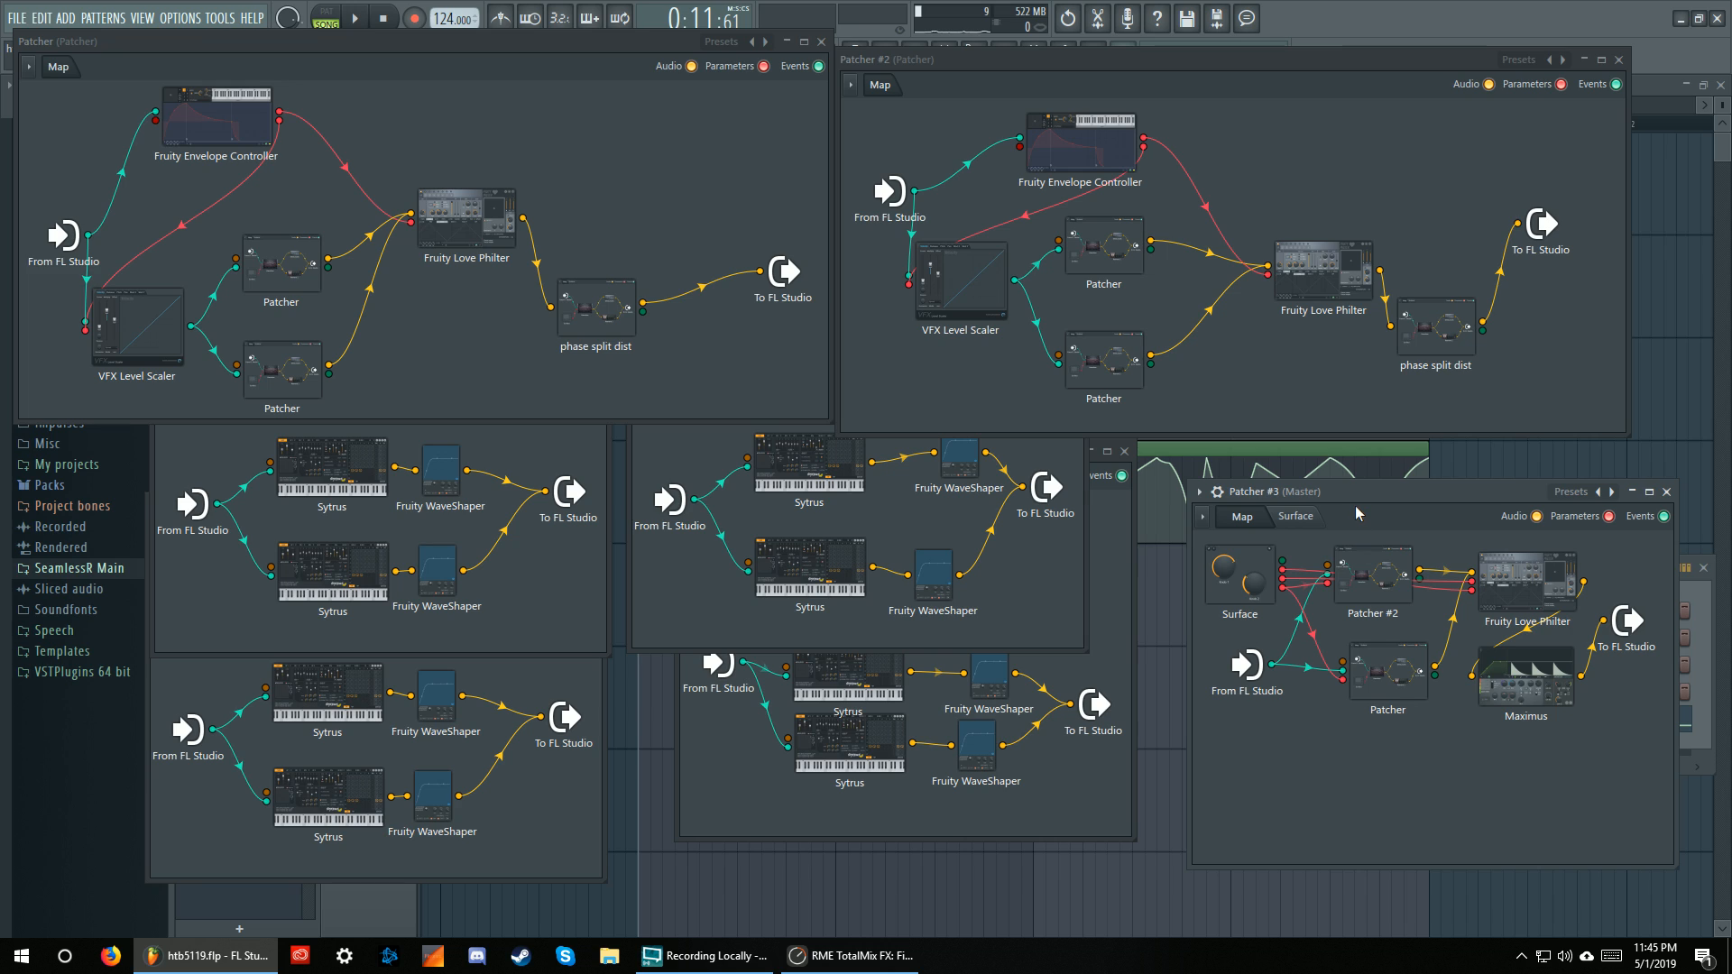
{"action": "left_click_drag", "start_coordinate": [1364, 508], "coordinate": [1356, 527]}
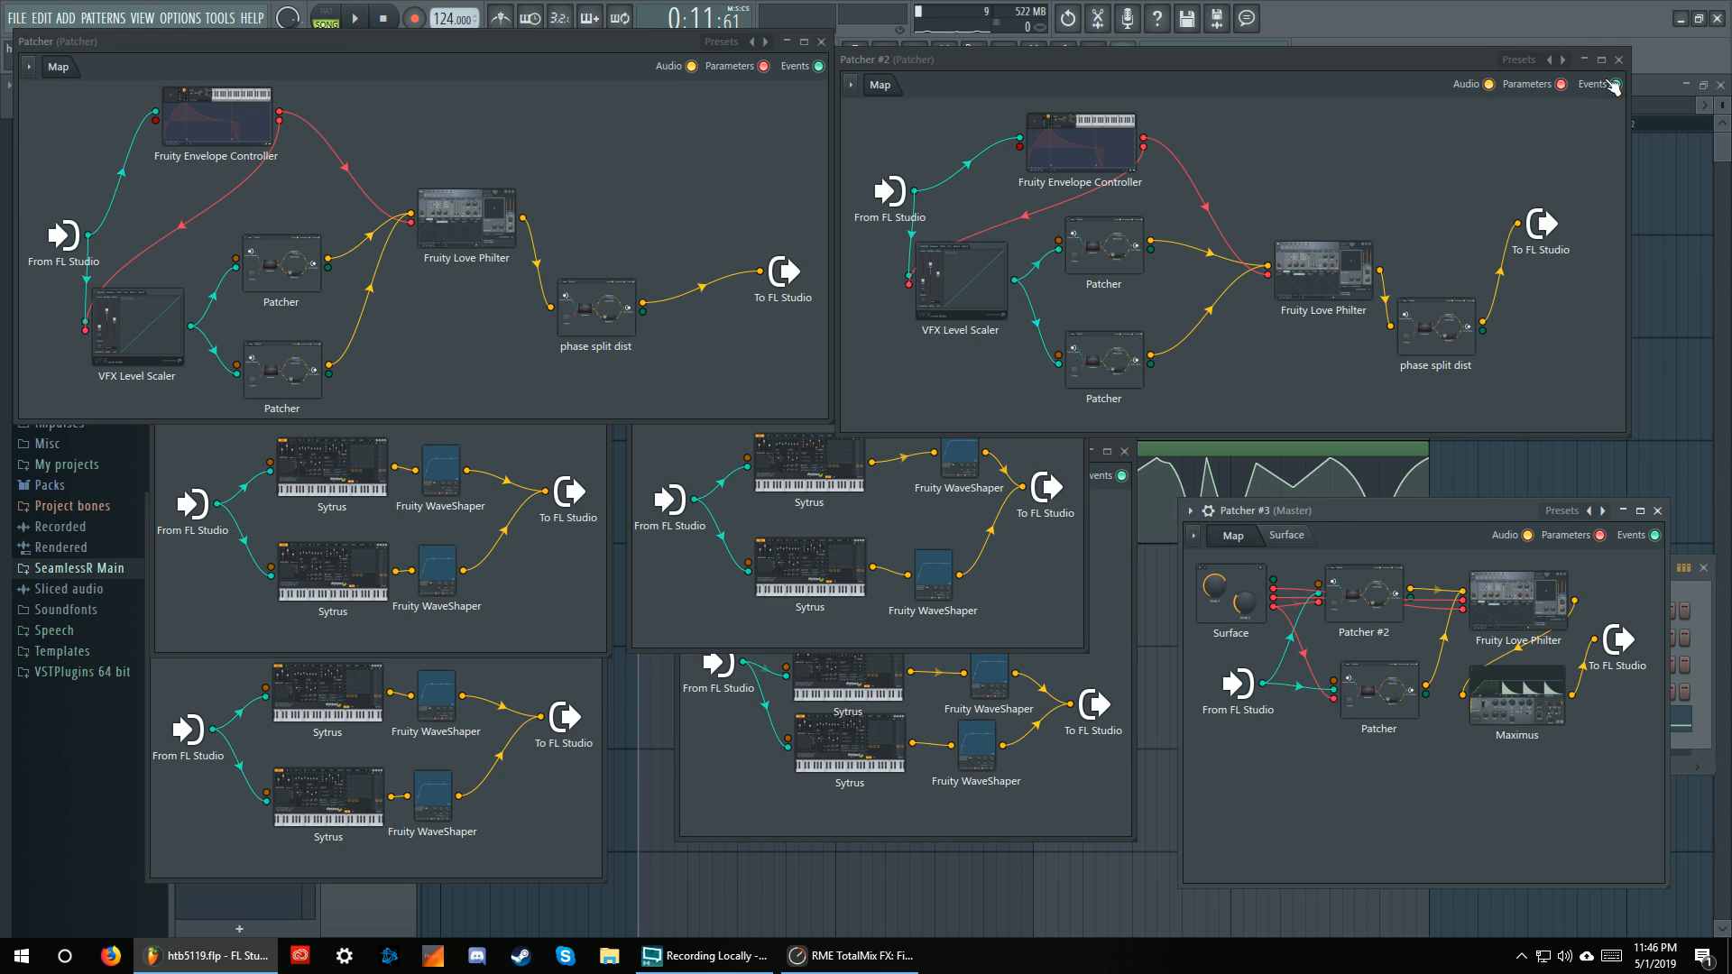
{"action": "key", "text": "F12"}
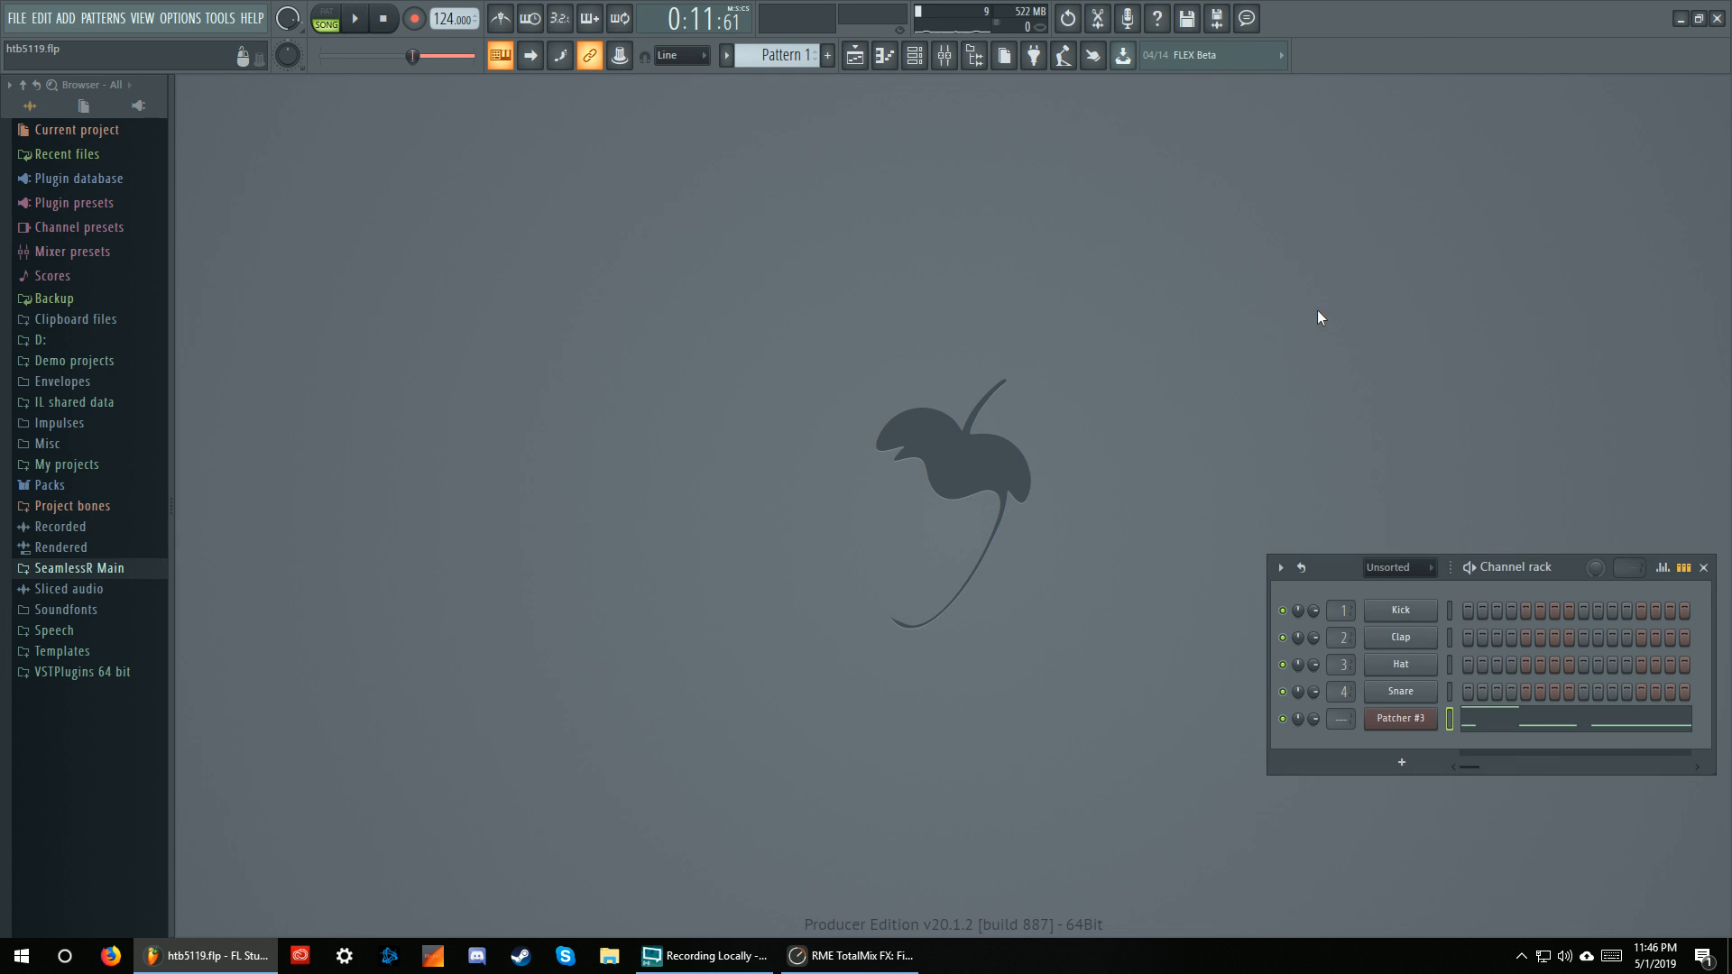
{"action": "key", "text": "F5"}
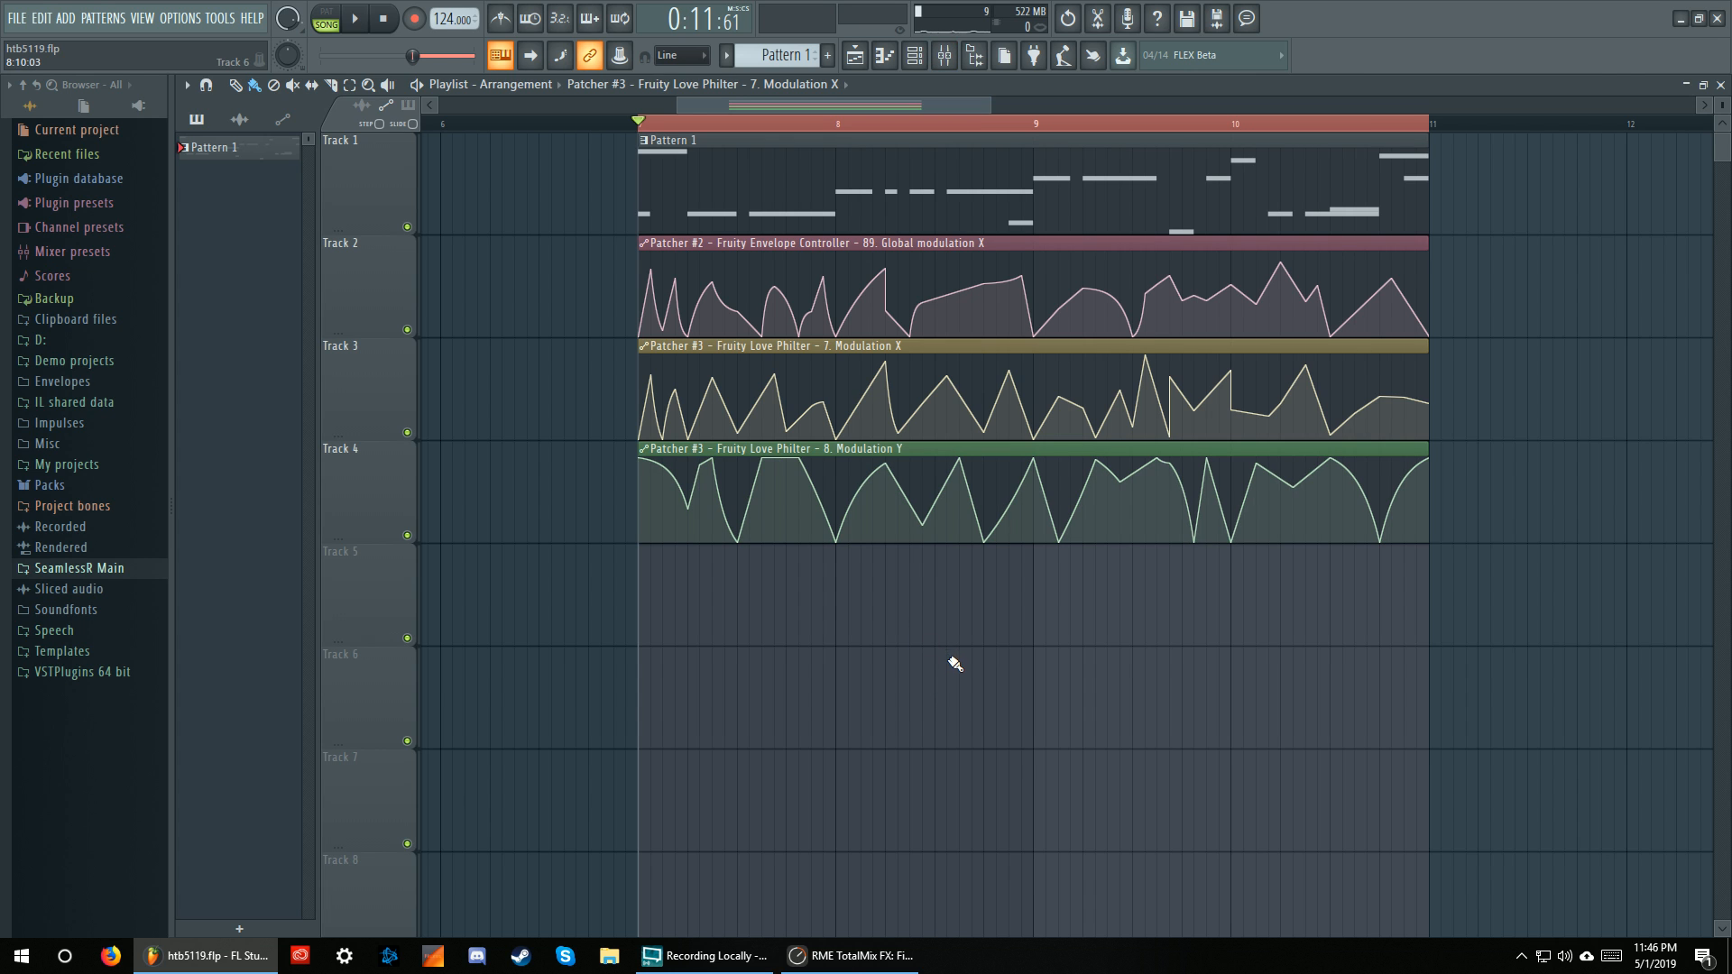
{"action": "scroll", "coordinate": [951, 661], "scroll_direction": "up", "scroll_amount": 2, "text": "ctrl"}
{"action": "scroll", "coordinate": [804, 571], "scroll_direction": "down", "scroll_amount": 1, "text": "ctrl"}
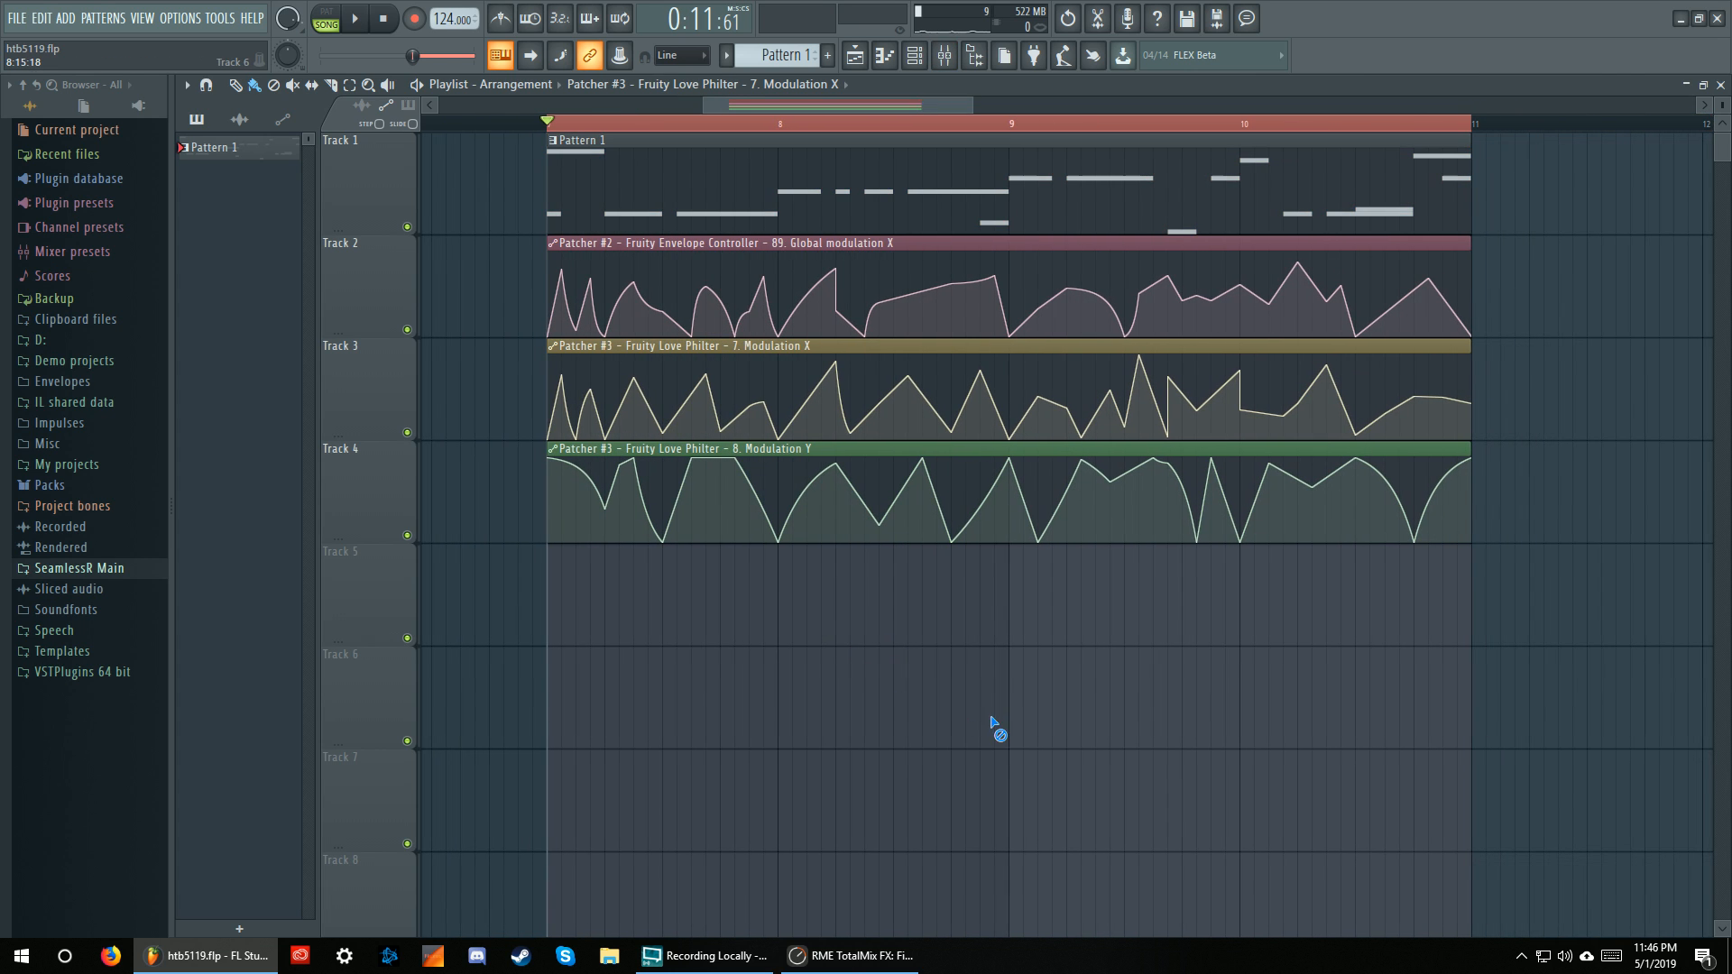
Point out the automation clips on tracks 2 to 4, leaving their positions intact, and audition the looped section
{"action": "left_click", "coordinate": [626, 248]}
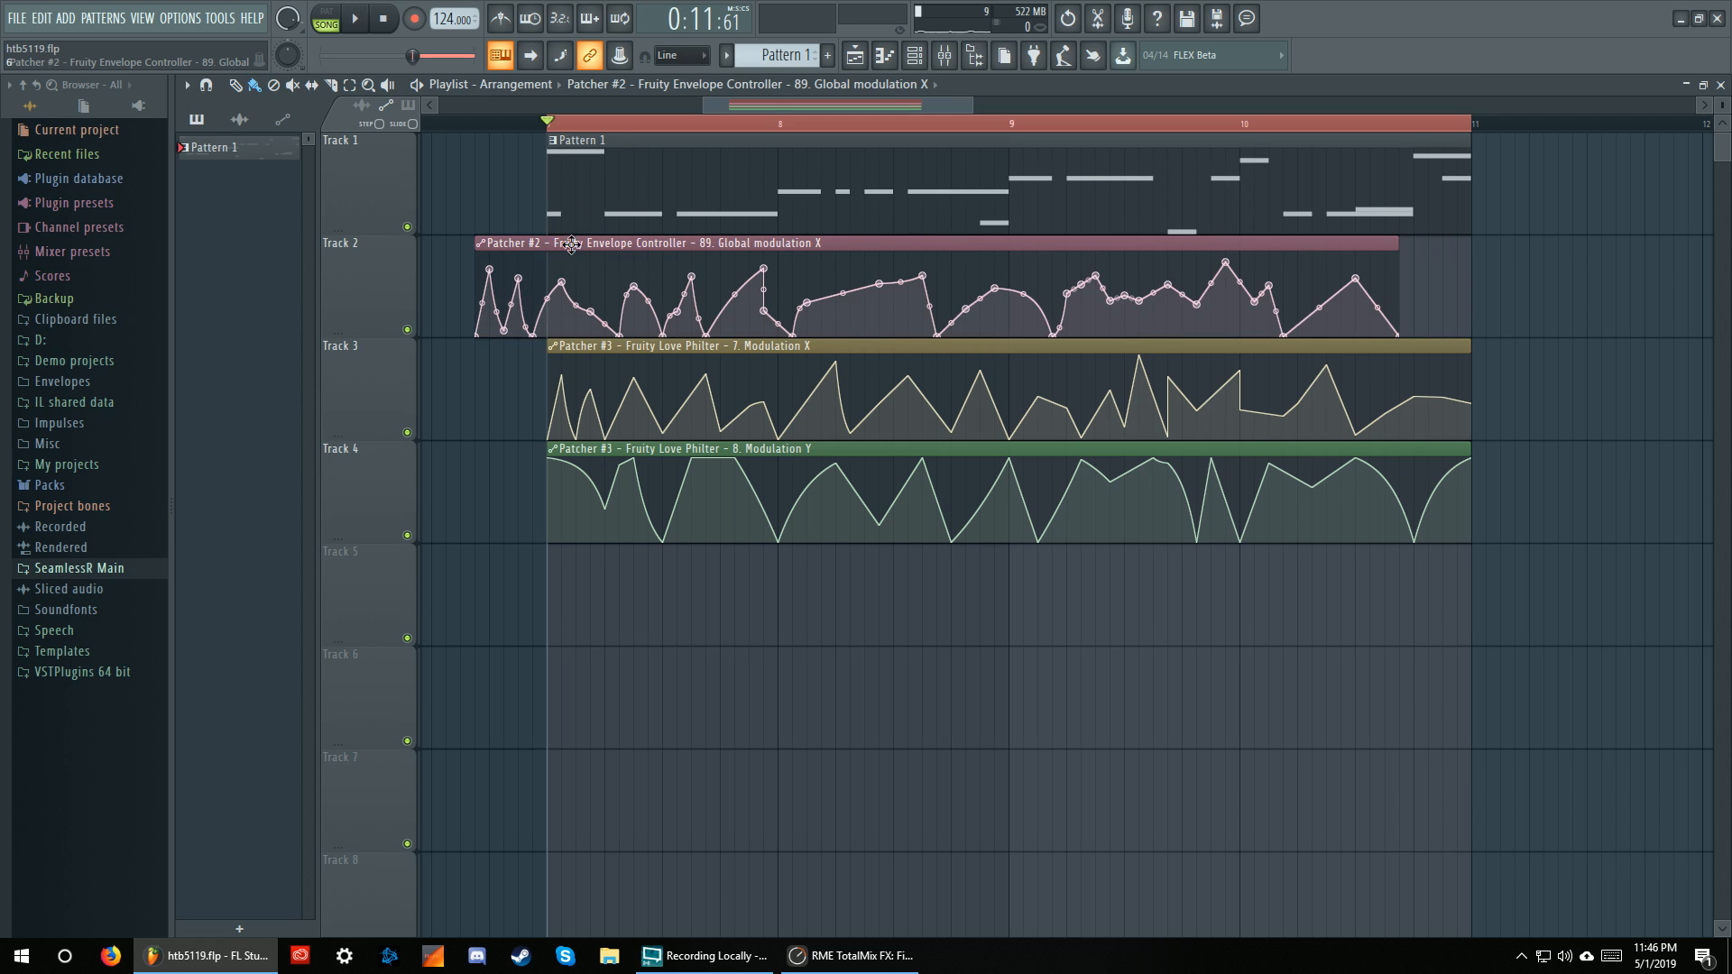
{"action": "left_click", "coordinate": [629, 242]}
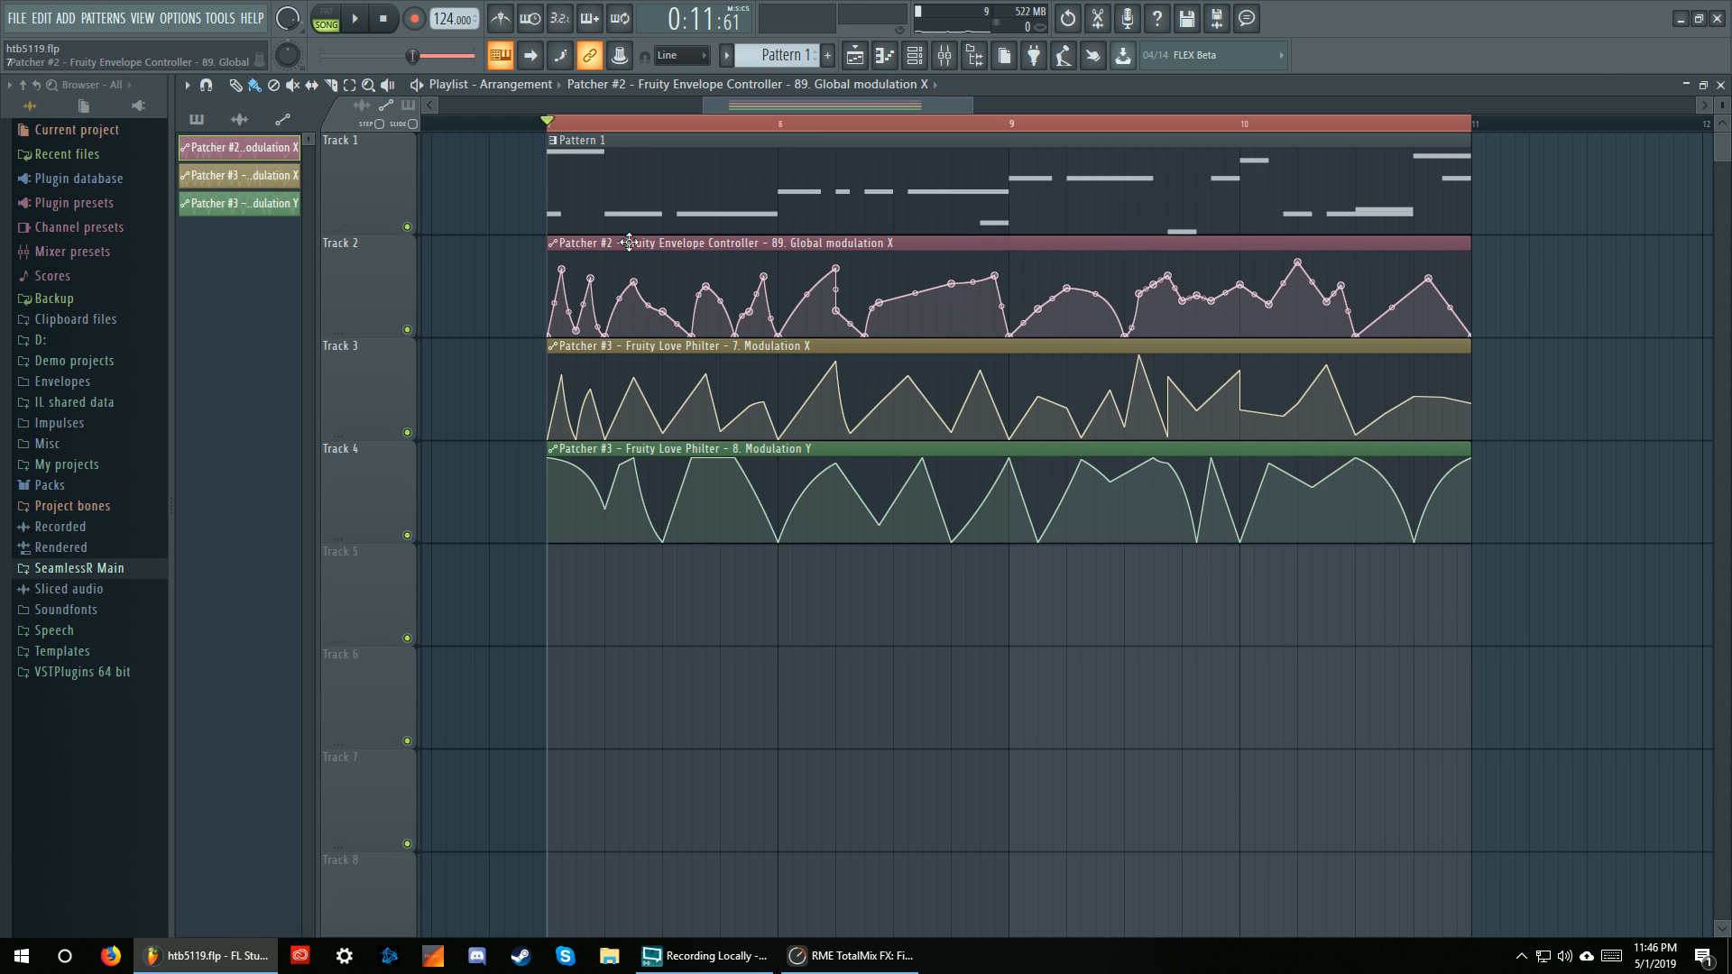
{"action": "left_click_drag", "start_coordinate": [765, 356], "coordinate": [829, 592]}
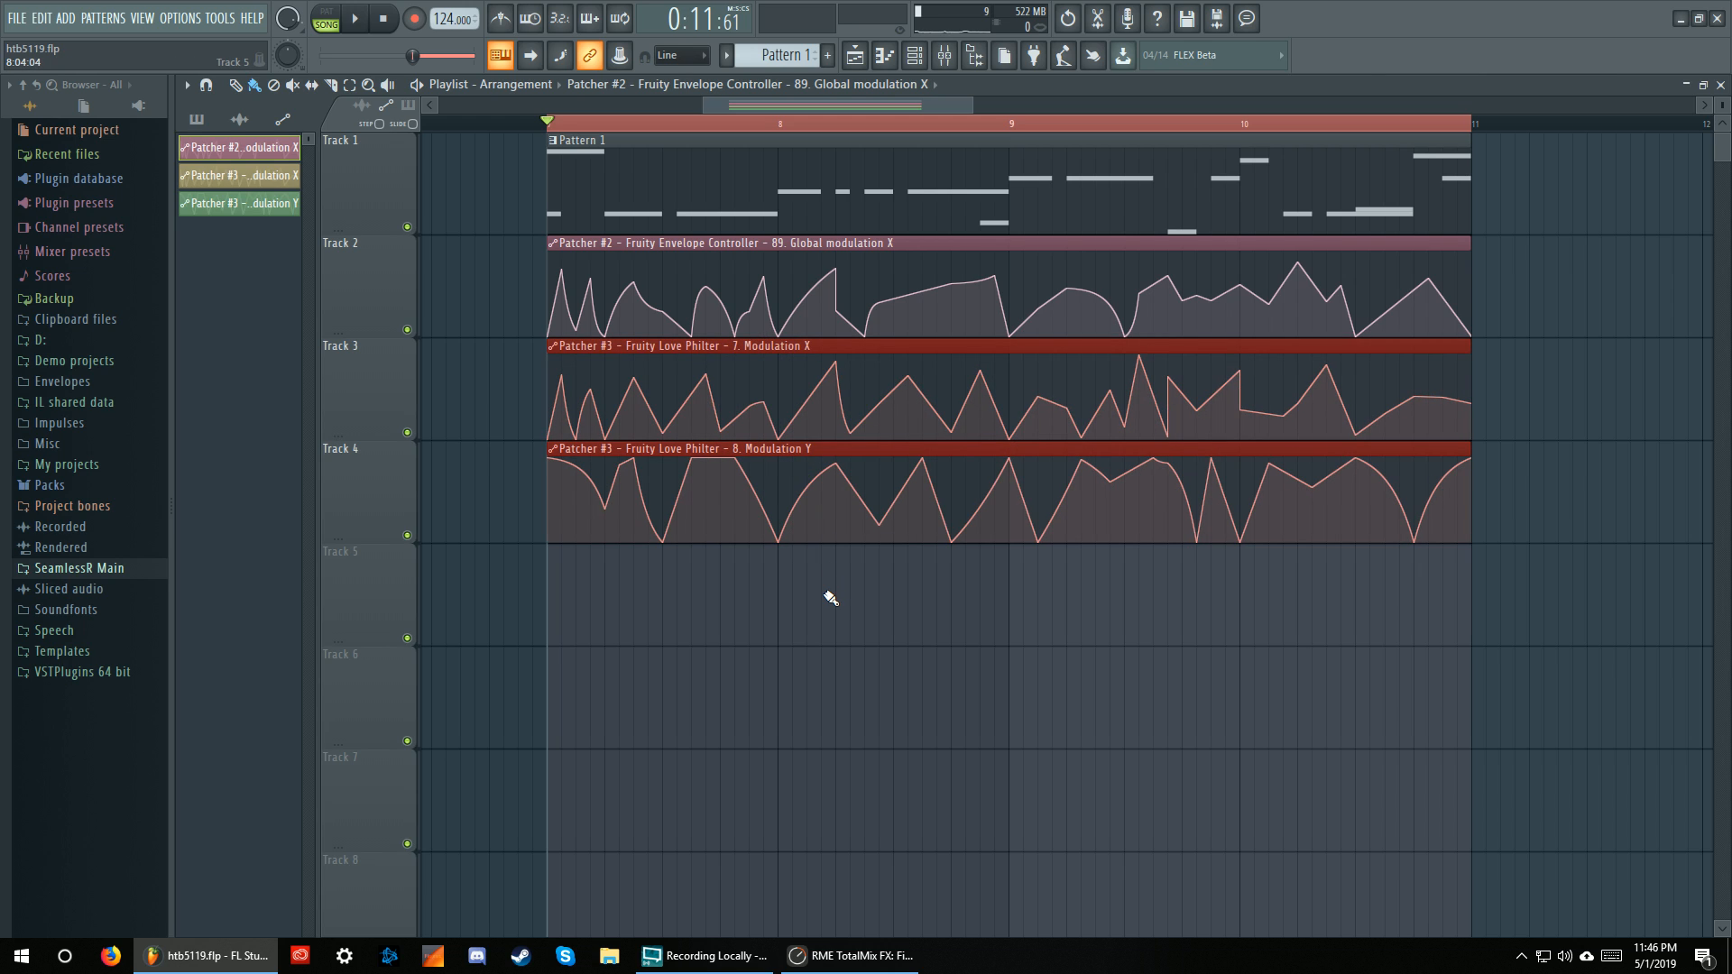
{"action": "left_click", "coordinate": [825, 593], "text": "ctrl"}
{"action": "key", "text": "space"}
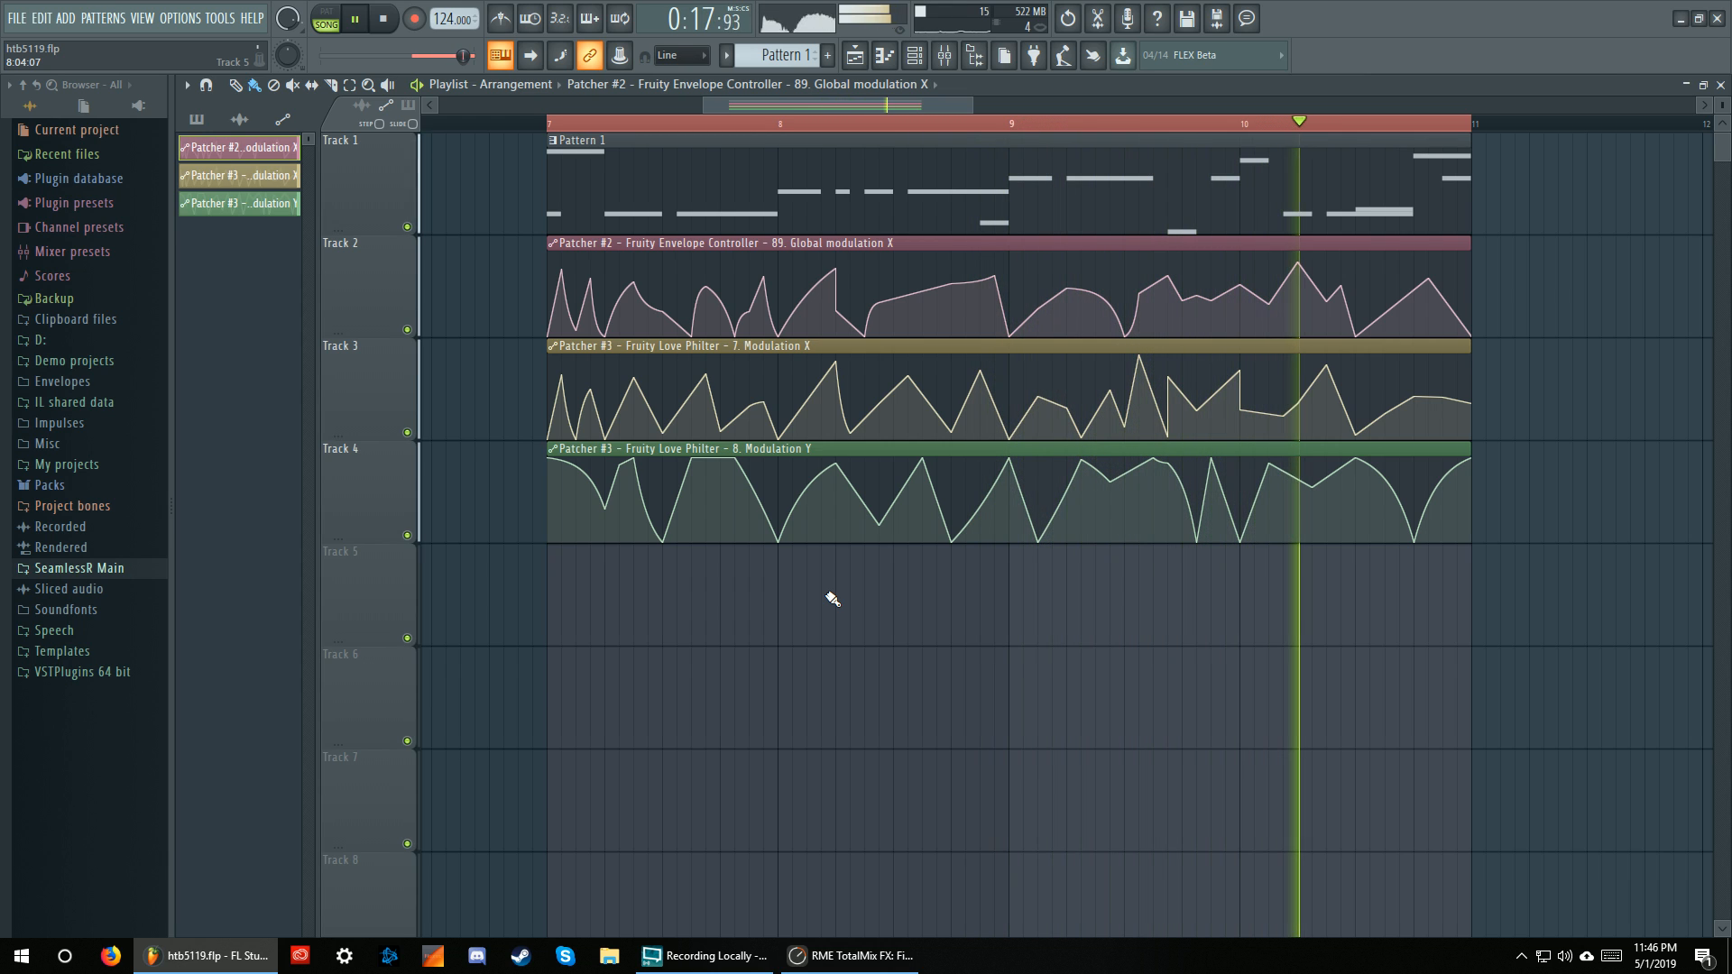
{"action": "key", "text": "space"}
Show the unsorted channels in the channel rack and open the Patcher #3 instrument over the playlist
{"action": "left_click", "coordinate": [915, 59]}
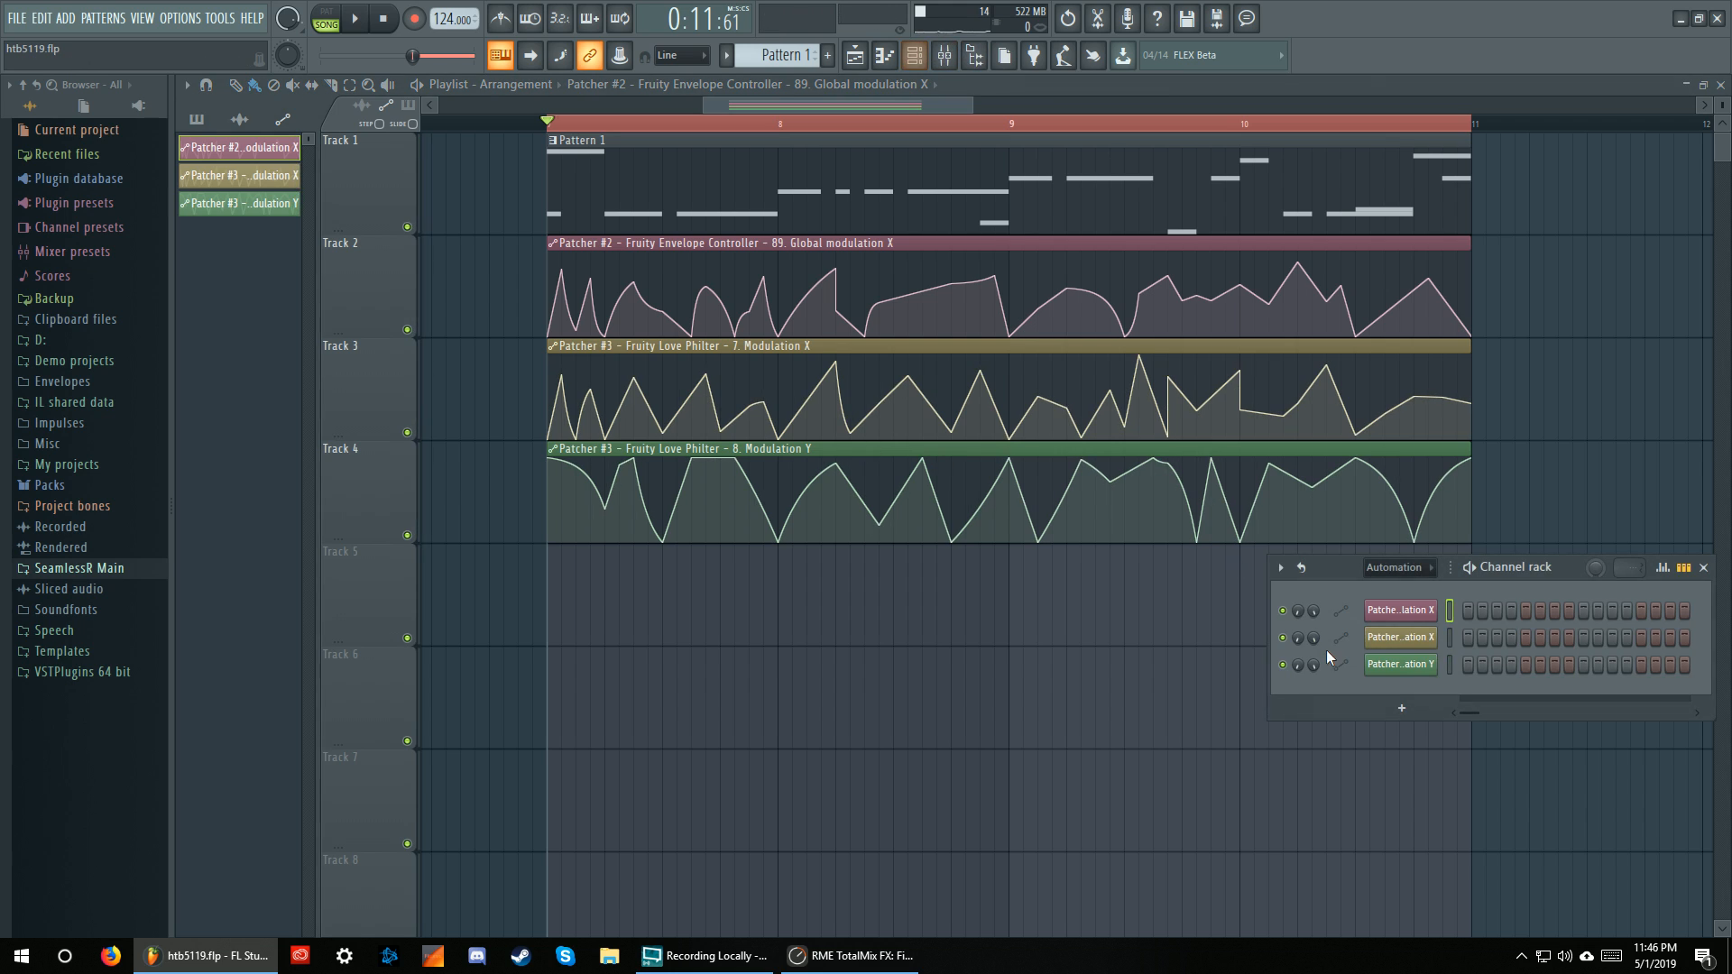
{"action": "left_click", "coordinate": [1400, 568]}
{"action": "left_click", "coordinate": [1403, 649]}
{"action": "left_click", "coordinate": [1424, 722]}
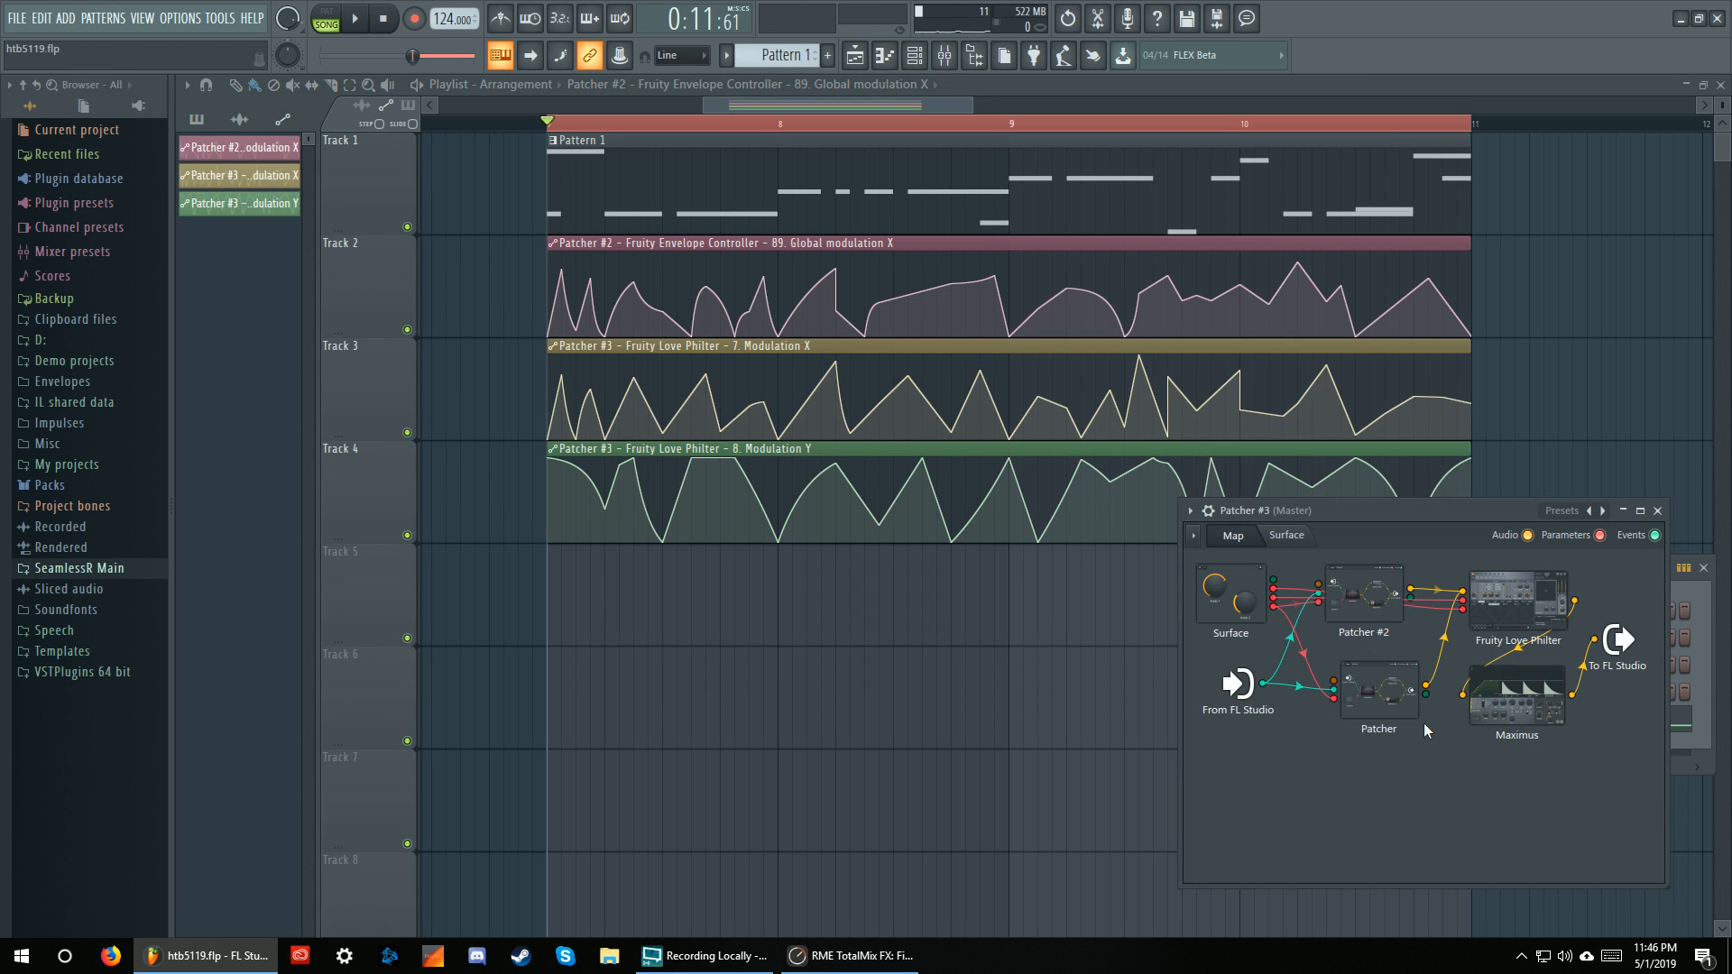
{"action": "left_click_drag", "start_coordinate": [1391, 516], "coordinate": [878, 290]}
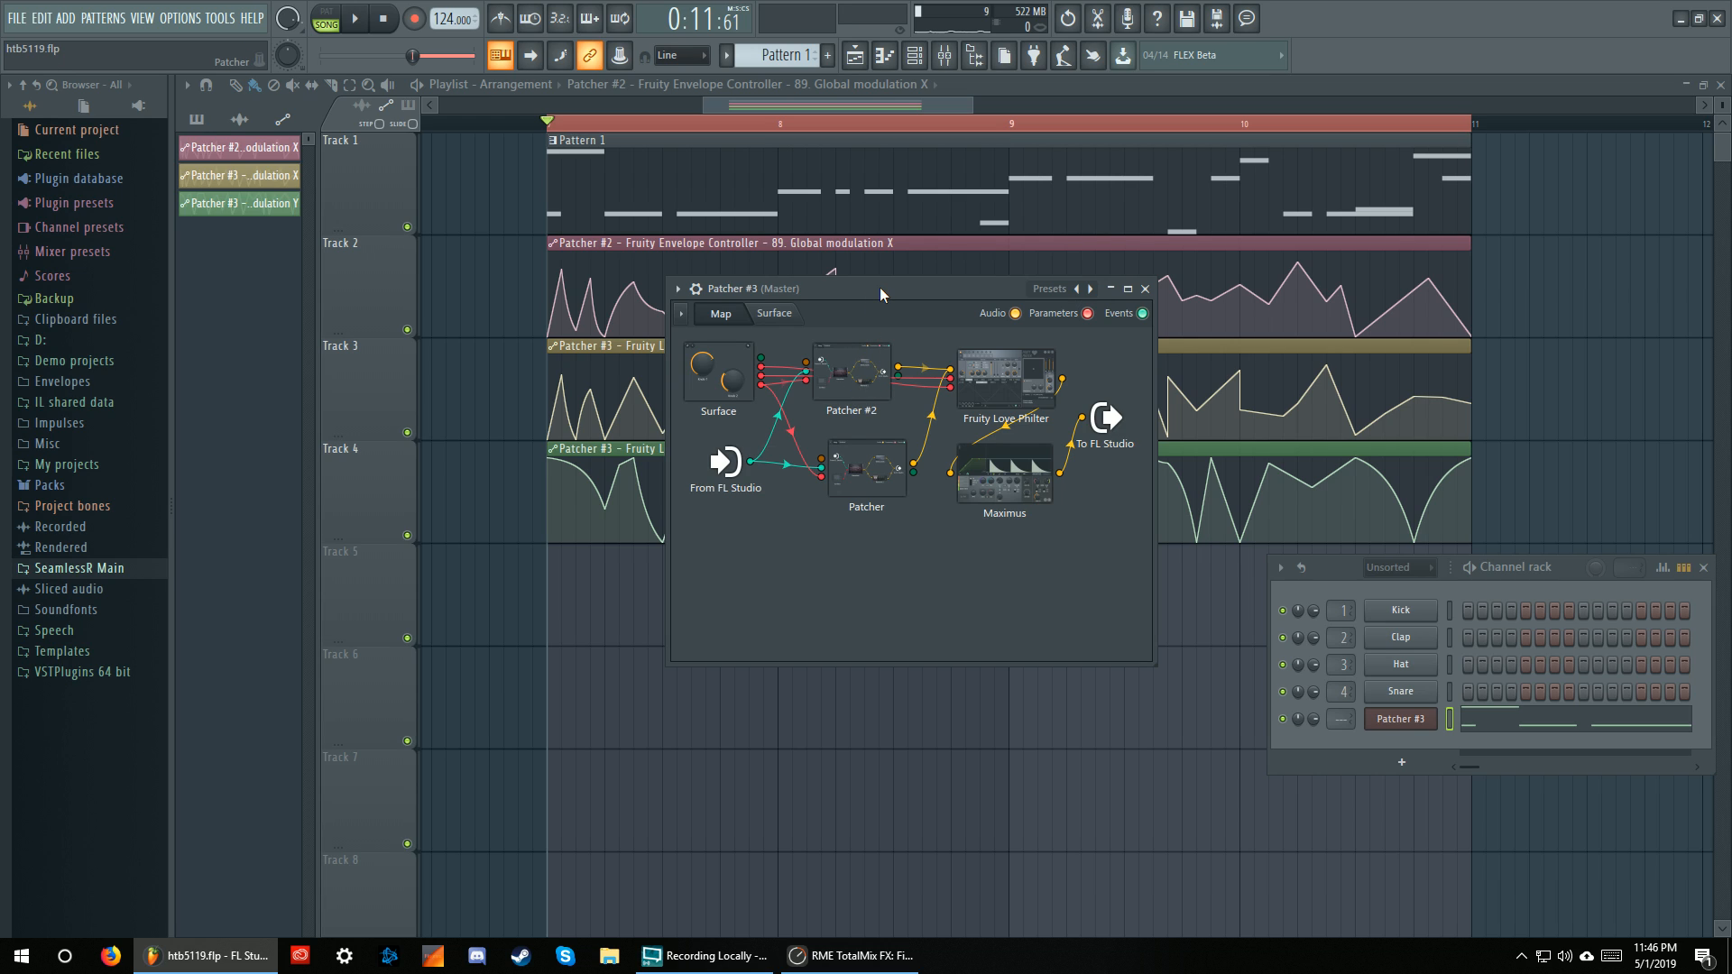
Open Patcher #2 from the Patcher #3 map and inspect the upper nested Patcher with its Sytrus and WaveShaper chains
{"action": "double_click", "coordinate": [867, 365]}
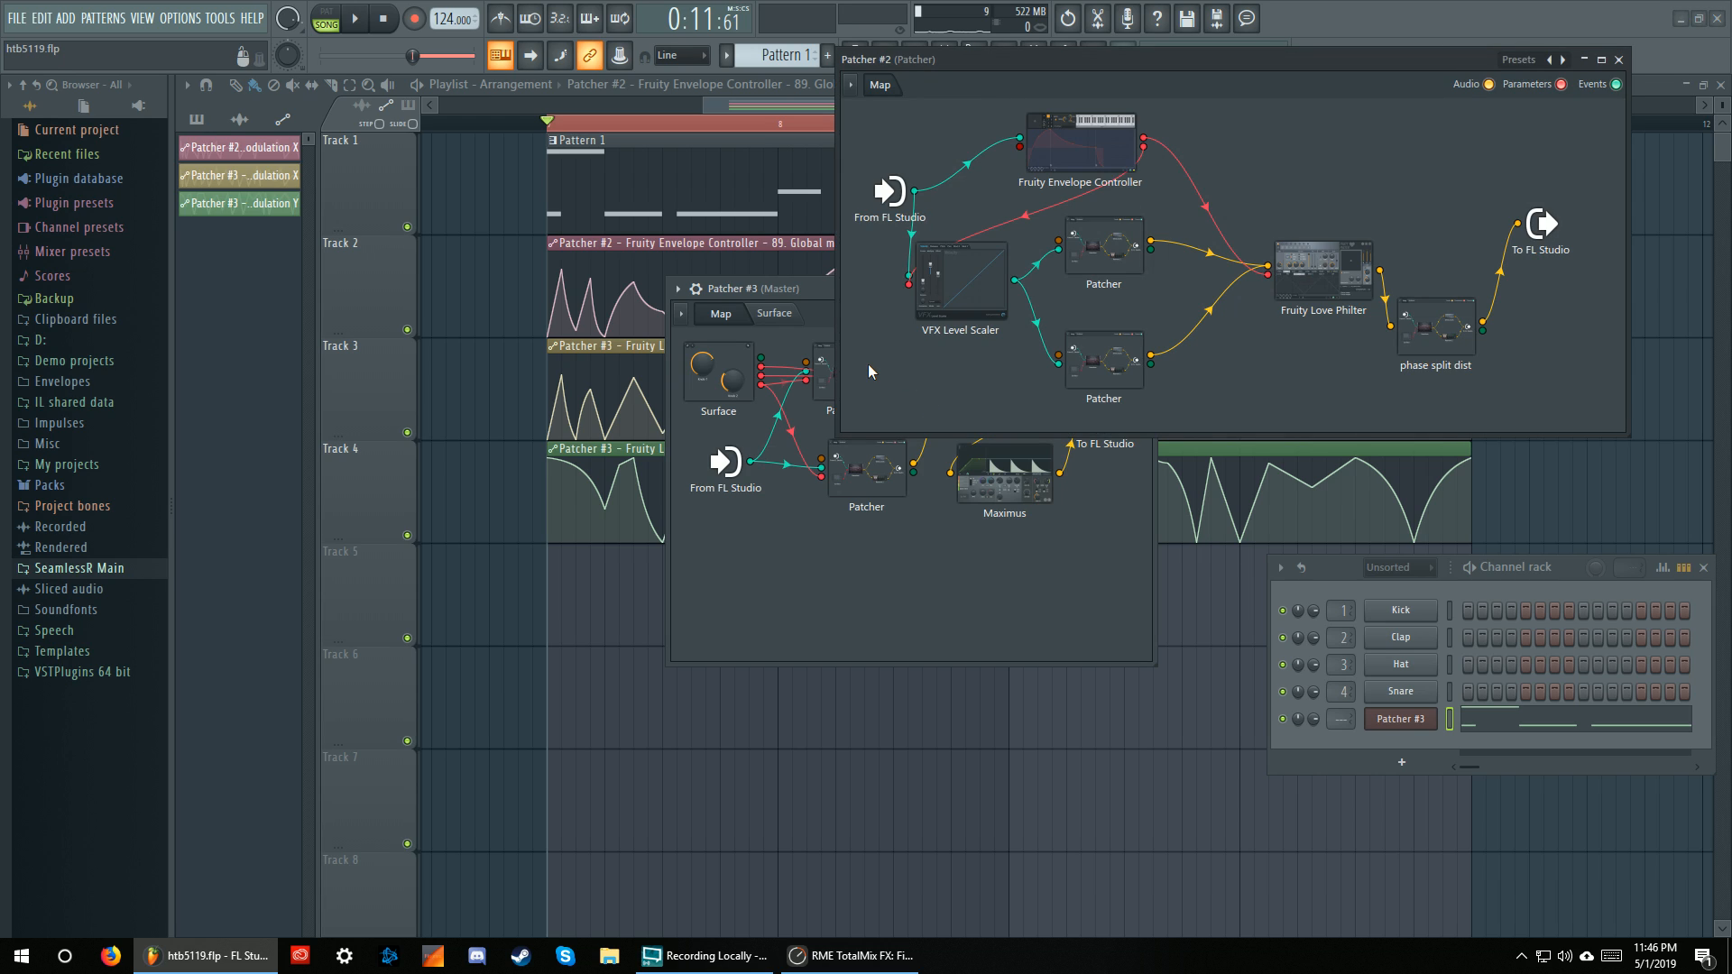
{"action": "left_click_drag", "start_coordinate": [1081, 80], "coordinate": [779, 636]}
{"action": "left_click_drag", "start_coordinate": [874, 303], "coordinate": [855, 200]}
{"action": "left_click_drag", "start_coordinate": [867, 622], "coordinate": [907, 439]}
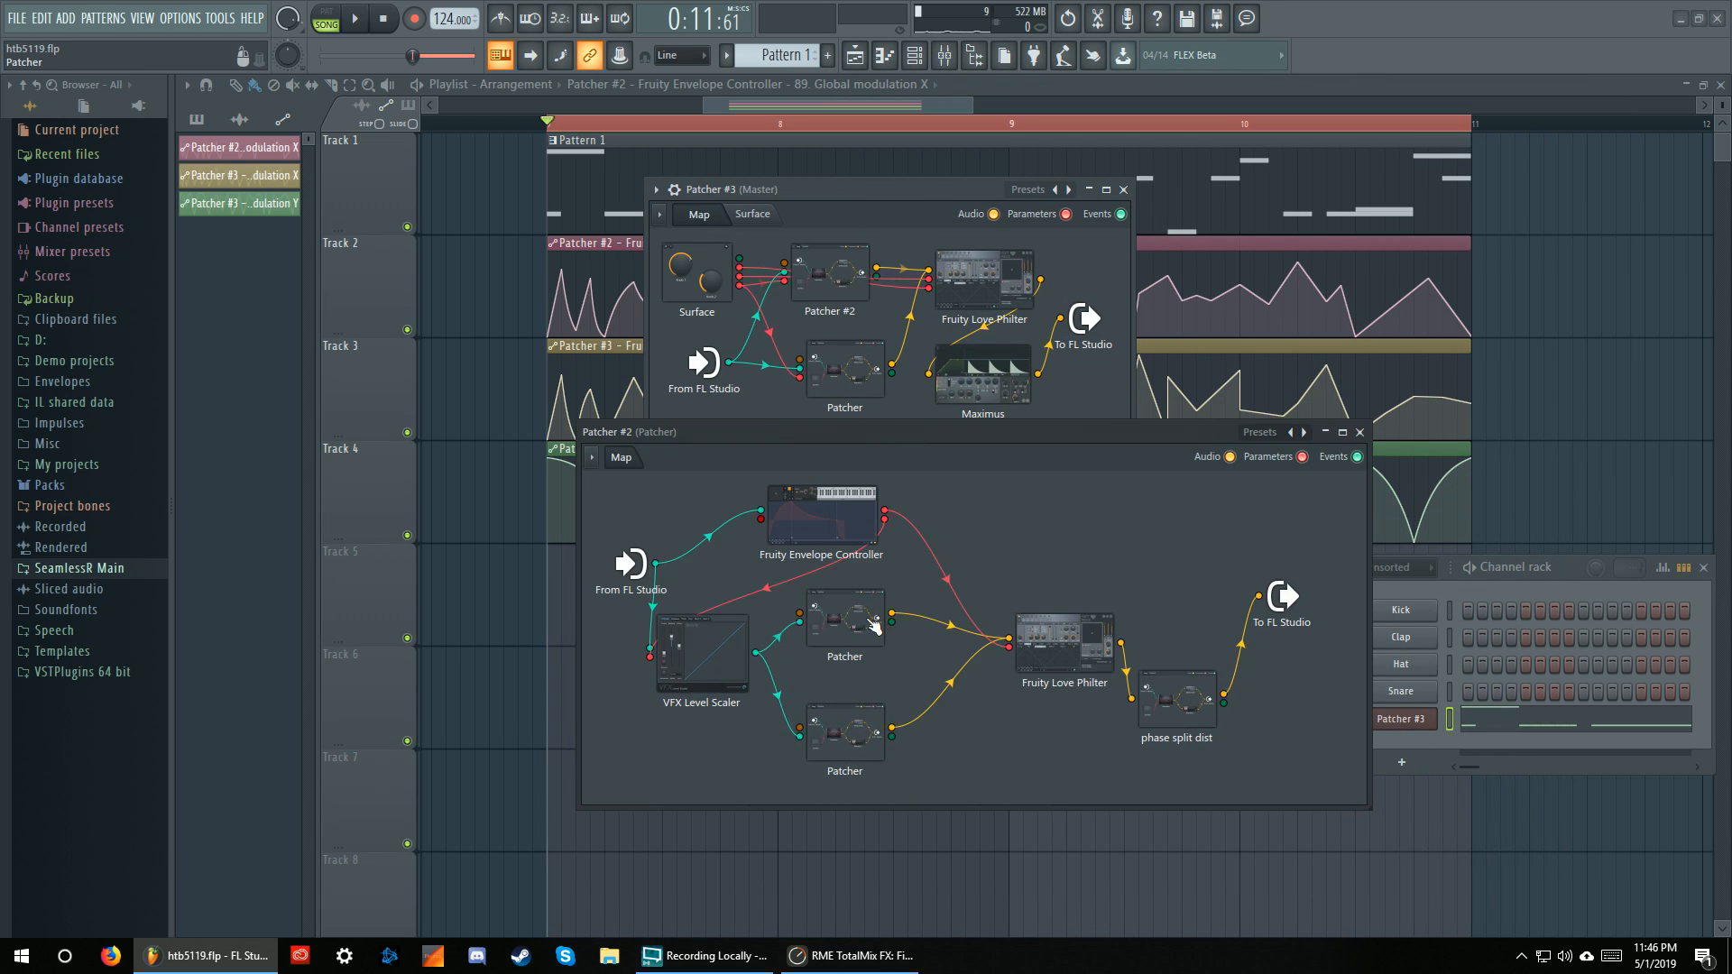
{"action": "double_click", "coordinate": [864, 628]}
{"action": "left_click_drag", "start_coordinate": [866, 679], "coordinate": [866, 629]}
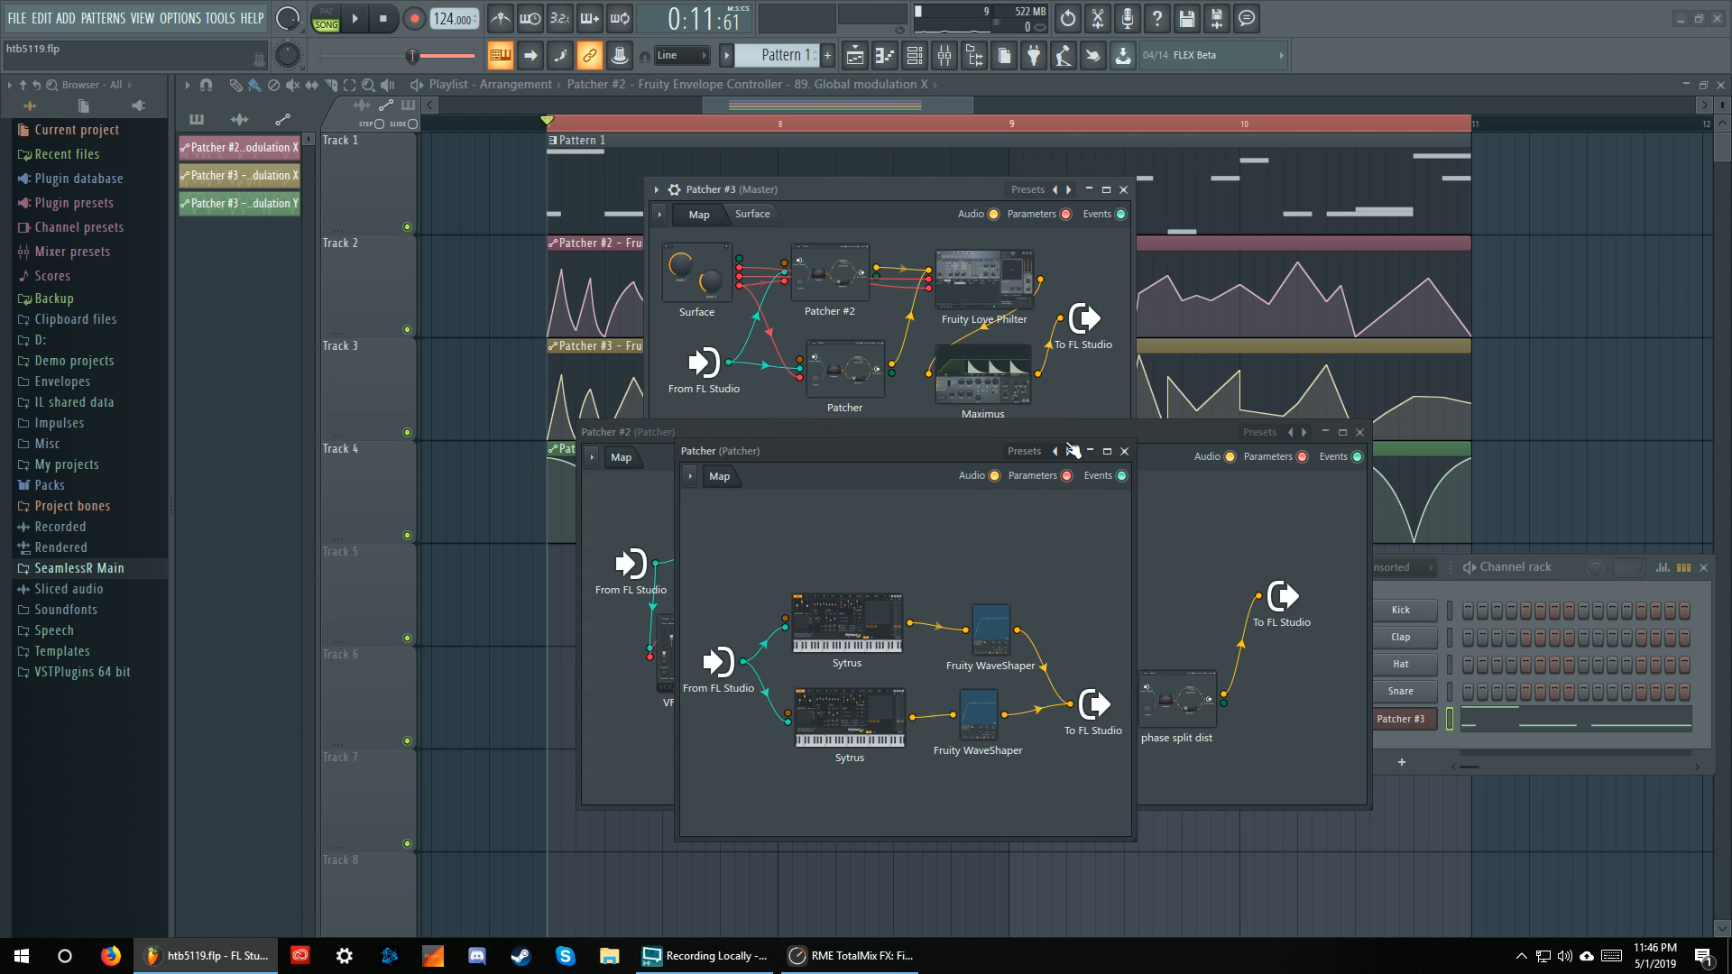
{"action": "left_click", "coordinate": [1124, 451]}
Close the Patcher #2 window and play back the loop through the whole Patcher #3 instrument
{"action": "left_click_drag", "start_coordinate": [929, 441], "coordinate": [979, 751]}
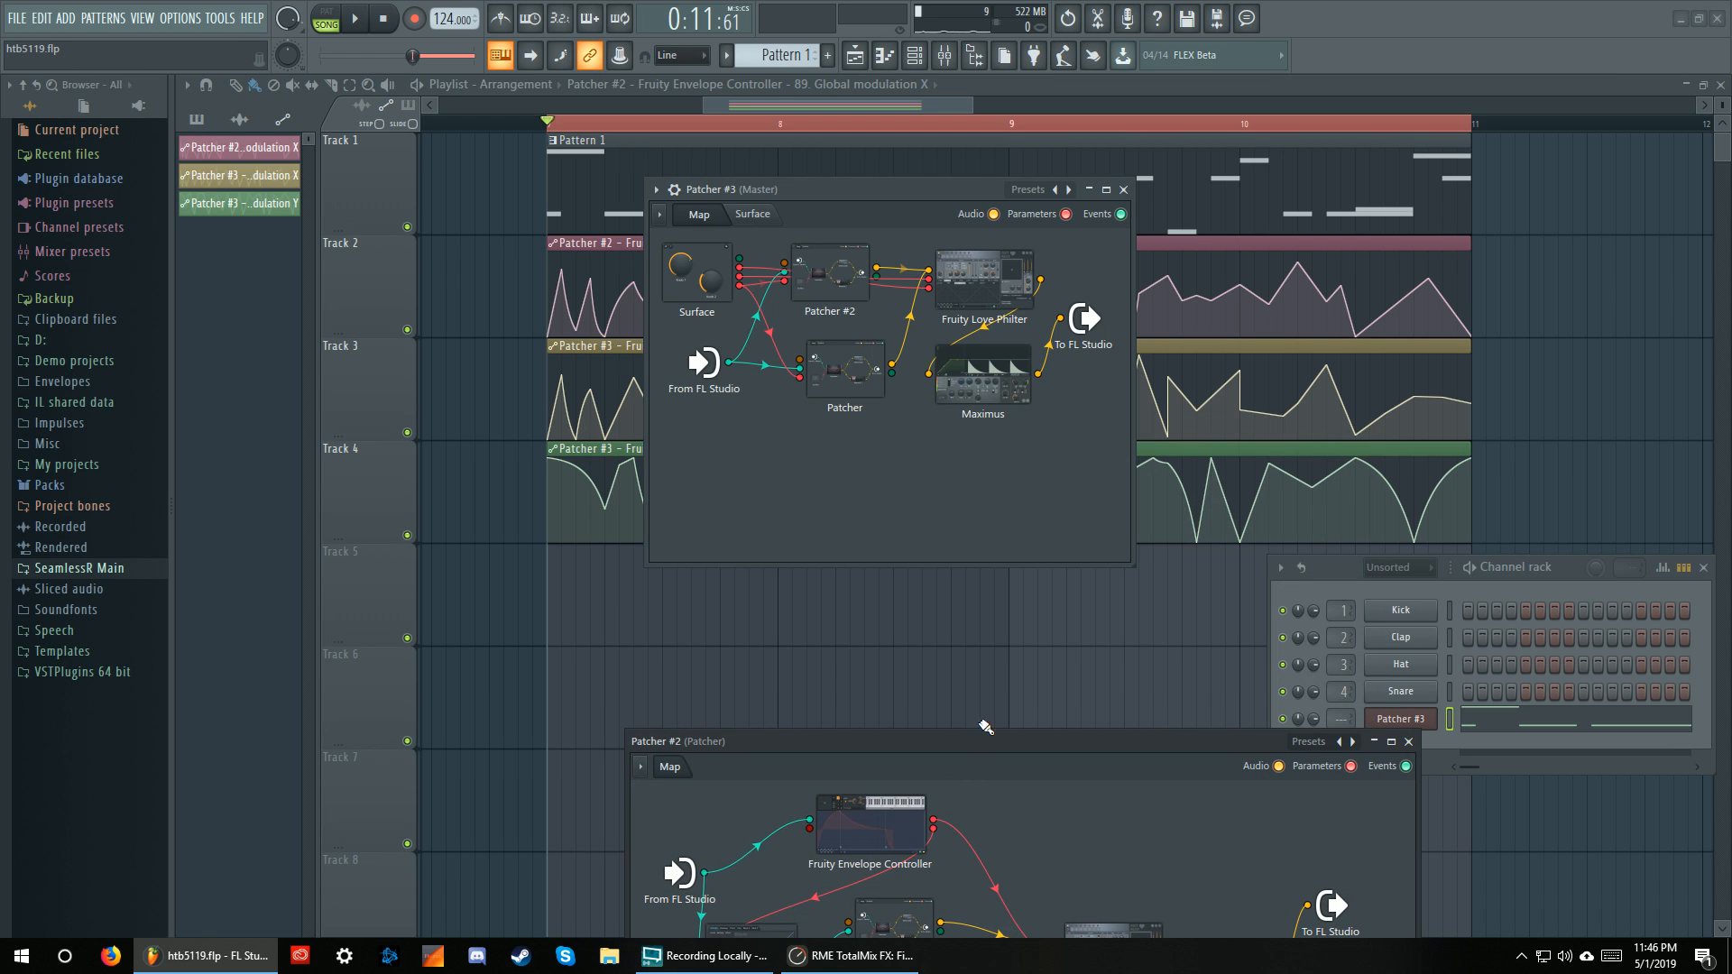
{"action": "left_click_drag", "start_coordinate": [871, 191], "coordinate": [886, 253]}
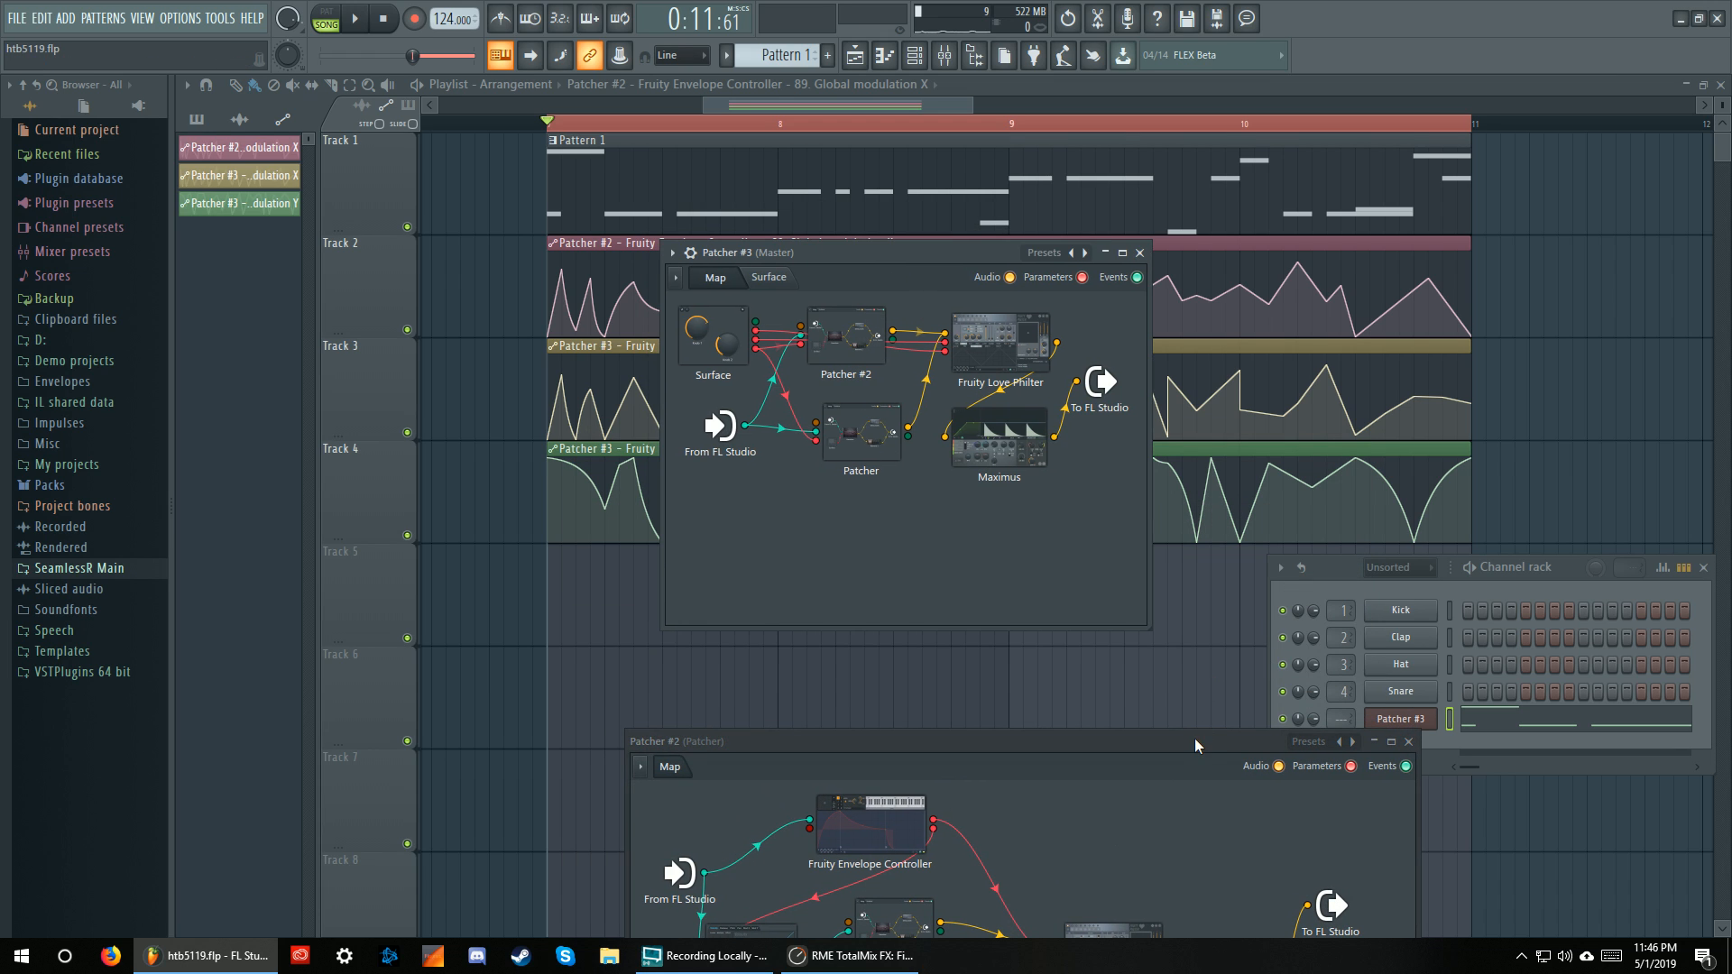
{"action": "left_click_drag", "start_coordinate": [1195, 742], "coordinate": [1037, 470]}
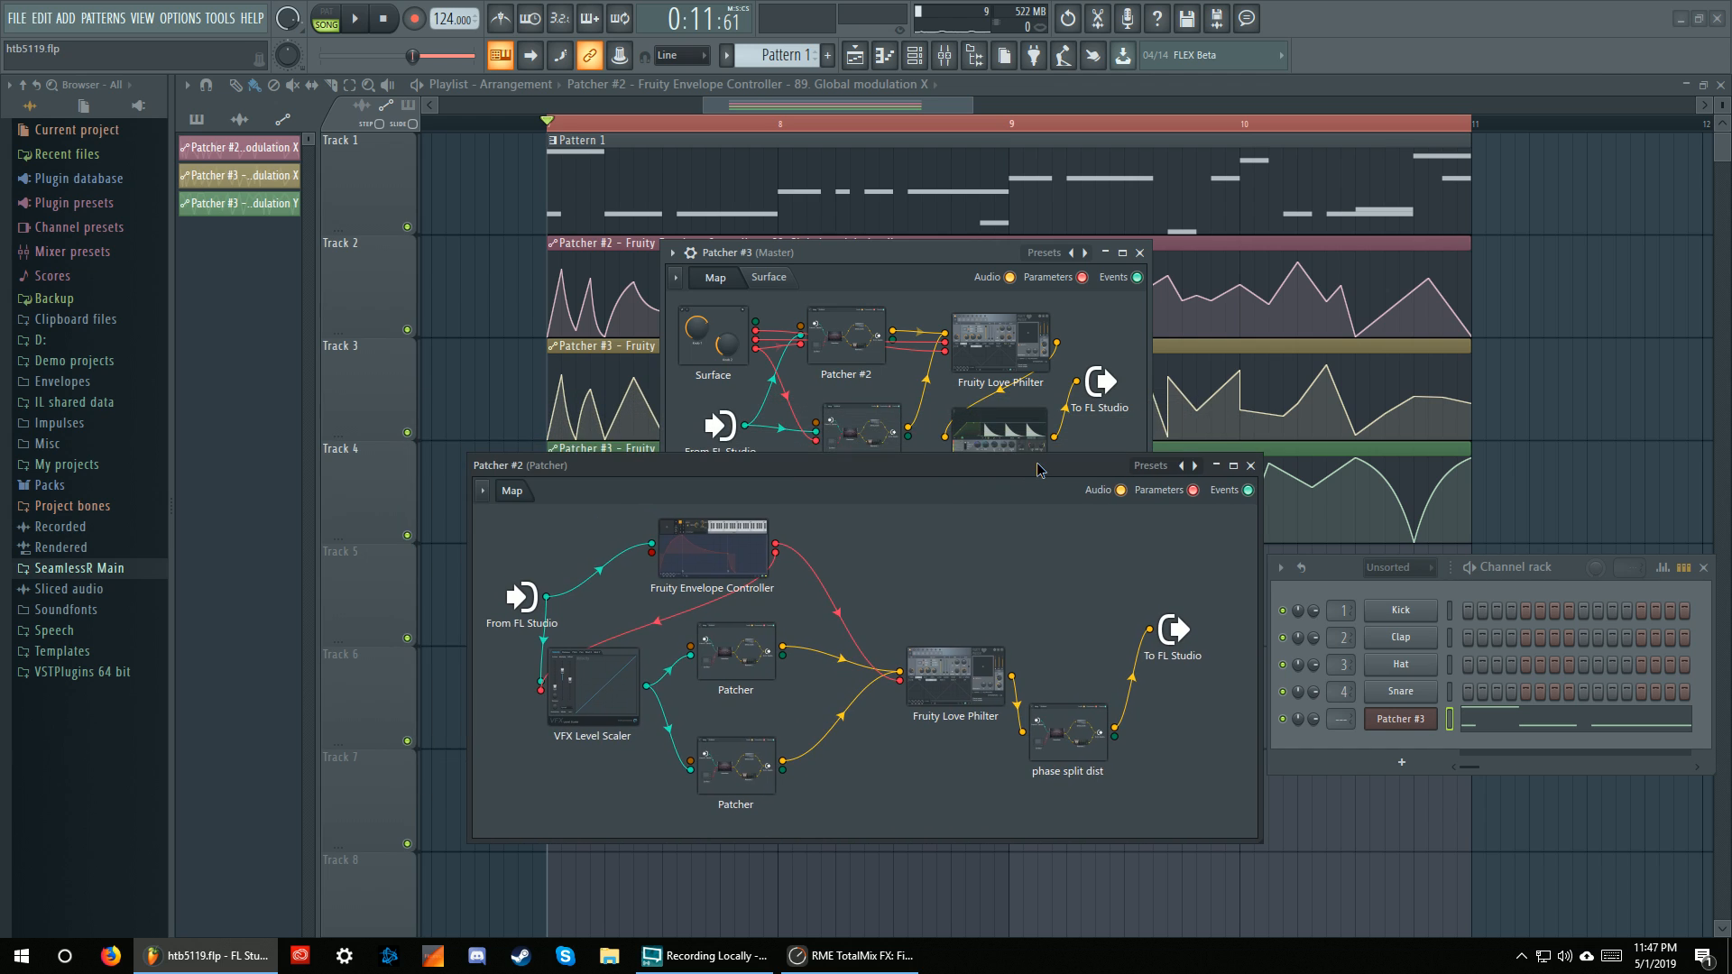
{"action": "left_click", "coordinate": [1250, 465]}
{"action": "key", "text": "space"}
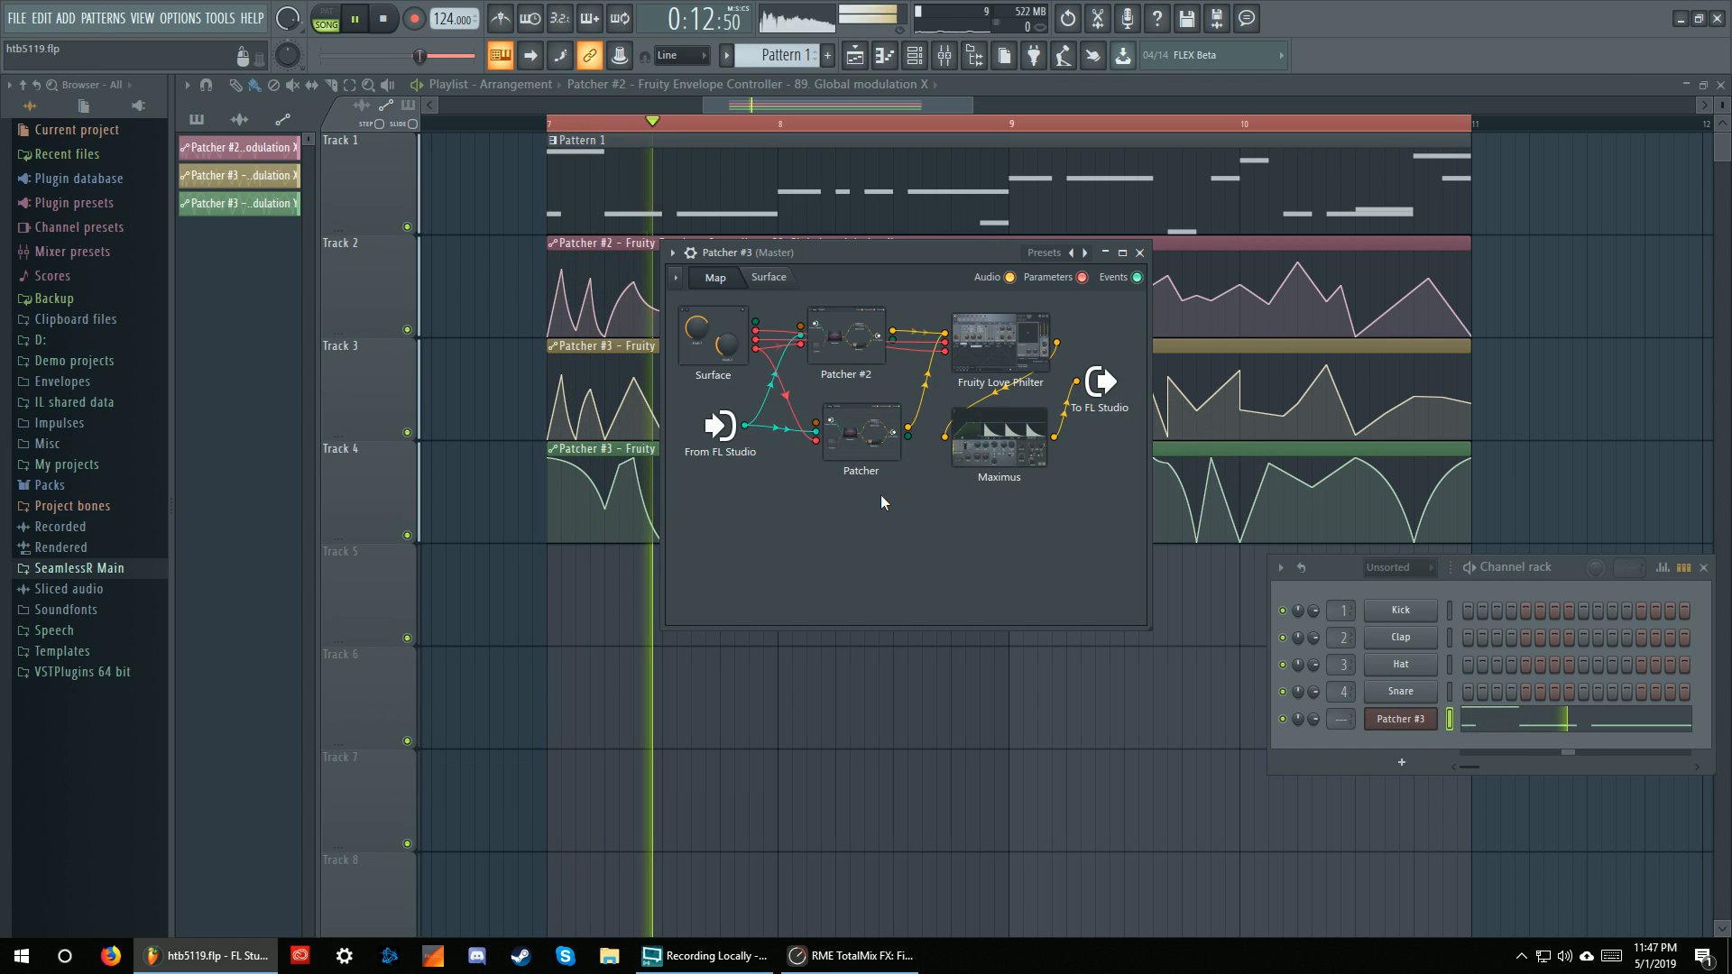
{"action": "key", "text": "space"}
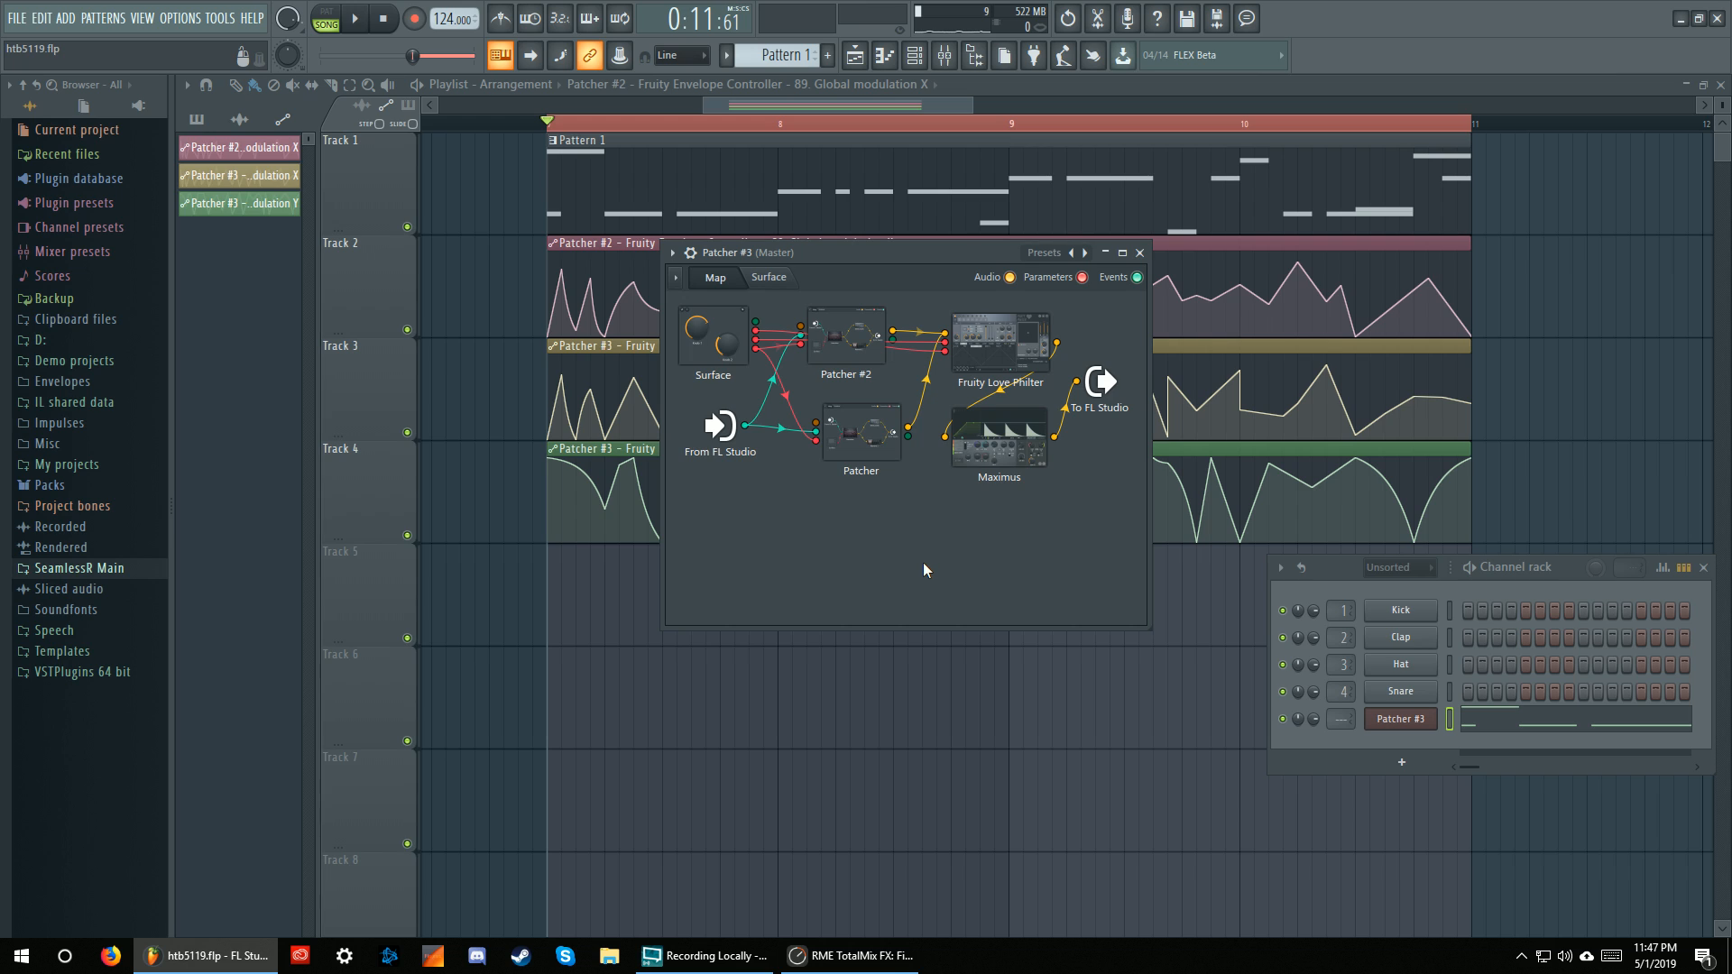
Space the Patcher #2, Patcher, Fruity Love Philter and Maximus modules lower in the map and widen the Patcher #3 window
{"action": "left_click_drag", "start_coordinate": [864, 448], "coordinate": [857, 510]}
{"action": "left_click_drag", "start_coordinate": [855, 356], "coordinate": [862, 394]}
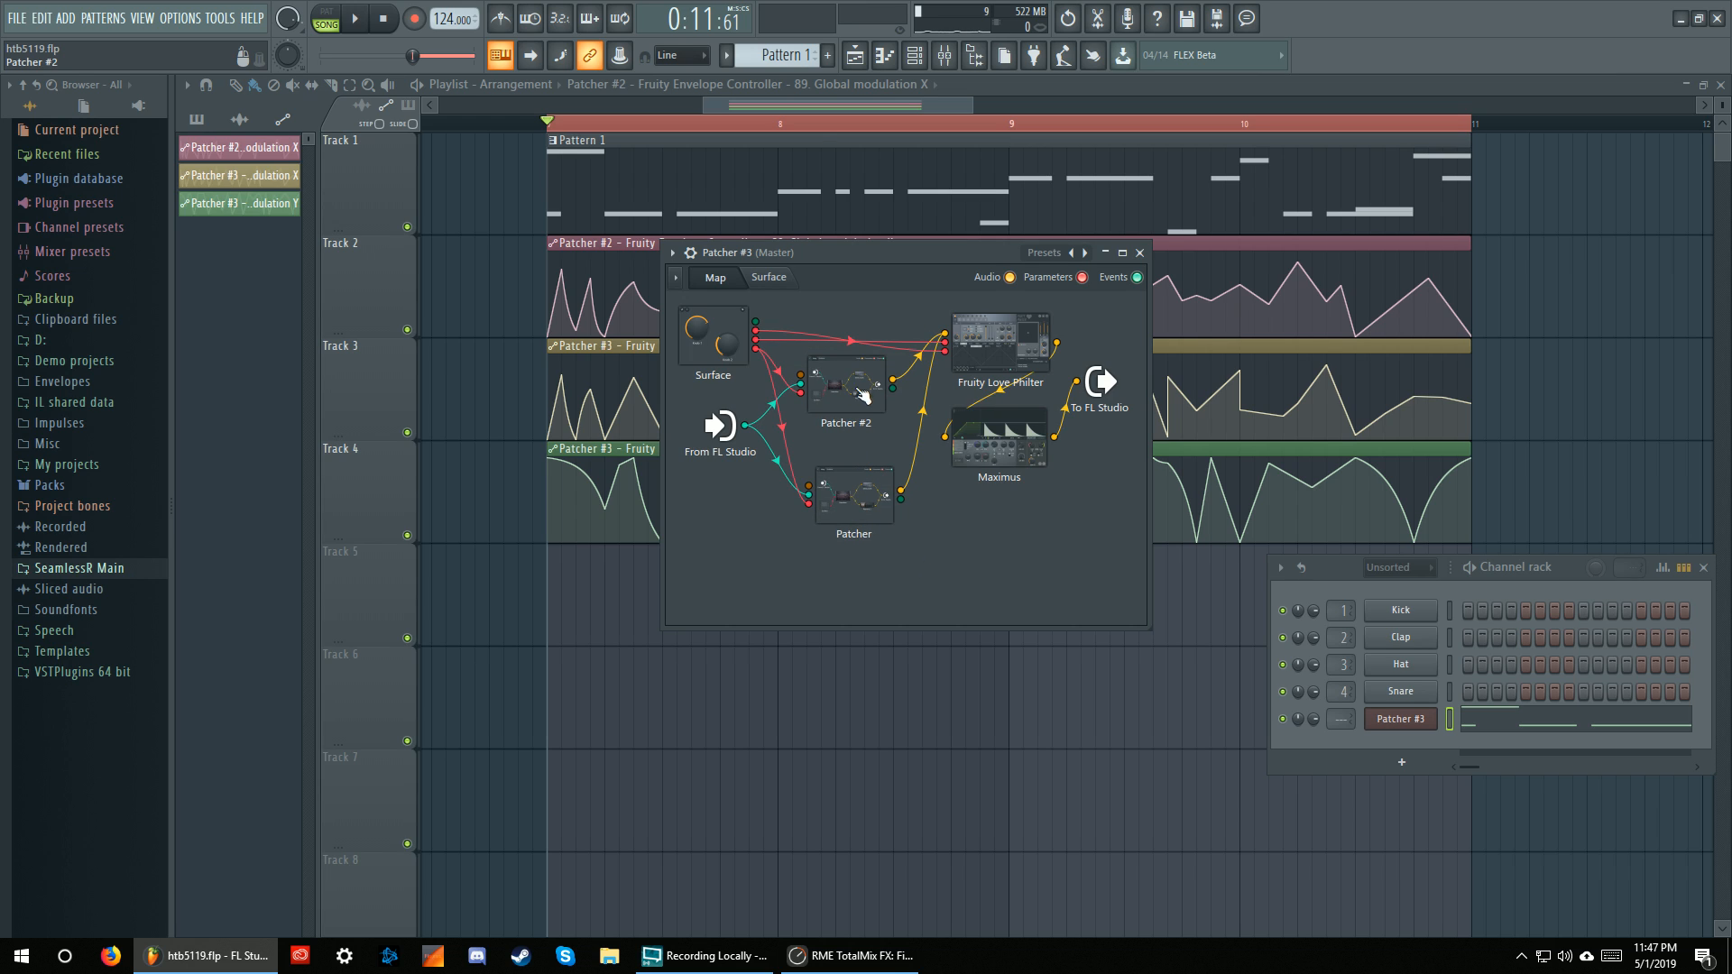
{"action": "left_click_drag", "start_coordinate": [1001, 442], "coordinate": [1042, 533]}
{"action": "left_click_drag", "start_coordinate": [1004, 360], "coordinate": [1004, 450]}
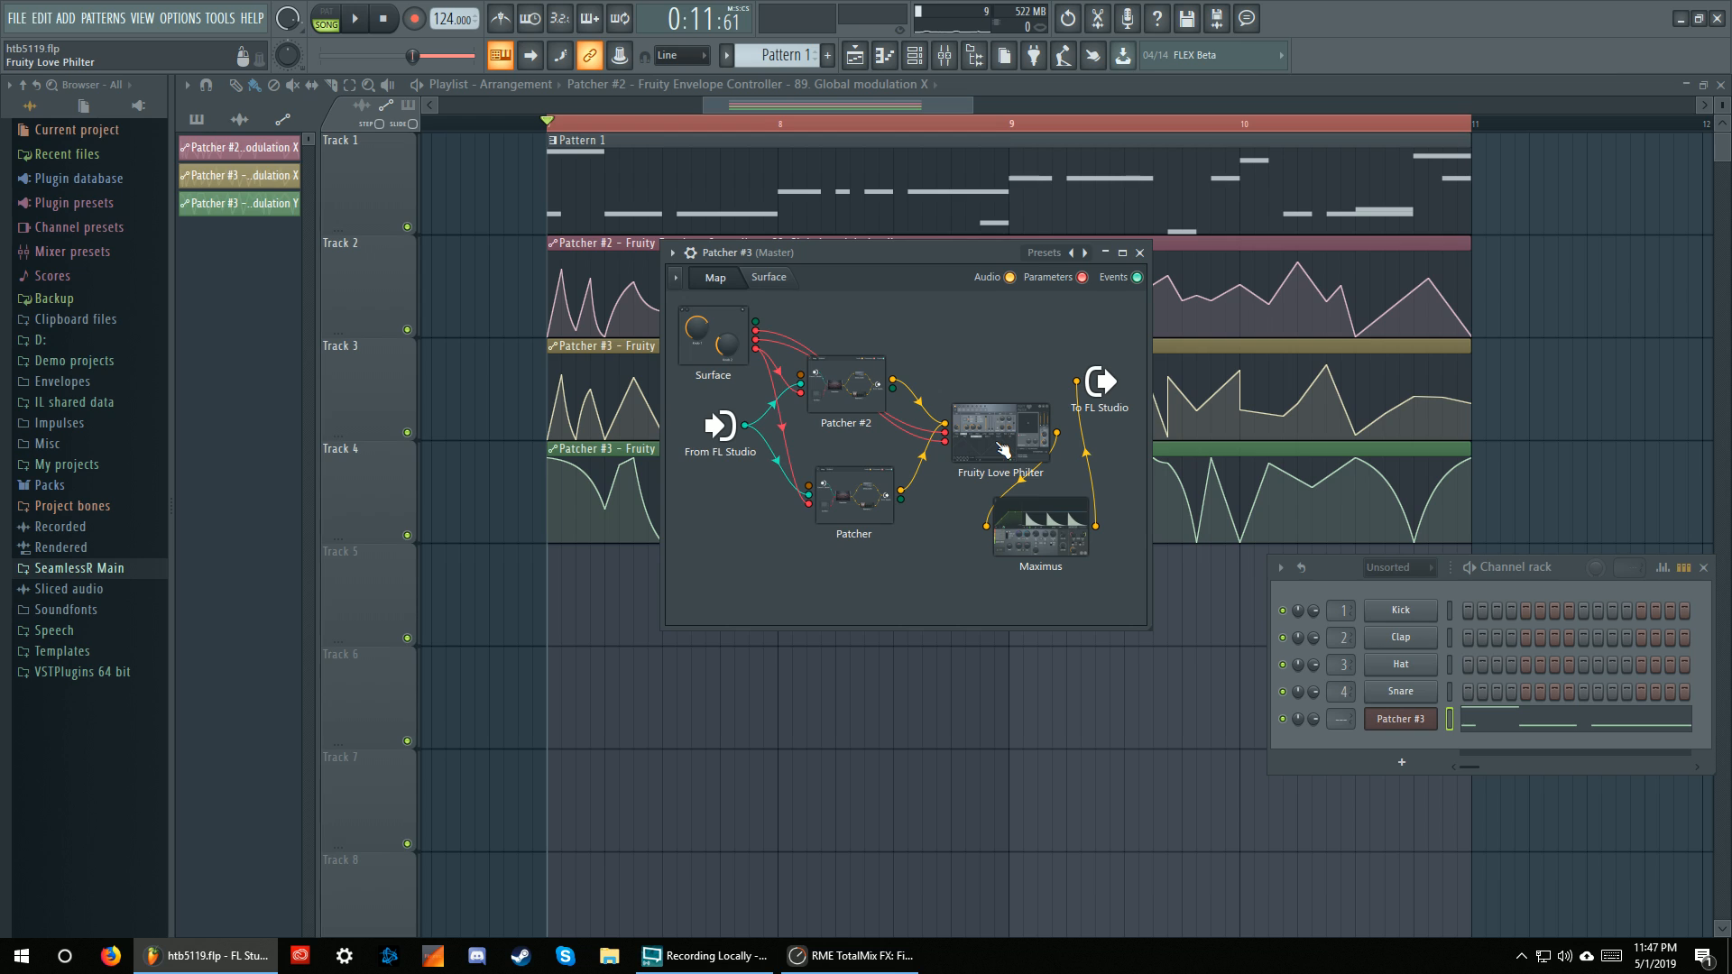
{"action": "left_click_drag", "start_coordinate": [1146, 626], "coordinate": [1288, 638]}
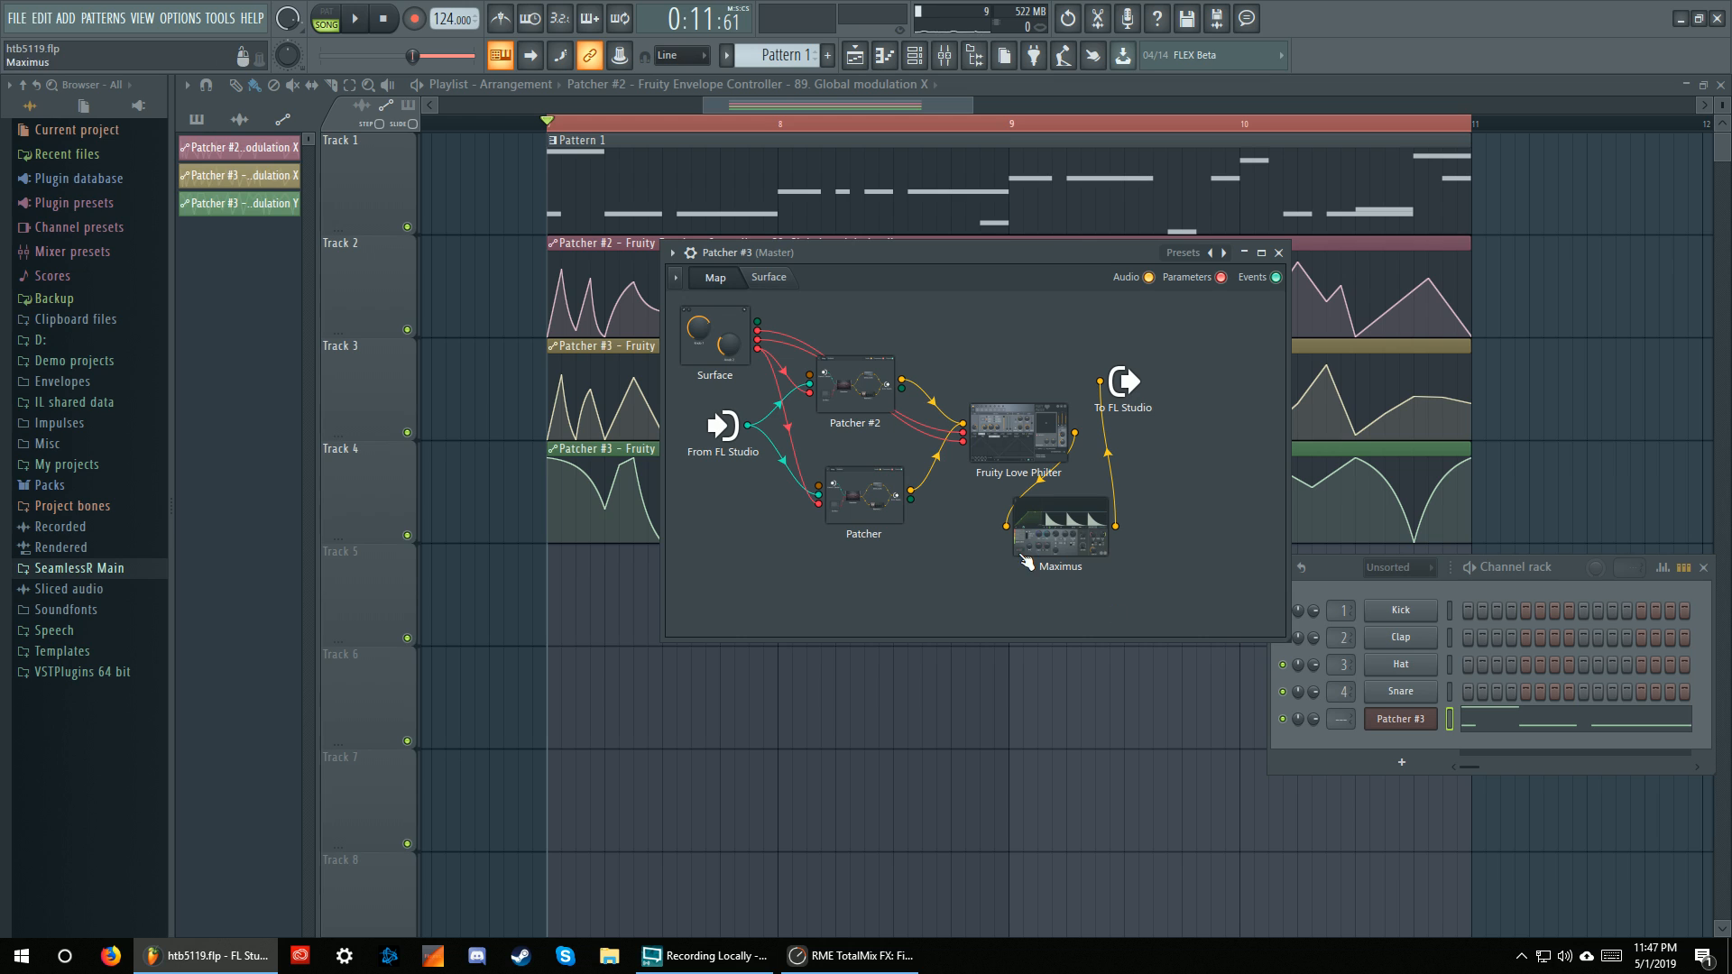
Spread the two Patcher modules away from Fruity Love Philter, Maximus and the output node across the widened map
{"action": "left_click_drag", "start_coordinate": [865, 494], "coordinate": [817, 535]}
{"action": "left_click_drag", "start_coordinate": [855, 383], "coordinate": [829, 374]}
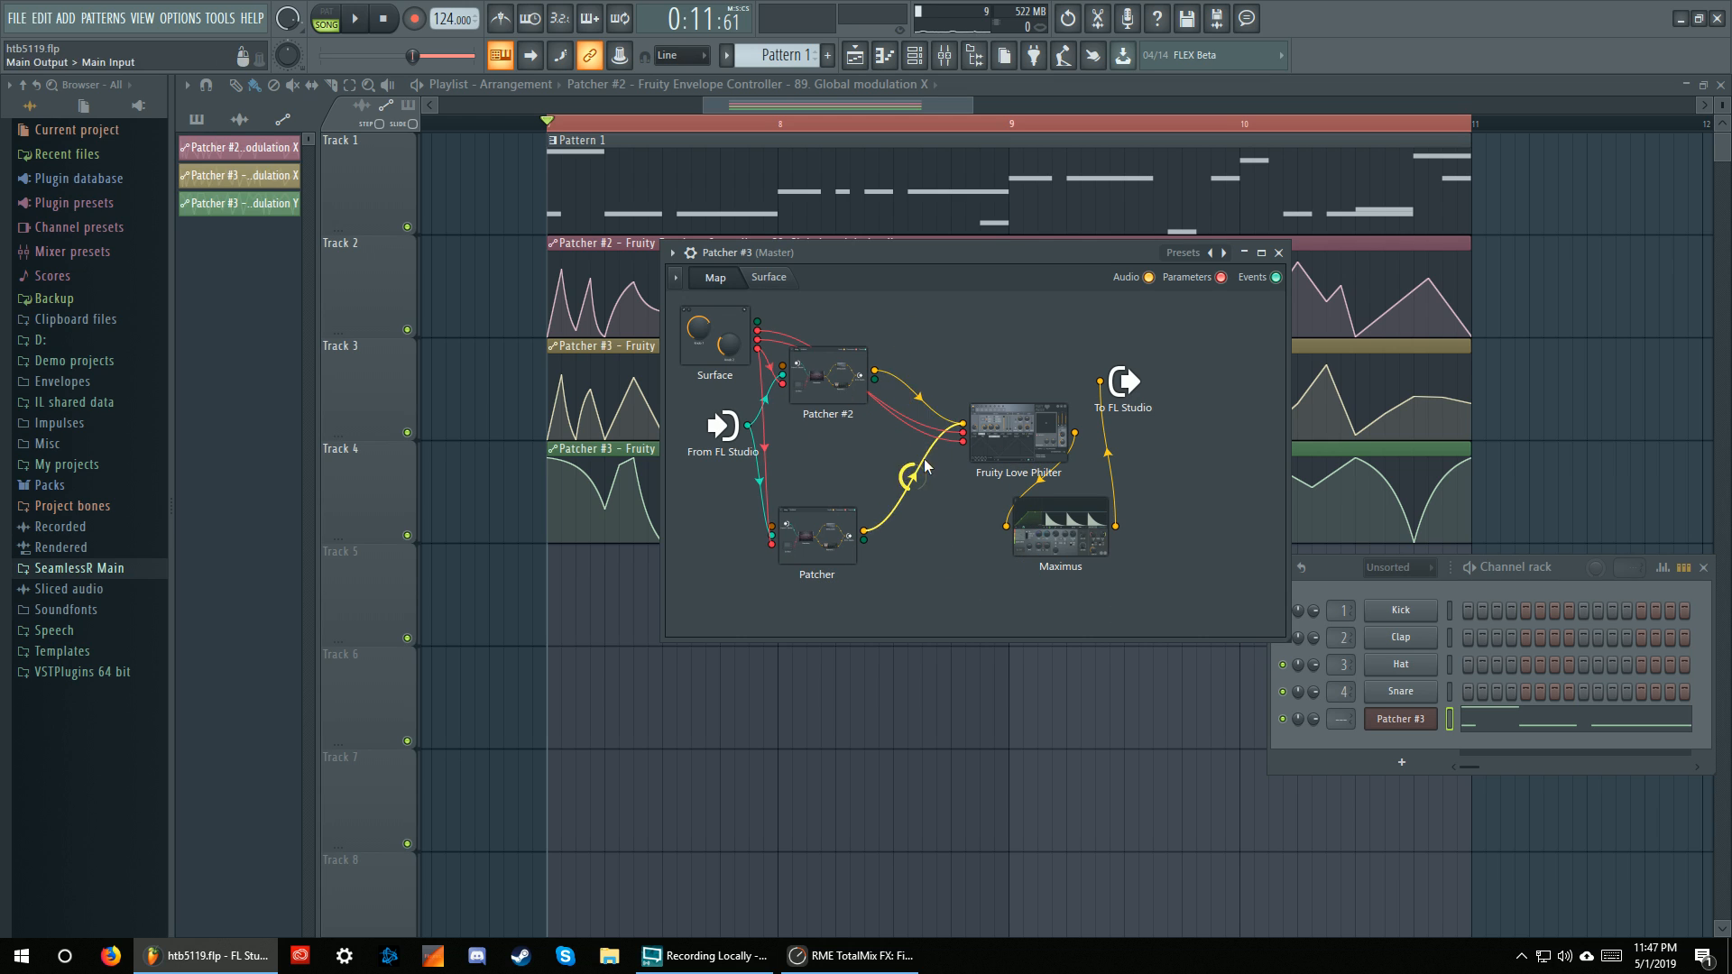
{"action": "left_click_drag", "start_coordinate": [1123, 381], "coordinate": [1185, 387]}
{"action": "left_click_drag", "start_coordinate": [1018, 433], "coordinate": [1069, 433]}
{"action": "left_click_drag", "start_coordinate": [1092, 526], "coordinate": [1130, 539]}
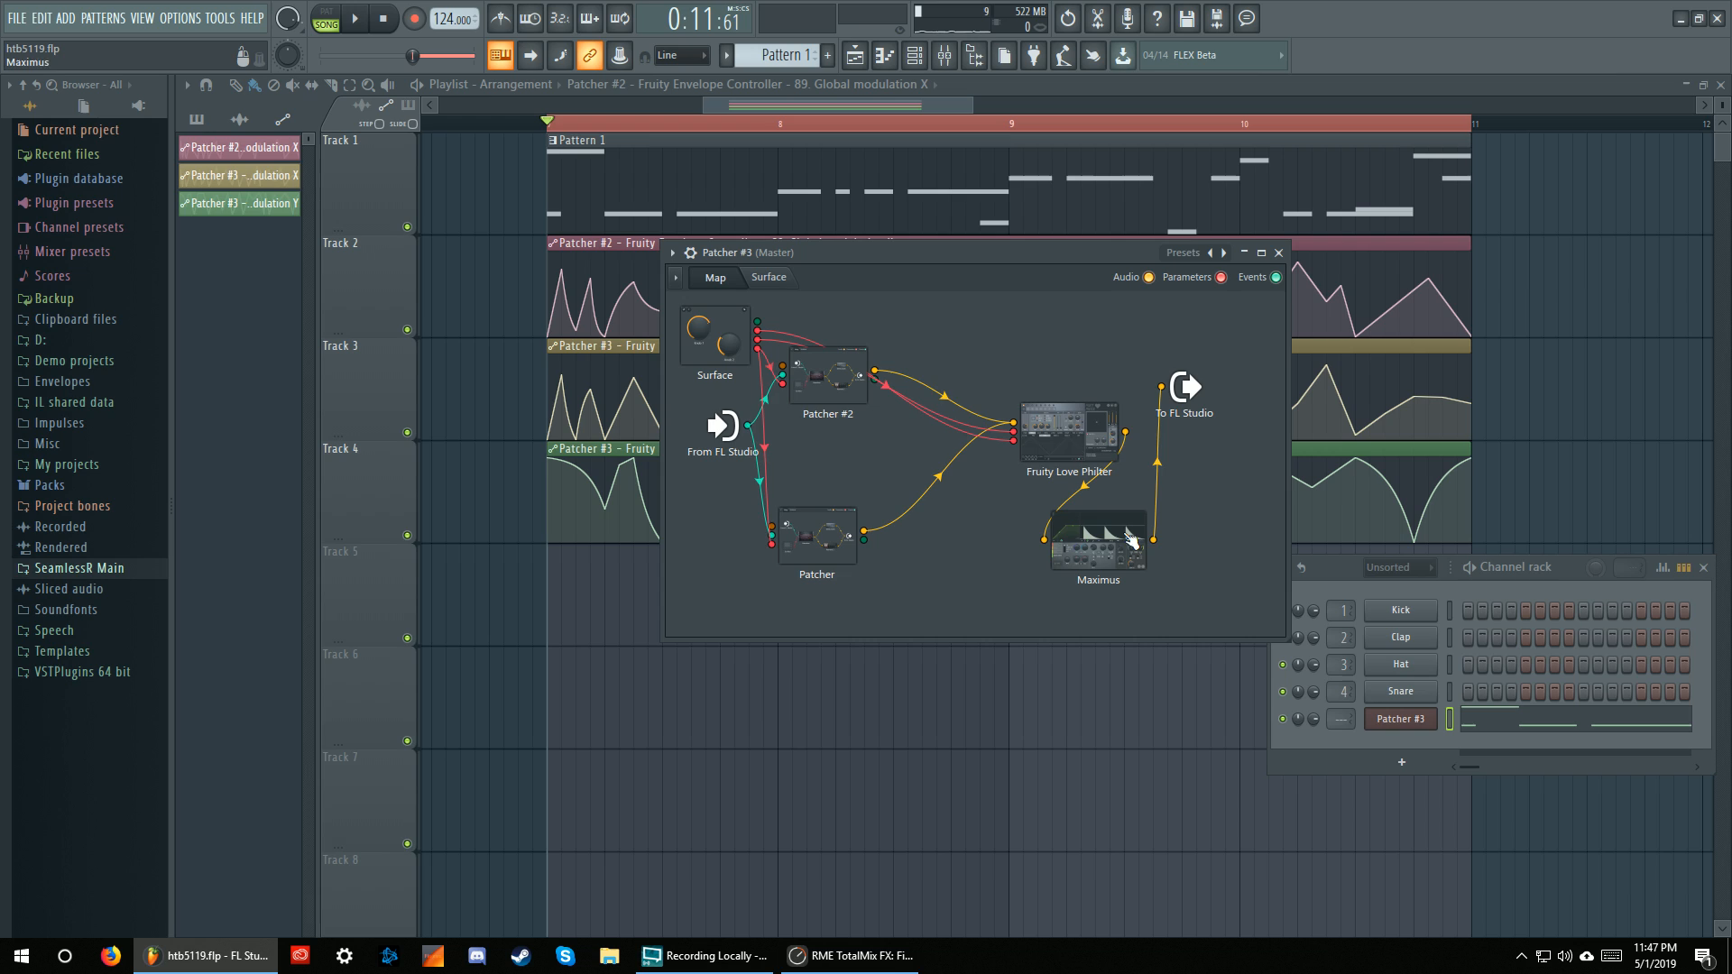
Lower Fruity Love Philter slightly and mute the audio connections feeding it from Patcher #2 and Patcher
{"action": "left_click_drag", "start_coordinate": [1070, 437], "coordinate": [1067, 467]}
{"action": "left_click", "coordinate": [940, 411]}
{"action": "left_click", "coordinate": [937, 493]}
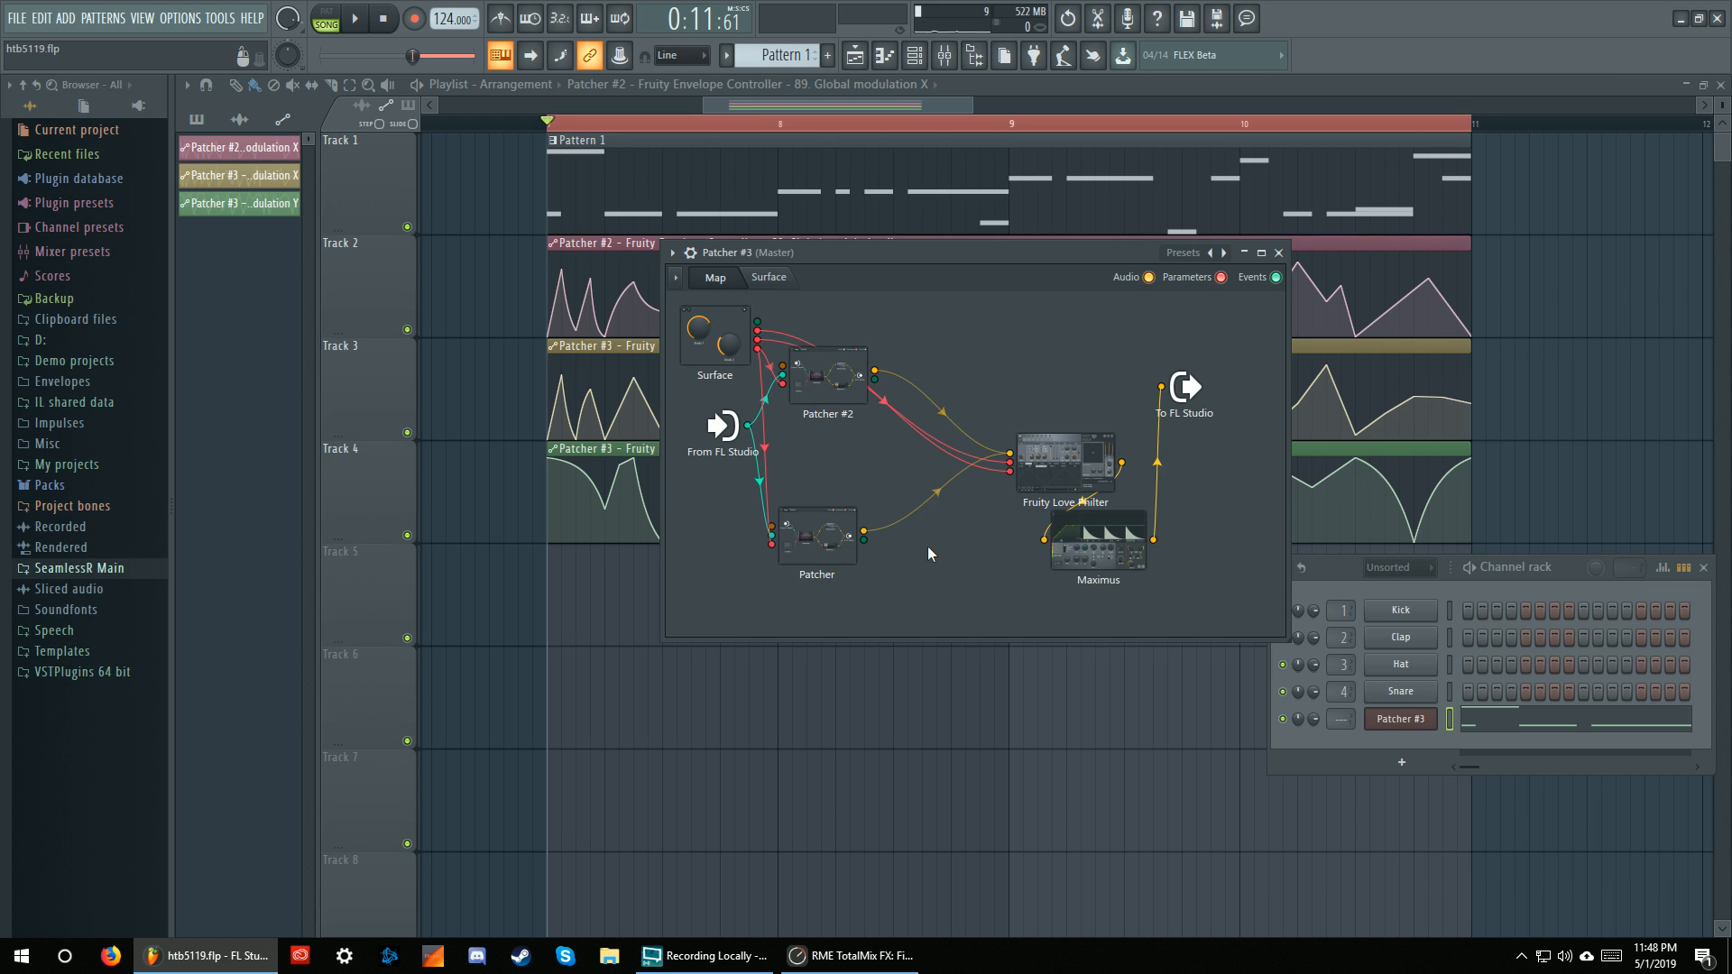
Look inside Patcher #2 at its nested Patcher and the upper Sytrus synth, and close those windows again
{"action": "left_click", "coordinate": [849, 379]}
{"action": "left_click", "coordinate": [754, 675]}
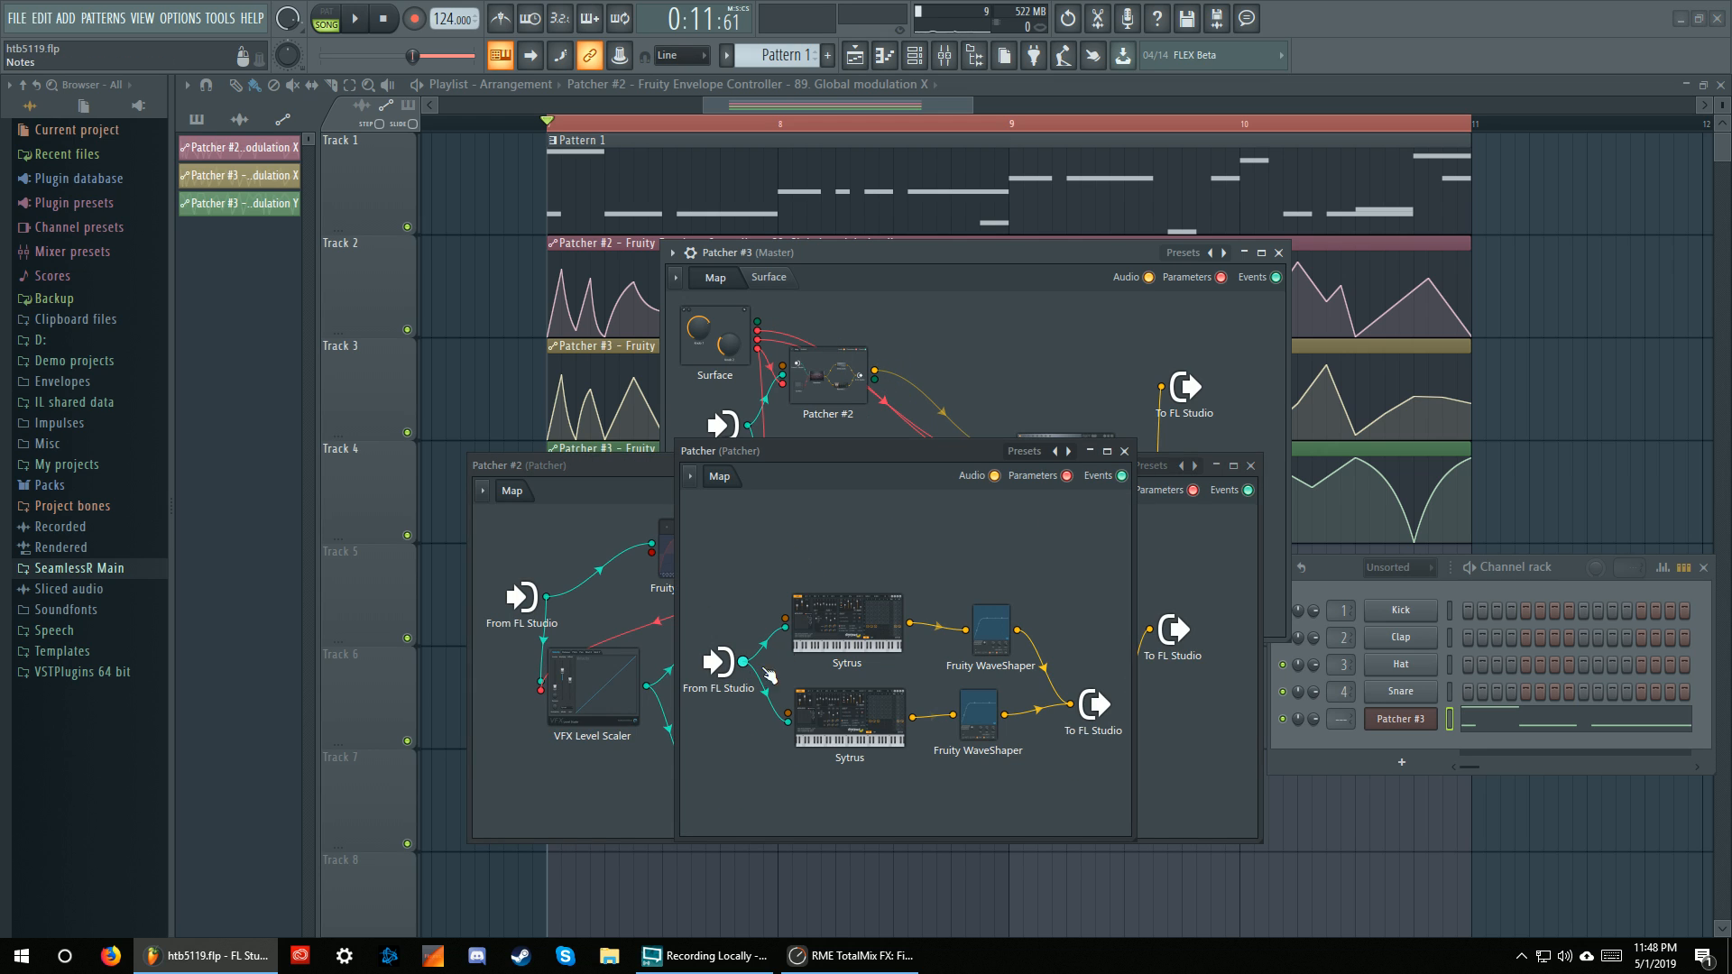
{"action": "left_click", "coordinate": [870, 634]}
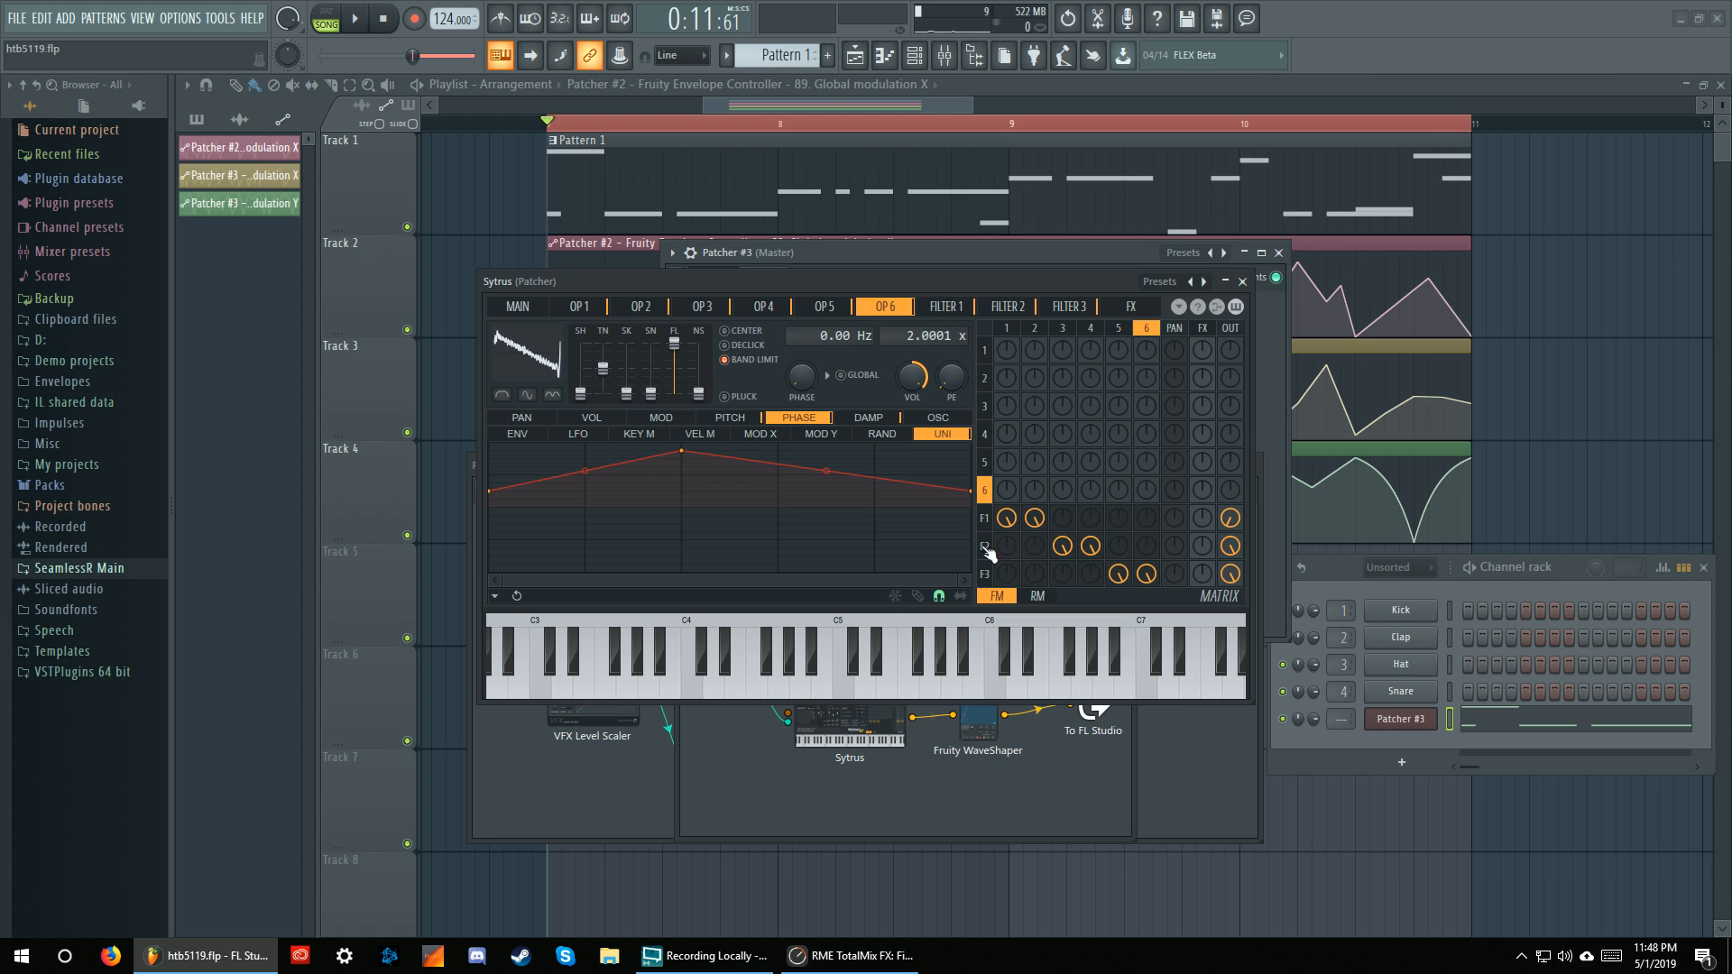
{"action": "left_click", "coordinate": [1242, 281]}
{"action": "left_click", "coordinate": [1124, 451]}
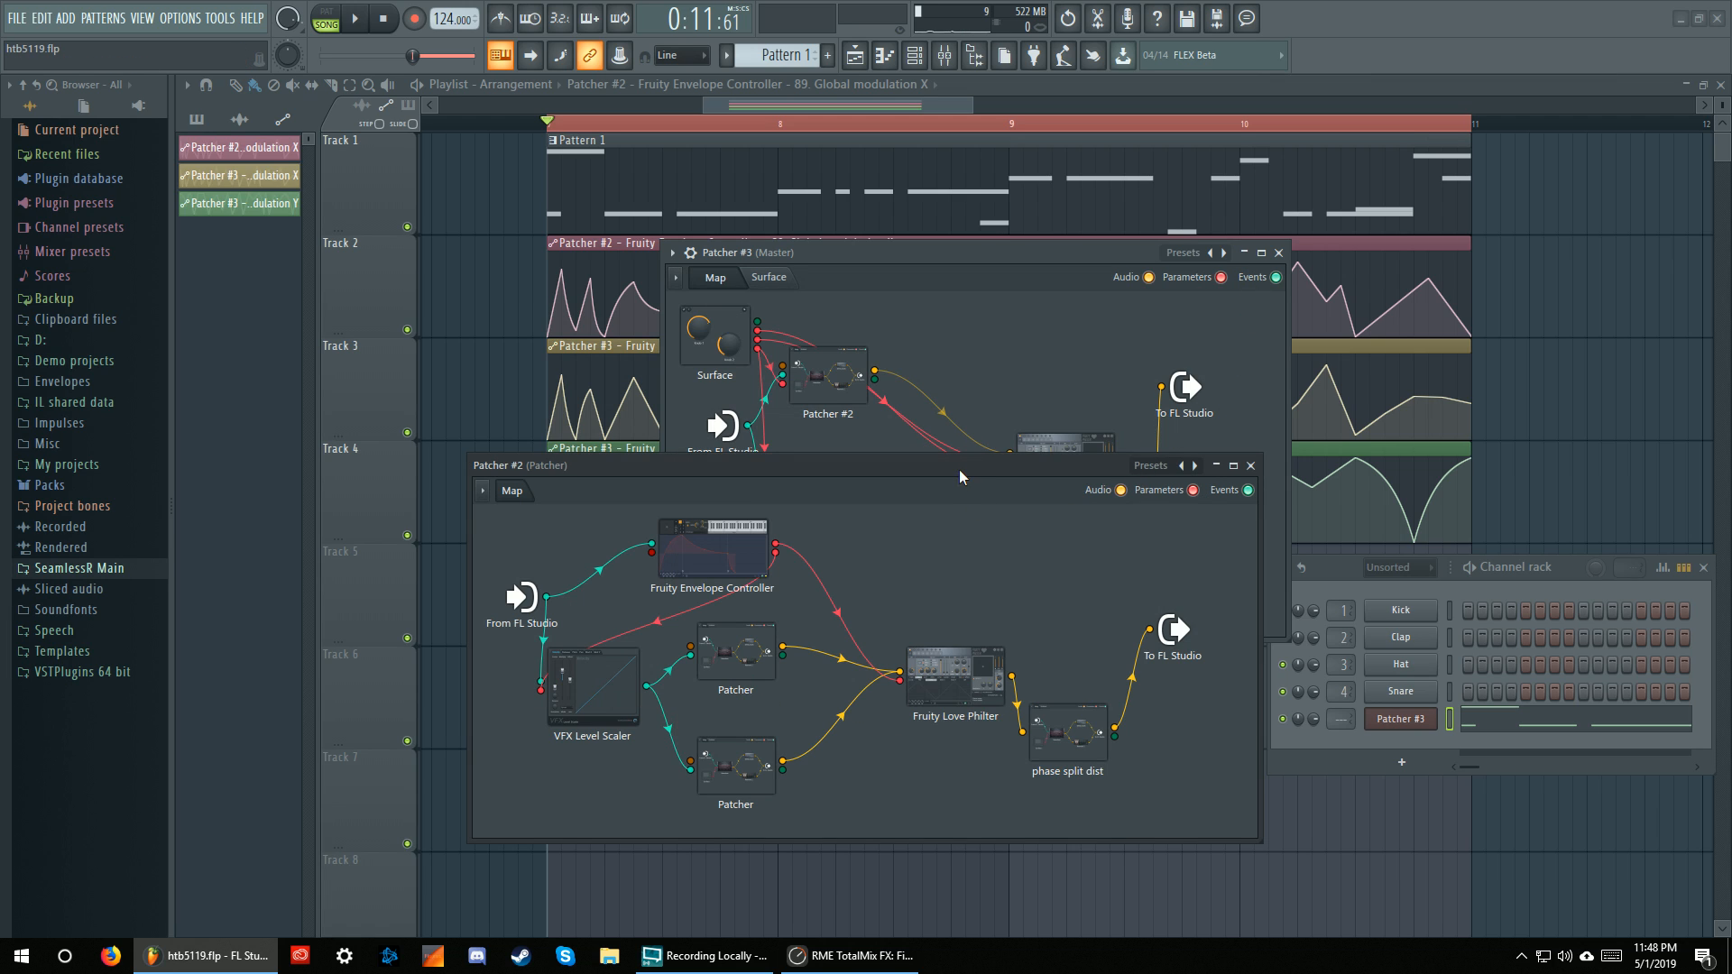
{"action": "left_click_drag", "start_coordinate": [960, 467], "coordinate": [1015, 520]}
{"action": "key", "text": "Escape"}
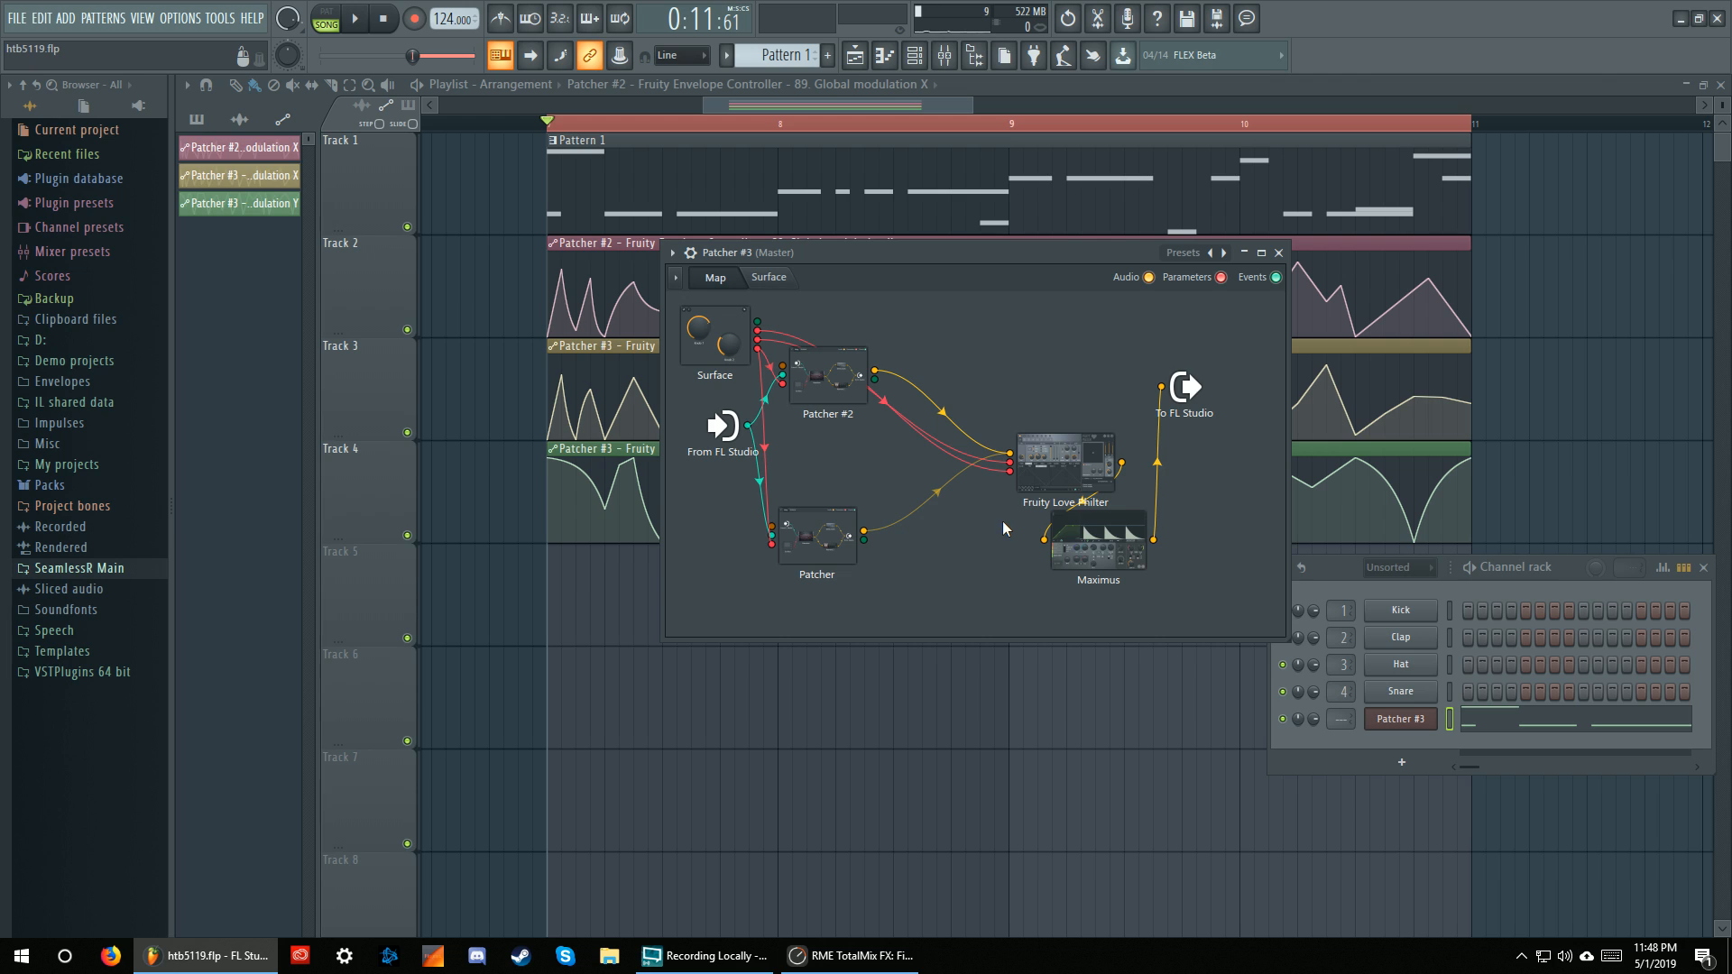
Compare the layers by playing the loop with only Patcher #2, only Patcher, and both feeding Fruity Love Philter
{"action": "key", "text": "space"}
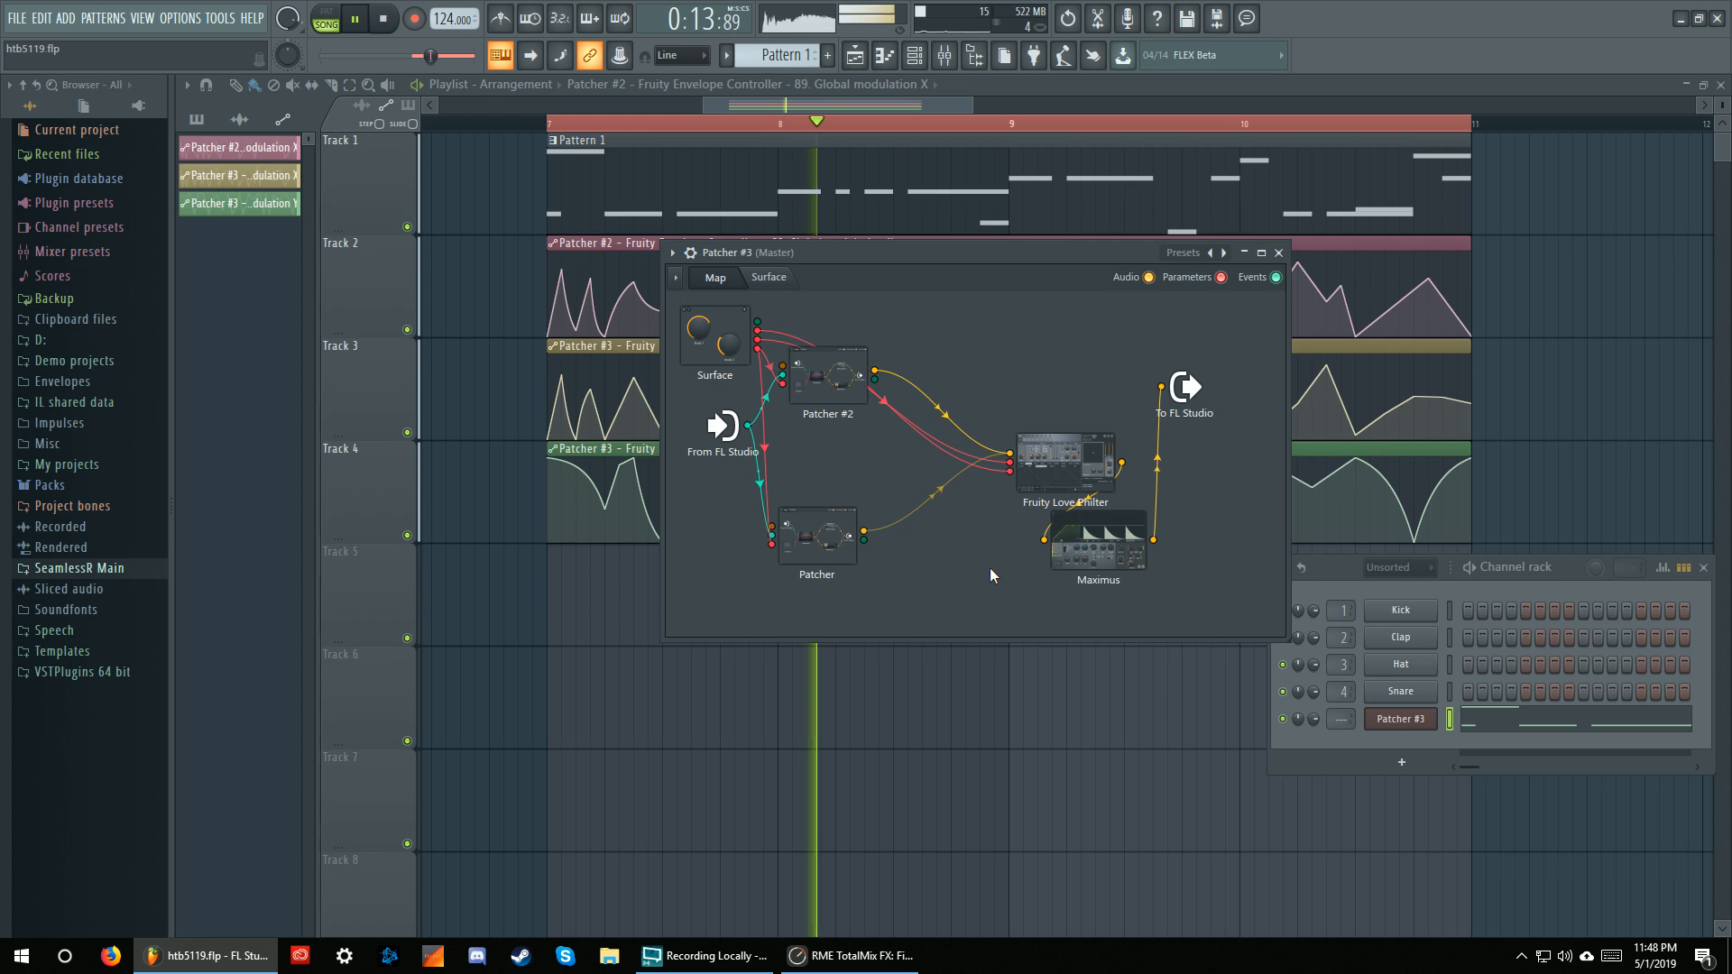
{"action": "key", "text": "space"}
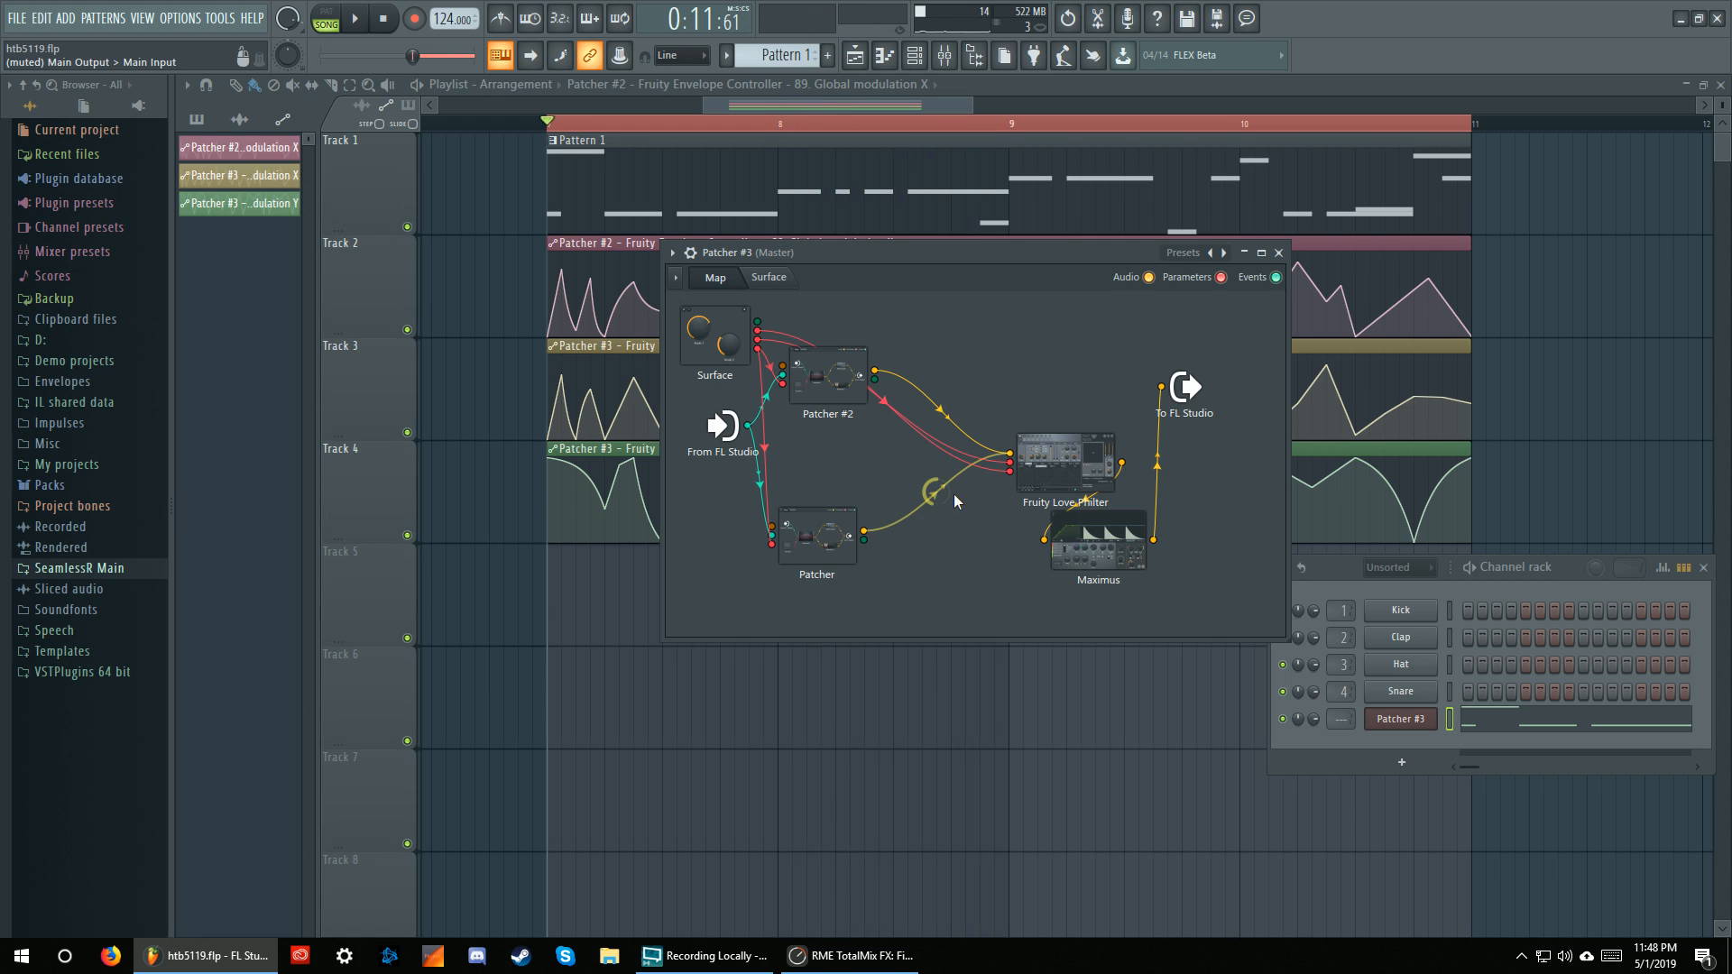
{"action": "key", "text": "space"}
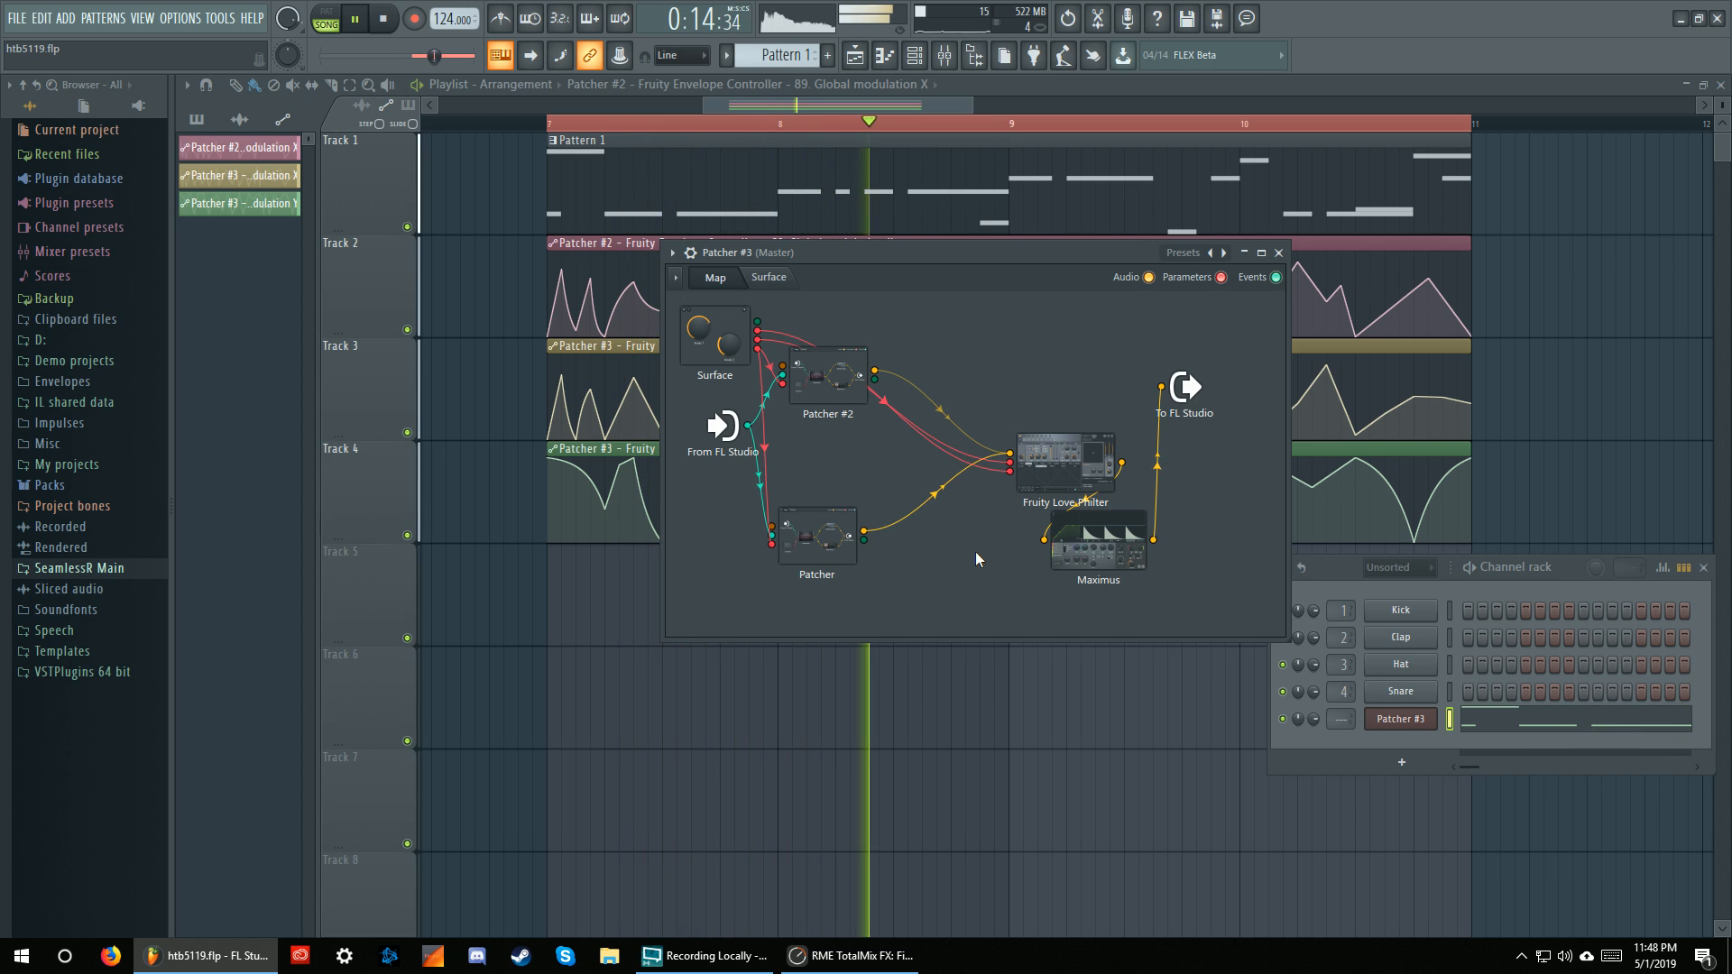
{"action": "key", "text": "space"}
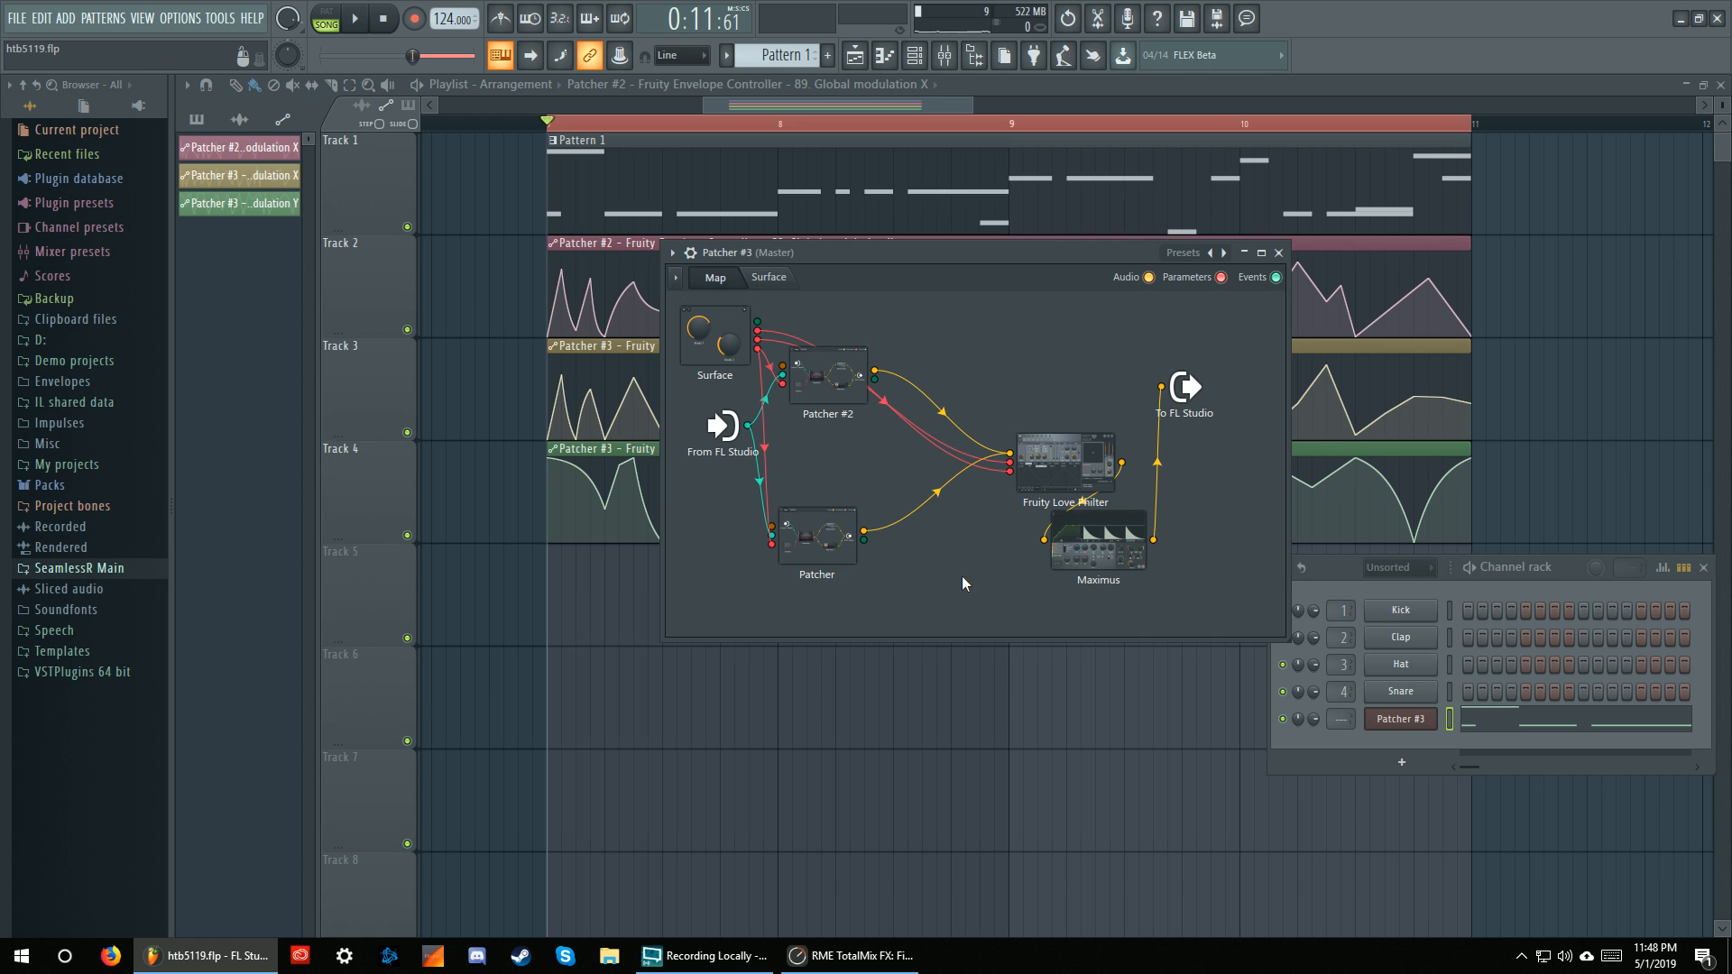
{"action": "key", "text": "space"}
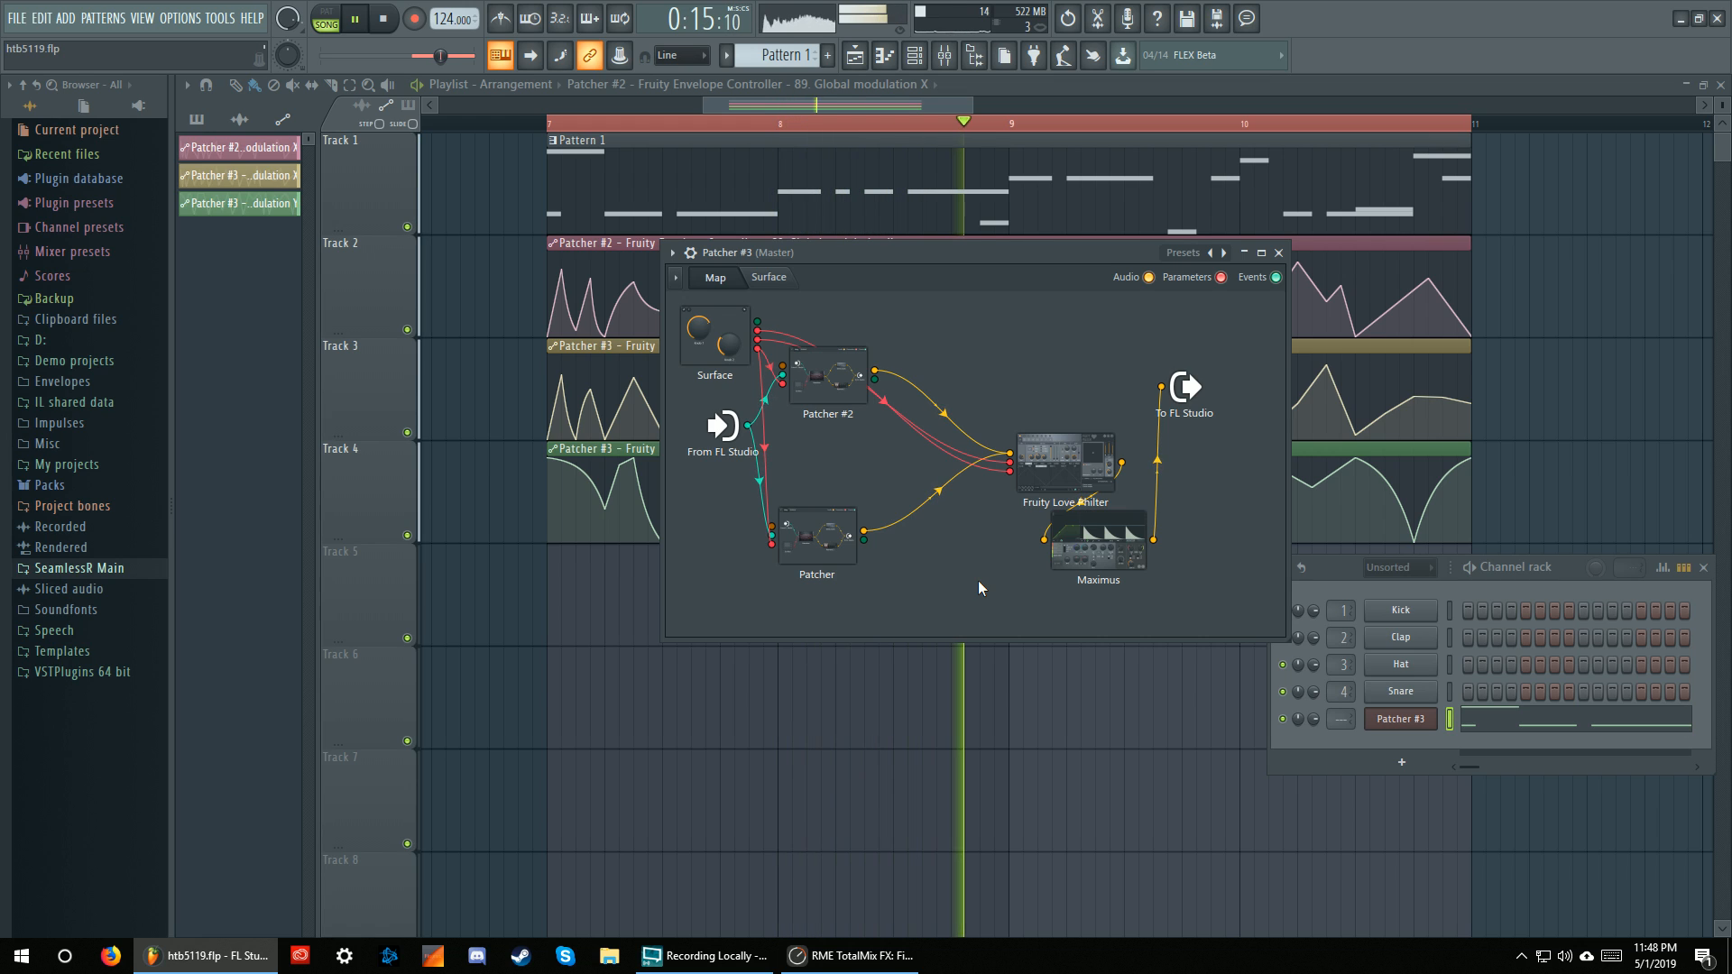
Restart playback from bar 9, reopen Patcher #3's map, and audition the loop with only Patcher #2 feeding Fruity Love Philter
{"action": "key", "text": "space"}
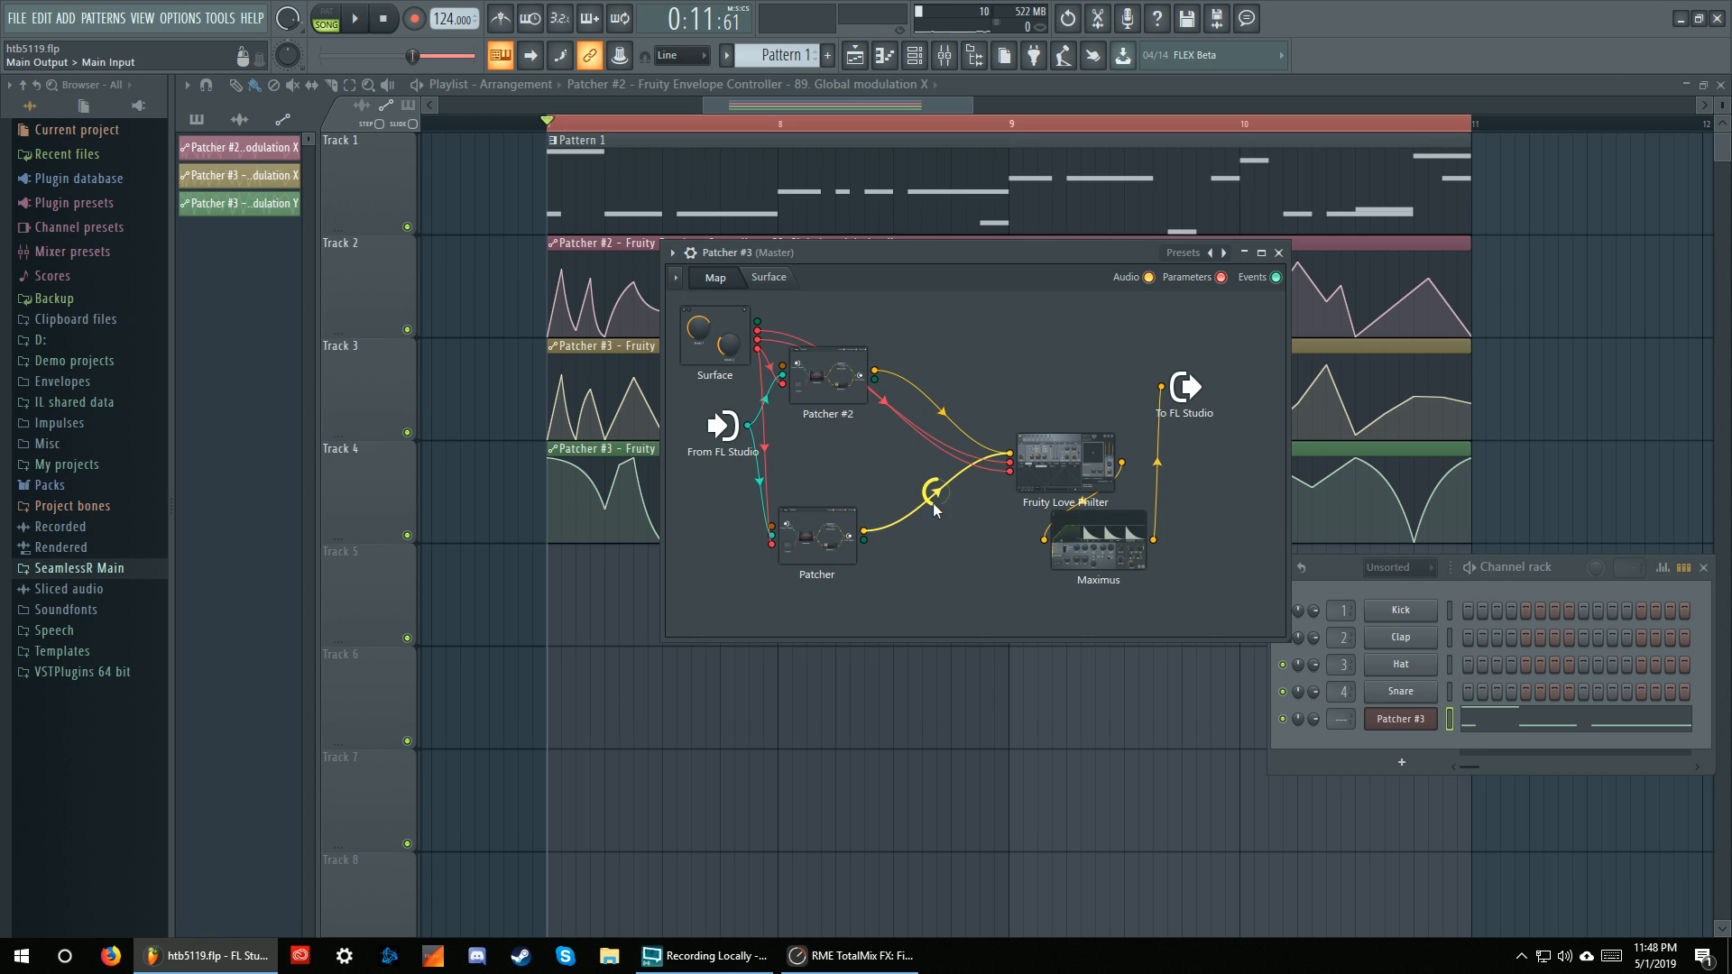
{"action": "left_click", "coordinate": [1018, 124]}
{"action": "key", "text": "space"}
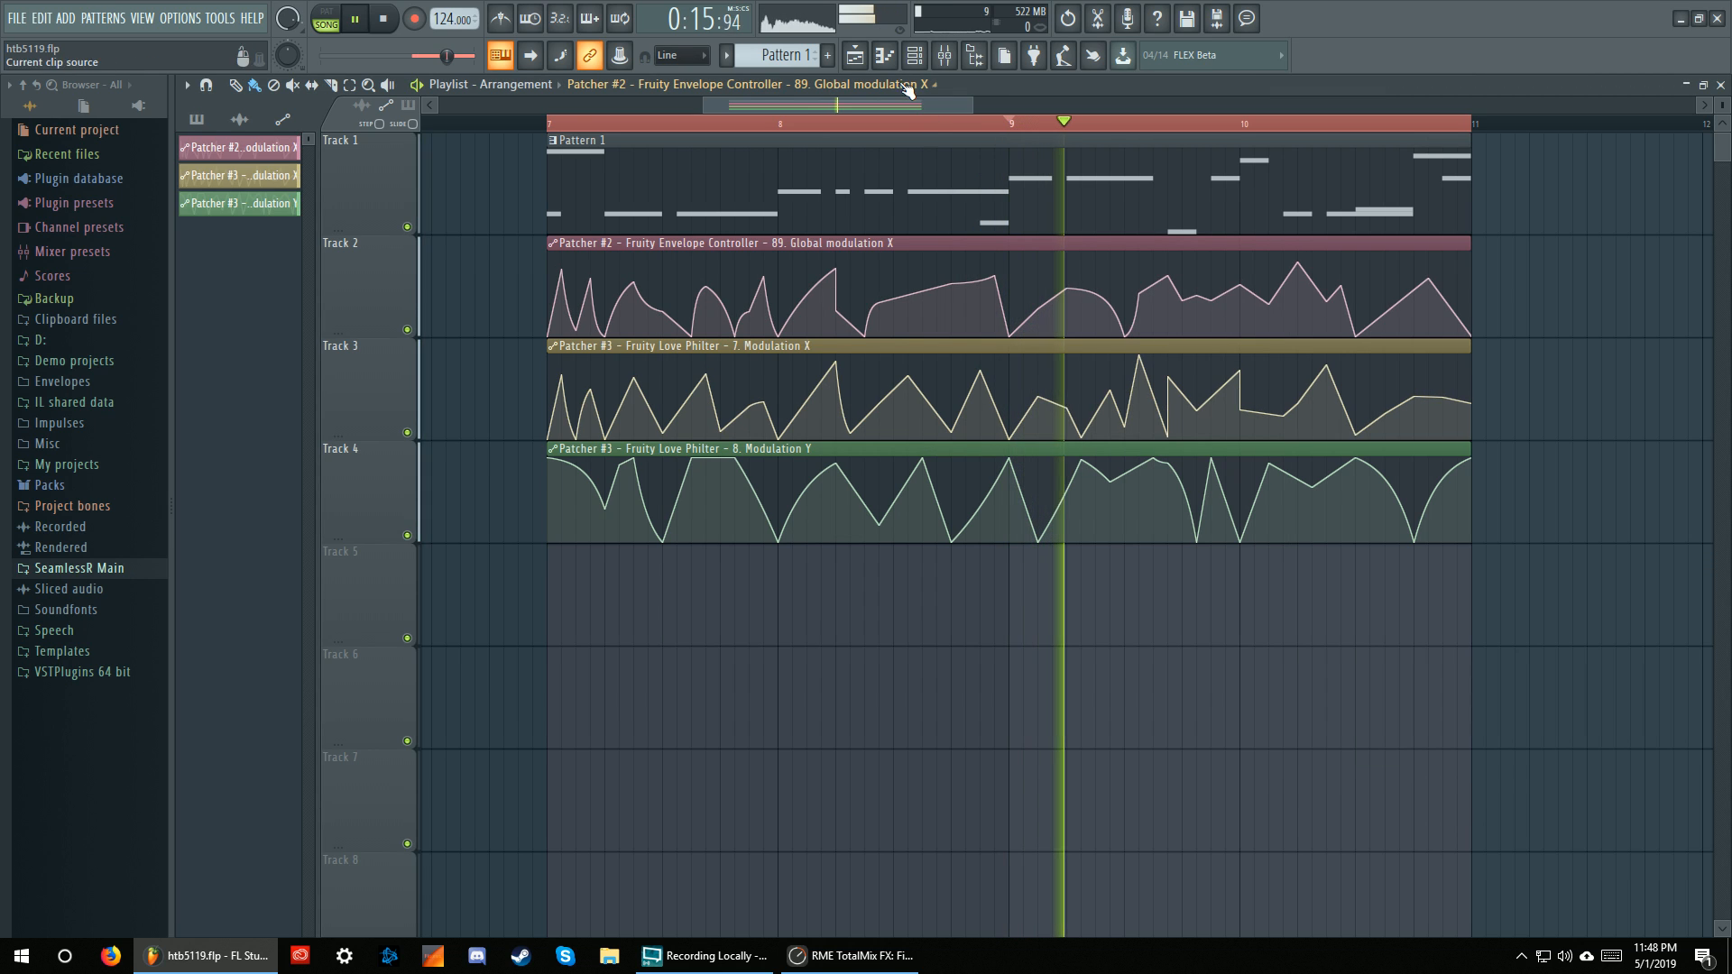
{"action": "key", "text": "F6"}
{"action": "key", "text": "space"}
{"action": "left_click", "coordinate": [1400, 719]}
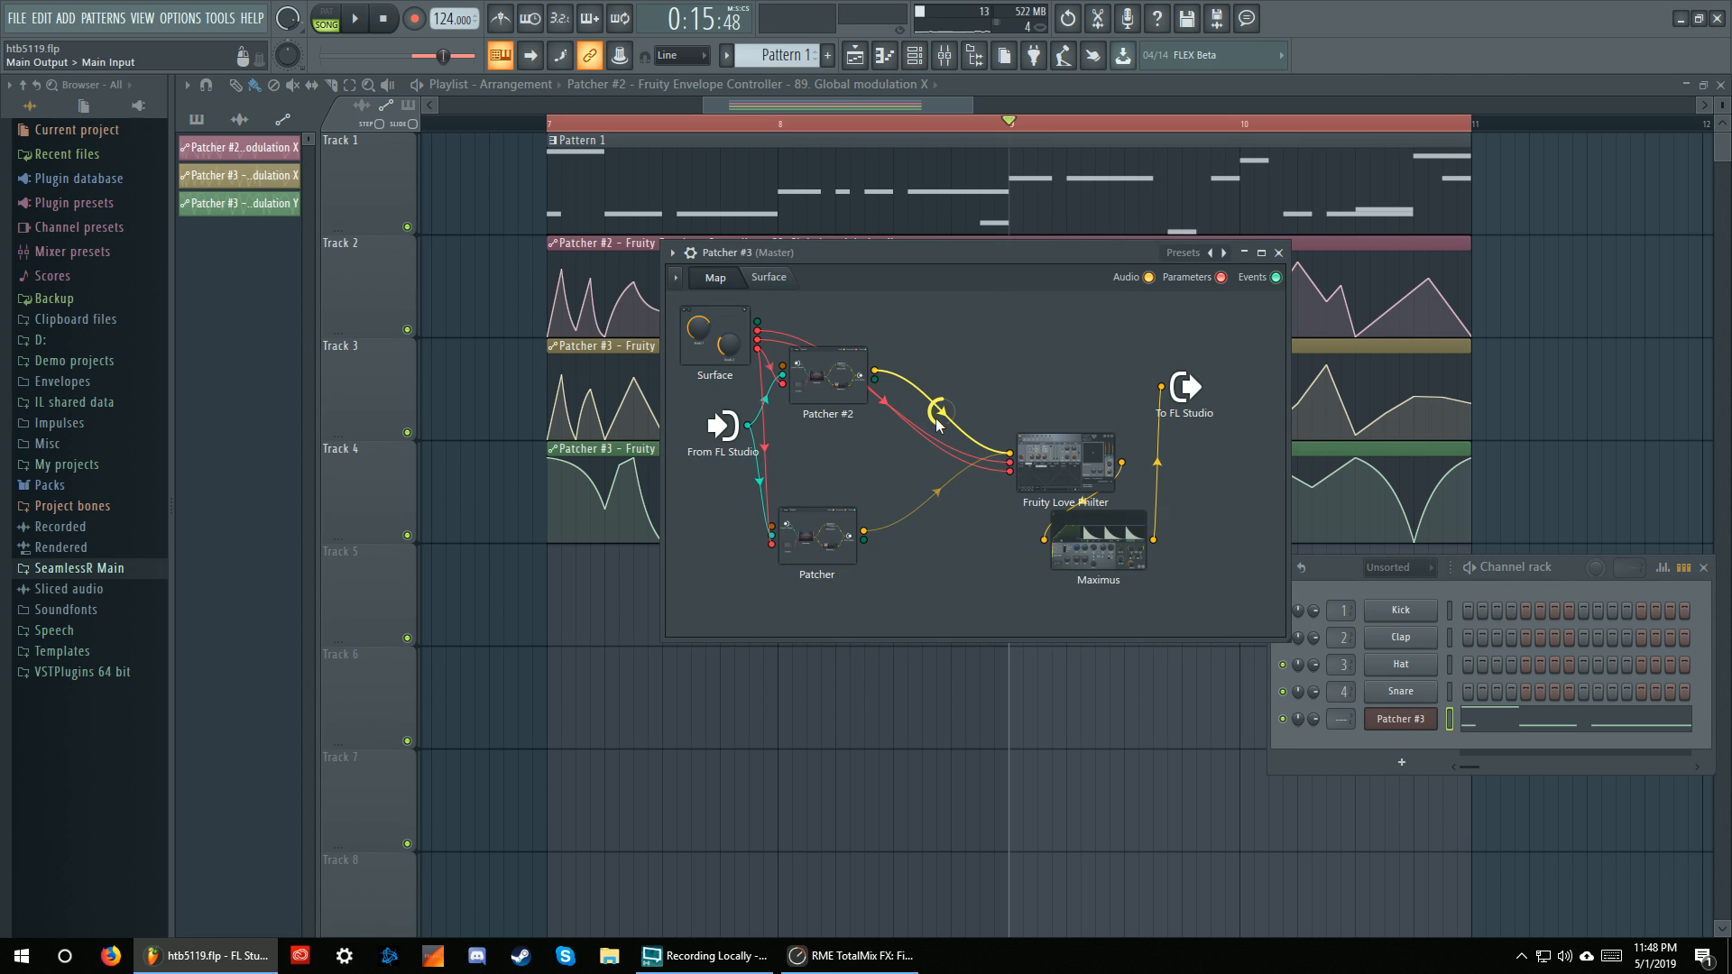
{"action": "key", "text": "space"}
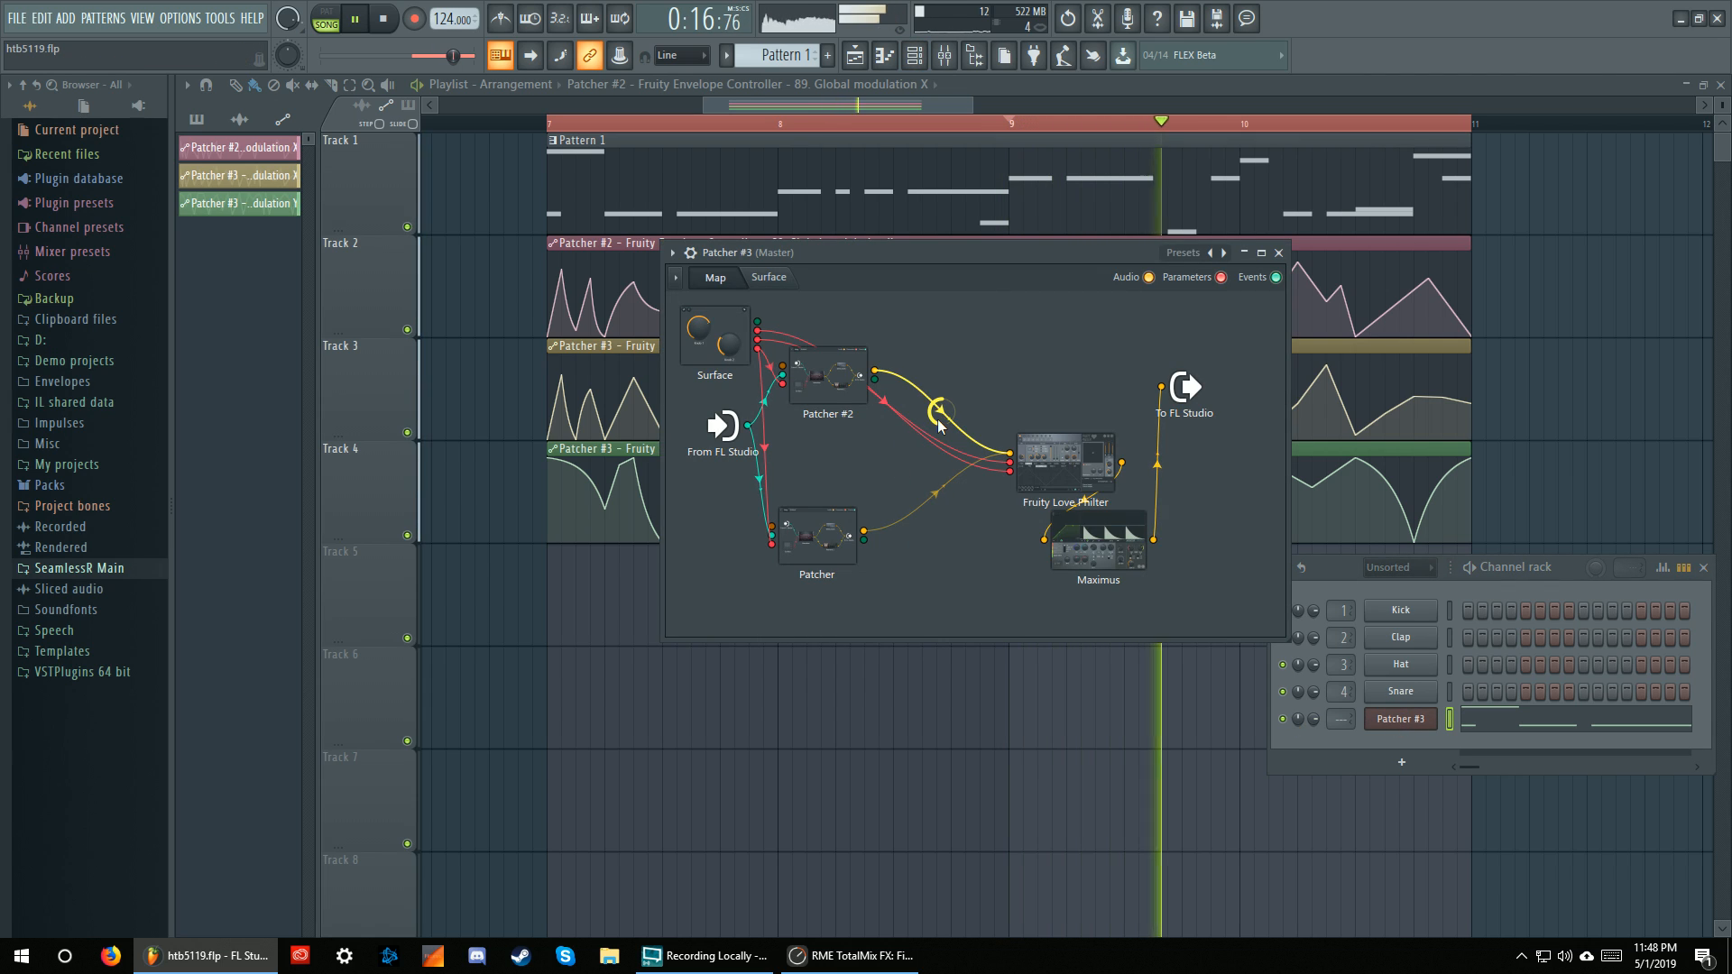
{"action": "key", "text": "space"}
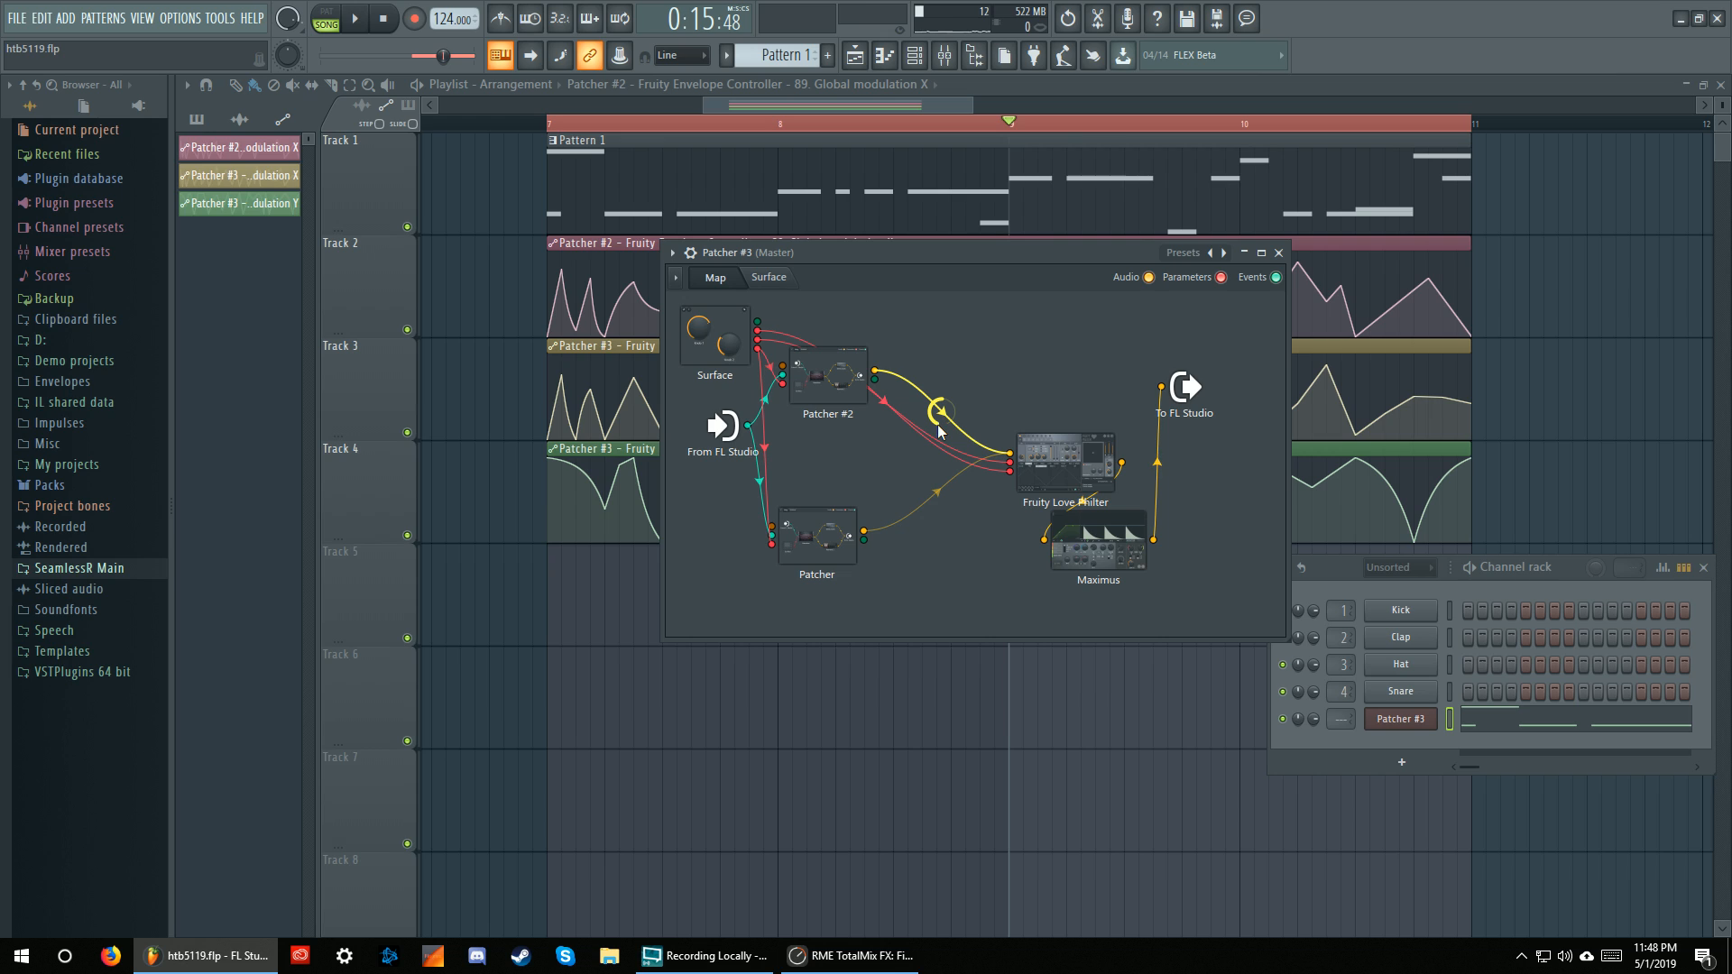
Look inside Patcher #2, close it again, and play the loop with both Patcher layers feeding Fruity Love Philter
{"action": "double_click", "coordinate": [832, 398]}
{"action": "left_click", "coordinate": [1299, 515]}
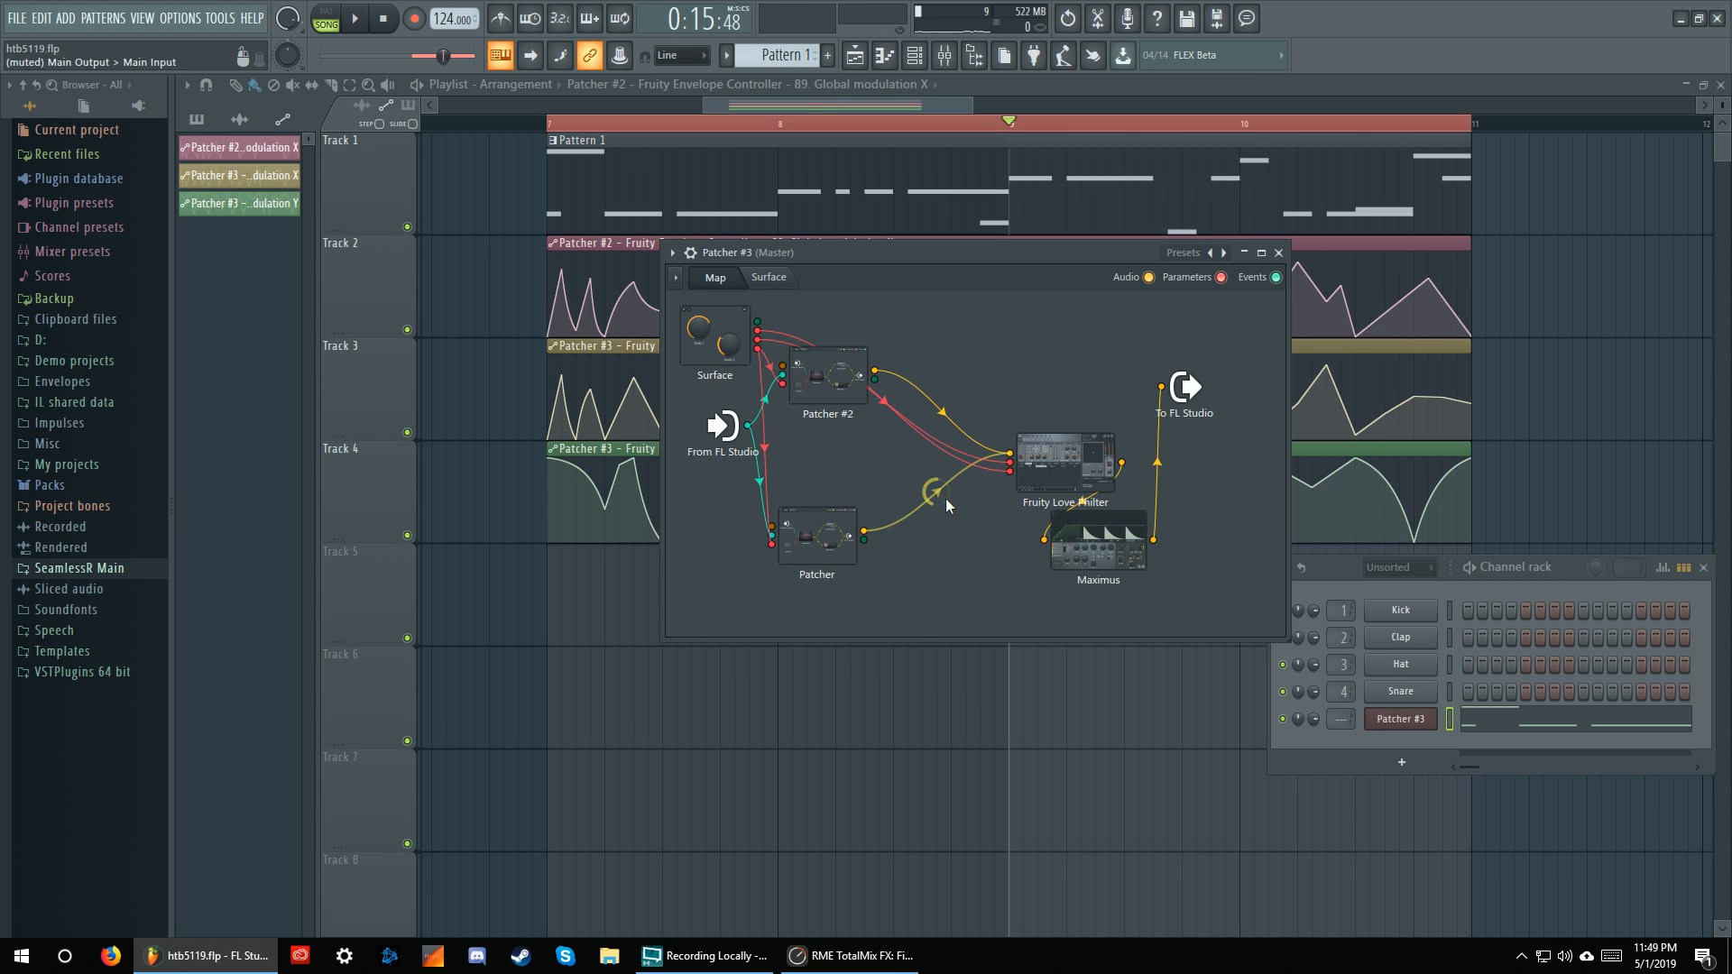
{"action": "key", "text": "space"}
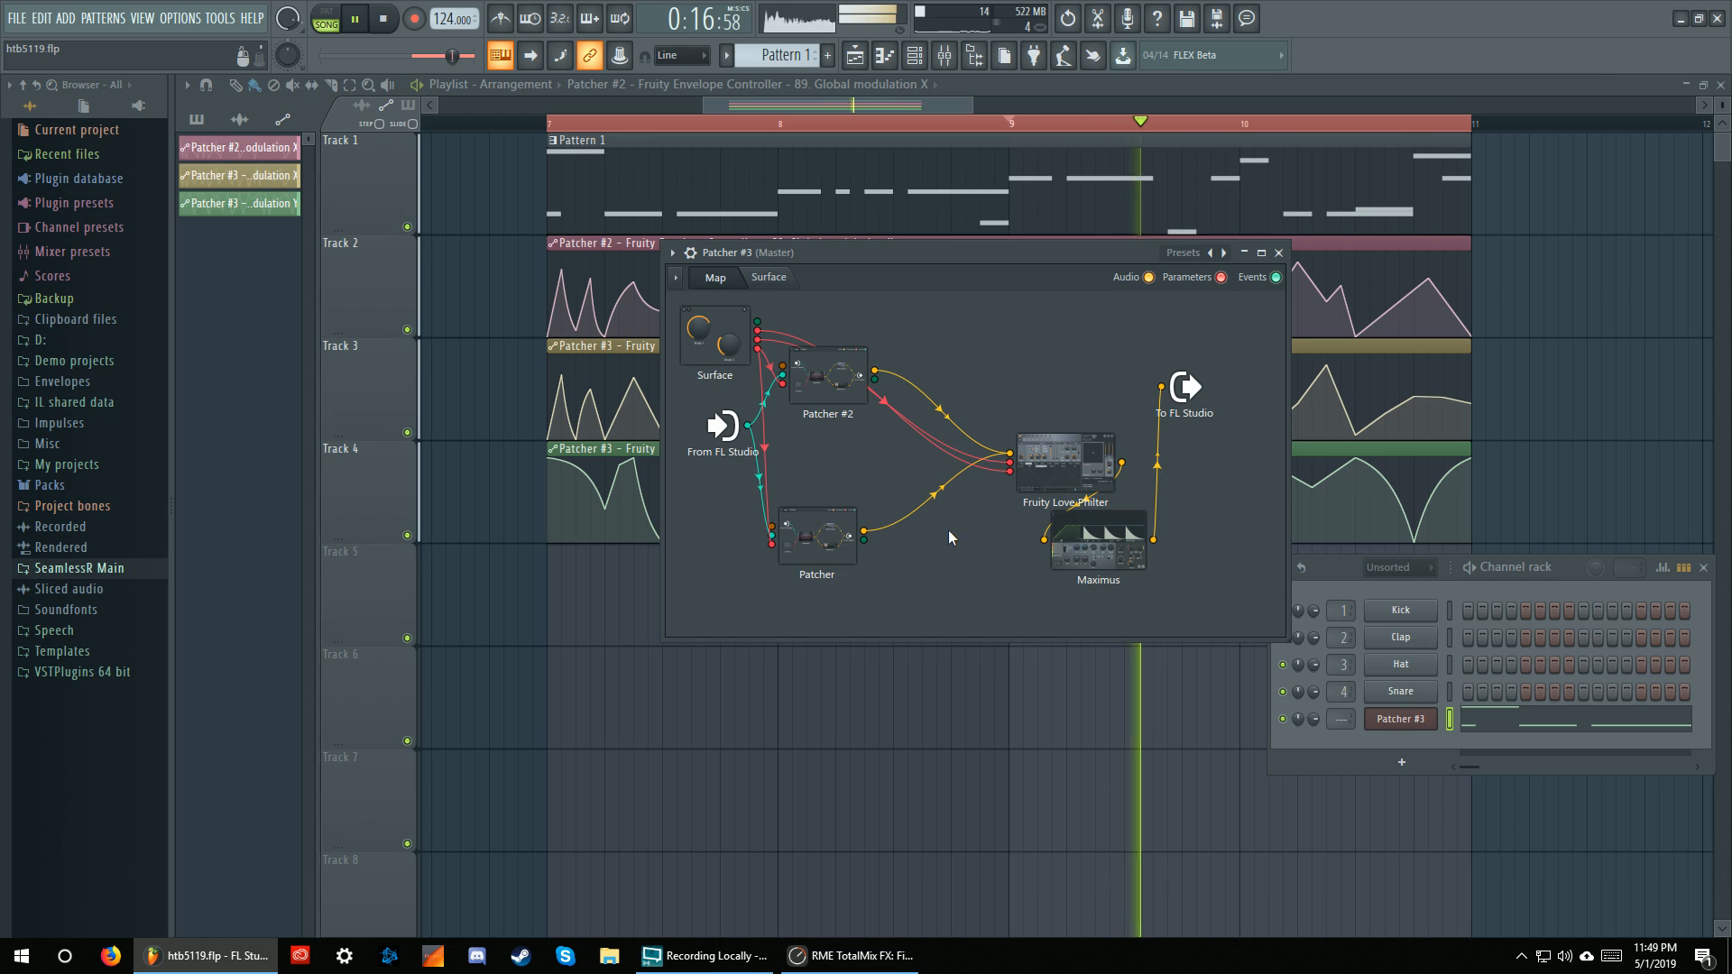
{"action": "key", "text": "space"}
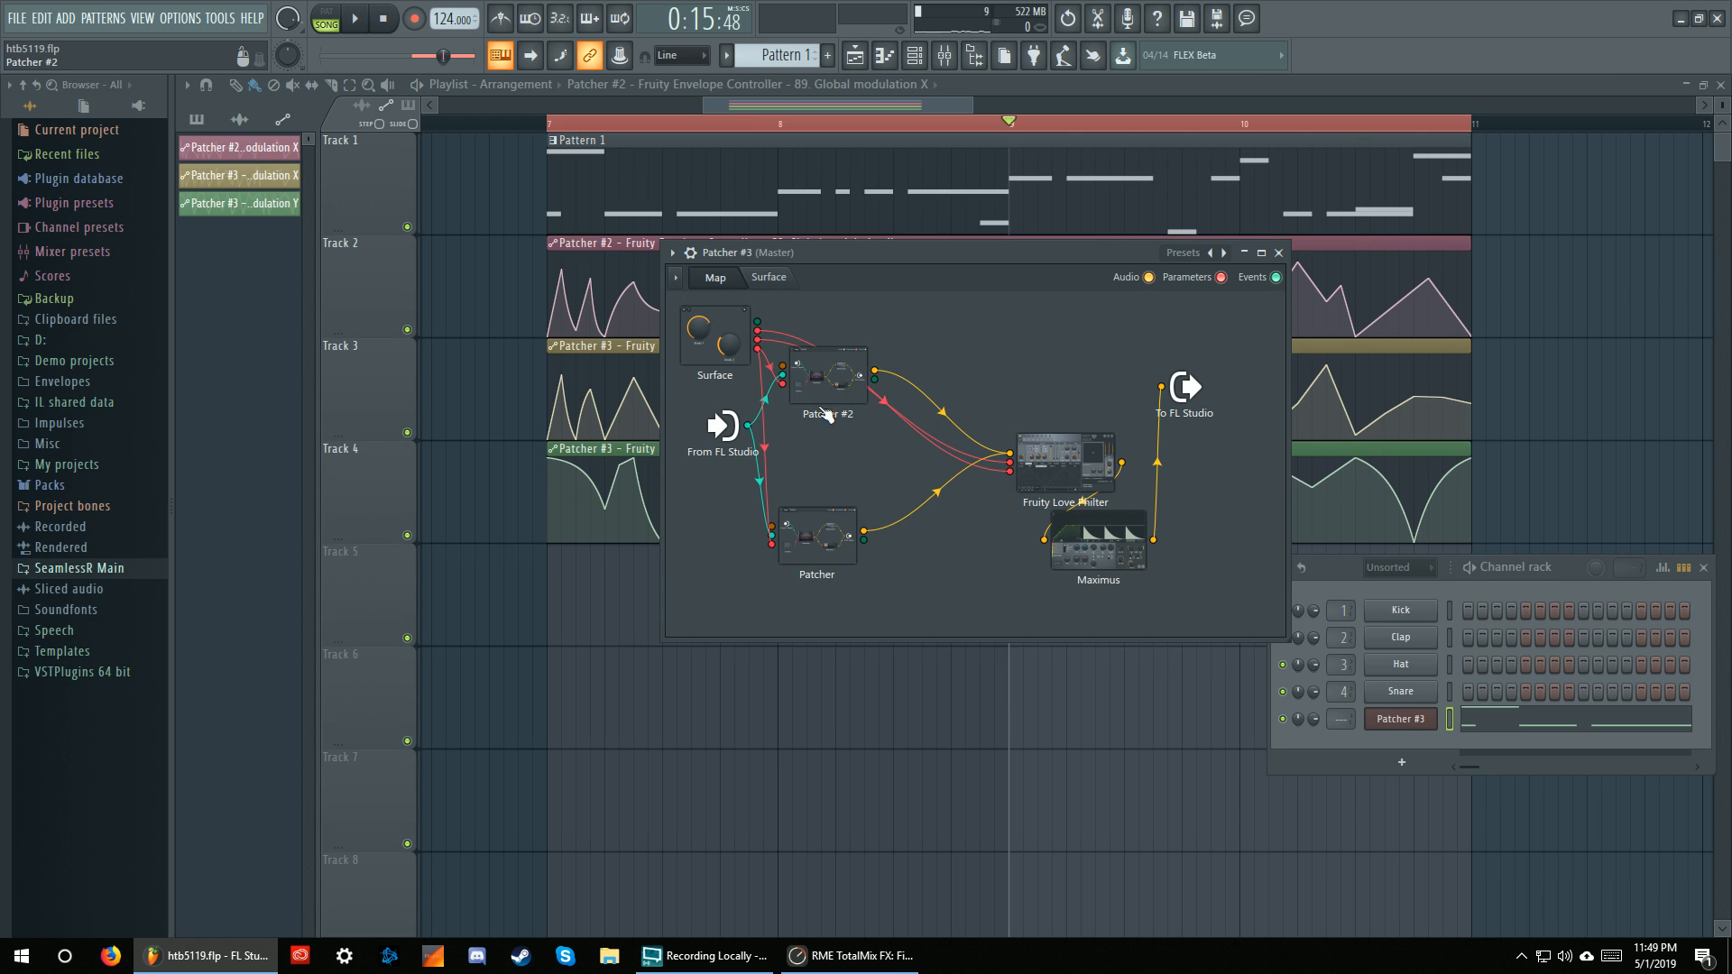
Rearrange the map so that Patcher and Fruity Love Philter sit closer to Patcher #2
{"action": "left_click_drag", "start_coordinate": [835, 537], "coordinate": [839, 494]}
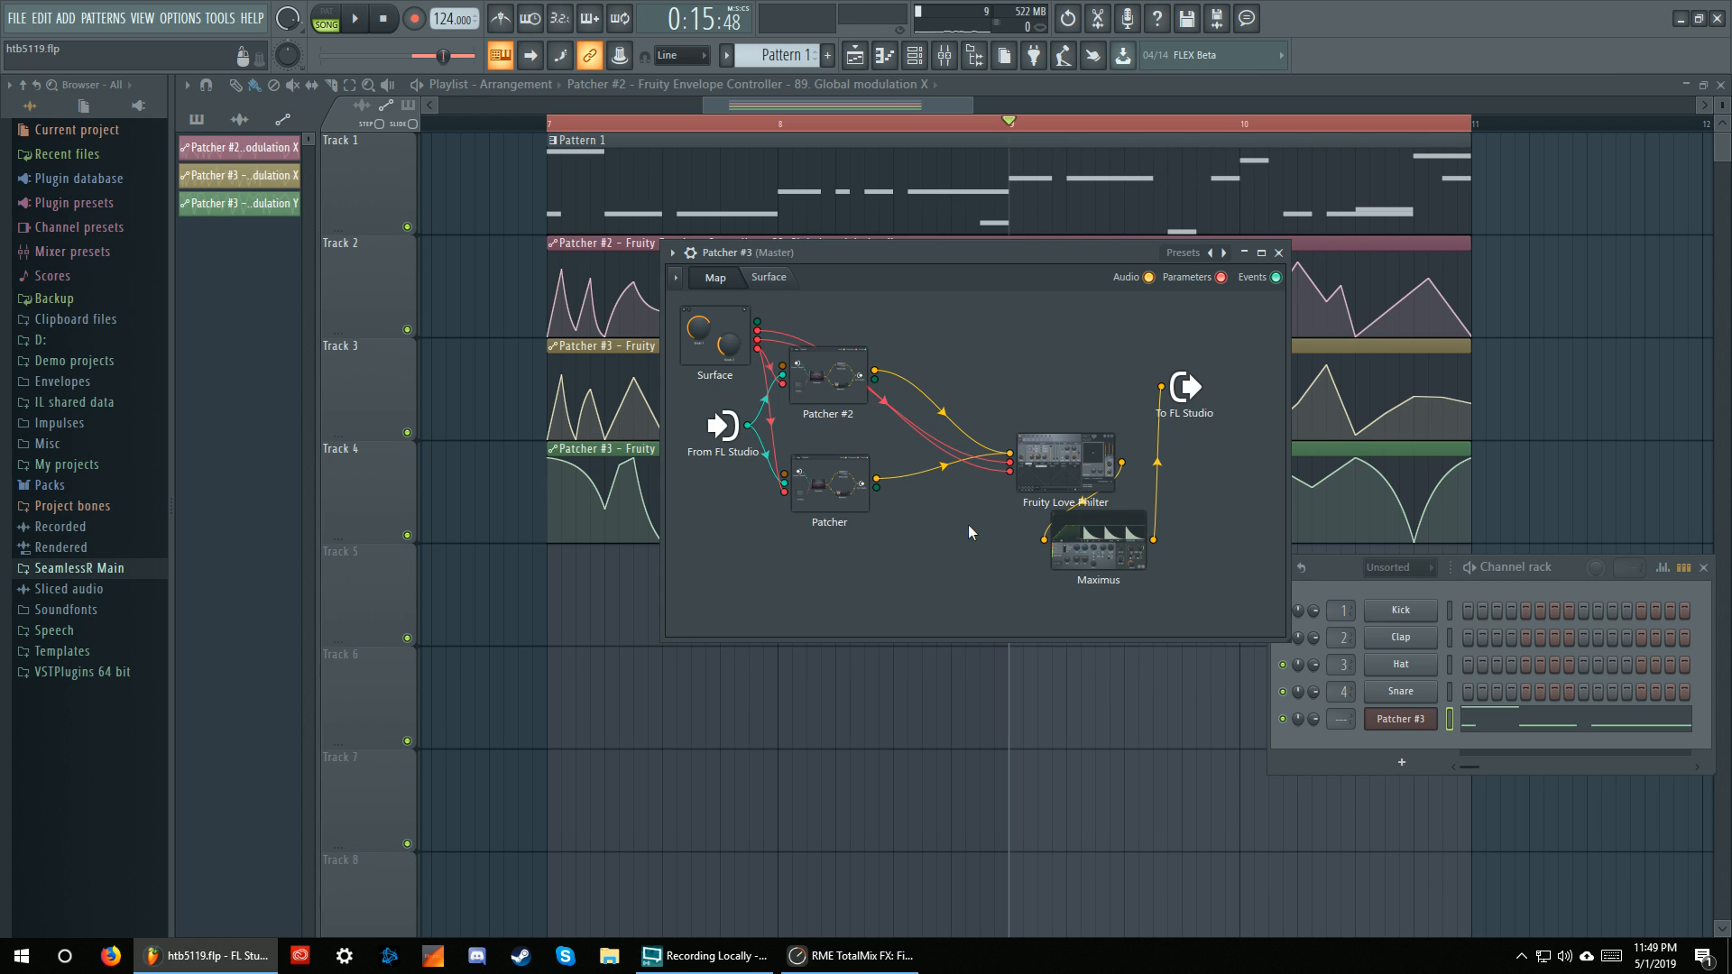
{"action": "left_click", "coordinate": [843, 481]}
{"action": "left_click", "coordinate": [821, 43]}
{"action": "mouse_move", "coordinate": [835, 393]}
{"action": "left_mouse_down"}
{"action": "mouse_move", "coordinate": [834, 440]}
{"action": "mouse_move", "coordinate": [854, 390]}
{"action": "left_mouse_up"}
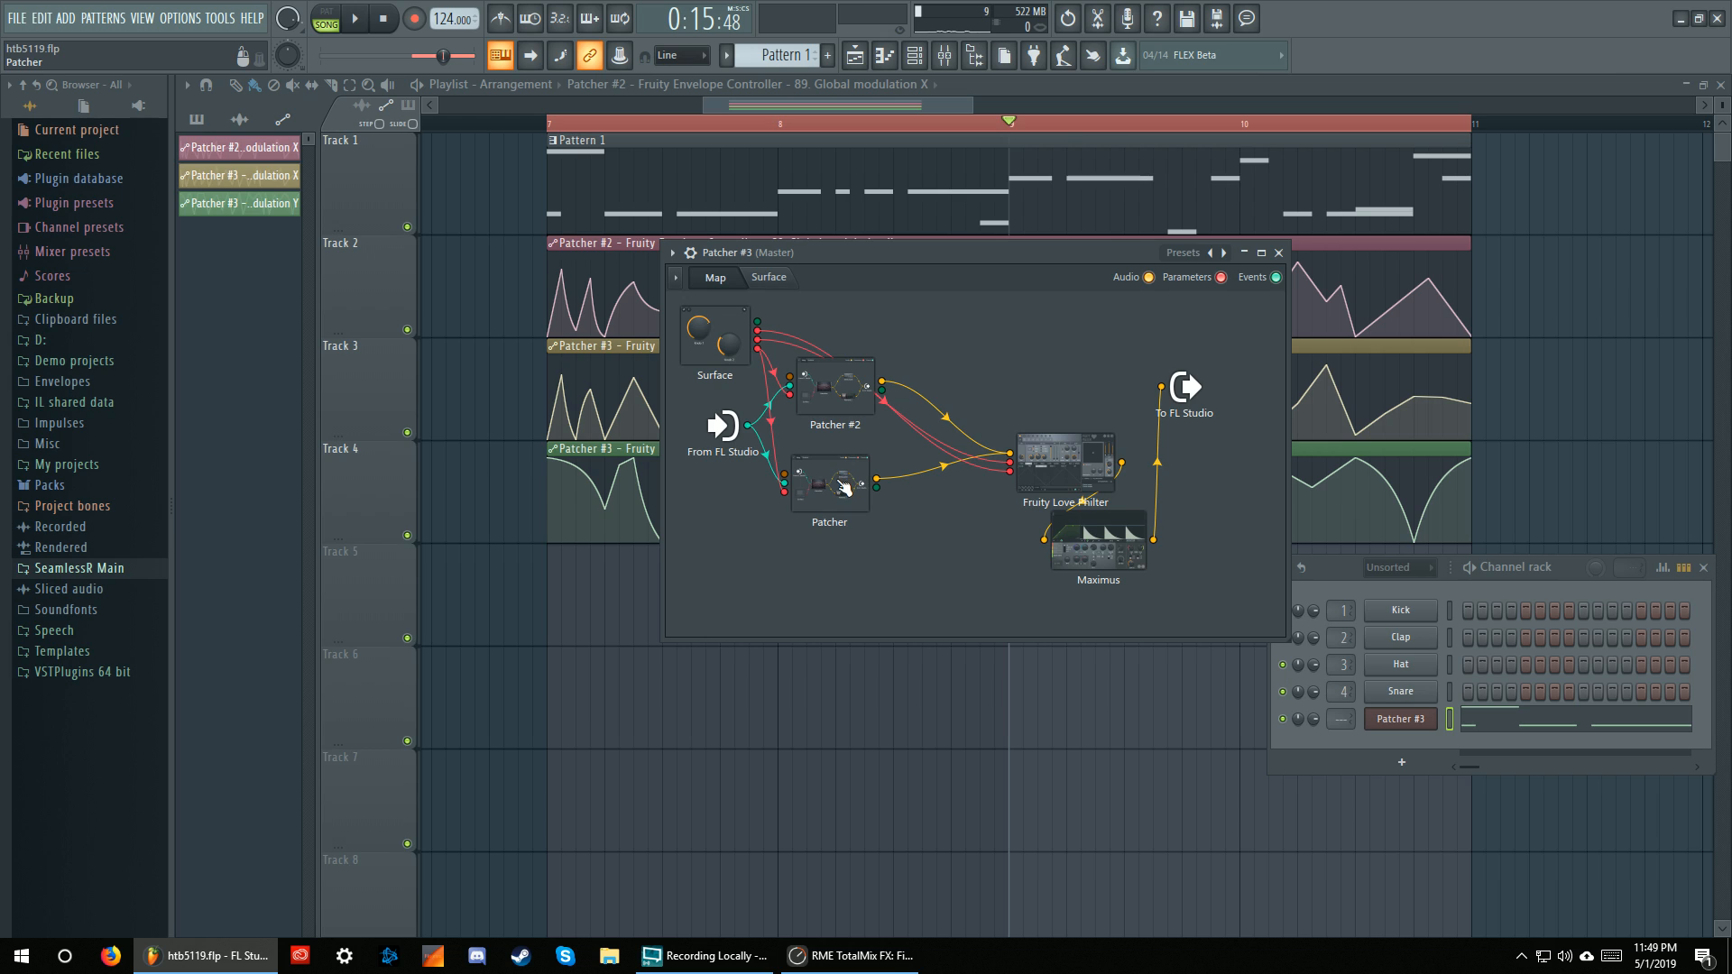
{"action": "left_click_drag", "start_coordinate": [1066, 462], "coordinate": [1002, 484]}
{"action": "left_click_drag", "start_coordinate": [830, 482], "coordinate": [817, 517]}
Open Fruity Love Philter and examine the volume Modulation Y mappings of filter units 1, 2 and 3
{"action": "double_click", "coordinate": [1001, 487]}
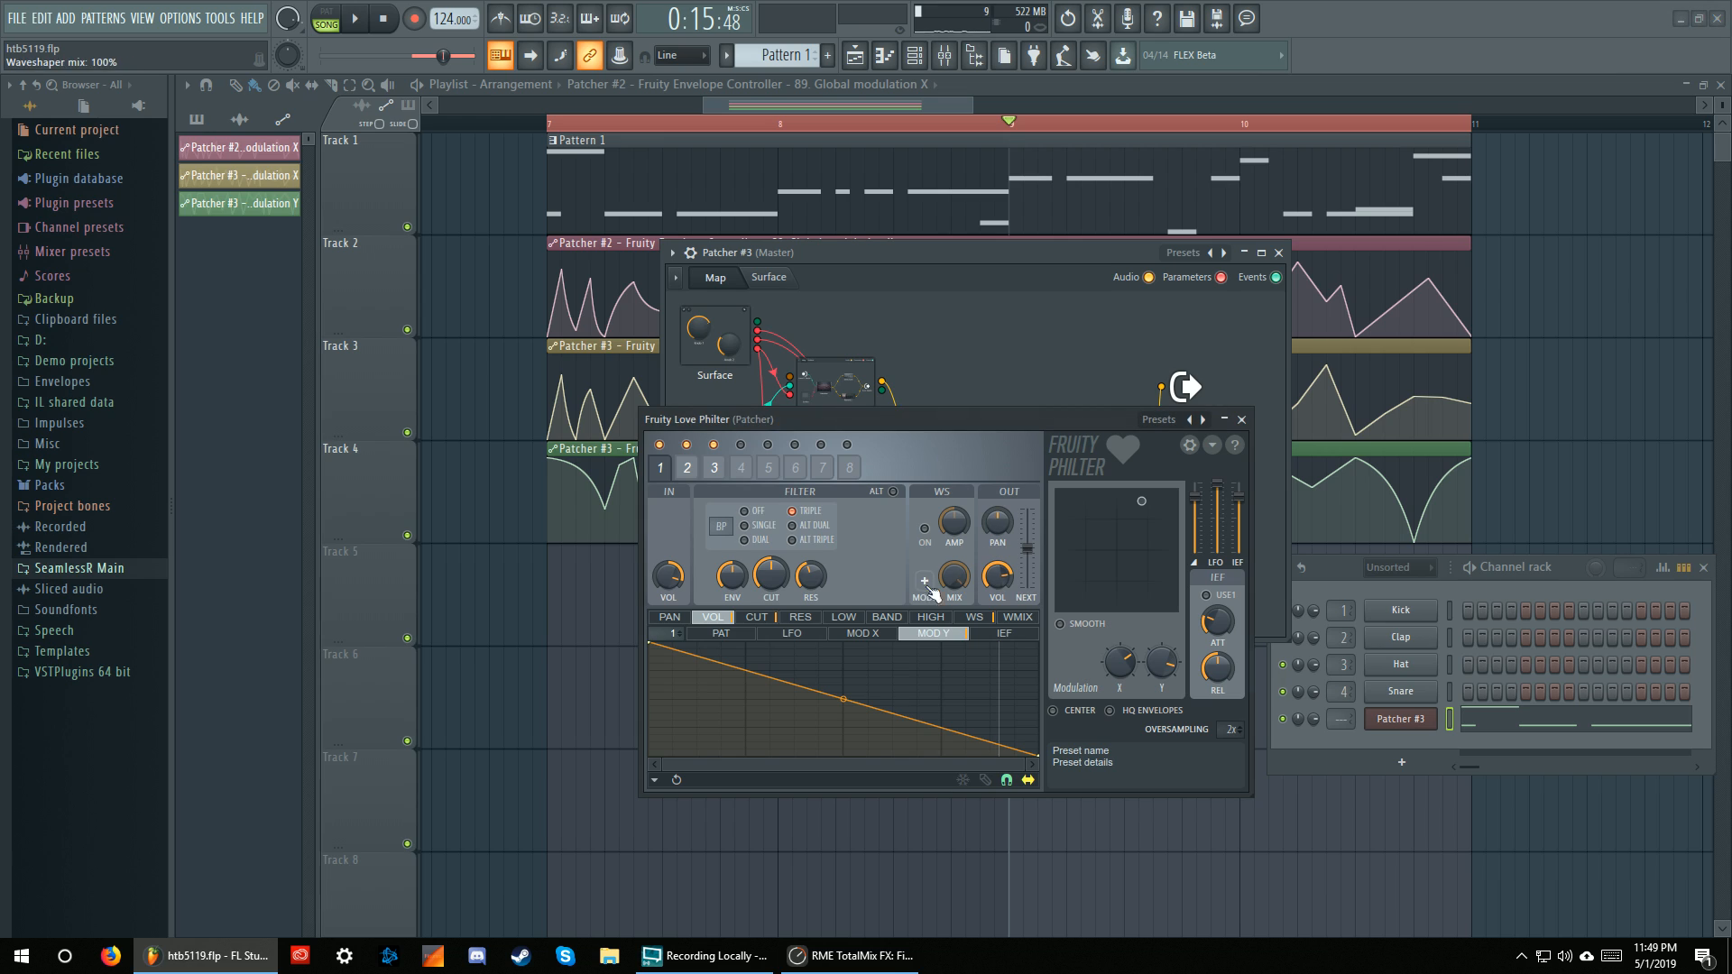
{"action": "left_click", "coordinate": [713, 468]}
{"action": "left_click", "coordinate": [667, 473]}
{"action": "left_click", "coordinate": [687, 468]}
{"action": "left_click", "coordinate": [714, 469]}
{"action": "left_click", "coordinate": [703, 468]}
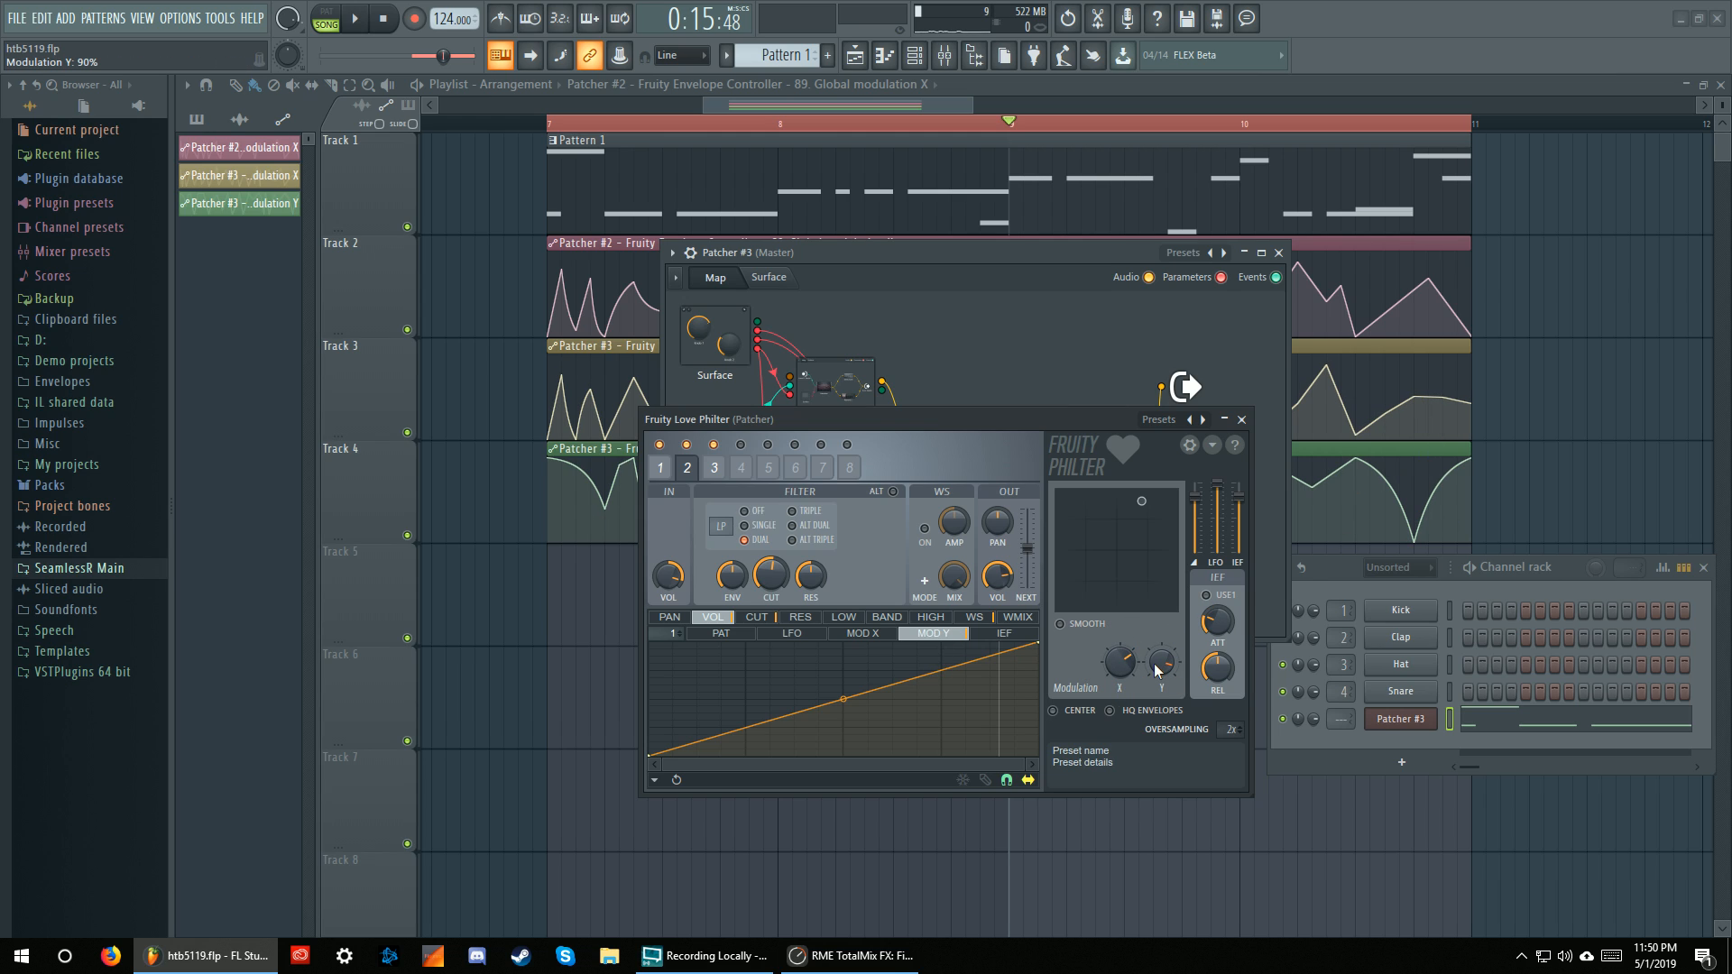
Examine the cutoff Modulation X mappings of the three filter units and the cutoff Modulation Y mapping of unit 3
{"action": "left_click", "coordinate": [713, 468]}
{"action": "left_click", "coordinate": [756, 616]}
{"action": "left_click", "coordinate": [862, 633]}
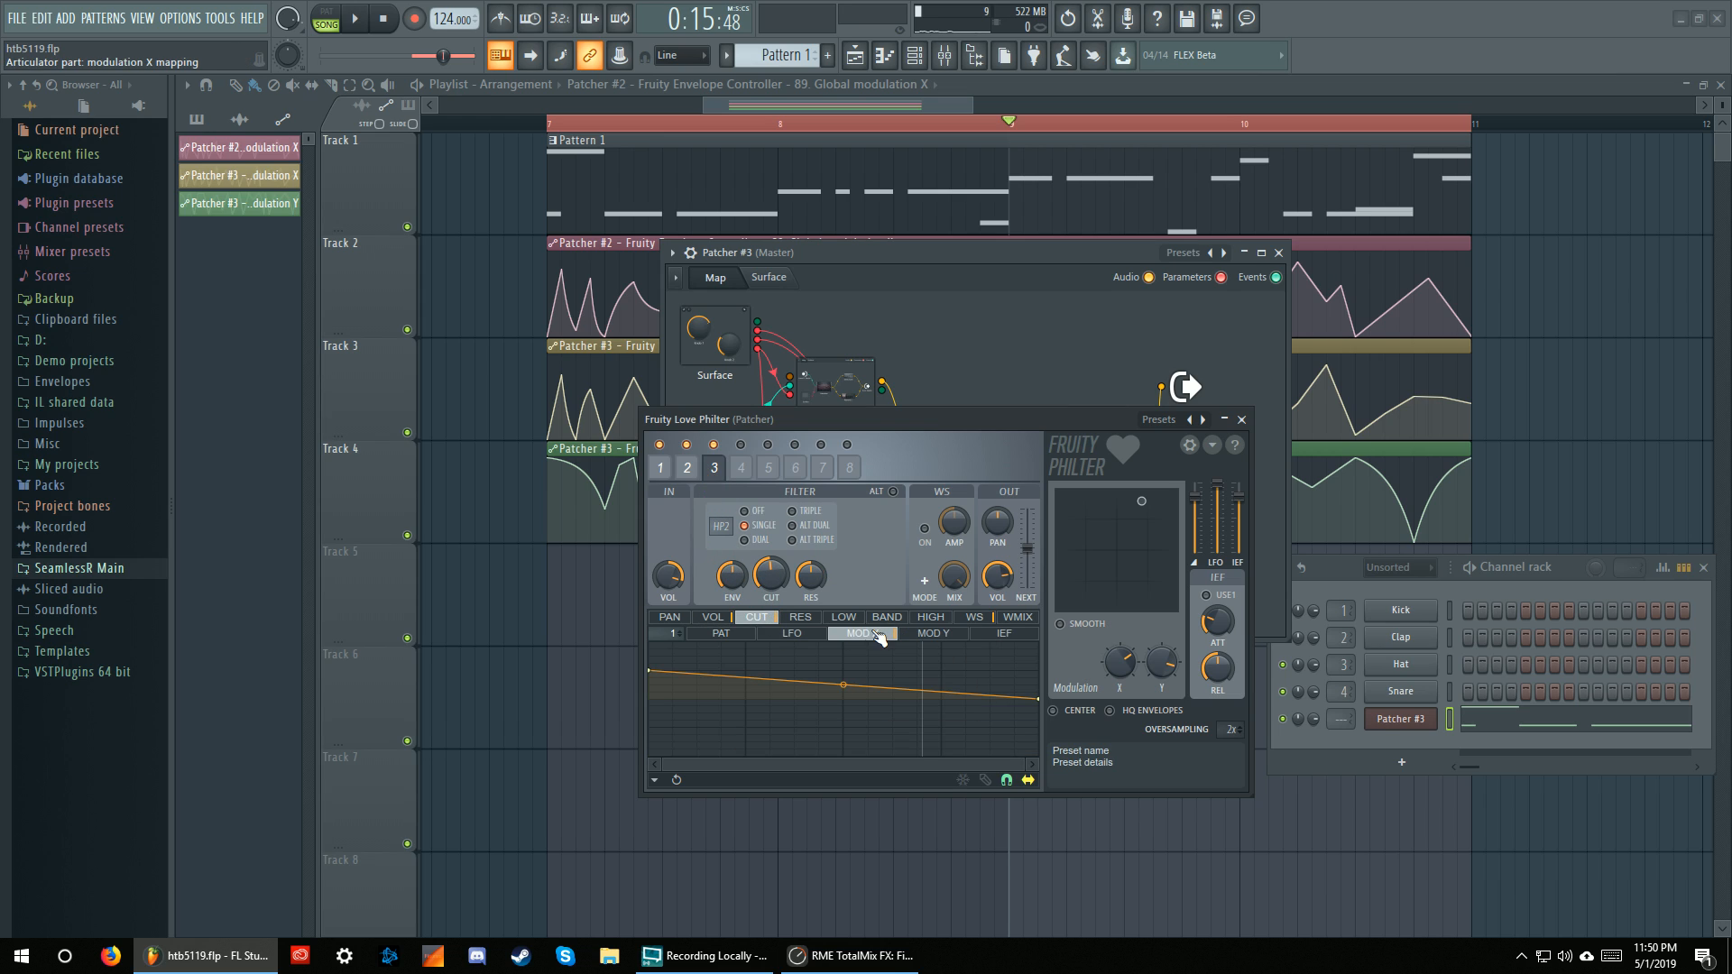
{"action": "left_click", "coordinate": [660, 468]}
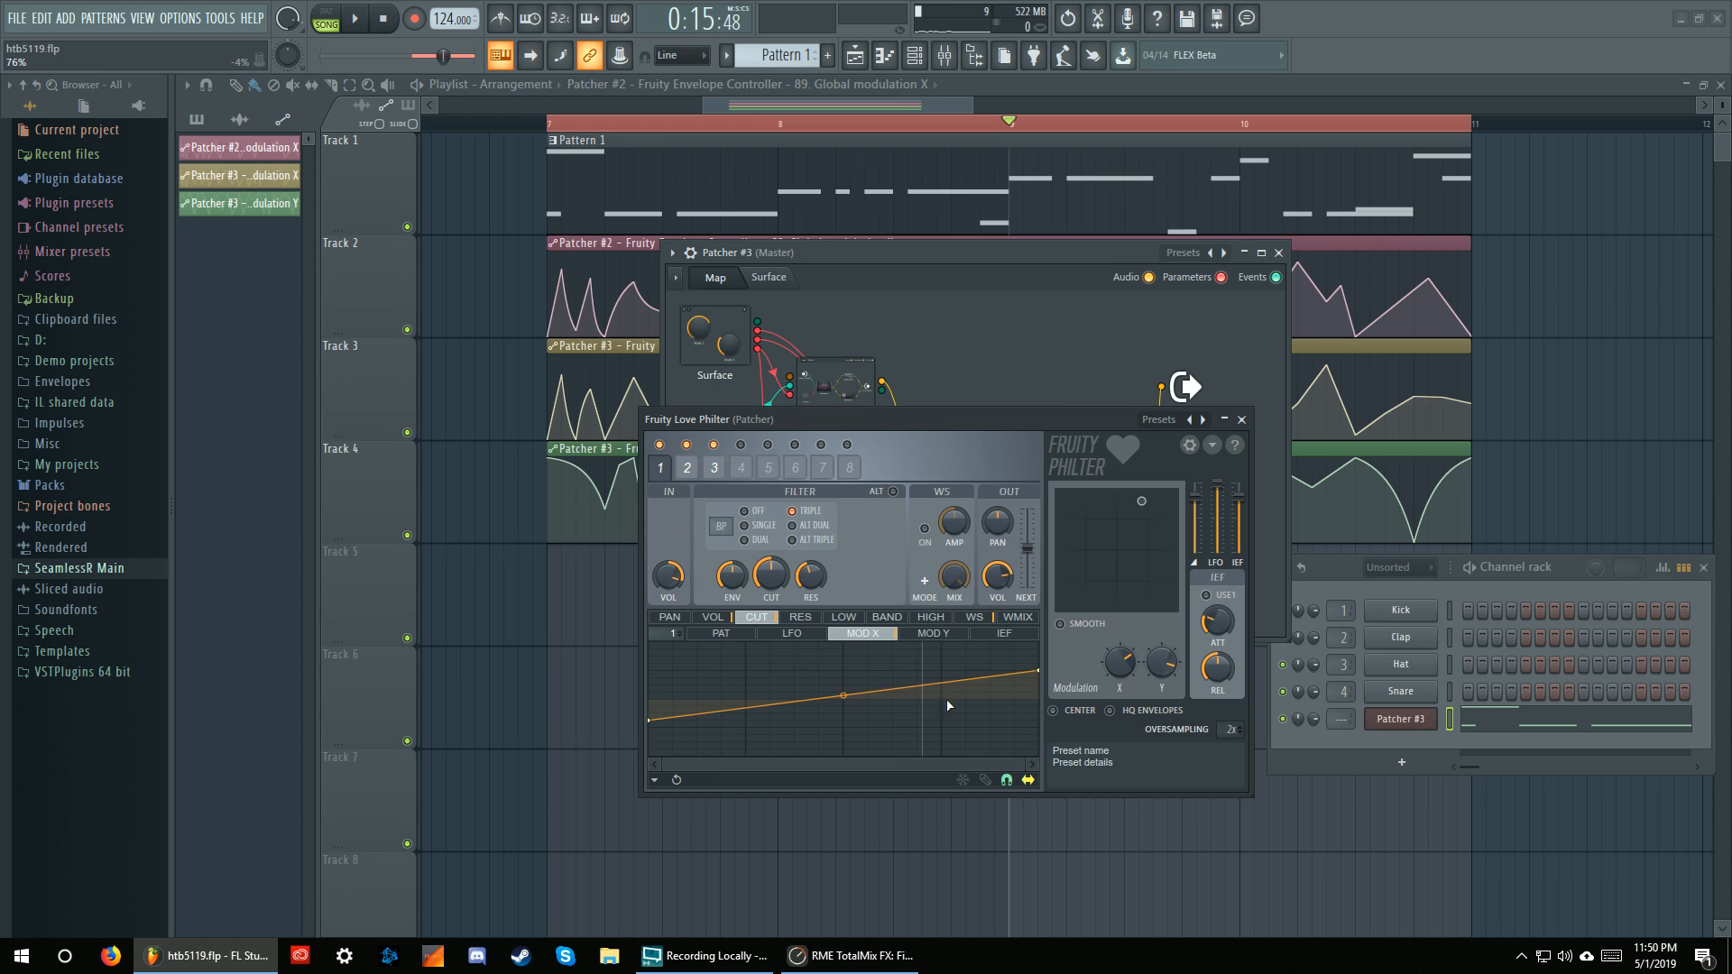
{"action": "left_click", "coordinate": [688, 468]}
{"action": "left_click", "coordinate": [714, 467]}
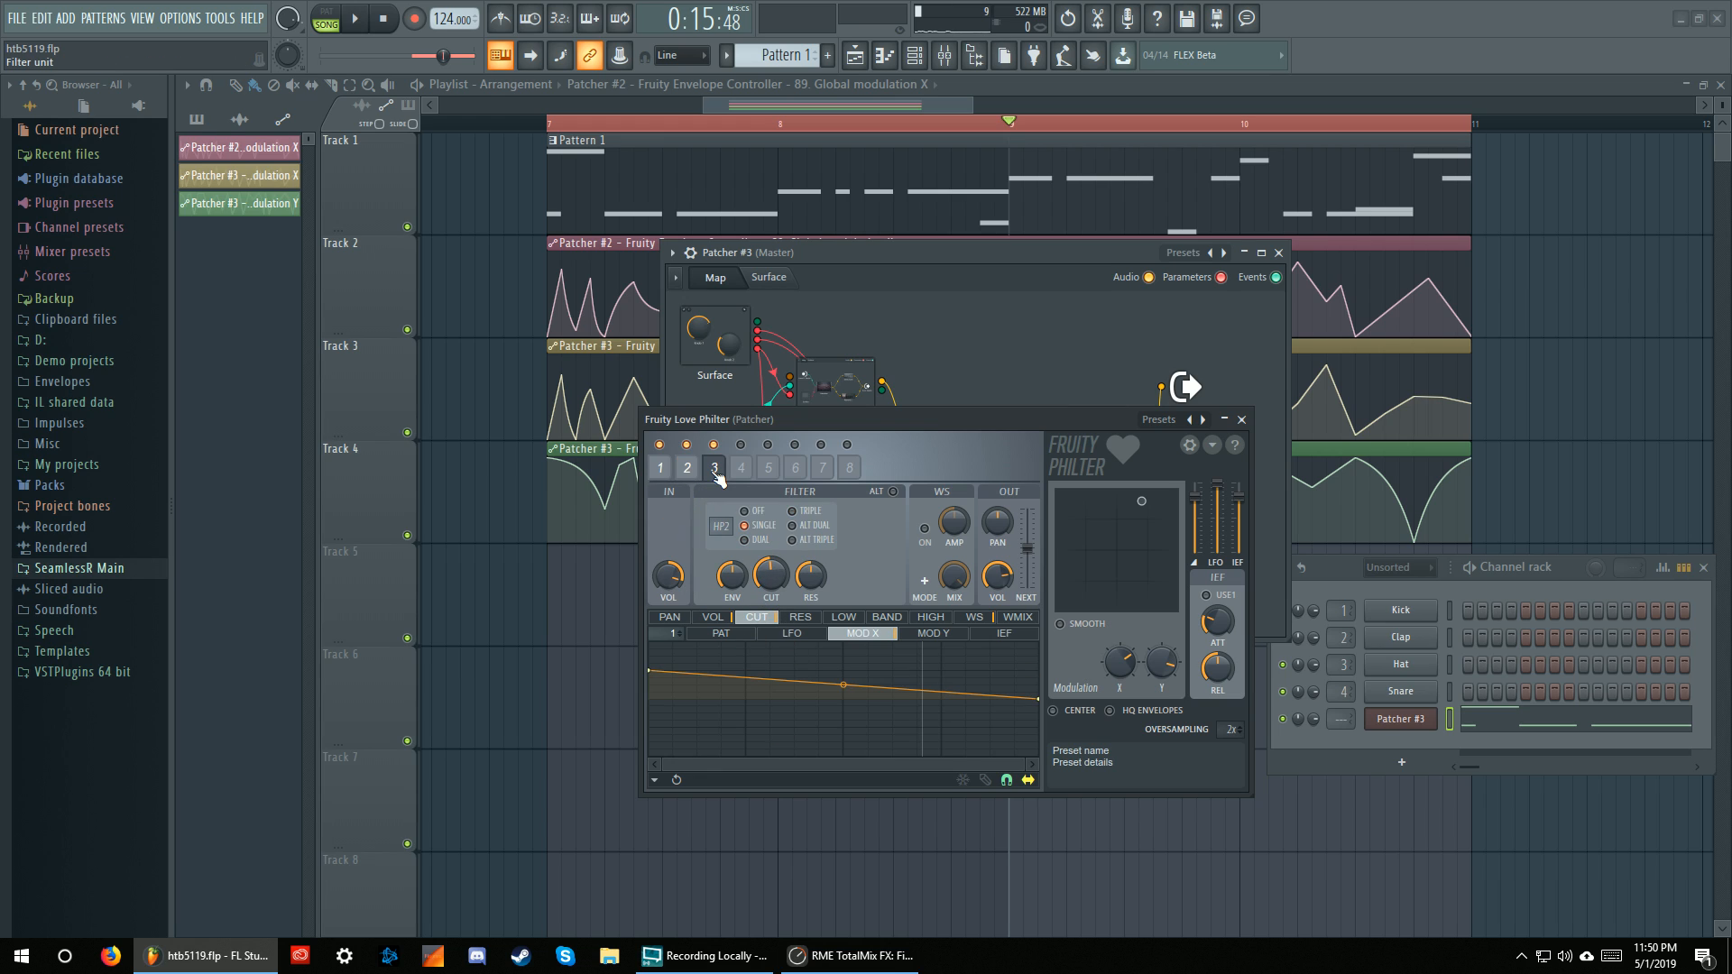
{"action": "left_click", "coordinate": [931, 633]}
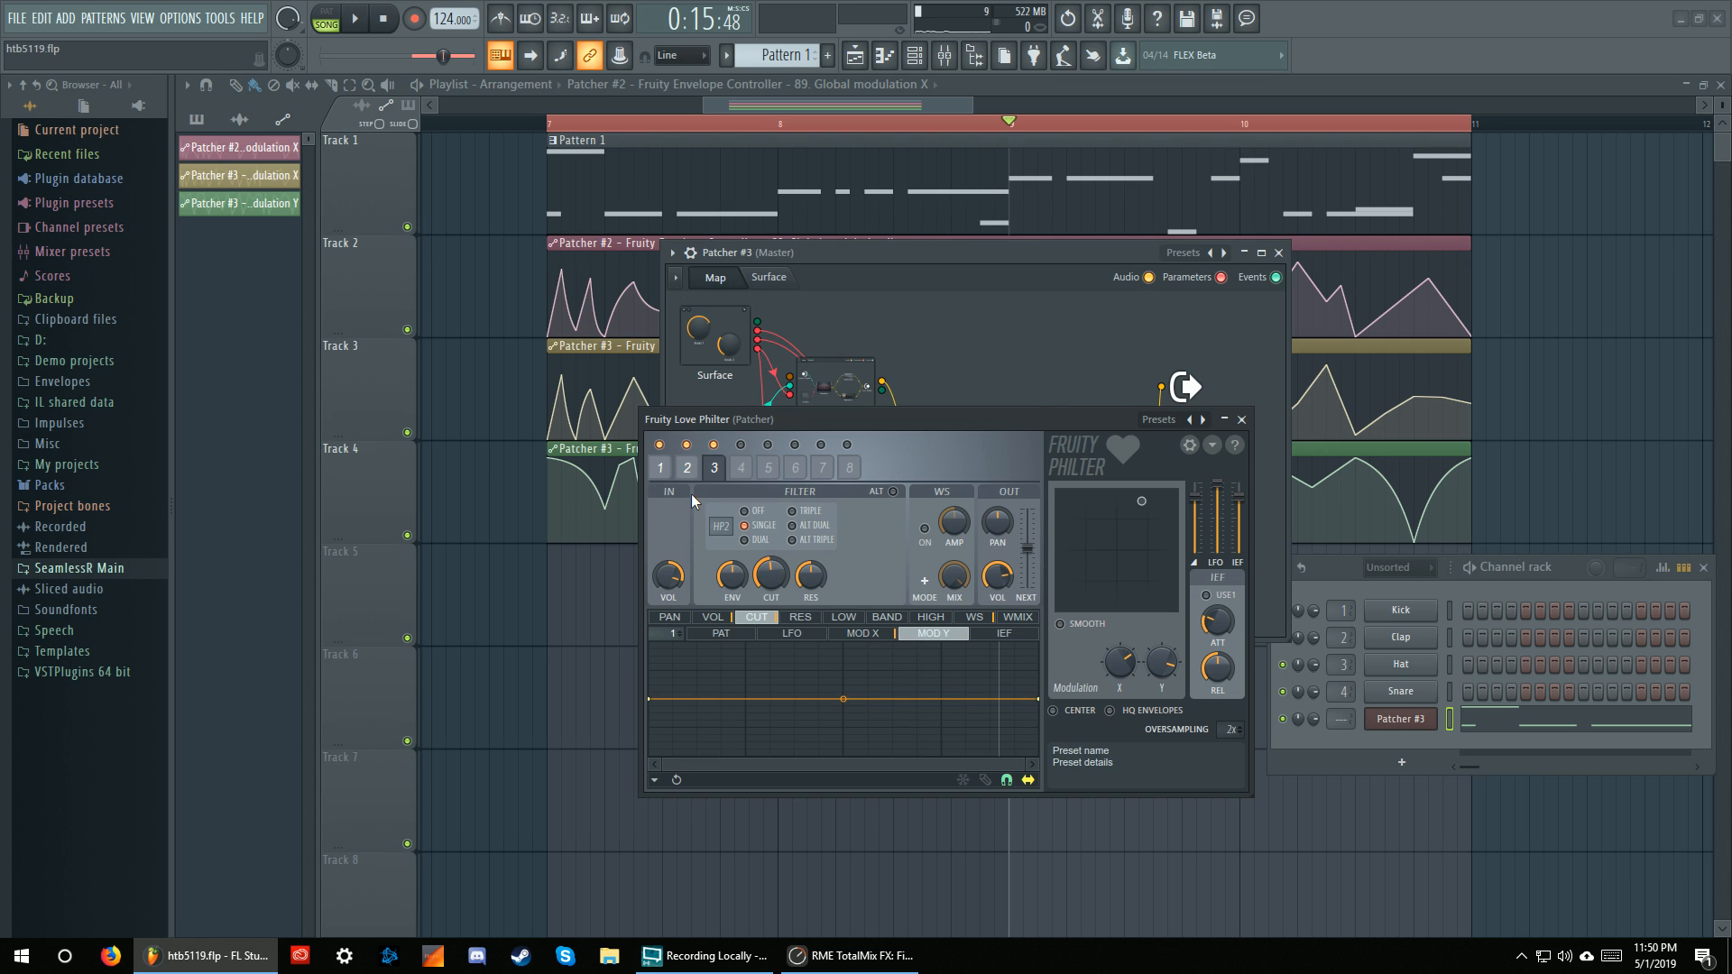
Clear the Patcher map from view and move the Fruity Love Philter window below the playlist's automation clips
{"action": "right_click", "coordinate": [545, 587]}
{"action": "left_click_drag", "start_coordinate": [818, 420], "coordinate": [846, 599]}
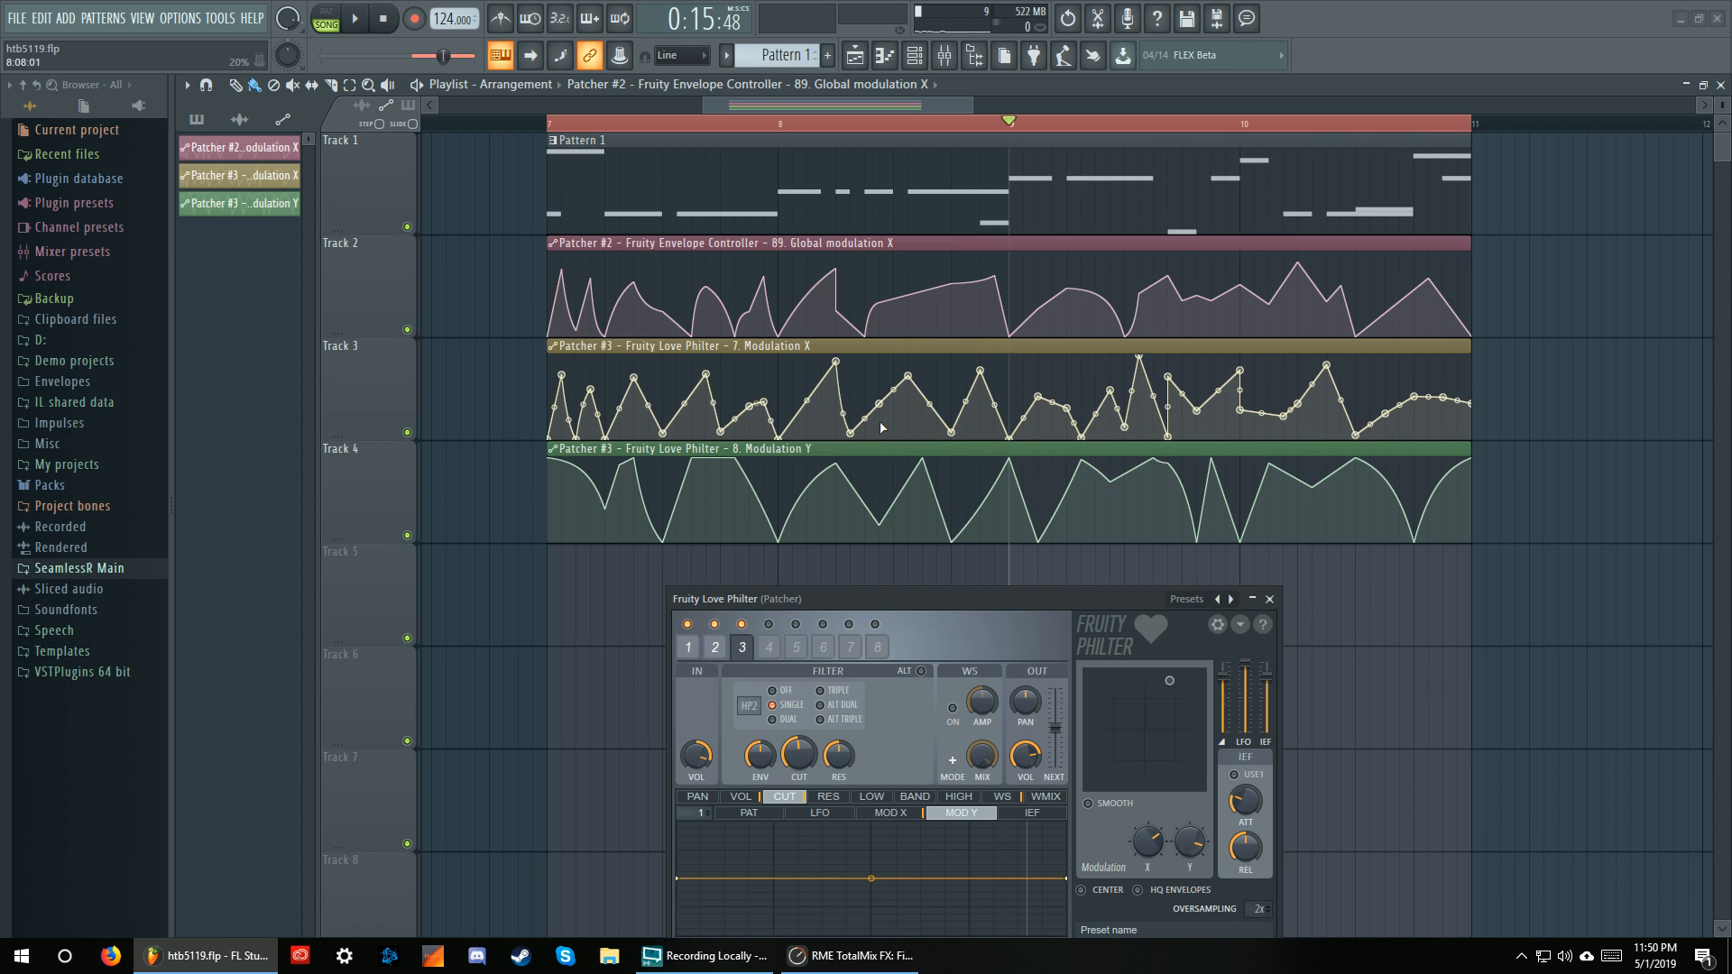
{"action": "left_click_drag", "start_coordinate": [955, 599], "coordinate": [997, 614]}
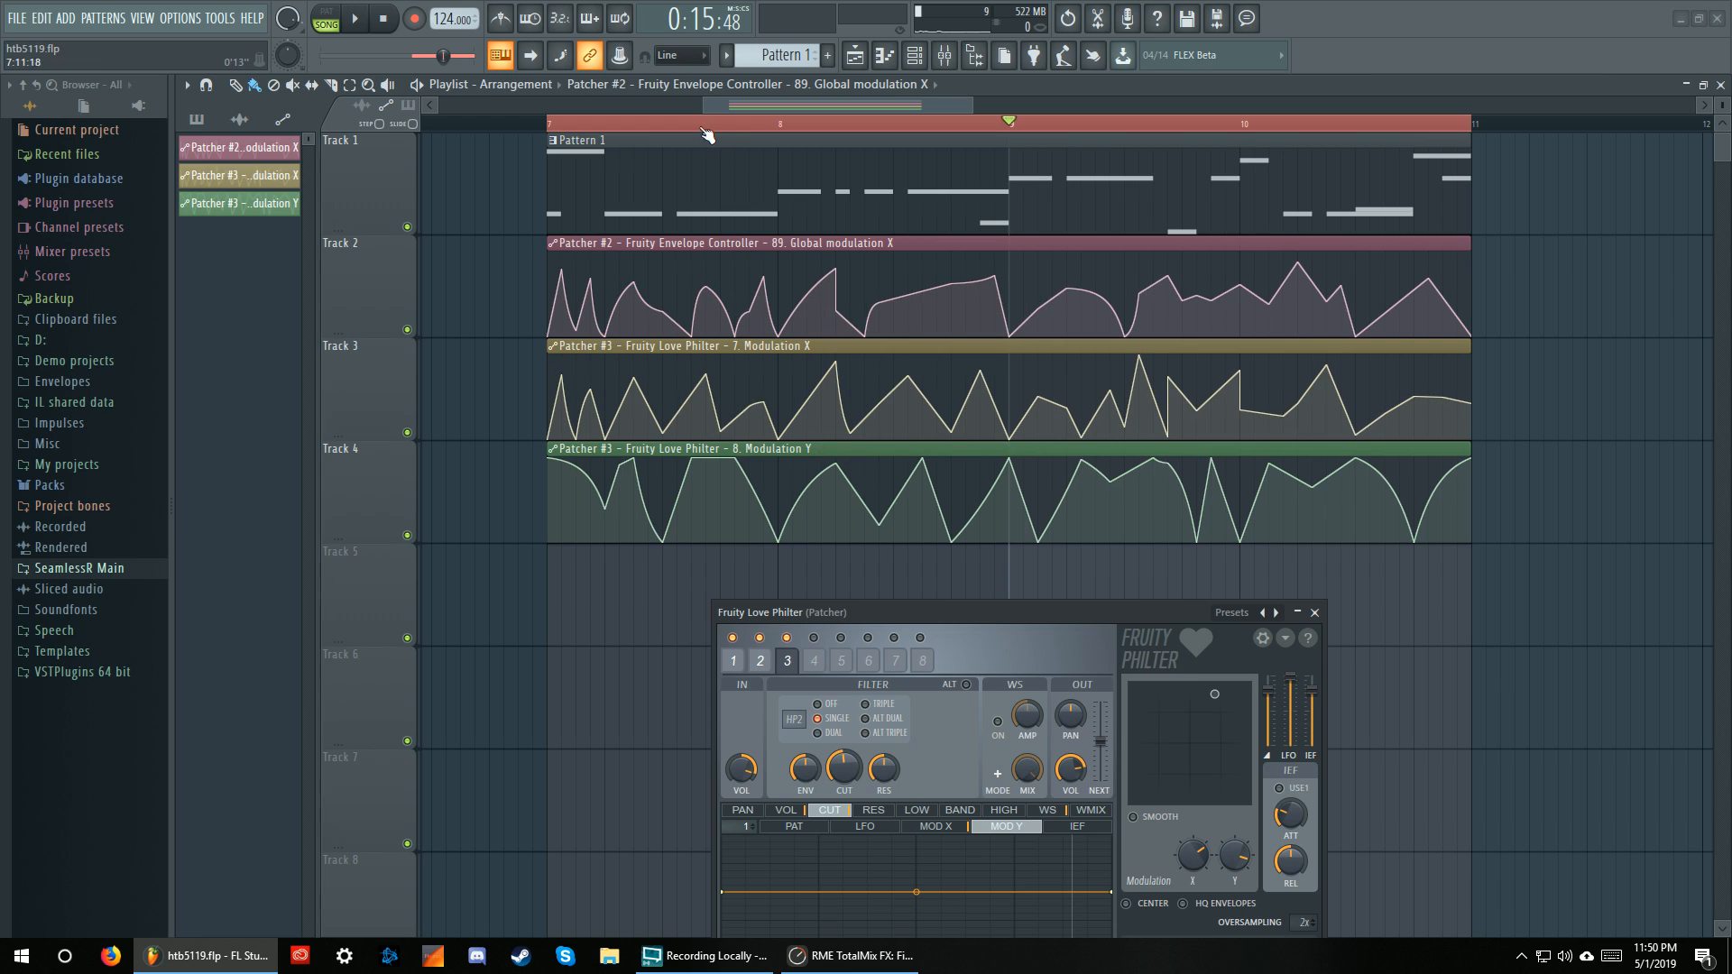
Play short passages from the middle of bar 7 to observe how the automation clips move Fruity Love Philter's X-Y pad
{"action": "left_click", "coordinate": [677, 120]}
{"action": "key", "text": "space"}
{"action": "key", "text": "space"}
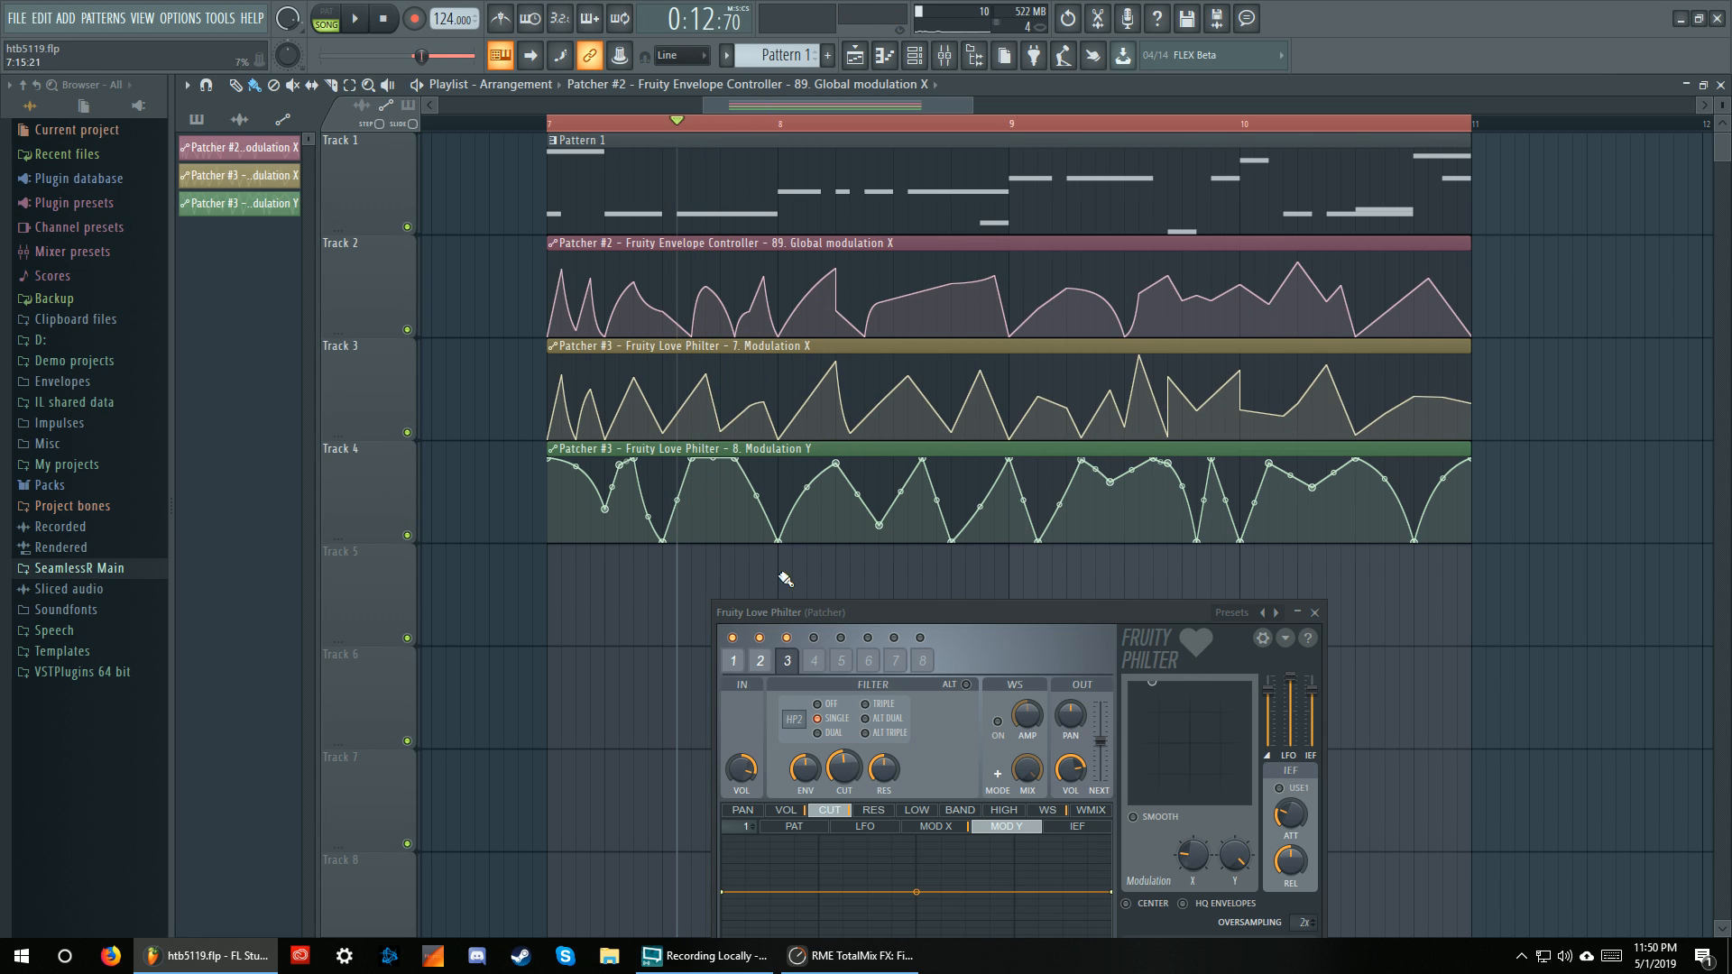
{"action": "key", "text": "space"}
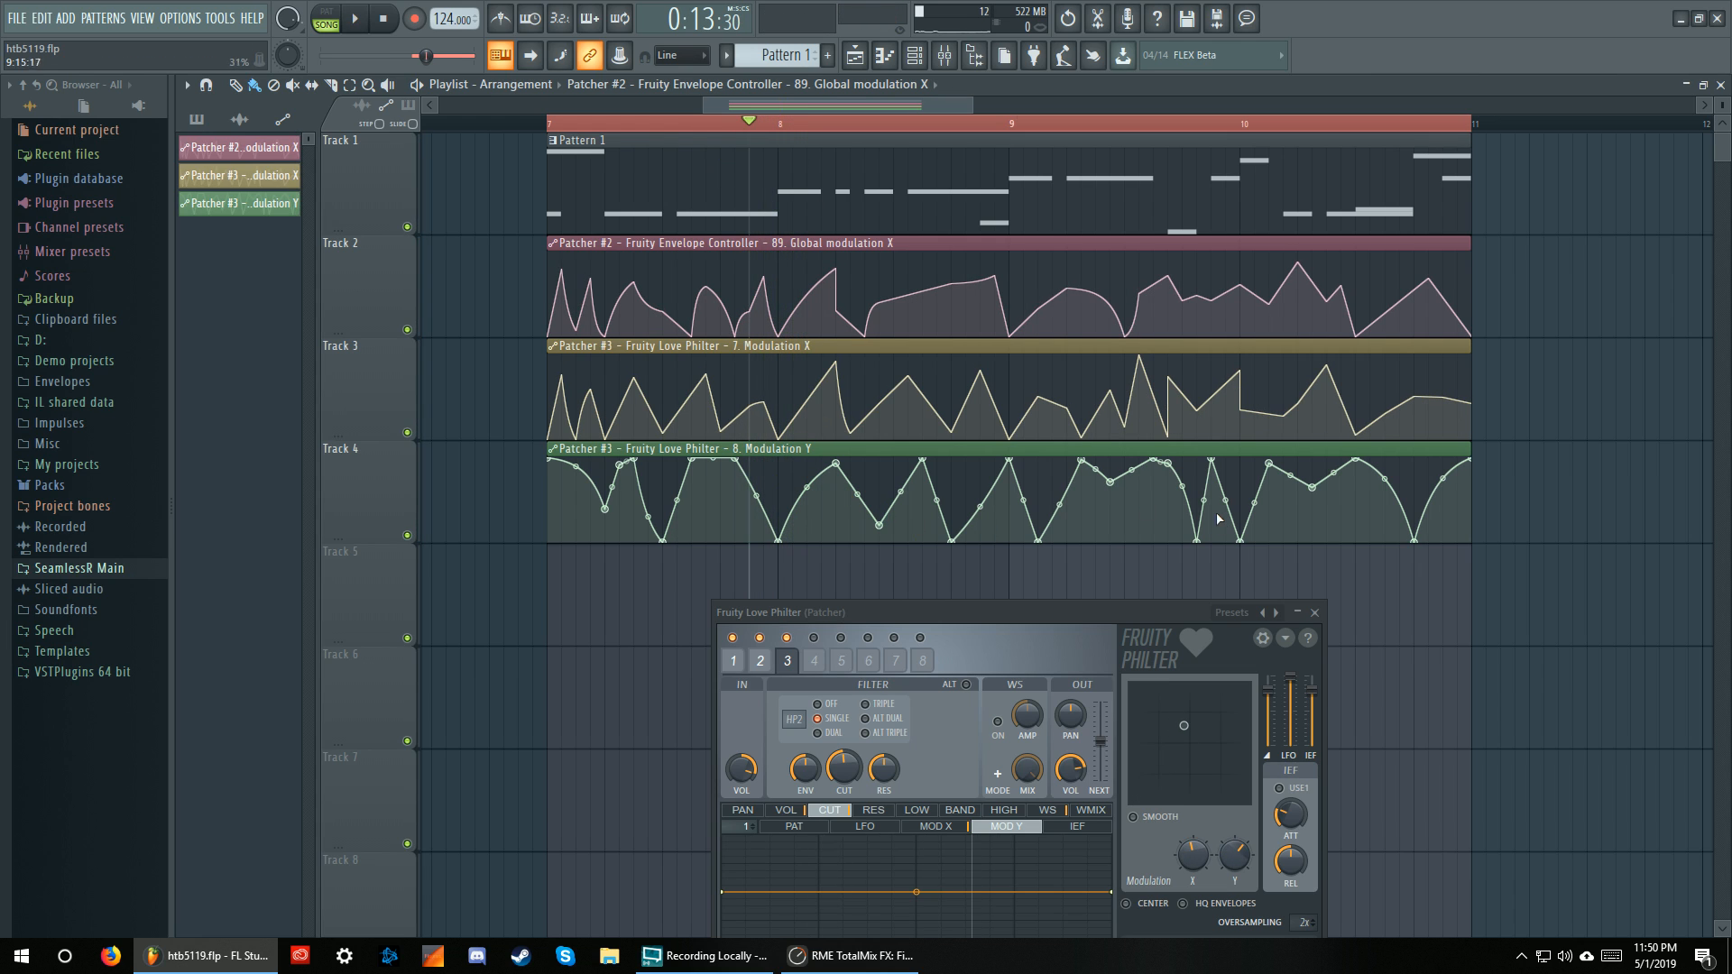
Lower the point at 7:11 in Track 4's Modulation Y automation to the minimum, auditioning bar 7 and keeping the following point at the maximum
{"action": "left_click", "coordinate": [692, 122]}
{"action": "left_click_drag", "start_coordinate": [691, 460], "coordinate": [697, 552]}
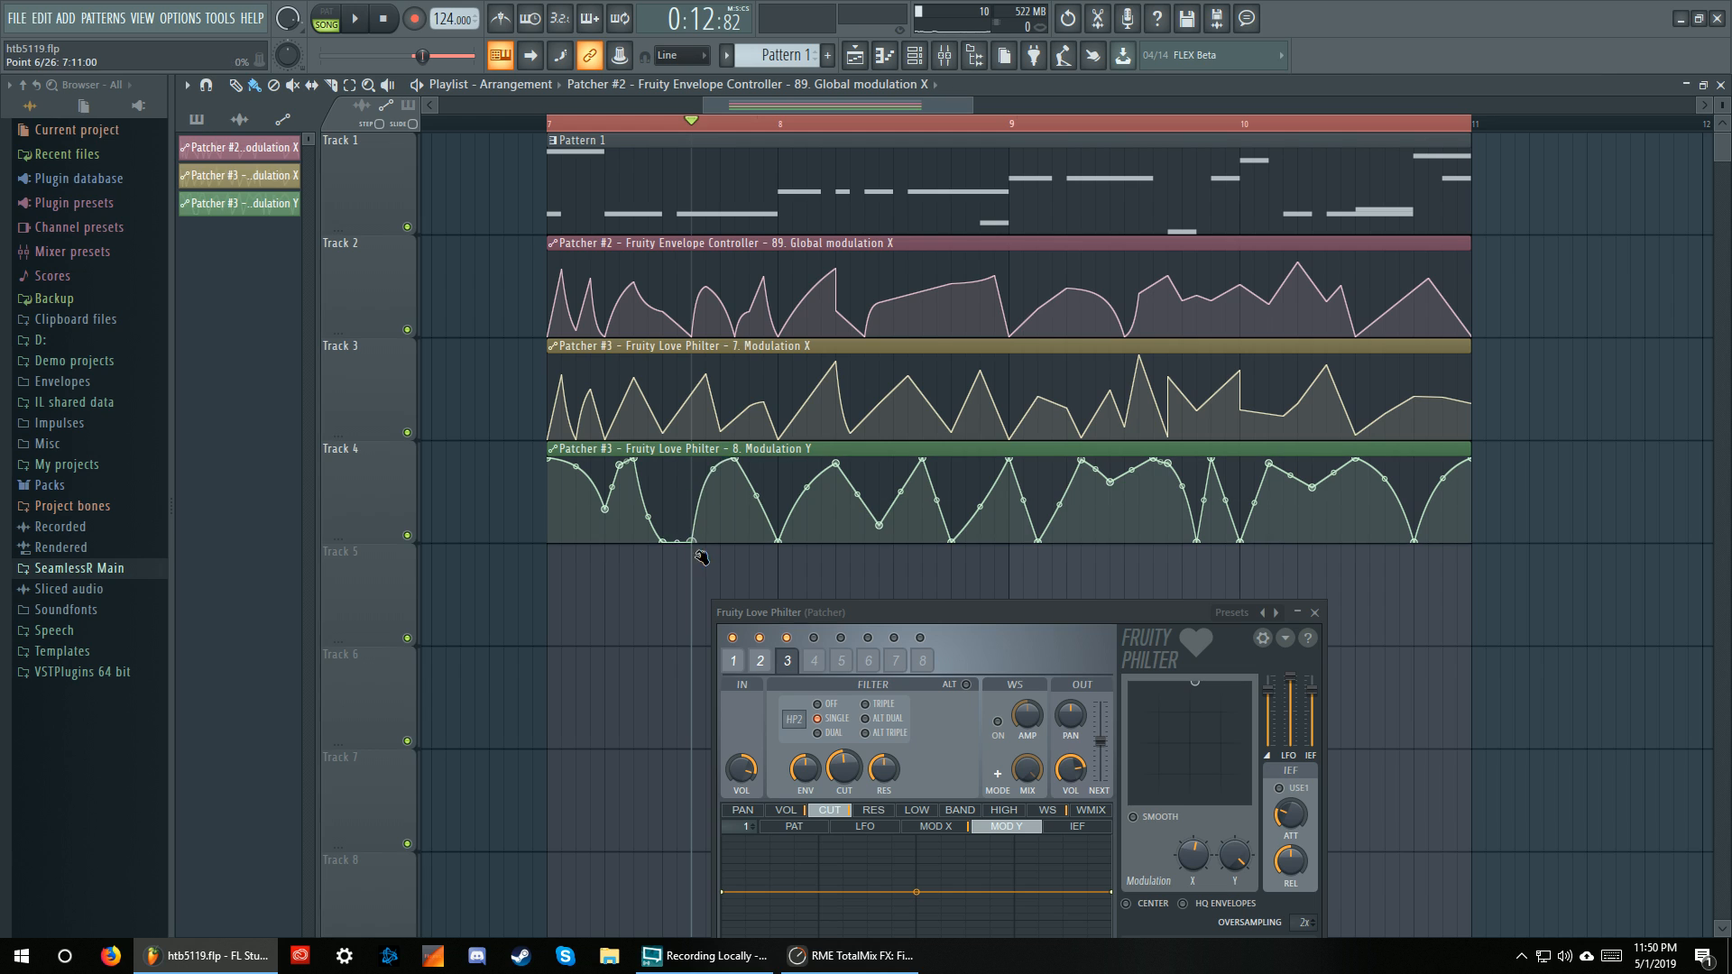
{"action": "left_click_drag", "start_coordinate": [648, 122], "coordinate": [636, 127]}
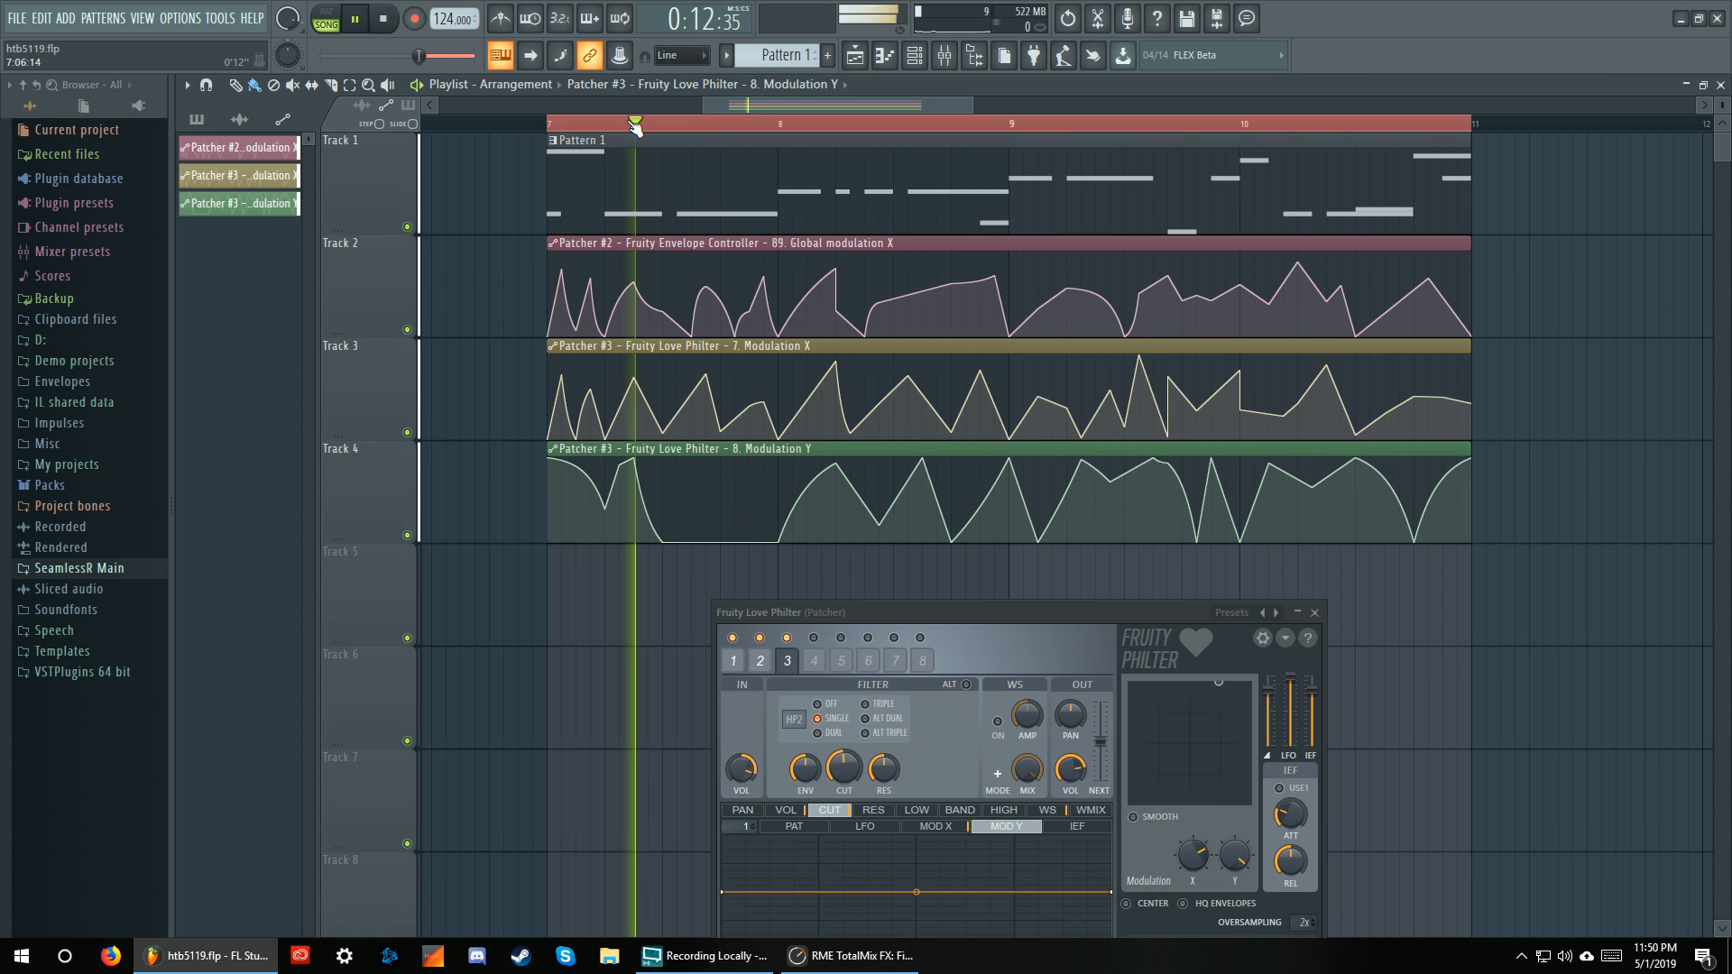
{"action": "left_click", "coordinate": [635, 128]}
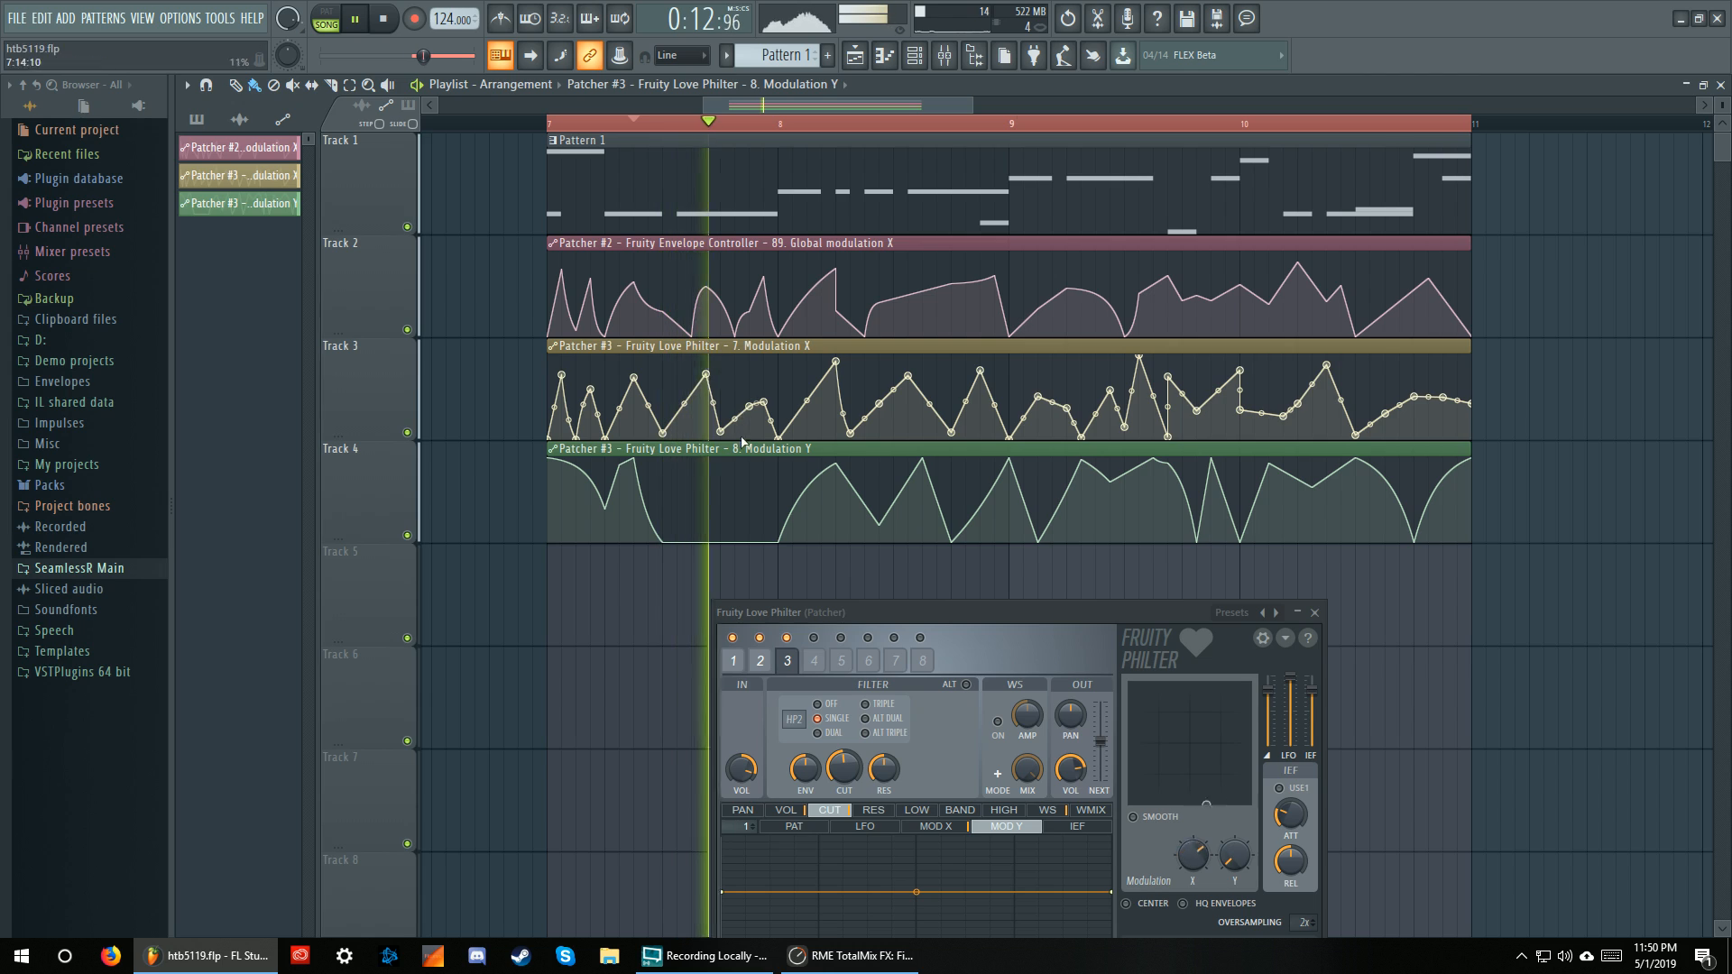
{"action": "key", "text": "space"}
{"action": "left_click_drag", "start_coordinate": [738, 542], "coordinate": [736, 444]}
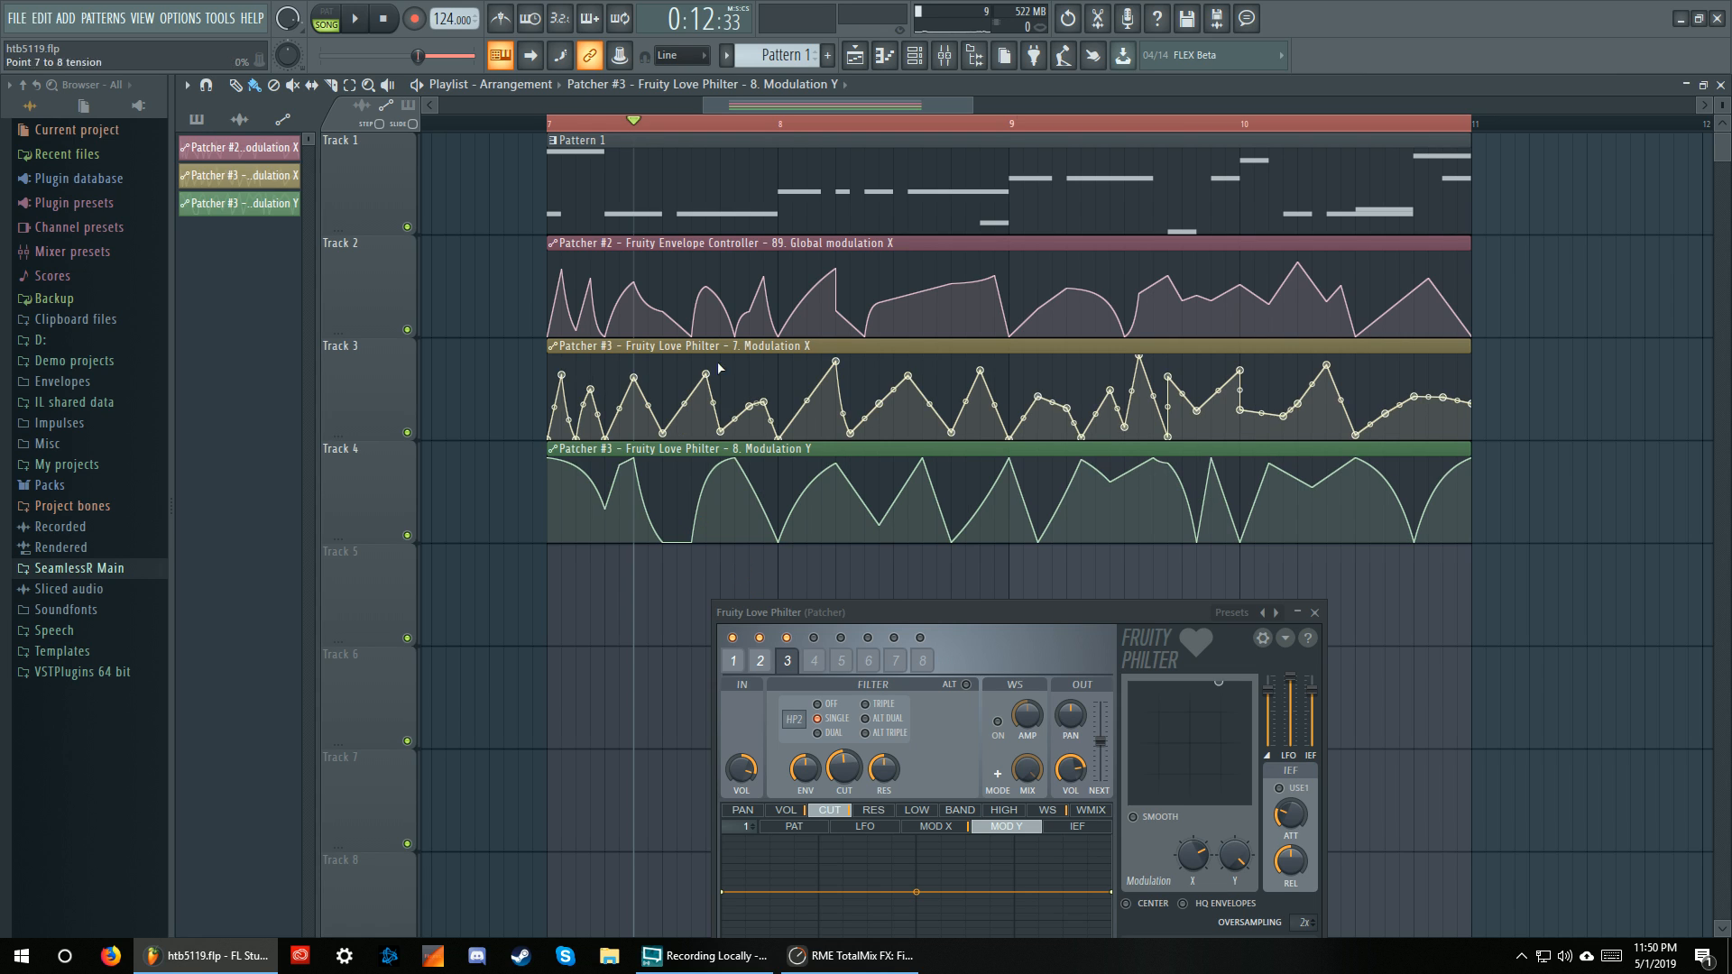
Open the mixer and load Fruity Parametric EQ 2 into the first effect slot of Insert 3
{"action": "left_click", "coordinate": [945, 56]}
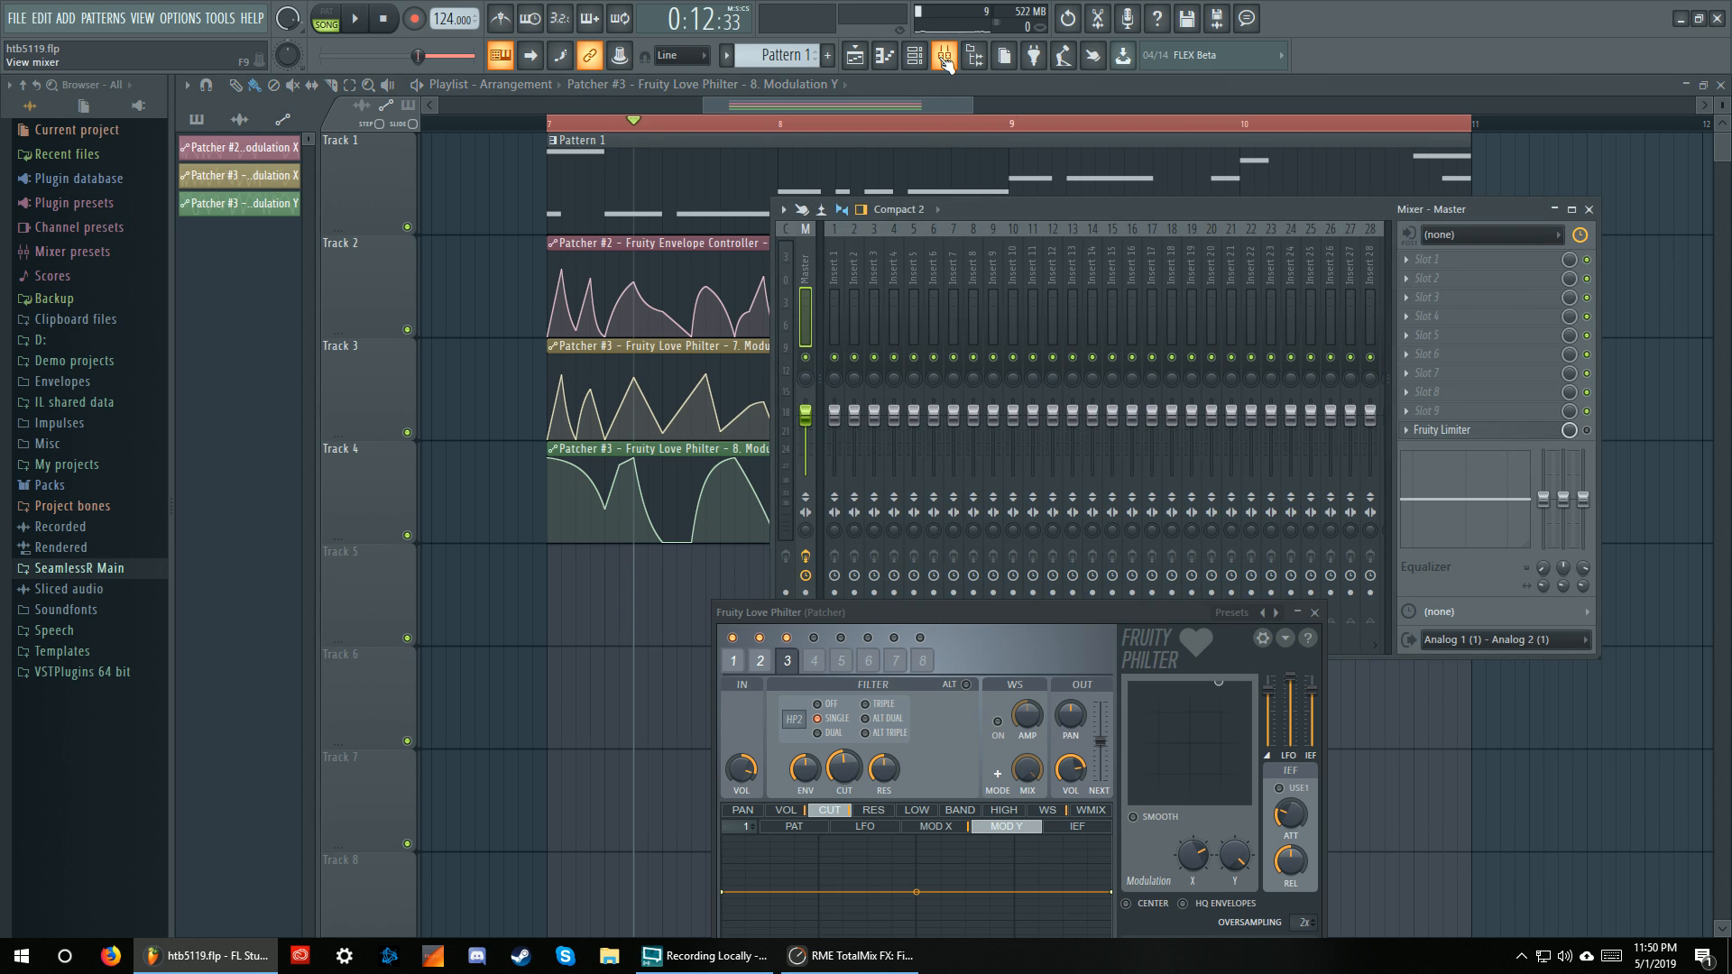
{"action": "left_click", "coordinate": [873, 302]}
{"action": "left_click", "coordinate": [1406, 261]}
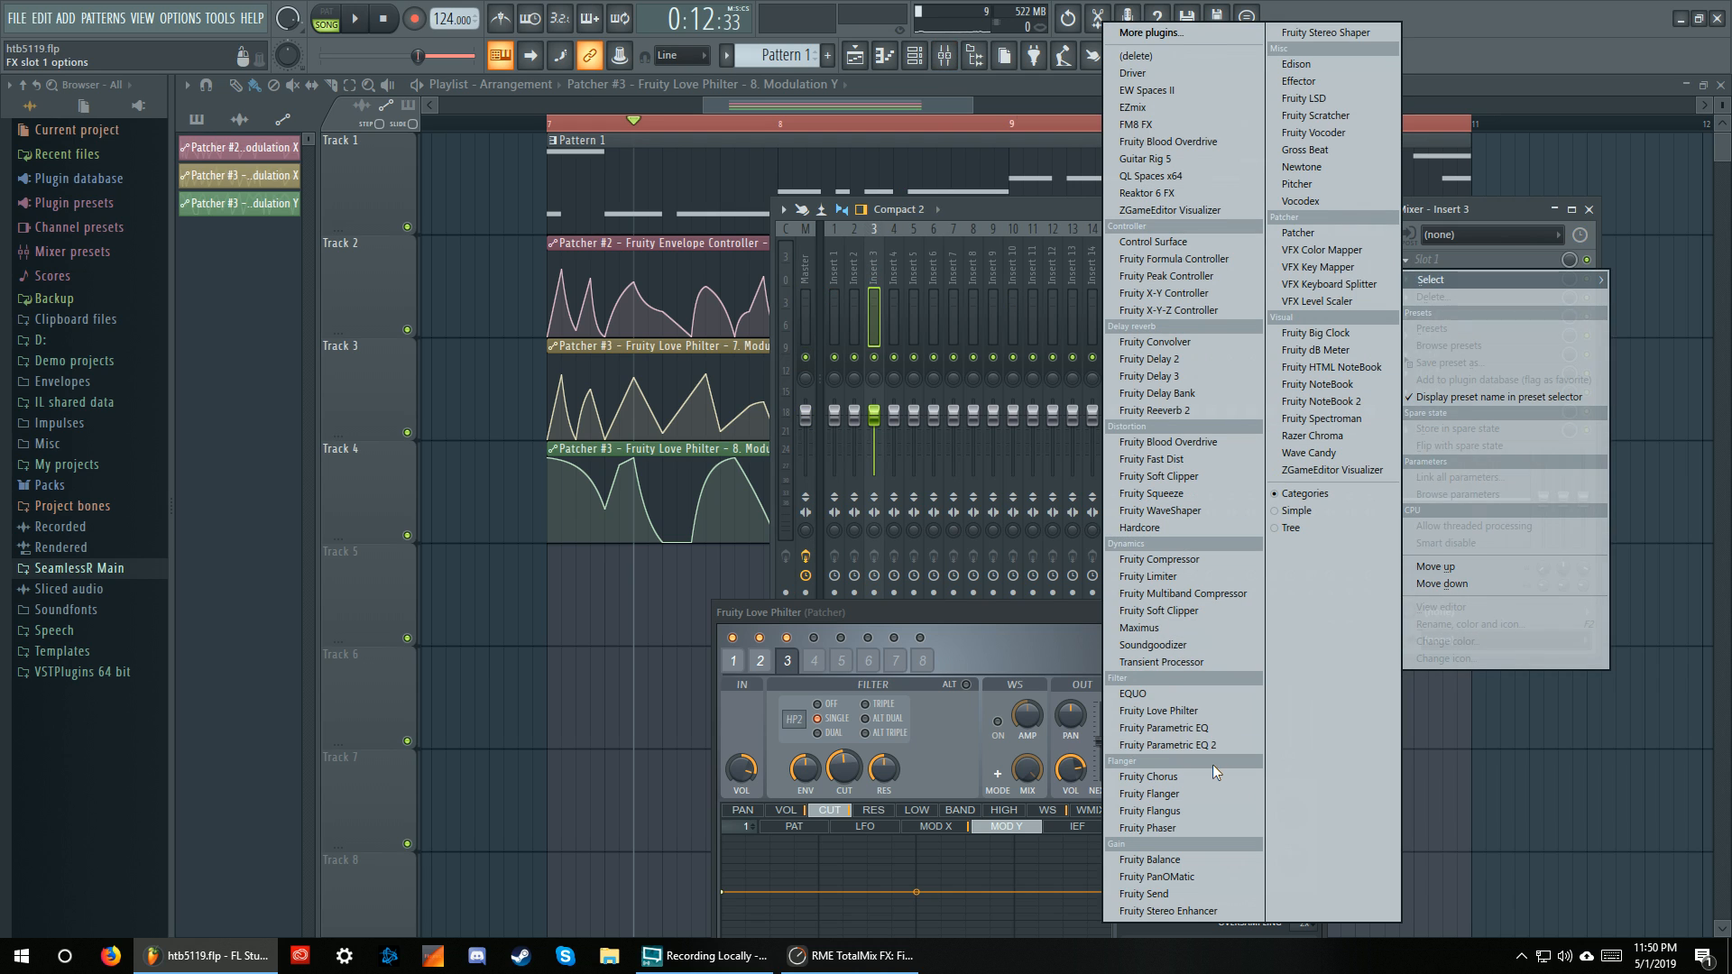
{"action": "left_click", "coordinate": [1191, 745]}
Change band 5 of the EQ to a band-pass filter and adjust its bandwidth to 19%
{"action": "right_click", "coordinate": [428, 315]}
{"action": "mouse_move", "coordinate": [451, 362]}
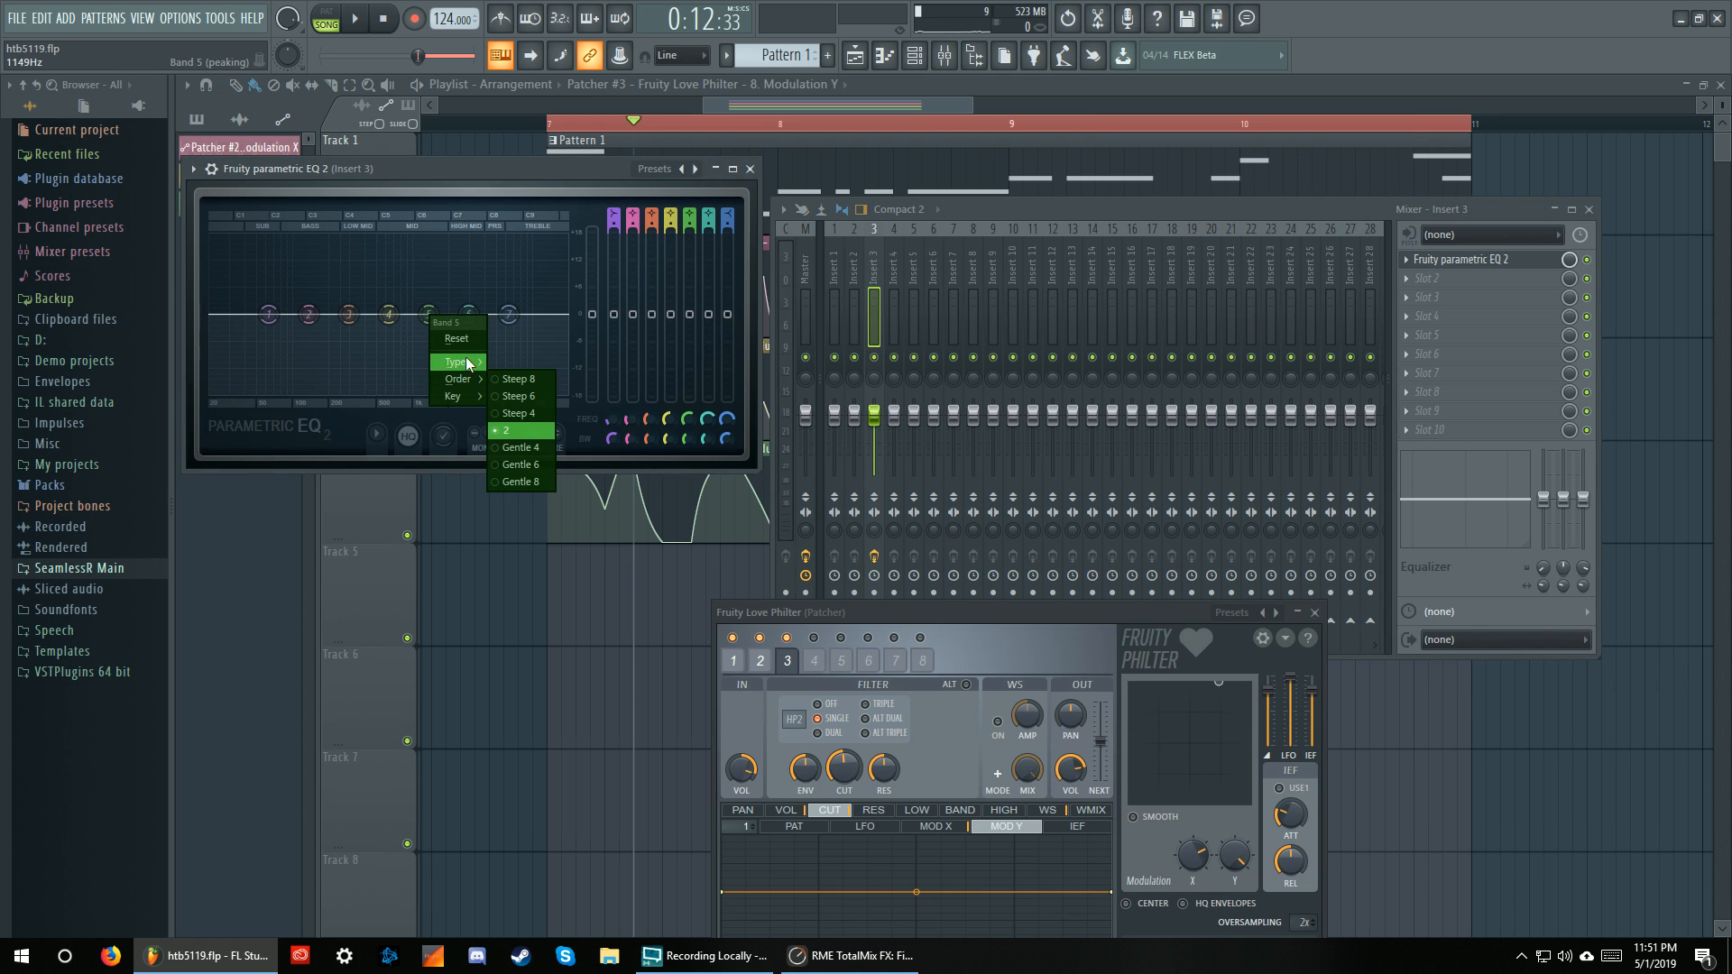
{"action": "left_click", "coordinate": [534, 398]}
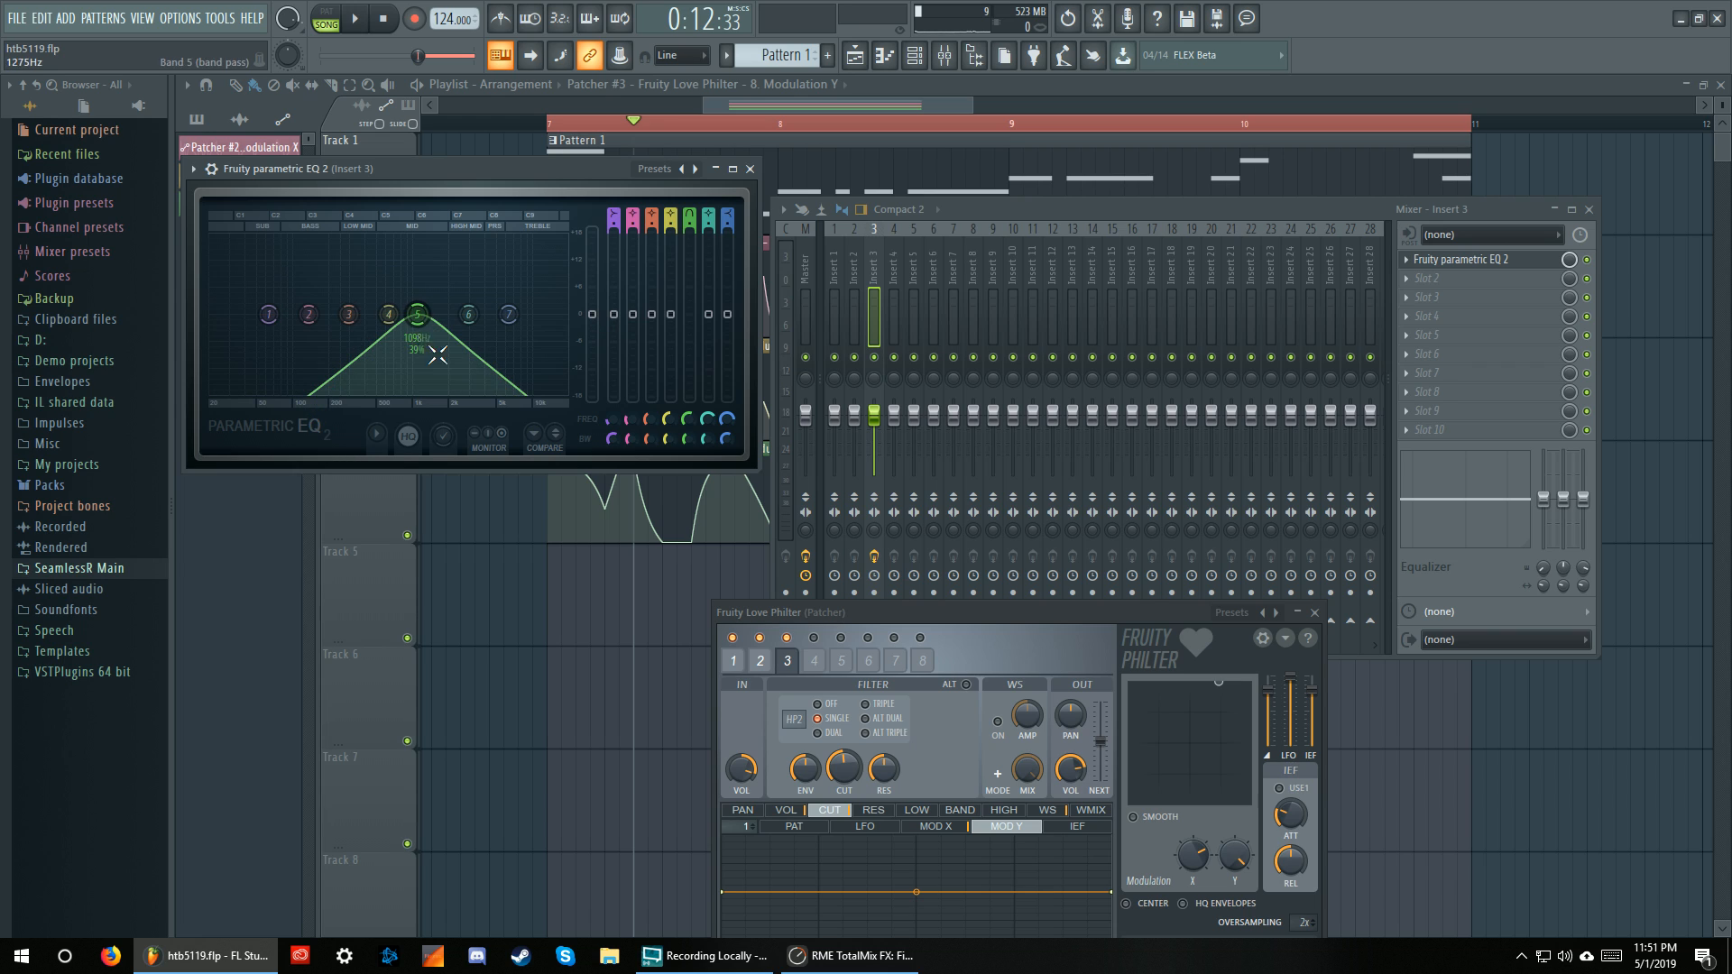
{"action": "scroll", "coordinate": [416, 312], "scroll_direction": "down", "scroll_amount": 6}
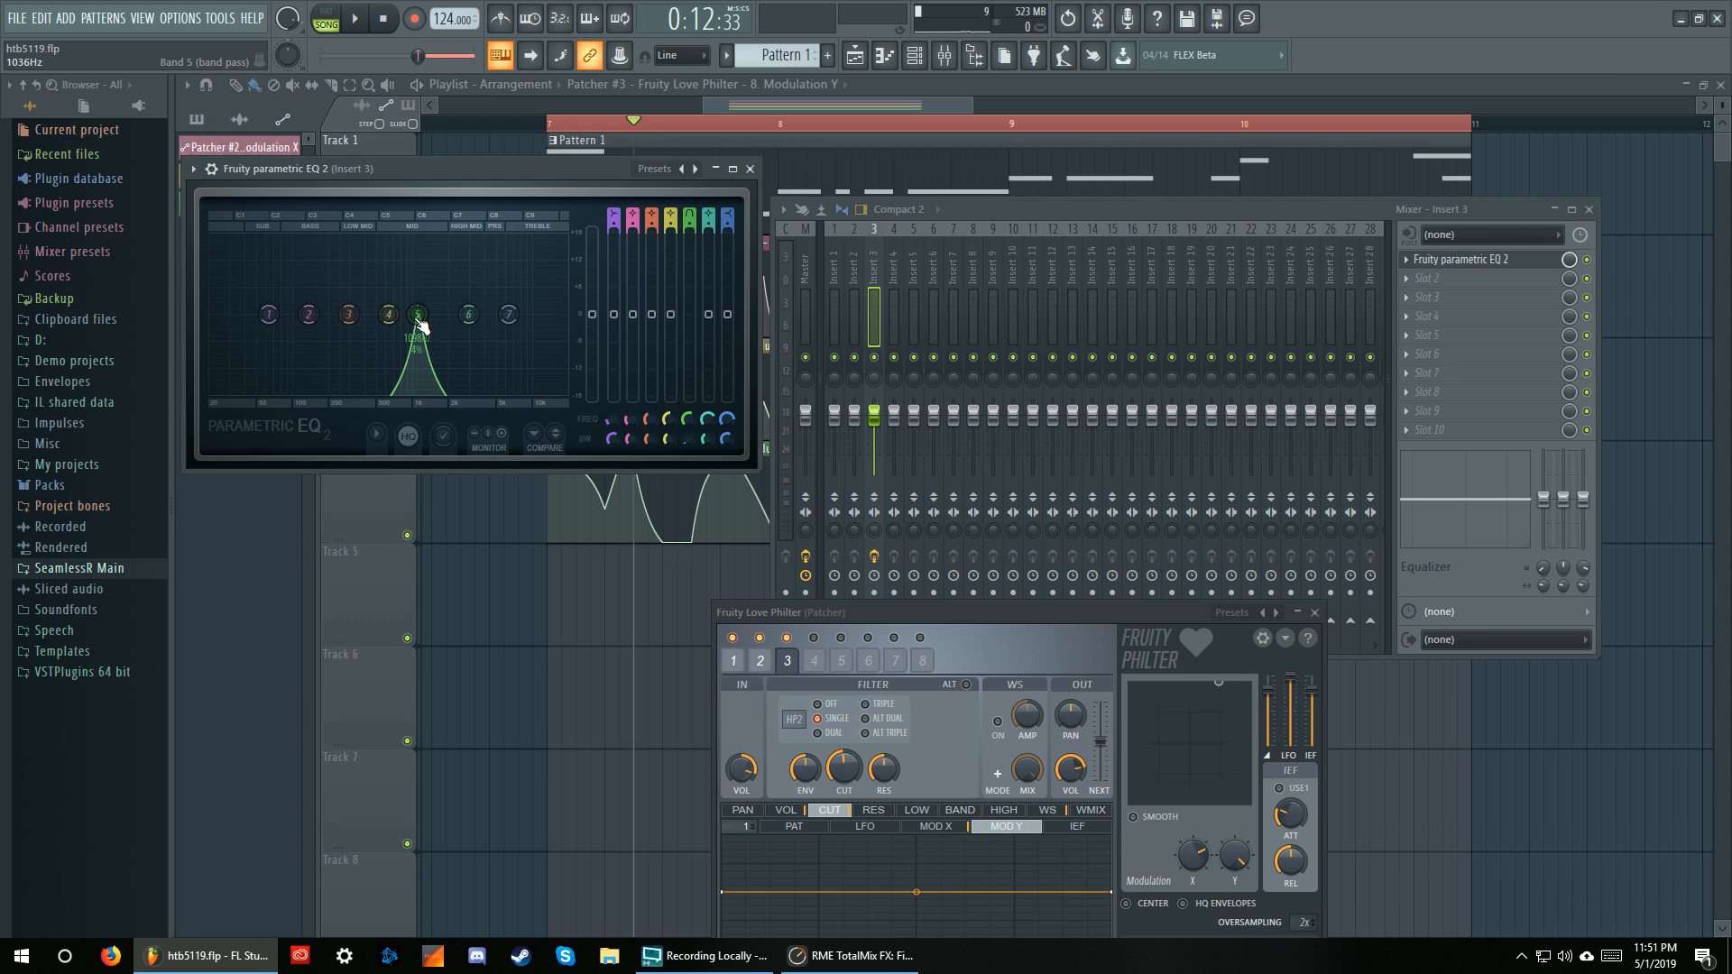
{"action": "scroll", "coordinate": [422, 327], "scroll_direction": "up", "scroll_amount": 2}
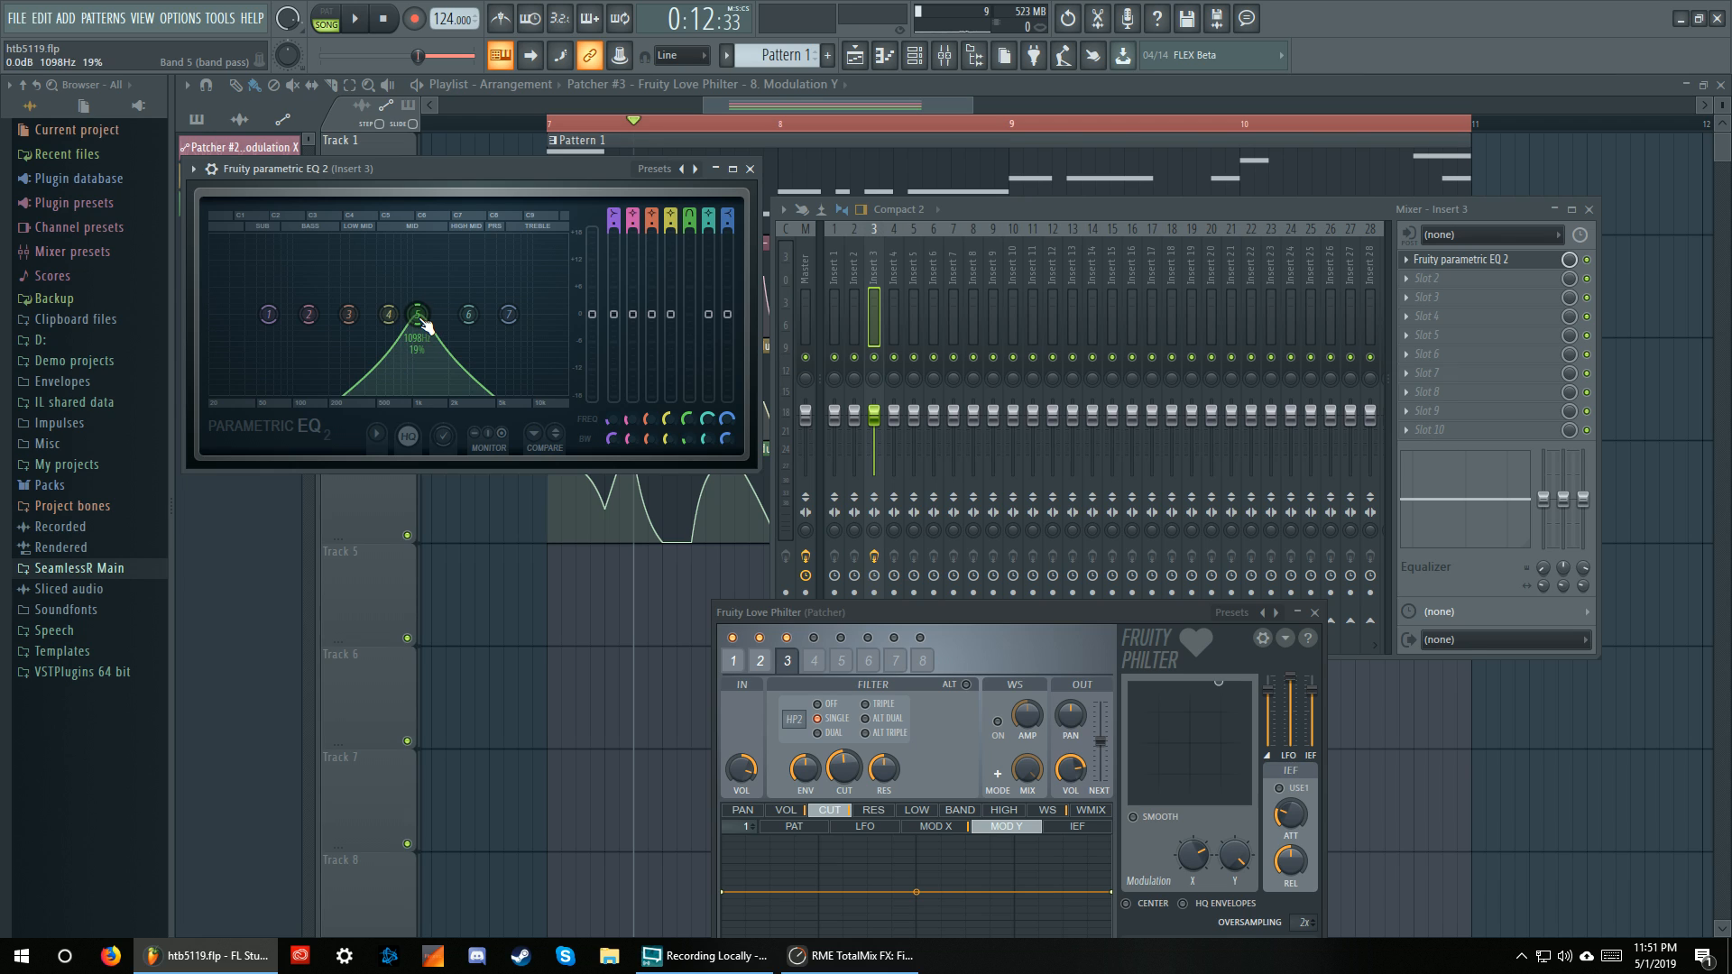
Try band 5 with the Steep 6 order, revisit its order setting, and shift the band down in frequency towards band 4
{"action": "right_click", "coordinate": [417, 314]}
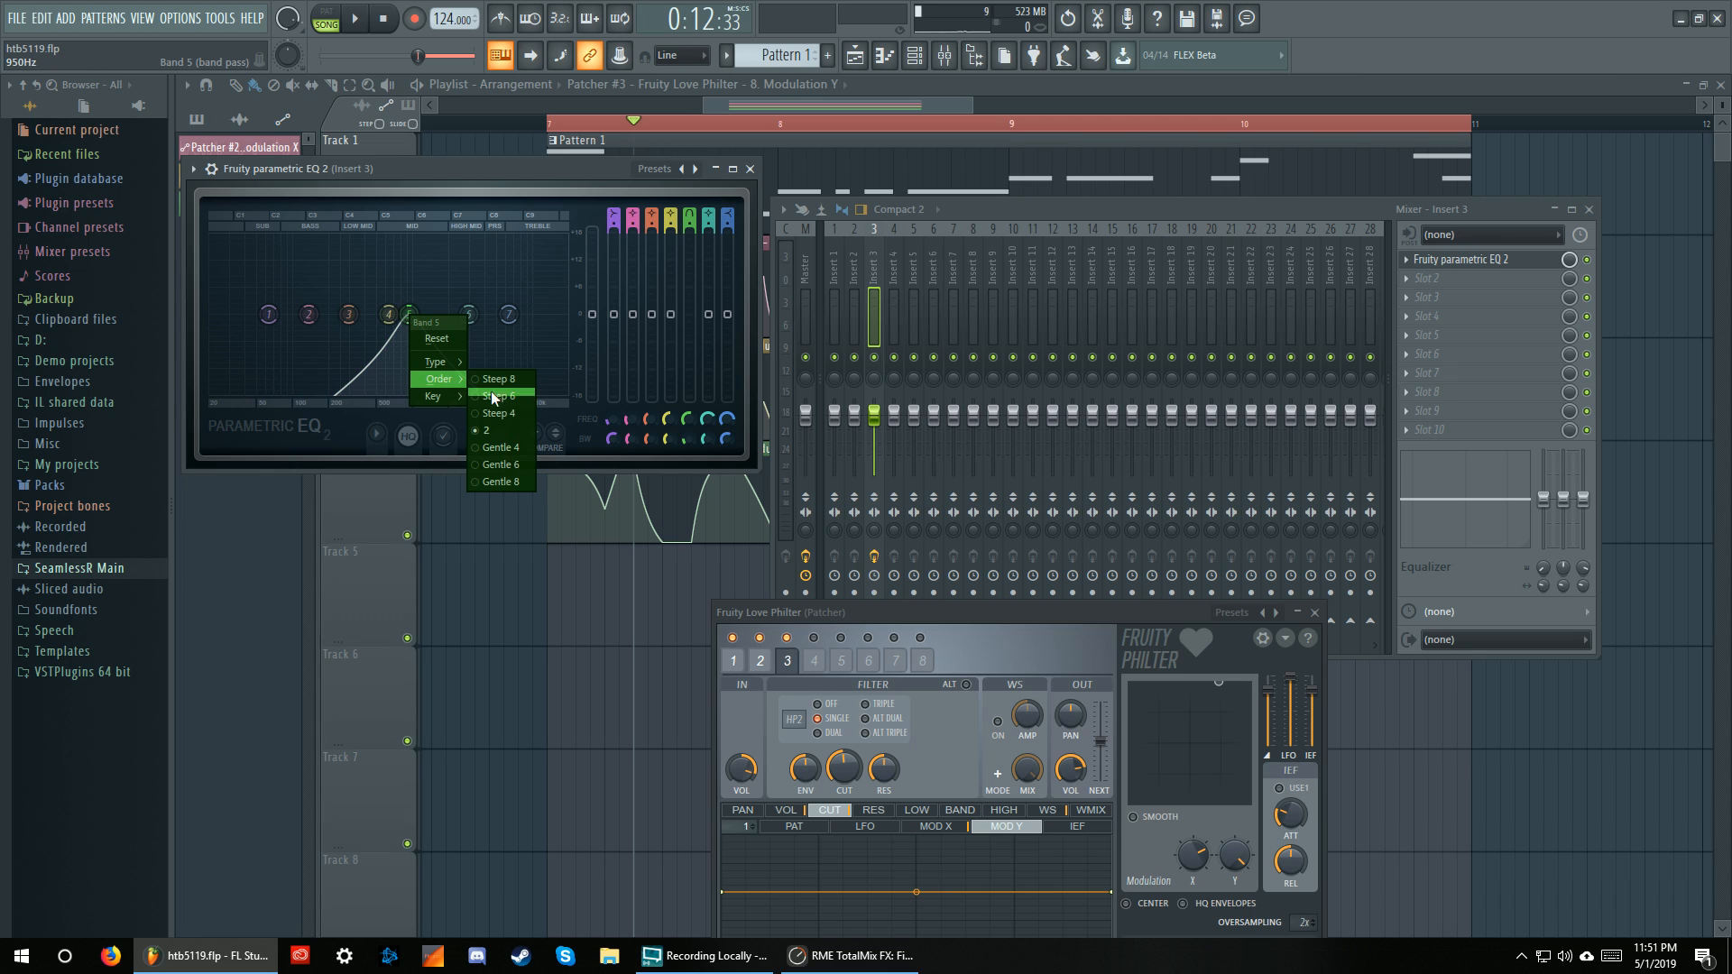
{"action": "left_click", "coordinate": [503, 401]}
{"action": "right_click", "coordinate": [409, 315]}
{"action": "mouse_move", "coordinate": [435, 383]}
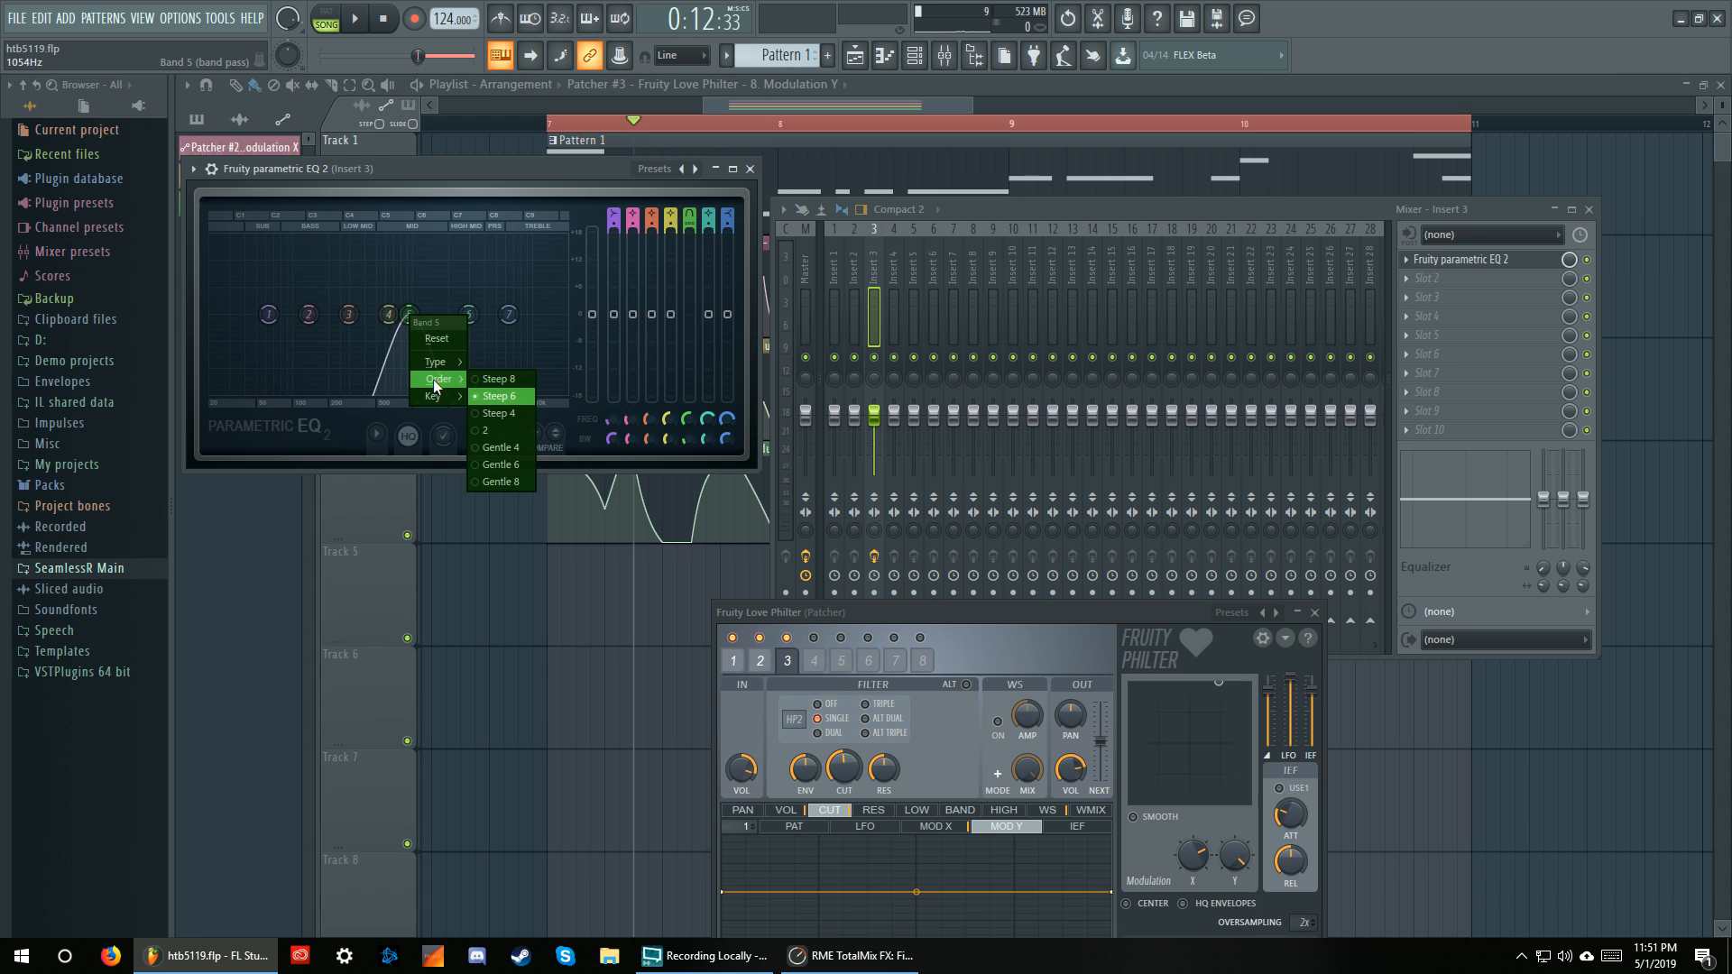
{"action": "left_click", "coordinate": [515, 429]}
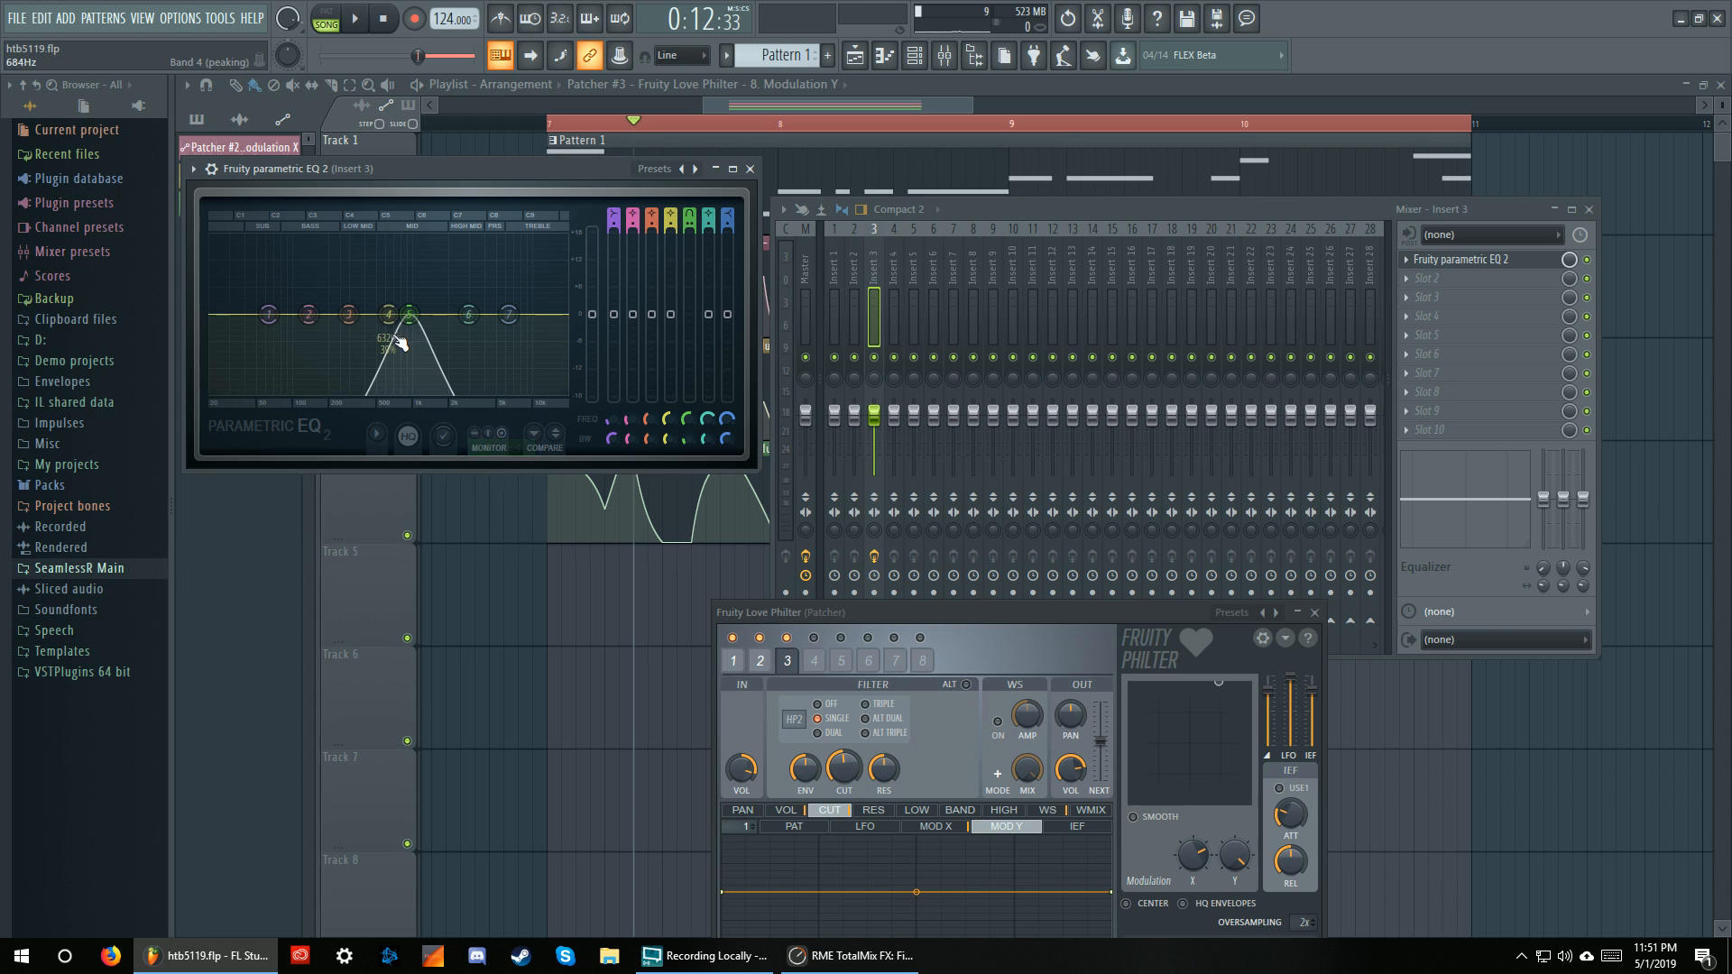
{"action": "left_click_drag", "start_coordinate": [438, 315], "coordinate": [400, 318]}
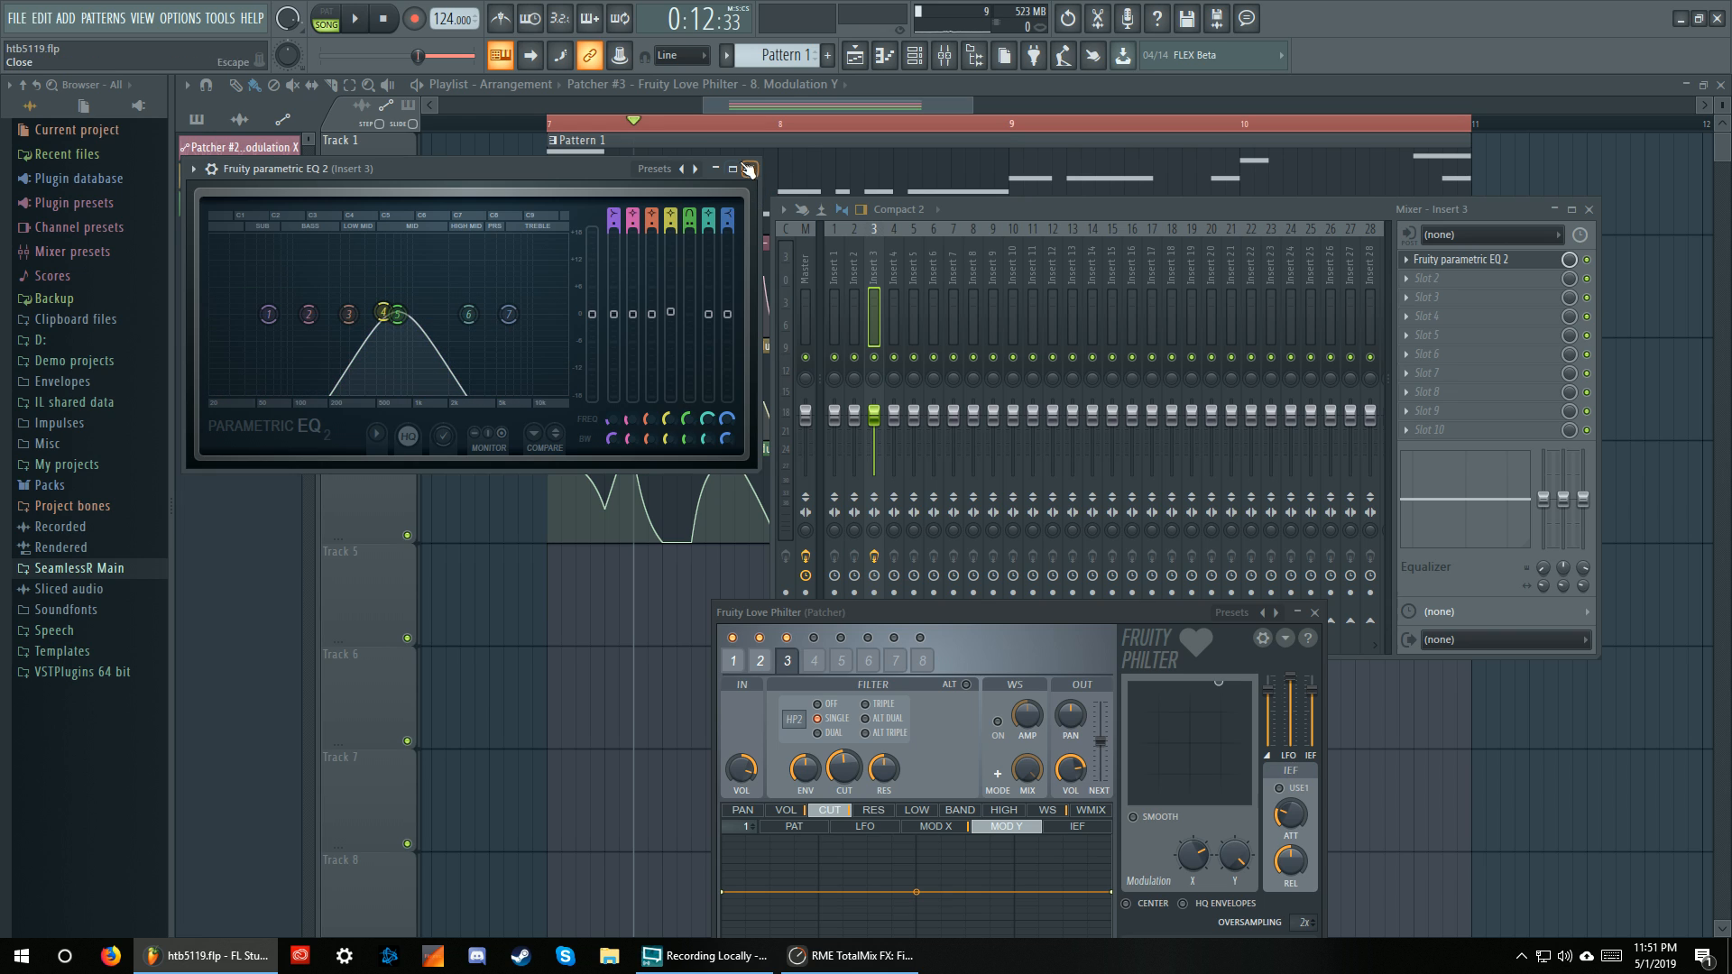
Close Fruity Parametric EQ 2 and select the Insert 1 mixer track
{"action": "left_click", "coordinate": [749, 170]}
{"action": "key", "text": "Left"}
{"action": "key", "text": "Left"}
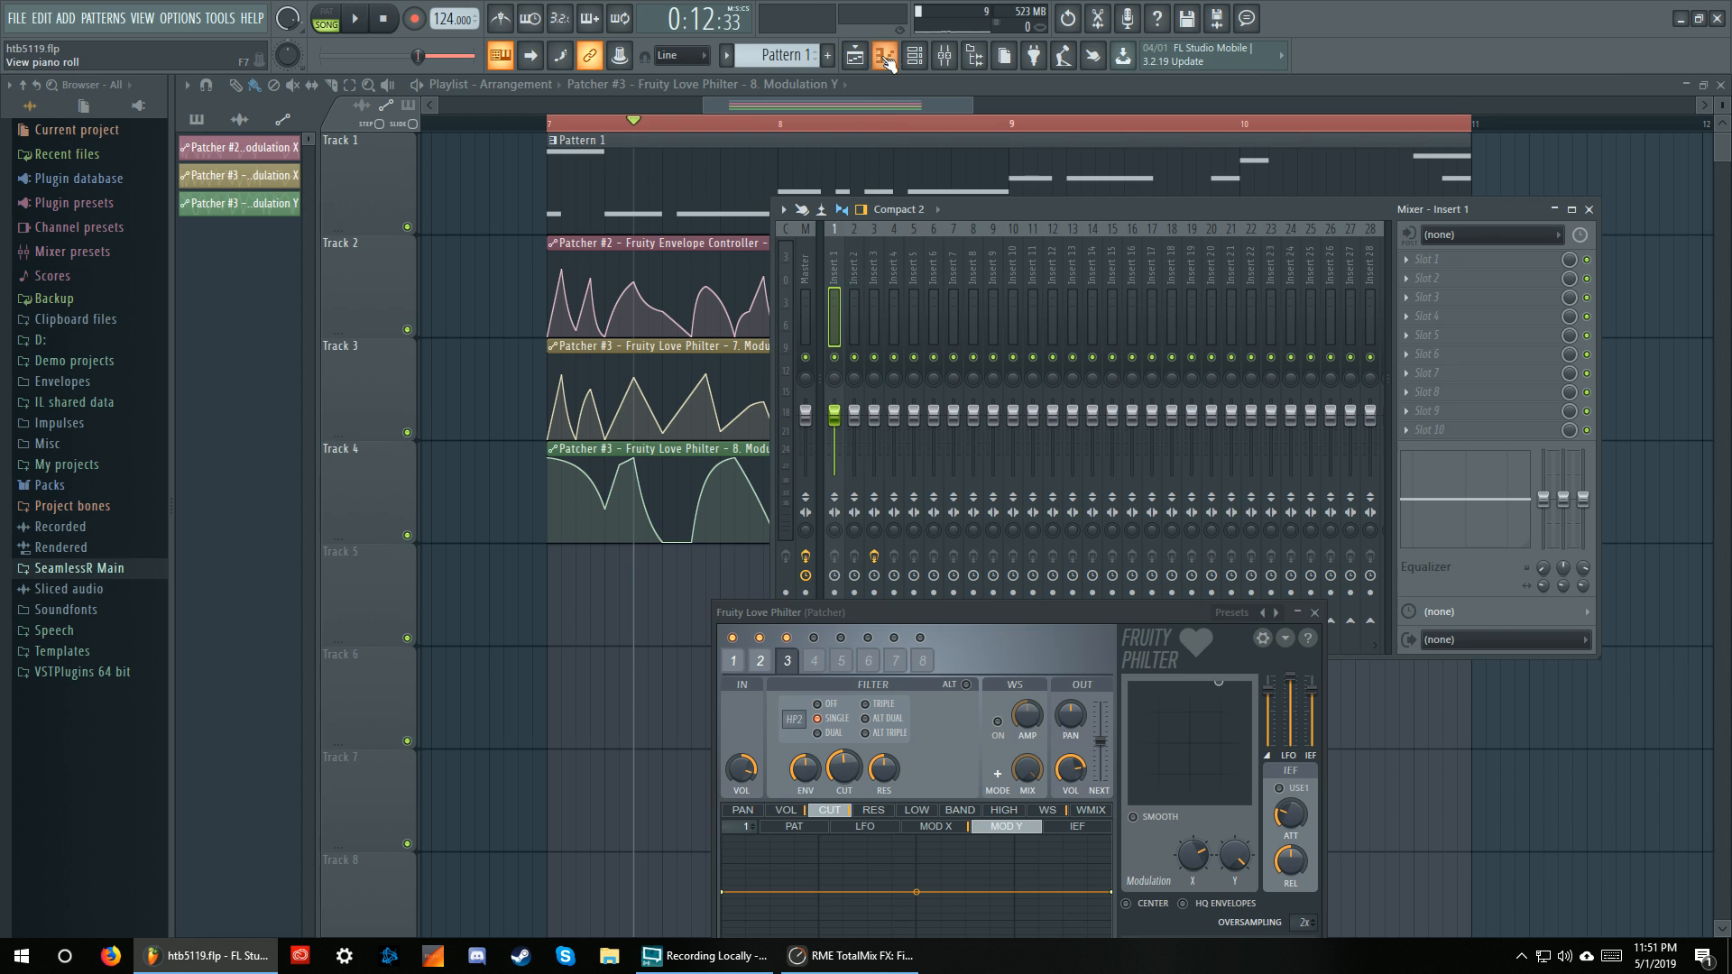
Open Patcher #3 from the channel rack, return to the playlist and play the song
{"action": "left_click", "coordinate": [916, 56]}
{"action": "left_click", "coordinate": [1401, 719]}
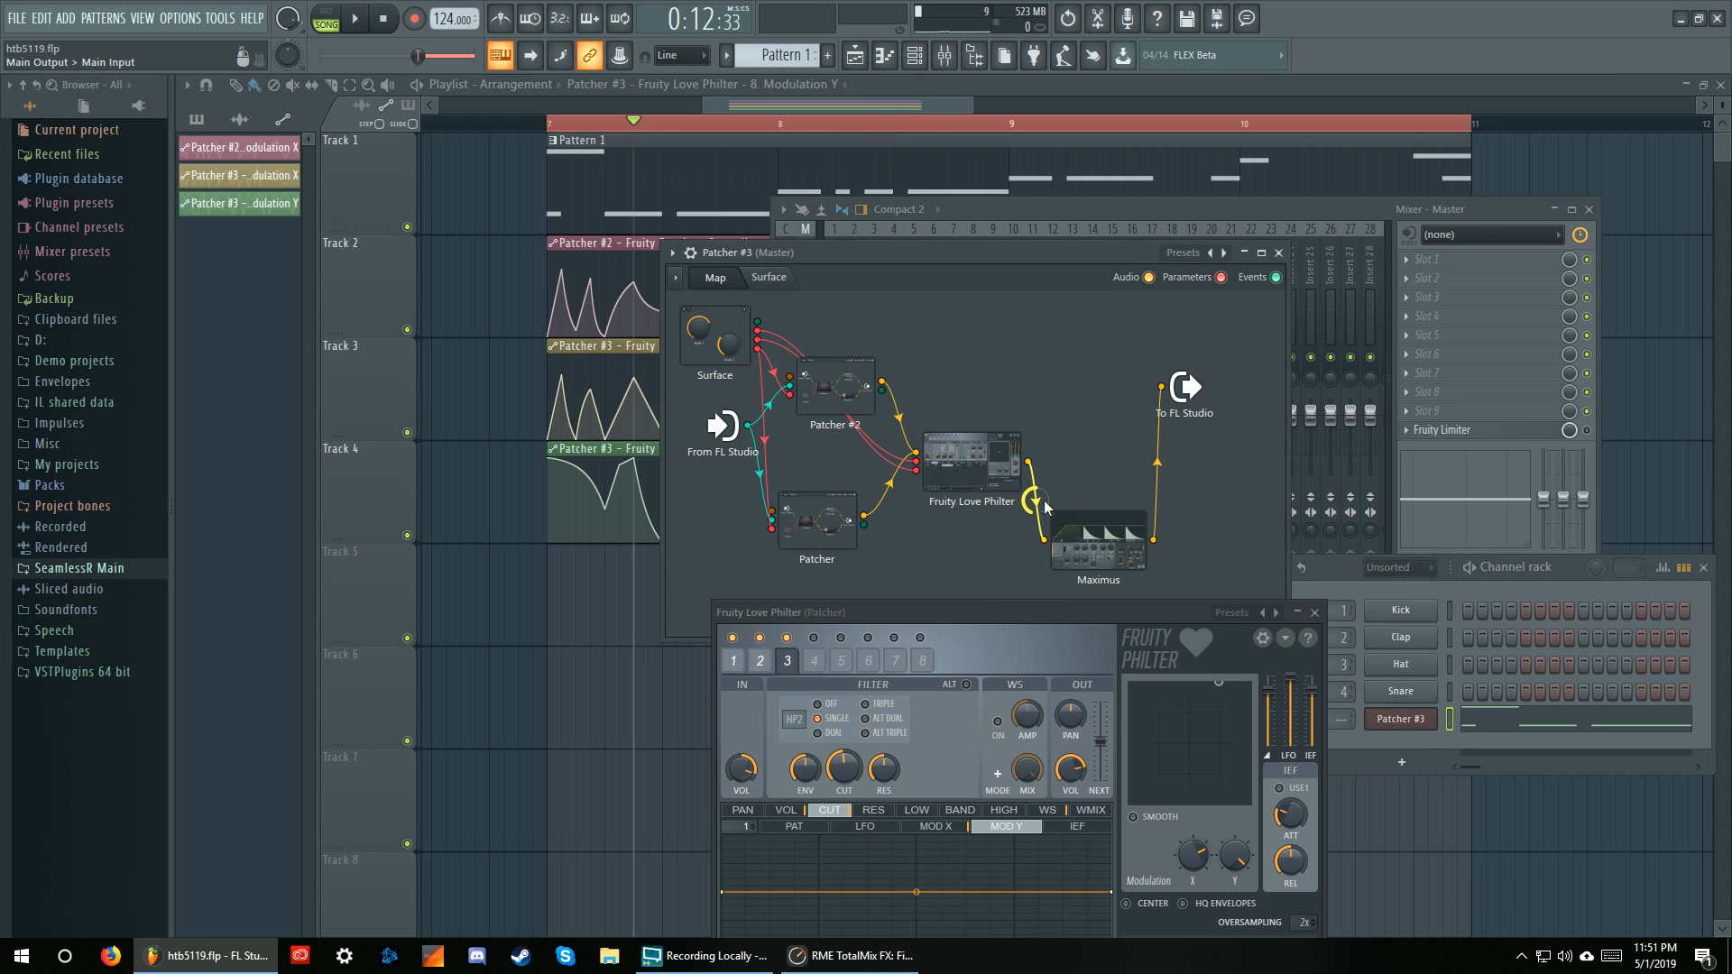
{"action": "left_click_drag", "start_coordinate": [980, 250], "coordinate": [1089, 423]}
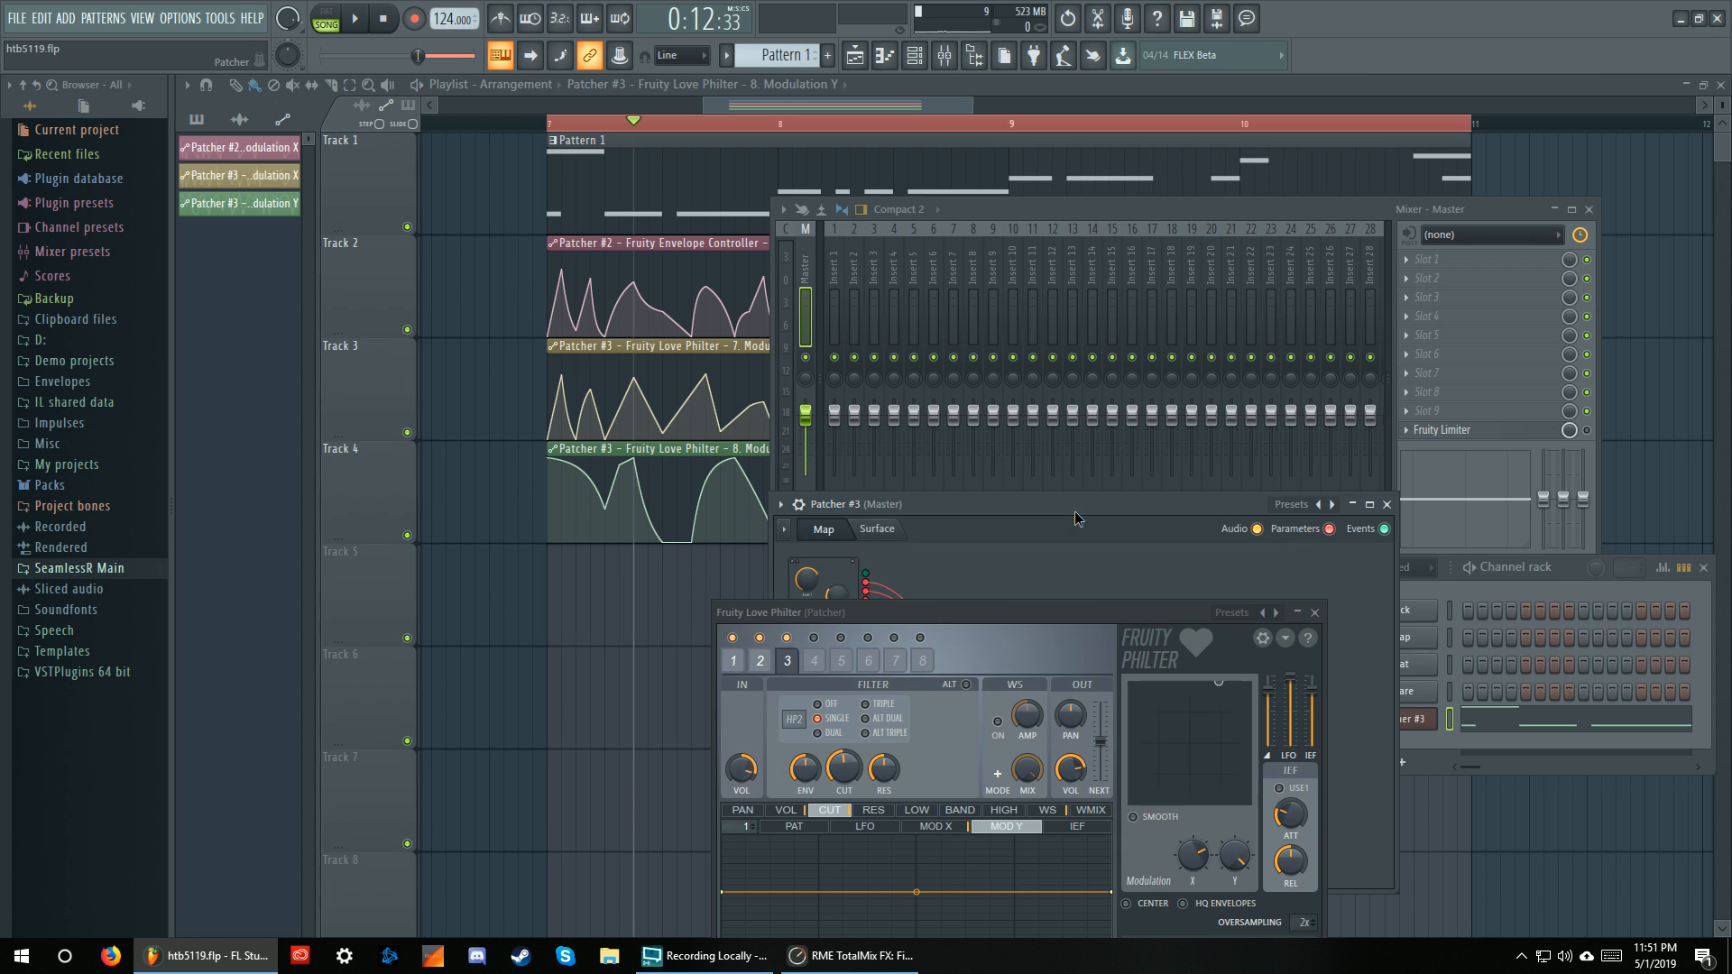
{"action": "right_click", "coordinate": [725, 561]}
{"action": "key", "text": "space"}
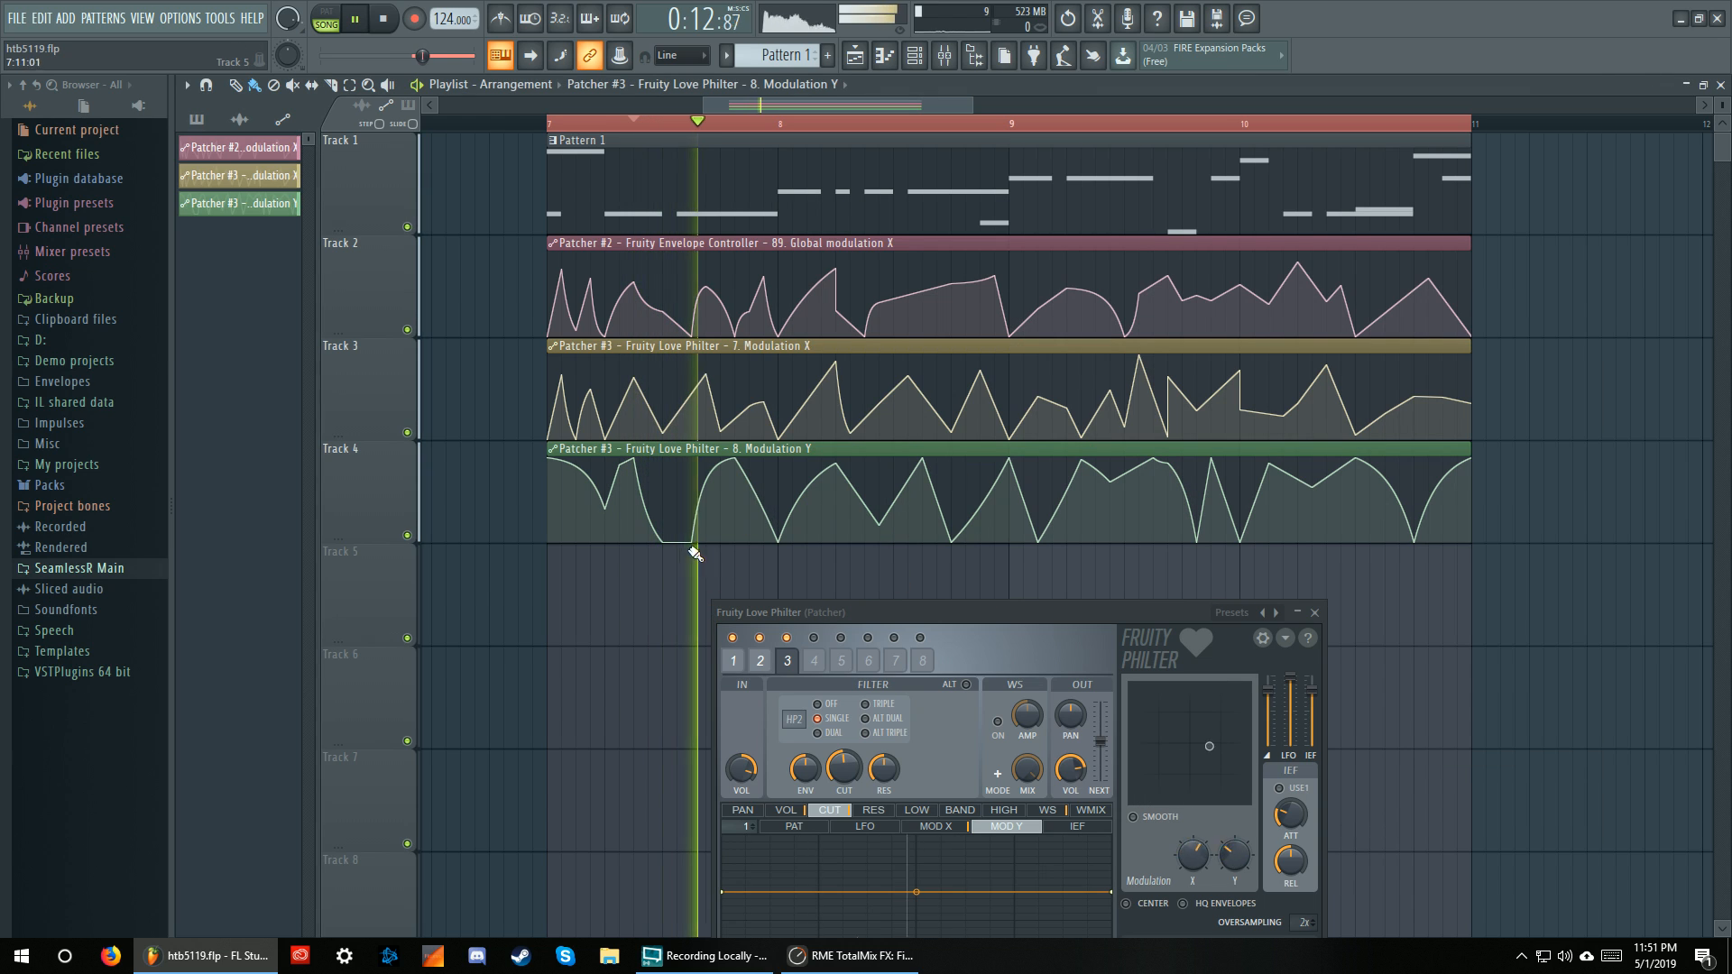
Remove the flat low stretch after the first dips of the Modulation Y automation on Track 4 and play the song to check it
{"action": "key", "text": "space"}
{"action": "left_click_drag", "start_coordinate": [691, 542], "coordinate": [691, 537]}
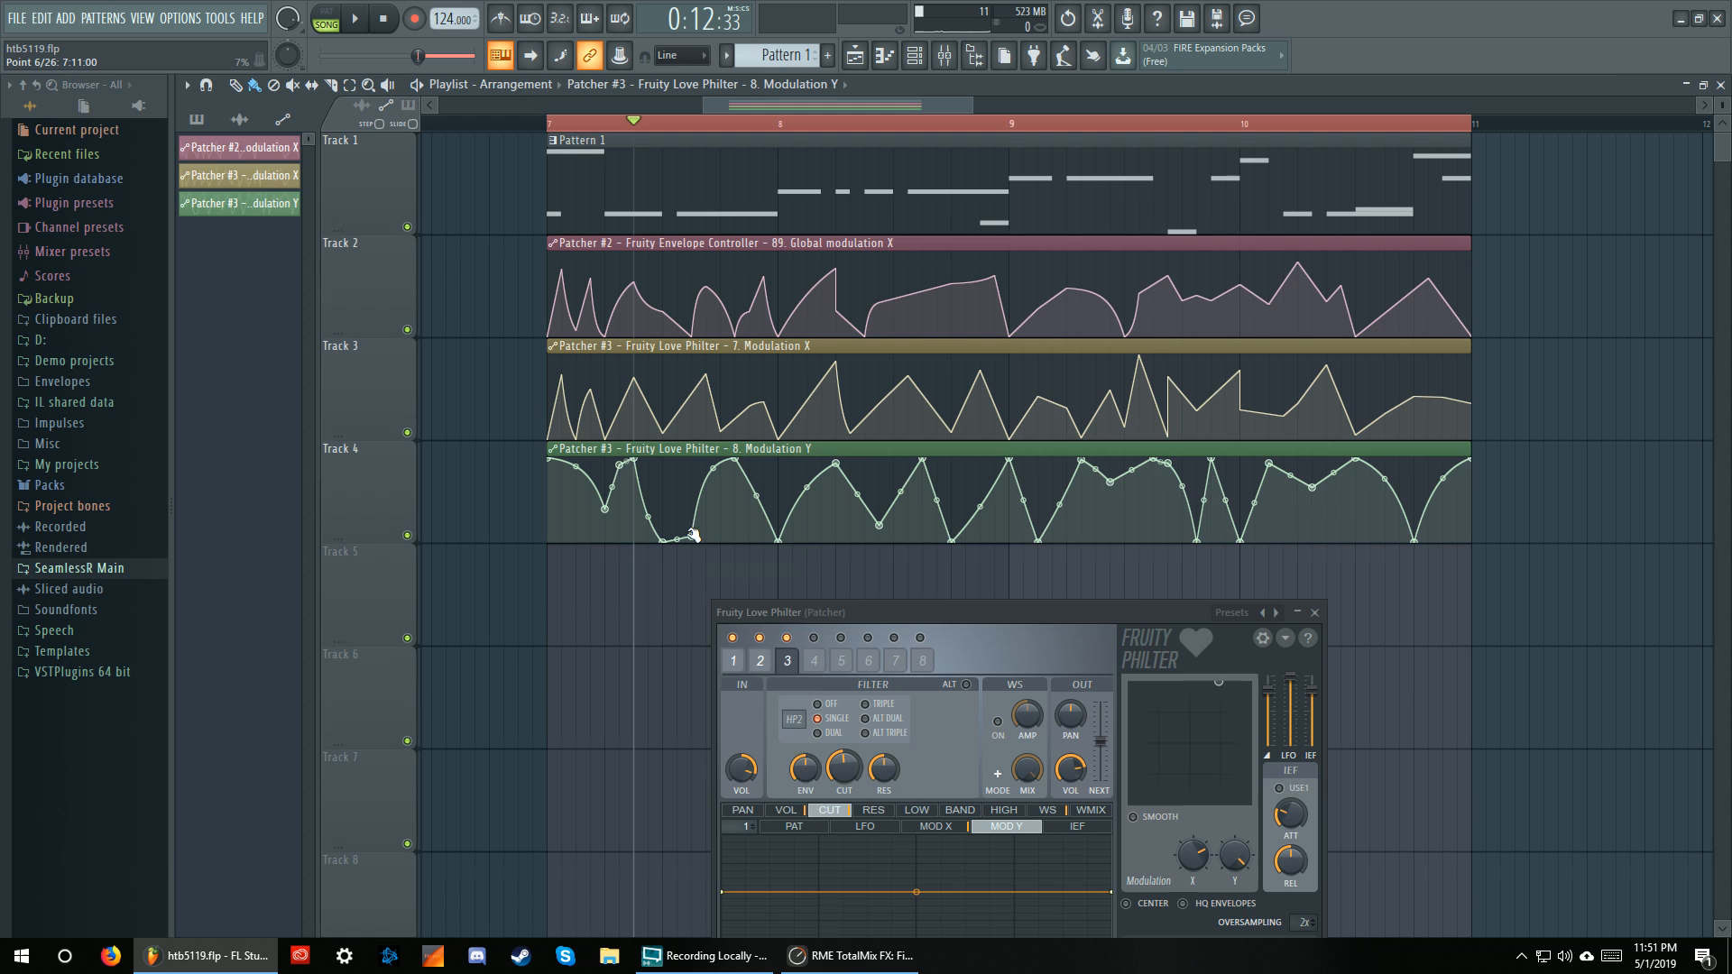
{"action": "key", "text": "space"}
{"action": "left_click_drag", "start_coordinate": [698, 470], "coordinate": [698, 512]}
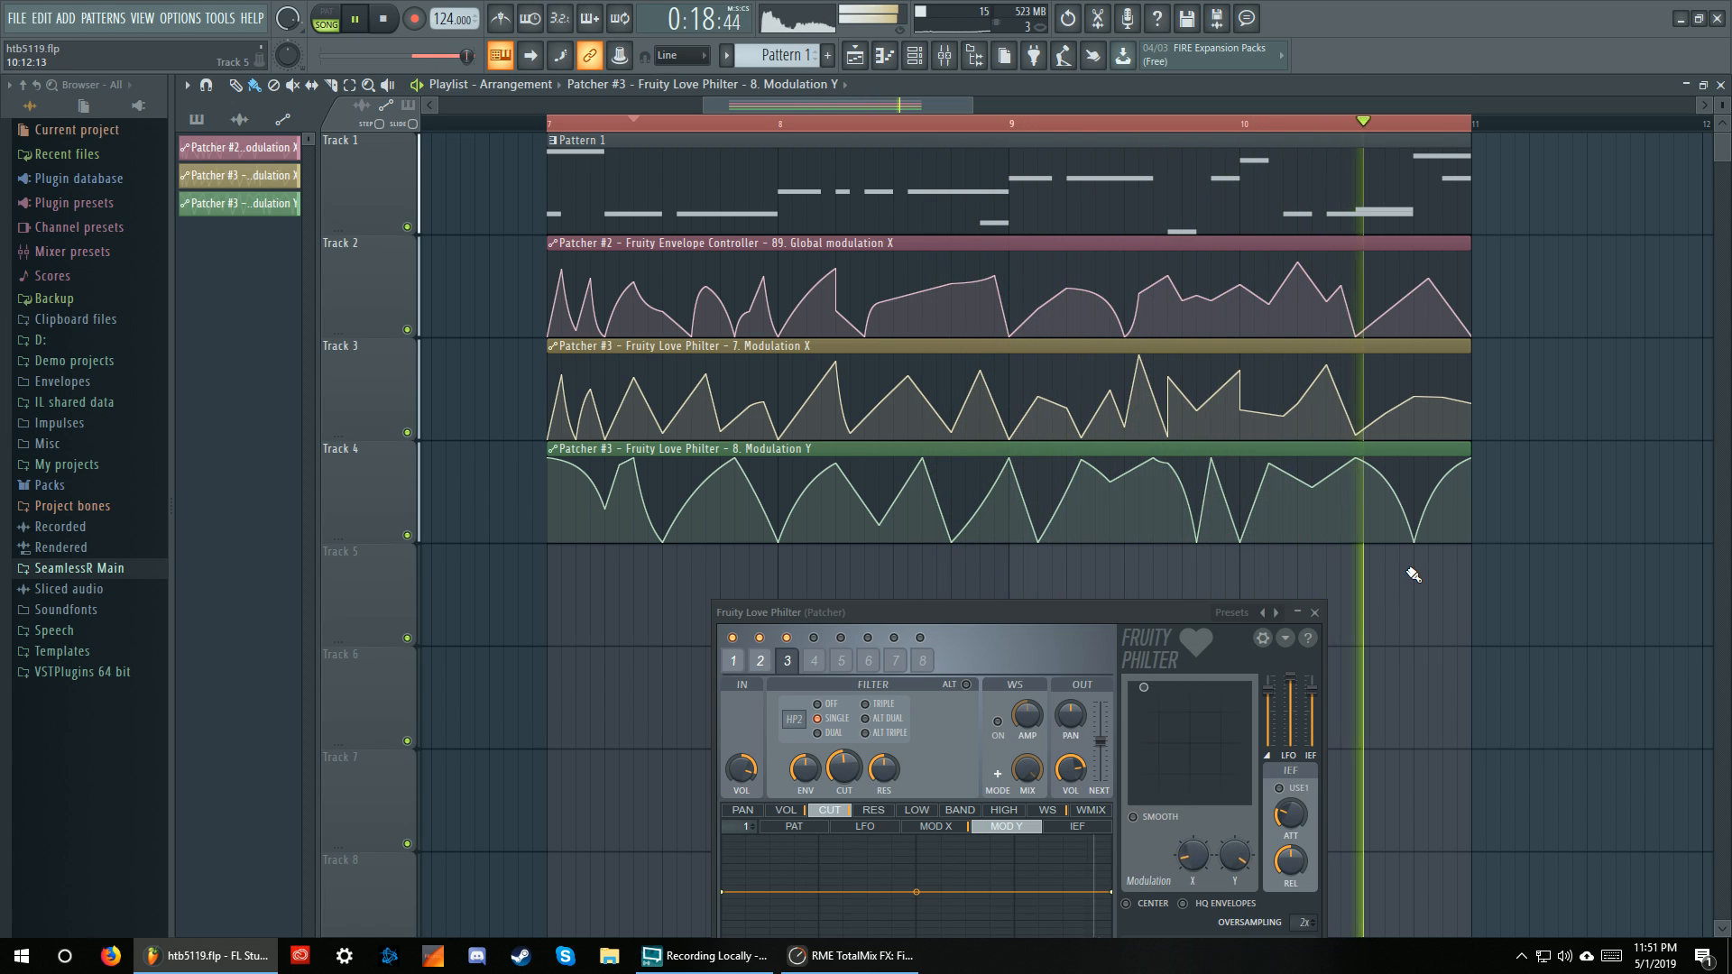
{"action": "key", "text": "space"}
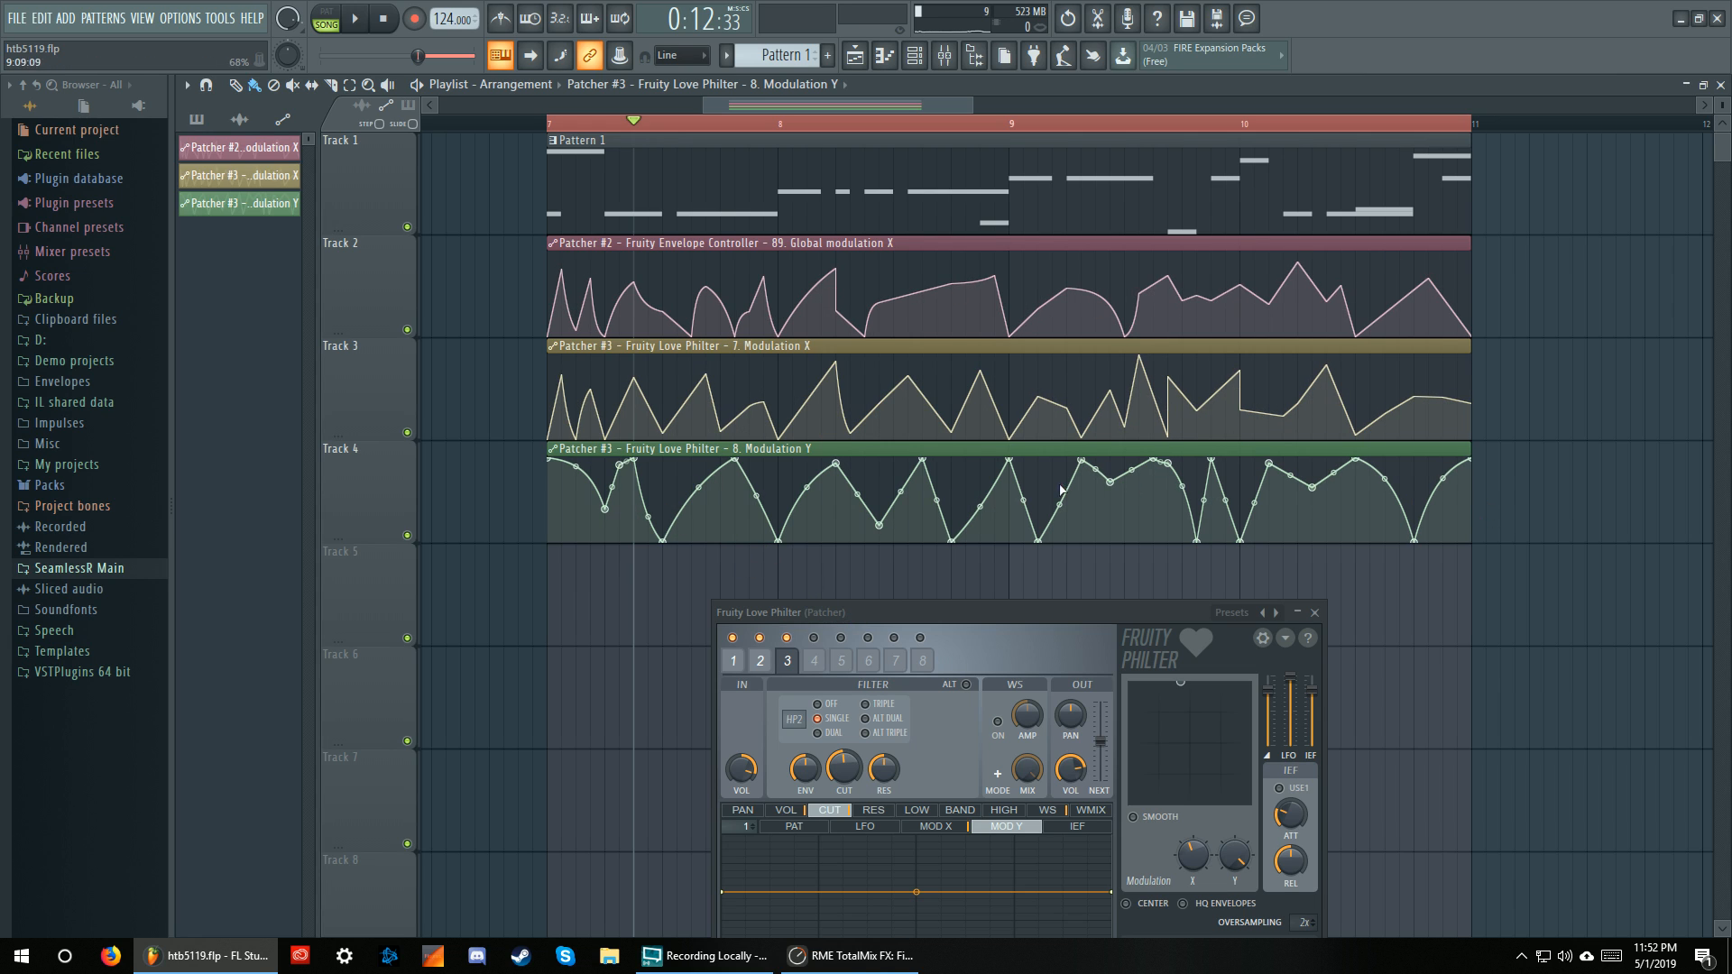
Reopen Patcher #3 from the channel rack and close the Fruity Love Philter window covering it
{"action": "left_click_drag", "start_coordinate": [870, 613], "coordinate": [804, 465]}
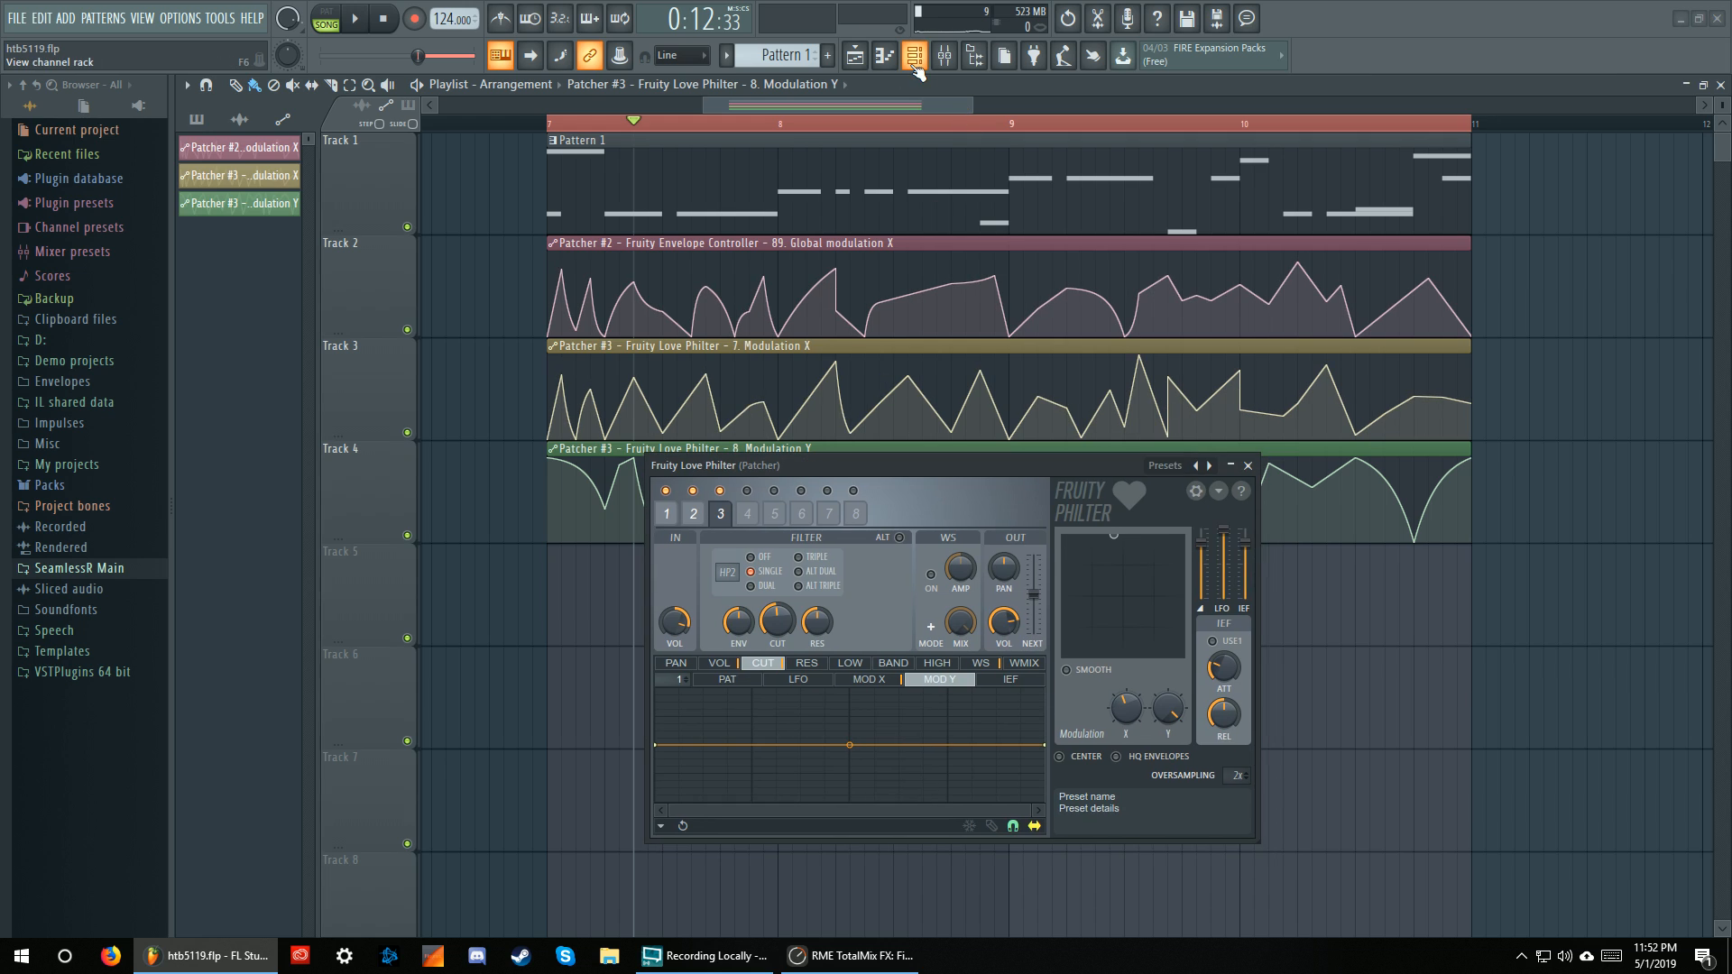
{"action": "left_click", "coordinate": [914, 55]}
{"action": "left_click", "coordinate": [1416, 719]}
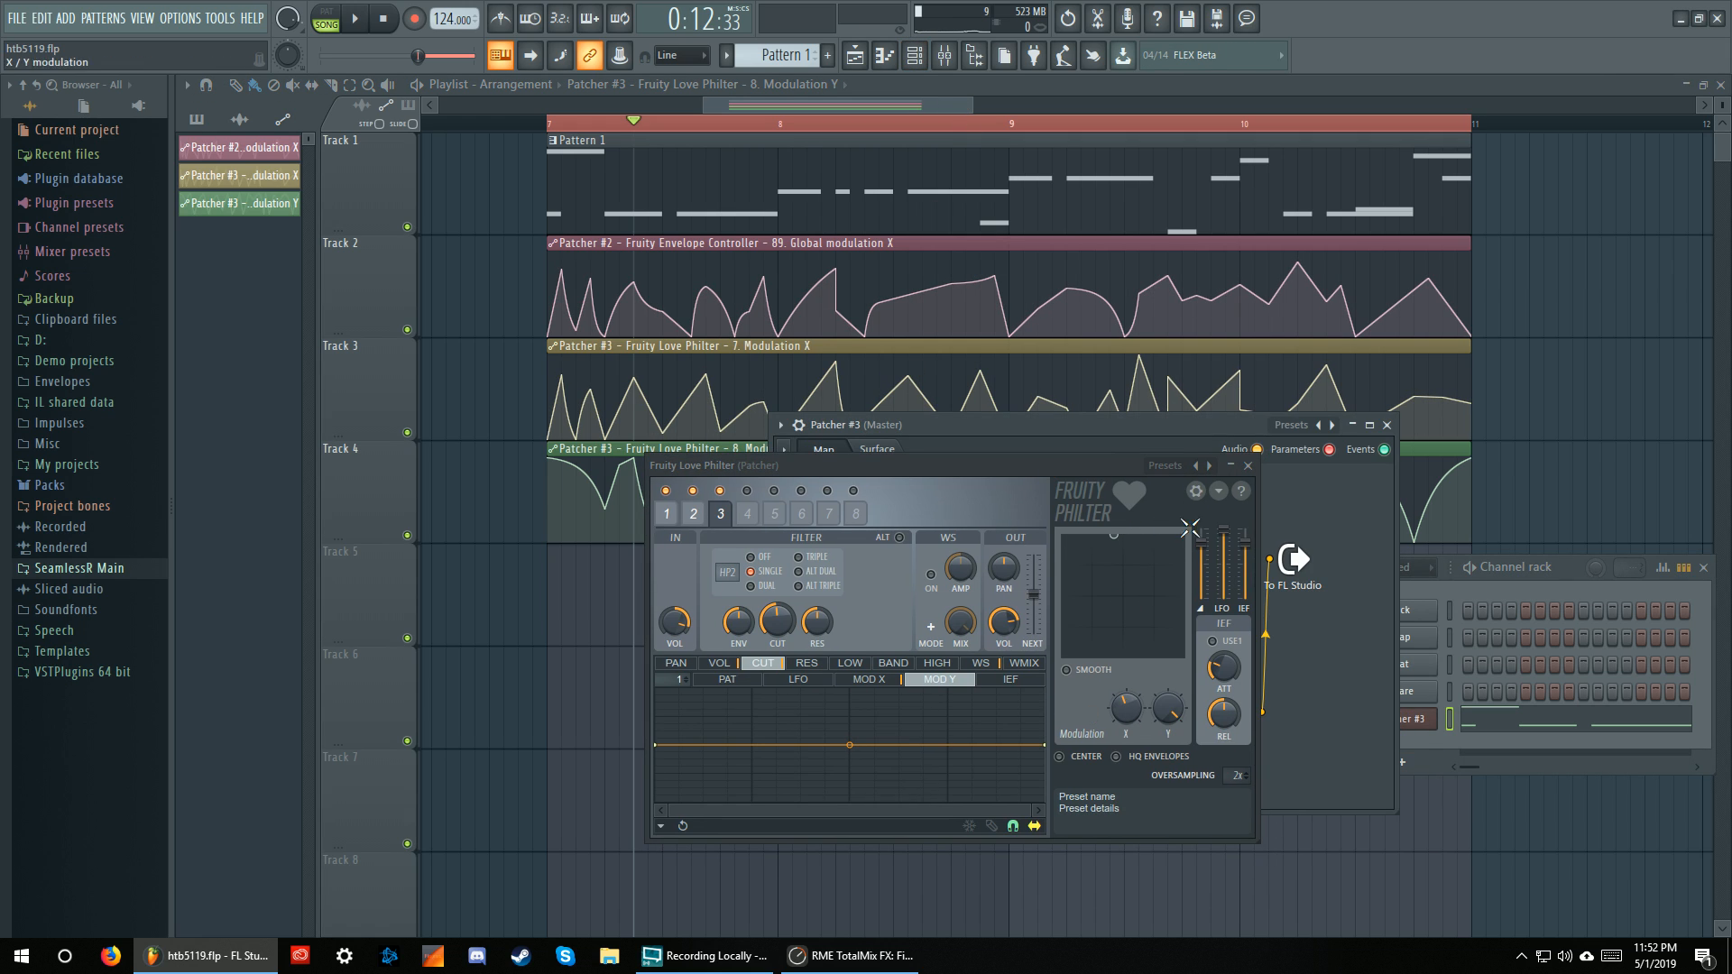
{"action": "left_click", "coordinate": [1247, 465]}
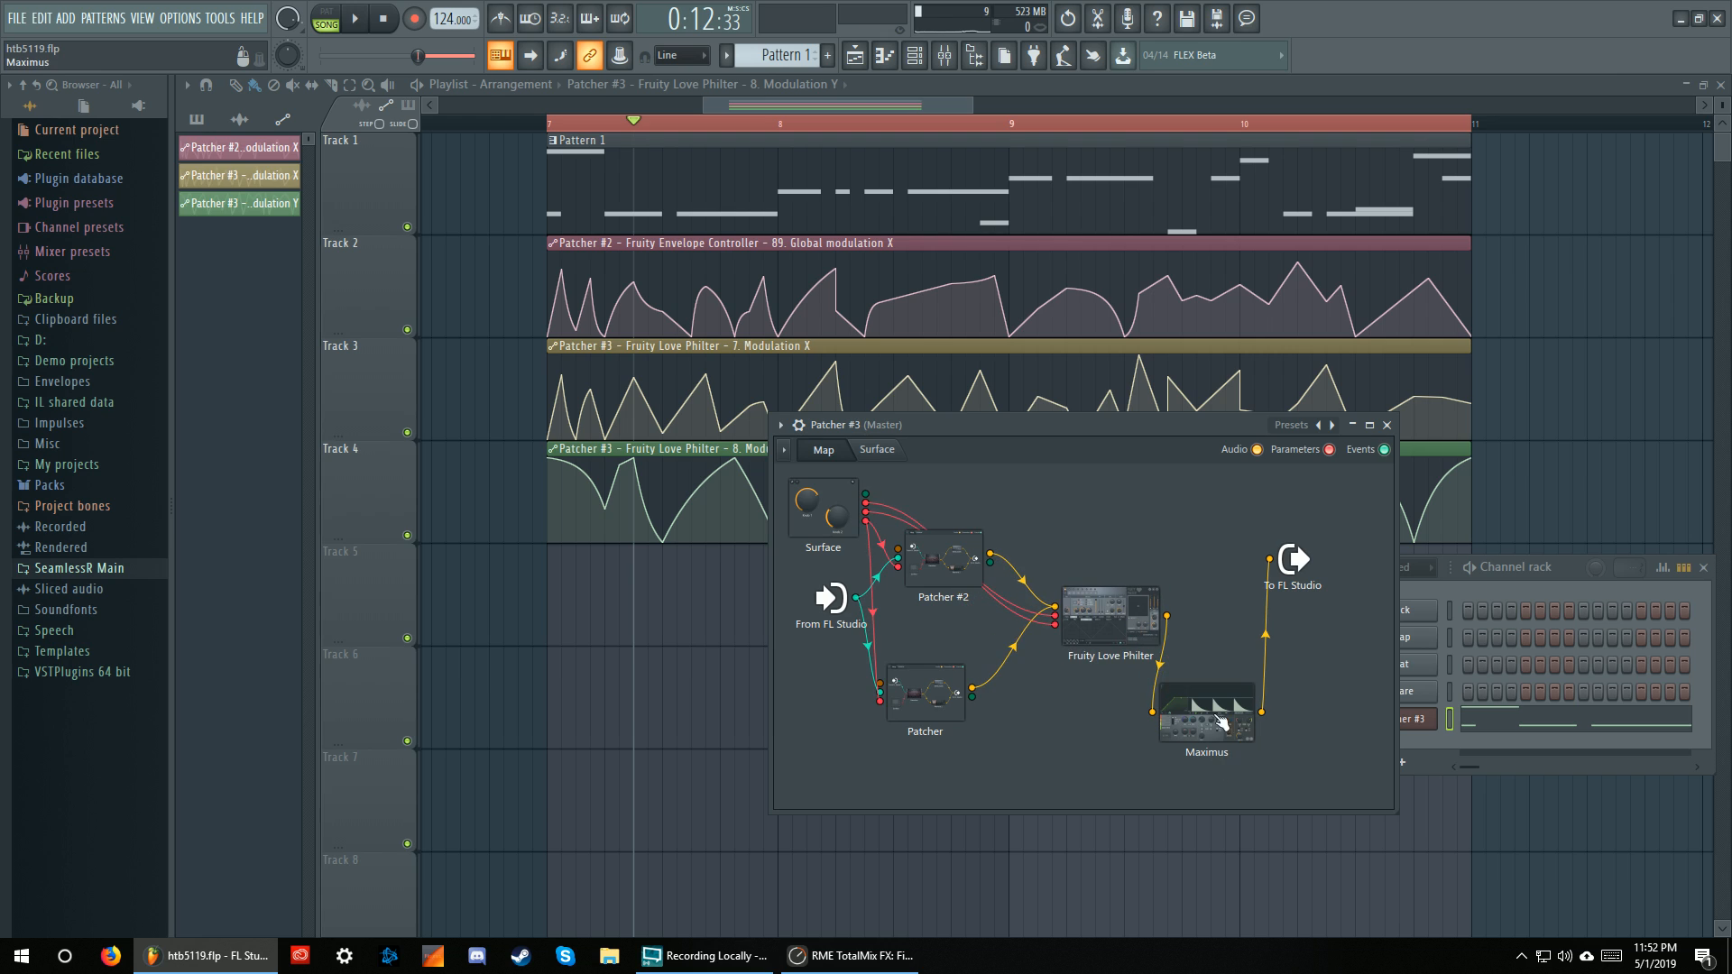
View the Maximus settings, close them and reposition the Maximus and To FL Studio nodes in the Patcher #3 map
{"action": "left_click_drag", "start_coordinate": [1206, 694], "coordinate": [1267, 686]}
{"action": "left_click", "coordinate": [1262, 690]}
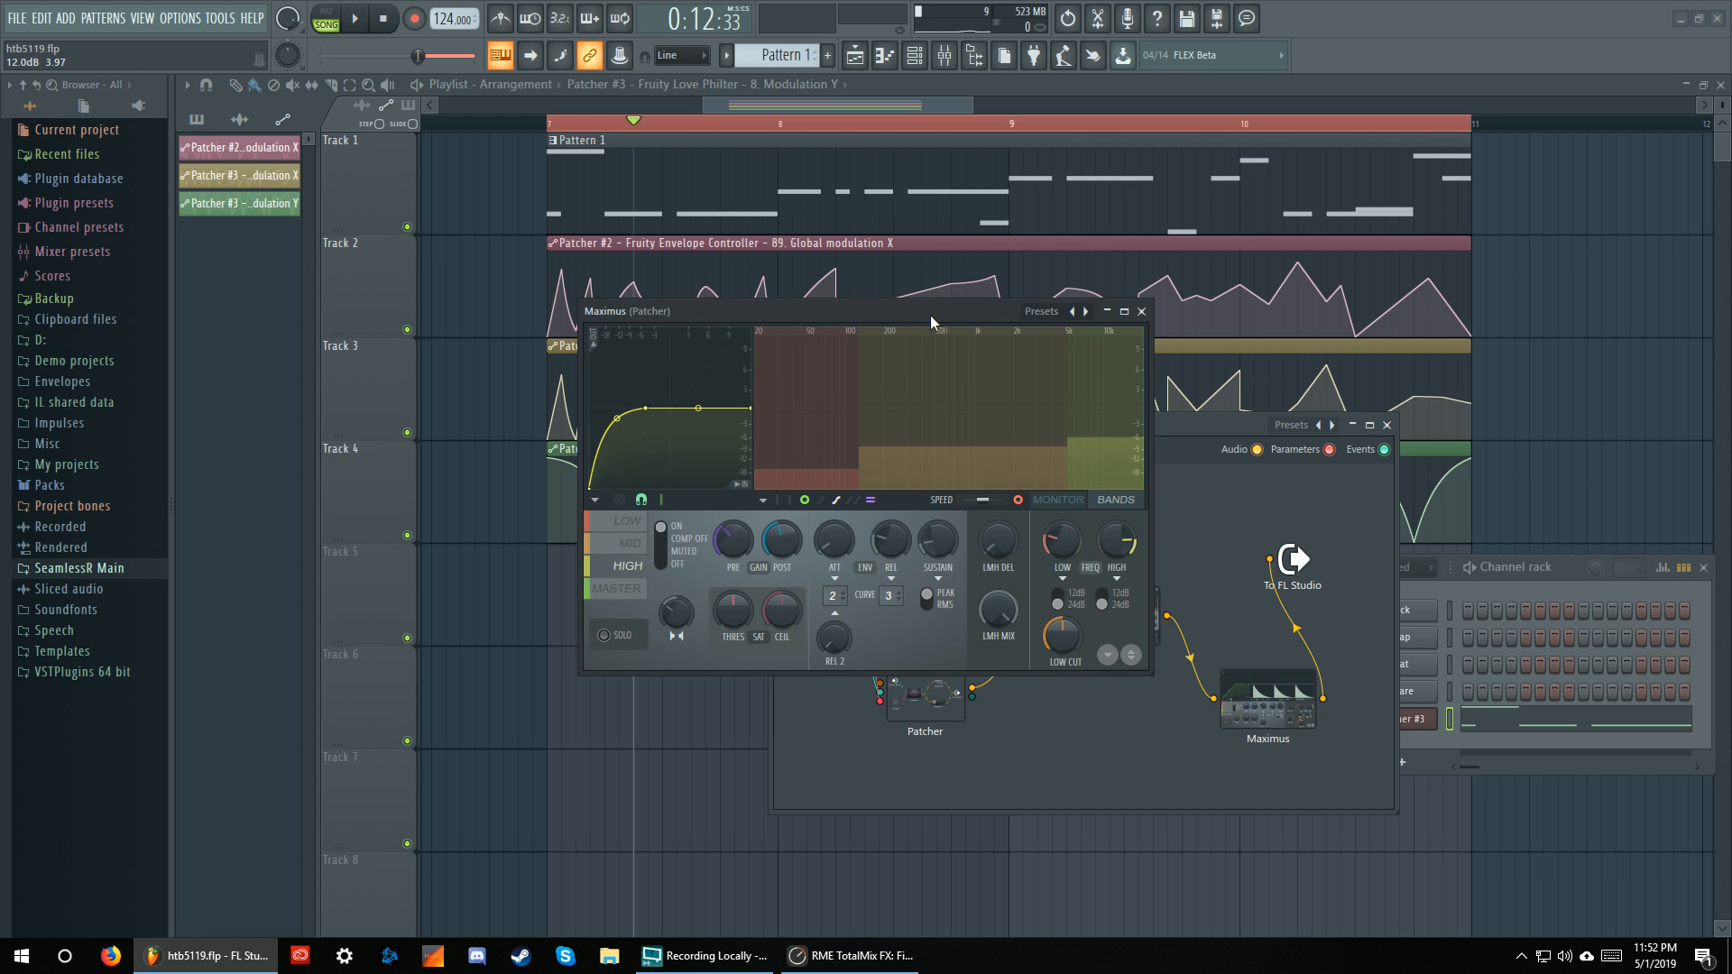
{"action": "left_click_drag", "start_coordinate": [932, 322], "coordinate": [885, 341]}
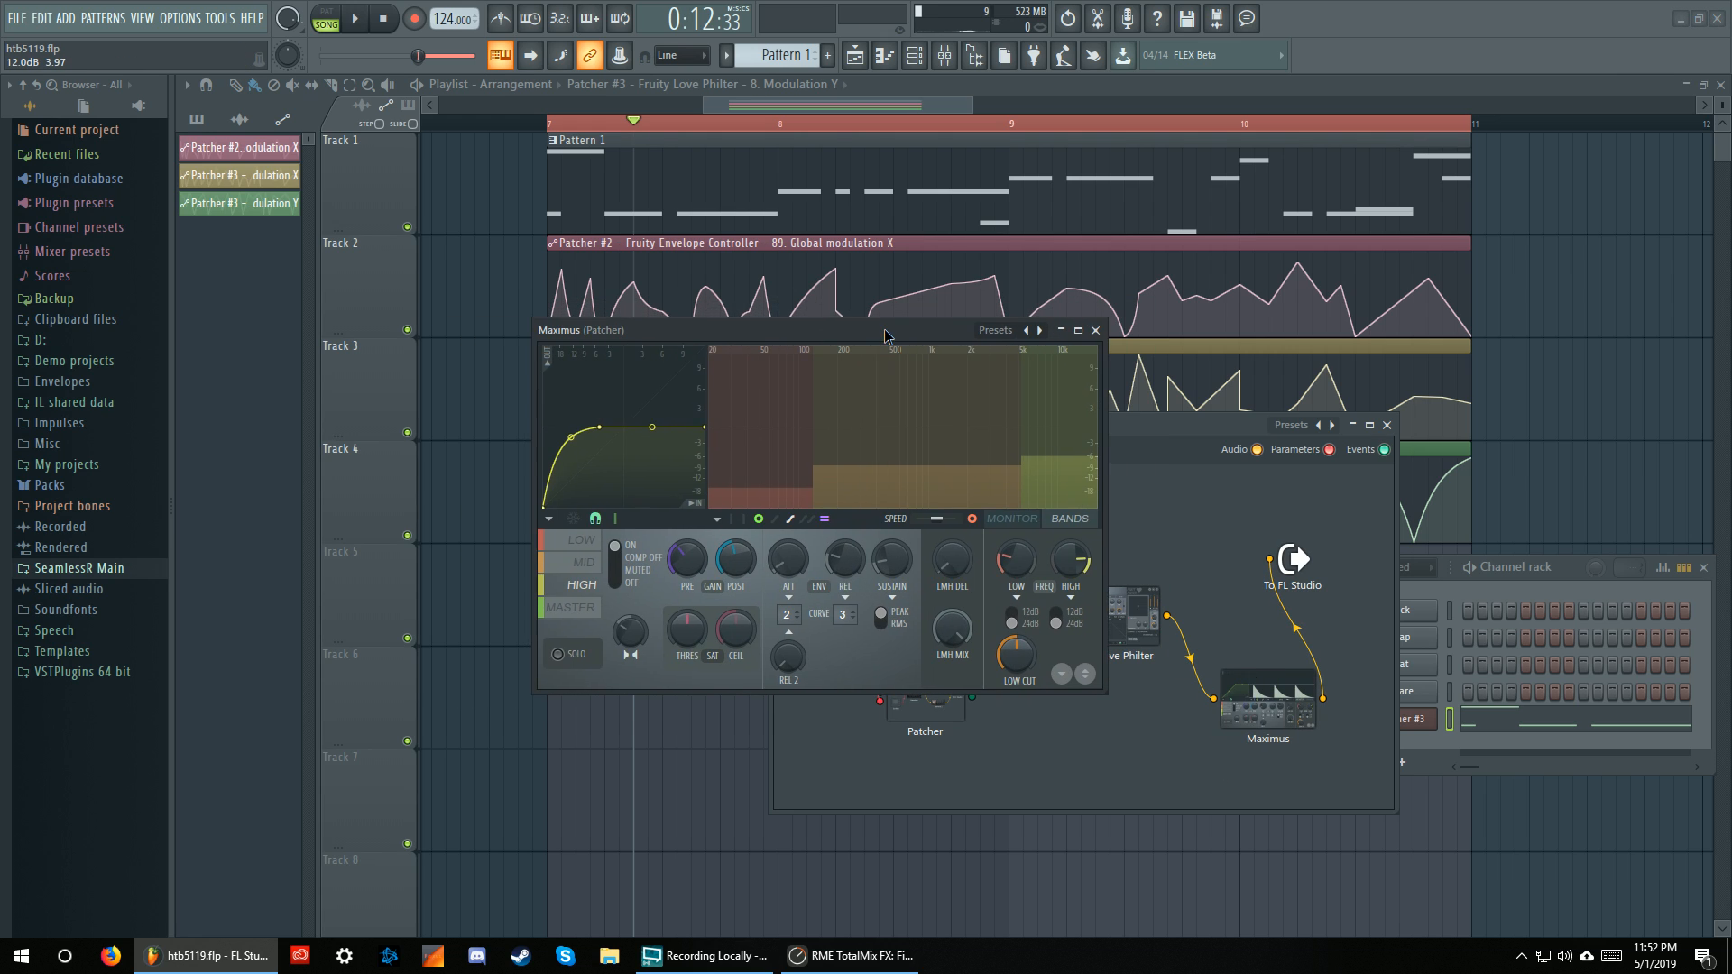
{"action": "left_click", "coordinate": [1095, 330]}
{"action": "left_click_drag", "start_coordinate": [1268, 701], "coordinate": [1240, 683]}
{"action": "left_click_drag", "start_coordinate": [1293, 559], "coordinate": [1325, 559]}
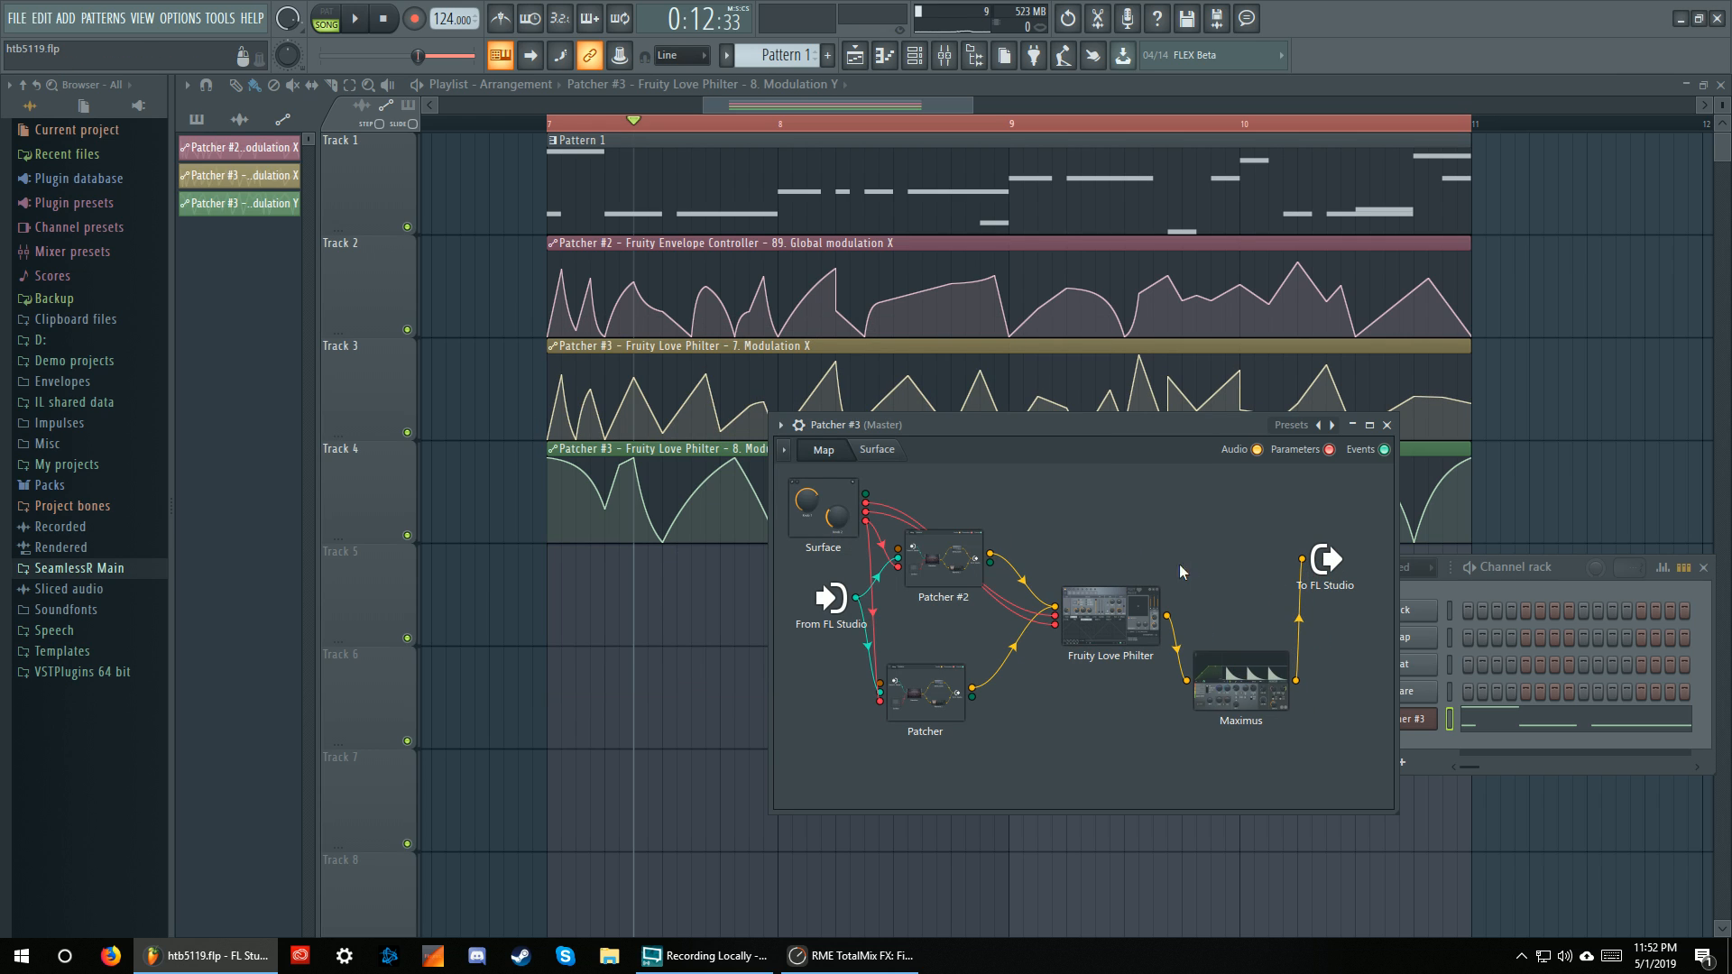
Bypass Fruity Love Philter in Patcher #3 by detaching its output and wiring Patcher #2 and Patcher directly into Maximus
{"action": "left_click_drag", "start_coordinate": [1101, 640], "coordinate": [1084, 673]}
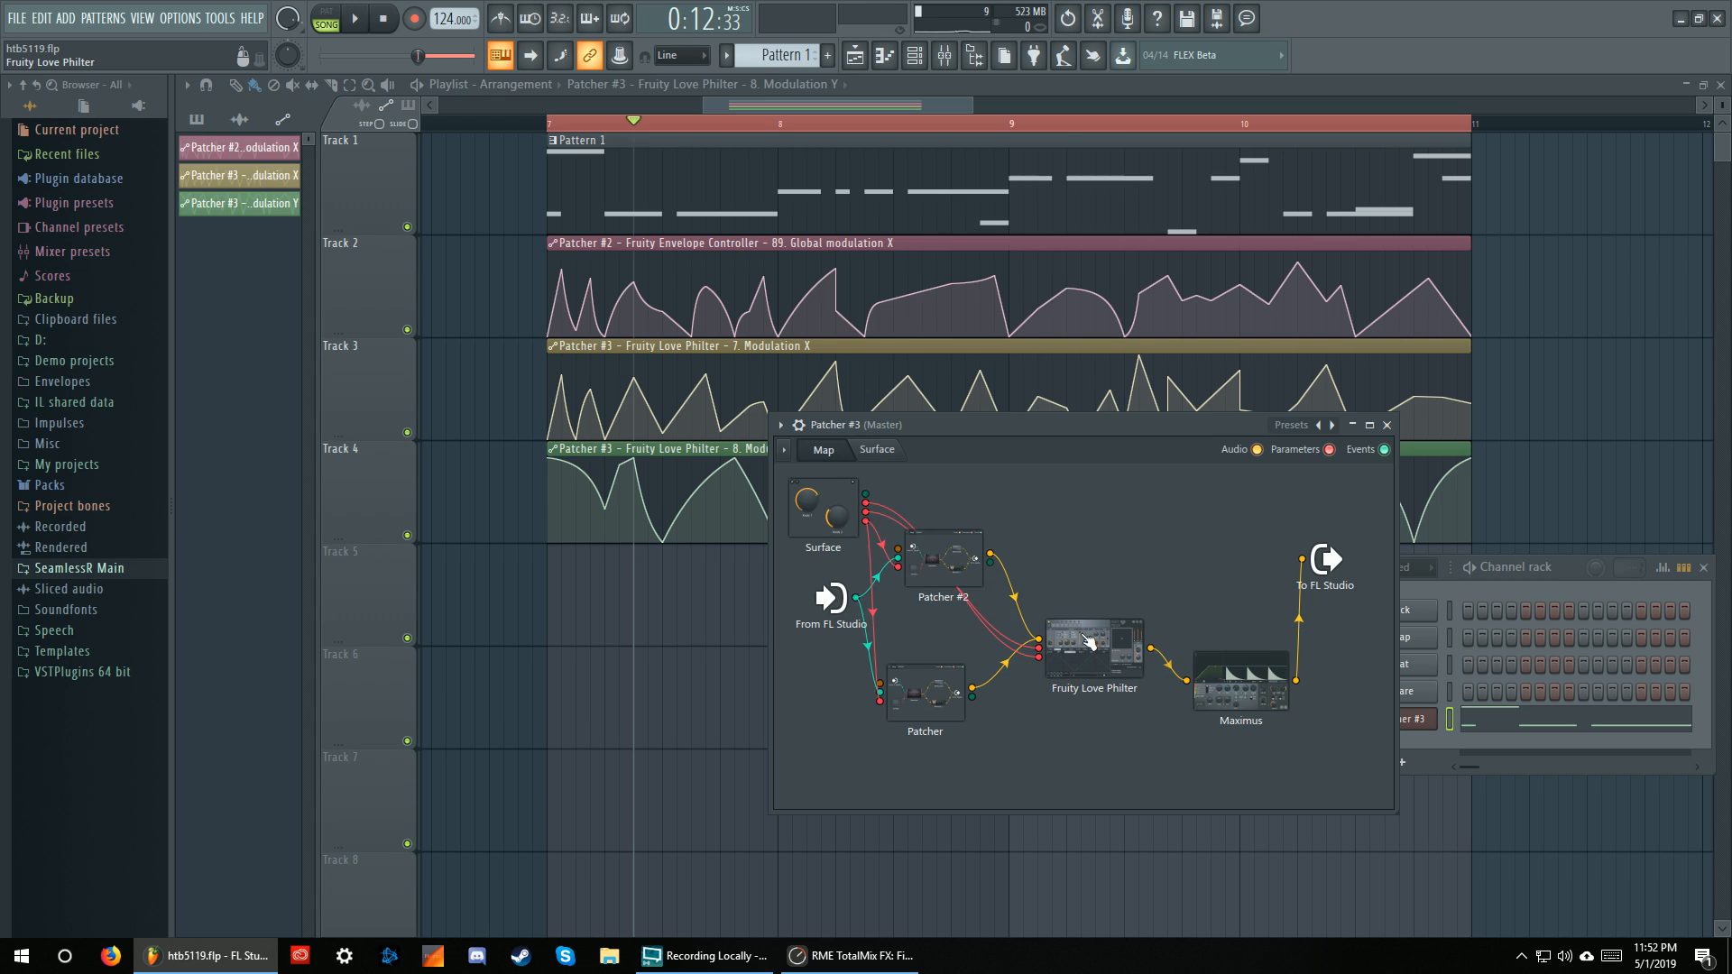
{"action": "left_click_drag", "start_coordinate": [1100, 613], "coordinate": [1117, 696]}
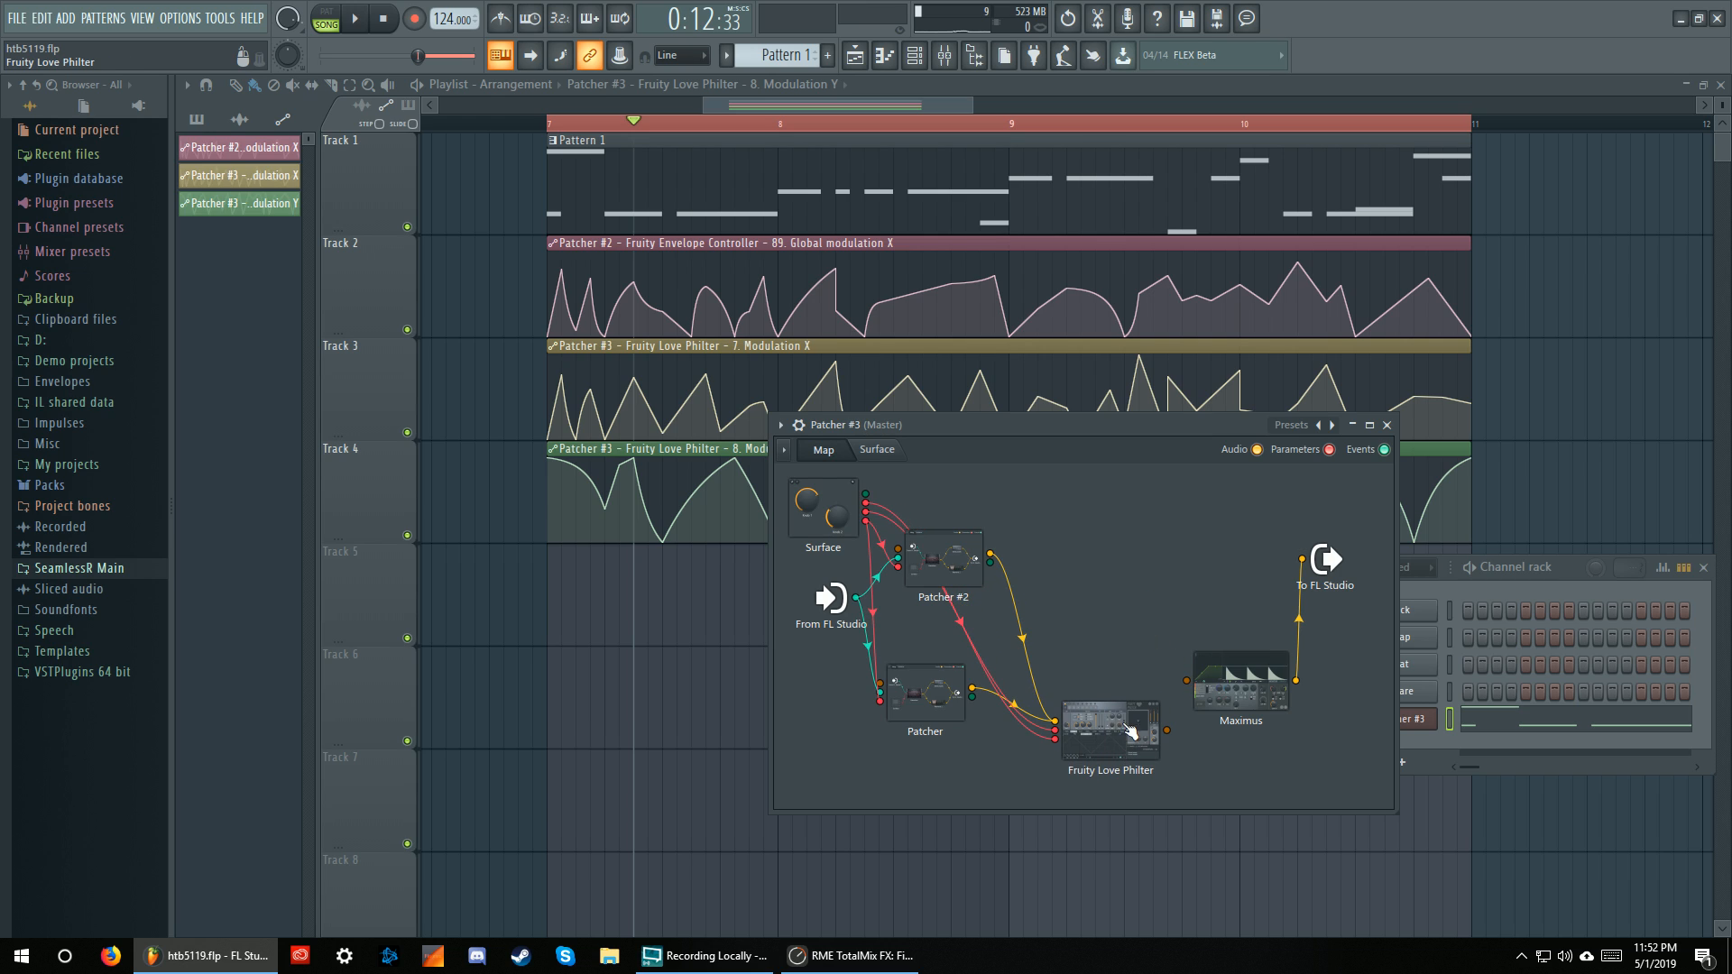
{"action": "left_click_drag", "start_coordinate": [989, 553], "coordinate": [1186, 680]}
{"action": "left_click_drag", "start_coordinate": [1005, 699], "coordinate": [1186, 680]}
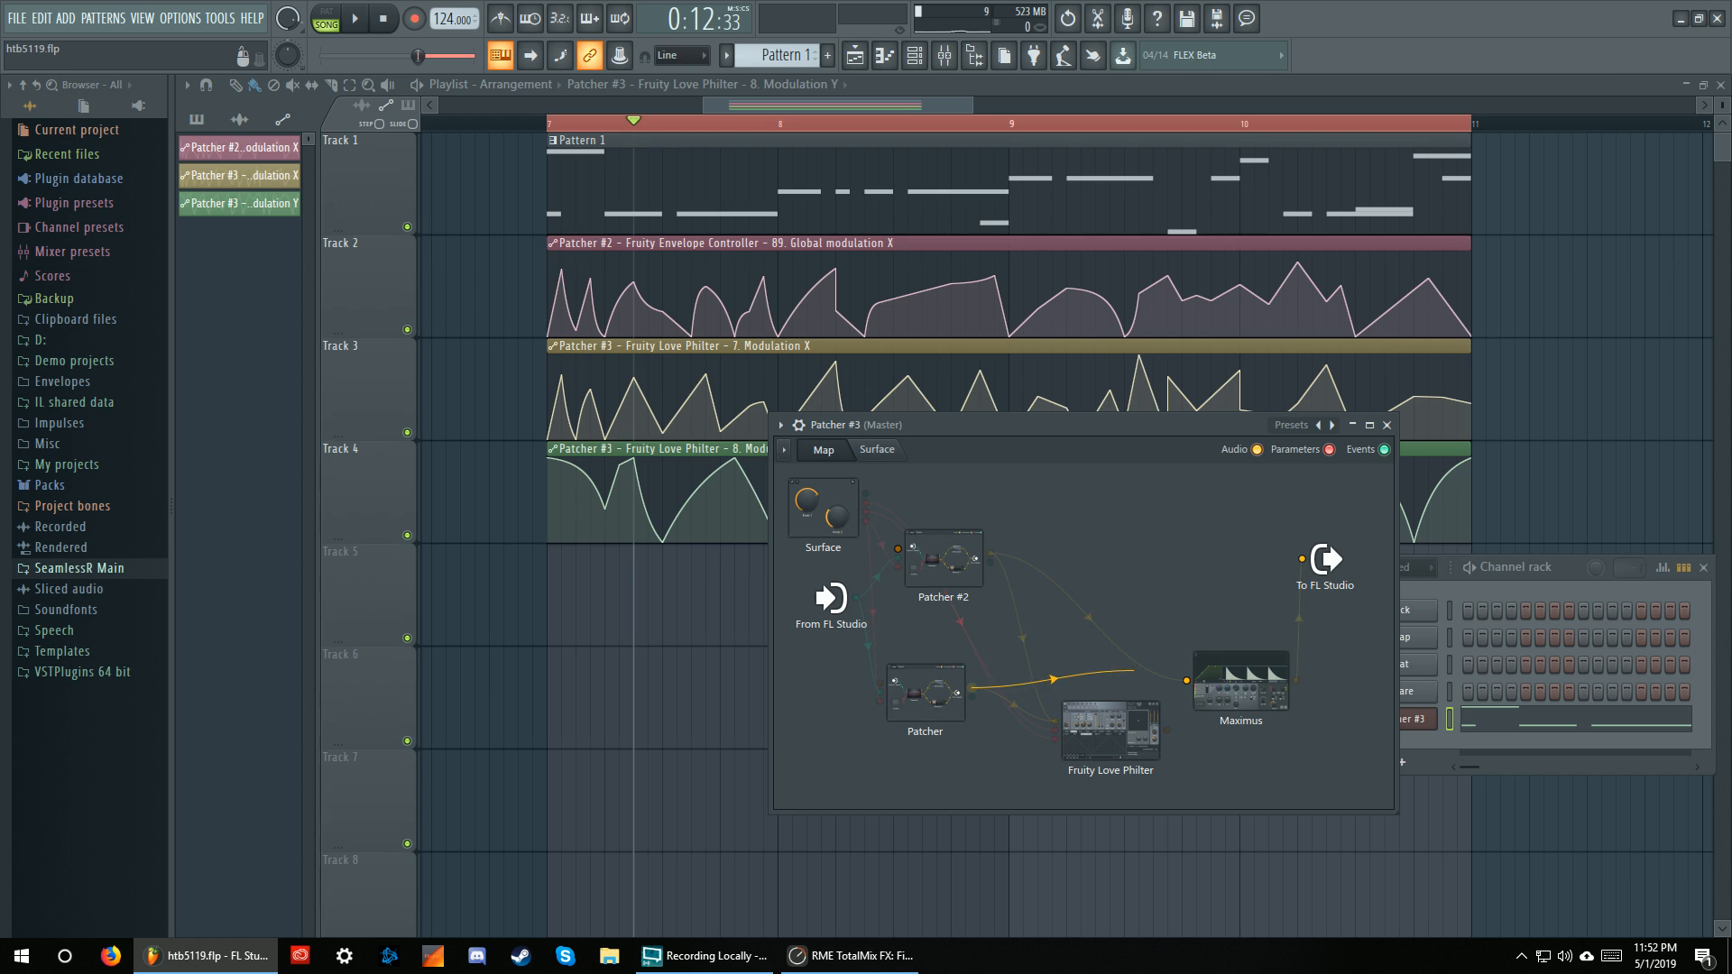
{"action": "left_click_drag", "start_coordinate": [1139, 738], "coordinate": [1130, 756]}
Play the song with the bypassed filter and examine the low, mid and master bands in Maximus, closing it when done
{"action": "key", "text": "space"}
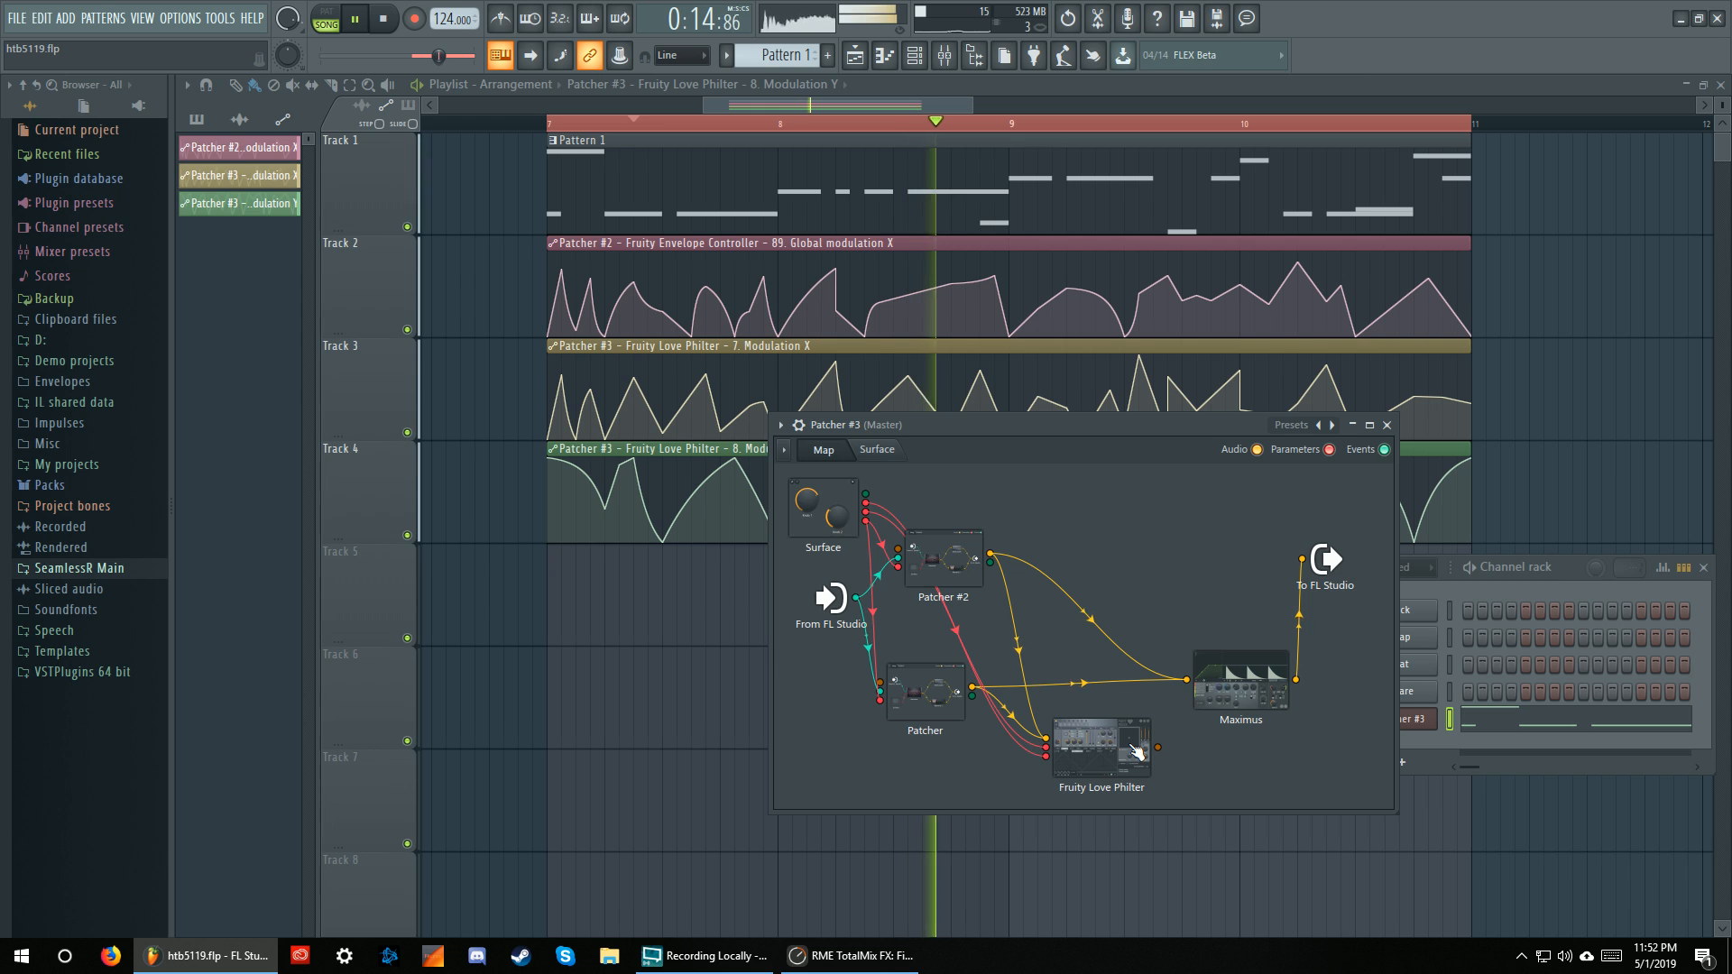
{"action": "left_click", "coordinate": [1240, 685]}
{"action": "left_click", "coordinate": [590, 540]}
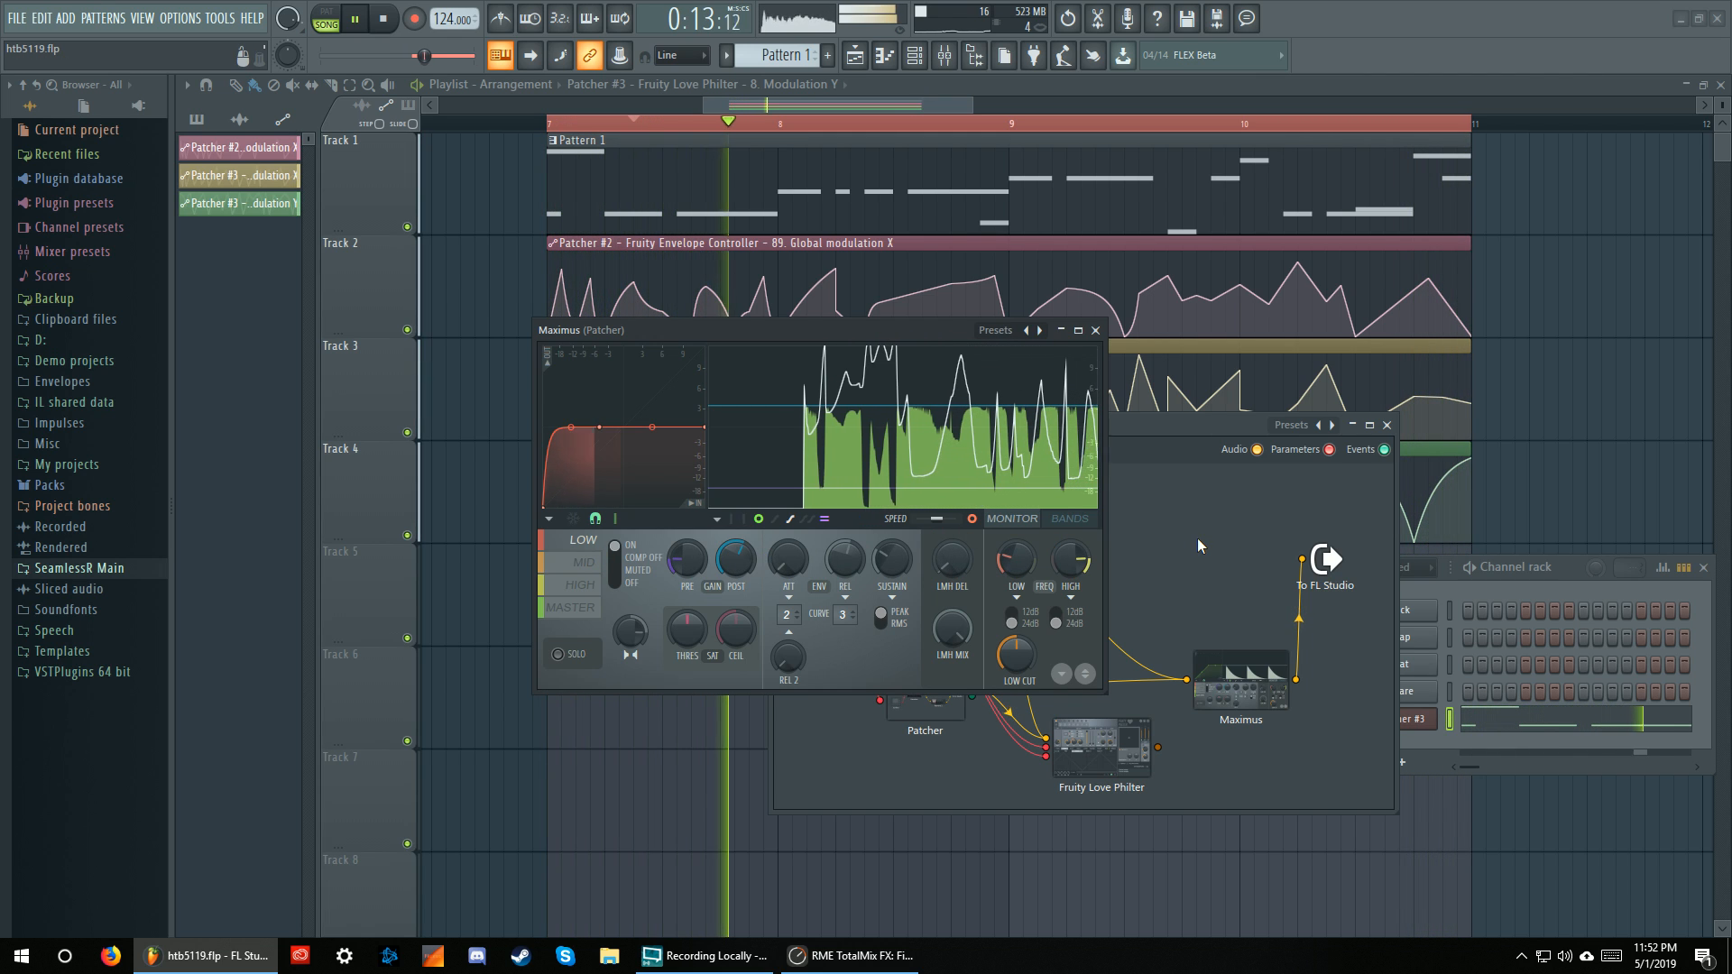
{"action": "left_click", "coordinate": [582, 584]}
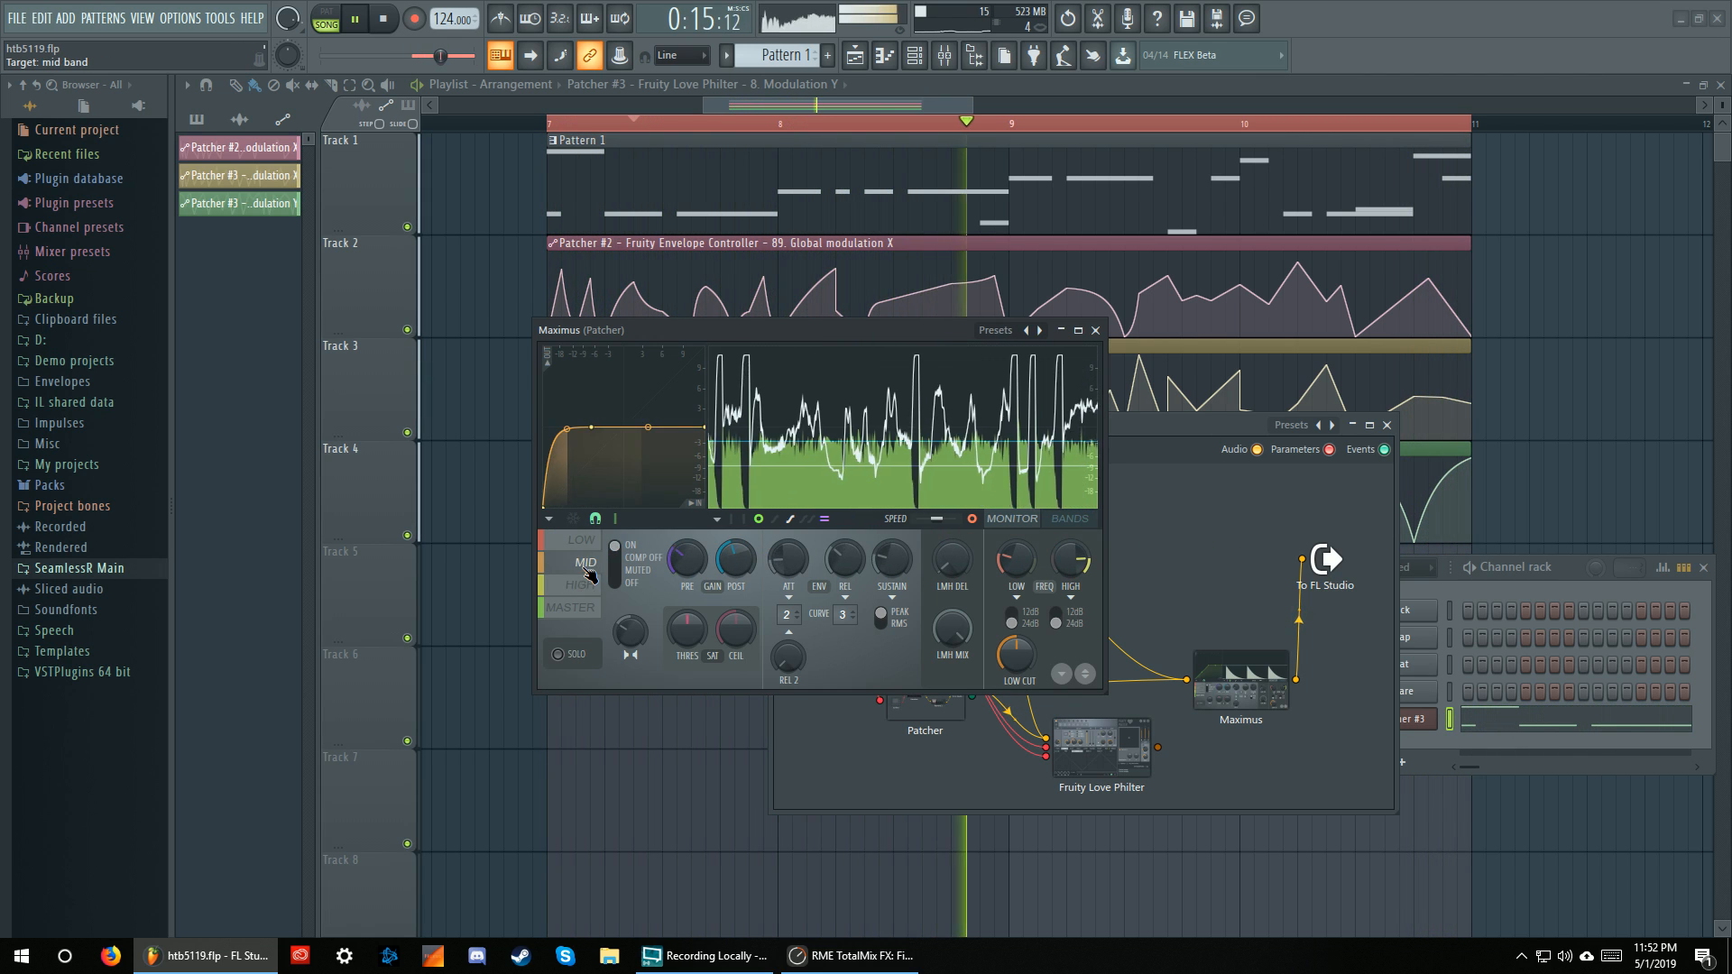
{"action": "left_click", "coordinate": [572, 607]}
{"action": "key", "text": "space"}
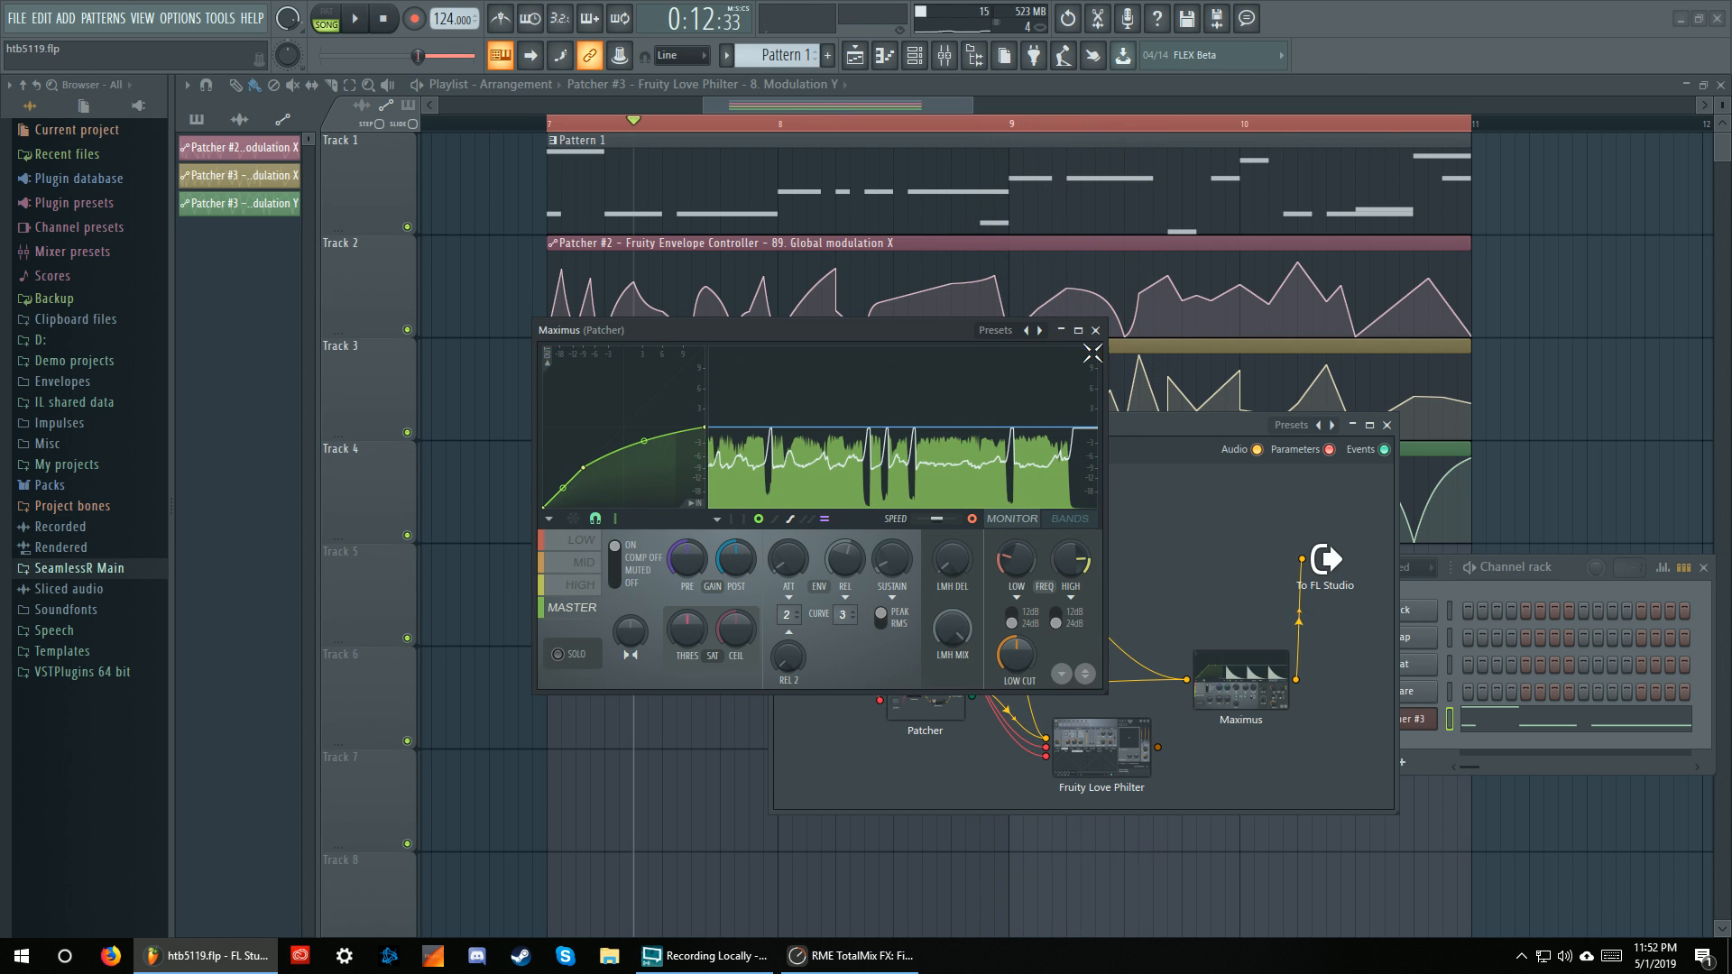
{"action": "left_click", "coordinate": [1095, 330]}
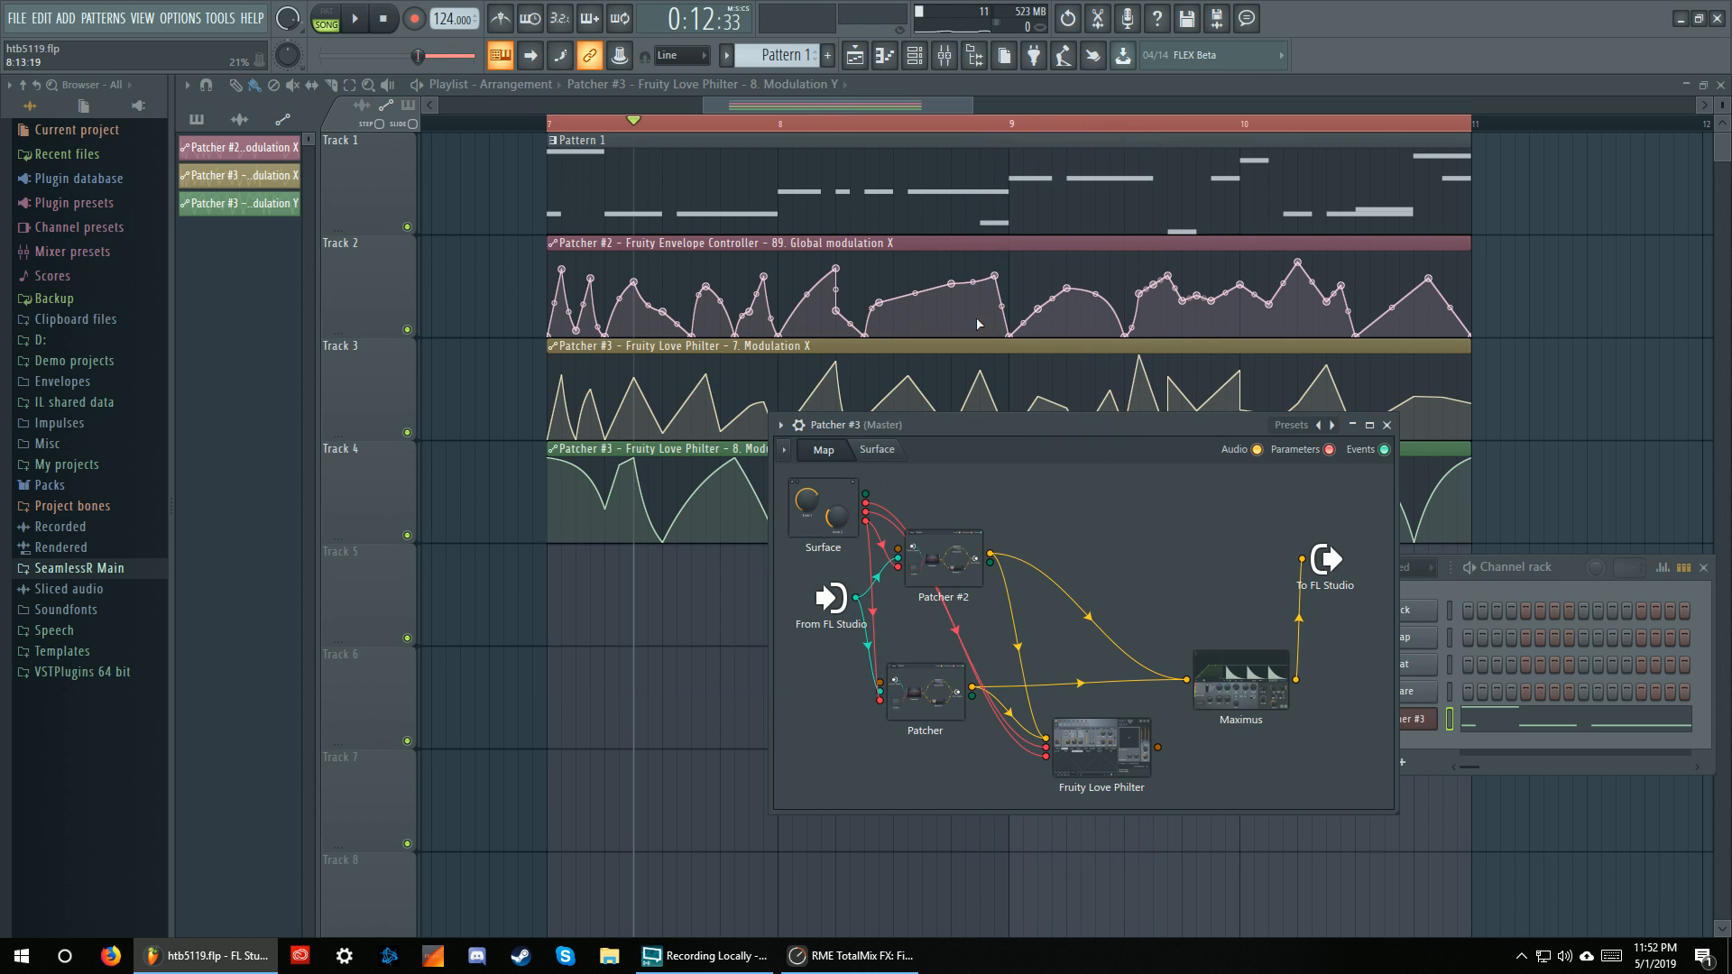
Examine the Patcher #2 map and its Fruity Love Philter, then check the other Patcher's map and close it
{"action": "double_click", "coordinate": [944, 559]}
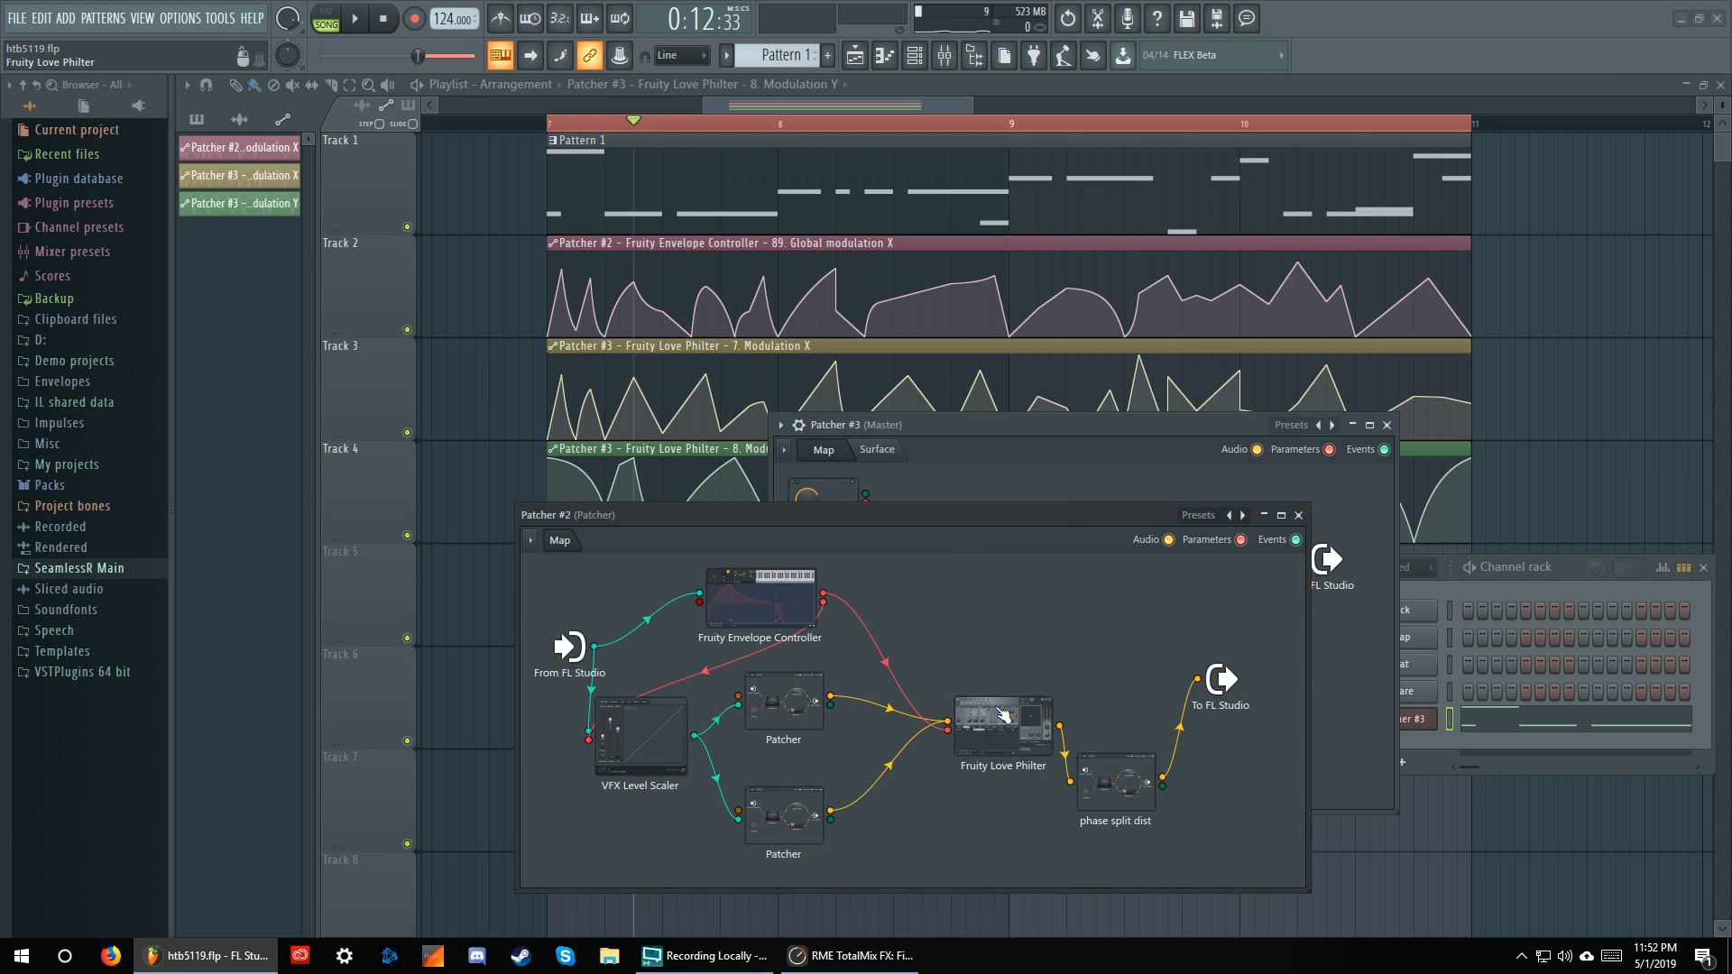
{"action": "double_click", "coordinate": [1004, 717]}
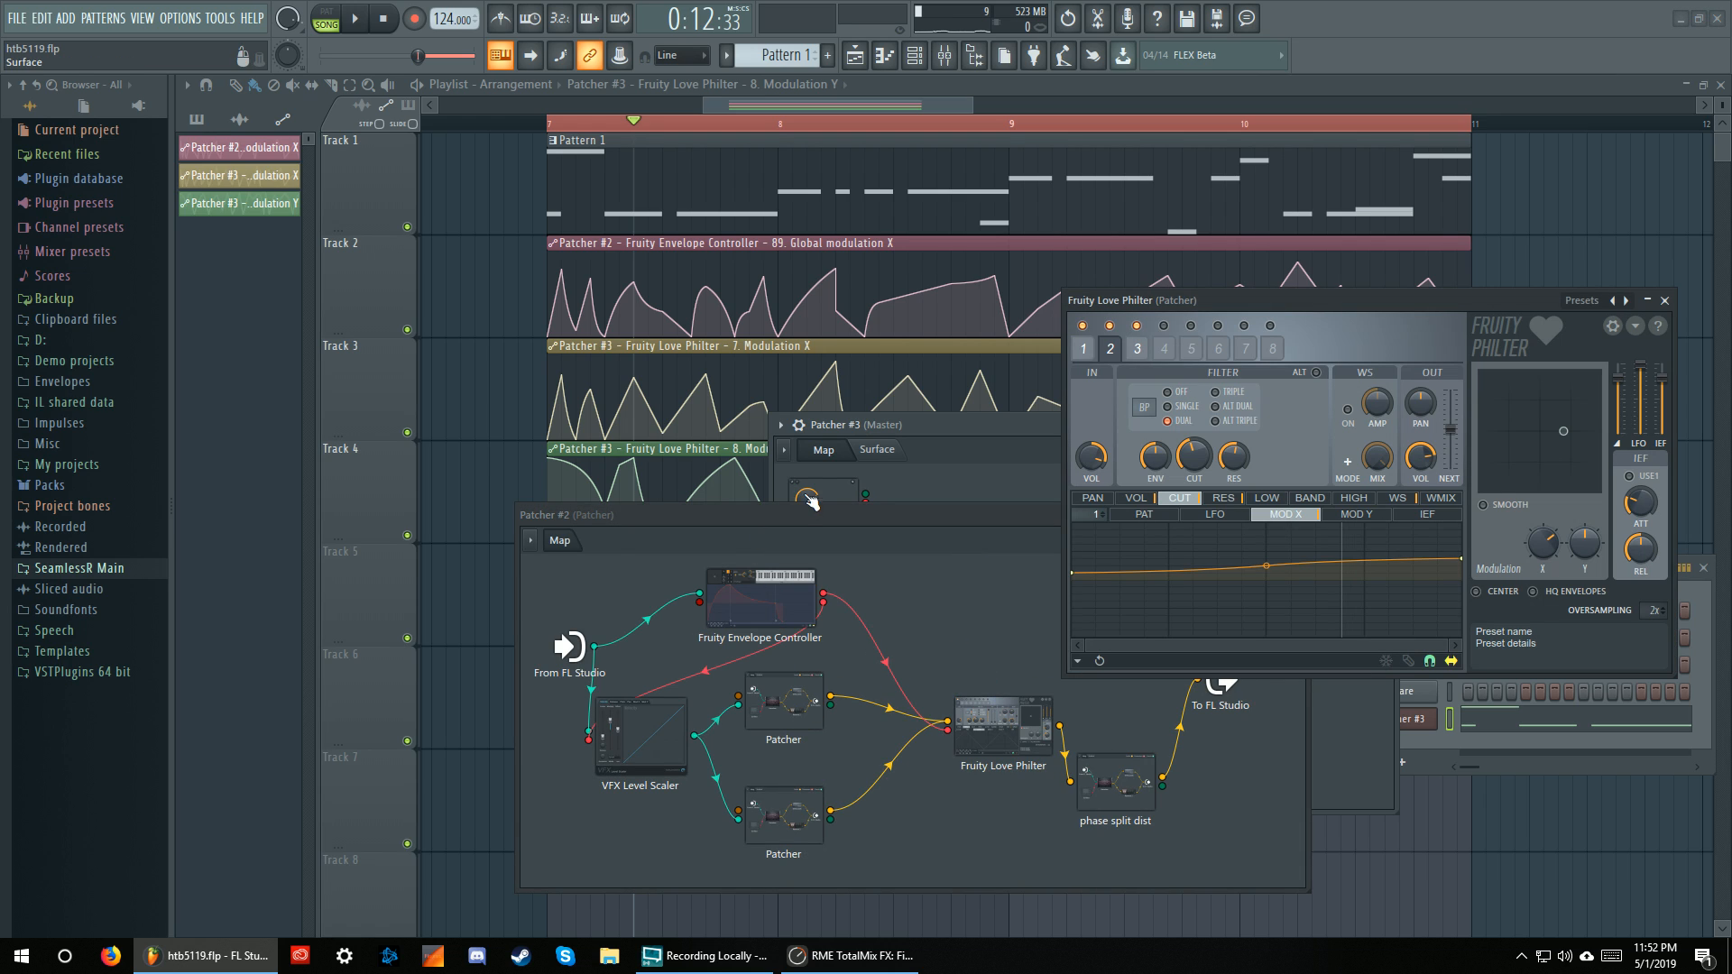
{"action": "left_click", "coordinate": [820, 779]}
{"action": "left_click_drag", "start_coordinate": [863, 516], "coordinate": [980, 764]}
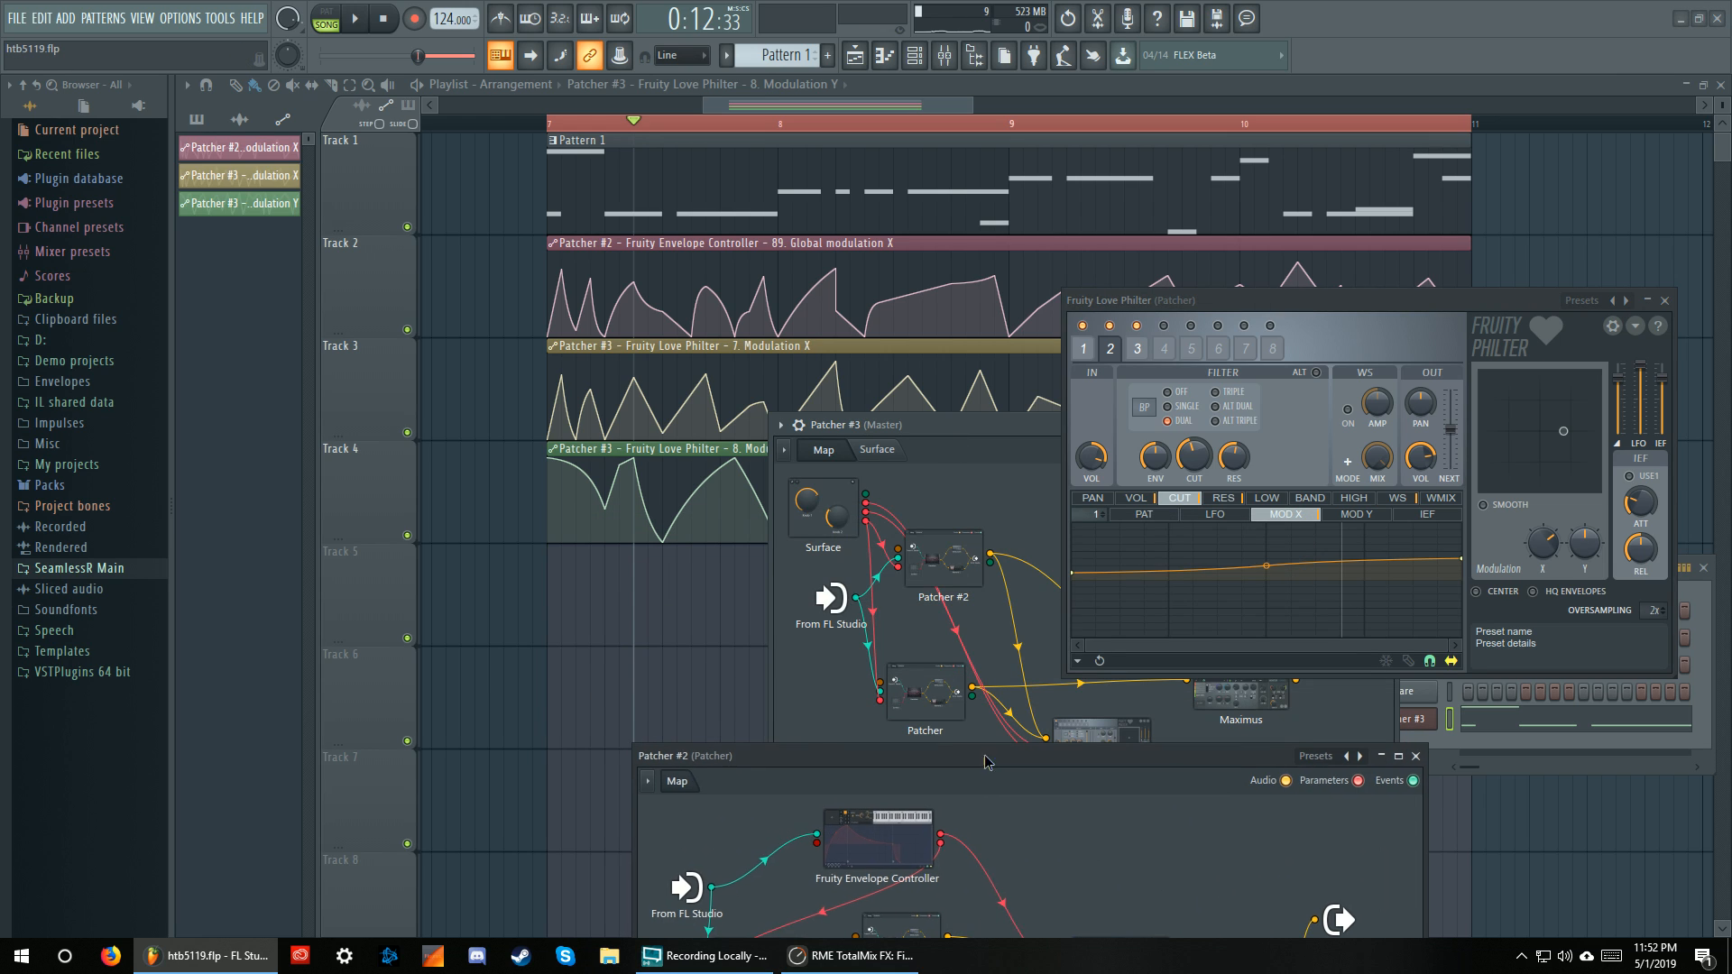
{"action": "double_click", "coordinate": [902, 675]}
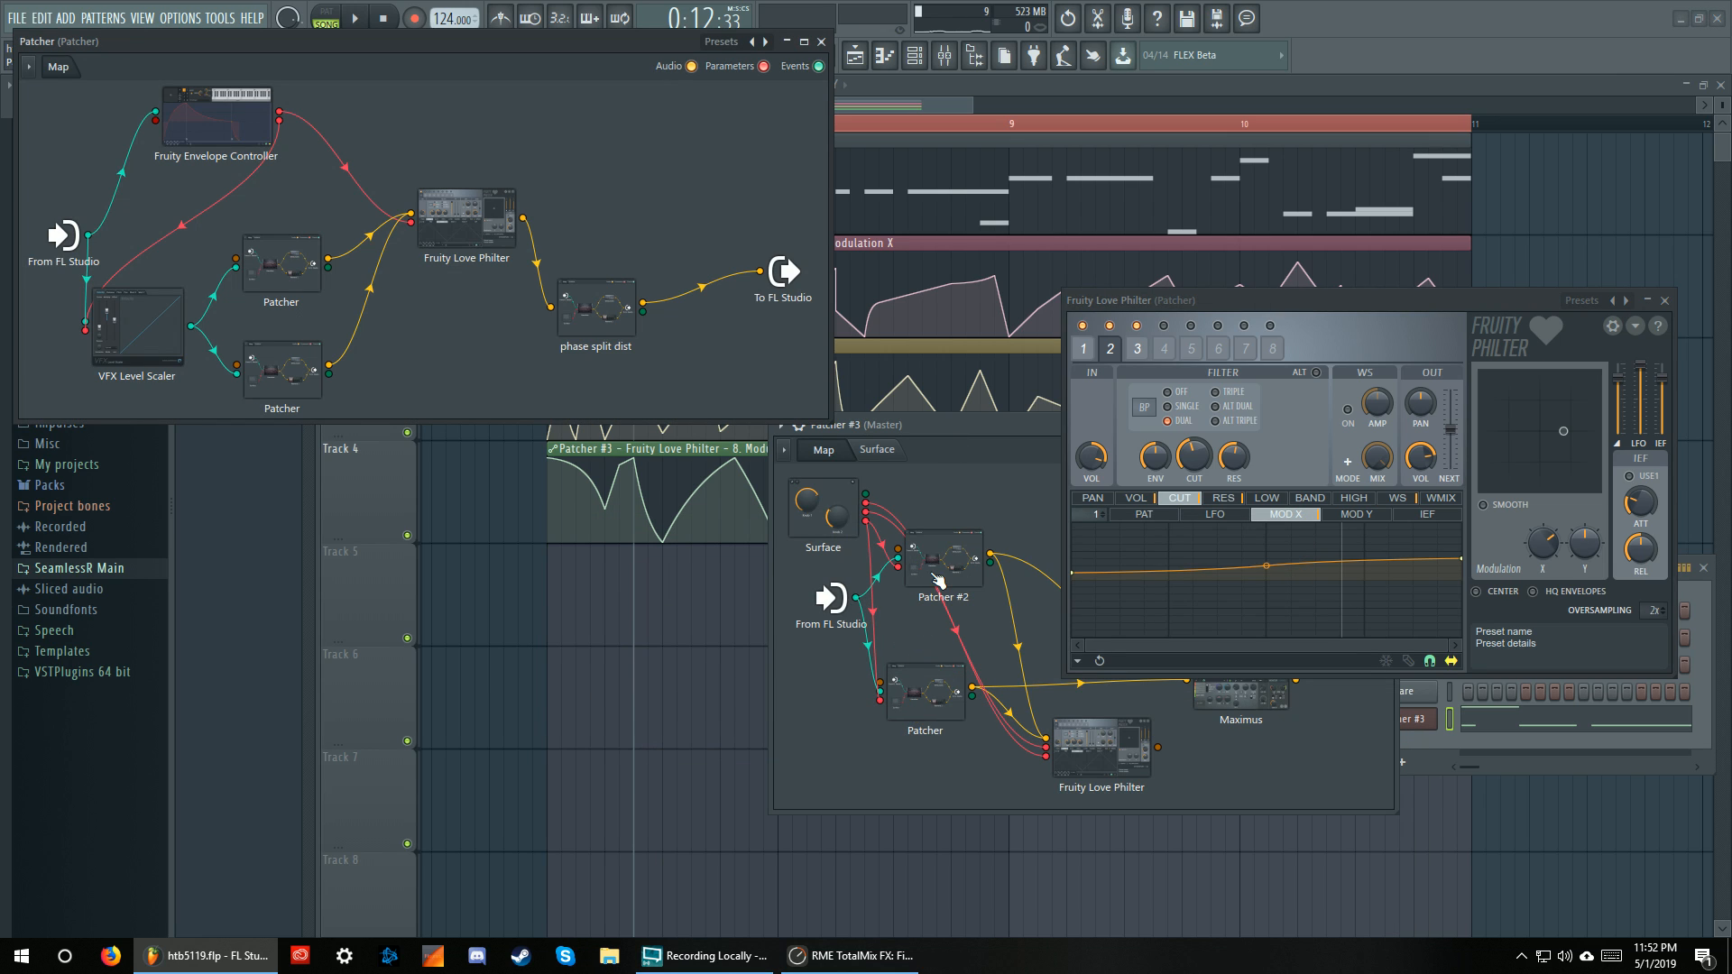
{"action": "left_click", "coordinate": [821, 42]}
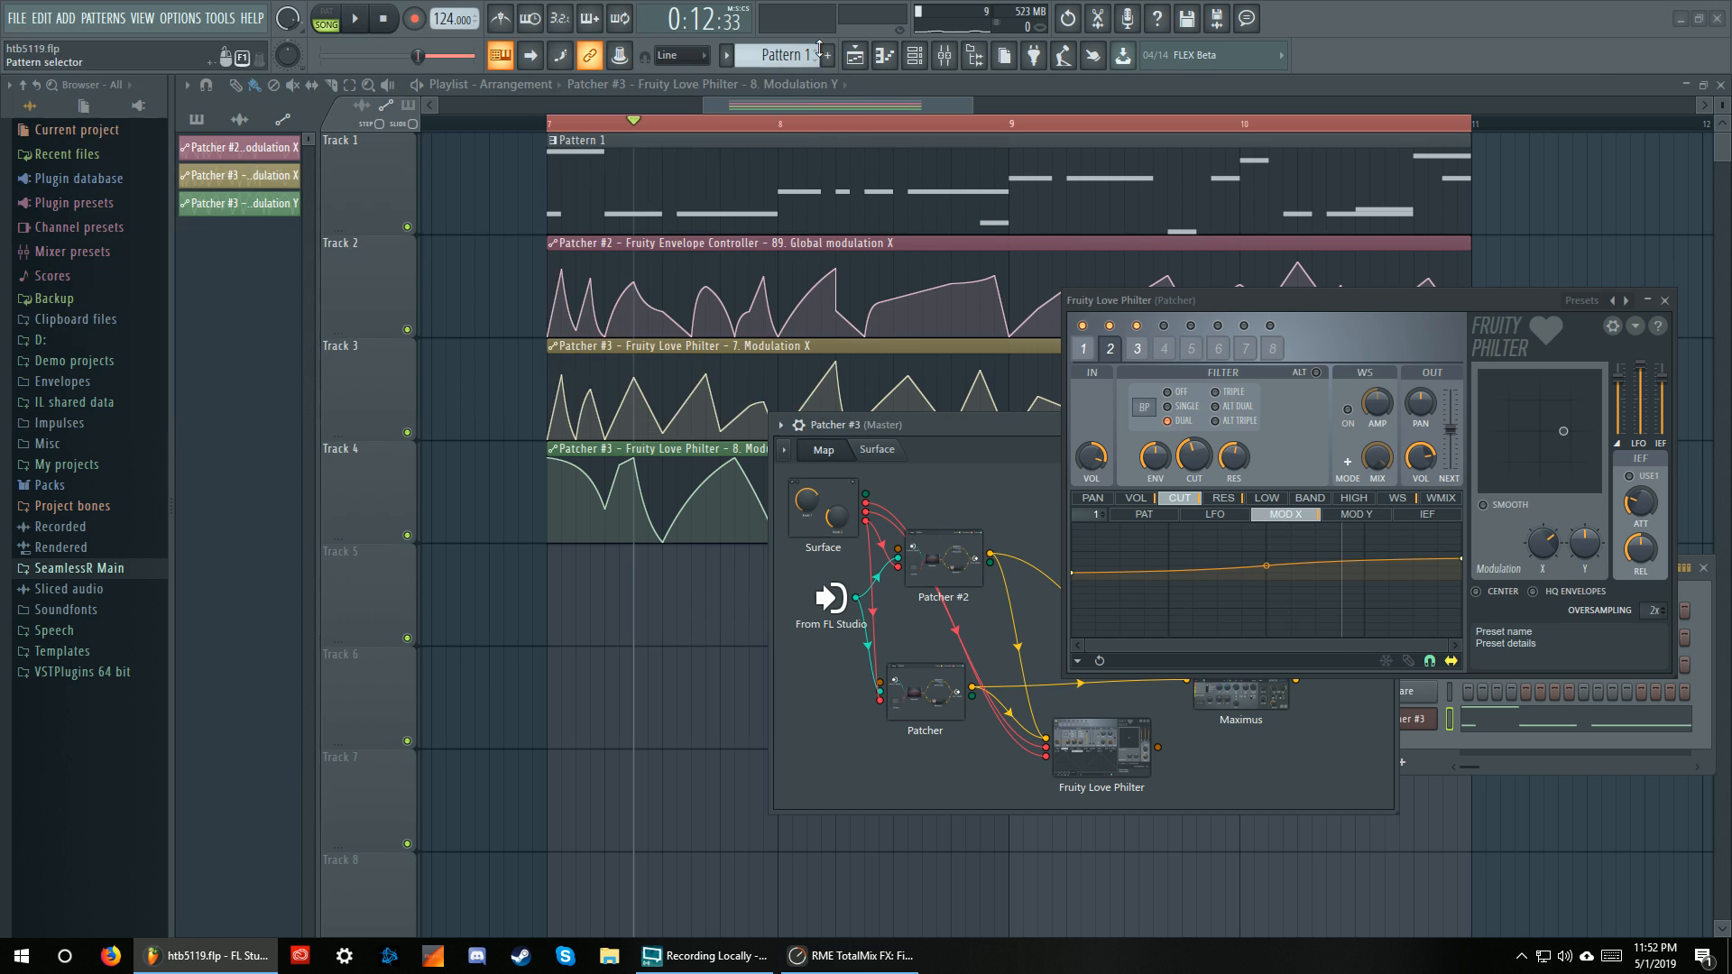
Bring the Patcher #2 map back into view and check the pitch settings of its VFX Level Scaler
{"action": "double_click", "coordinate": [949, 577]}
{"action": "left_click_drag", "start_coordinate": [949, 749], "coordinate": [908, 384]}
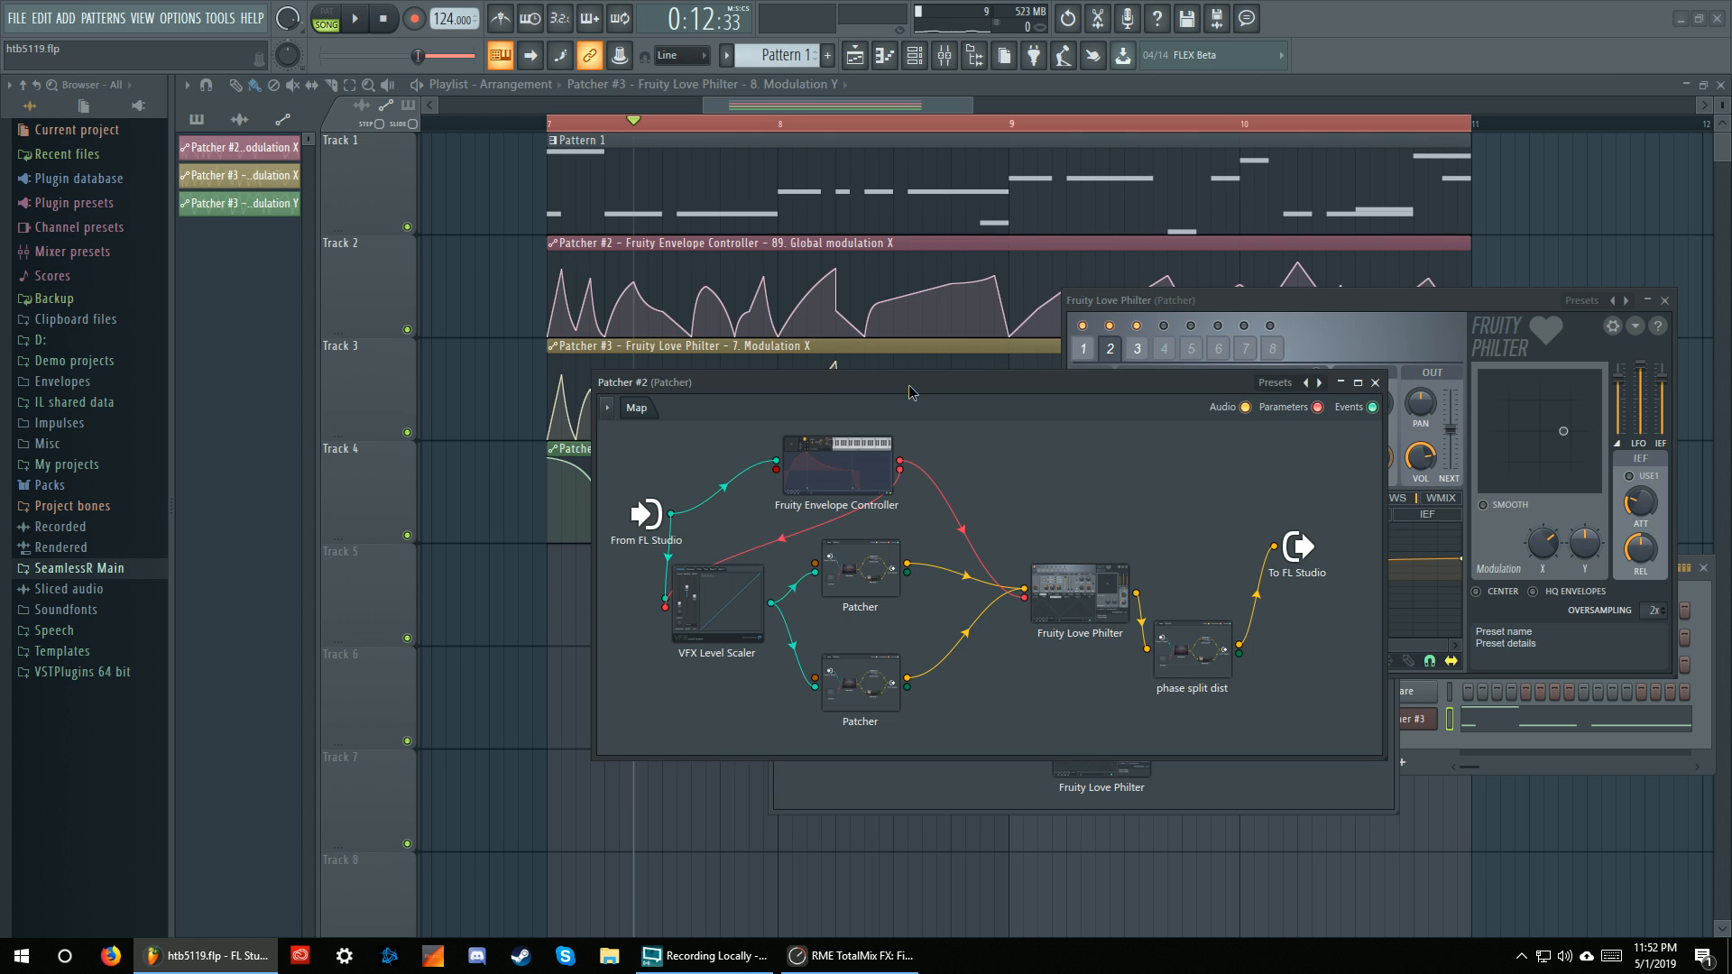
{"action": "left_click_drag", "start_coordinate": [908, 384], "coordinate": [931, 346]}
{"action": "left_click", "coordinate": [735, 584]}
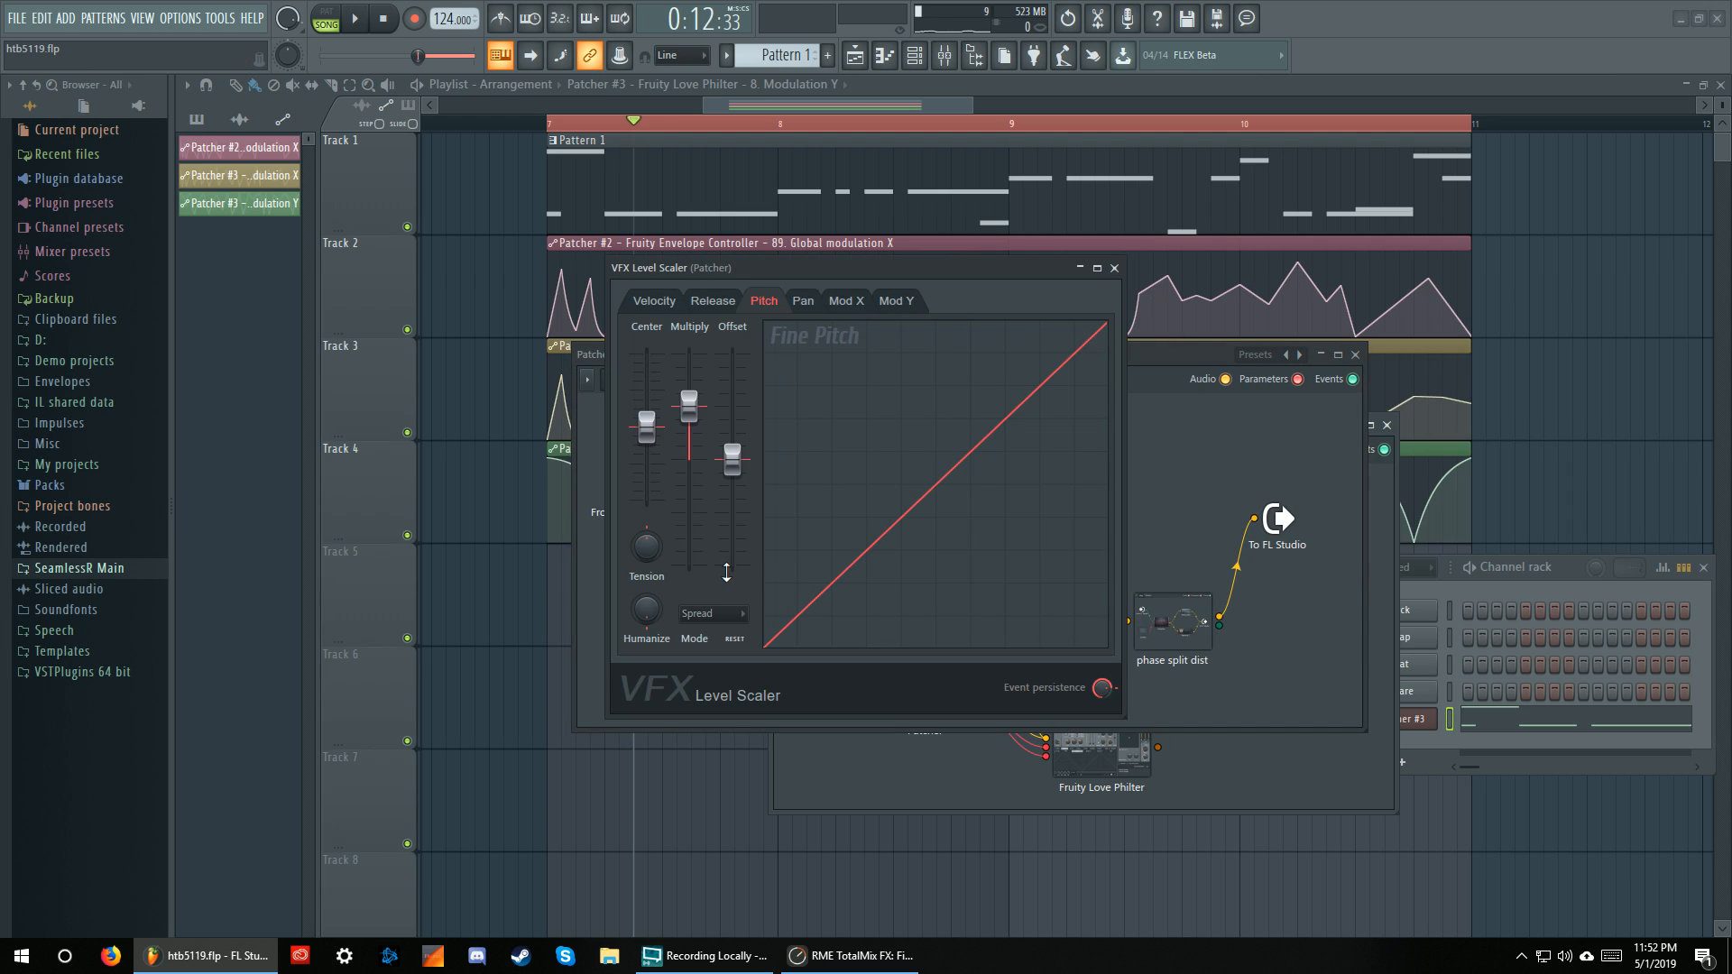
{"action": "left_click", "coordinate": [1114, 268]}
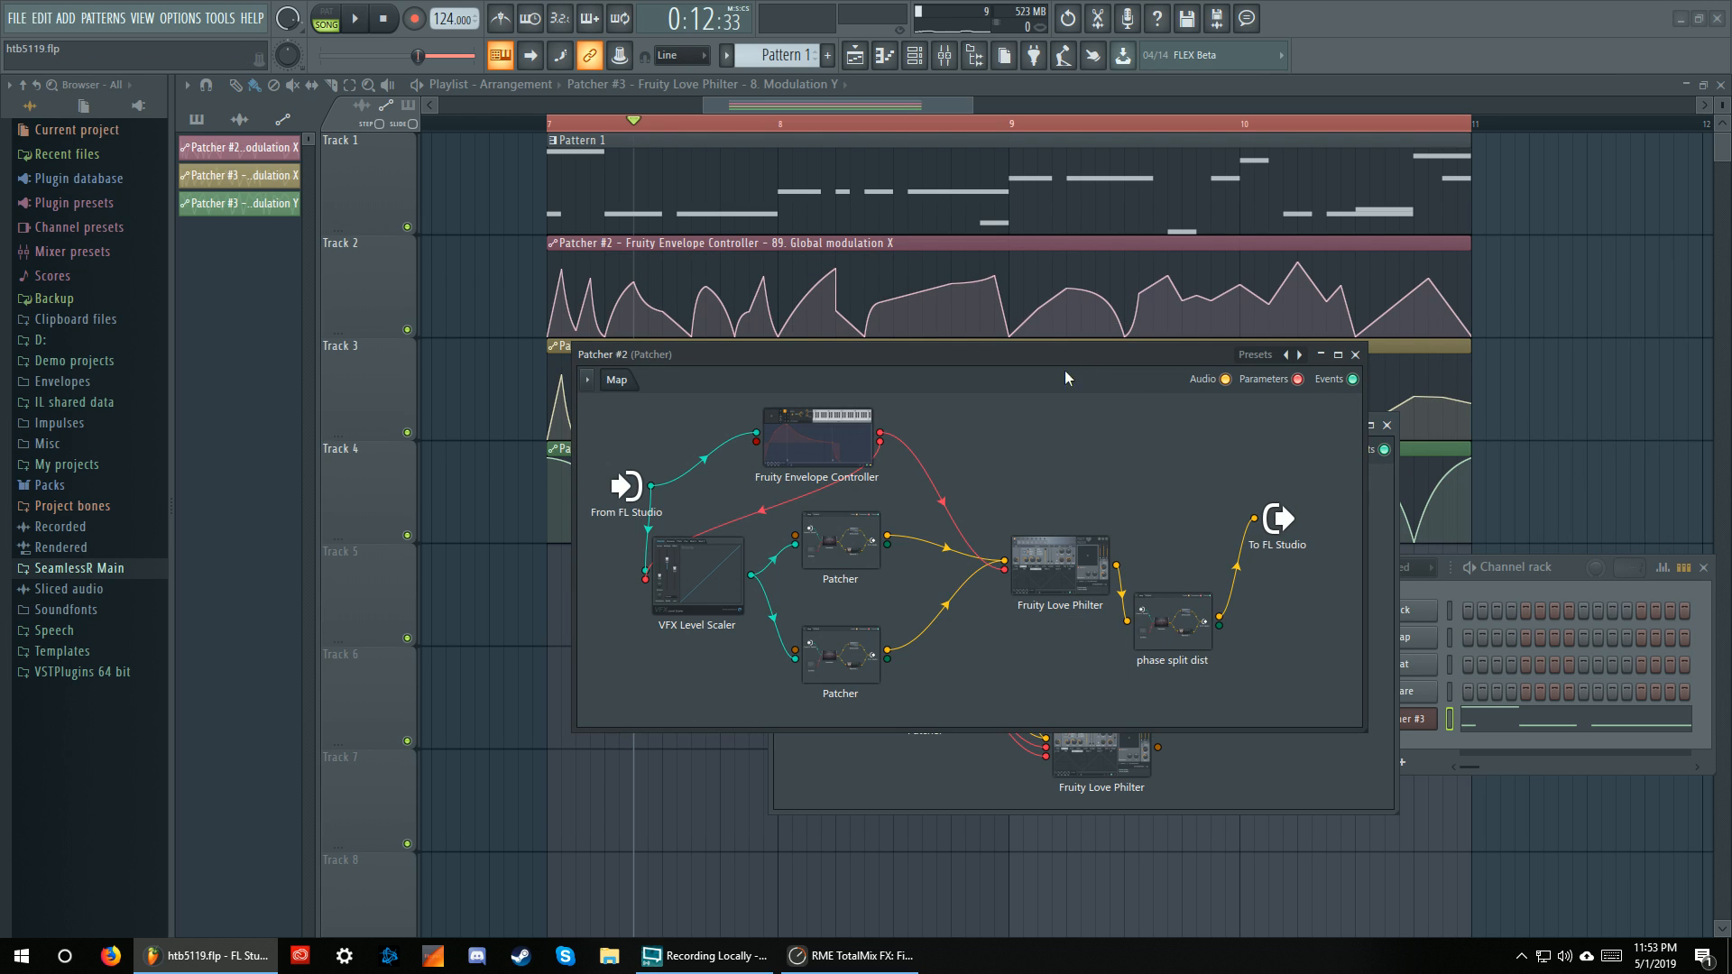
Open Sytrus inside a nested Patcher of Patcher #2, view operator 6's phase envelope, and close both windows
{"action": "left_click", "coordinate": [821, 526]}
{"action": "left_click", "coordinate": [848, 623]}
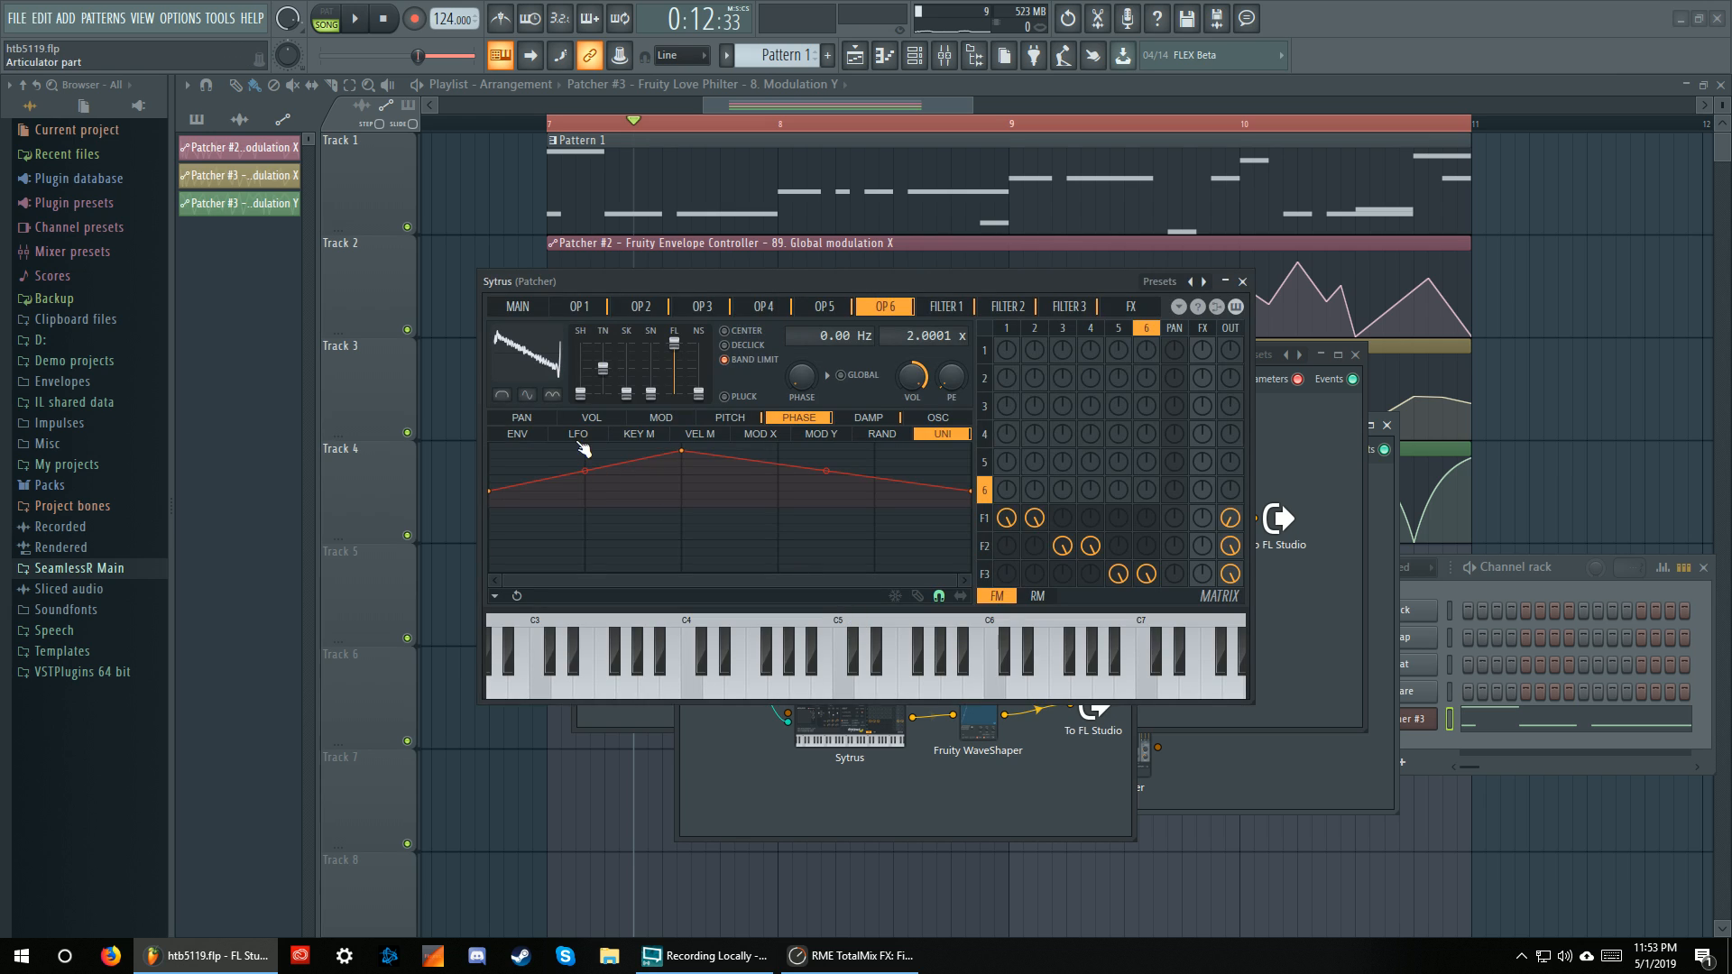
{"action": "left_click", "coordinate": [545, 421]}
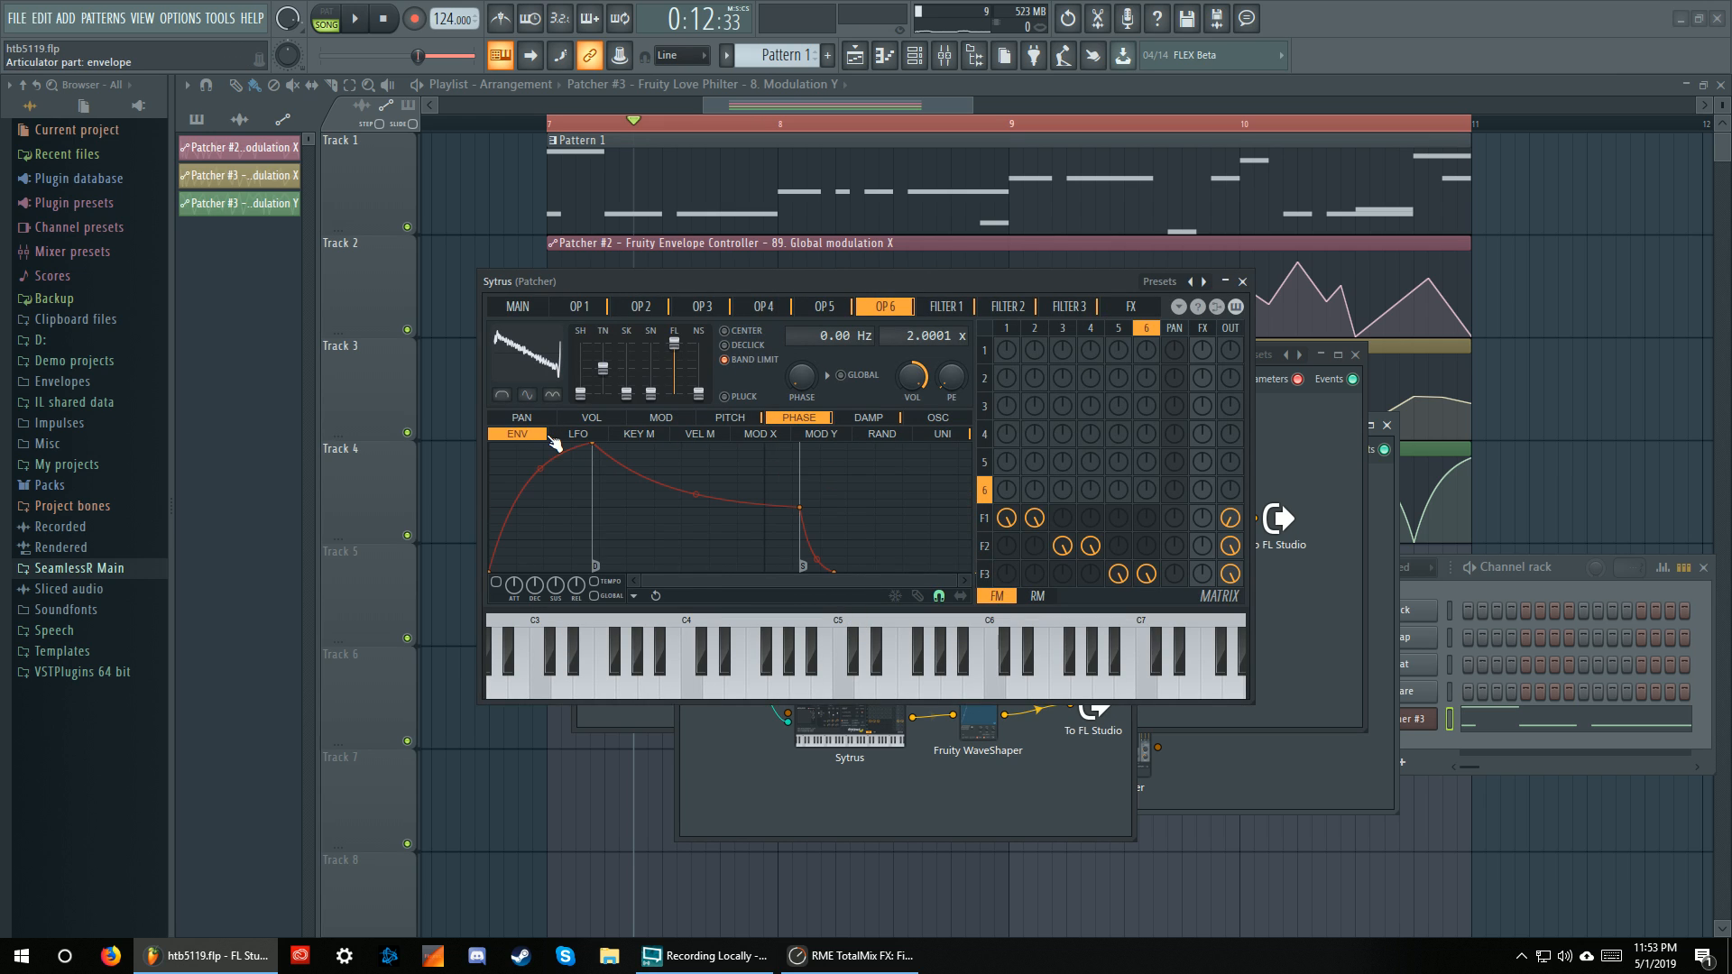
{"action": "left_click", "coordinate": [1242, 281]}
{"action": "left_click", "coordinate": [1123, 451]}
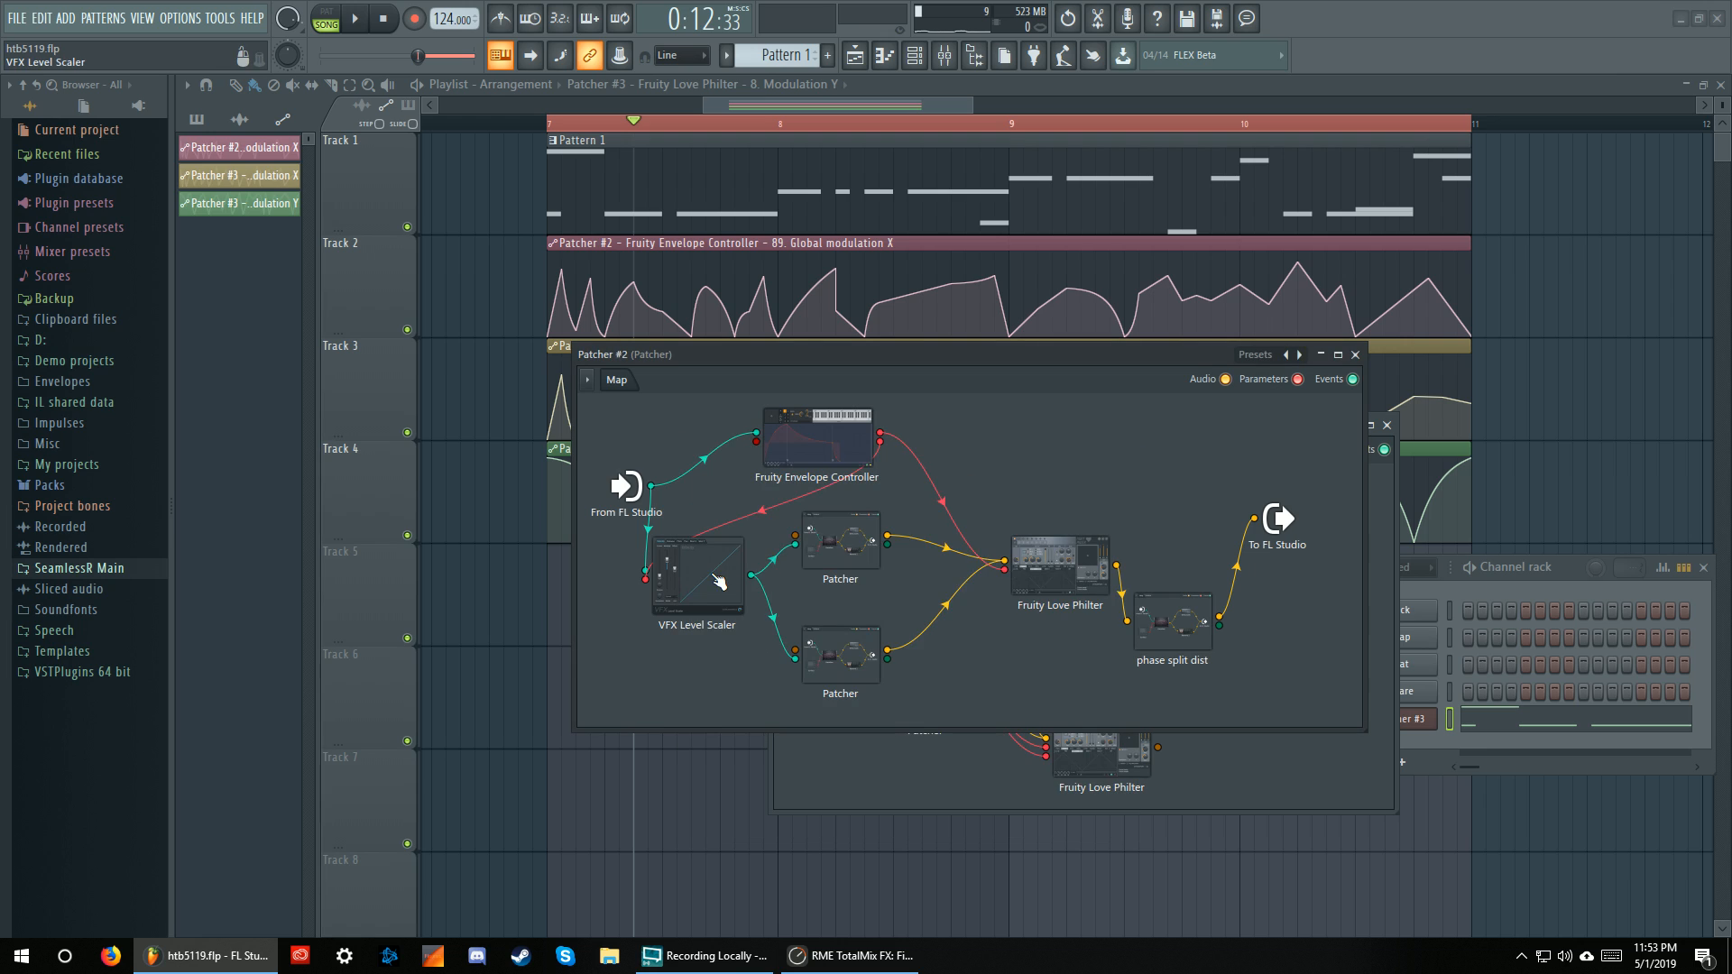
Nudge the VFX Level Scaler node in Patcher #2 and examine its fine pitch mapping again
{"action": "left_click_drag", "start_coordinate": [725, 582], "coordinate": [693, 583]}
{"action": "double_click", "coordinate": [694, 583]}
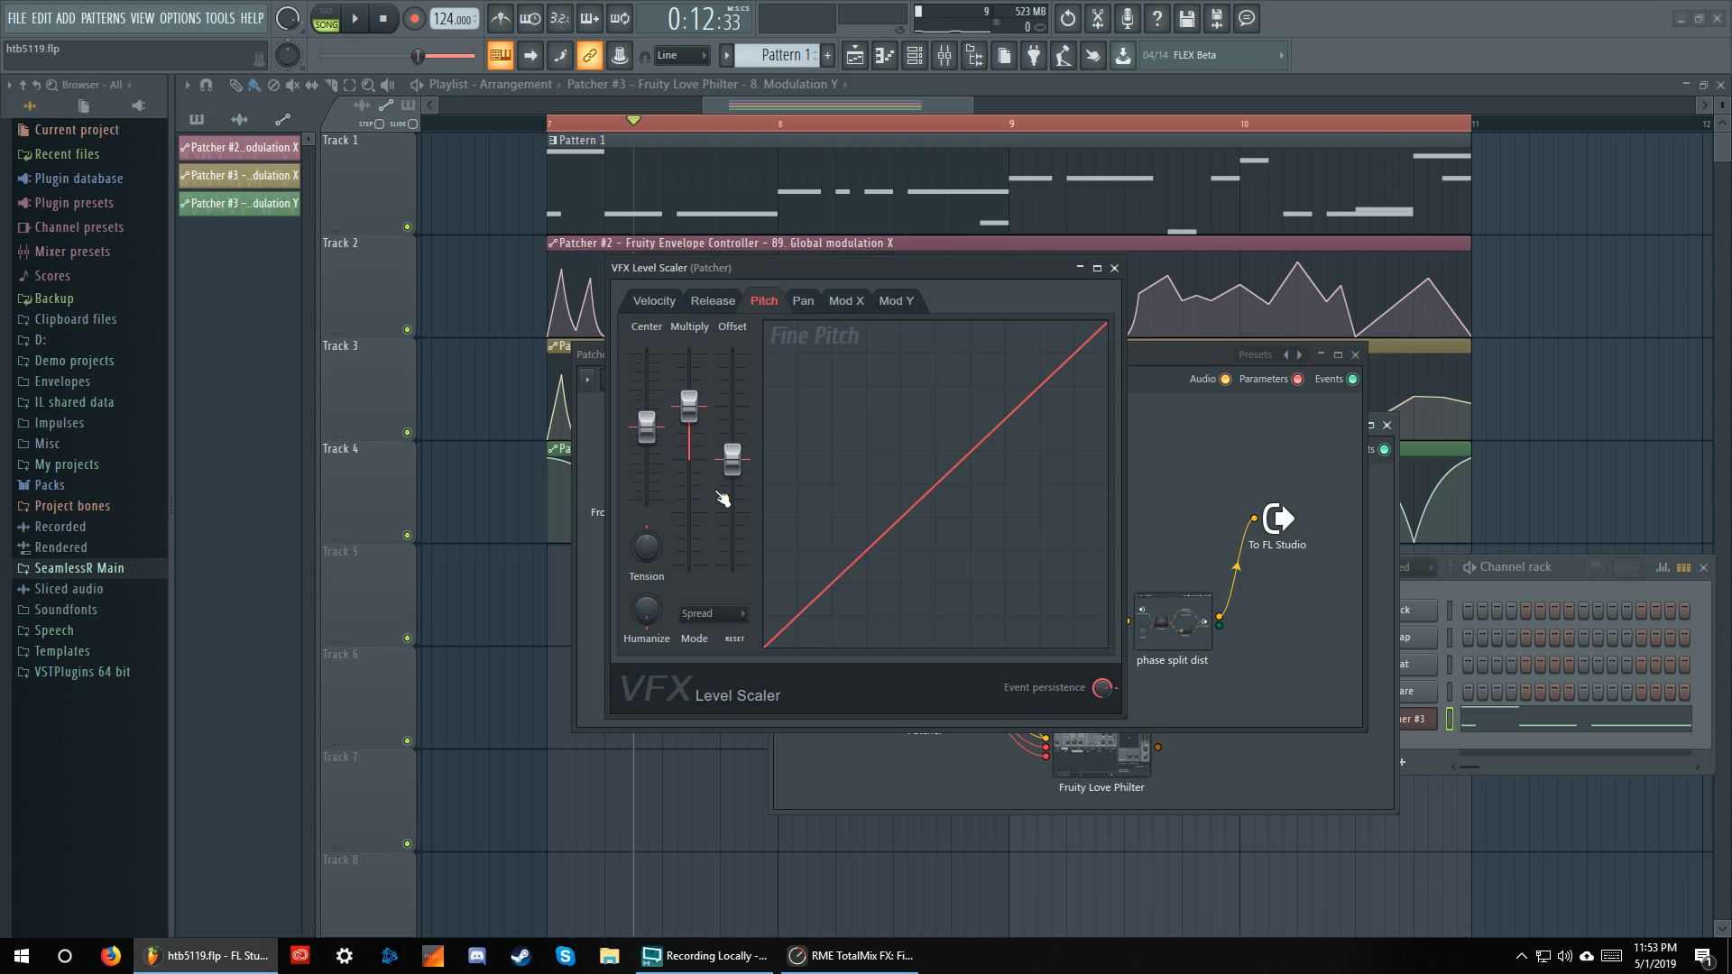
{"action": "left_click", "coordinate": [1114, 267]}
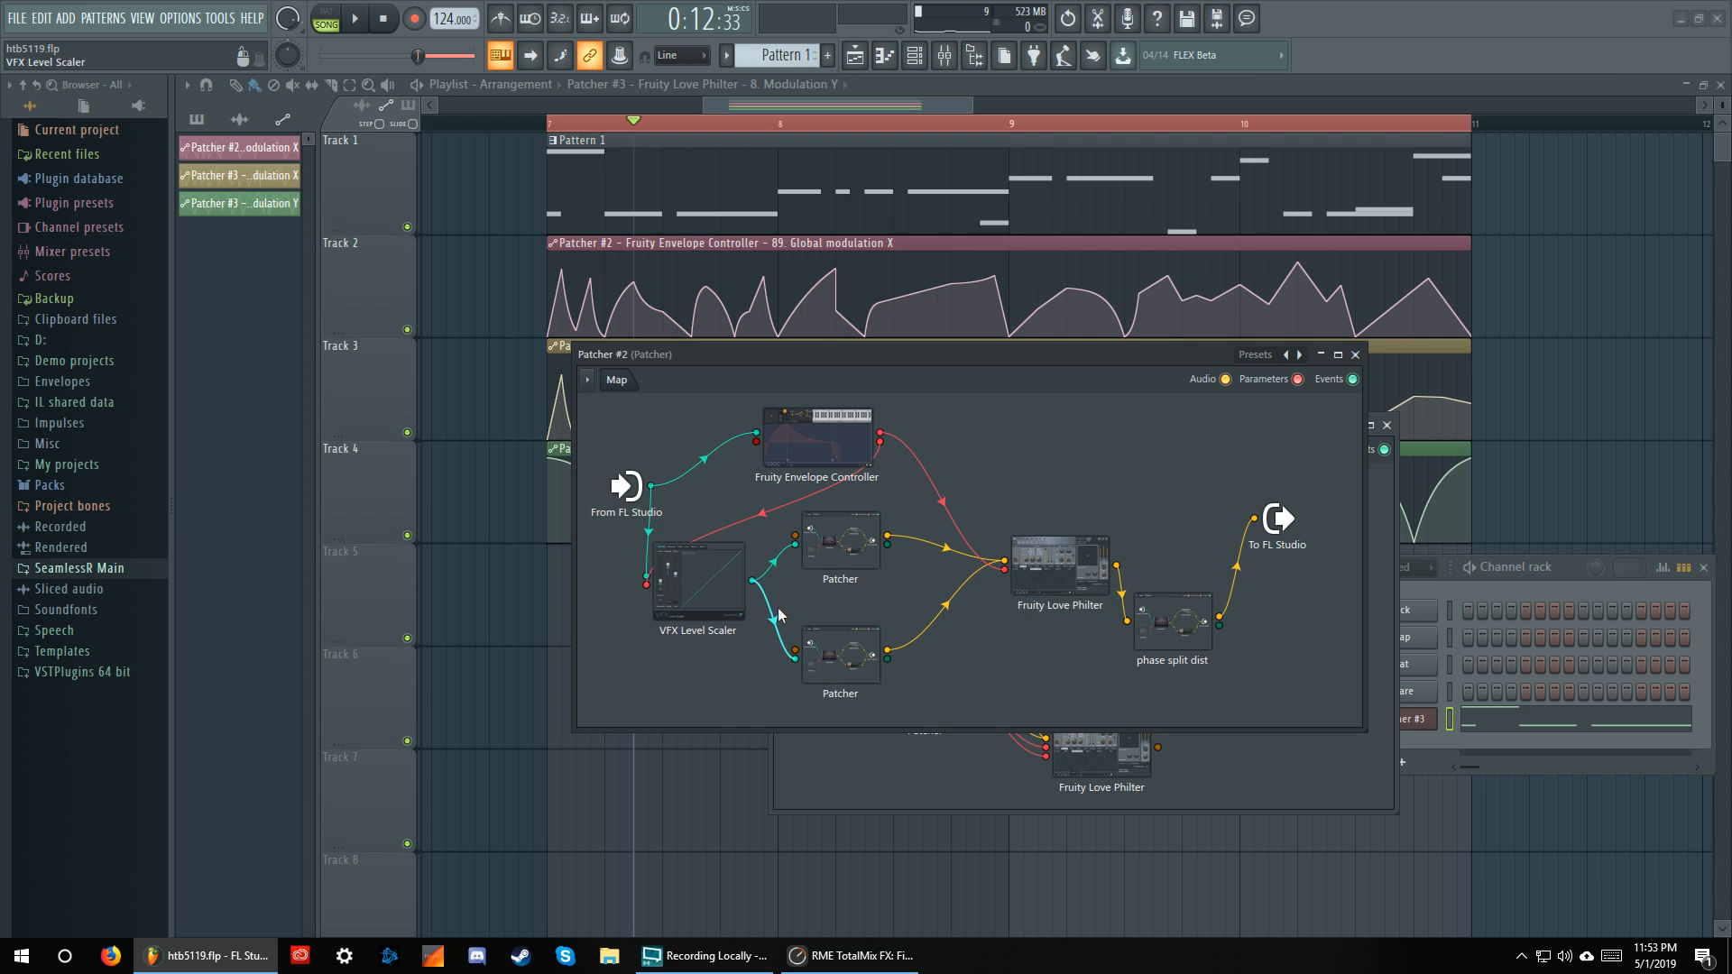
Move the Patcher #2 window aside and open the map of the second Patcher in Patcher #3
{"action": "left_click_drag", "start_coordinate": [909, 357], "coordinate": [1190, 148]}
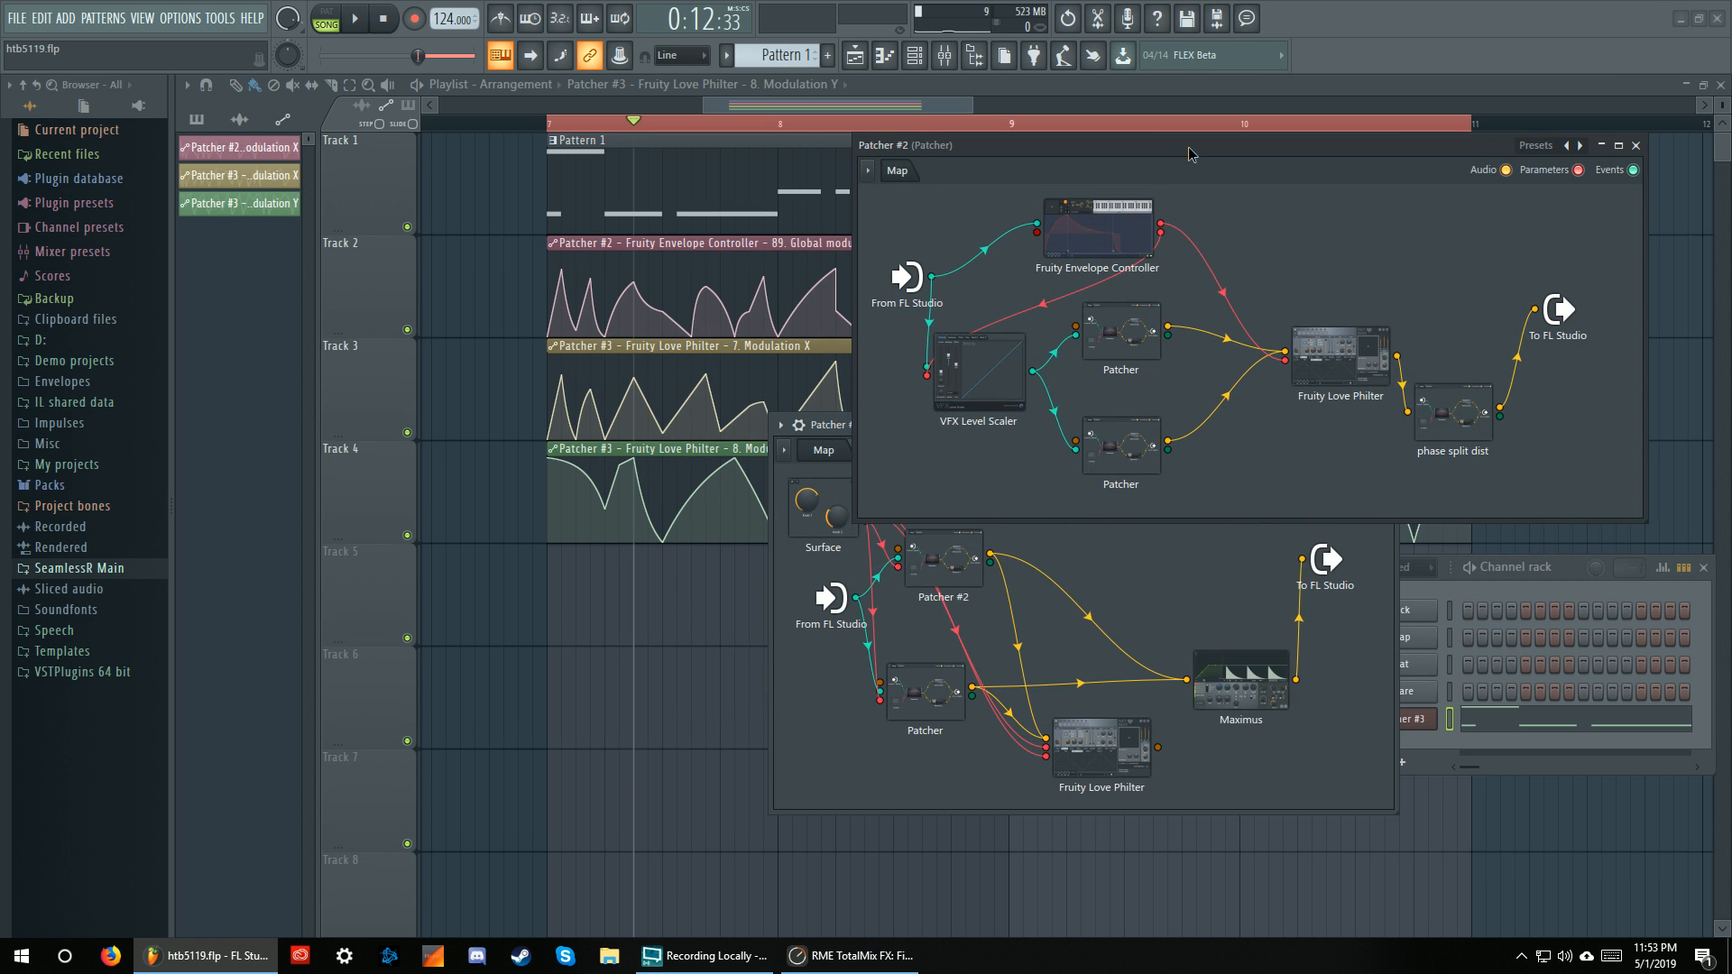
{"action": "left_click", "coordinate": [951, 683]}
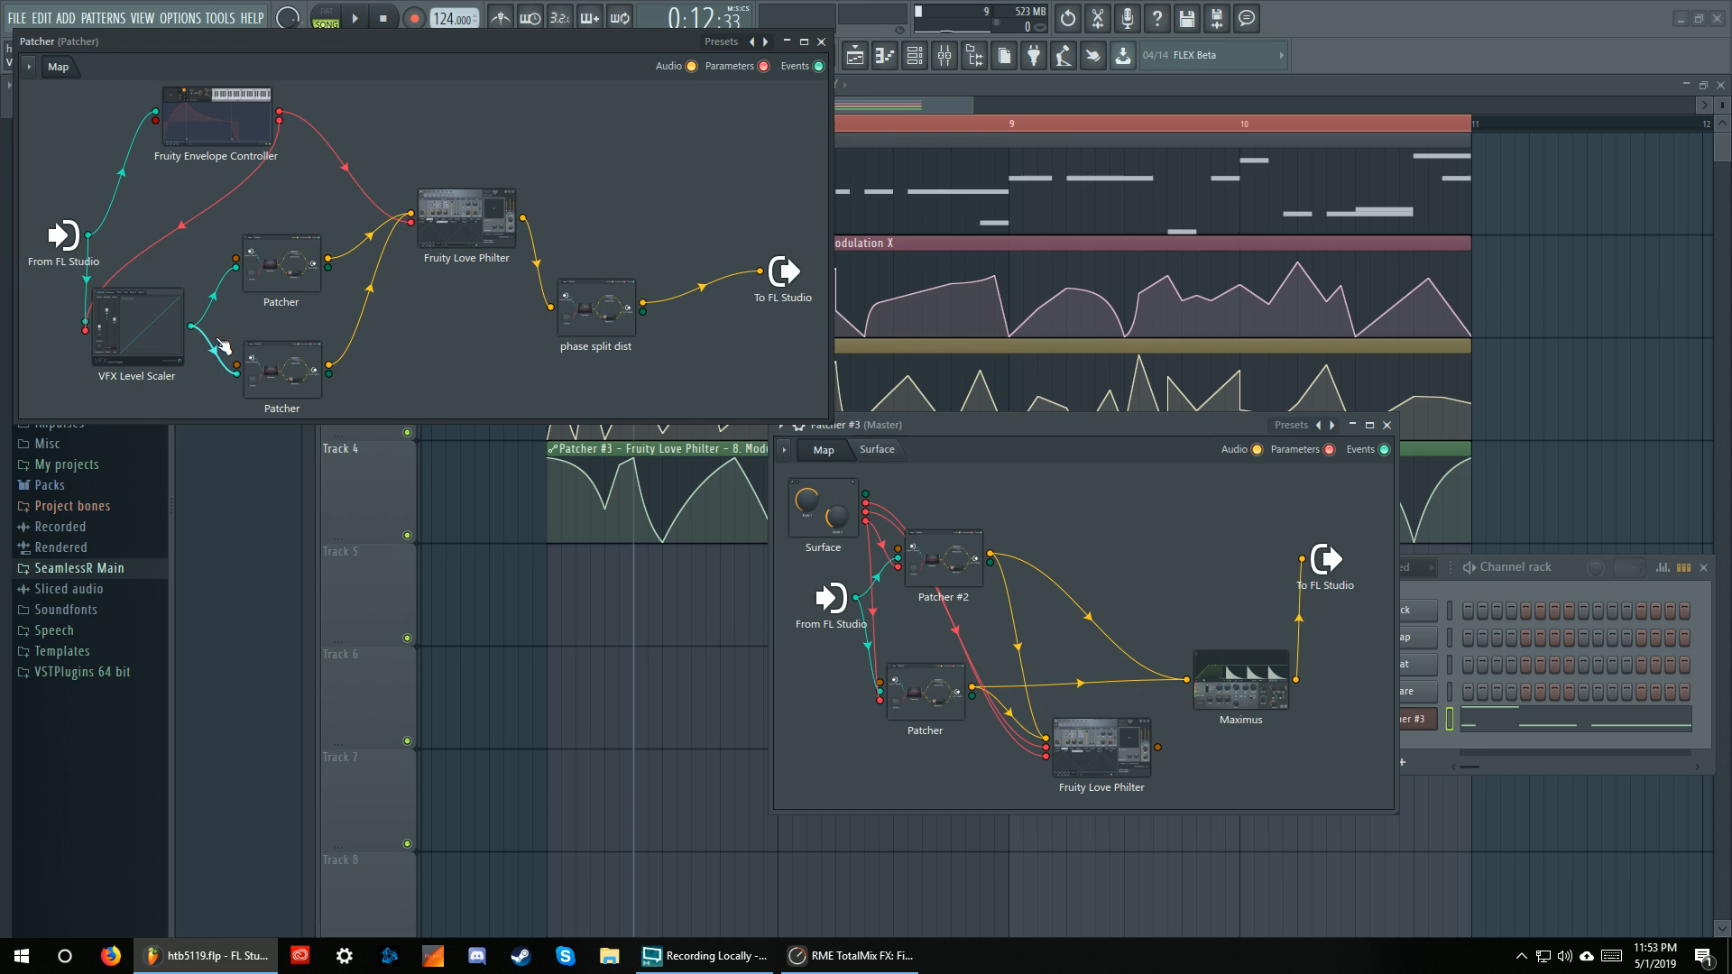
Check the nested Patcher's VFX Level Scaler pitch settings and its Fruity Envelope Controller's envelope in an enlarged window, closing both
{"action": "left_click", "coordinate": [143, 336]}
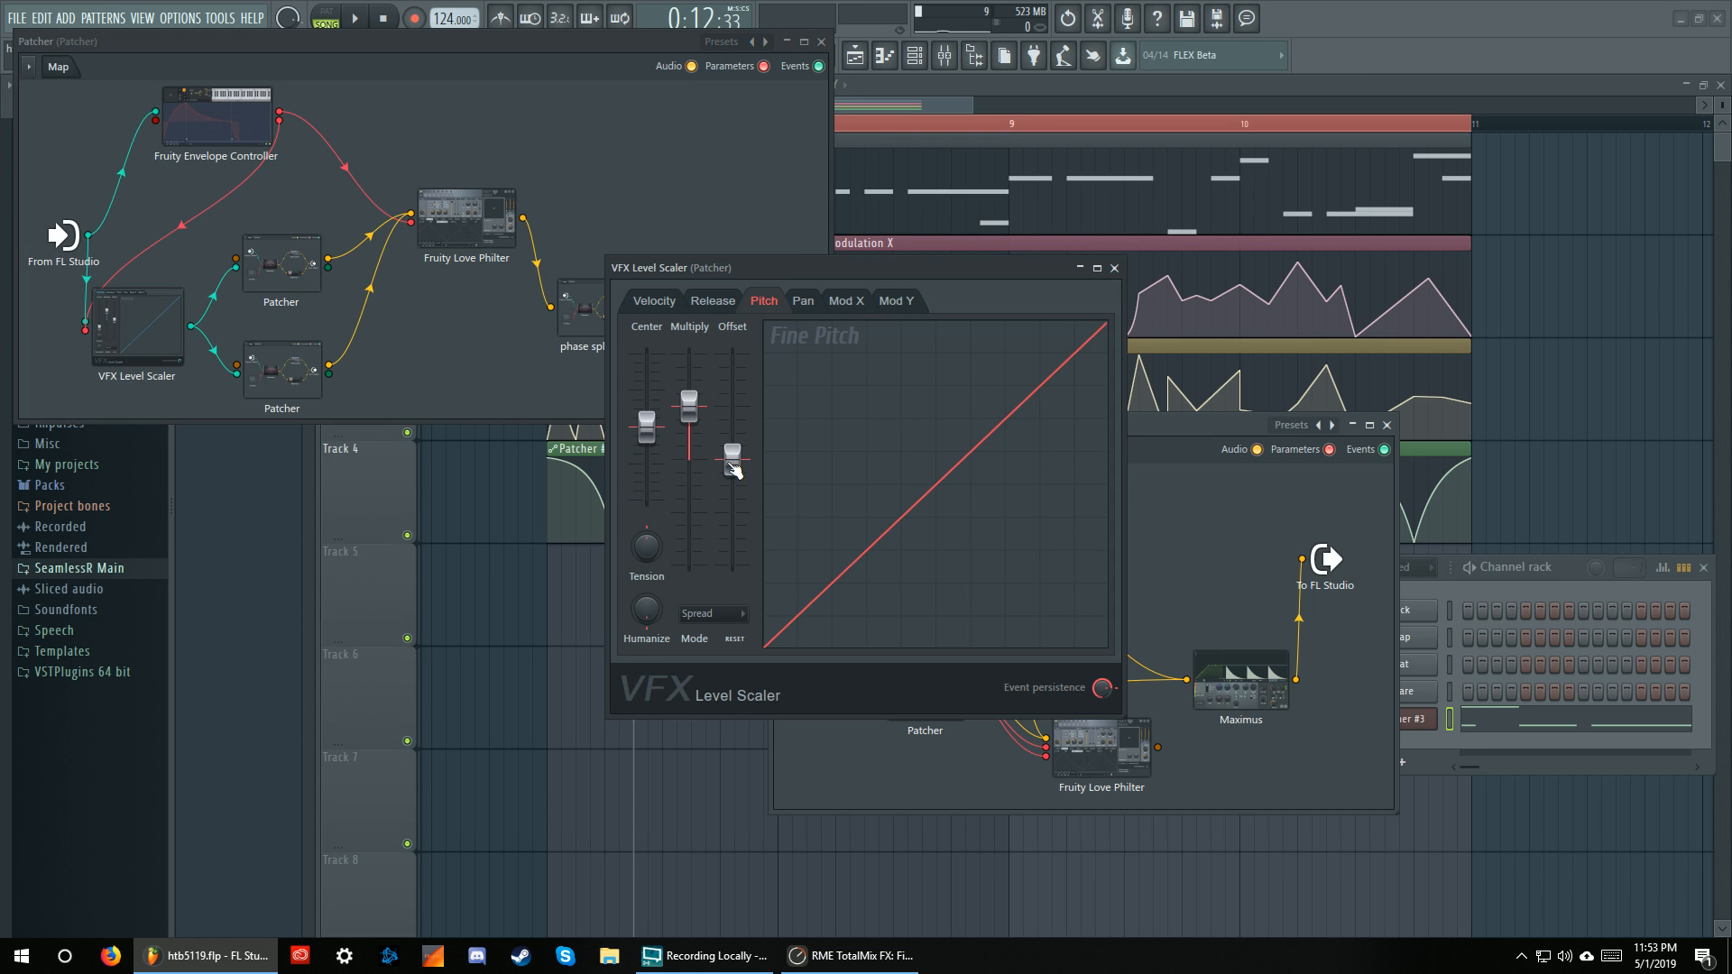
{"action": "left_click", "coordinate": [1114, 268]}
{"action": "double_click", "coordinate": [227, 137]}
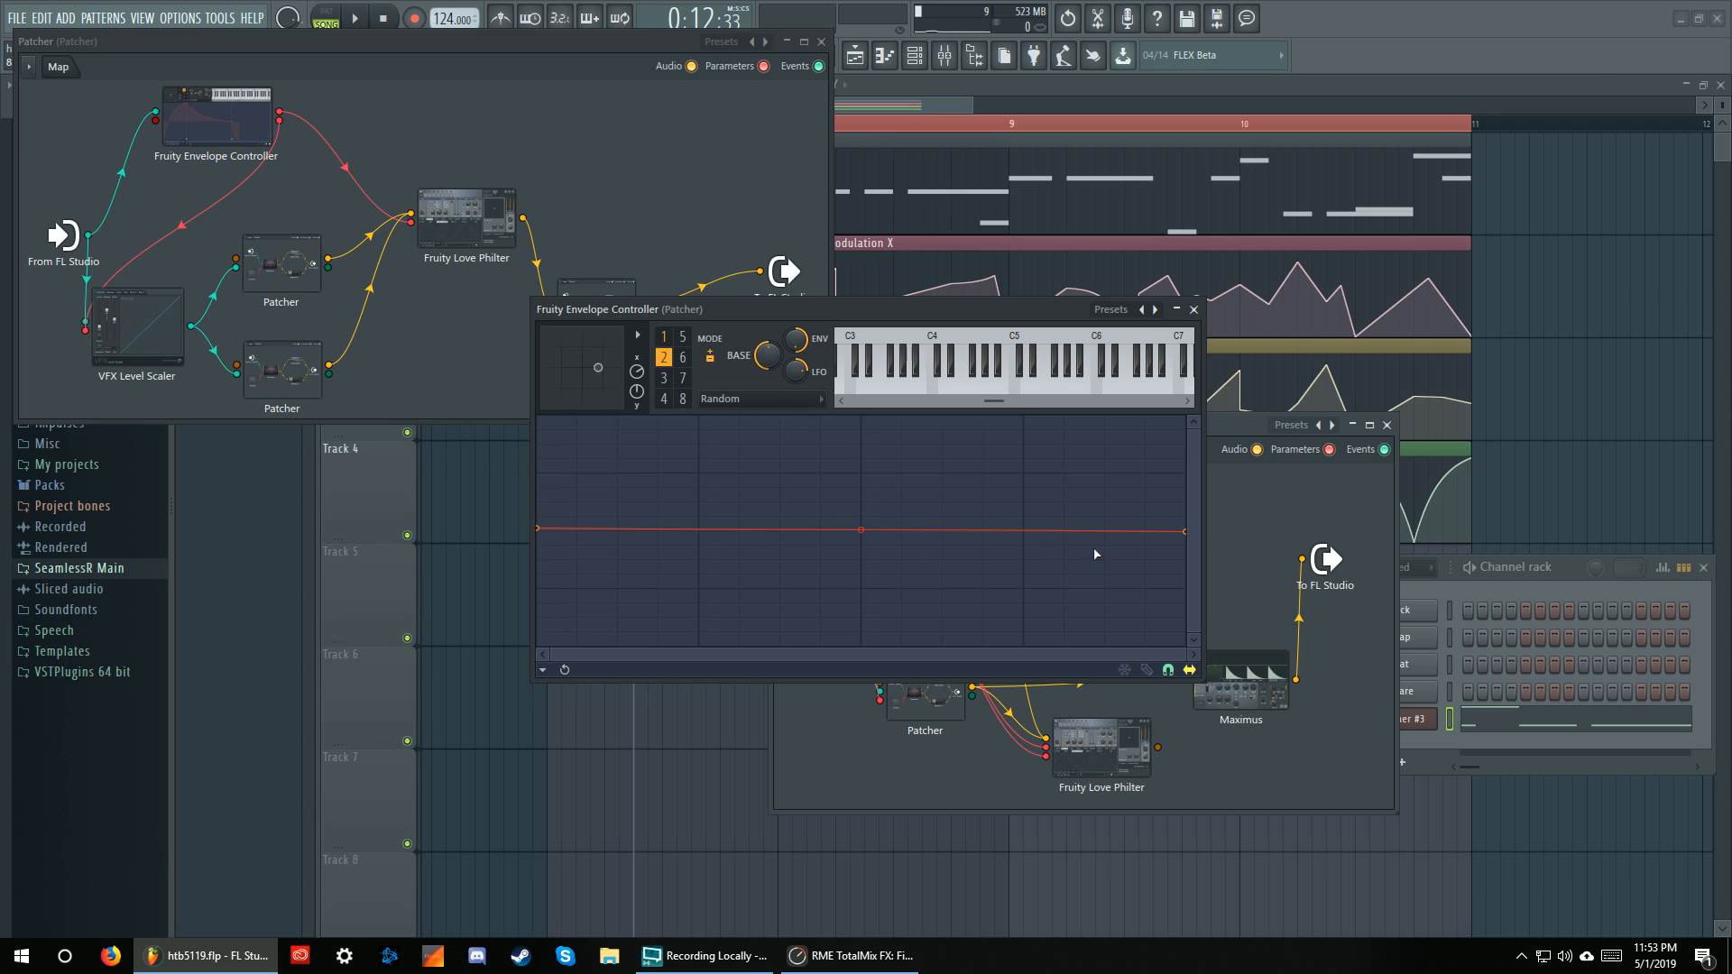
{"action": "left_click_drag", "start_coordinate": [1203, 681], "coordinate": [1528, 883]}
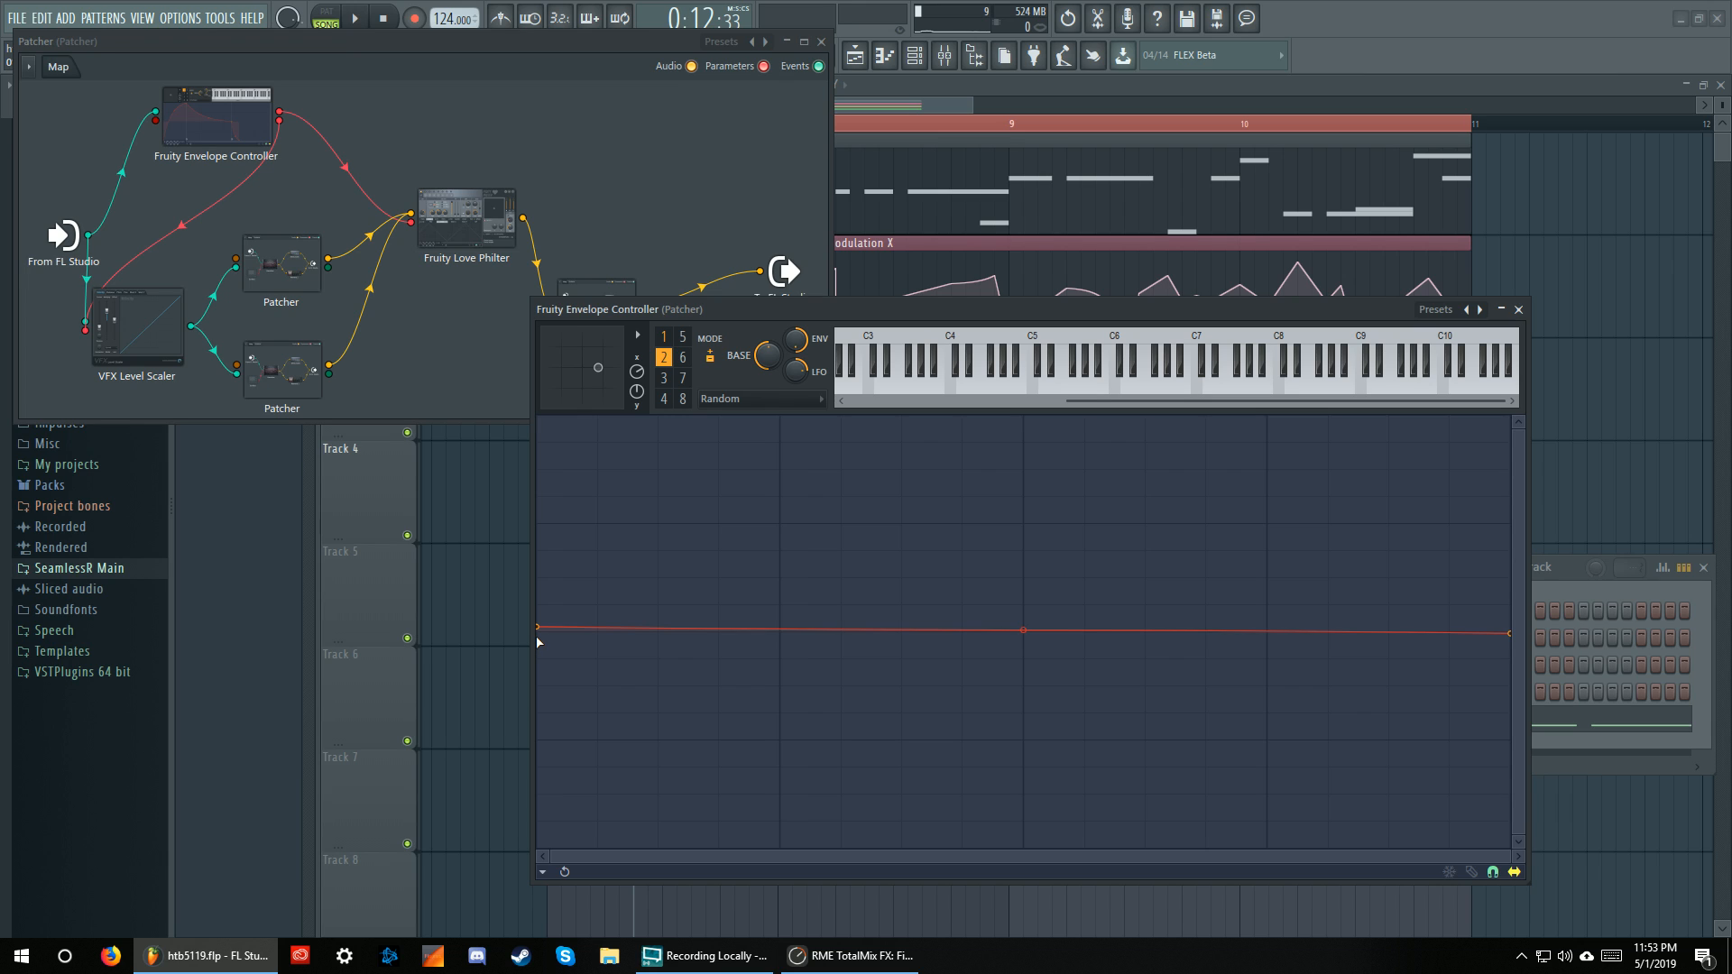
{"action": "left_click", "coordinate": [1519, 309]}
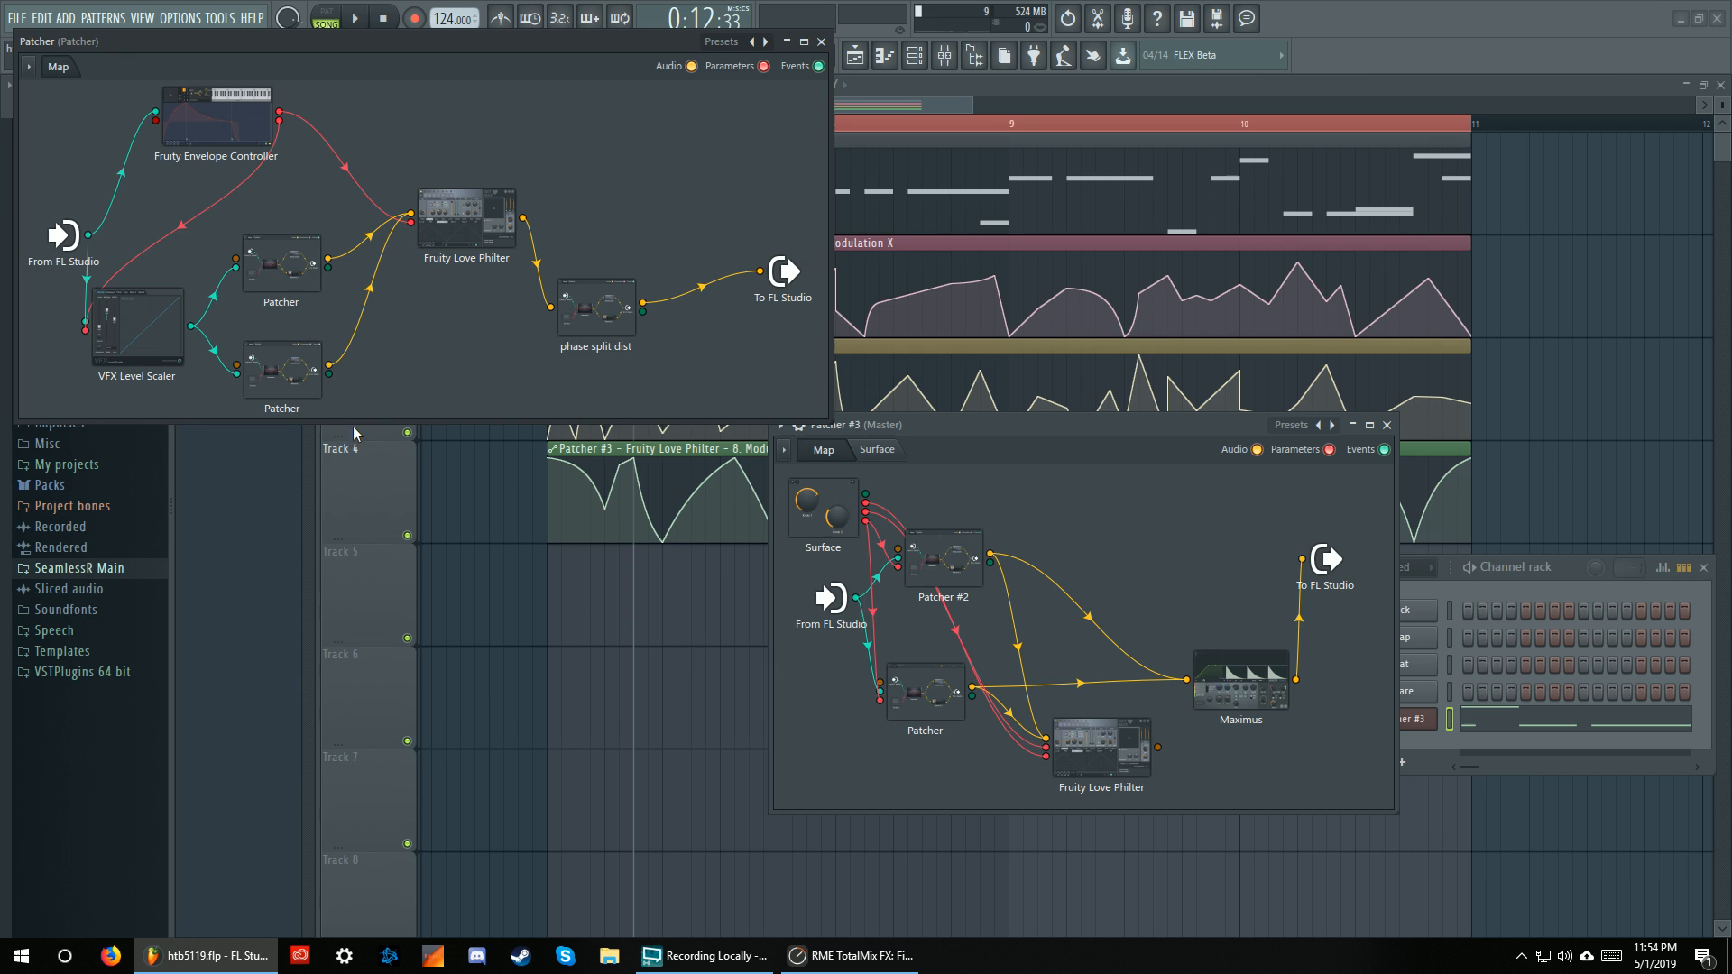
Open Patcher #2's map, view its Fruity Envelope Controller's envelope for comparison, and close both windows
{"action": "left_click", "coordinate": [945, 692]}
{"action": "left_click", "coordinate": [946, 566]}
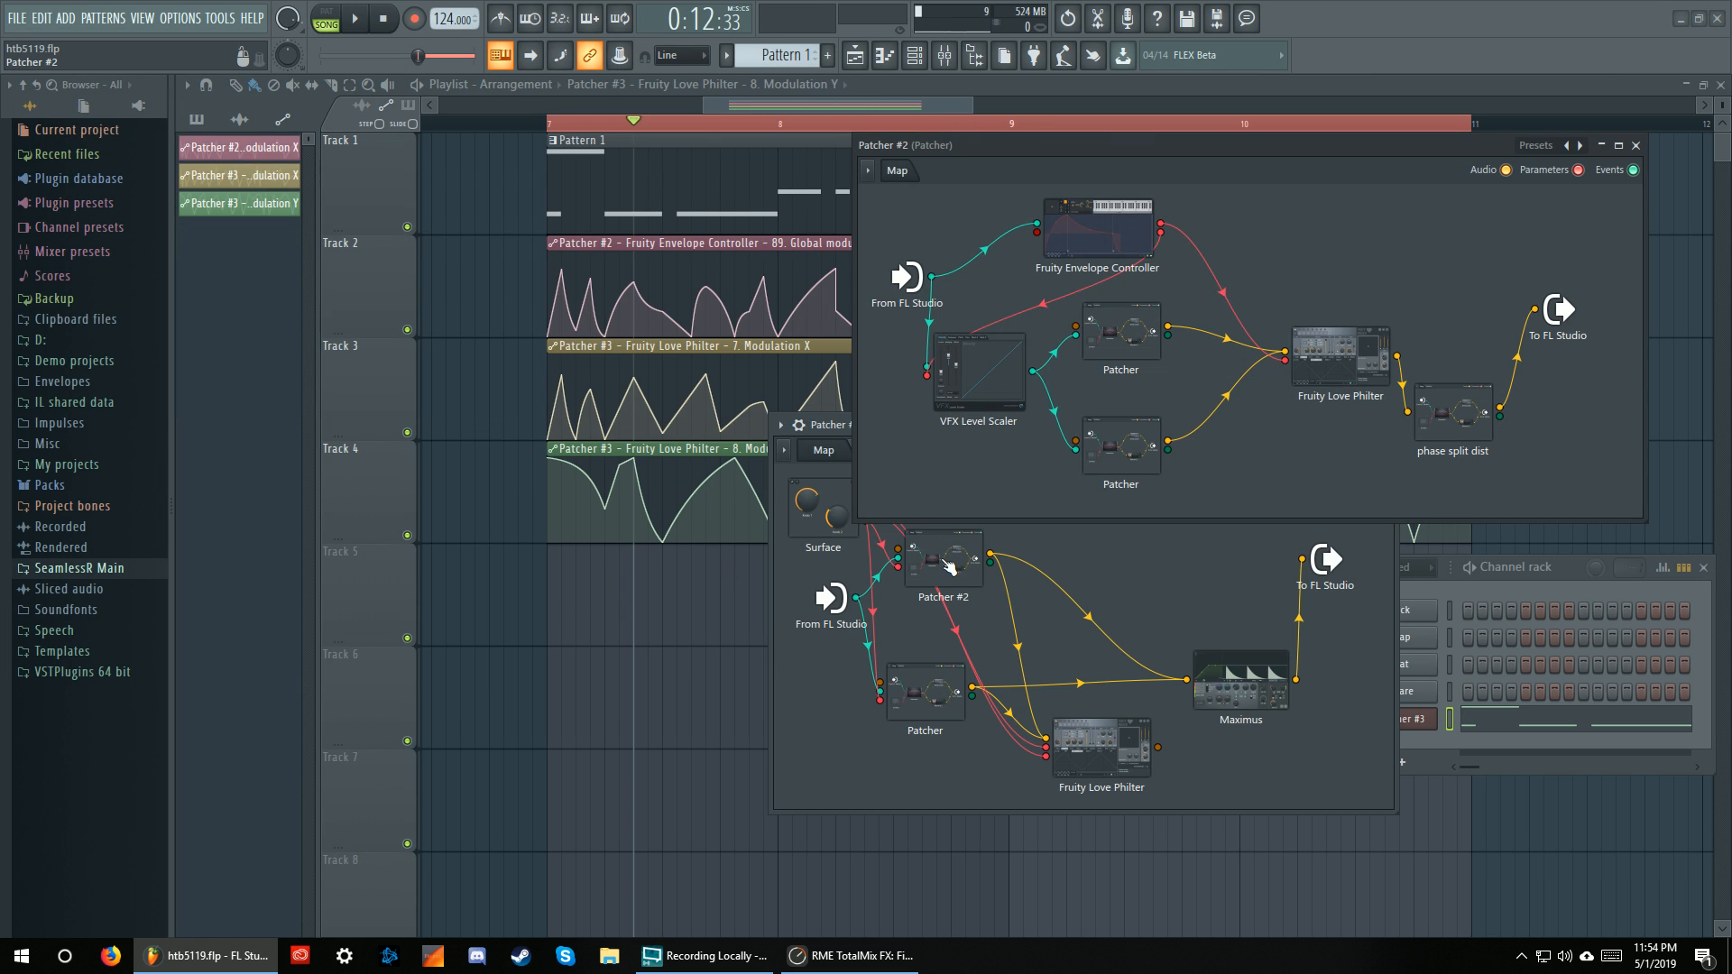
{"action": "left_click", "coordinate": [1096, 227]}
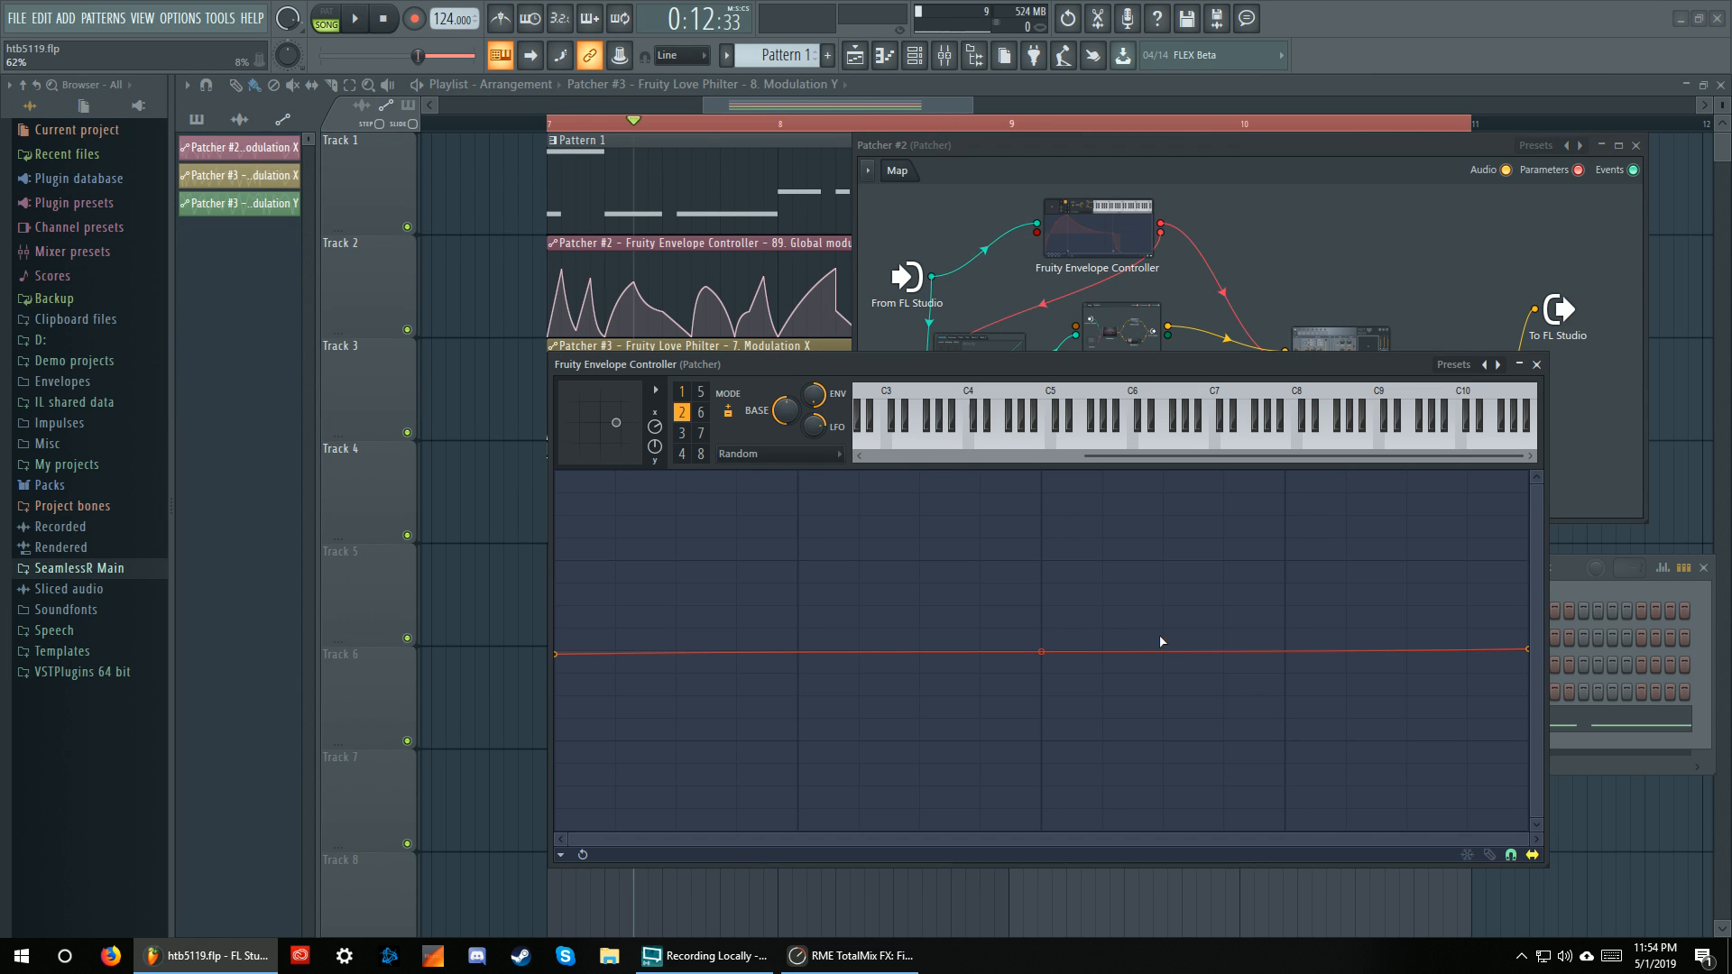
{"action": "left_click", "coordinate": [1536, 365]}
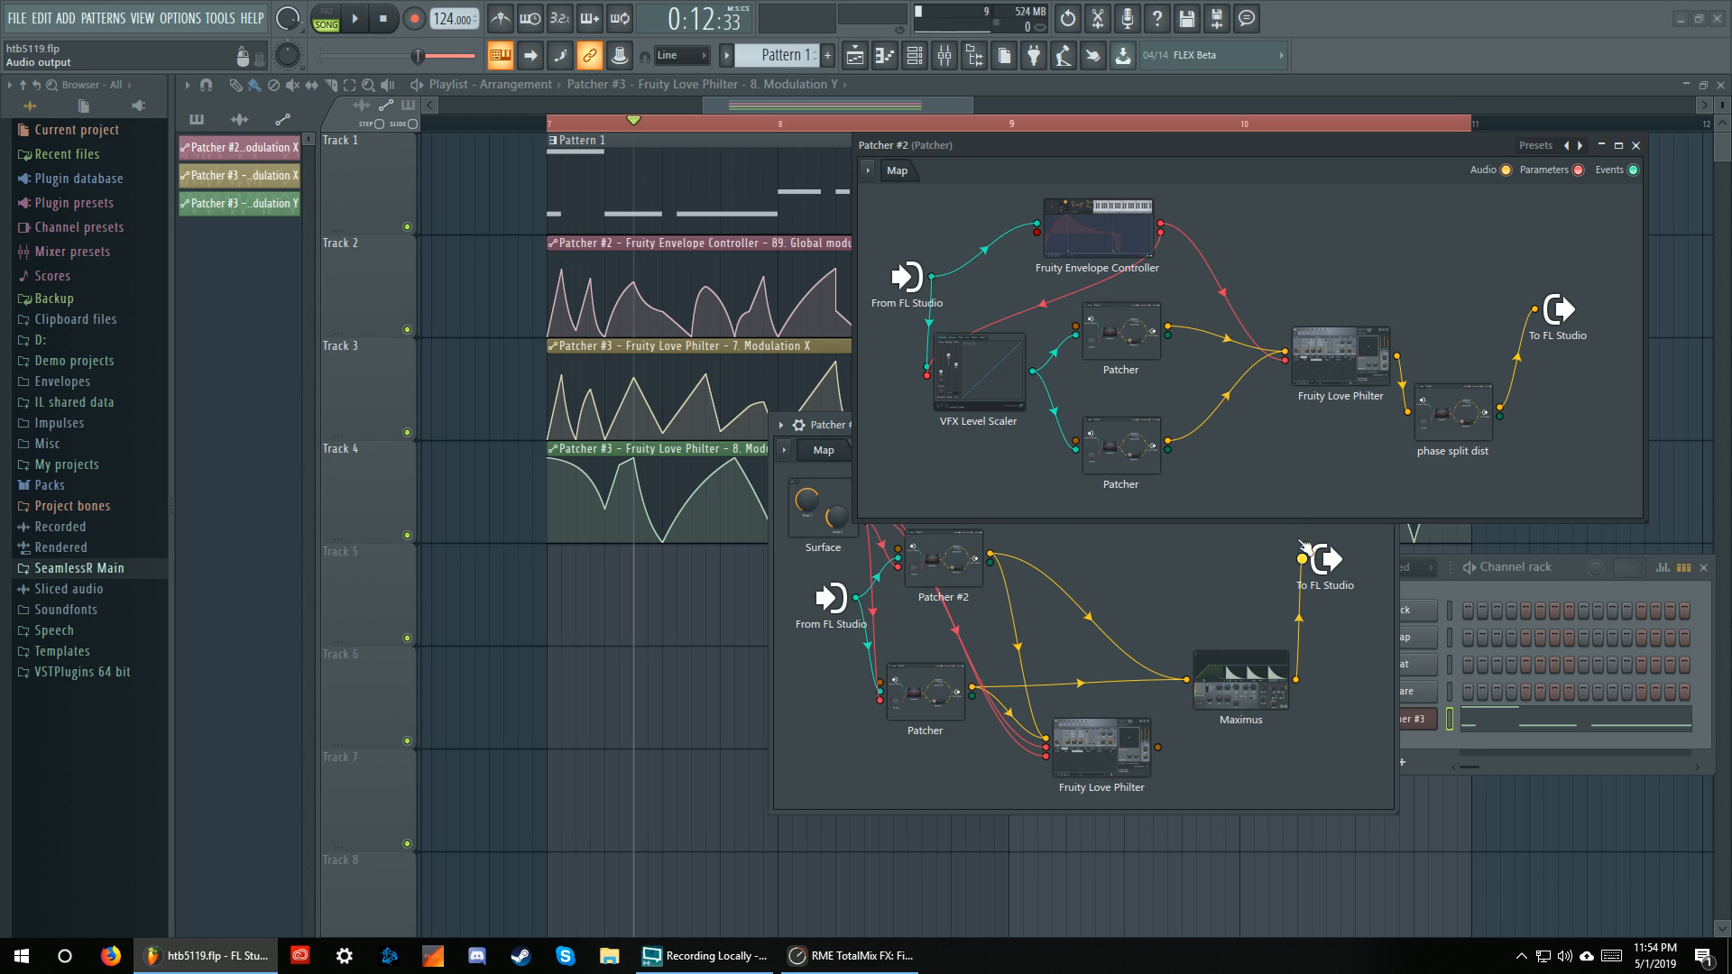
{"action": "left_click", "coordinate": [1636, 145]}
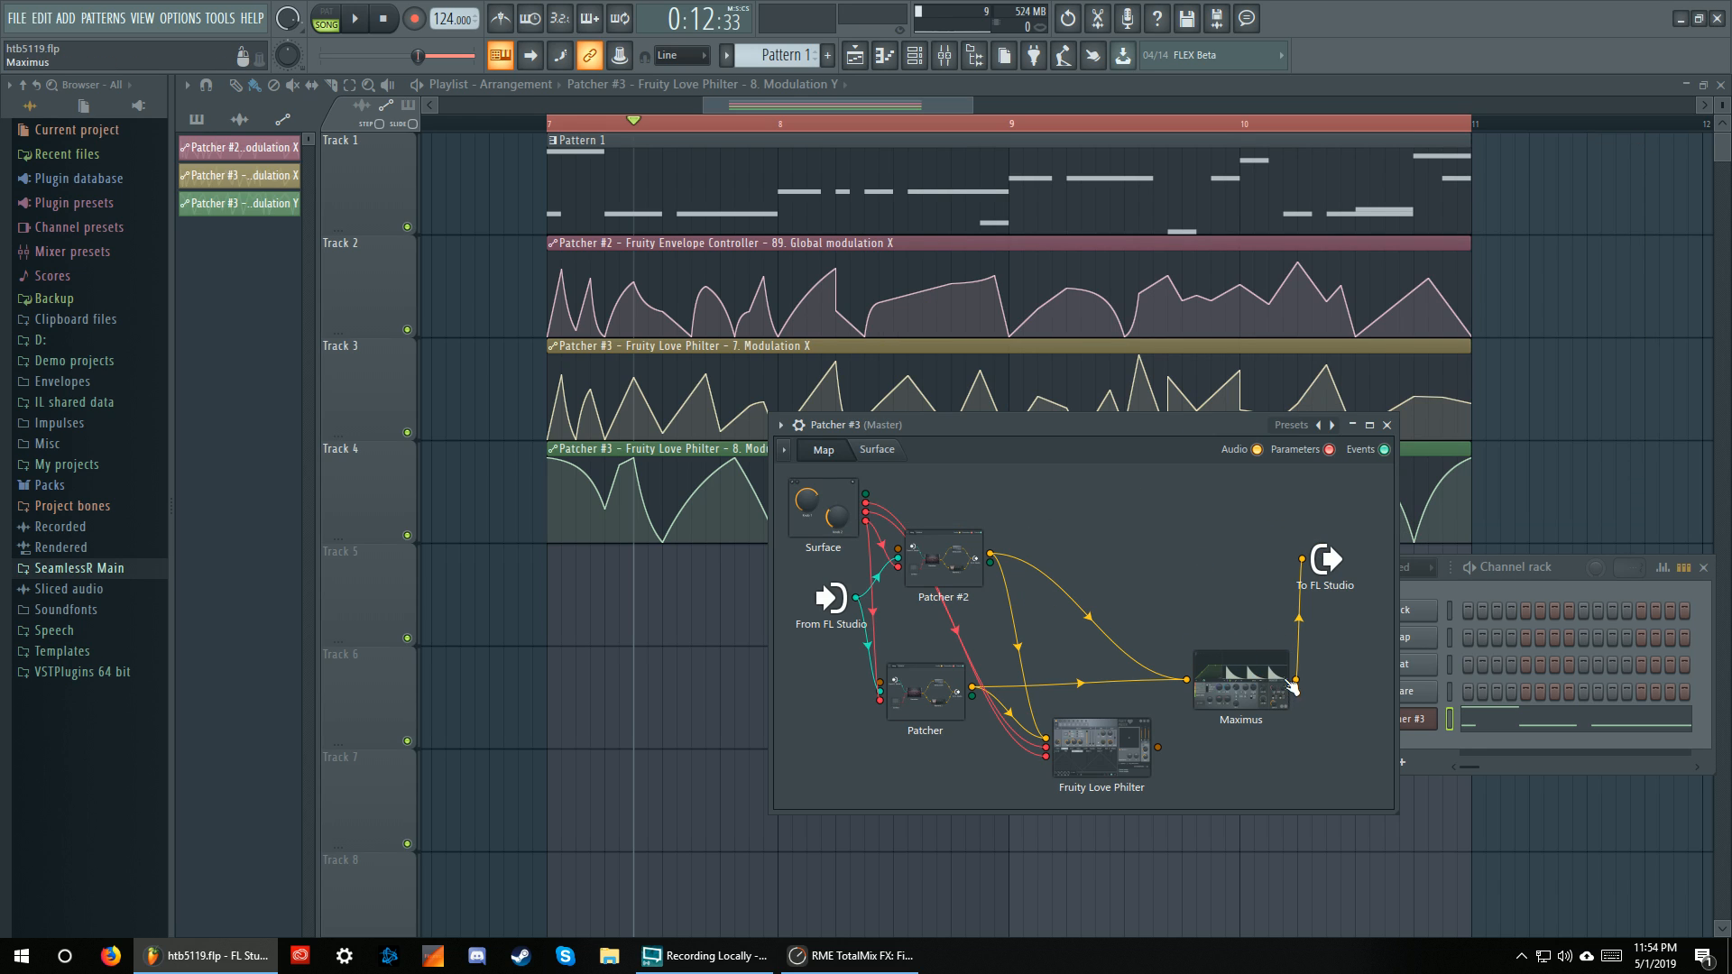
Move the Maximus node up in Patcher #3 and view the cutoff Mod X envelopes of filter units 1 to 3 in Patcher #2's Fruity Love Philter
{"action": "left_click_drag", "start_coordinate": [1241, 681], "coordinate": [1202, 622]}
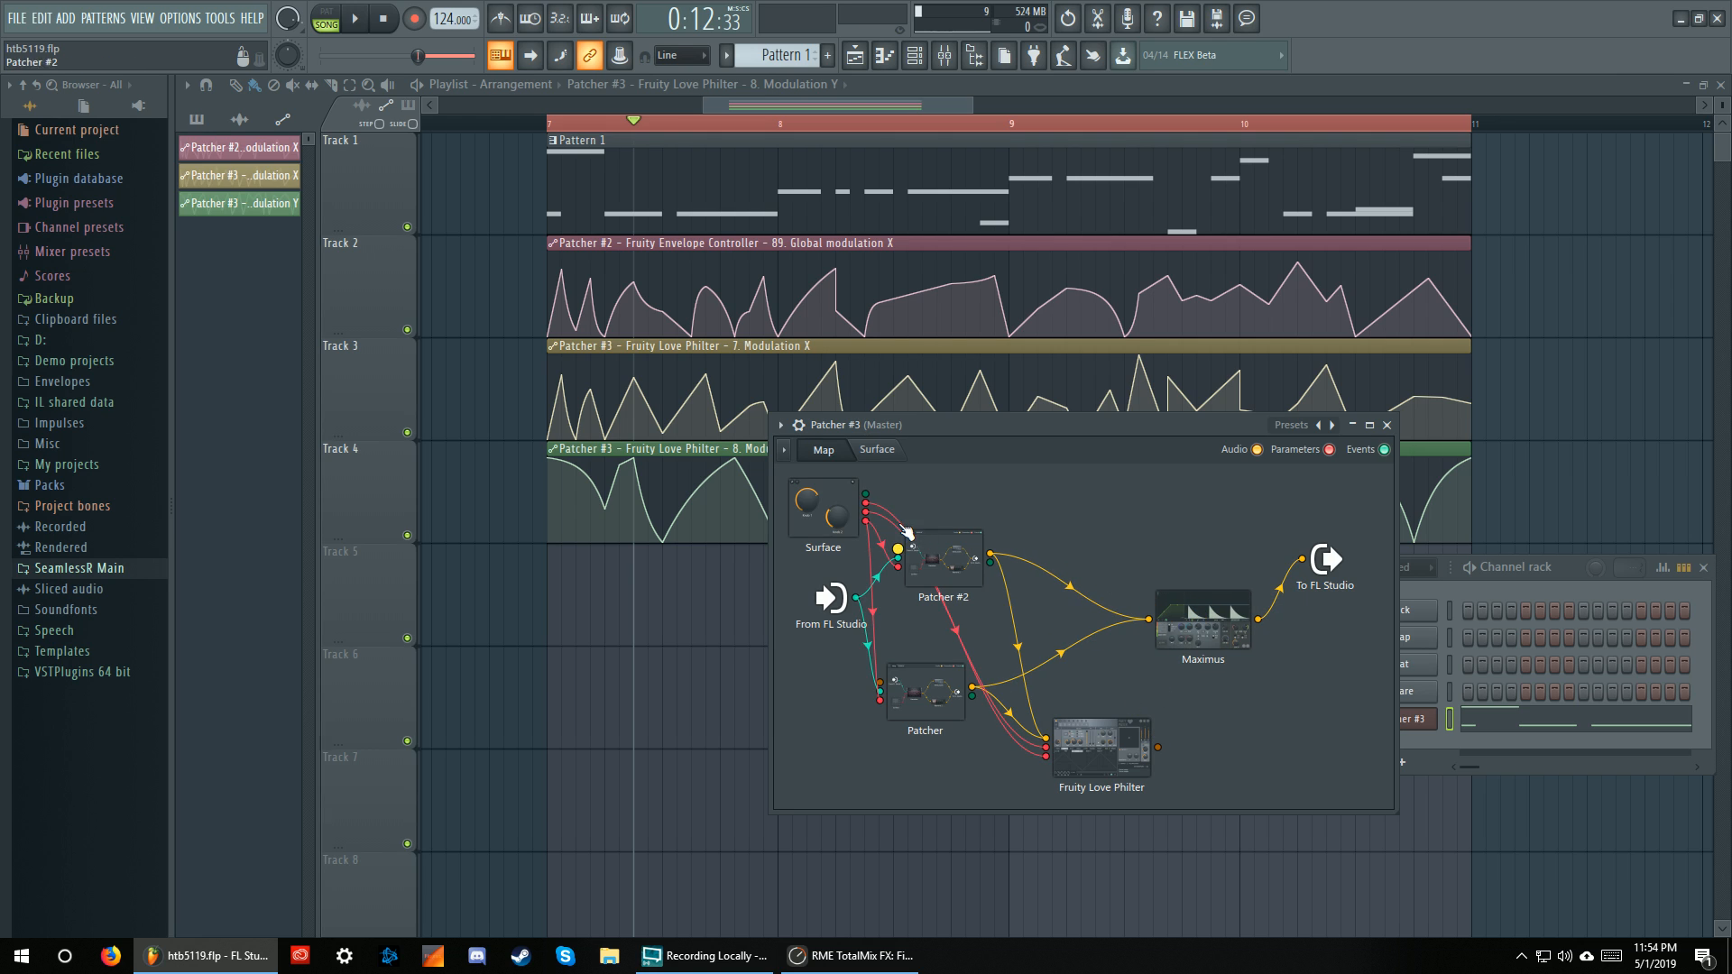
{"action": "double_click", "coordinate": [943, 561]}
{"action": "double_click", "coordinate": [1341, 356]}
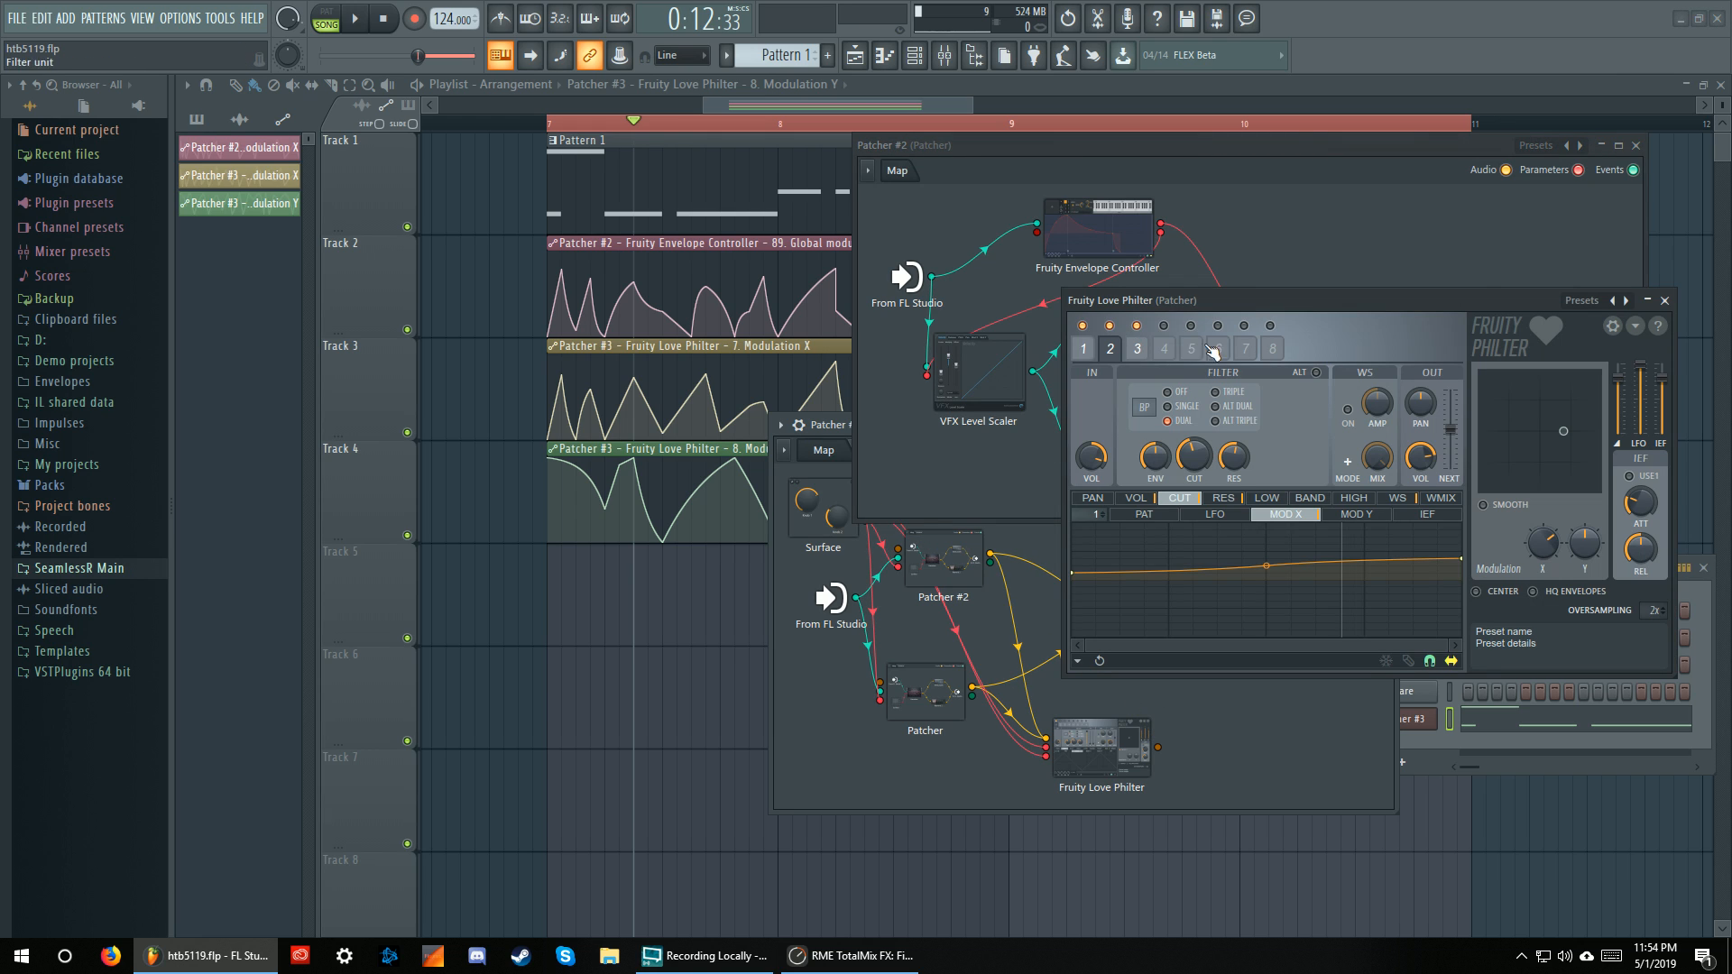
{"action": "left_click", "coordinate": [1083, 348]}
{"action": "left_click", "coordinate": [1111, 348]}
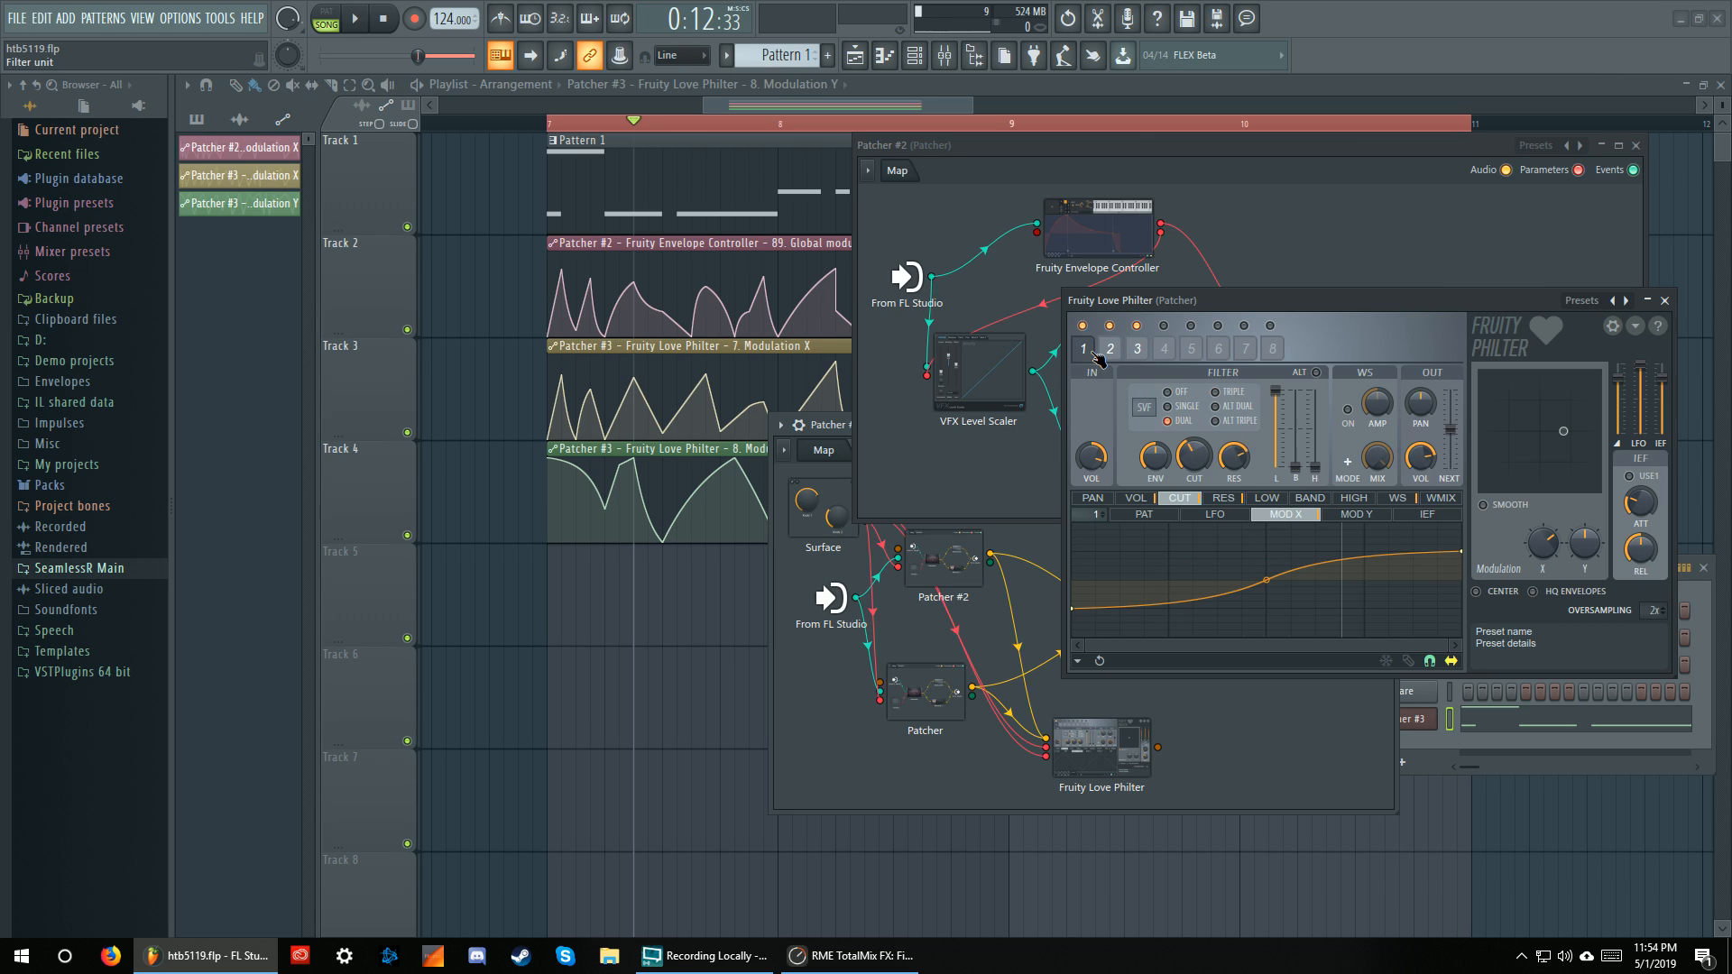
{"action": "left_click", "coordinate": [1138, 349]}
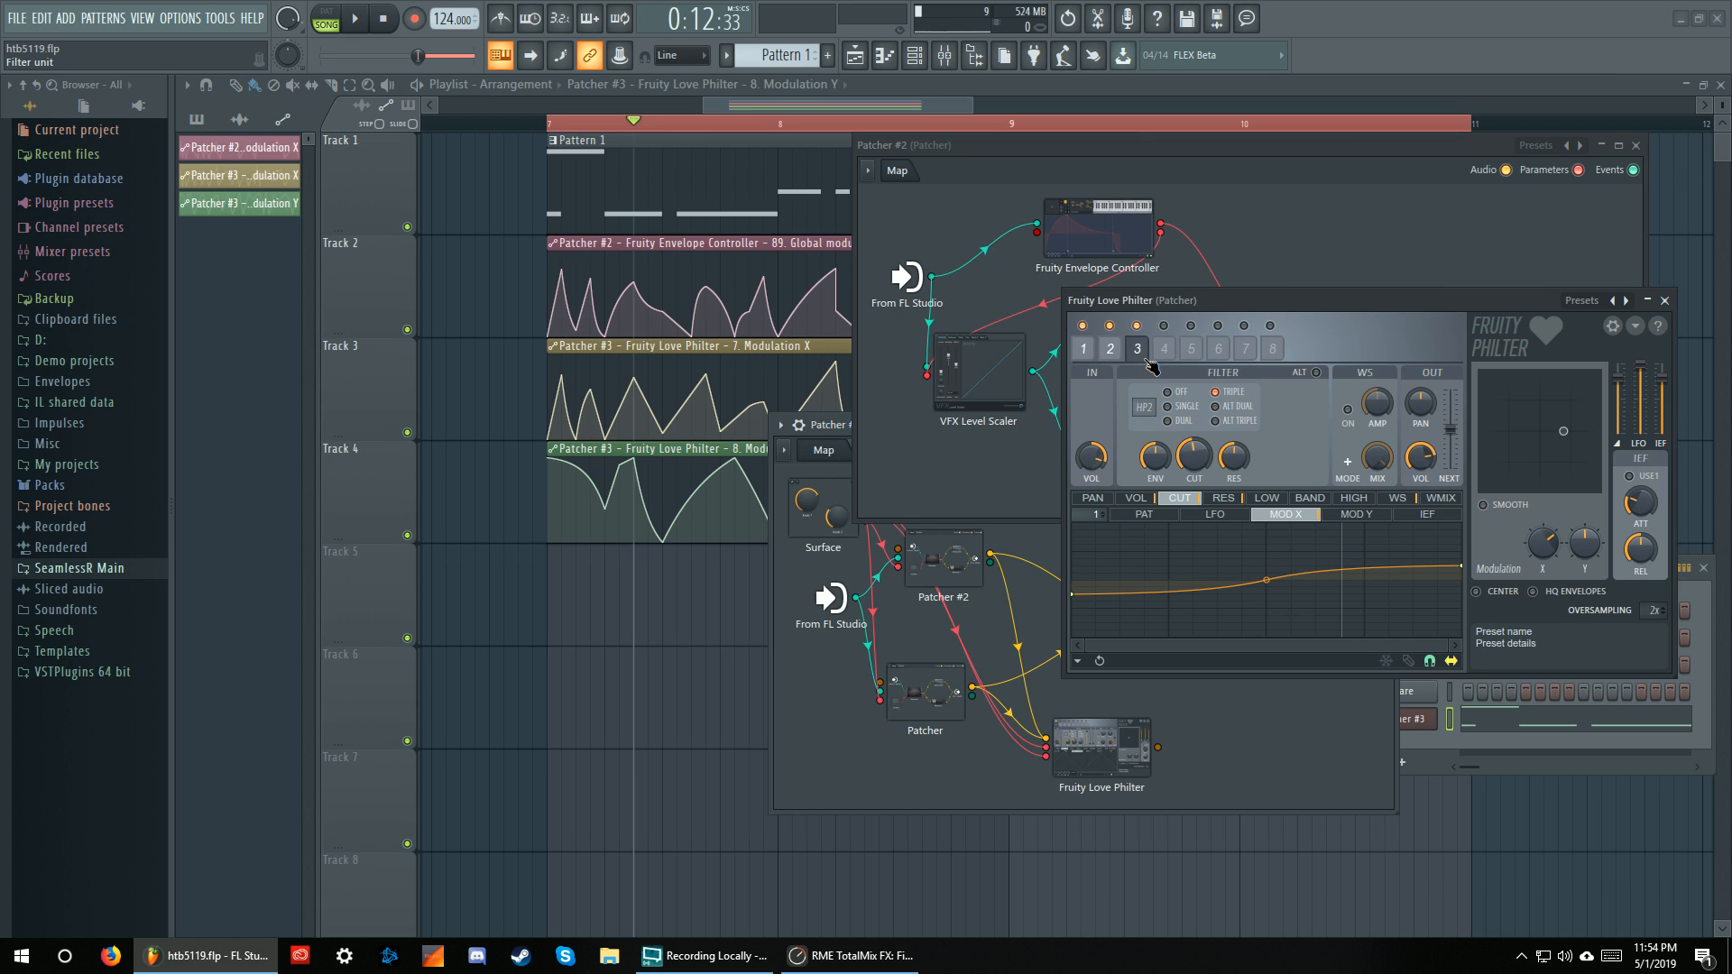
Compare the volume Mod X envelopes of filter units 1, 2 and 3 in the Fruity Love Philter, and close it
{"action": "left_click", "coordinate": [1135, 497]}
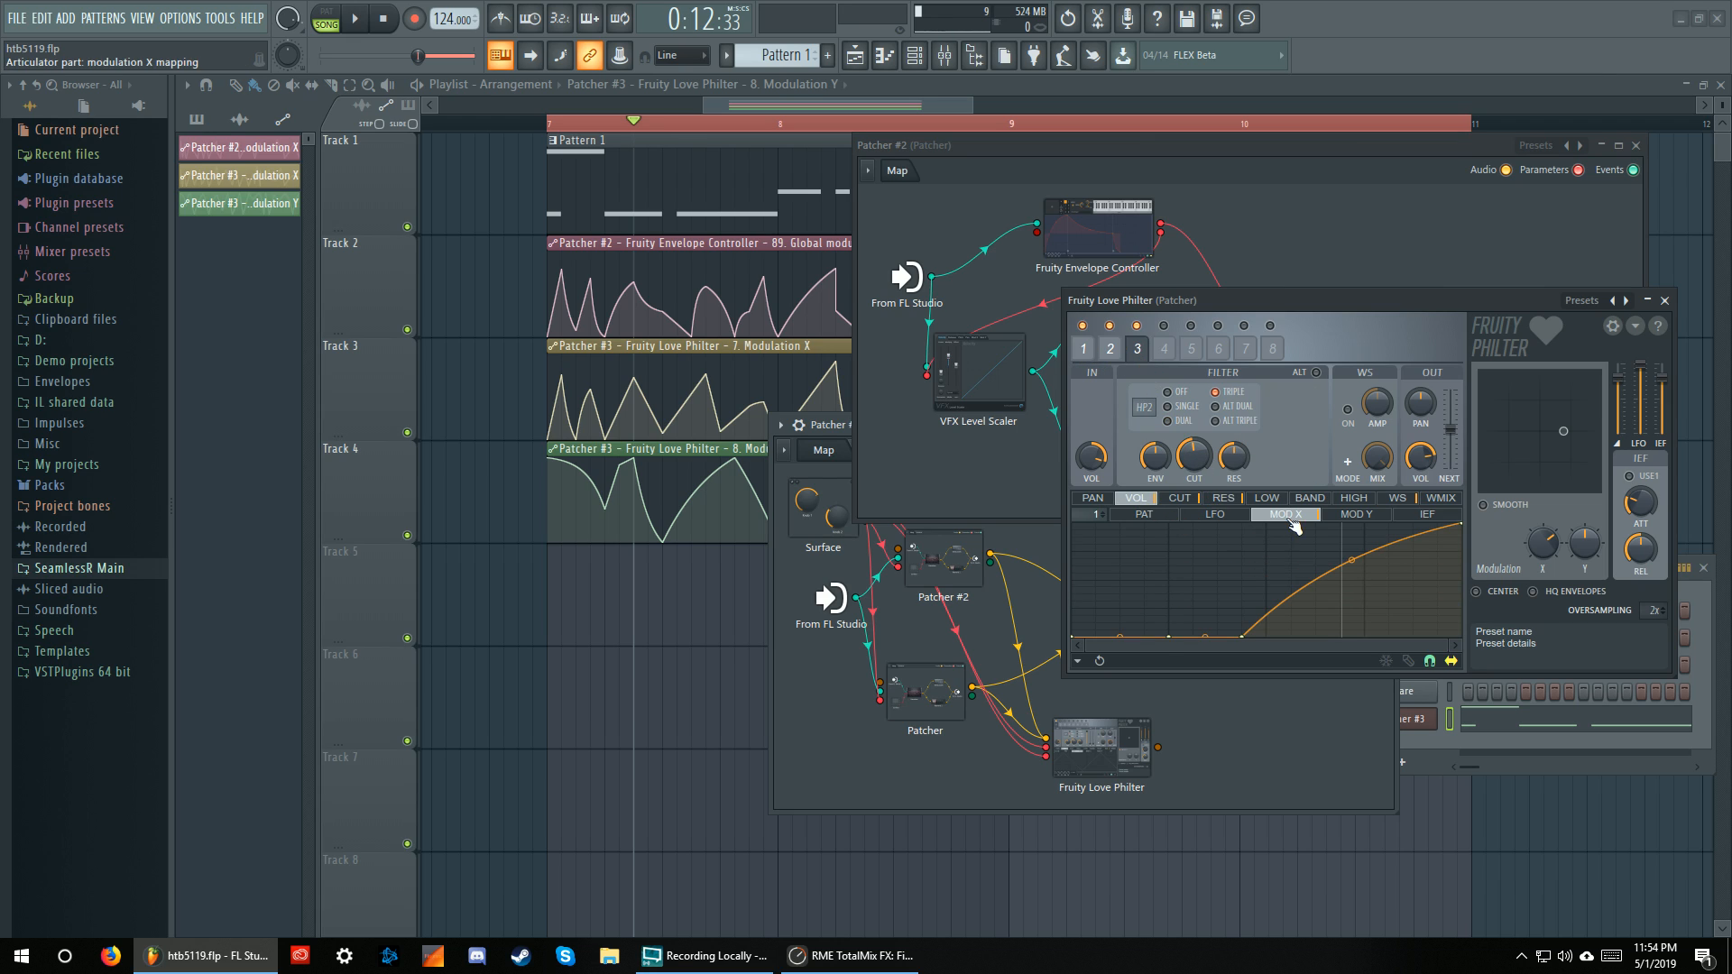
{"action": "left_click", "coordinate": [1121, 350]}
{"action": "left_click", "coordinate": [1134, 351]}
{"action": "left_click", "coordinate": [1114, 352]}
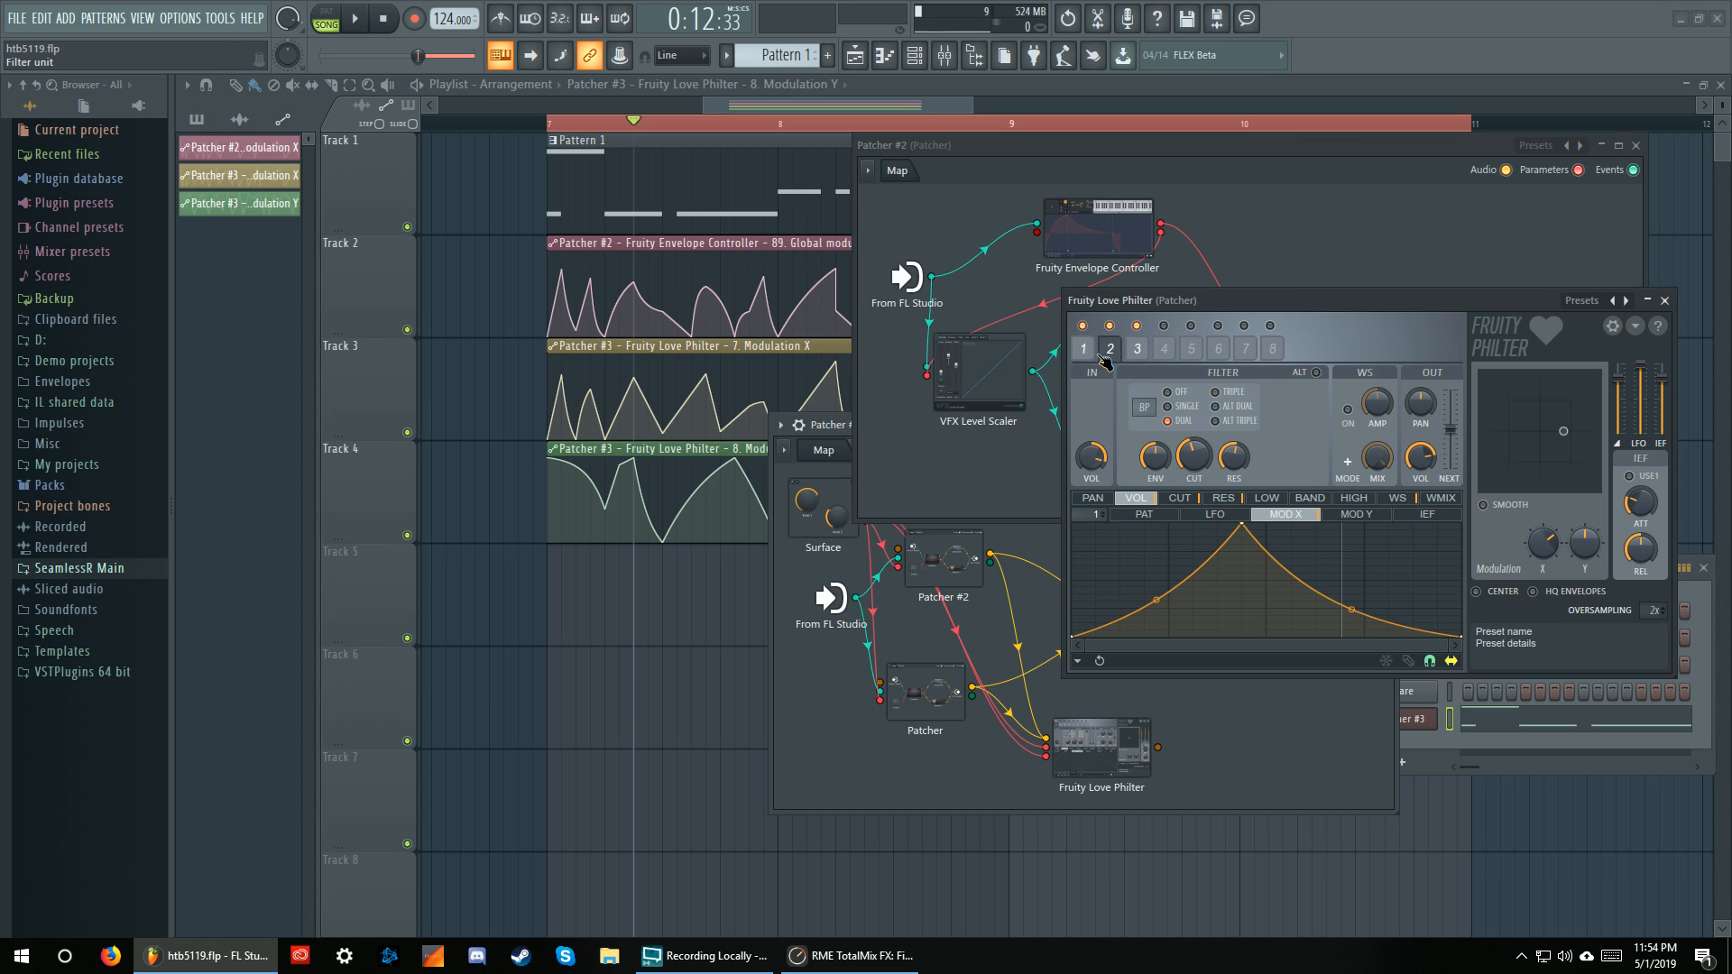
{"action": "left_click", "coordinate": [1089, 355]}
{"action": "left_click", "coordinate": [1113, 354]}
{"action": "left_click", "coordinate": [1136, 351]}
{"action": "left_click", "coordinate": [1111, 353]}
{"action": "left_click", "coordinate": [1139, 354]}
{"action": "left_click", "coordinate": [1664, 300]}
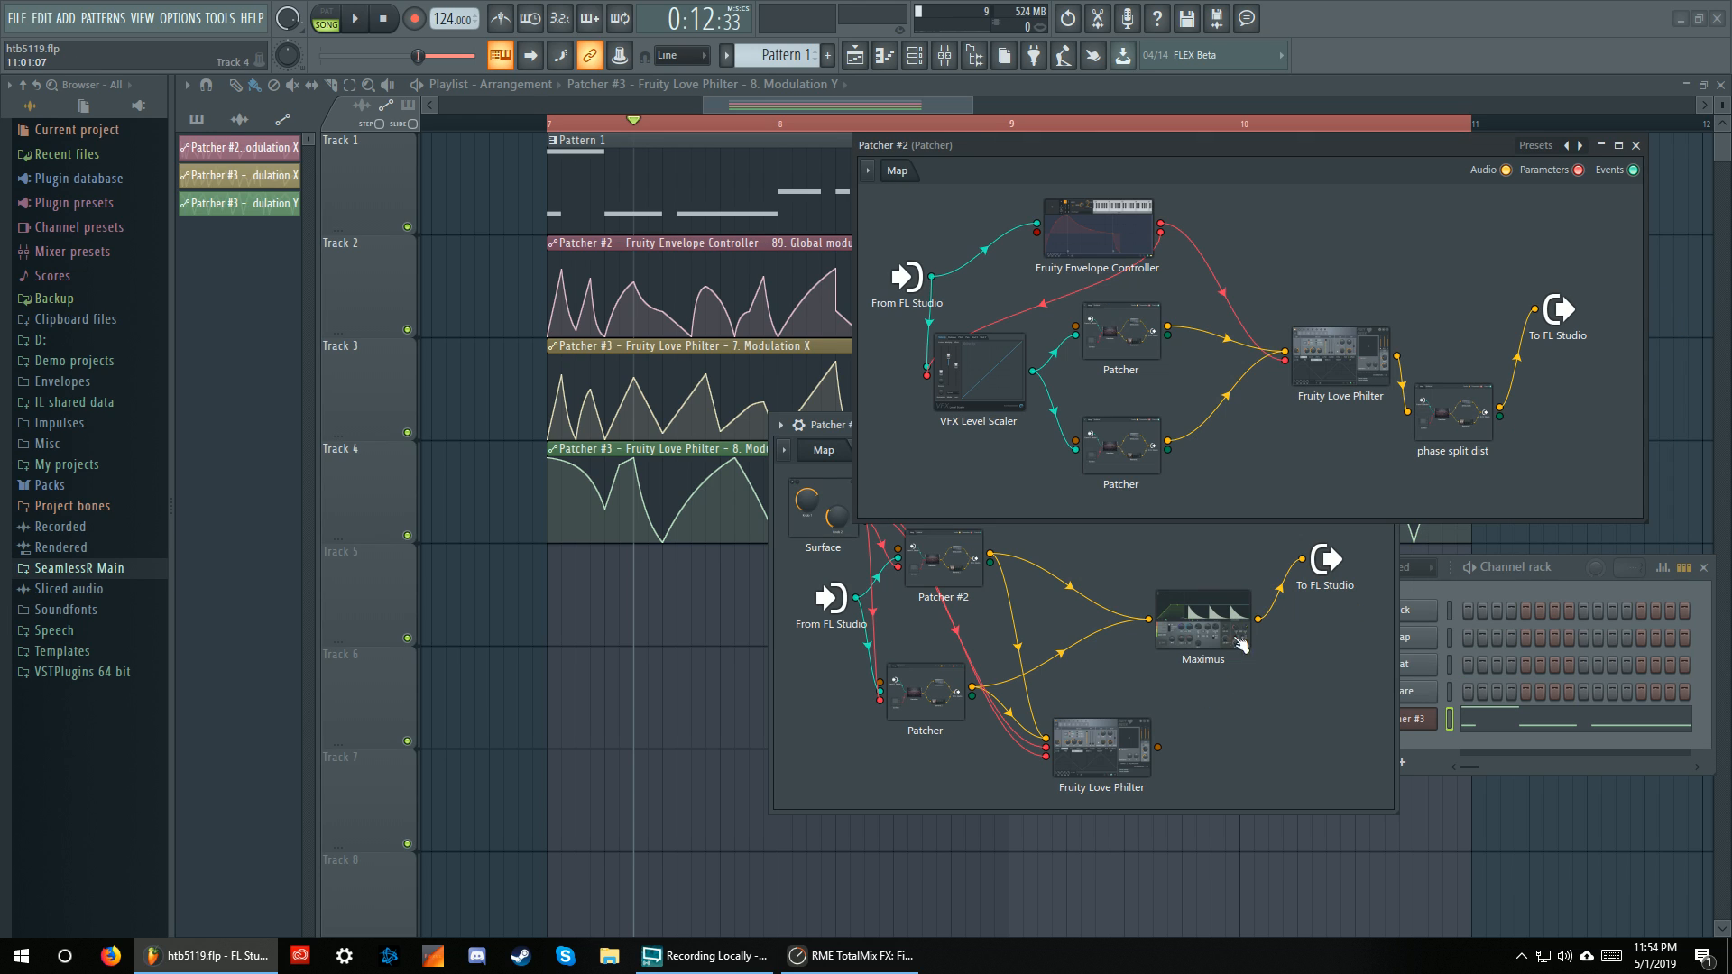
Nudge the Fruity Love Philter node in Patcher #3 and play the arrangement to hear the full patch
{"action": "left_click_drag", "start_coordinate": [1144, 748], "coordinate": [1154, 737]}
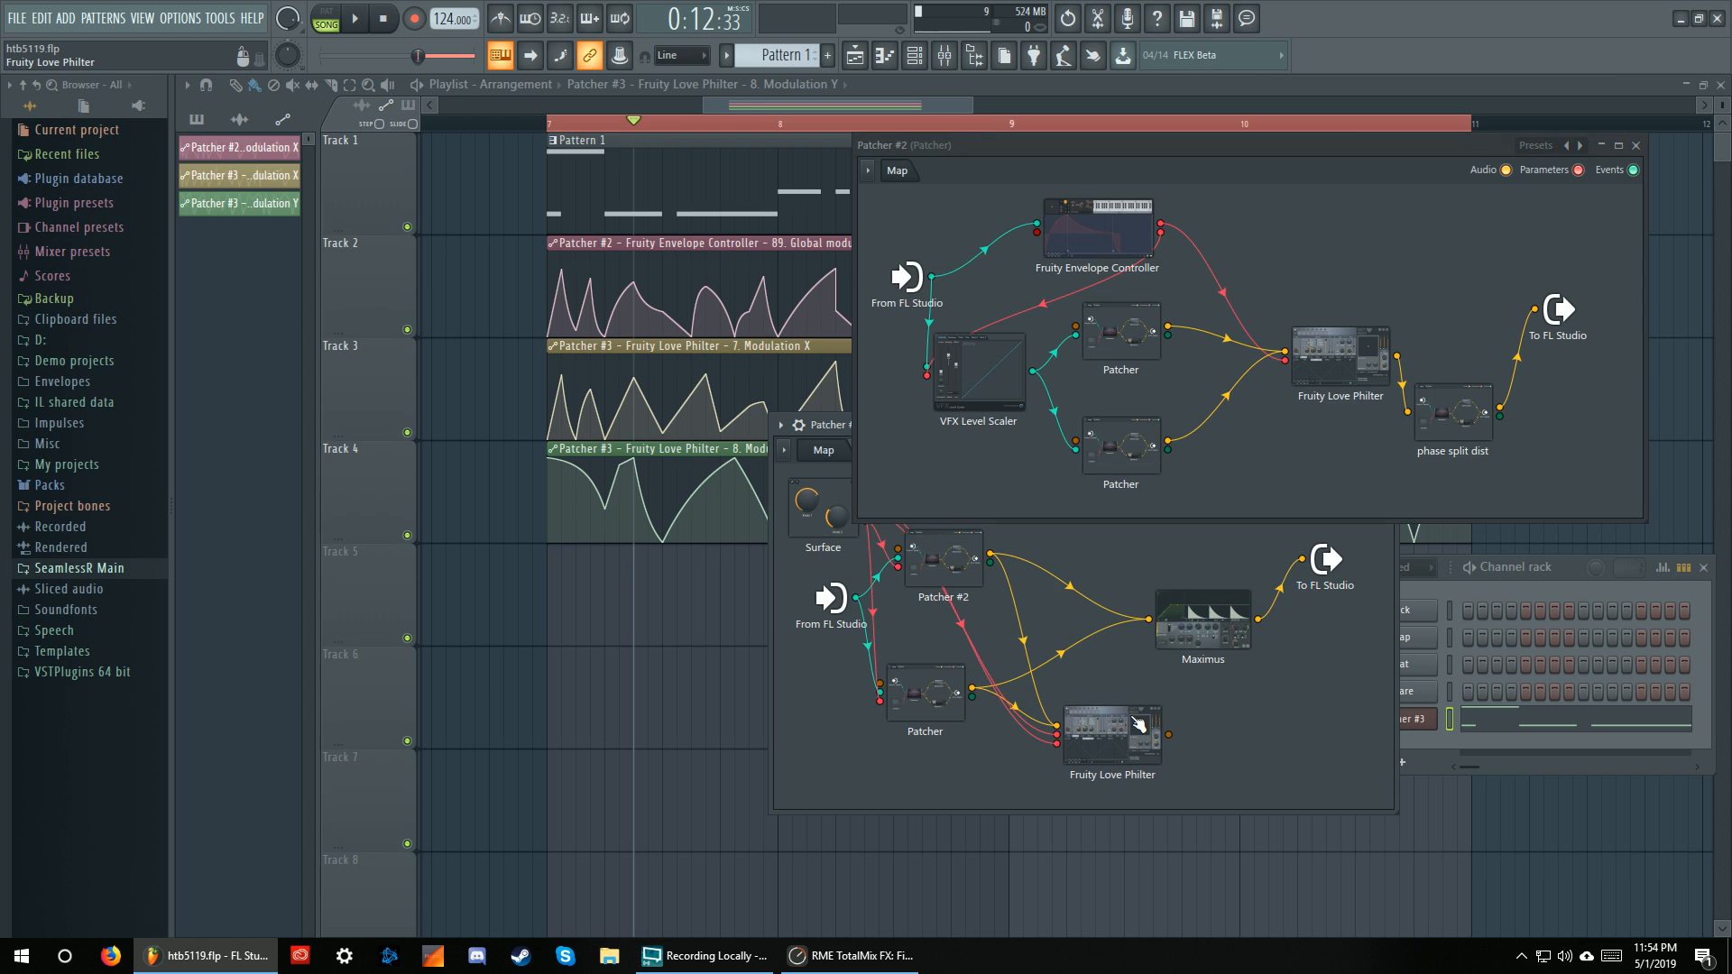
{"action": "key", "text": "space"}
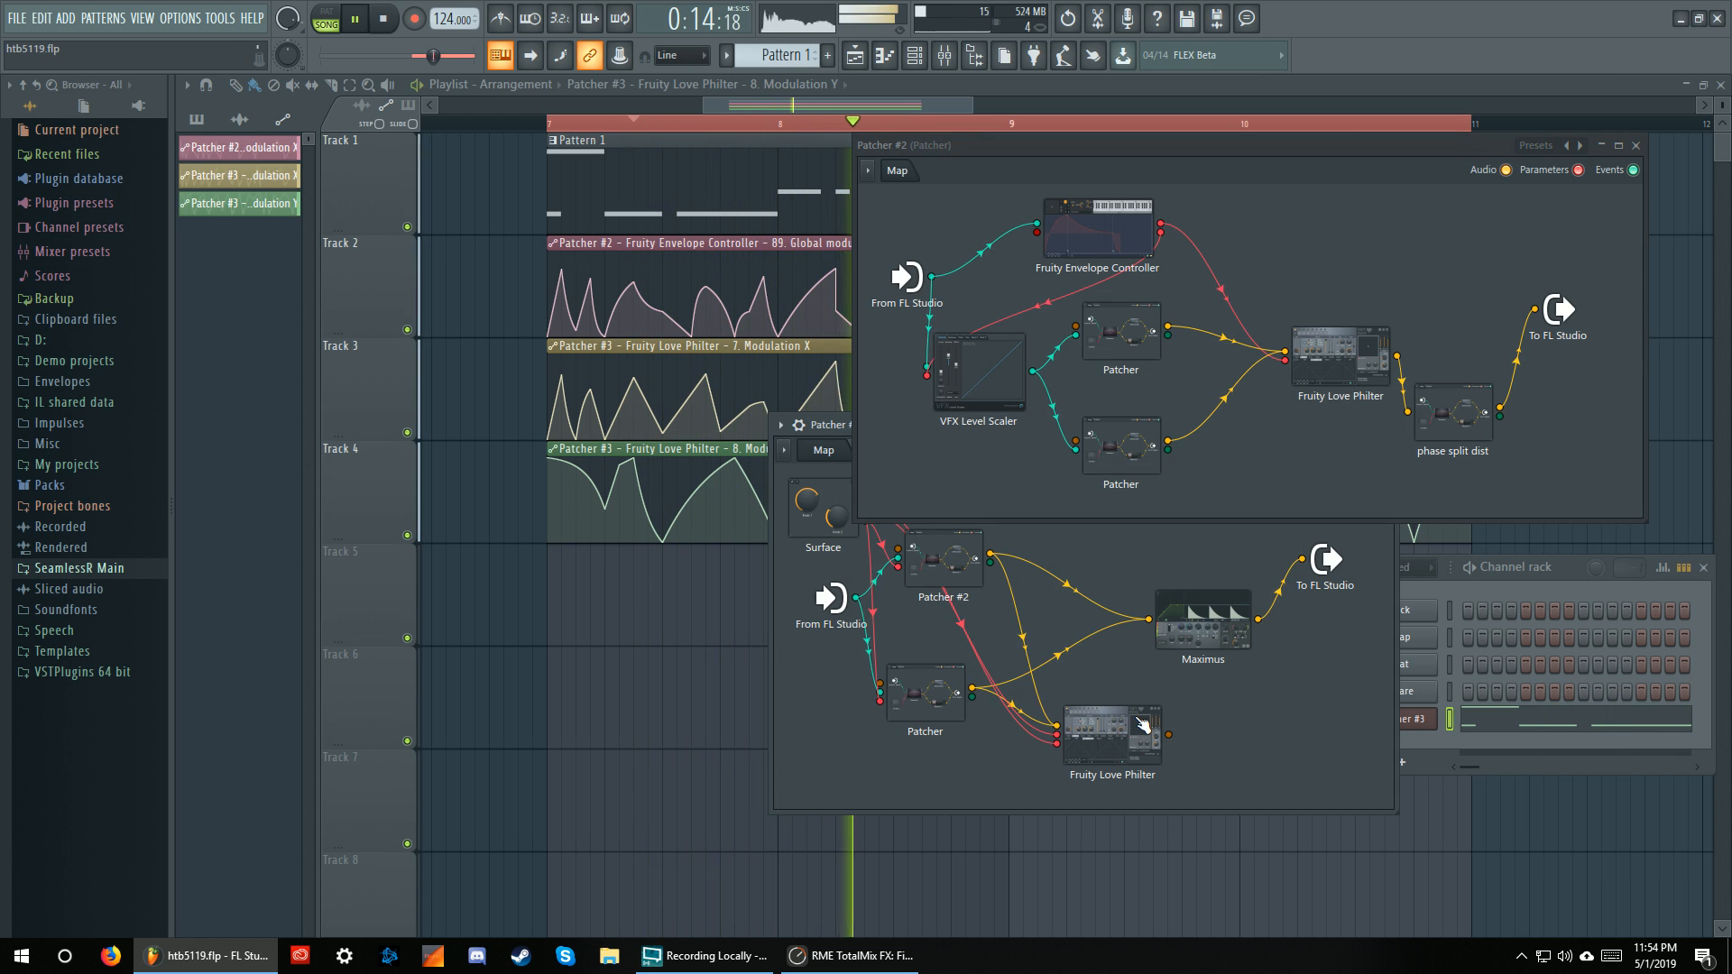
{"action": "key", "text": "space"}
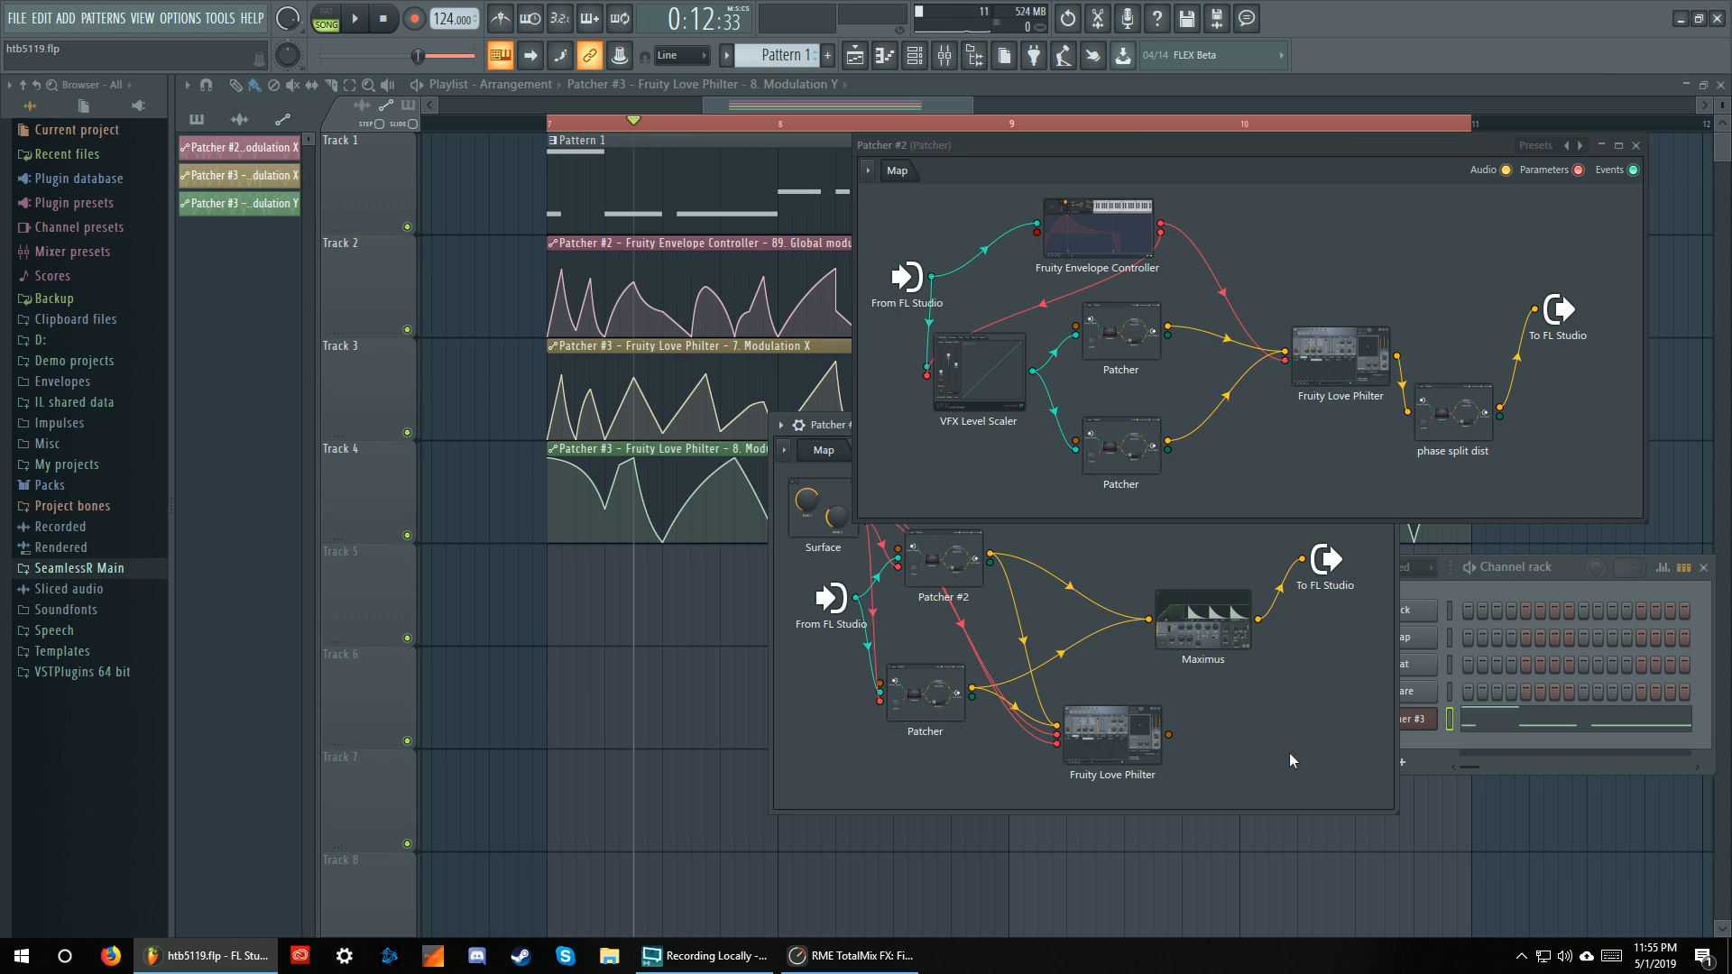
Close Patcher #2 and rearrange the Patcher #3 and Channel rack windows so they sit side by side
{"action": "left_click", "coordinate": [1635, 145]}
{"action": "left_click_drag", "start_coordinate": [1204, 434], "coordinate": [1033, 457]}
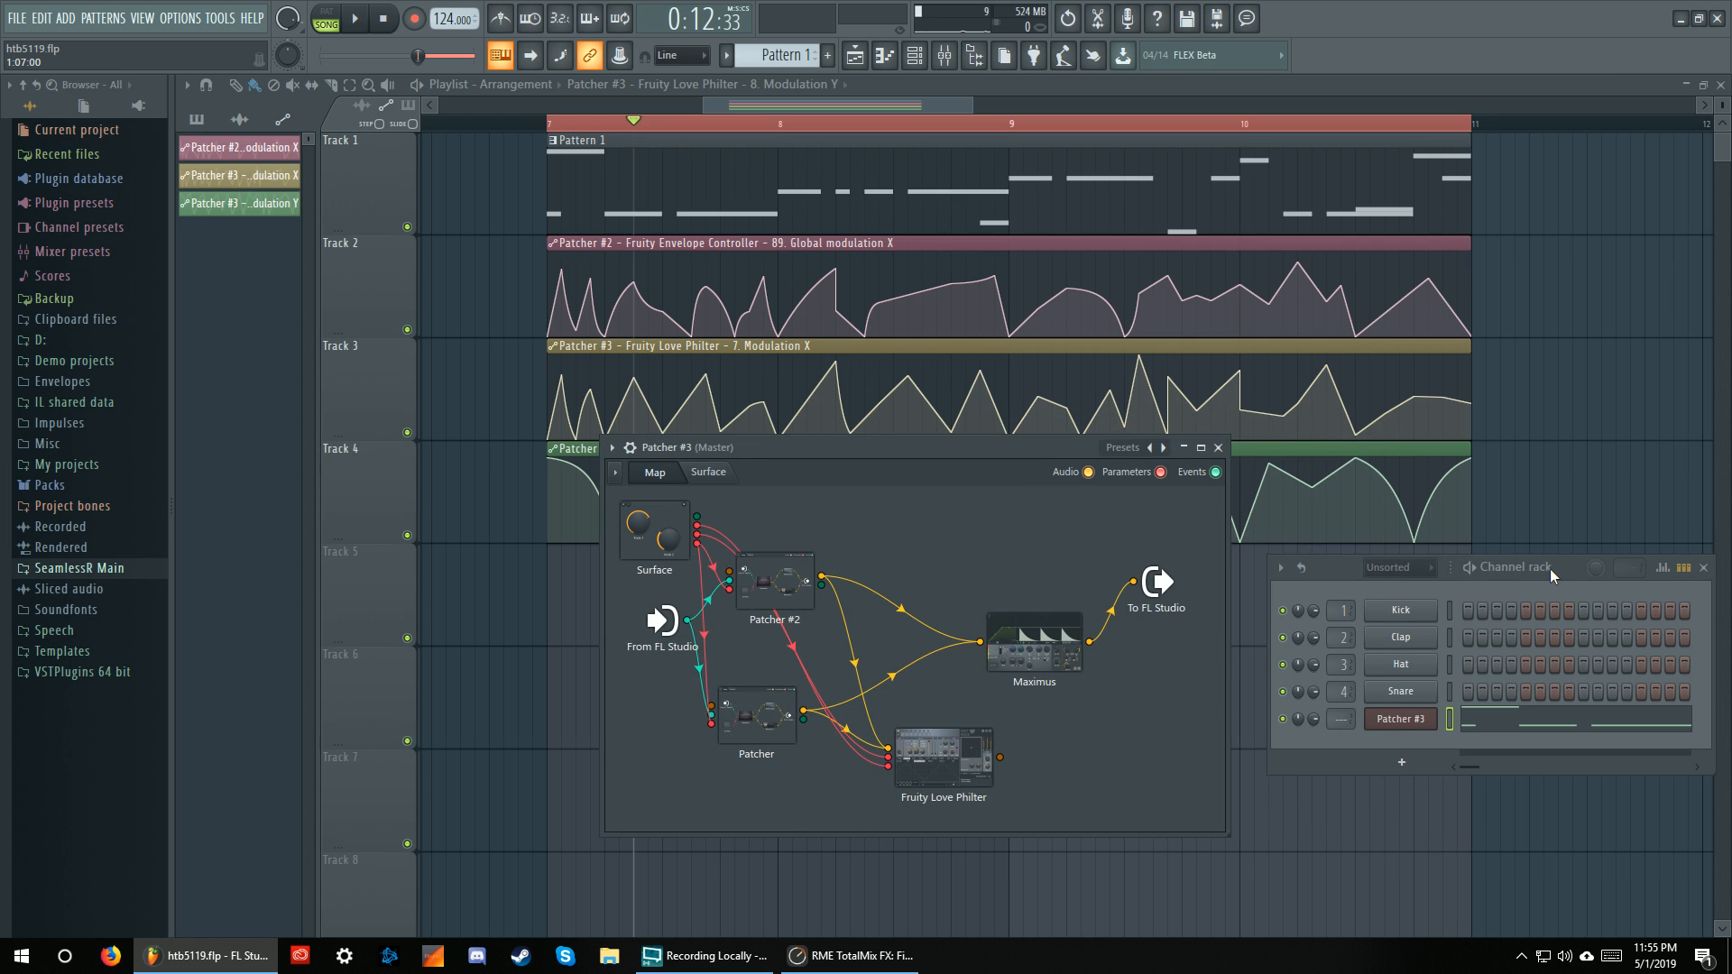
{"action": "left_click_drag", "start_coordinate": [1549, 568], "coordinate": [1529, 467]}
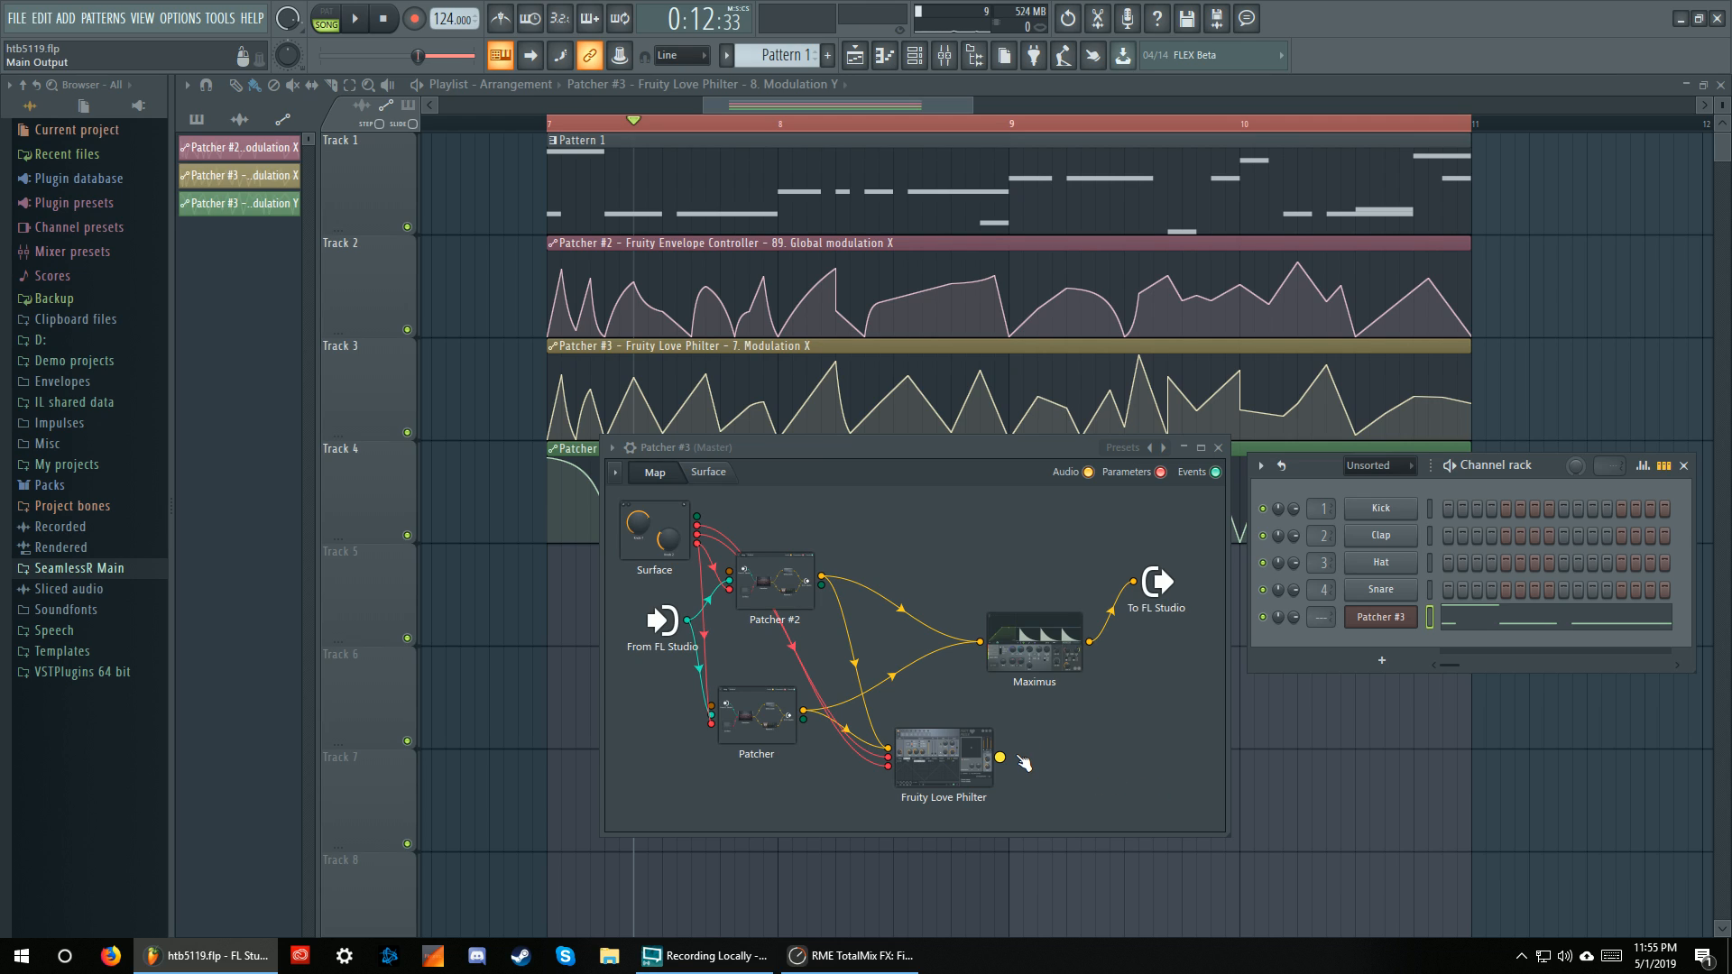
Connect Fruity Love Philter's output to Maximus, mute both Patchers' direct links to Maximus, and play the result
{"action": "left_click_drag", "start_coordinate": [1001, 757], "coordinate": [980, 642]}
{"action": "right_click", "coordinate": [902, 608]}
{"action": "right_click", "coordinate": [916, 658]}
{"action": "right_click", "coordinate": [892, 676]}
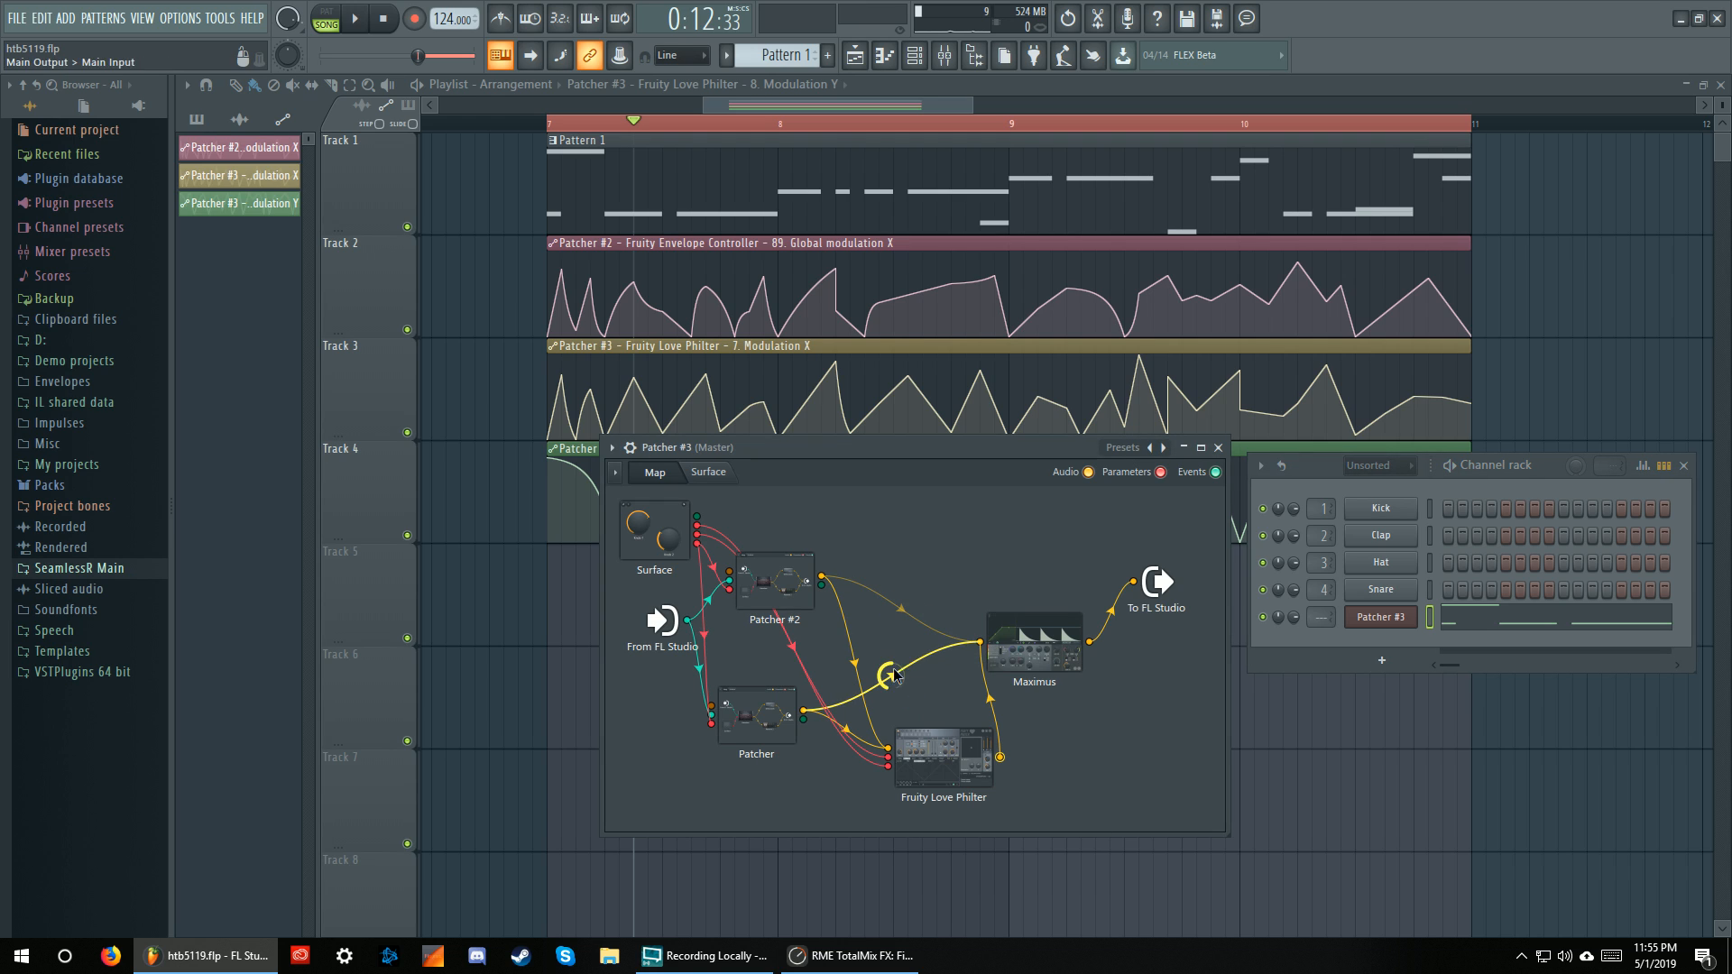
{"action": "key", "text": "space"}
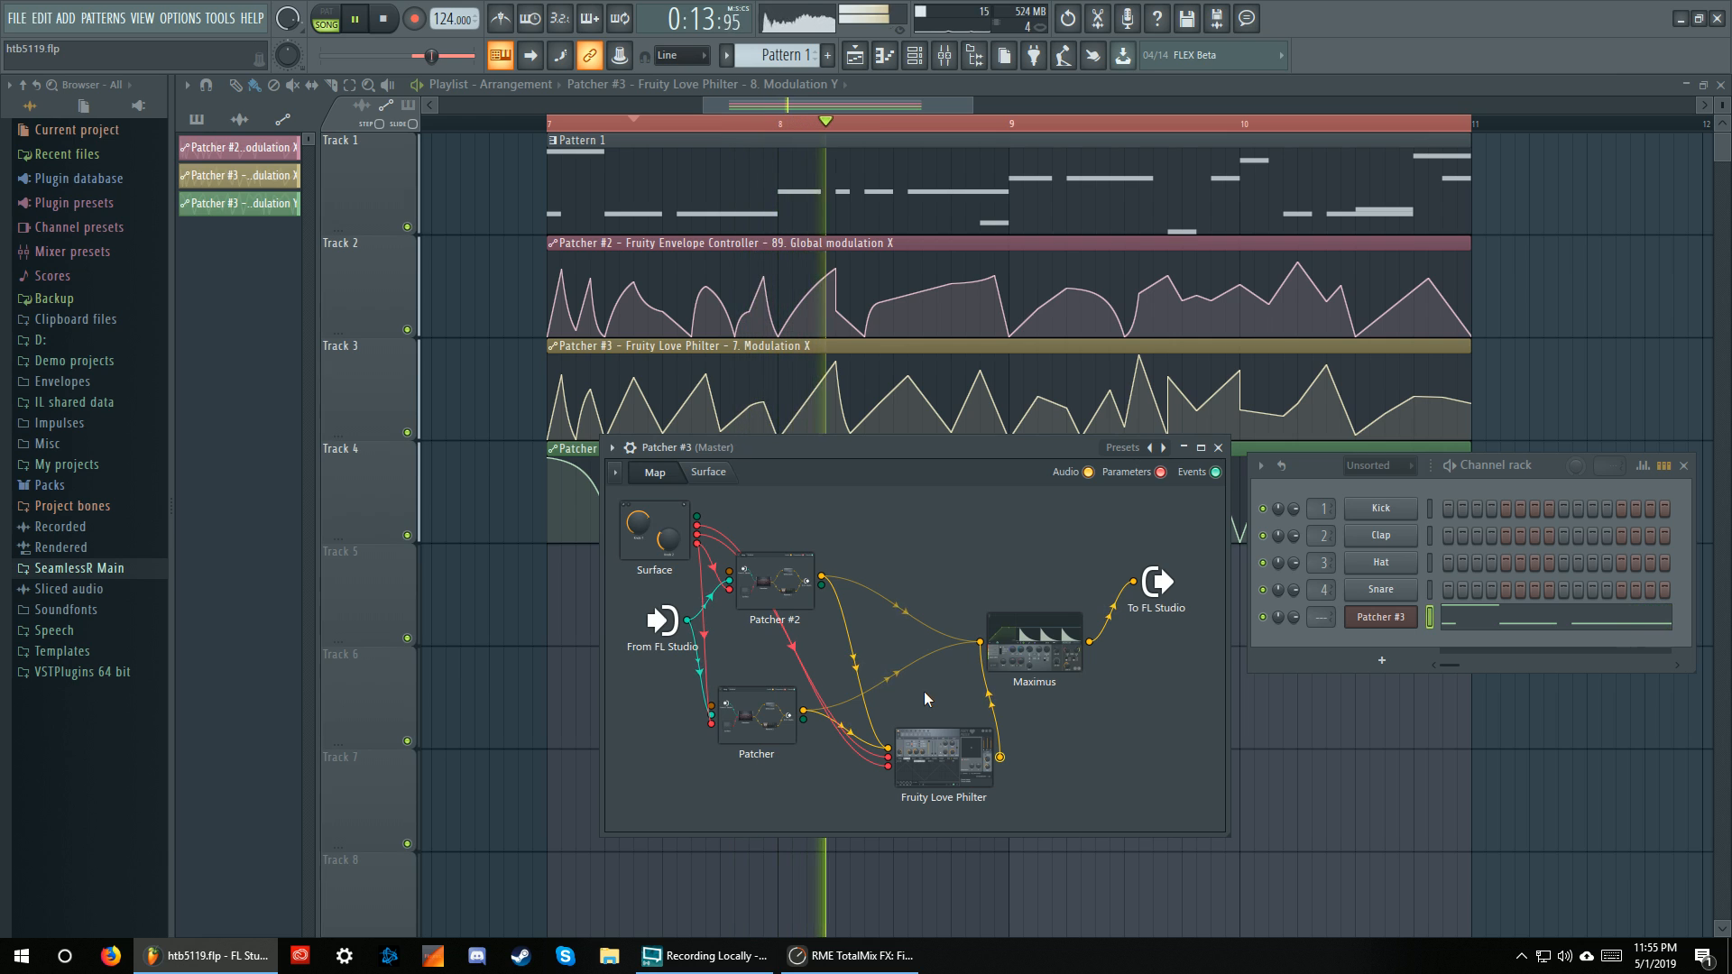
{"action": "key", "text": "space"}
Re-enable both Patchers' direct links to Maximus, mute the Fruity Love Philter link, and play for comparison
{"action": "right_click", "coordinate": [905, 670]}
{"action": "right_click", "coordinate": [902, 609]}
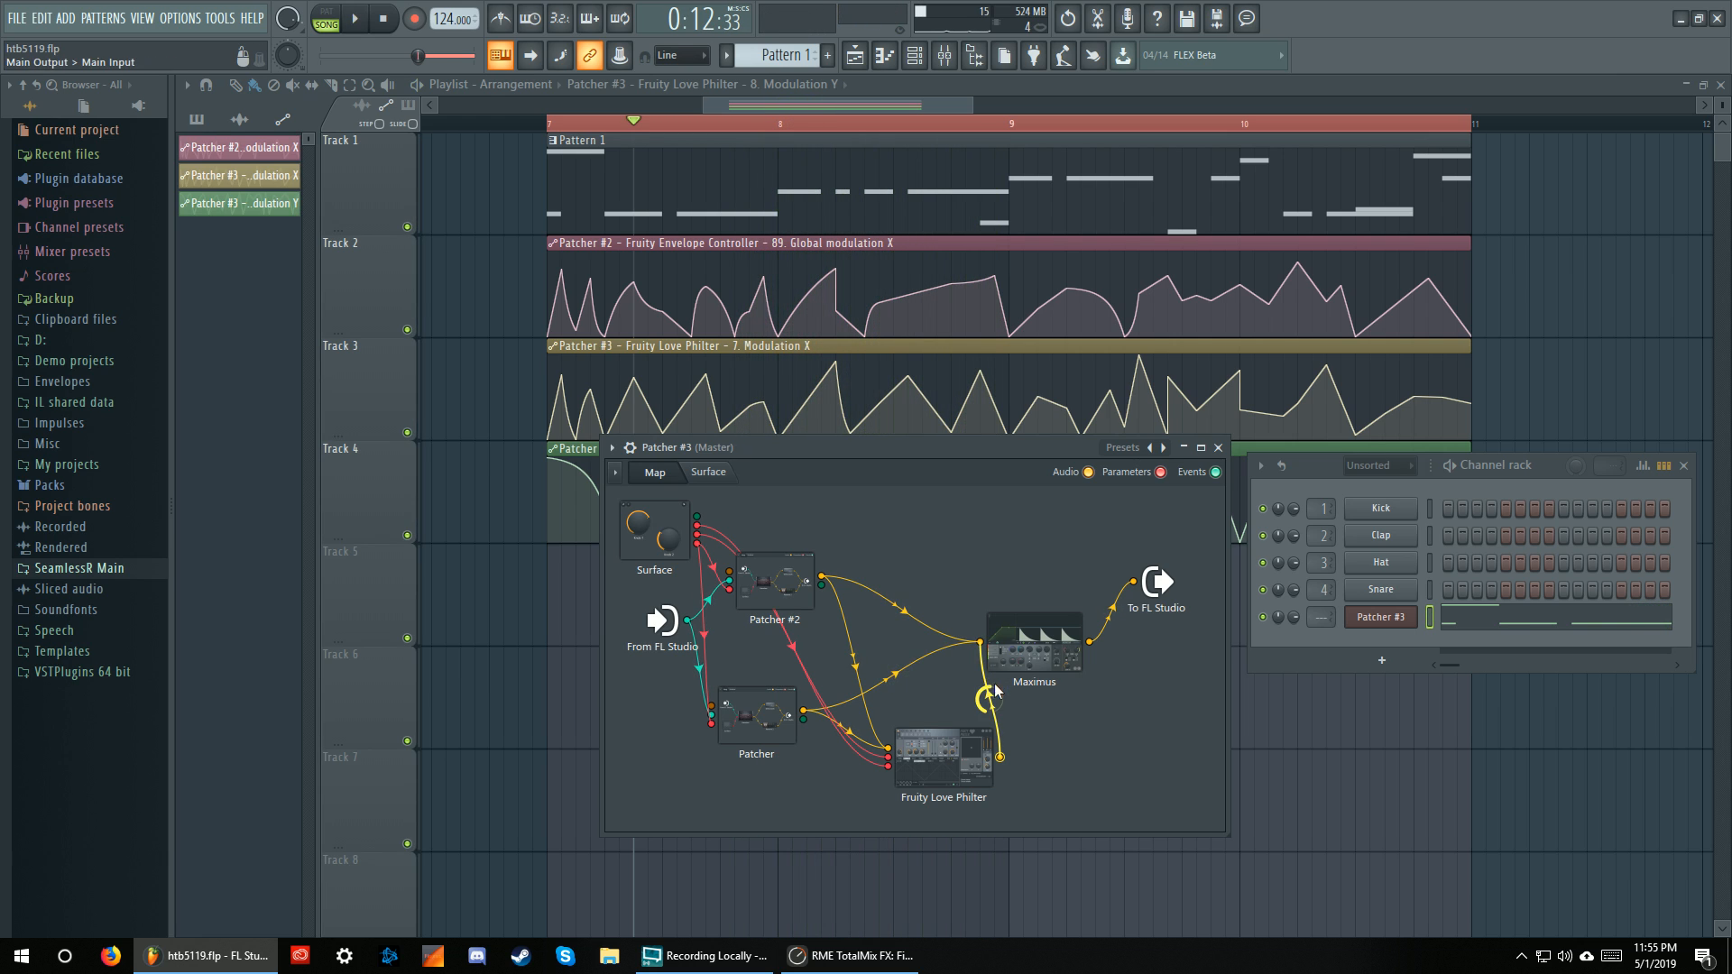
{"action": "right_click", "coordinate": [990, 699]}
{"action": "key", "text": "space"}
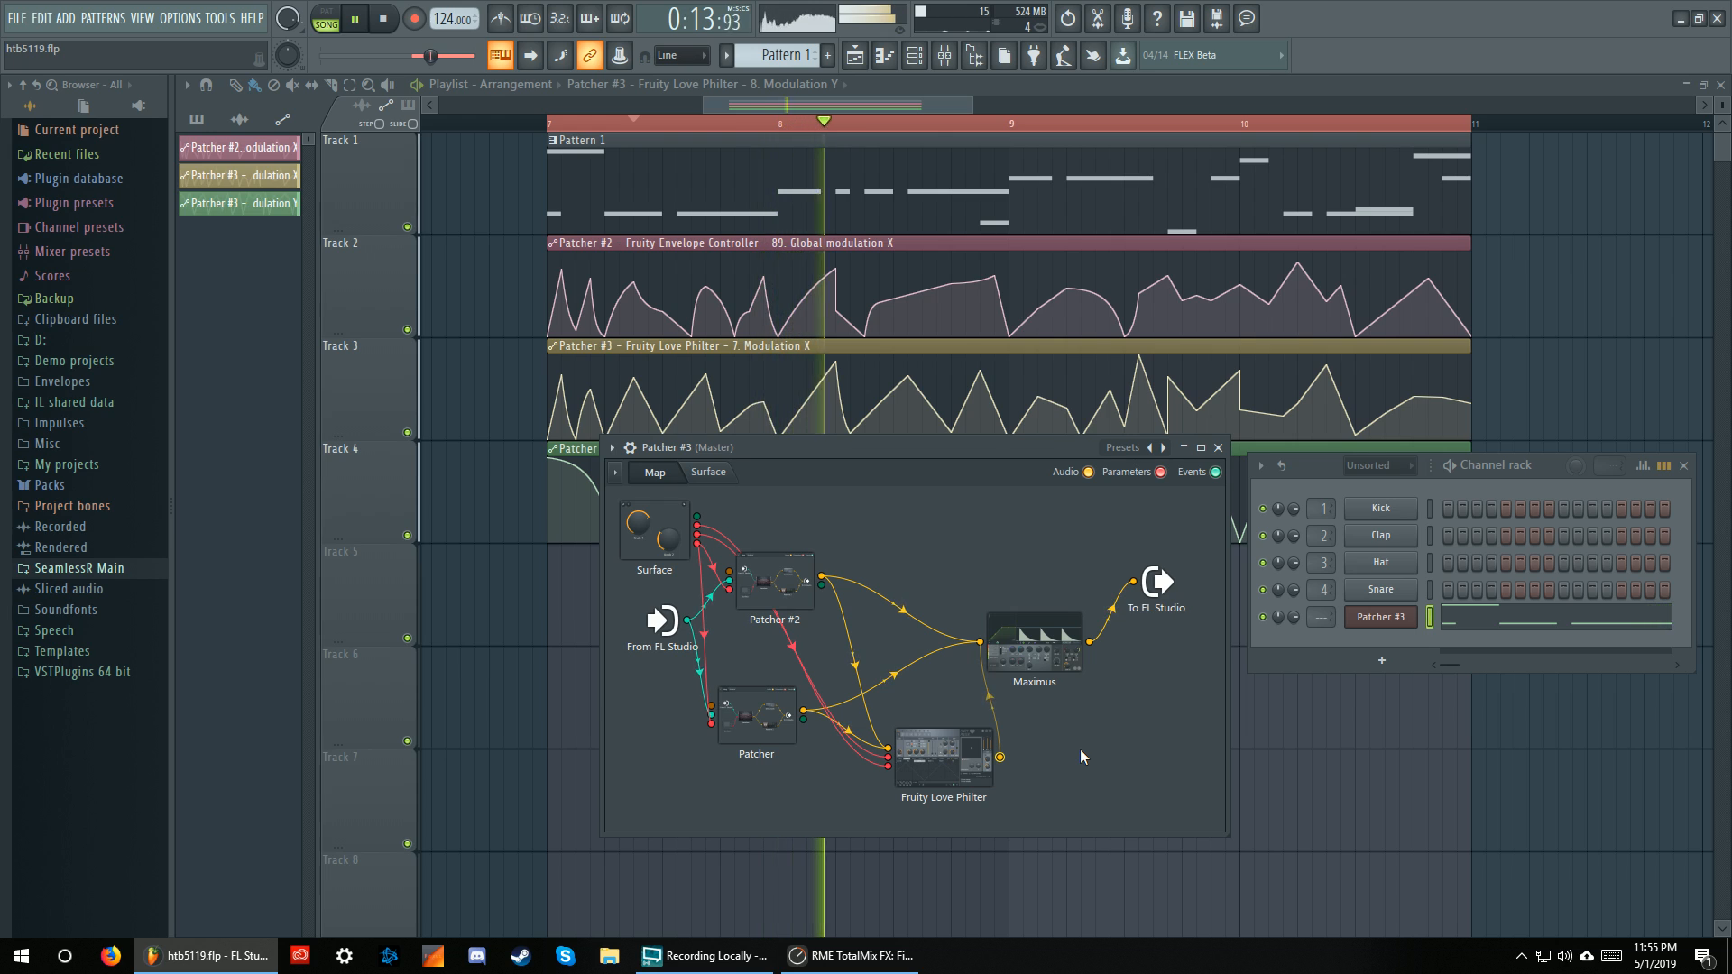
{"action": "key", "text": "space"}
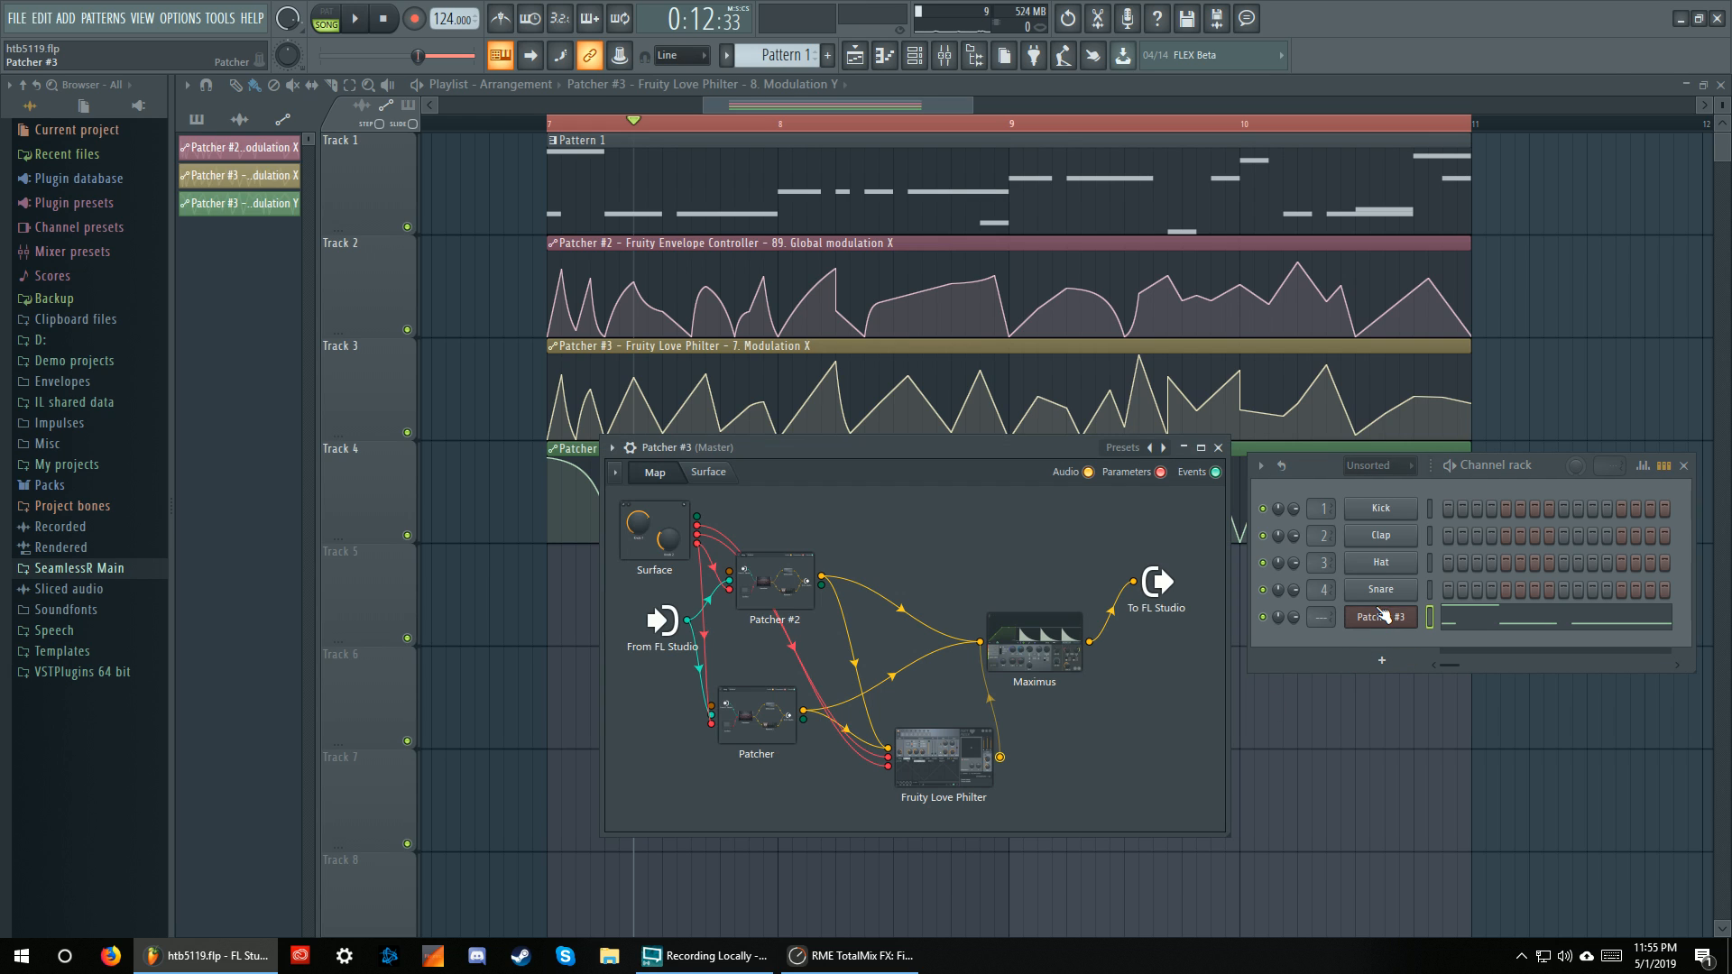
Mute the link from Patcher to Maximus, play with Patcher #2's map open, and shift its Fruity Love Philter node toward the nested Patchers
{"action": "left_click_drag", "start_coordinate": [966, 756], "coordinate": [951, 772]}
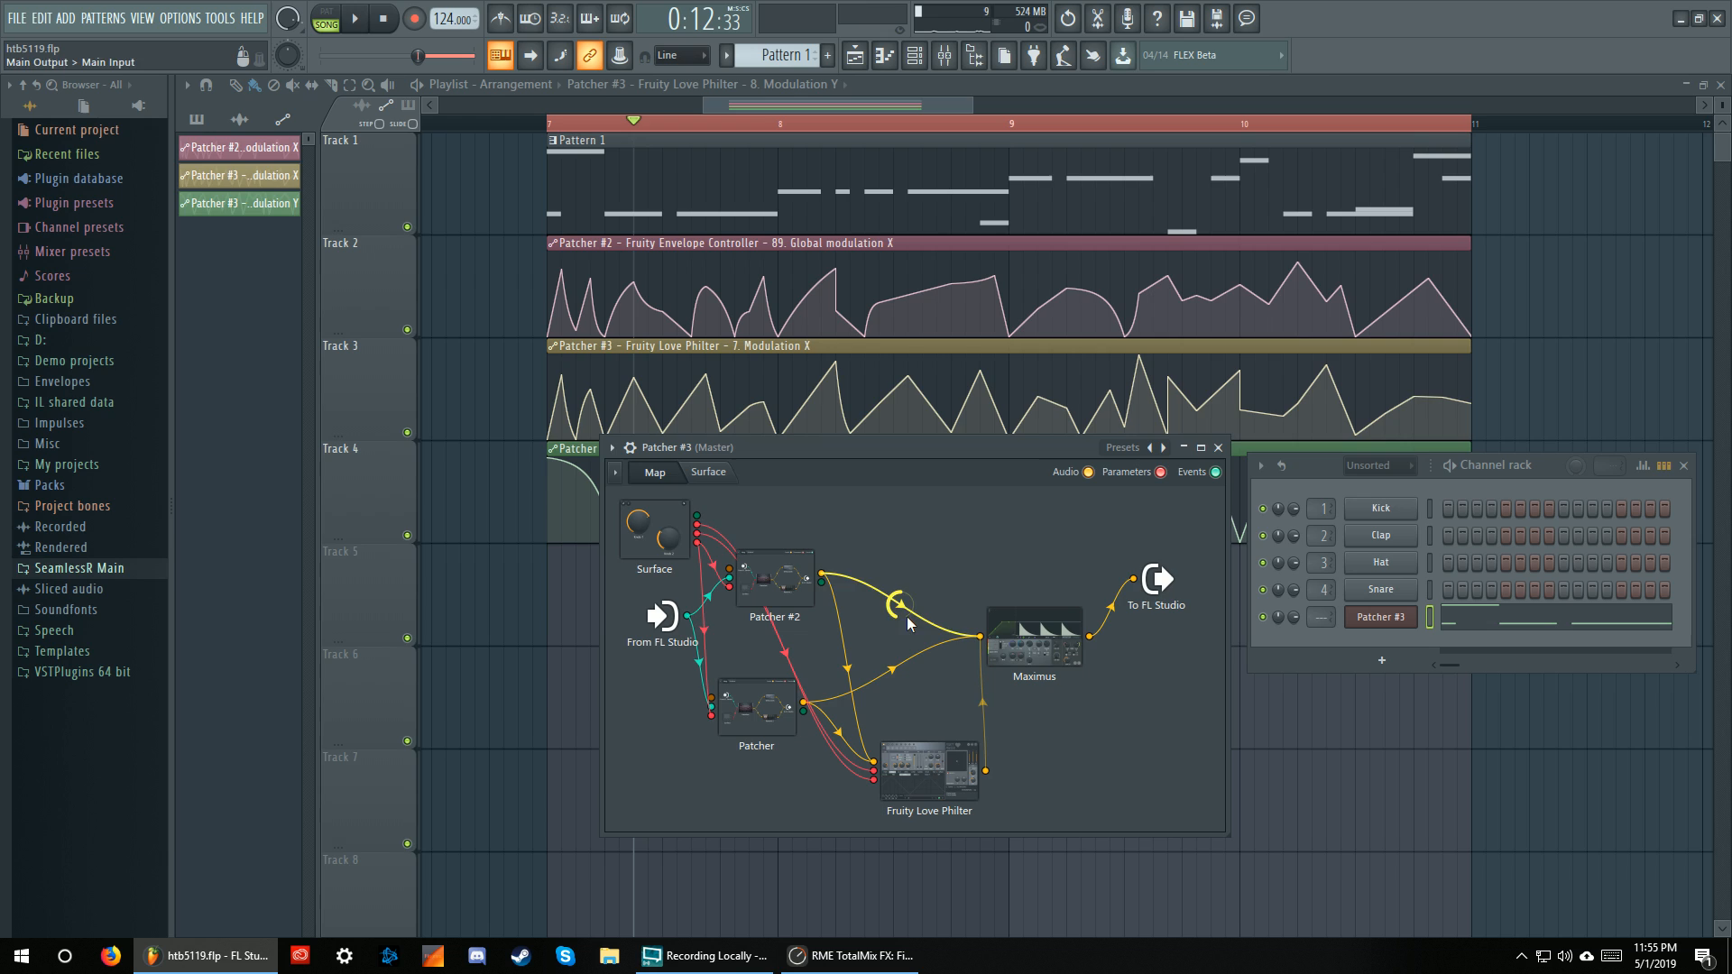
{"action": "double_click", "coordinate": [792, 580]}
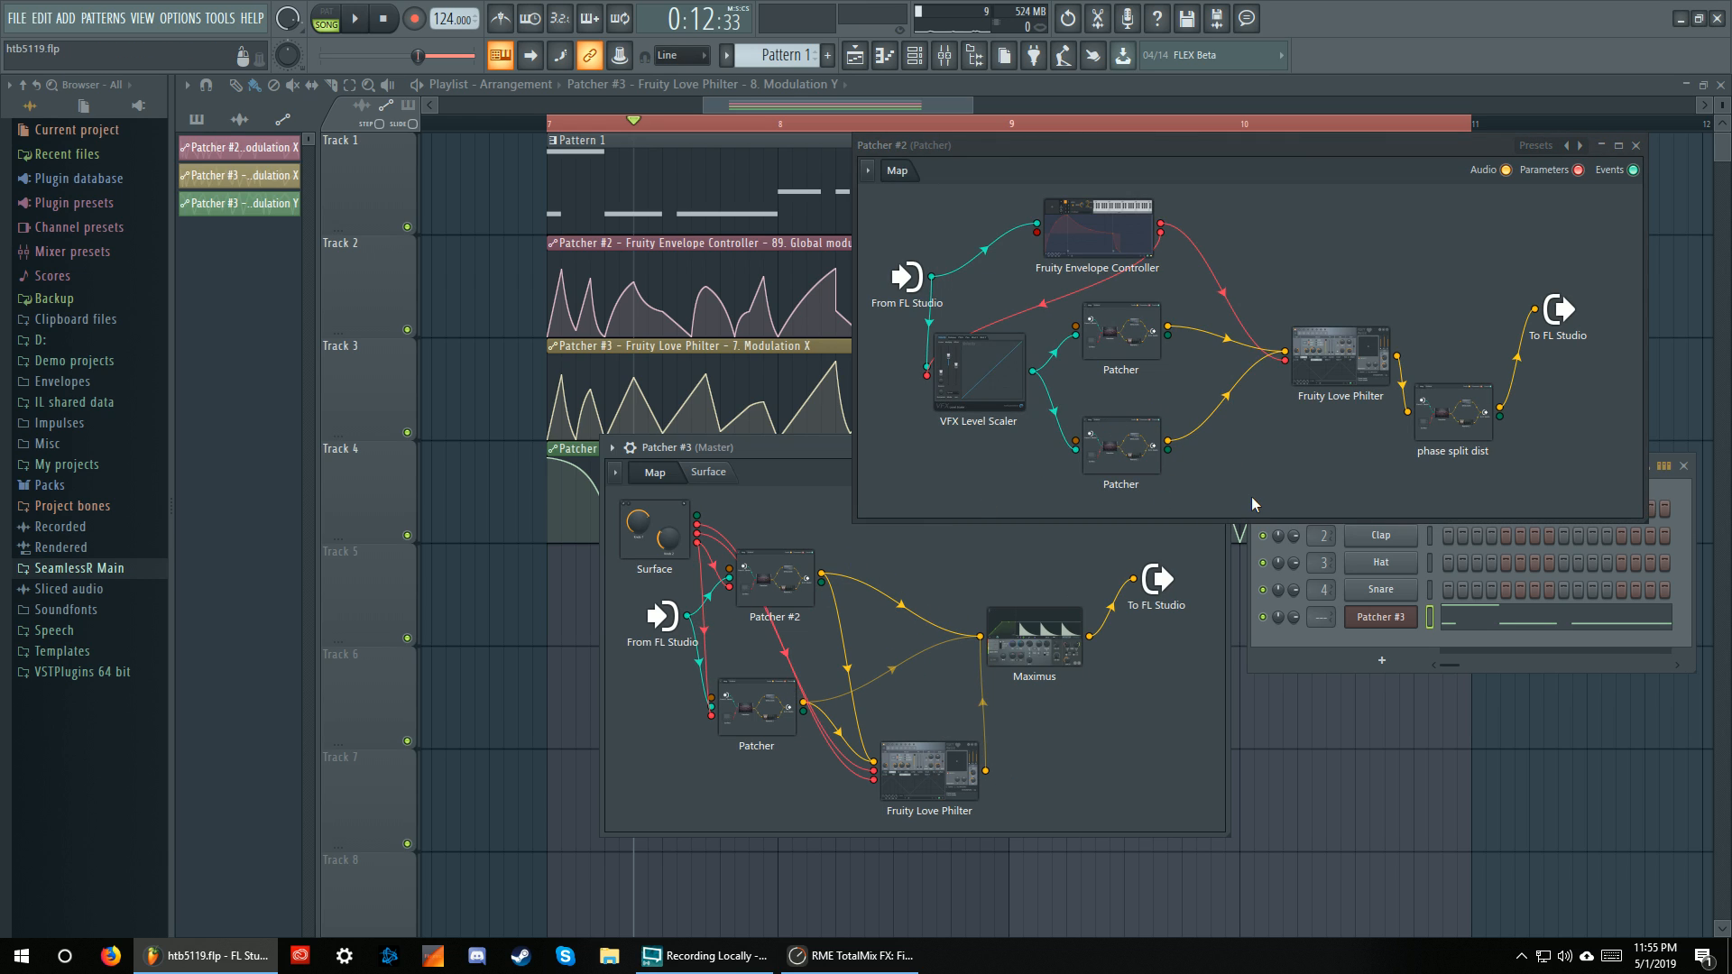
{"action": "key", "text": "space"}
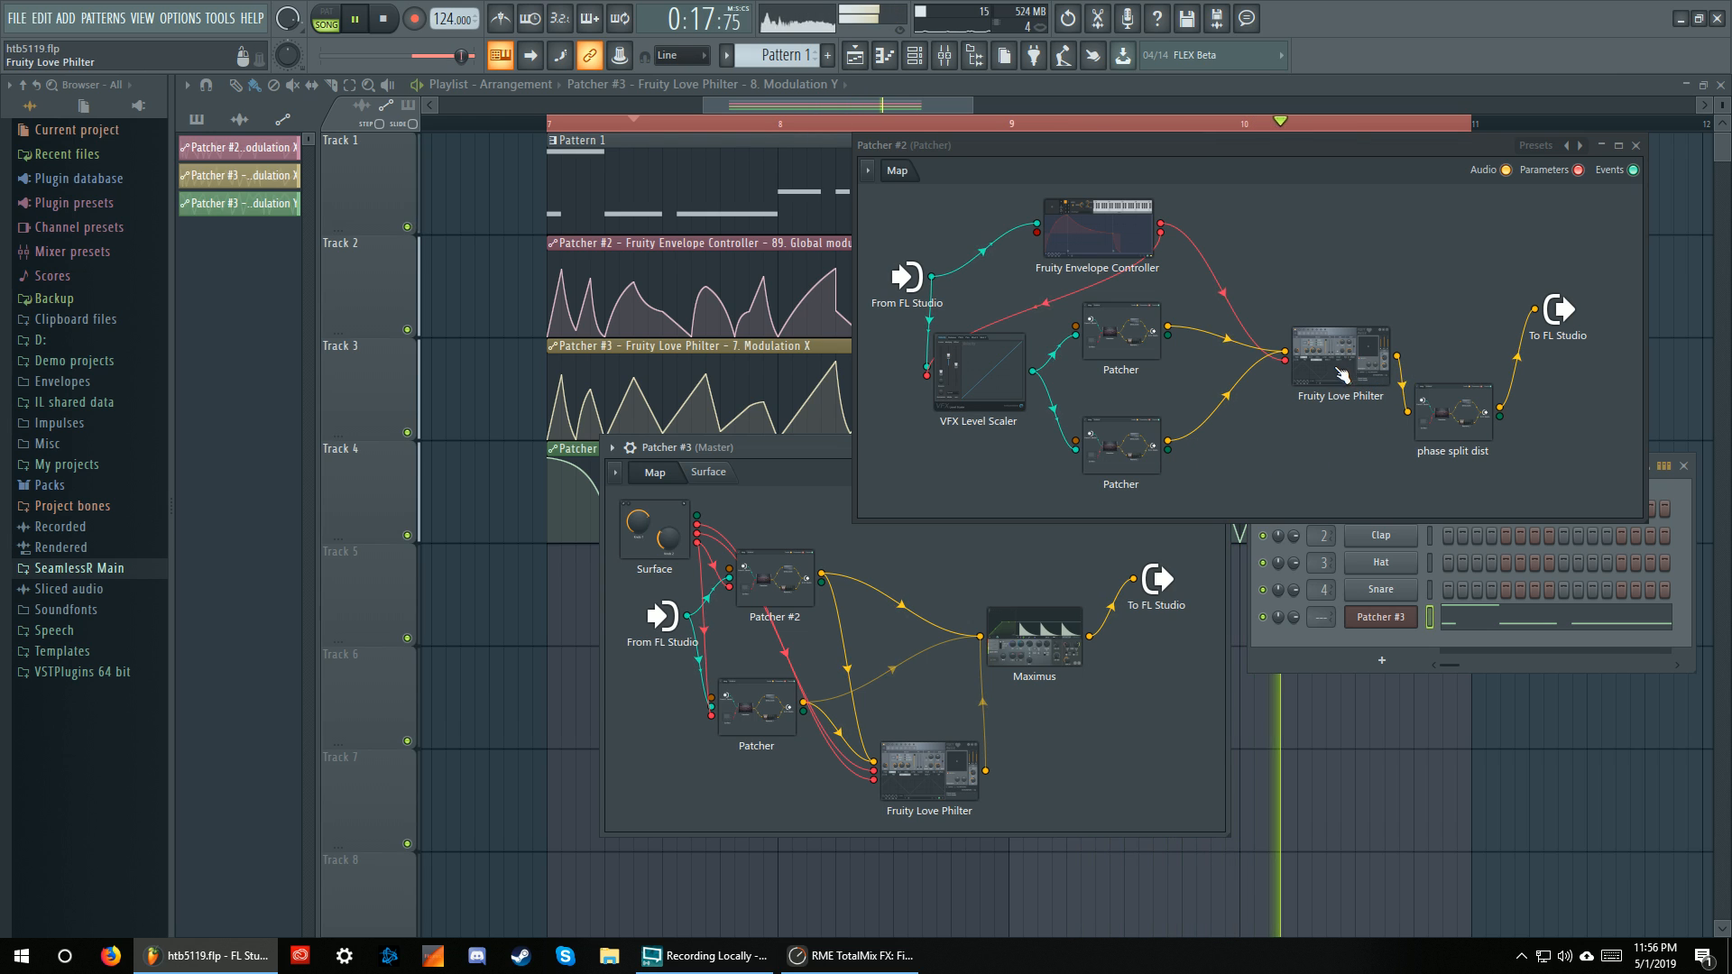
{"action": "left_click_drag", "start_coordinate": [1342, 374], "coordinate": [1304, 380]}
{"action": "key", "text": "space"}
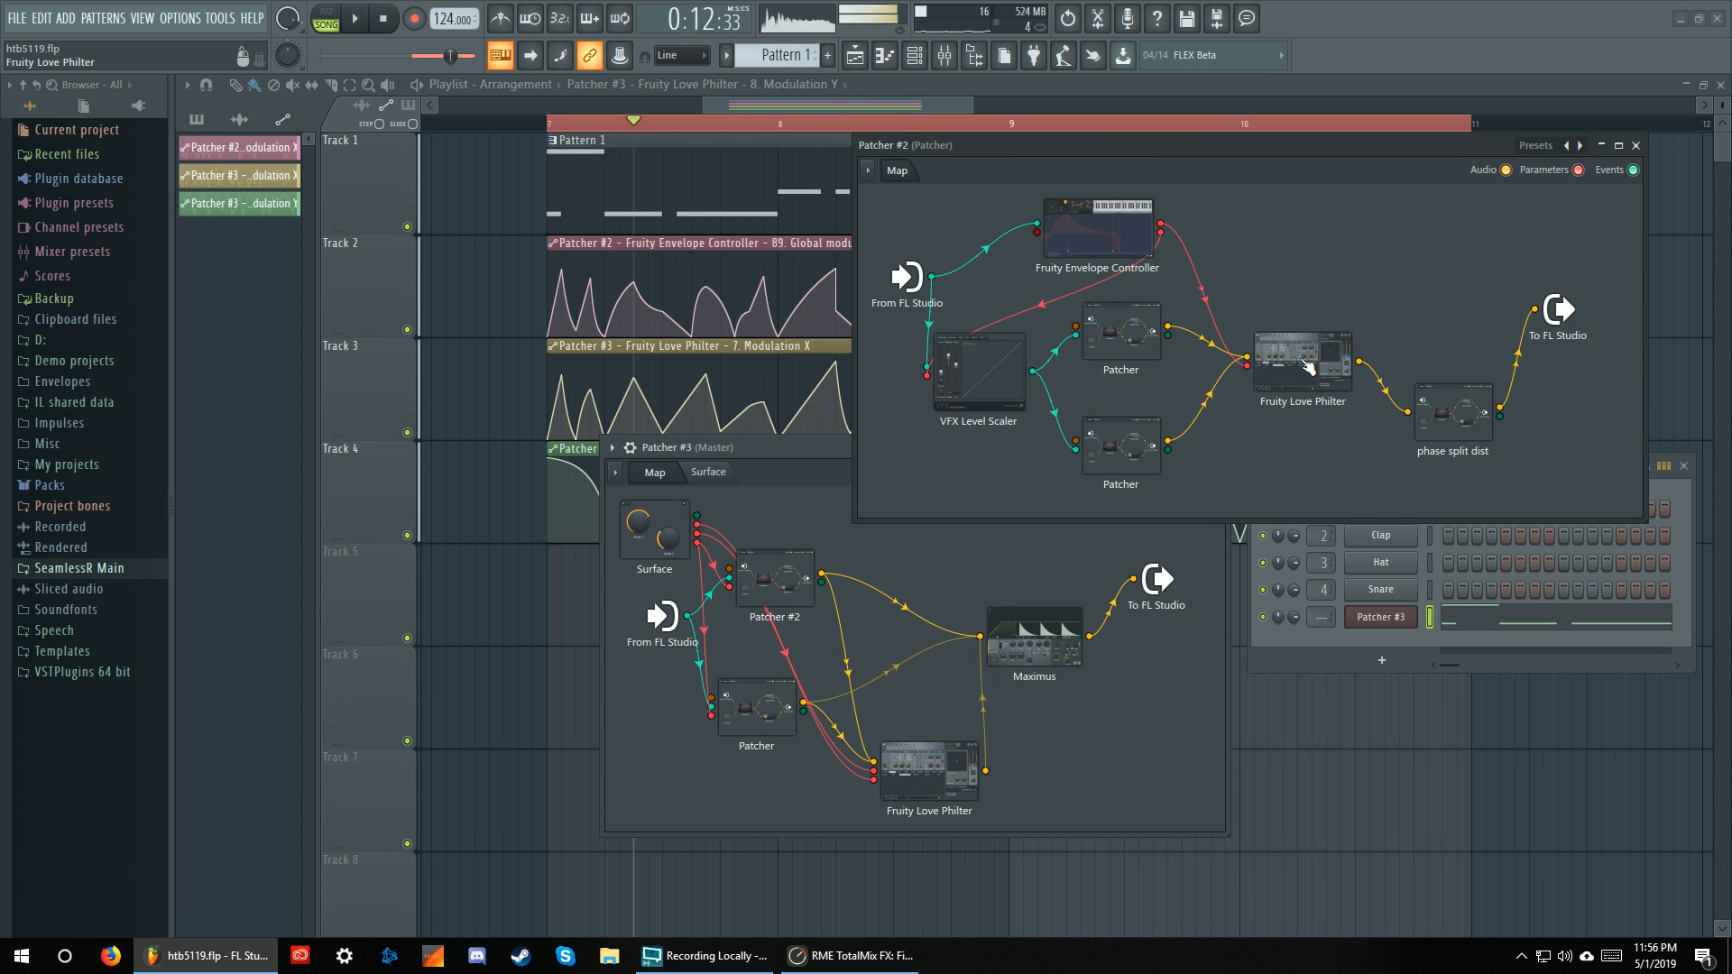
Open the phase split dist Patcher and inspect its Fruity WaveShaper, Fruity Stereo Shaper and the Parametric EQ 2 they feed
{"action": "double_click", "coordinate": [1443, 419]}
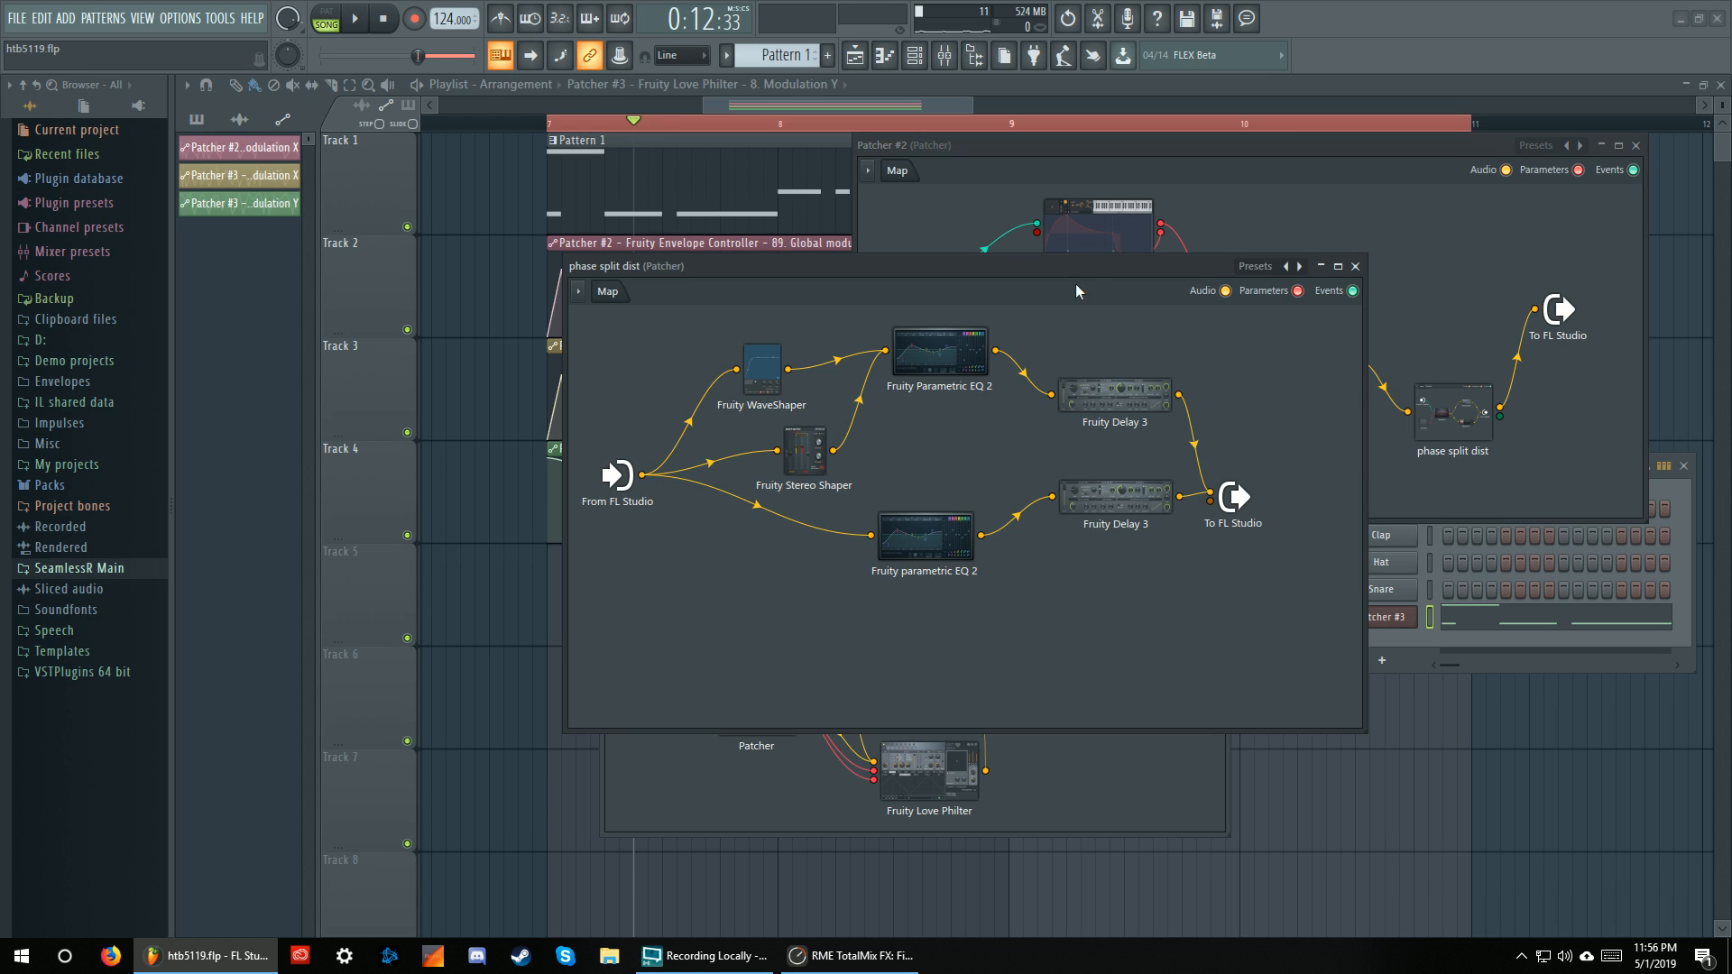
{"action": "left_click_drag", "start_coordinate": [1076, 286], "coordinate": [1136, 326]}
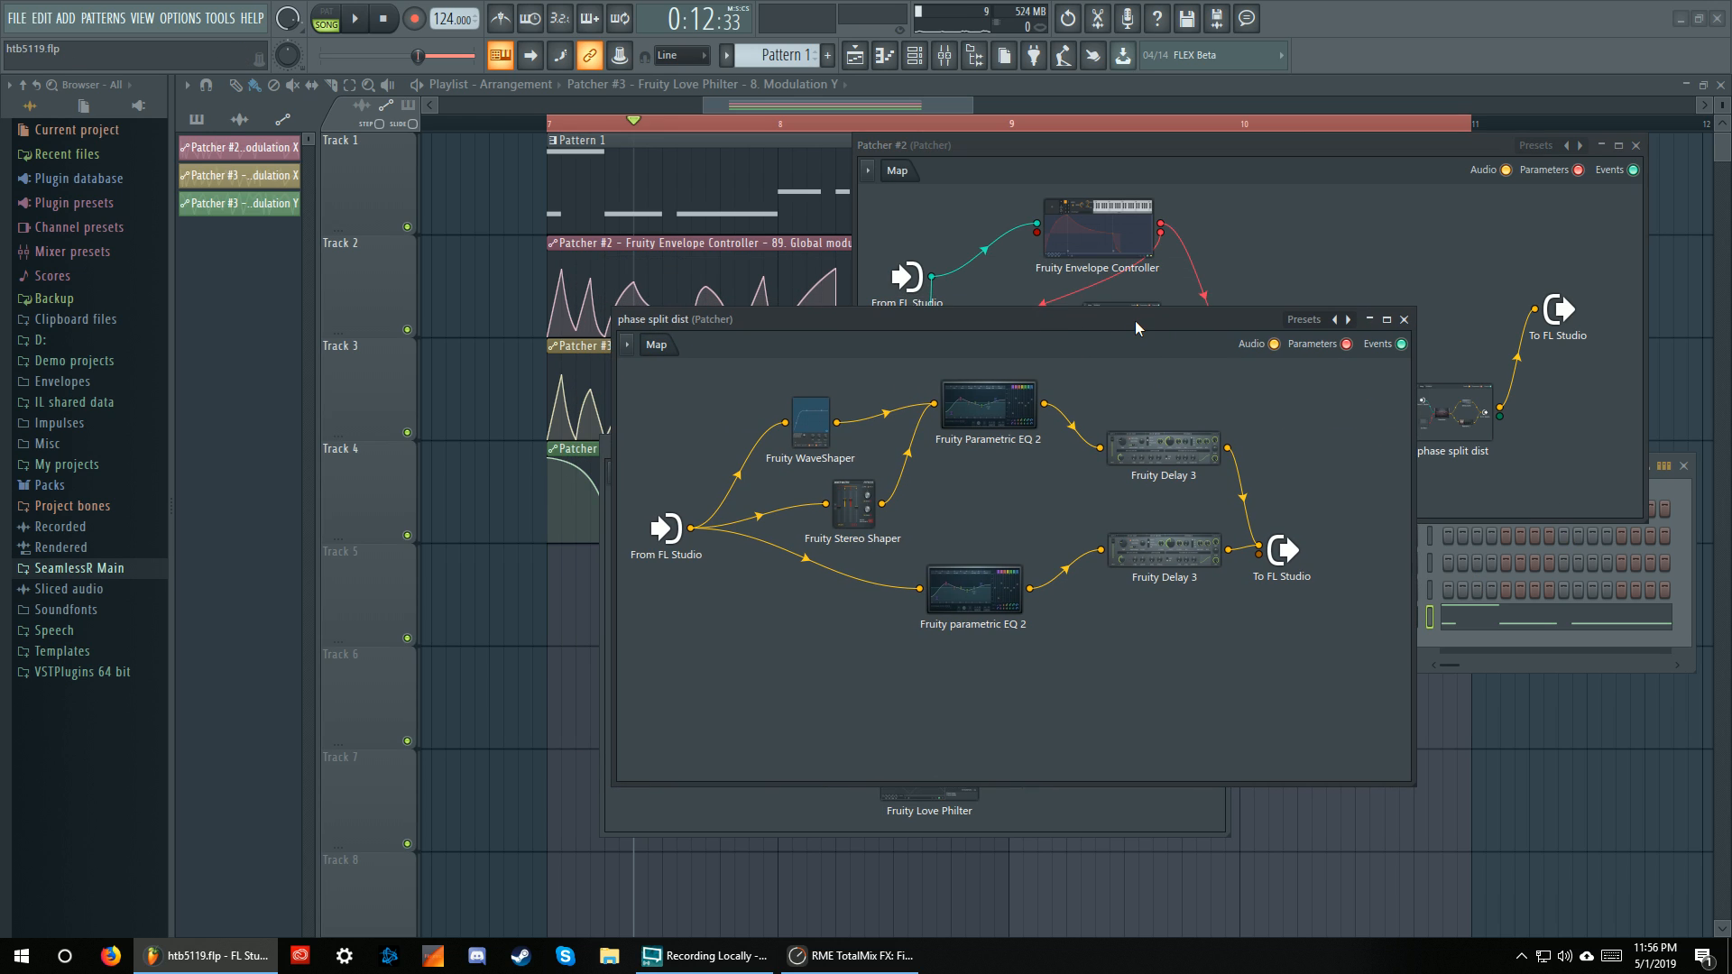
{"action": "left_click", "coordinate": [815, 417]}
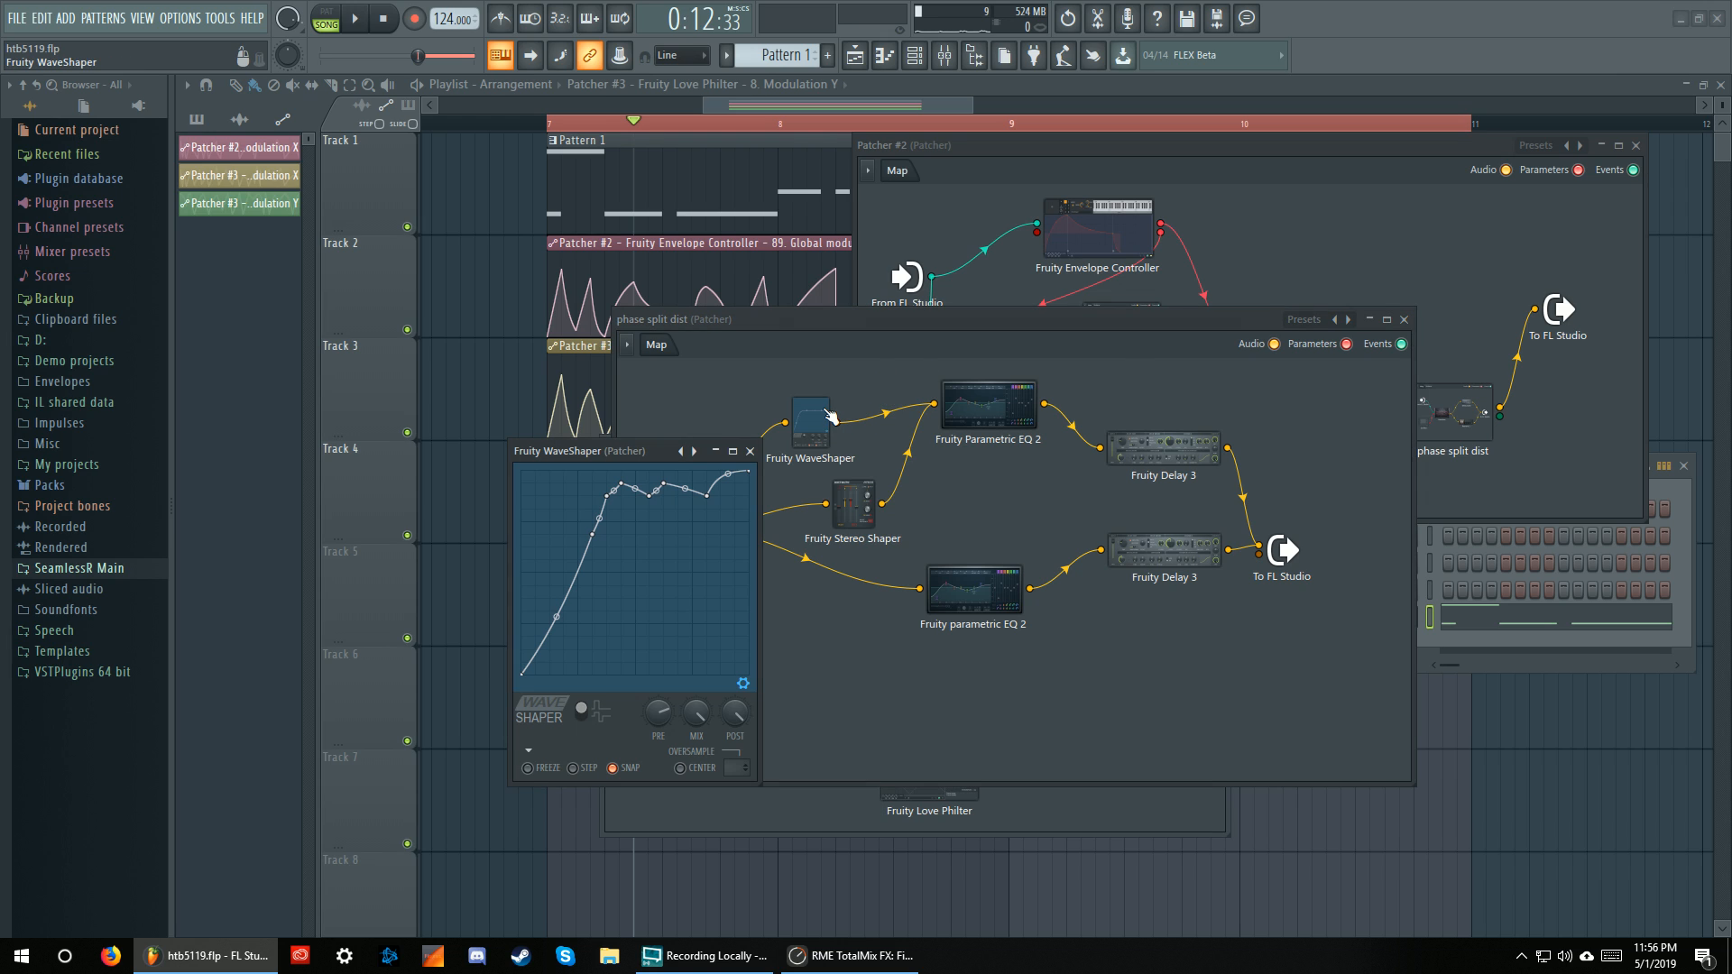
{"action": "left_click", "coordinate": [864, 502]}
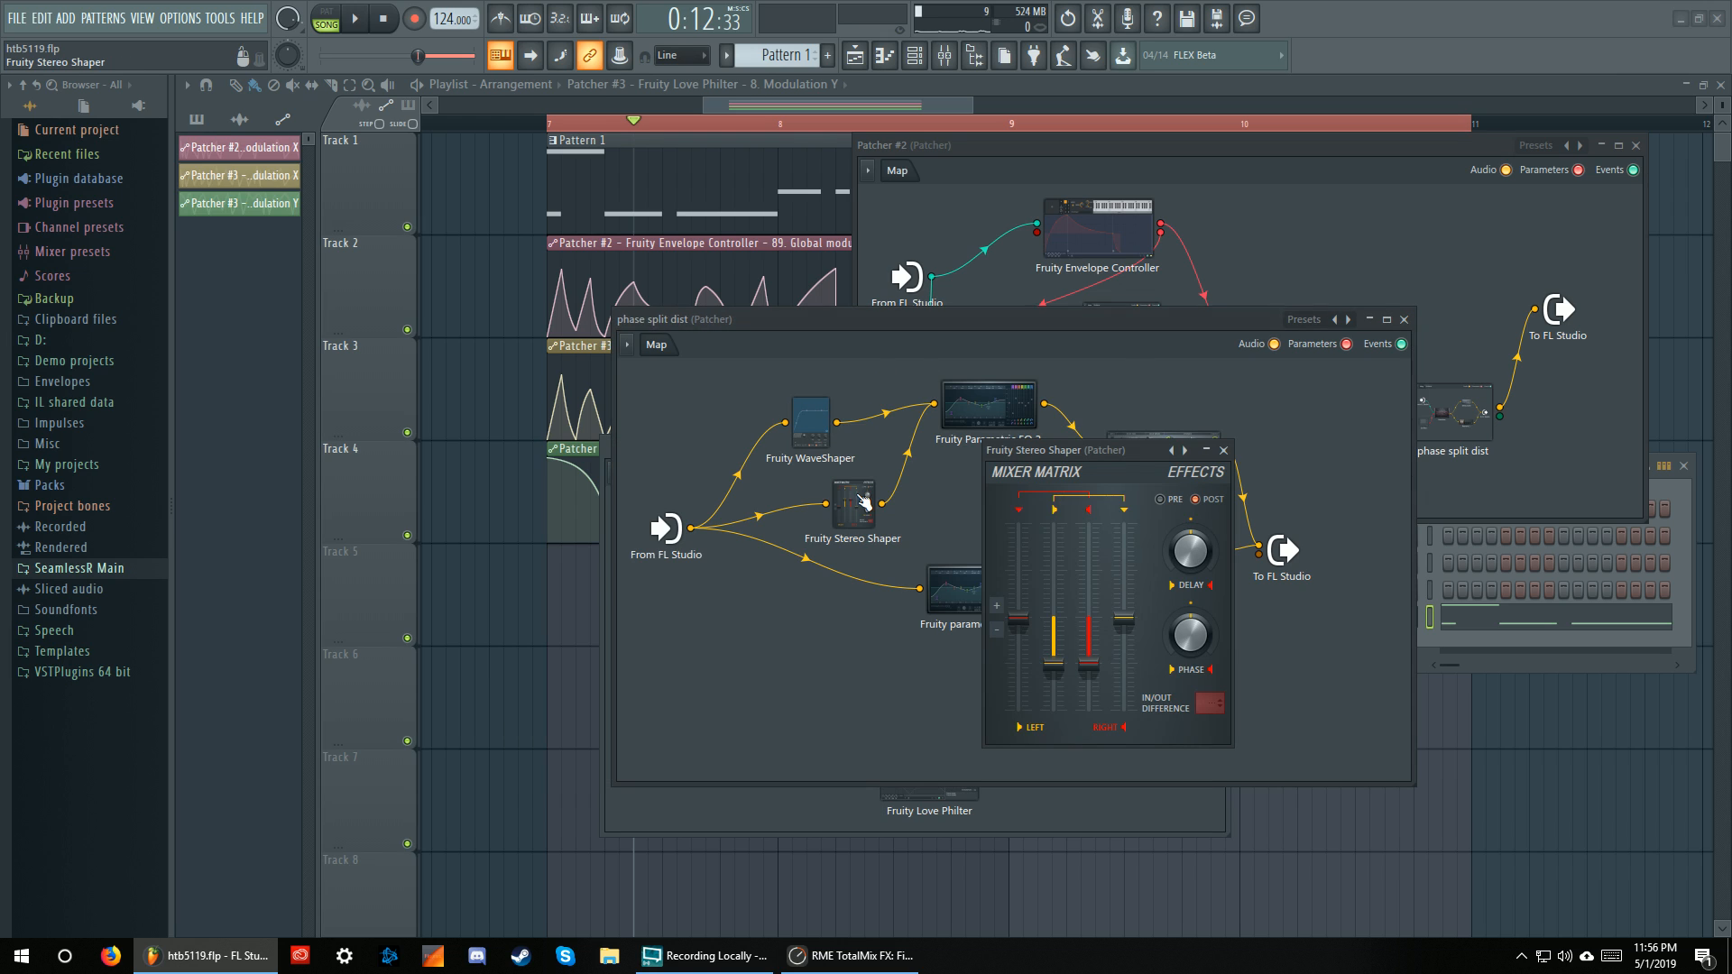
{"action": "left_click", "coordinate": [1223, 450]}
{"action": "left_click", "coordinate": [982, 417]}
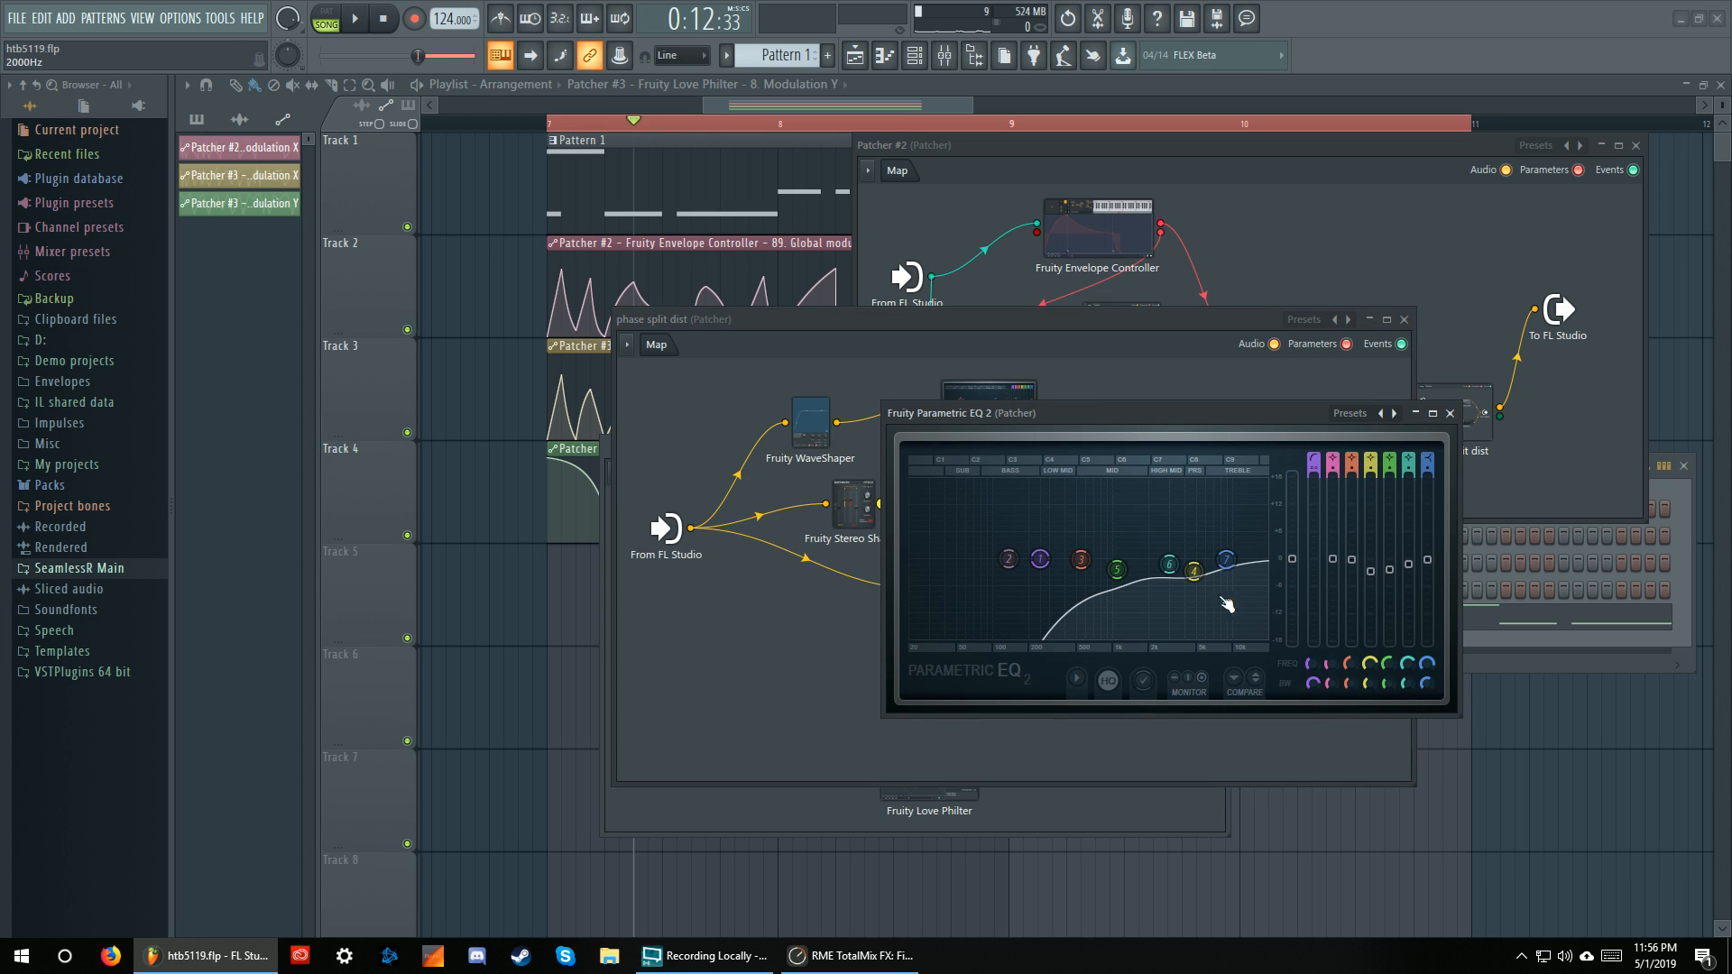
{"action": "left_click", "coordinate": [1449, 413]}
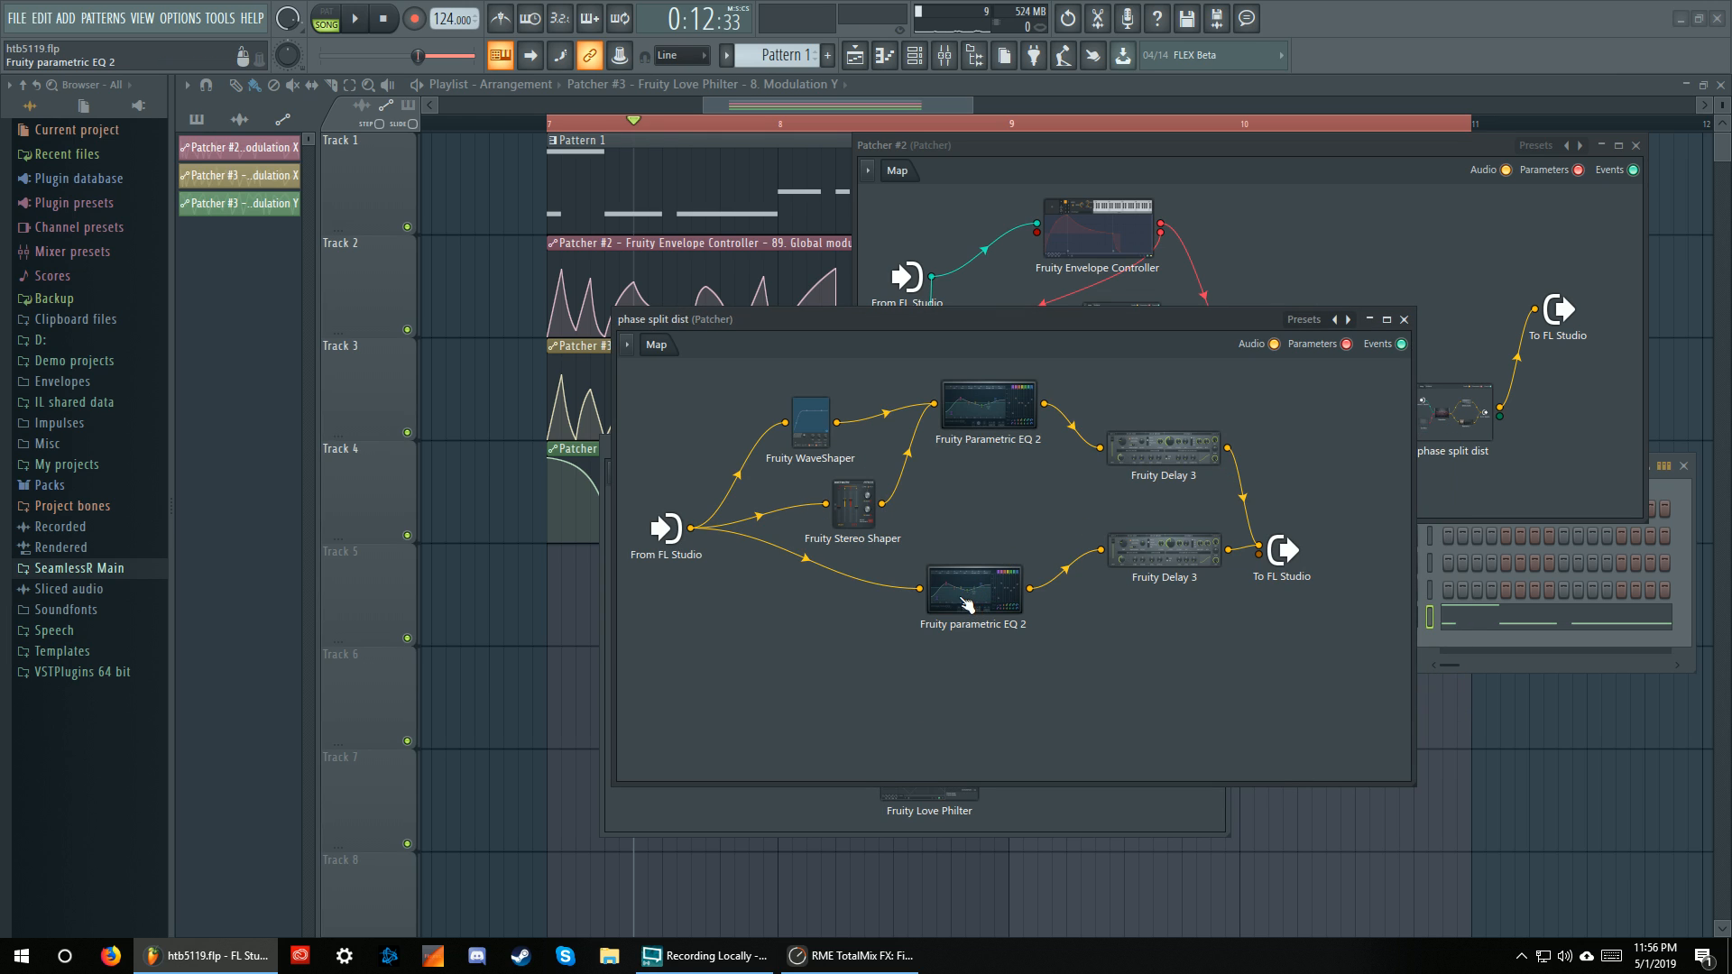
Inspect the lower and upper Parametric EQ 2 curves in the phase split dist Patcher and close its map
{"action": "left_click", "coordinate": [966, 602]}
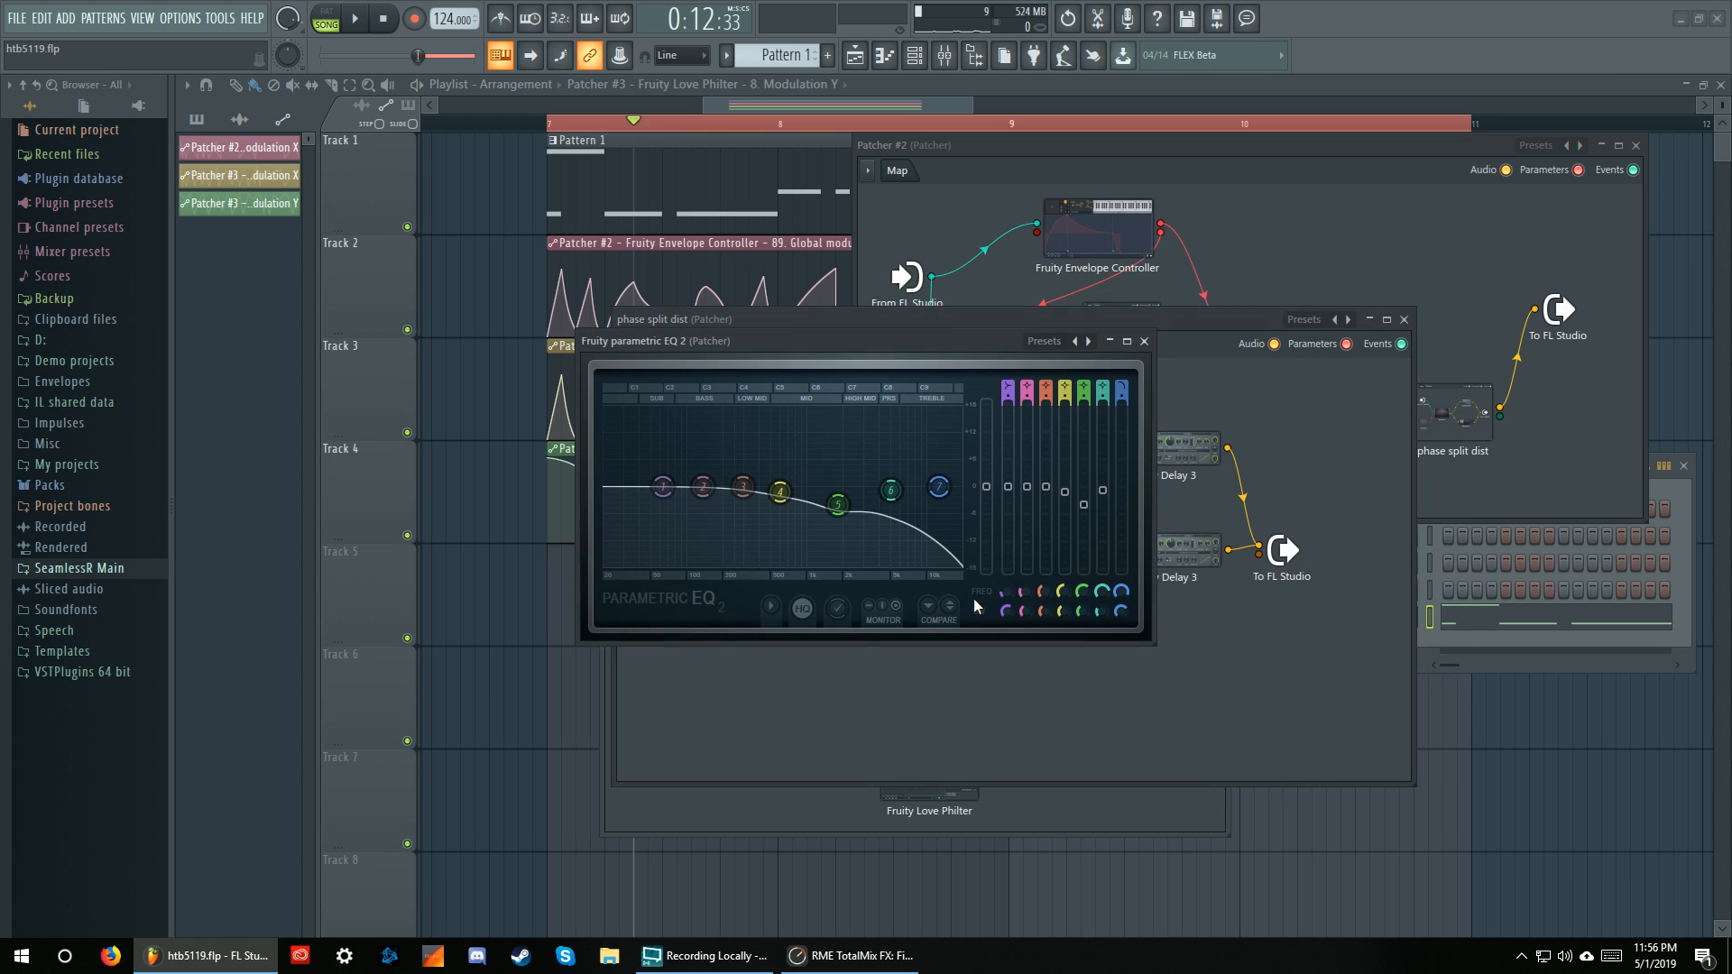
{"action": "left_click", "coordinate": [1144, 341]}
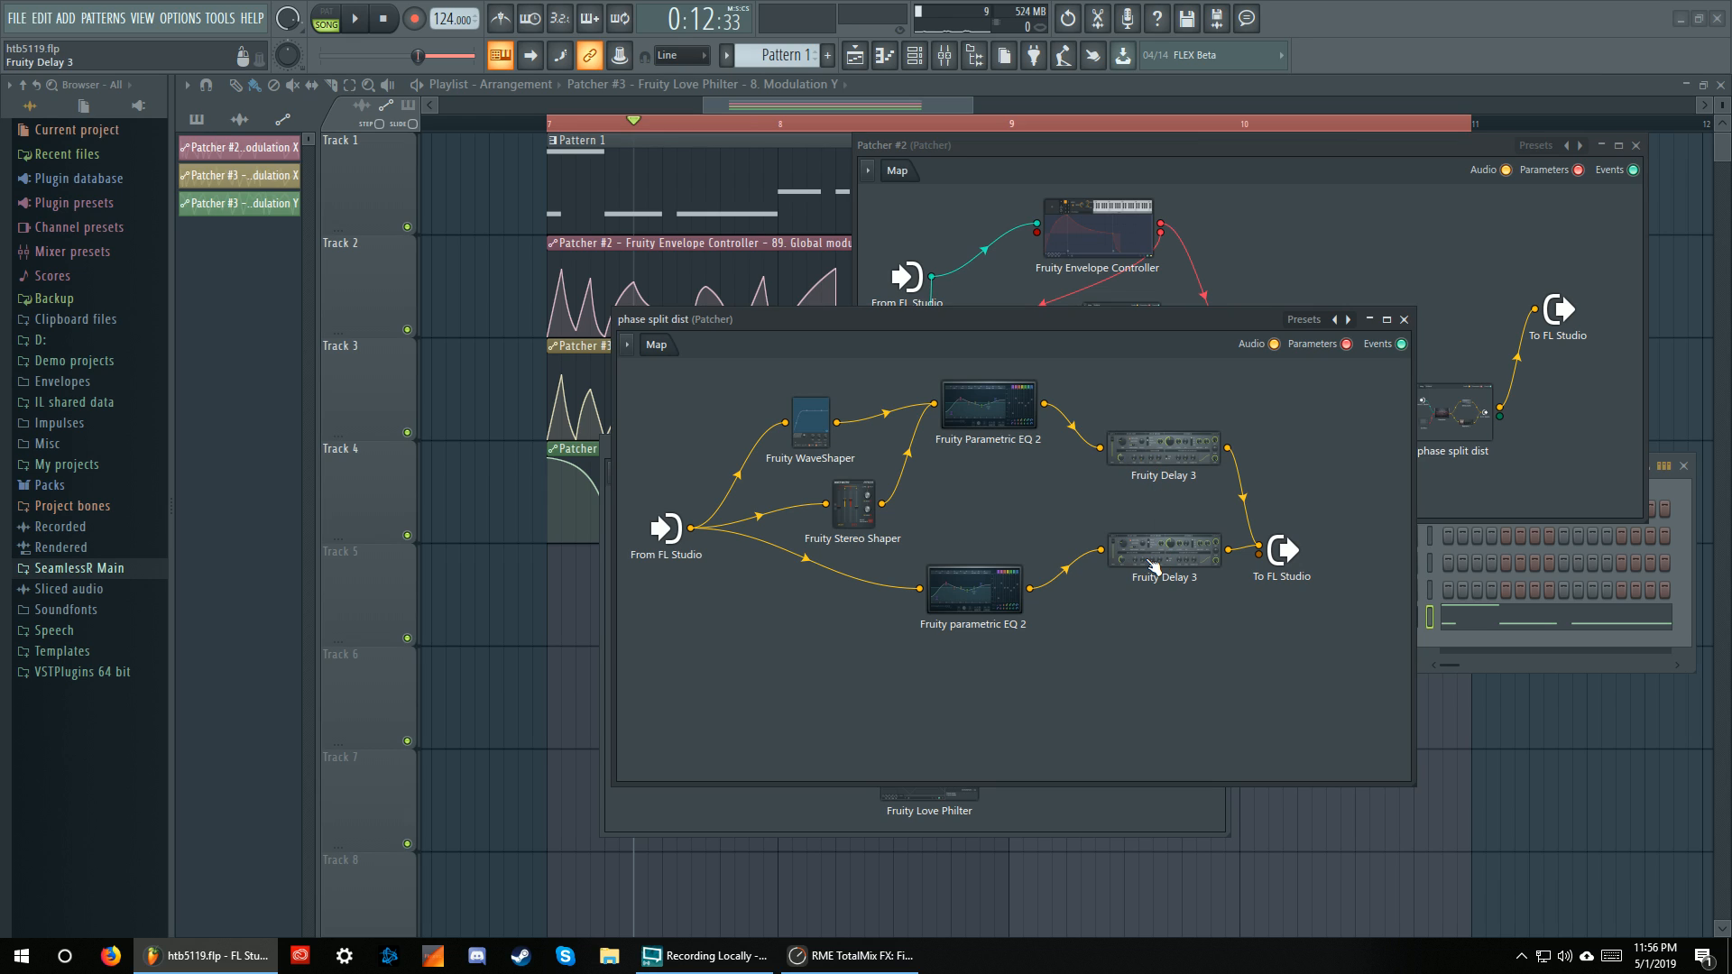
{"action": "left_click", "coordinate": [988, 406]}
{"action": "left_click", "coordinate": [1450, 414]}
{"action": "left_click", "coordinate": [1404, 319]}
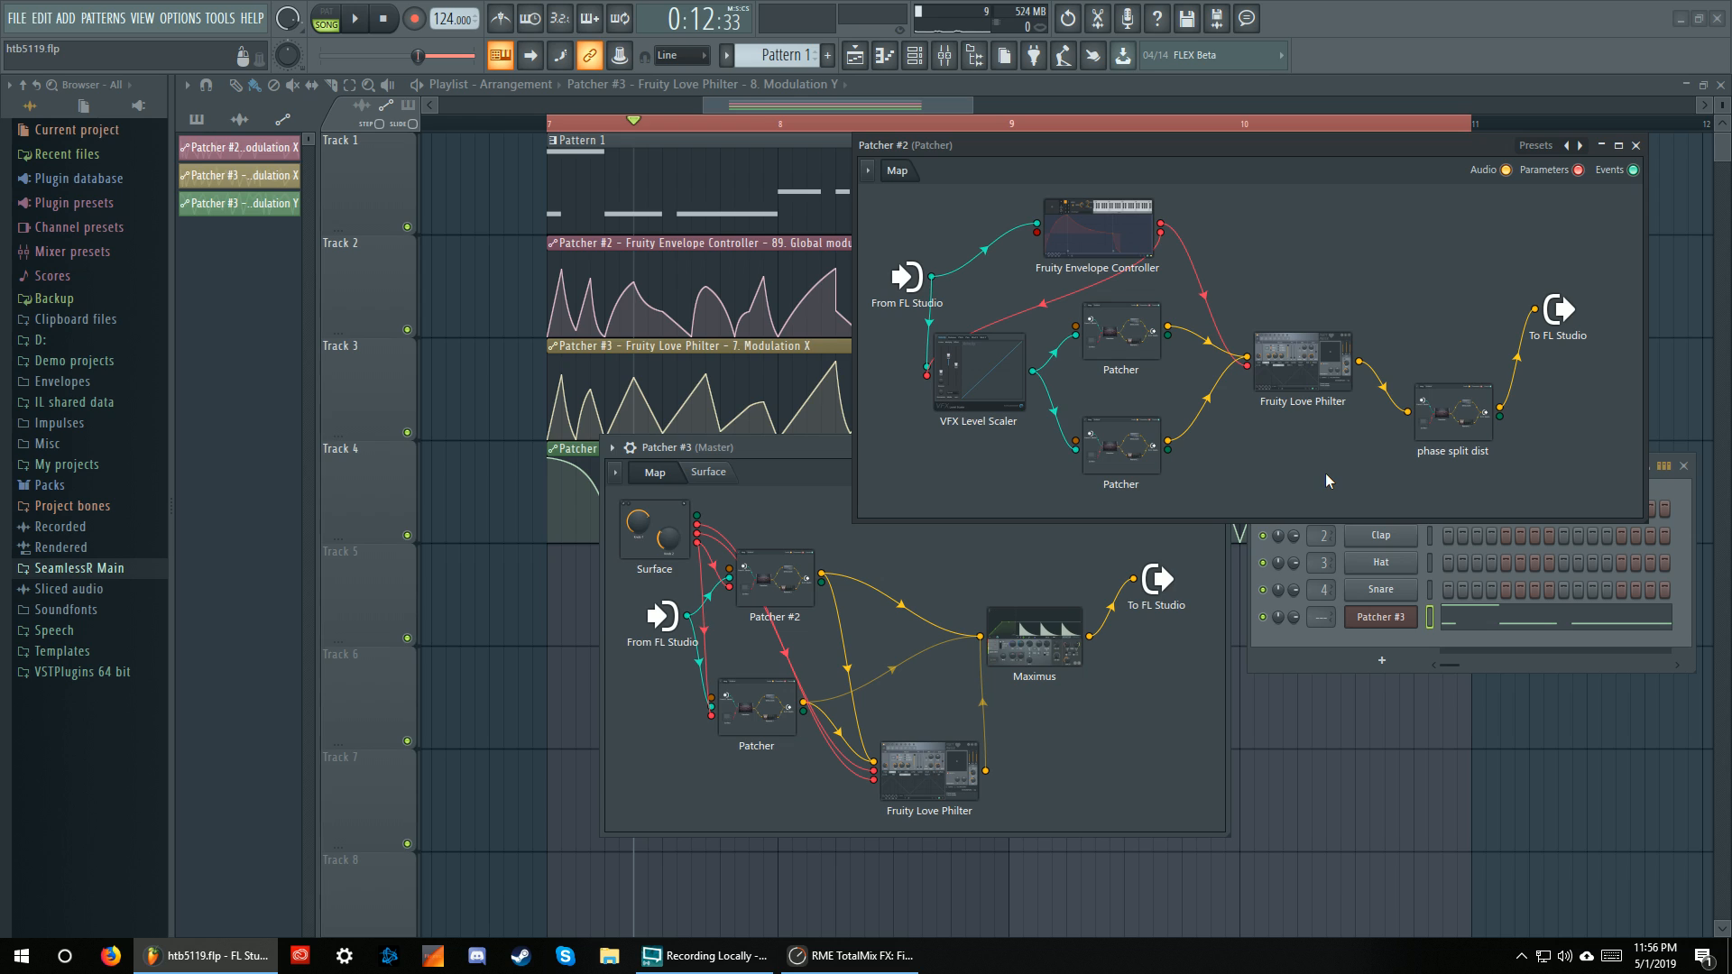
Reopen phase split dist and compare the EQ curves of its two parallel Parametric EQ 2 branches
{"action": "left_click", "coordinate": [1448, 411]}
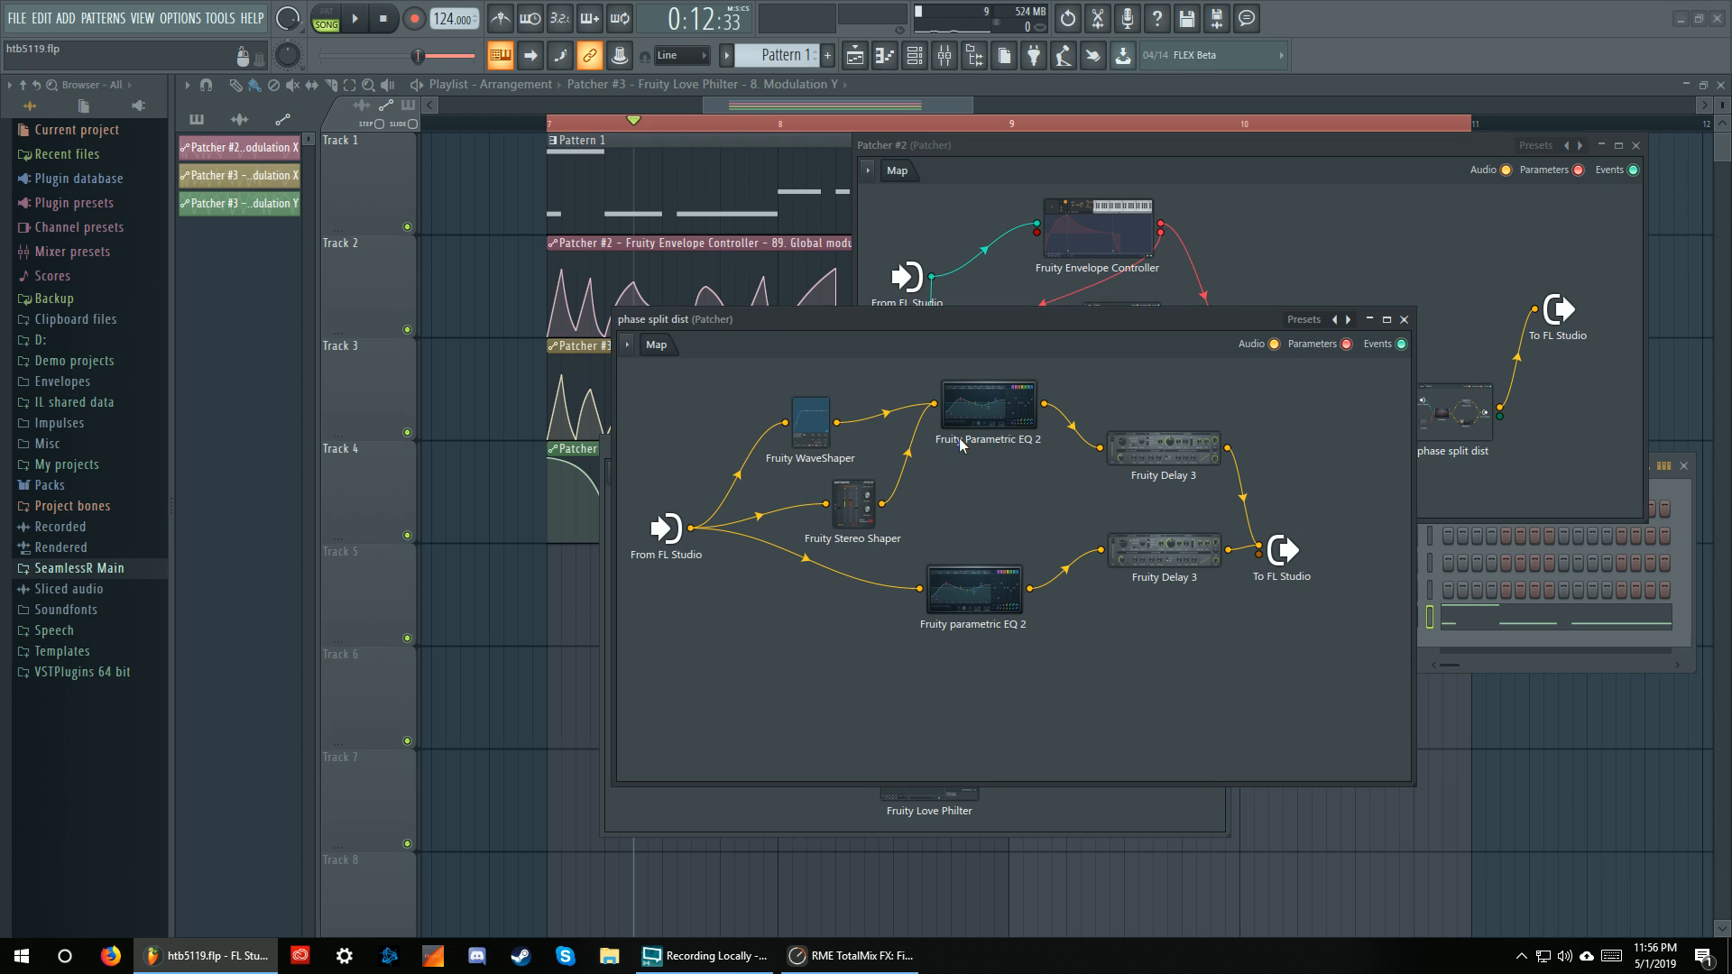
{"action": "left_click", "coordinate": [982, 411]}
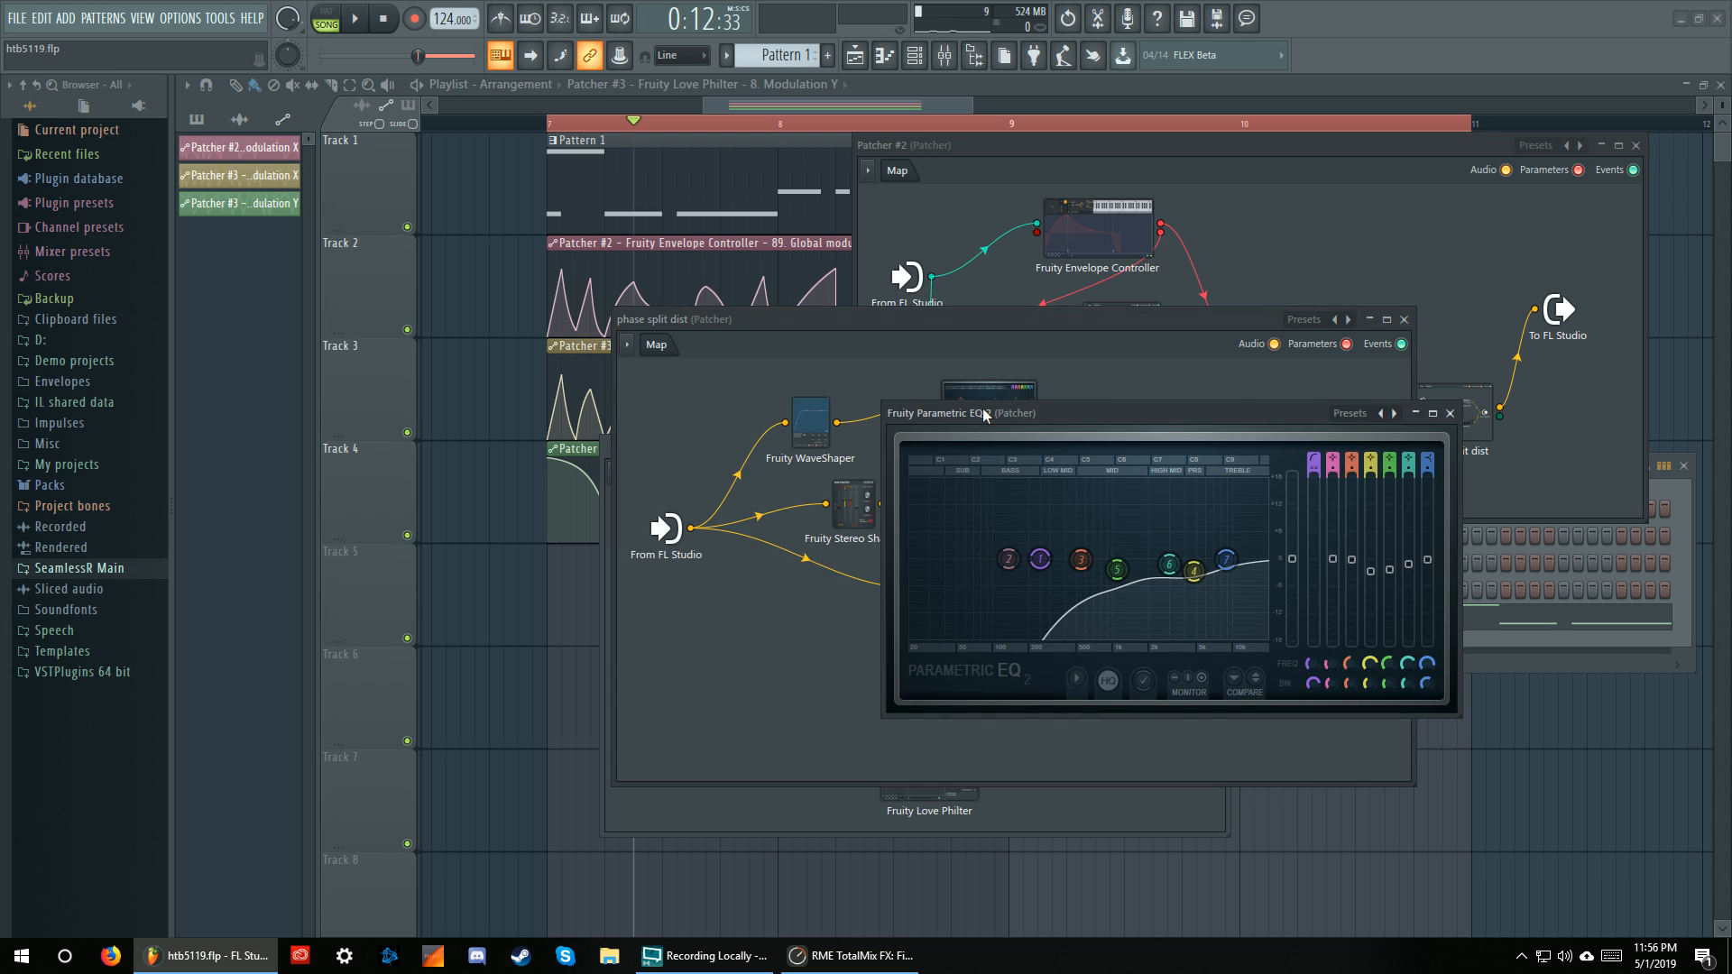
{"action": "left_click", "coordinate": [1450, 413]}
{"action": "left_click", "coordinate": [992, 577]}
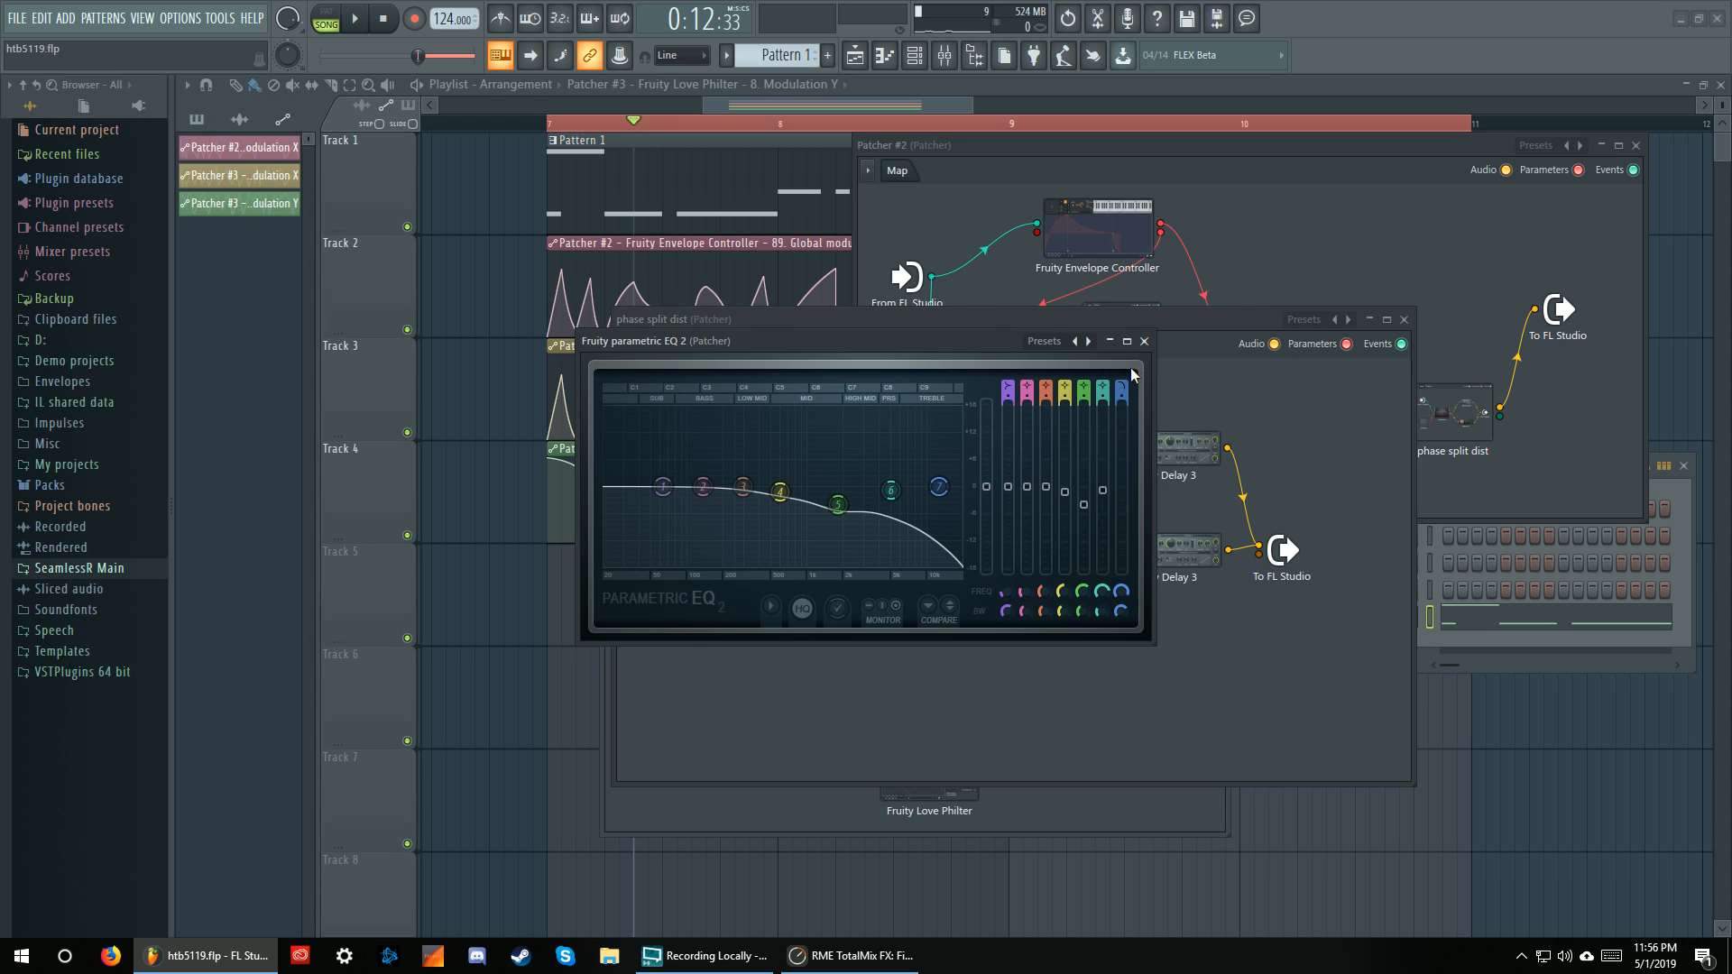
{"action": "left_click", "coordinate": [1143, 341]}
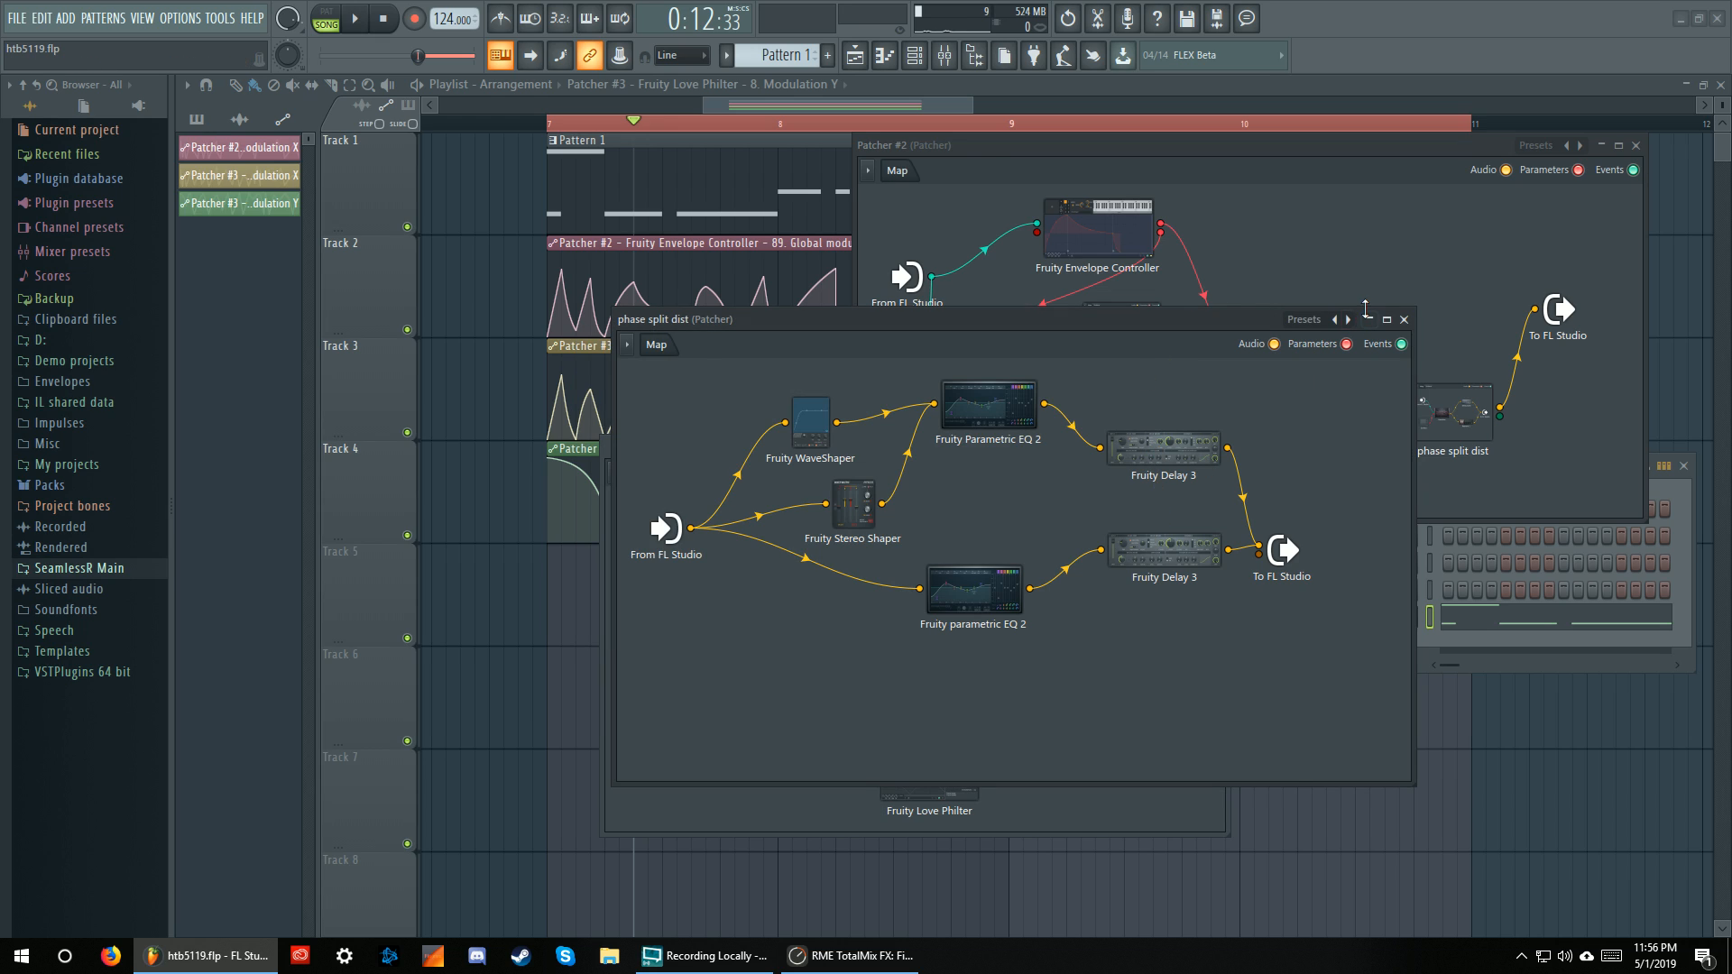
{"action": "left_click", "coordinate": [1403, 319]}
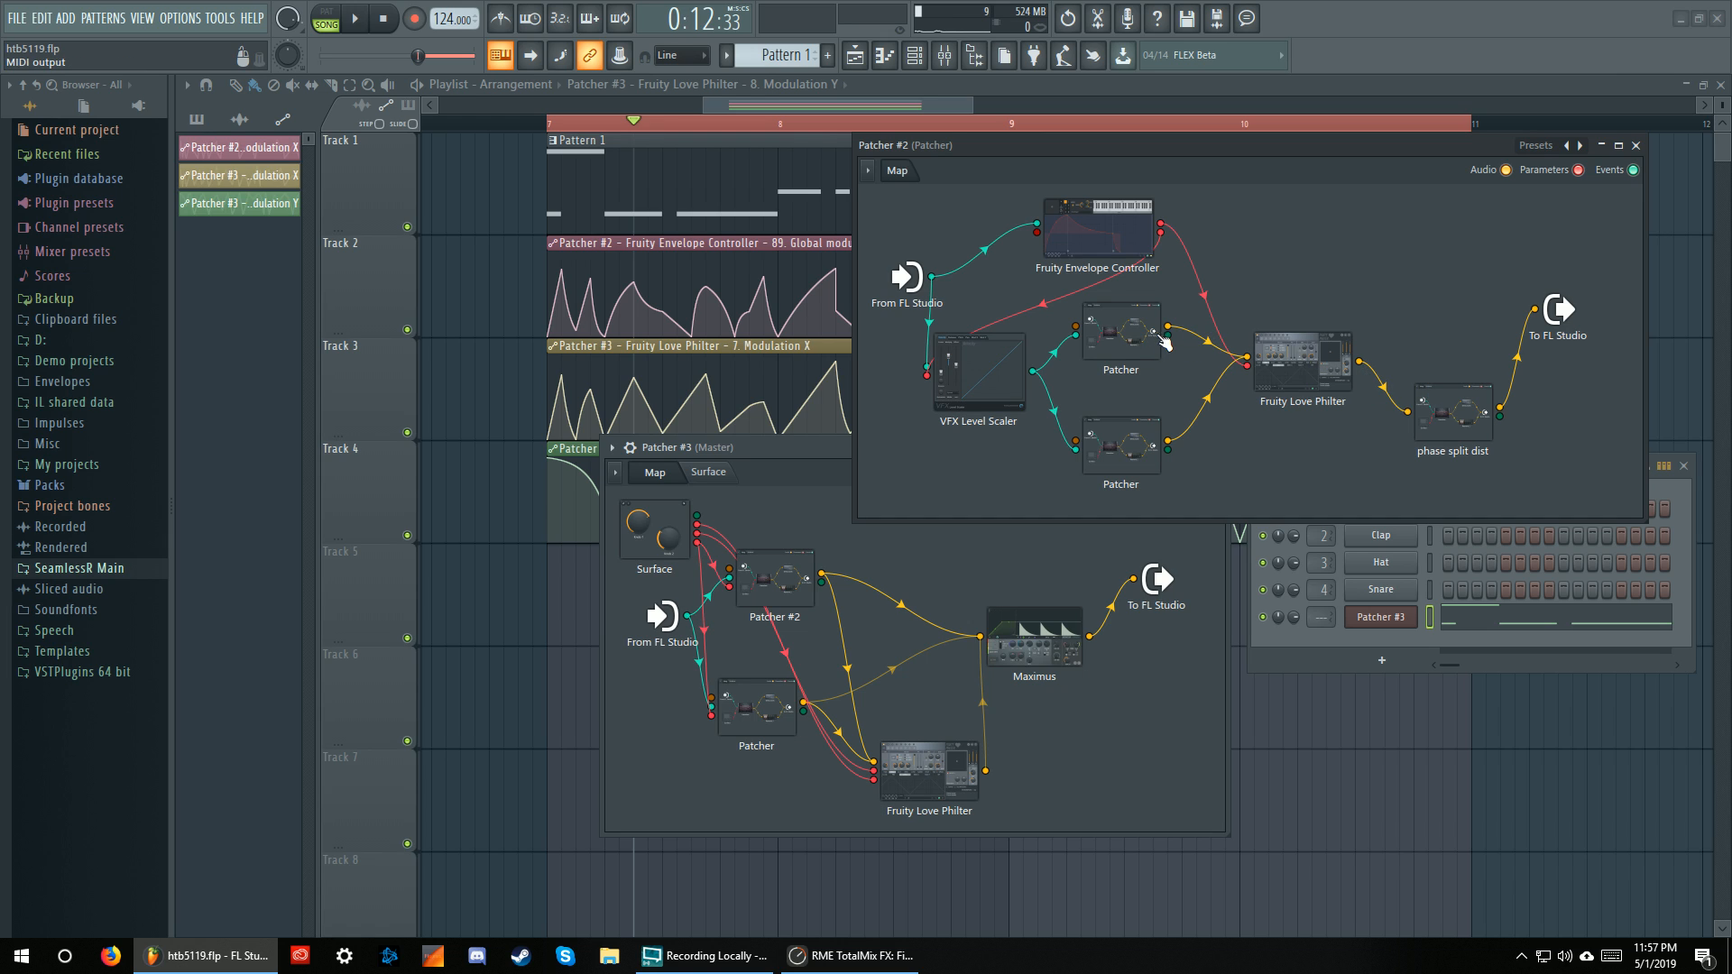
Open the lower nested Patcher inside Patcher #2, view its upper Sytrus, and close both
{"action": "double_click", "coordinate": [1120, 445]}
{"action": "double_click", "coordinate": [884, 641]}
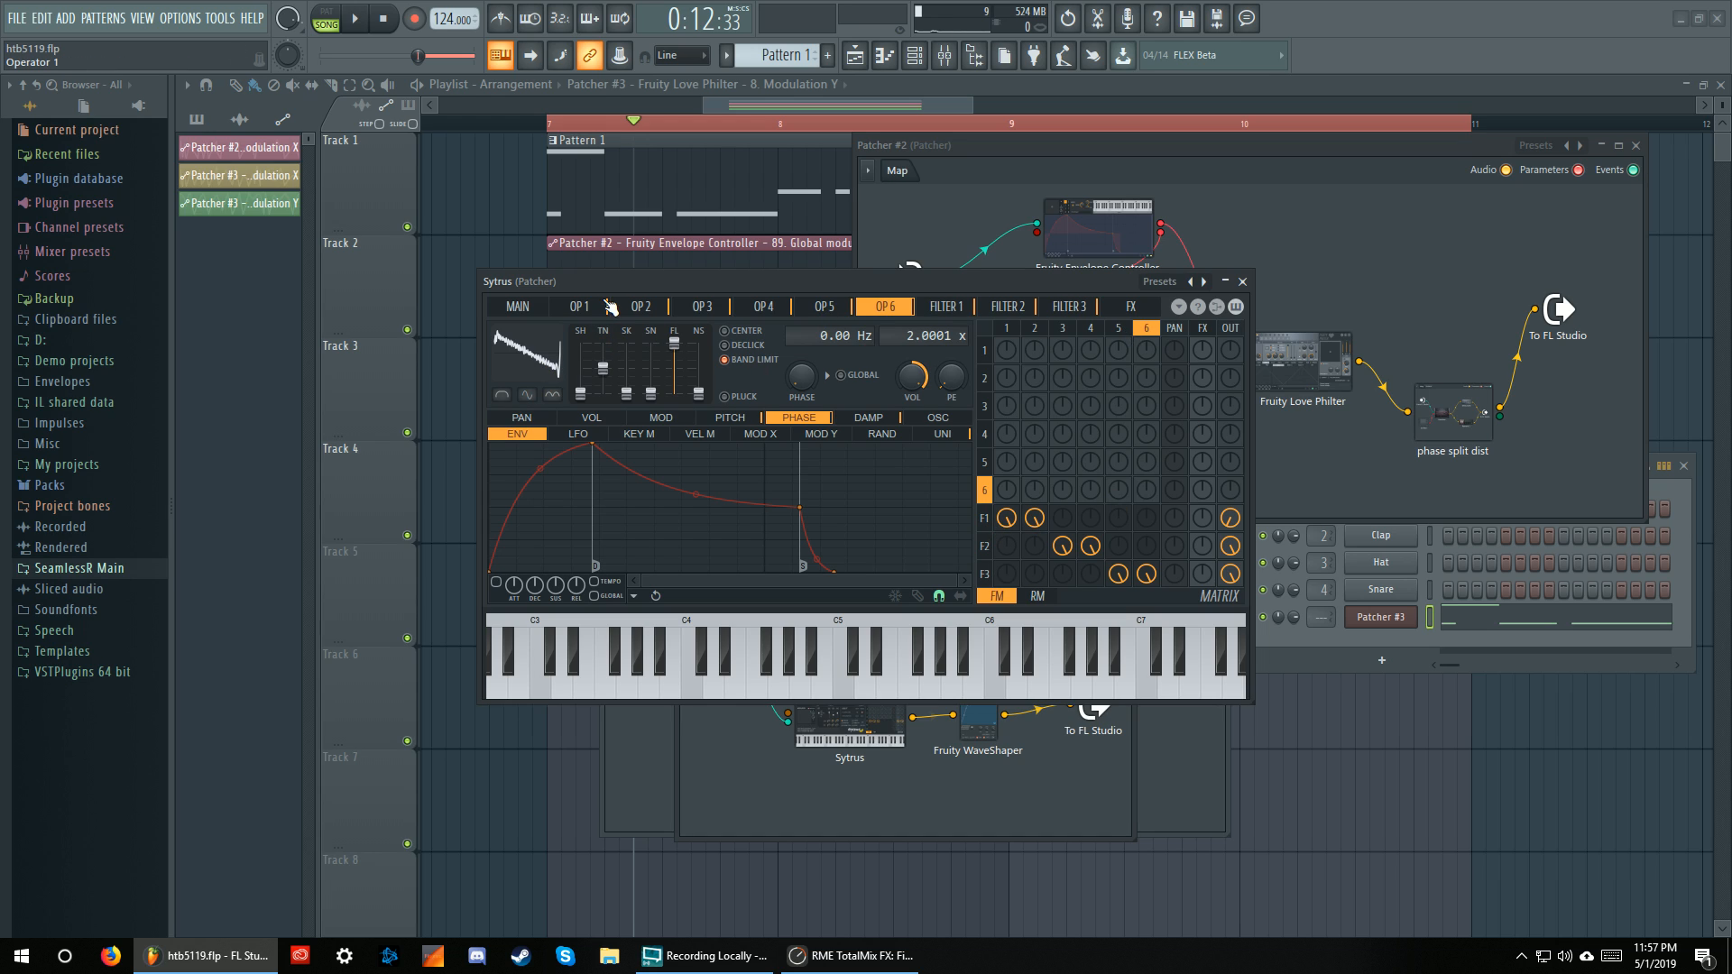
{"action": "left_click", "coordinate": [1243, 282]}
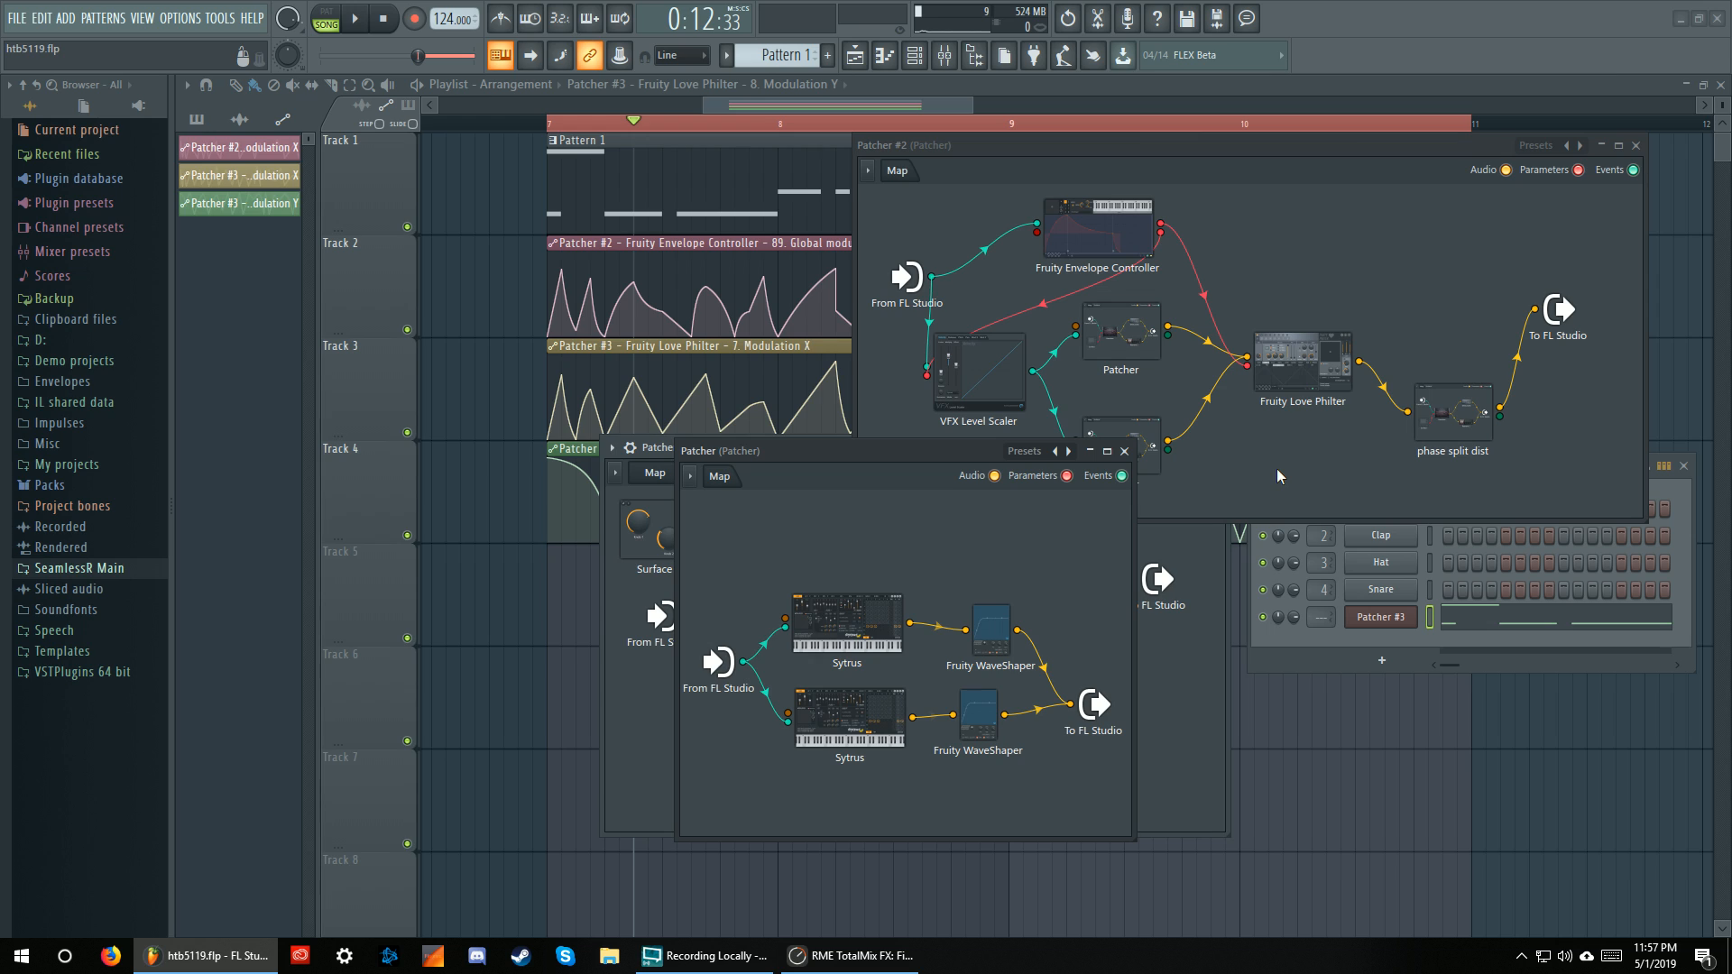
{"action": "left_click", "coordinate": [1124, 451]}
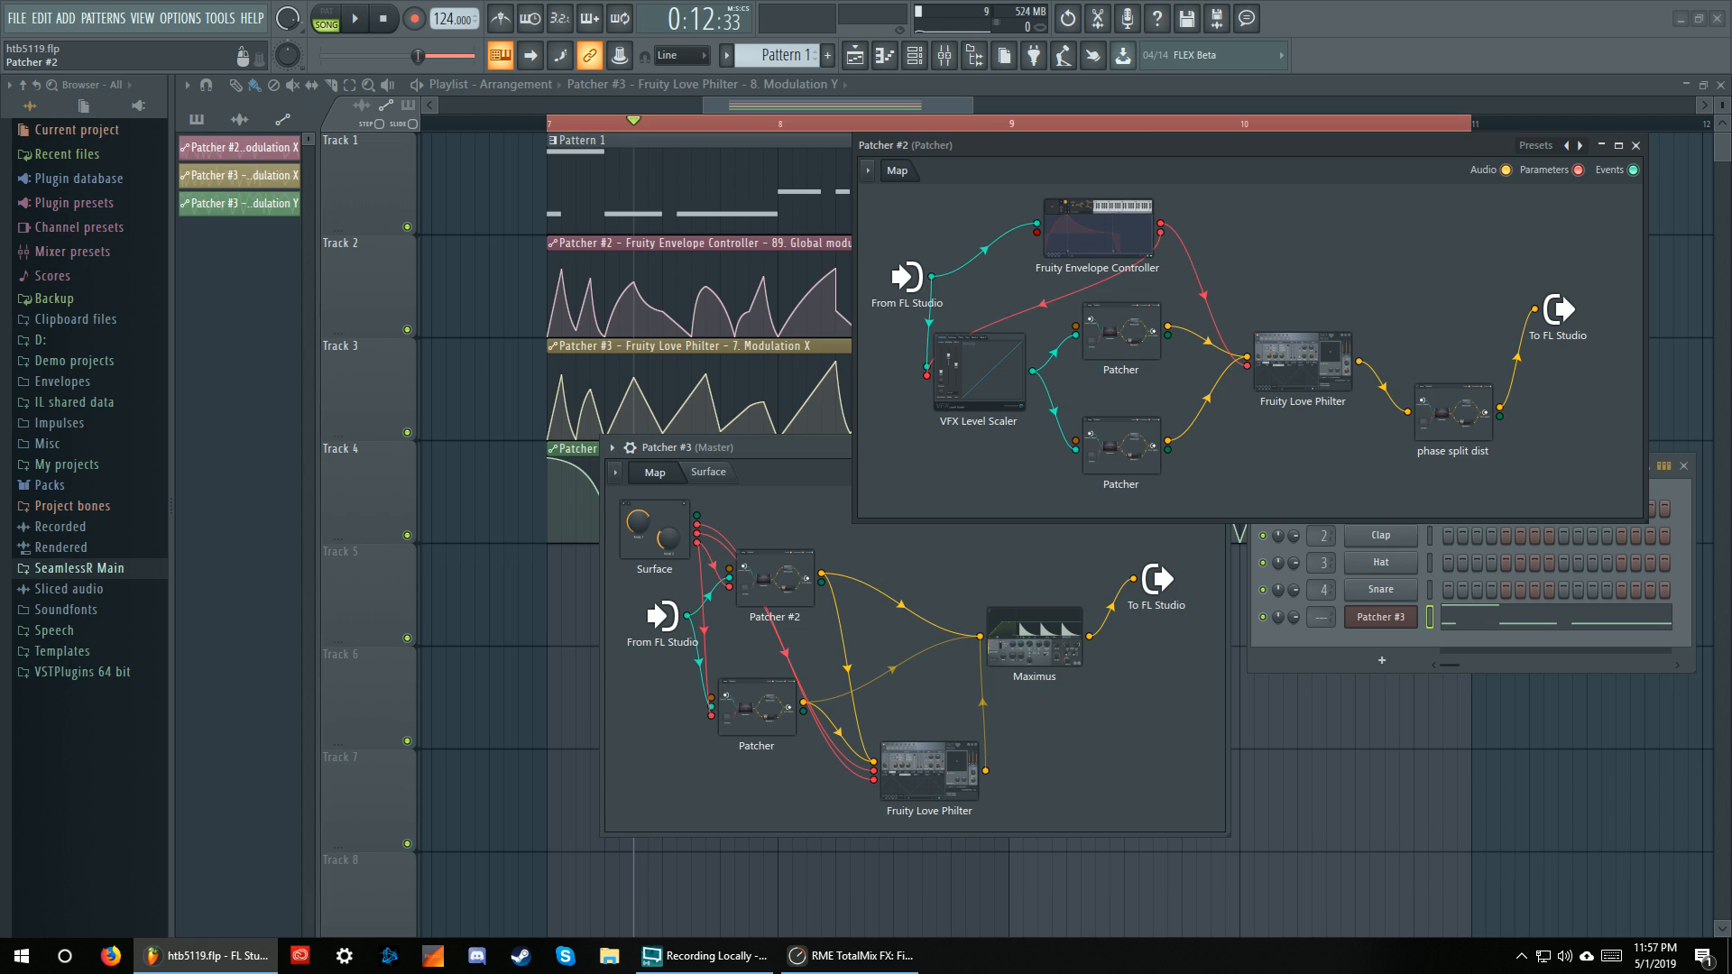
Review Patcher #2's chain into phase split dist and play the combined sound
{"action": "left_click", "coordinate": [792, 587]}
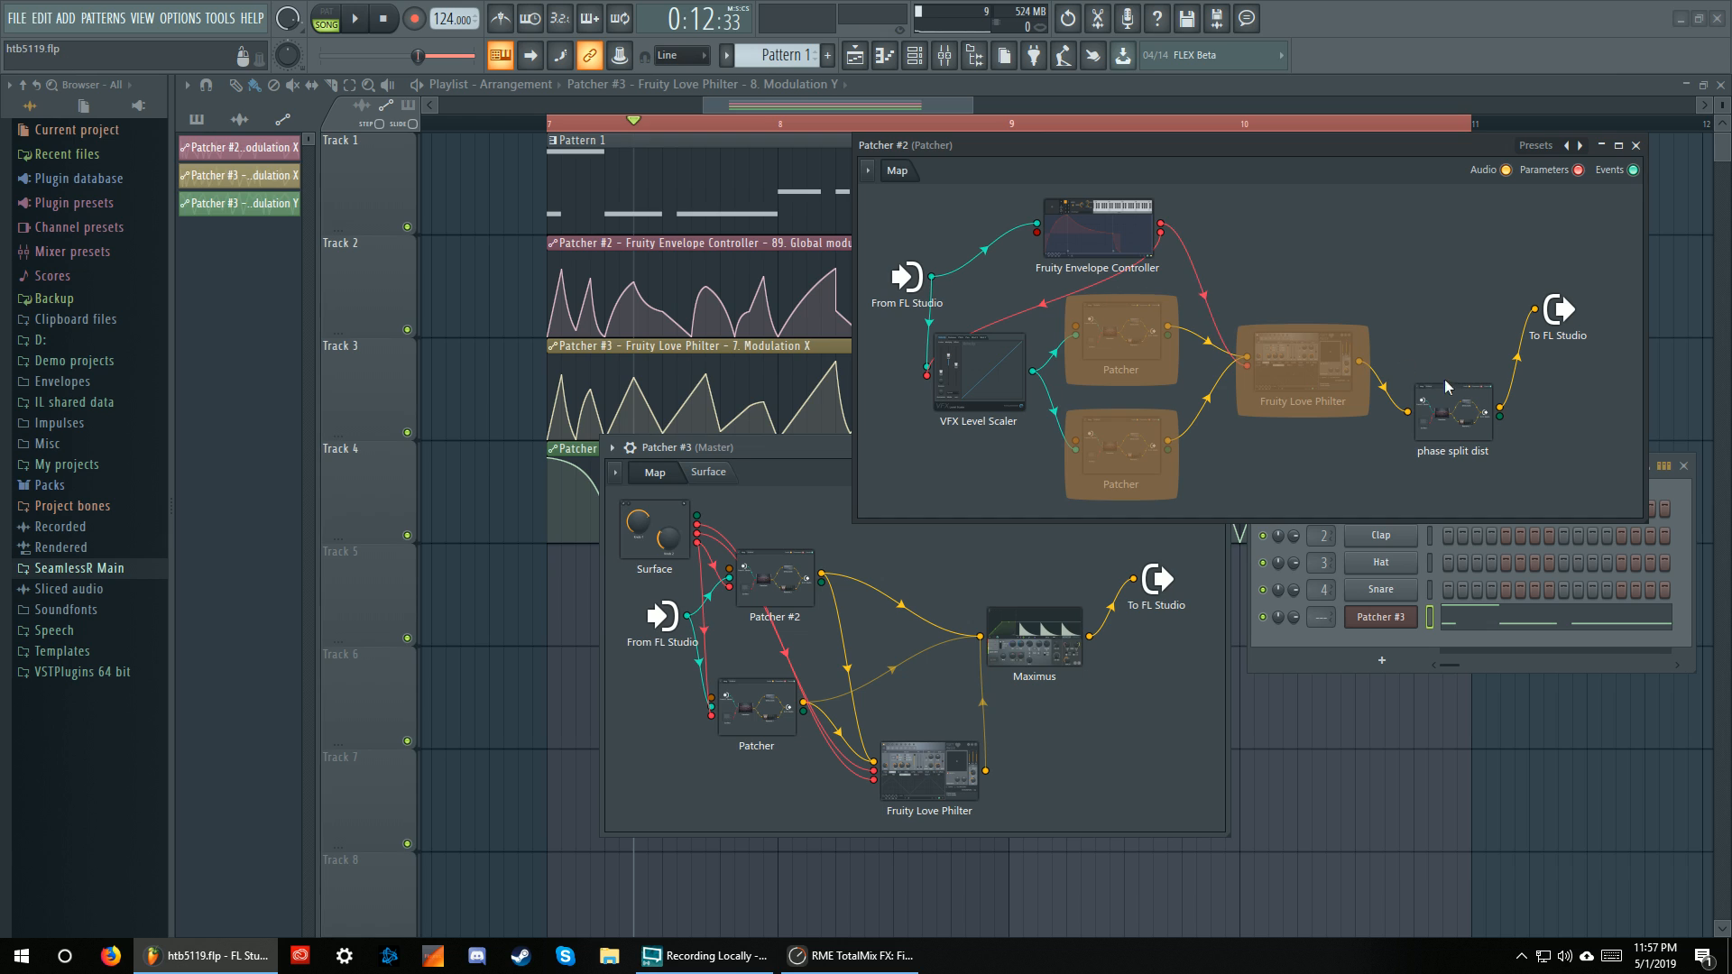
{"action": "double_click", "coordinate": [1448, 410]}
{"action": "left_click", "coordinate": [1403, 319]}
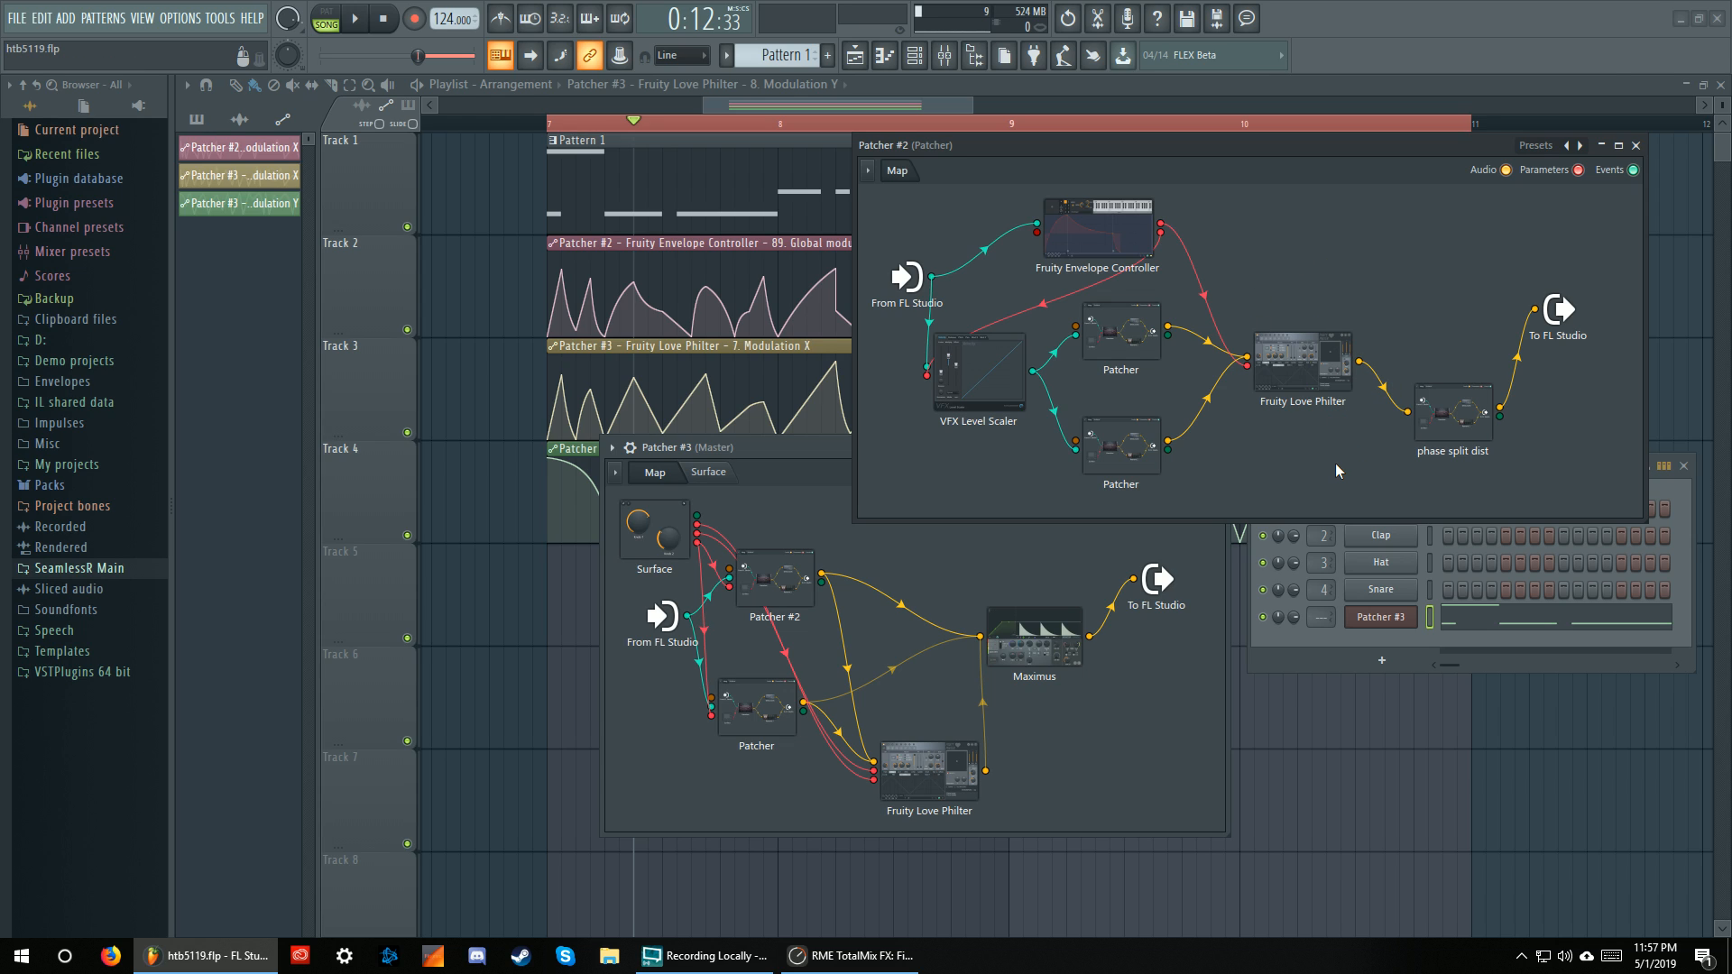
{"action": "key", "text": "space"}
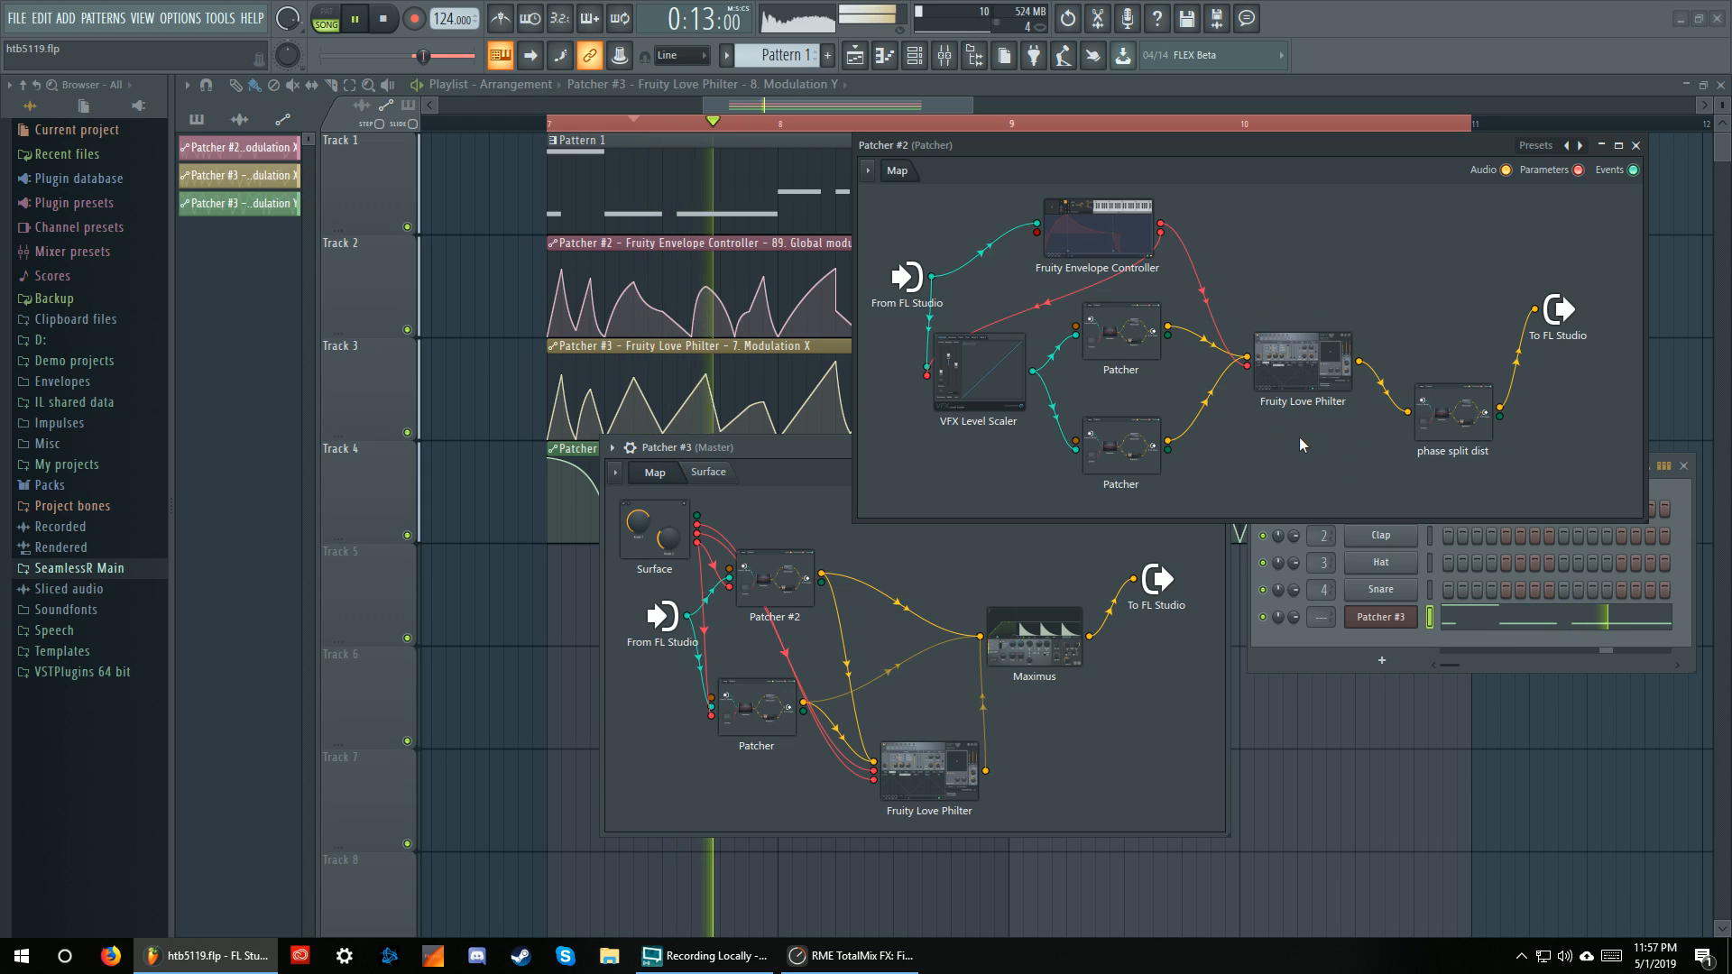
{"action": "key", "text": "space"}
Connect the upper nested Patcher directly to To FL Studio, mute the lower Patcher's link to Fruity Love Philter, and play
{"action": "left_click_drag", "start_coordinate": [1279, 338], "coordinate": [1335, 460]}
{"action": "left_click_drag", "start_coordinate": [1168, 323], "coordinate": [1534, 306]}
{"action": "key", "text": "space"}
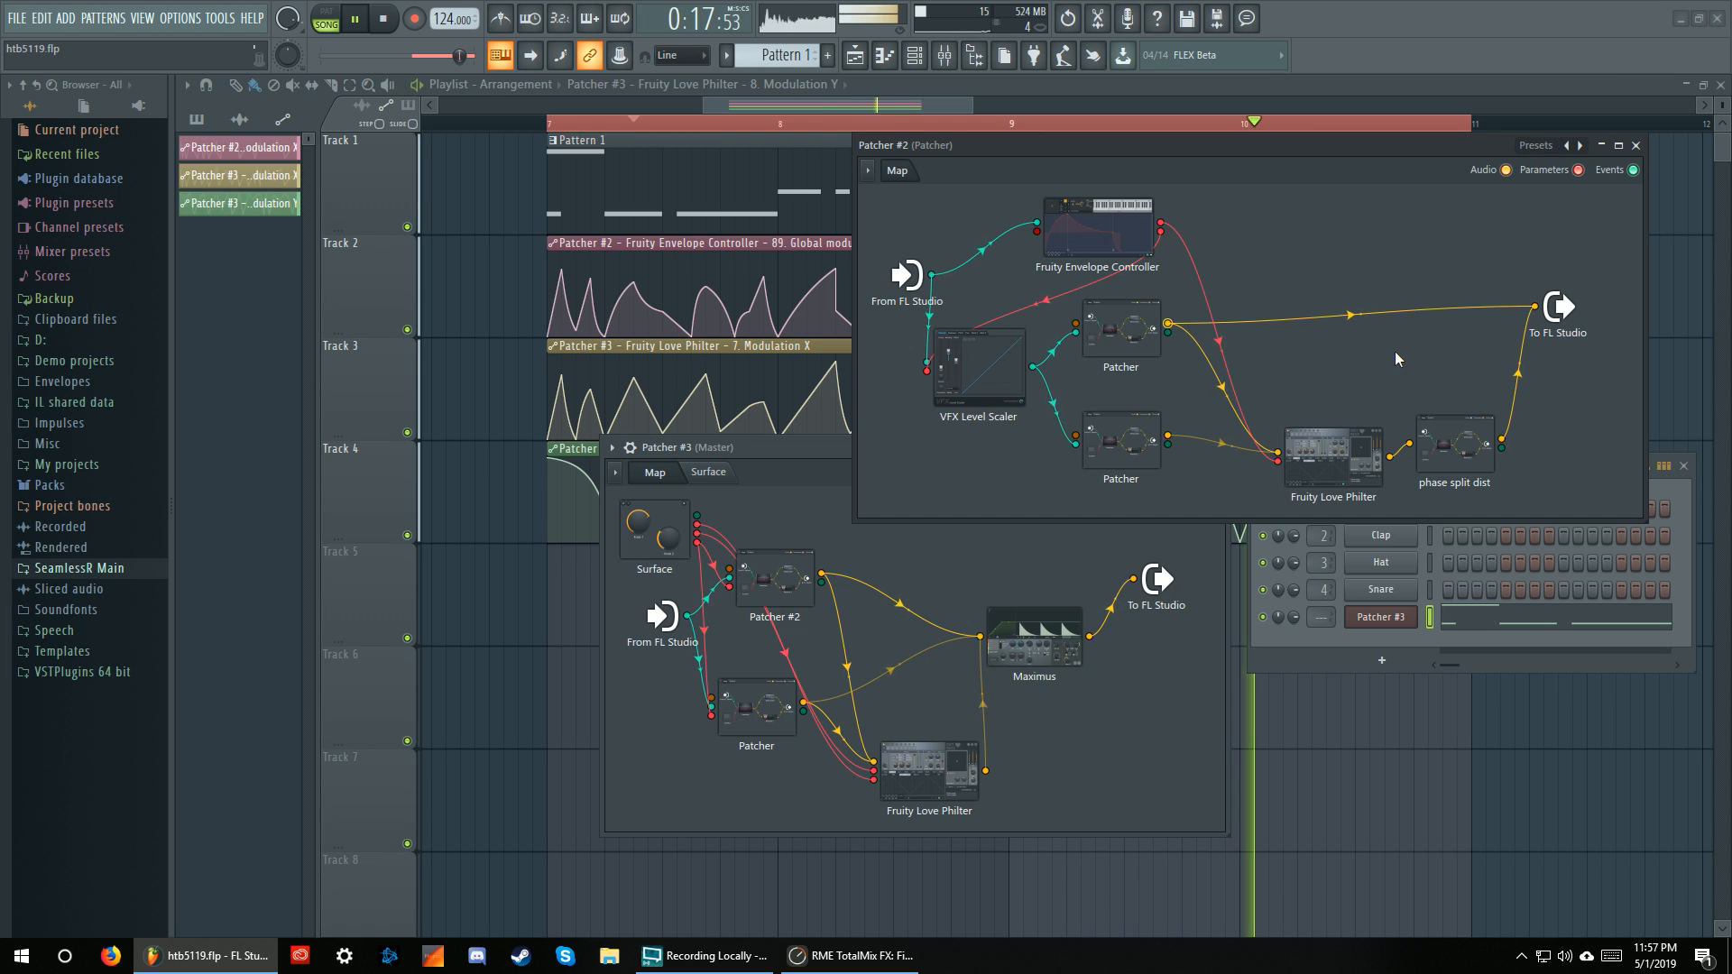
{"action": "key", "text": "space"}
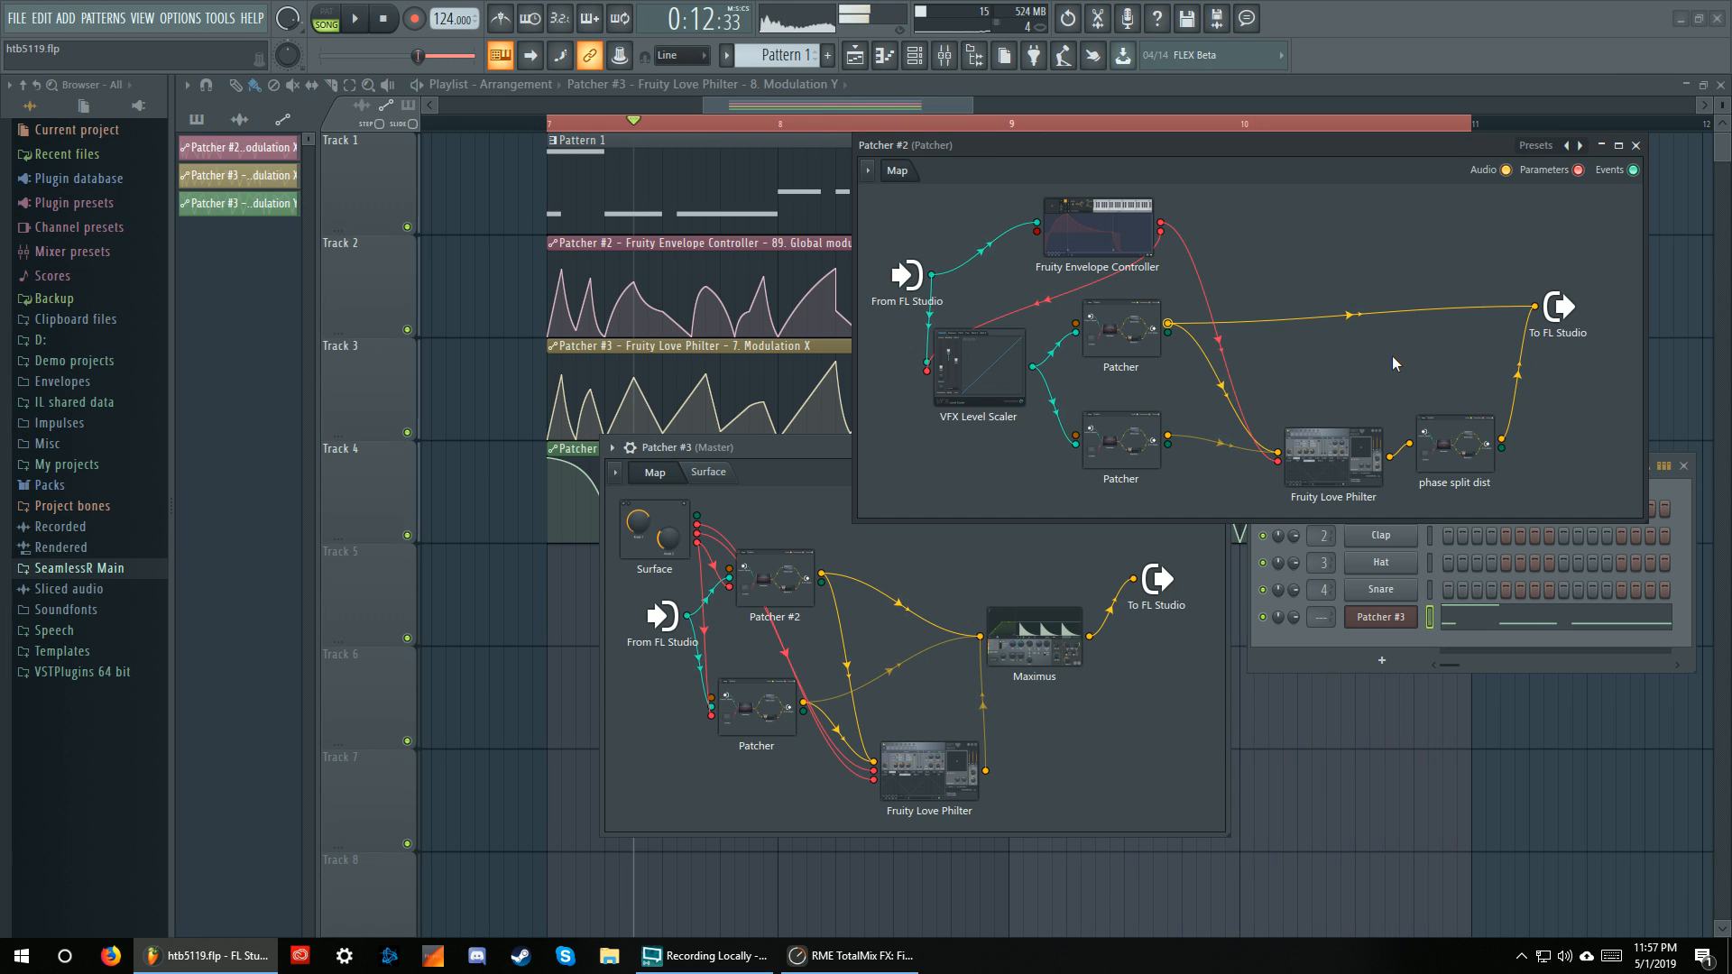
{"action": "key", "text": "space"}
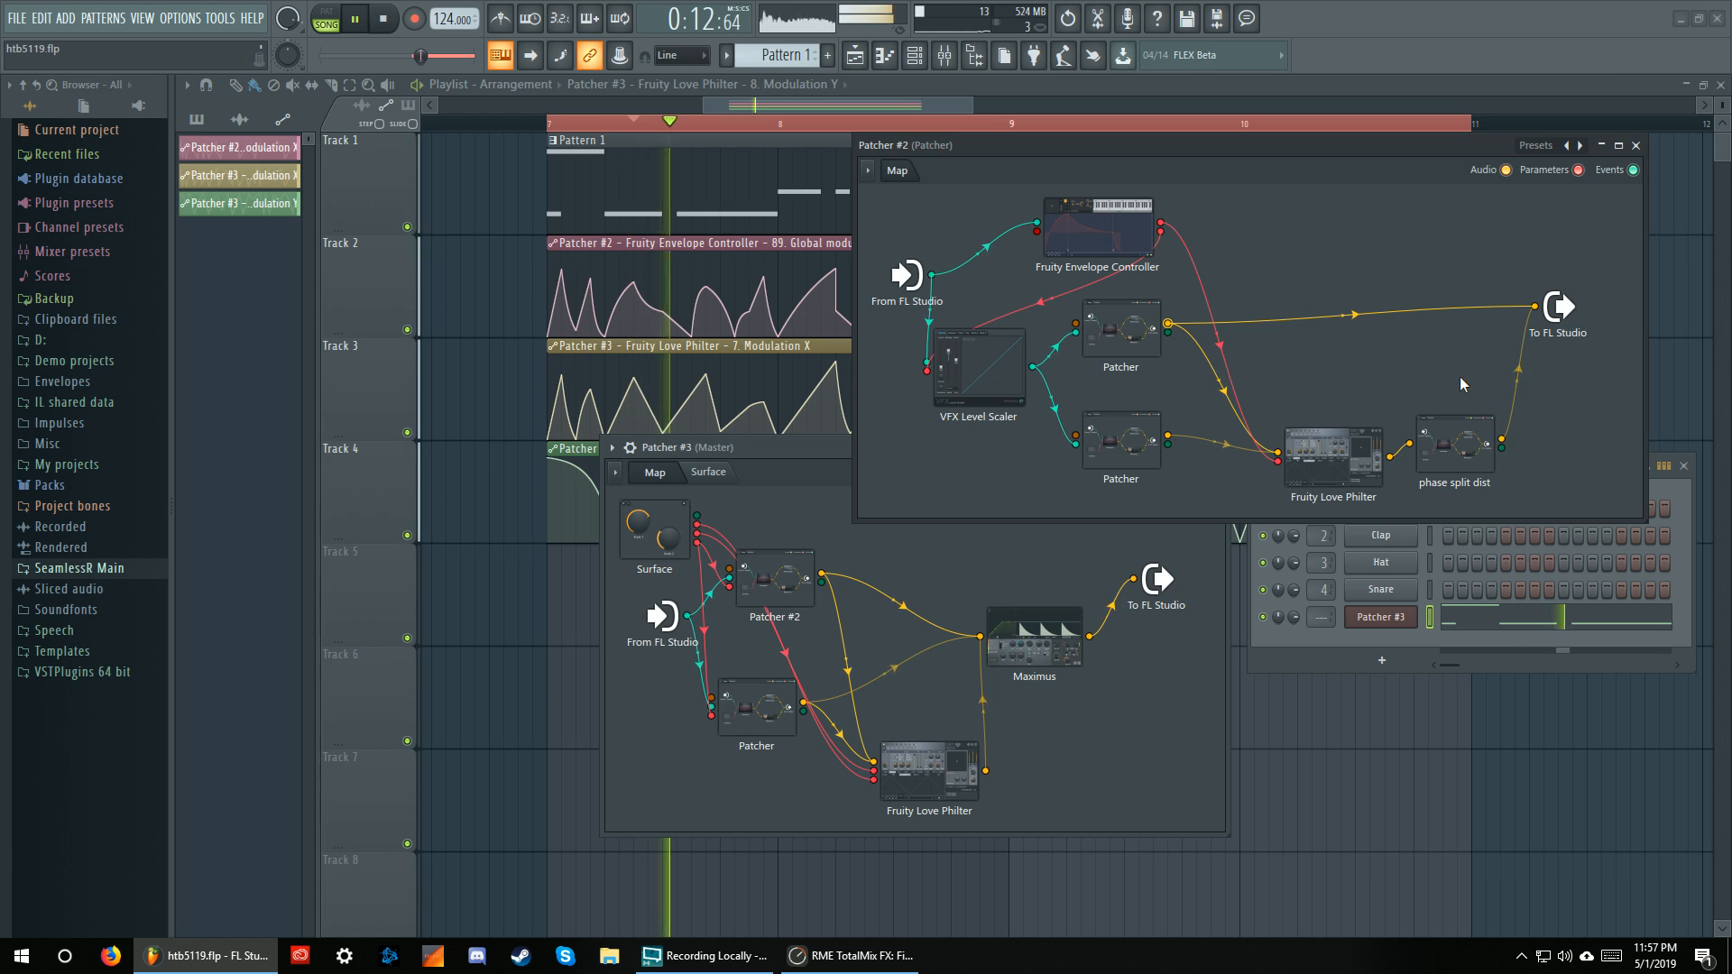
Mute phase split dist's link to To FL Studio, shift Fruity Love Philter slightly, and play the unprocessed upper Patcher
{"action": "left_click", "coordinate": [1455, 427]}
{"action": "key", "text": "space"}
{"action": "mouse_move", "coordinate": [1335, 449]}
{"action": "left_mouse_down"}
{"action": "mouse_move", "coordinate": [1355, 402]}
{"action": "mouse_move", "coordinate": [1315, 451]}
{"action": "mouse_move", "coordinate": [1318, 433]}
{"action": "left_mouse_up"}
{"action": "key", "text": "space"}
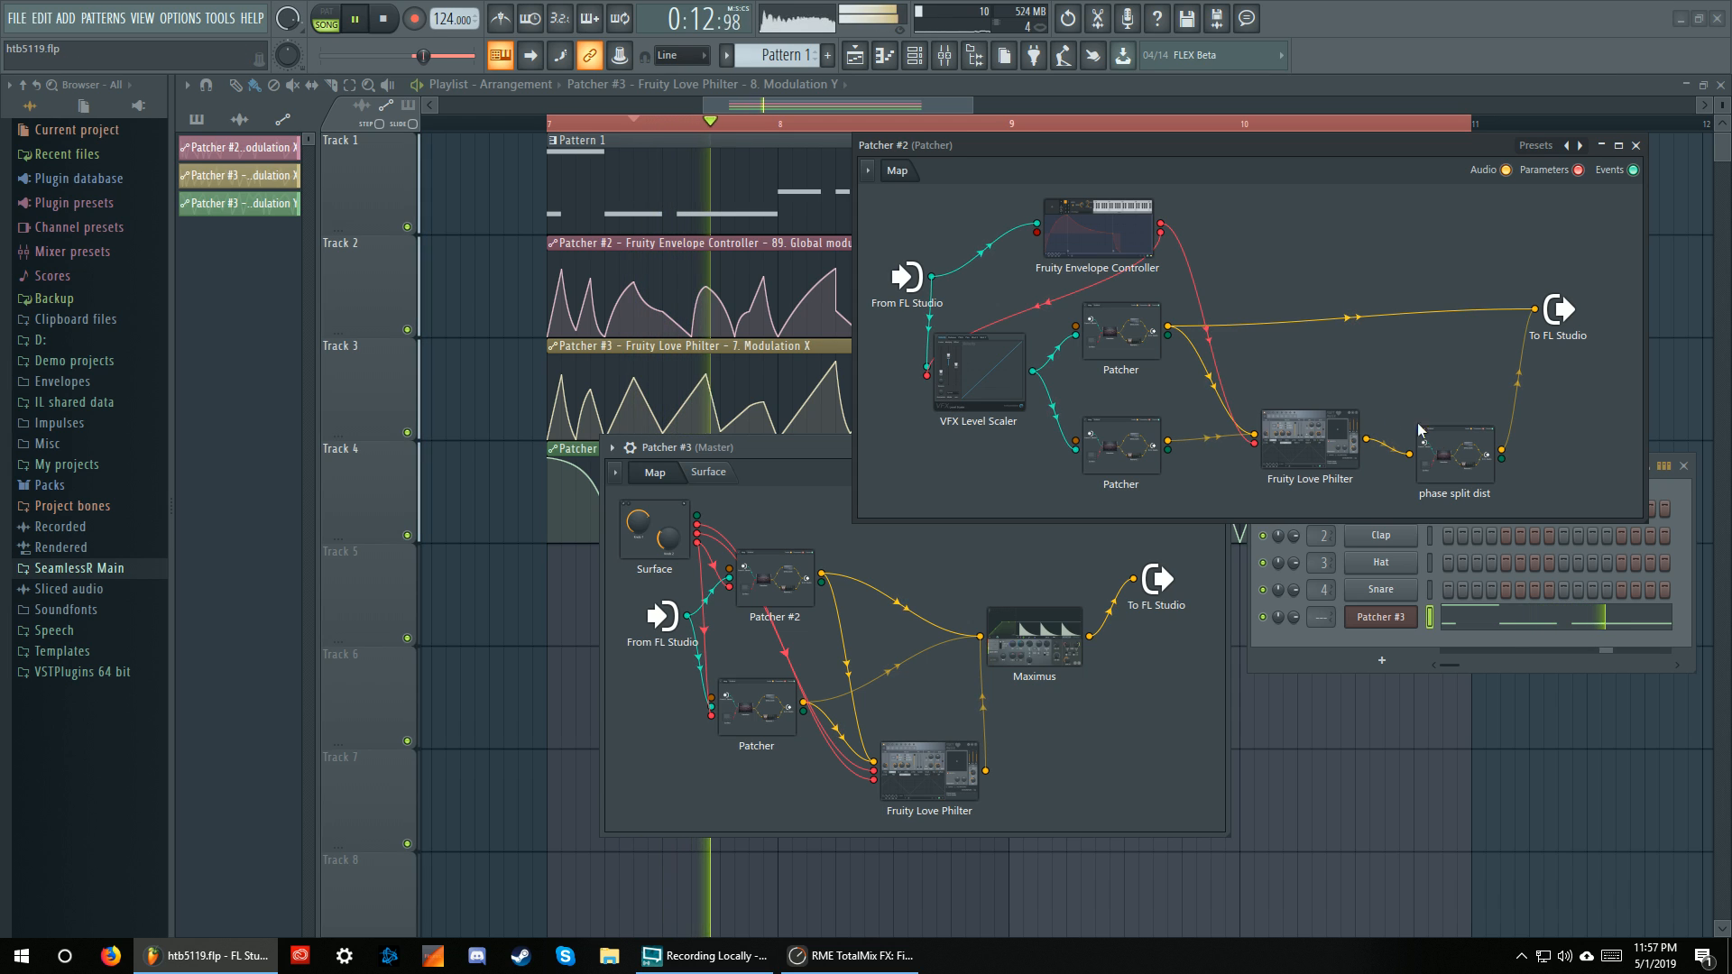
Open the upper nested Patcher, widen its window, and spread out its nodes for a clear view of both Sytrus chains
{"action": "double_click", "coordinate": [1131, 344]}
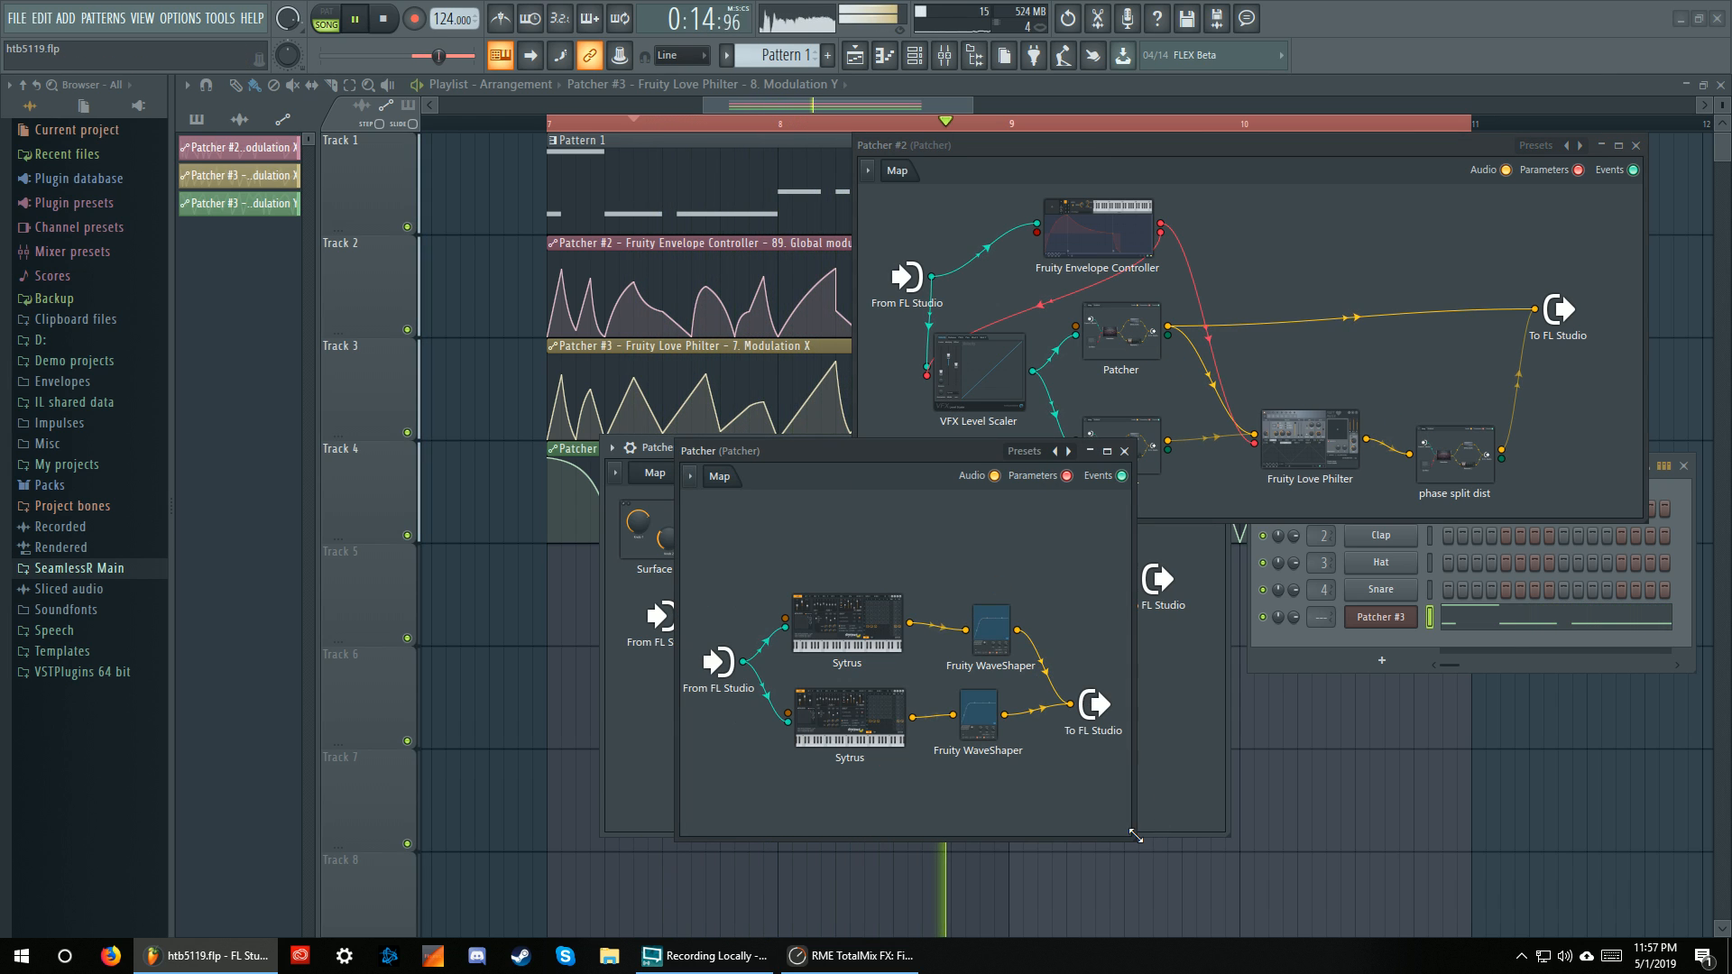
{"action": "left_click_drag", "start_coordinate": [1134, 838], "coordinate": [1448, 844]}
{"action": "left_click_drag", "start_coordinate": [1286, 712], "coordinate": [1311, 714]}
{"action": "left_click_drag", "start_coordinate": [1123, 719], "coordinate": [1140, 724]}
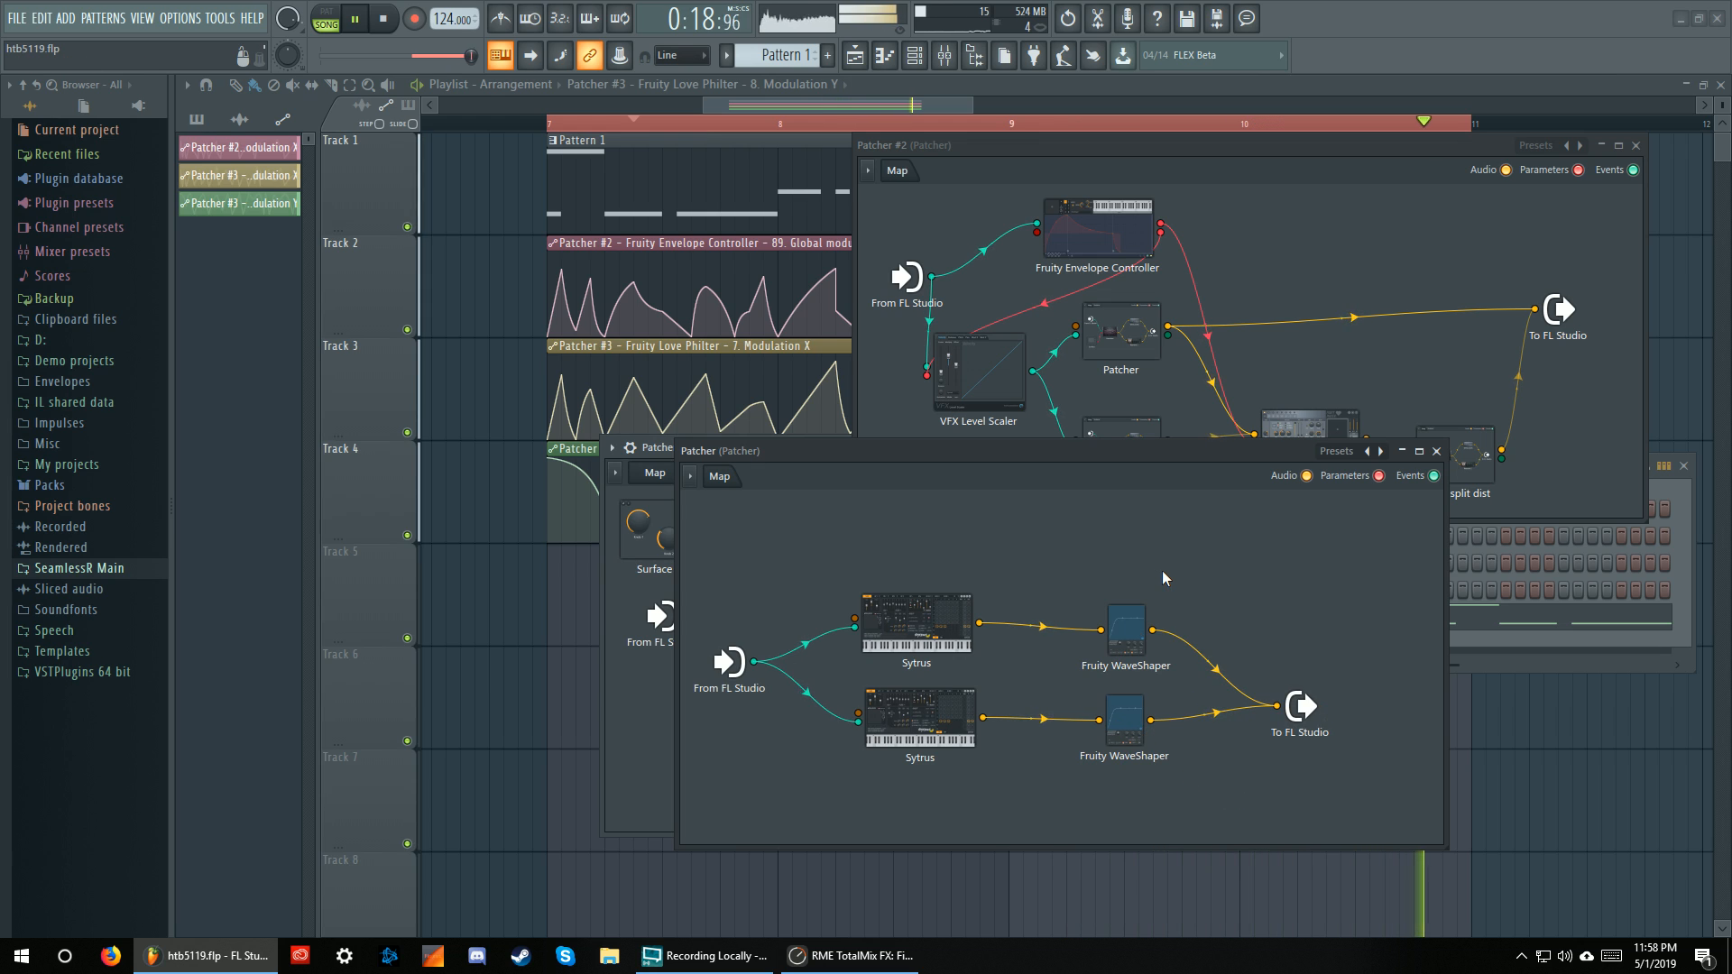
{"action": "key", "text": "space"}
{"action": "left_click_drag", "start_coordinate": [1108, 453], "coordinate": [1082, 395]}
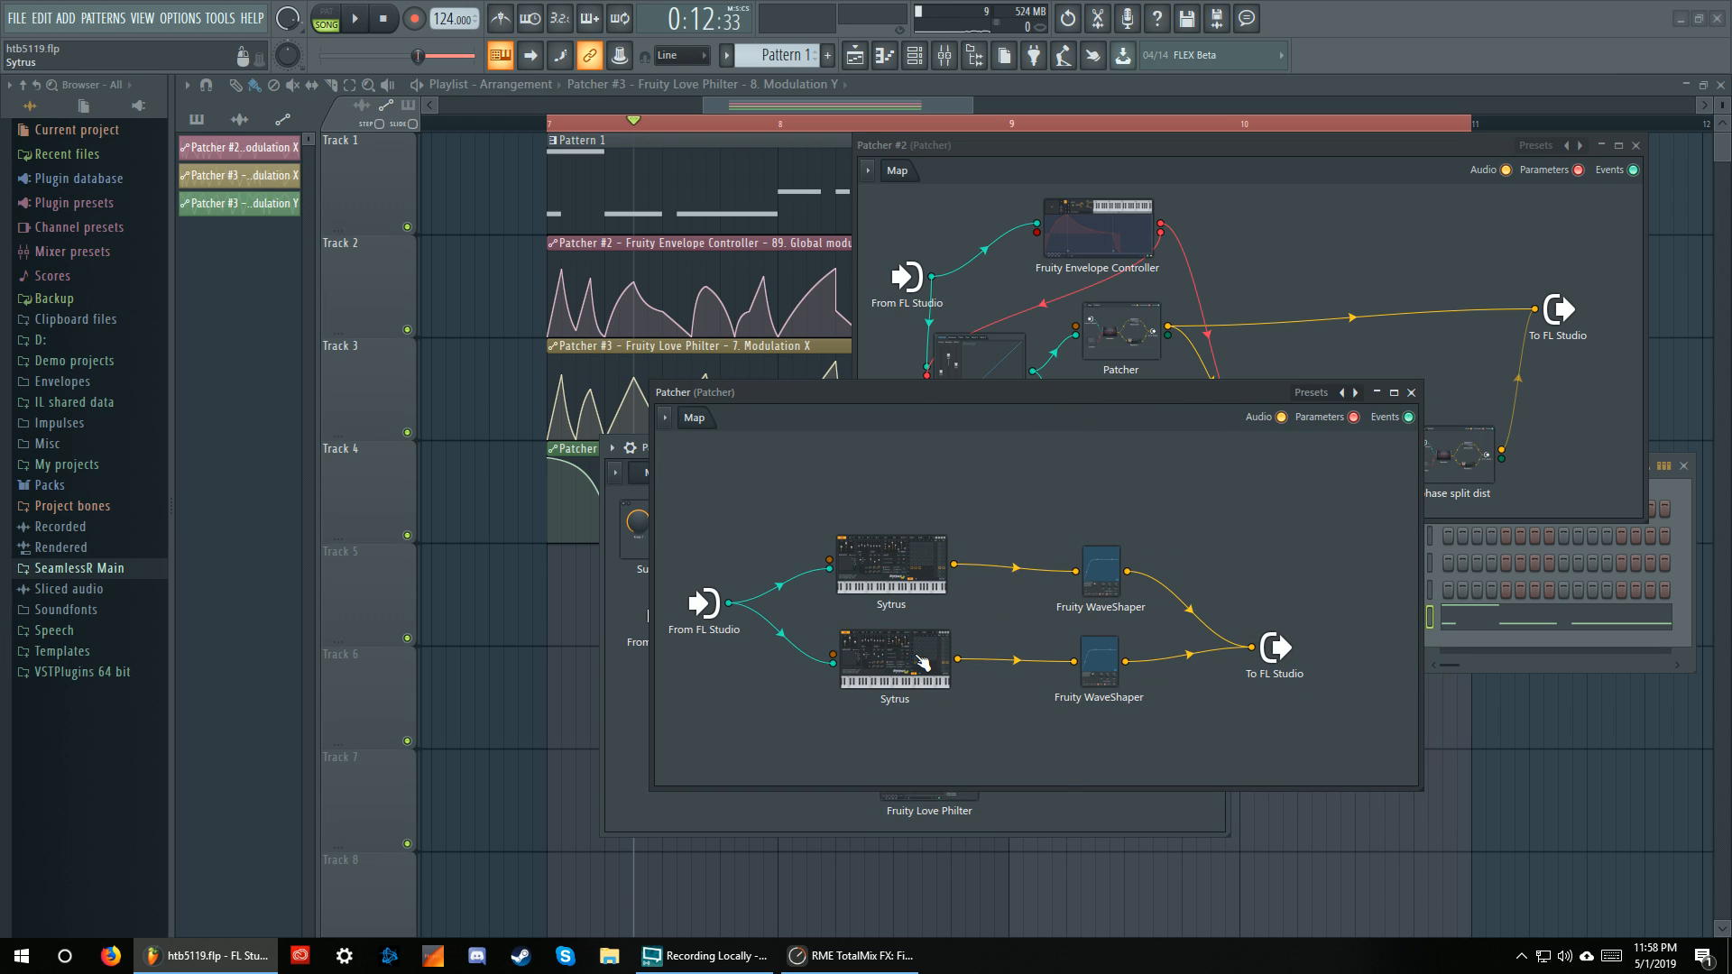
View the upper Sytrus and both Fruity WaveShapers, moving the two Sytrus chains further apart
{"action": "left_click", "coordinate": [902, 591]}
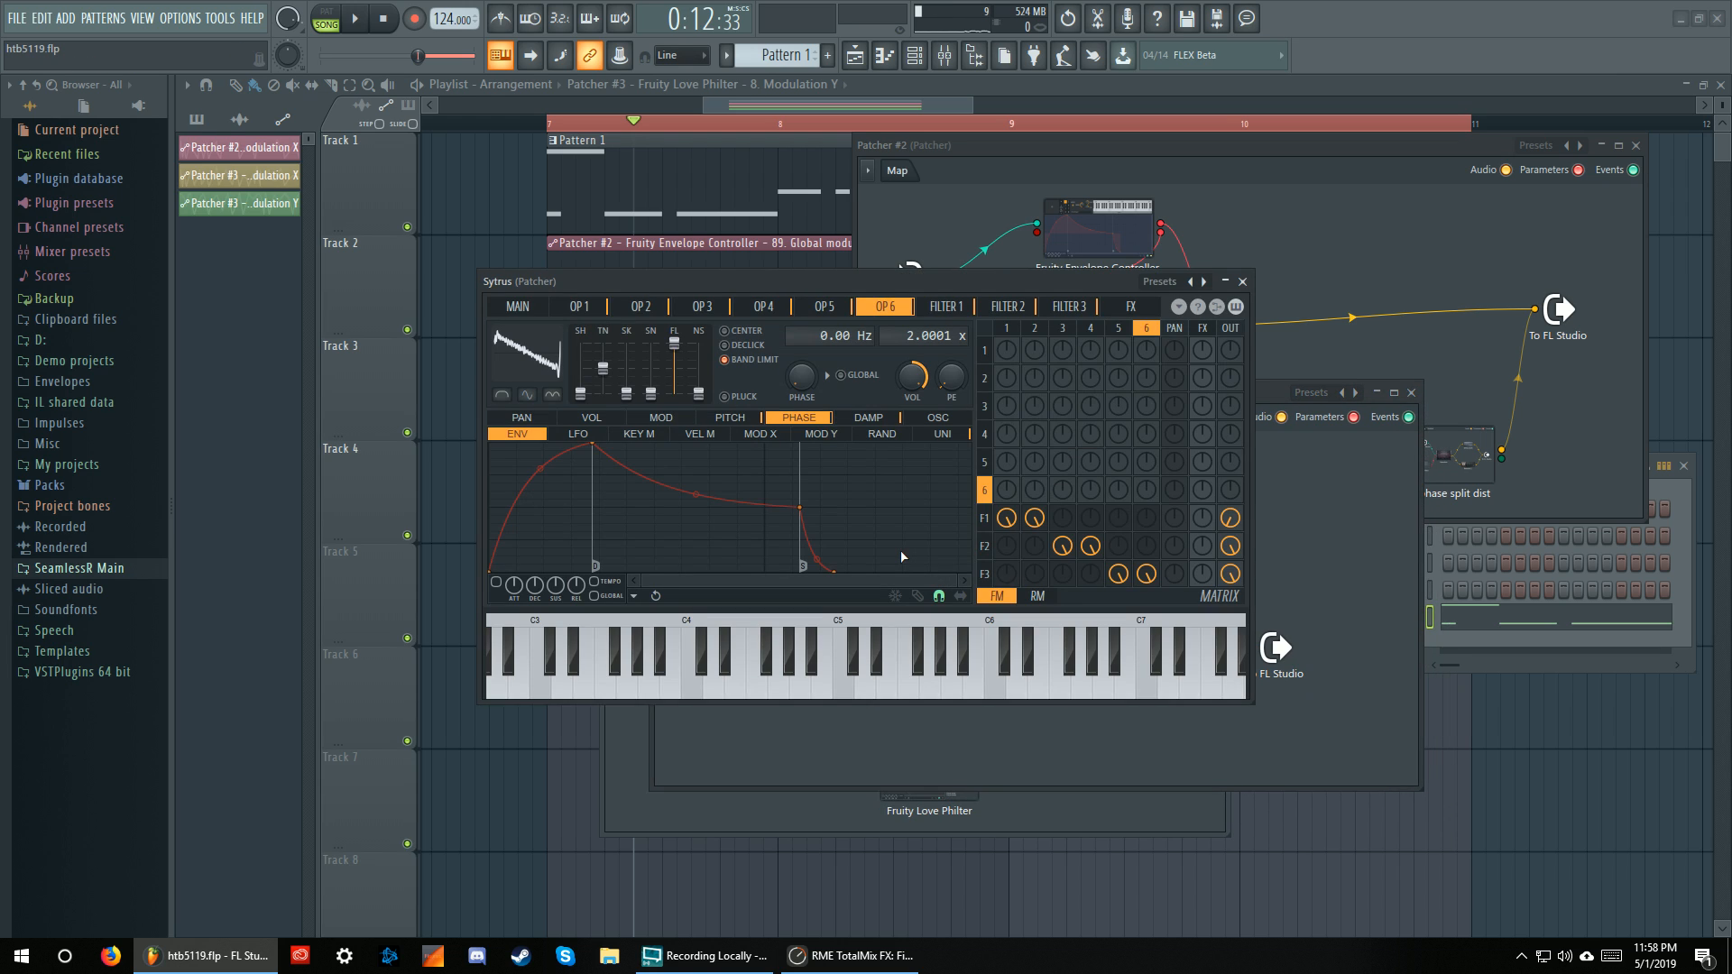
{"action": "left_click", "coordinate": [1242, 281]}
{"action": "left_click_drag", "start_coordinate": [914, 656], "coordinate": [913, 688]}
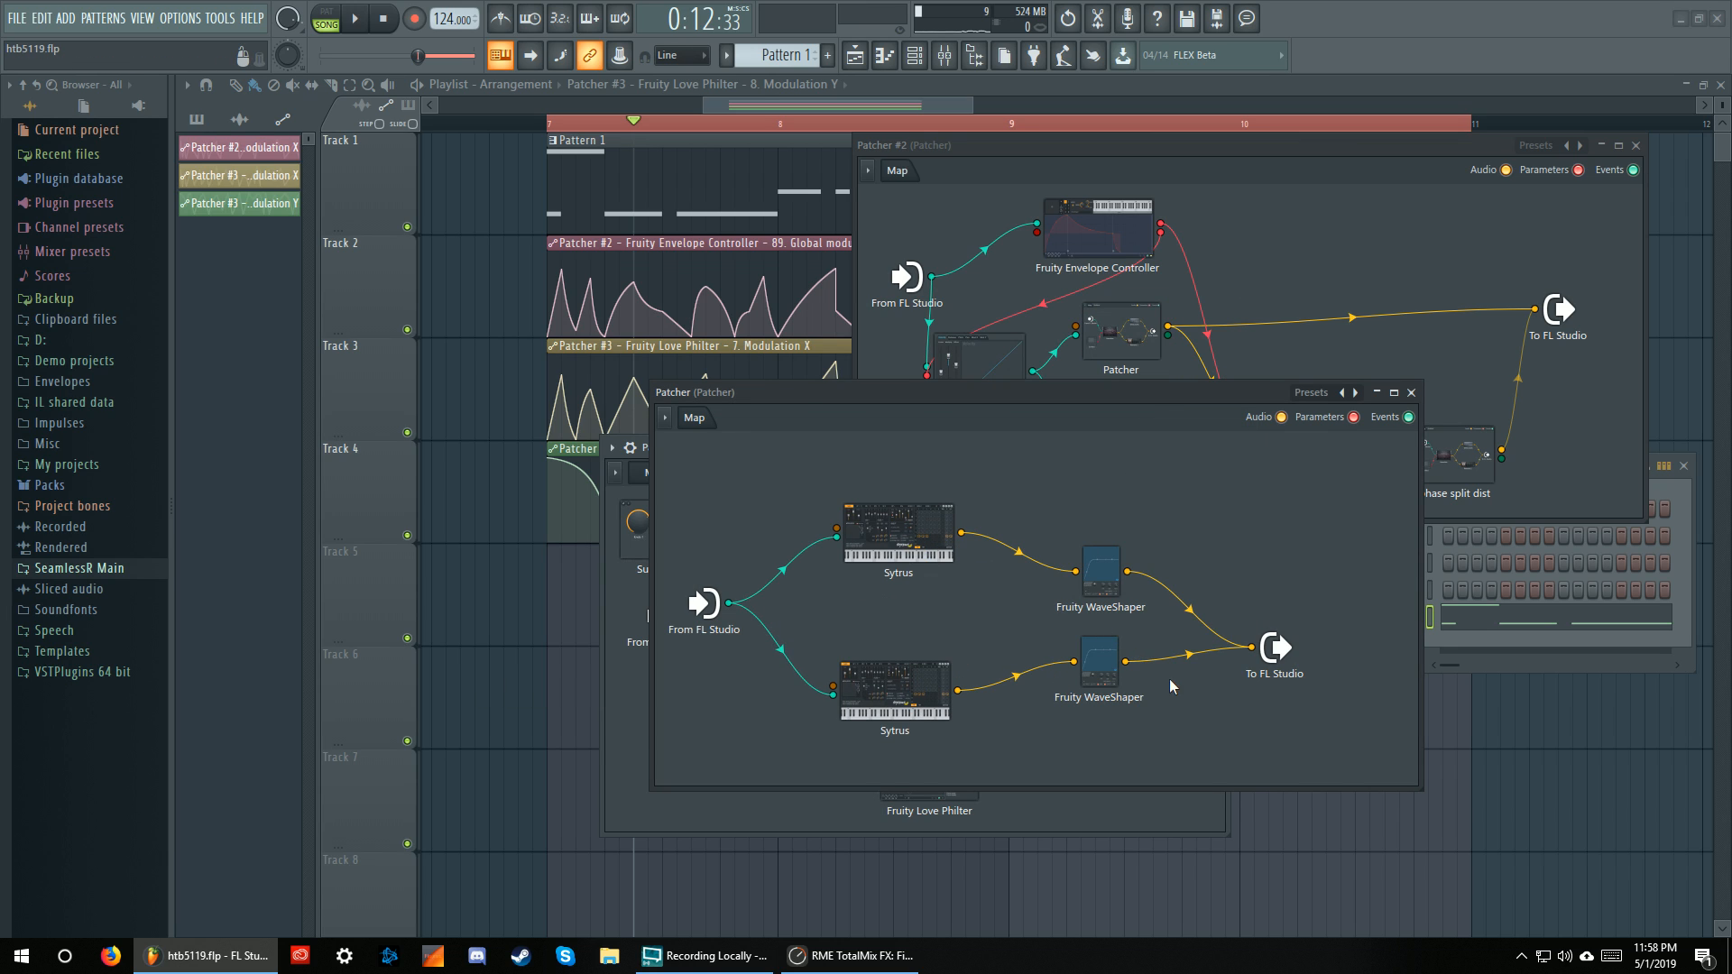
{"action": "left_click_drag", "start_coordinate": [1098, 663], "coordinate": [1091, 688]}
{"action": "left_click", "coordinate": [1097, 562]}
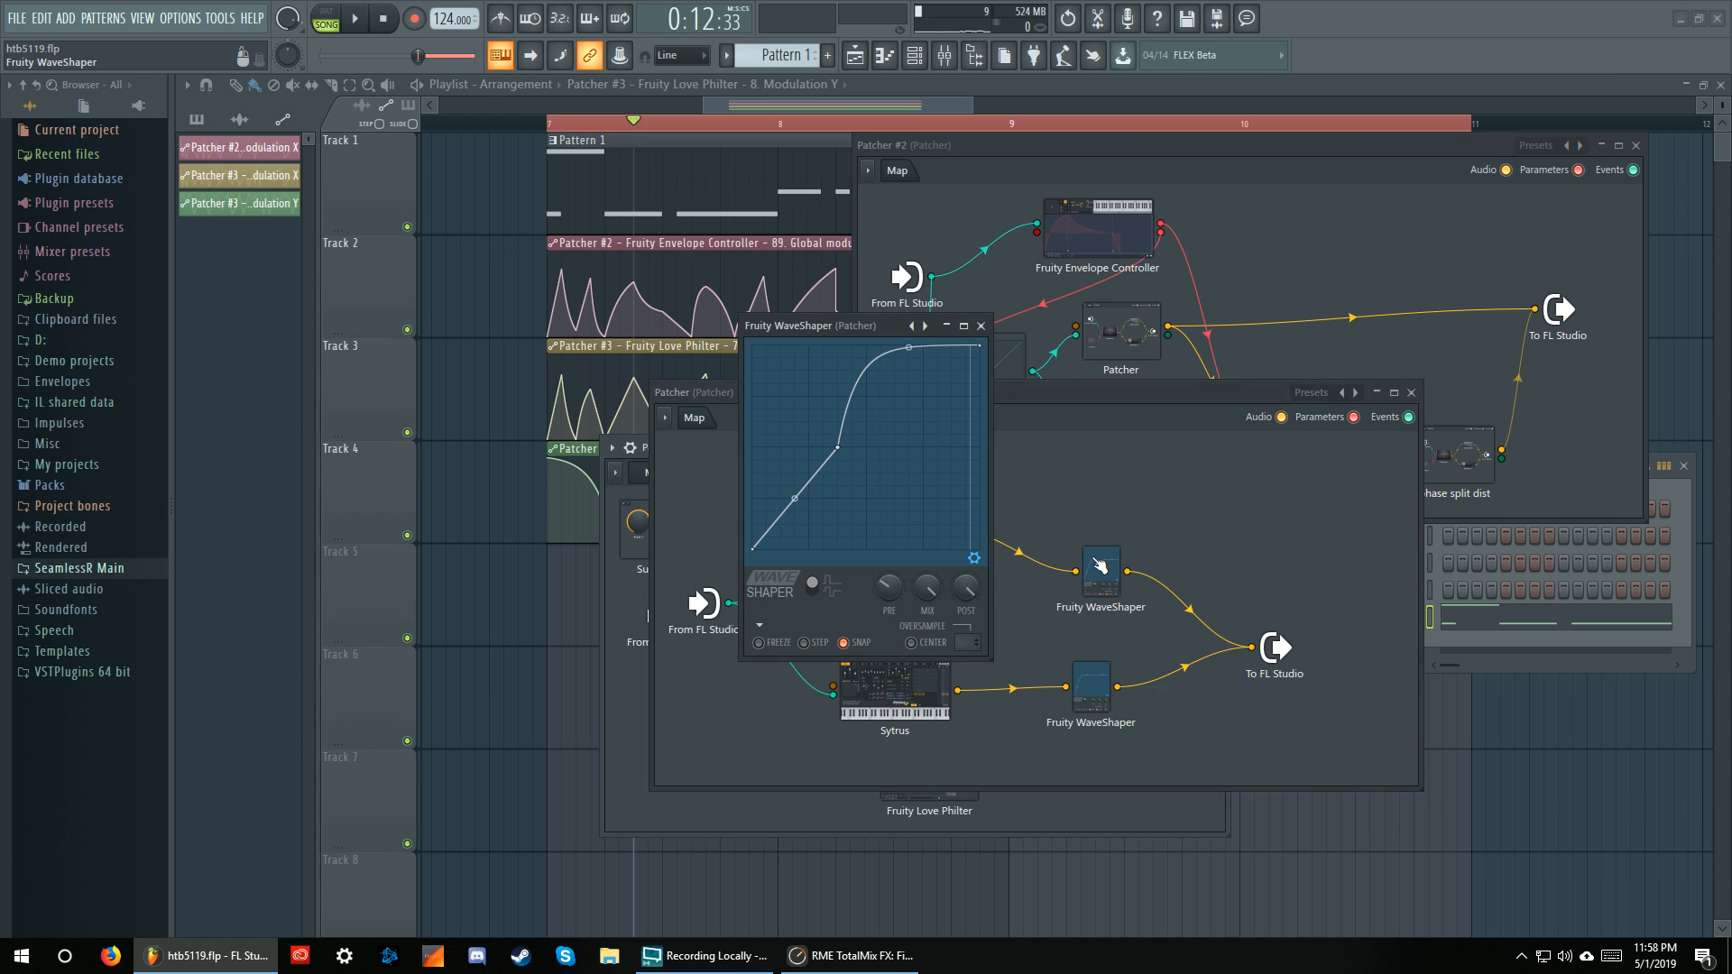
{"action": "left_click", "coordinate": [1096, 692]}
{"action": "left_click", "coordinate": [984, 326]}
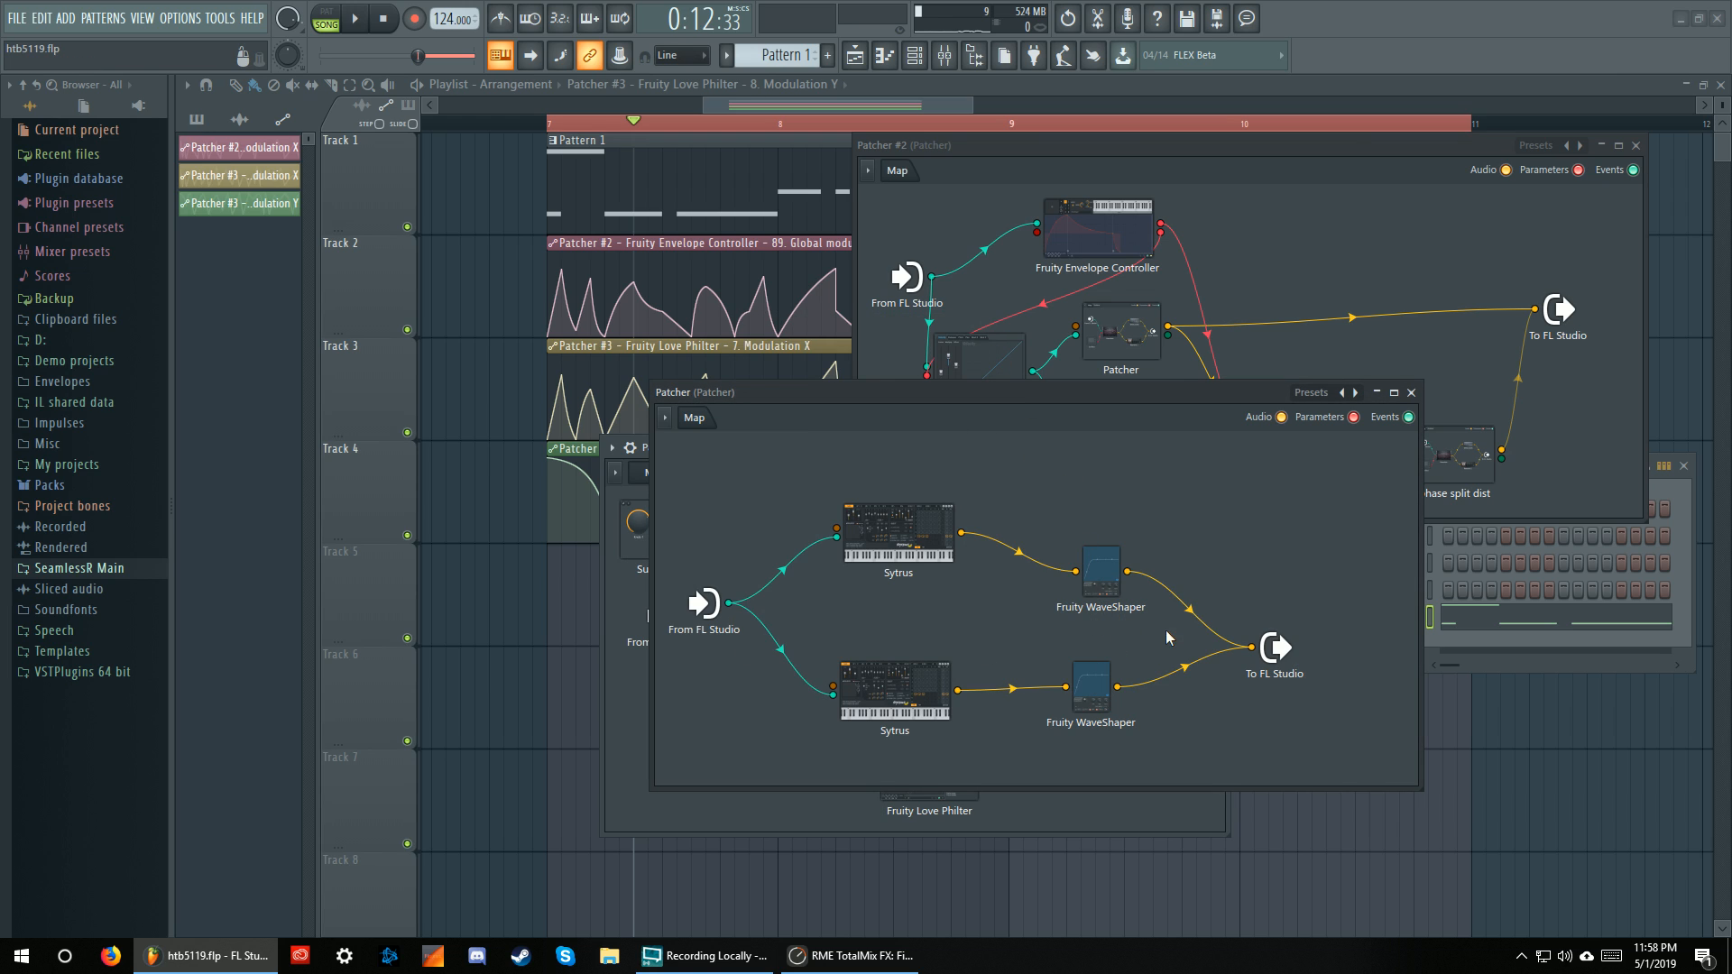
Reposition the WaveShapers, mute the lower Fruity WaveShaper's link to To FL Studio, and play the upper Sytrus chain alone
{"action": "left_click_drag", "start_coordinate": [1100, 571], "coordinate": [1089, 626]}
{"action": "left_click_drag", "start_coordinate": [1091, 688], "coordinate": [1075, 741]}
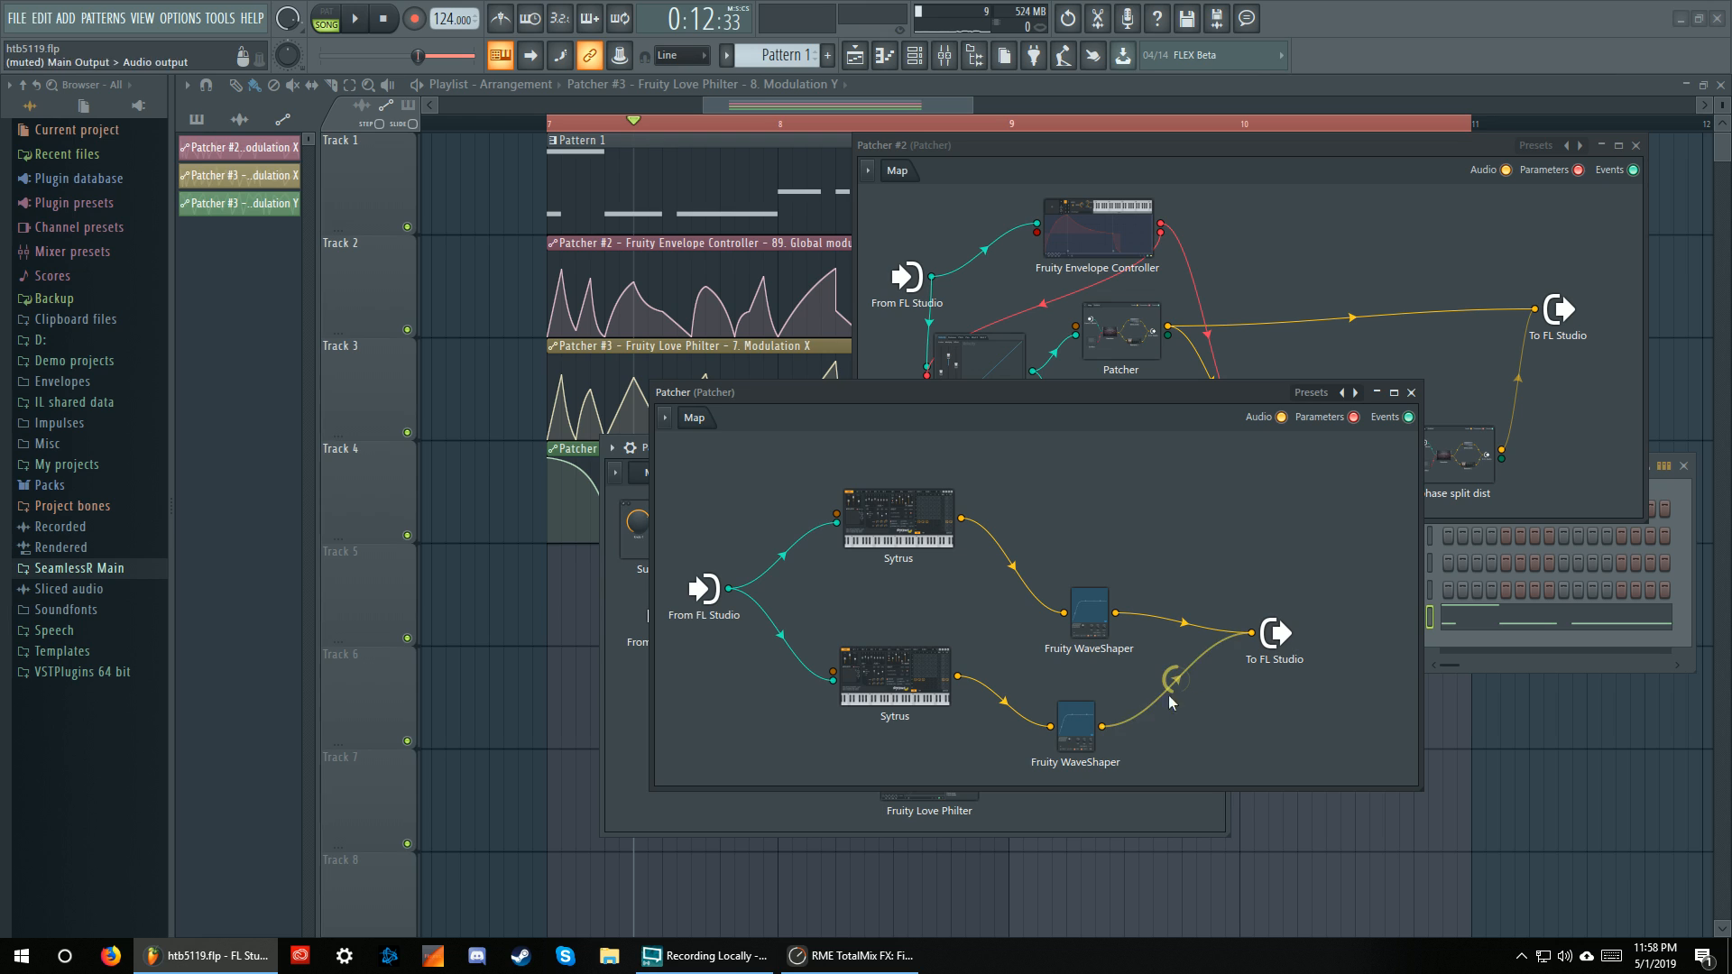
{"action": "left_click_drag", "start_coordinate": [895, 684], "coordinate": [883, 702]}
{"action": "key", "text": "space"}
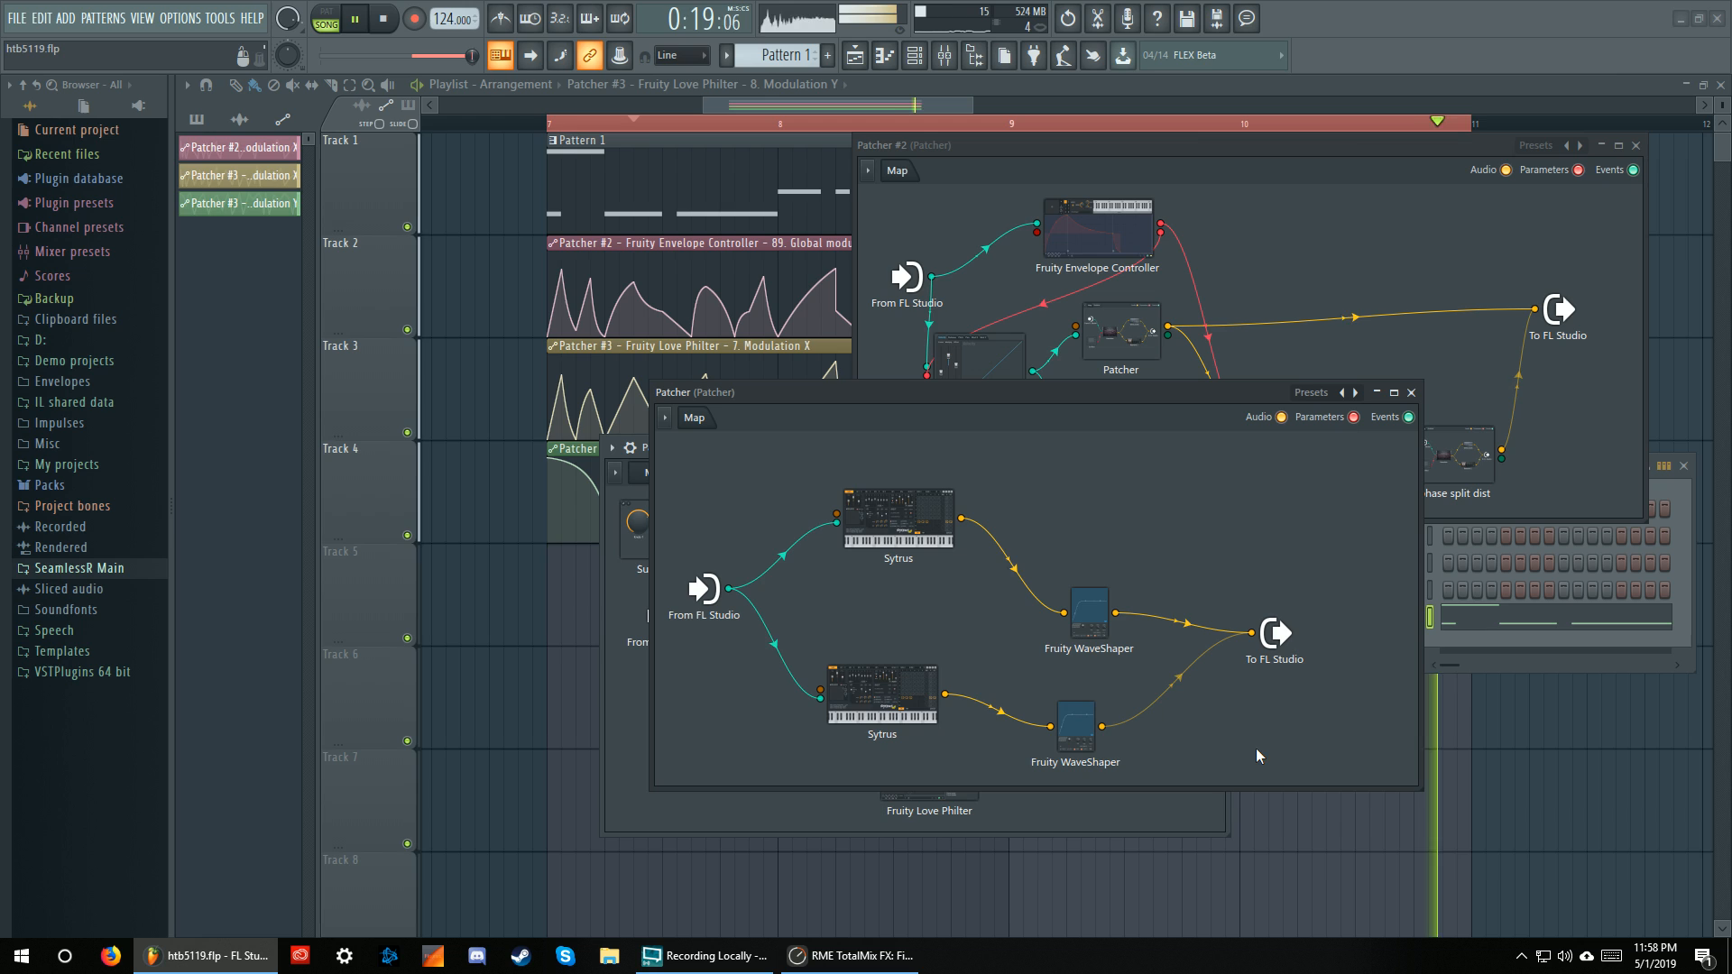
{"action": "key", "text": "space"}
Connect the upper Sytrus directly to To FL Studio, mute the upper Fruity WaveShaper's output link, and play
{"action": "left_click_drag", "start_coordinate": [1081, 608], "coordinate": [1010, 619]}
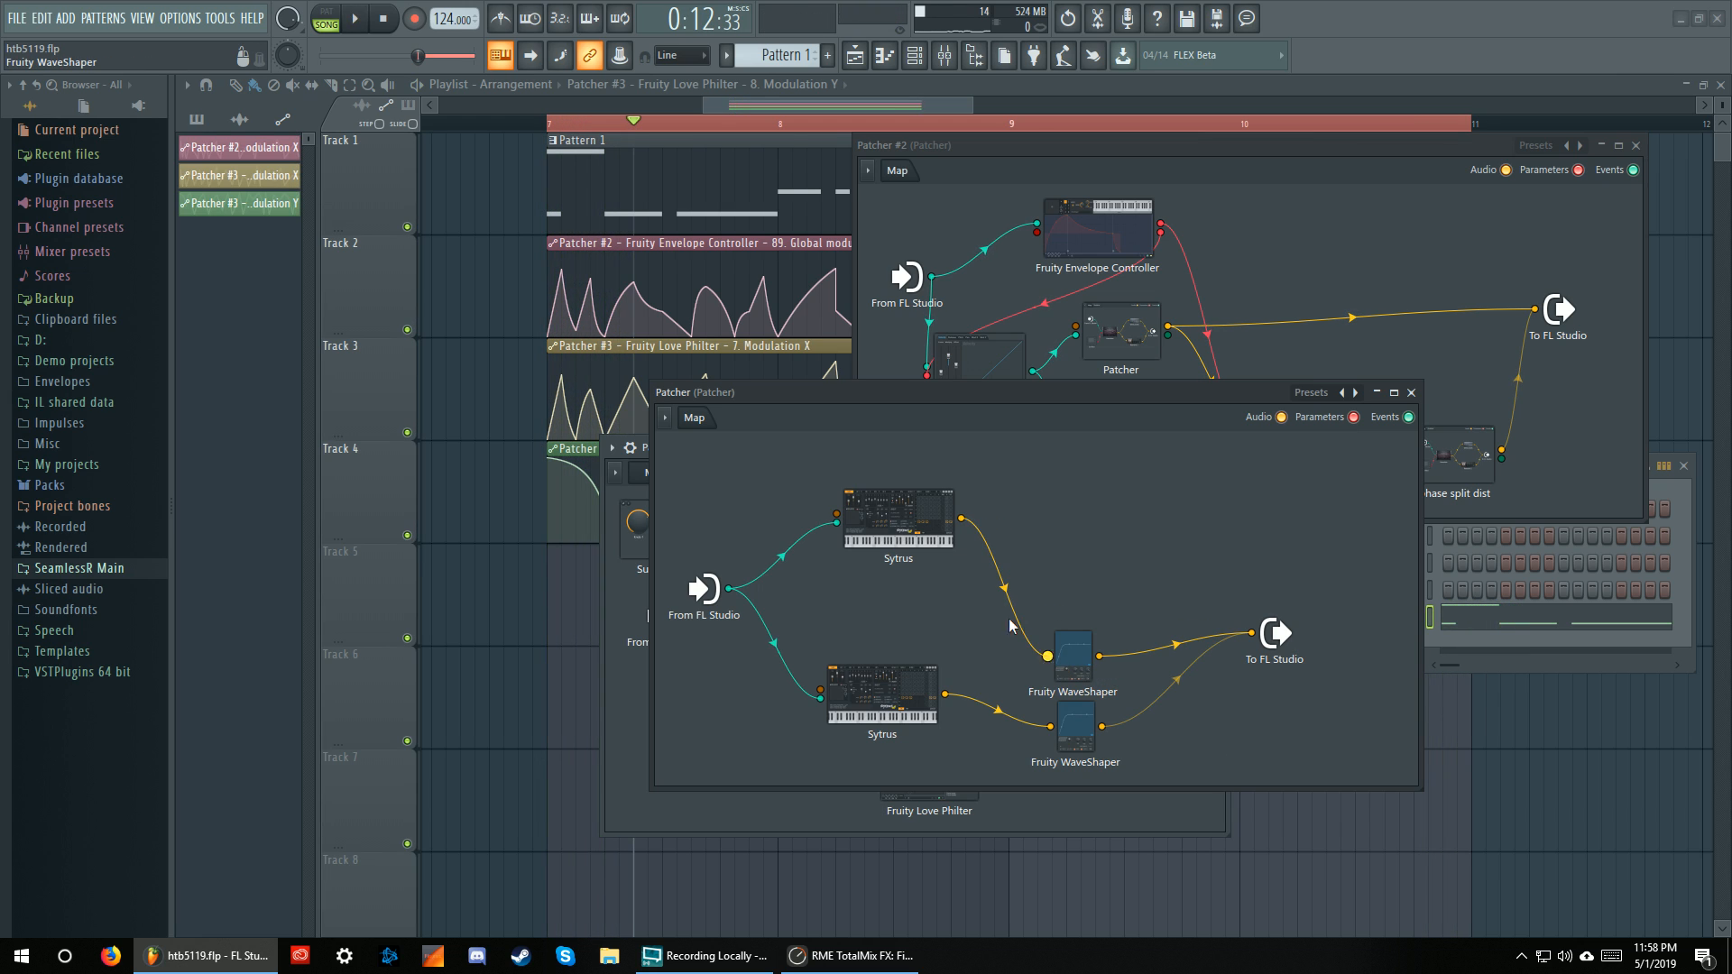
{"action": "left_click_drag", "start_coordinate": [962, 518], "coordinate": [1251, 633]}
{"action": "key", "text": "space"}
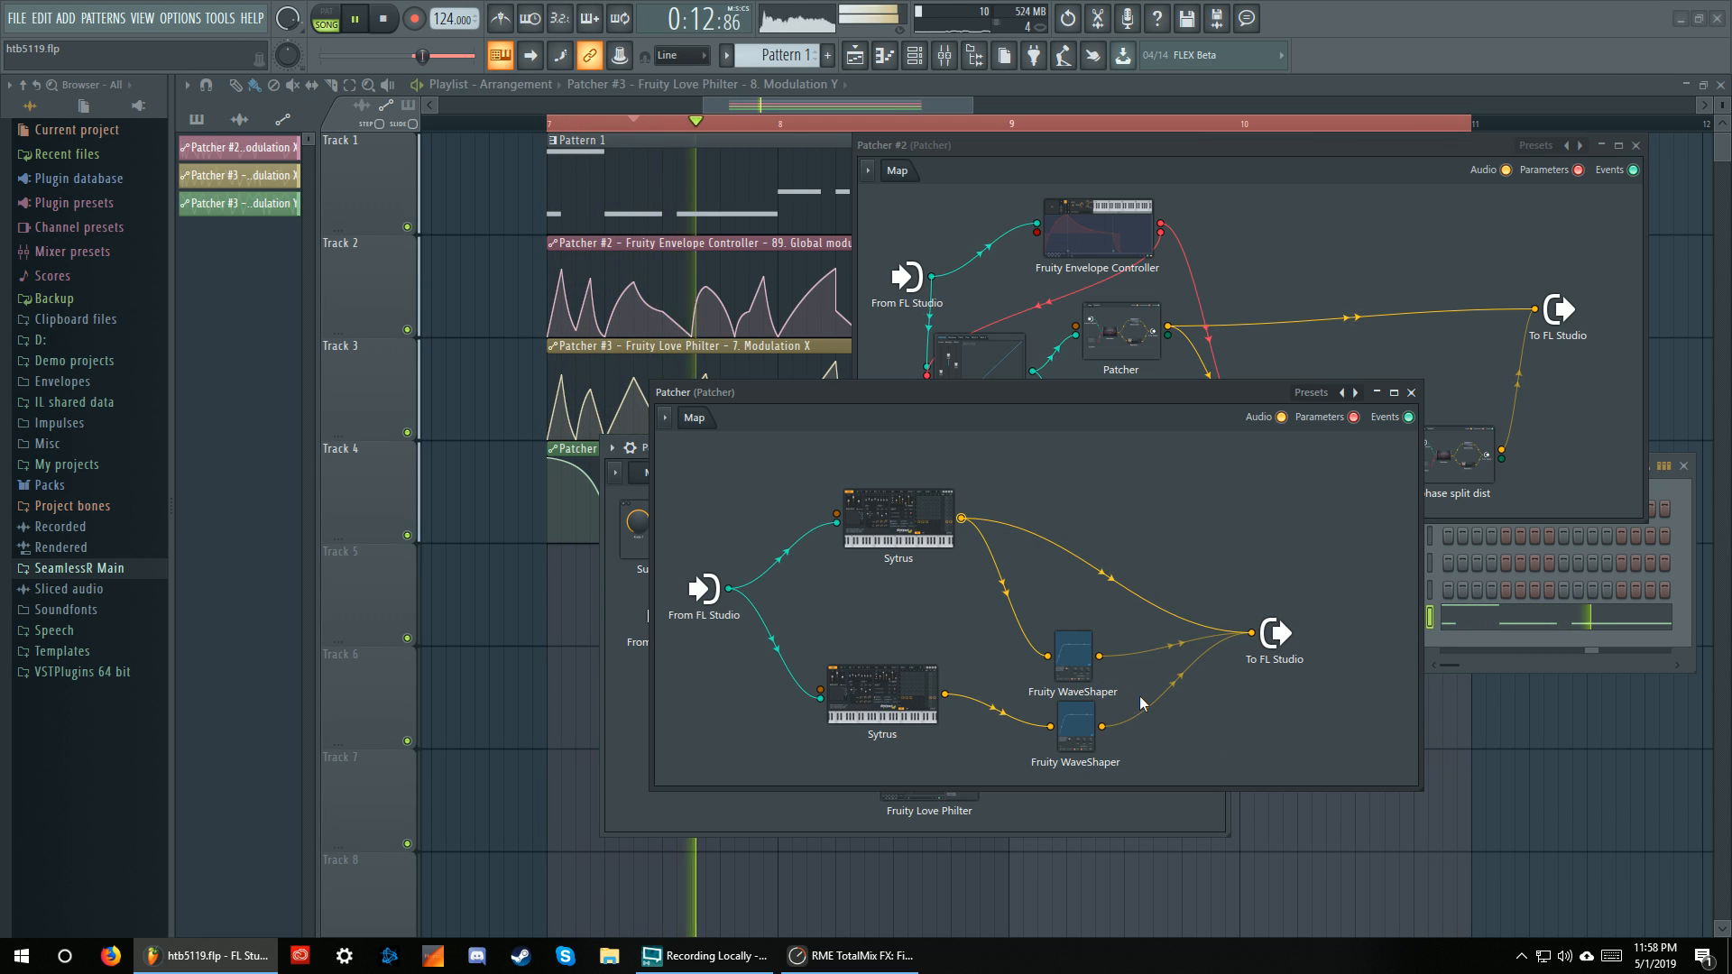
Open the upper Sytrus and examine its three filters, main settings and operator 2
{"action": "double_click", "coordinate": [899, 519]}
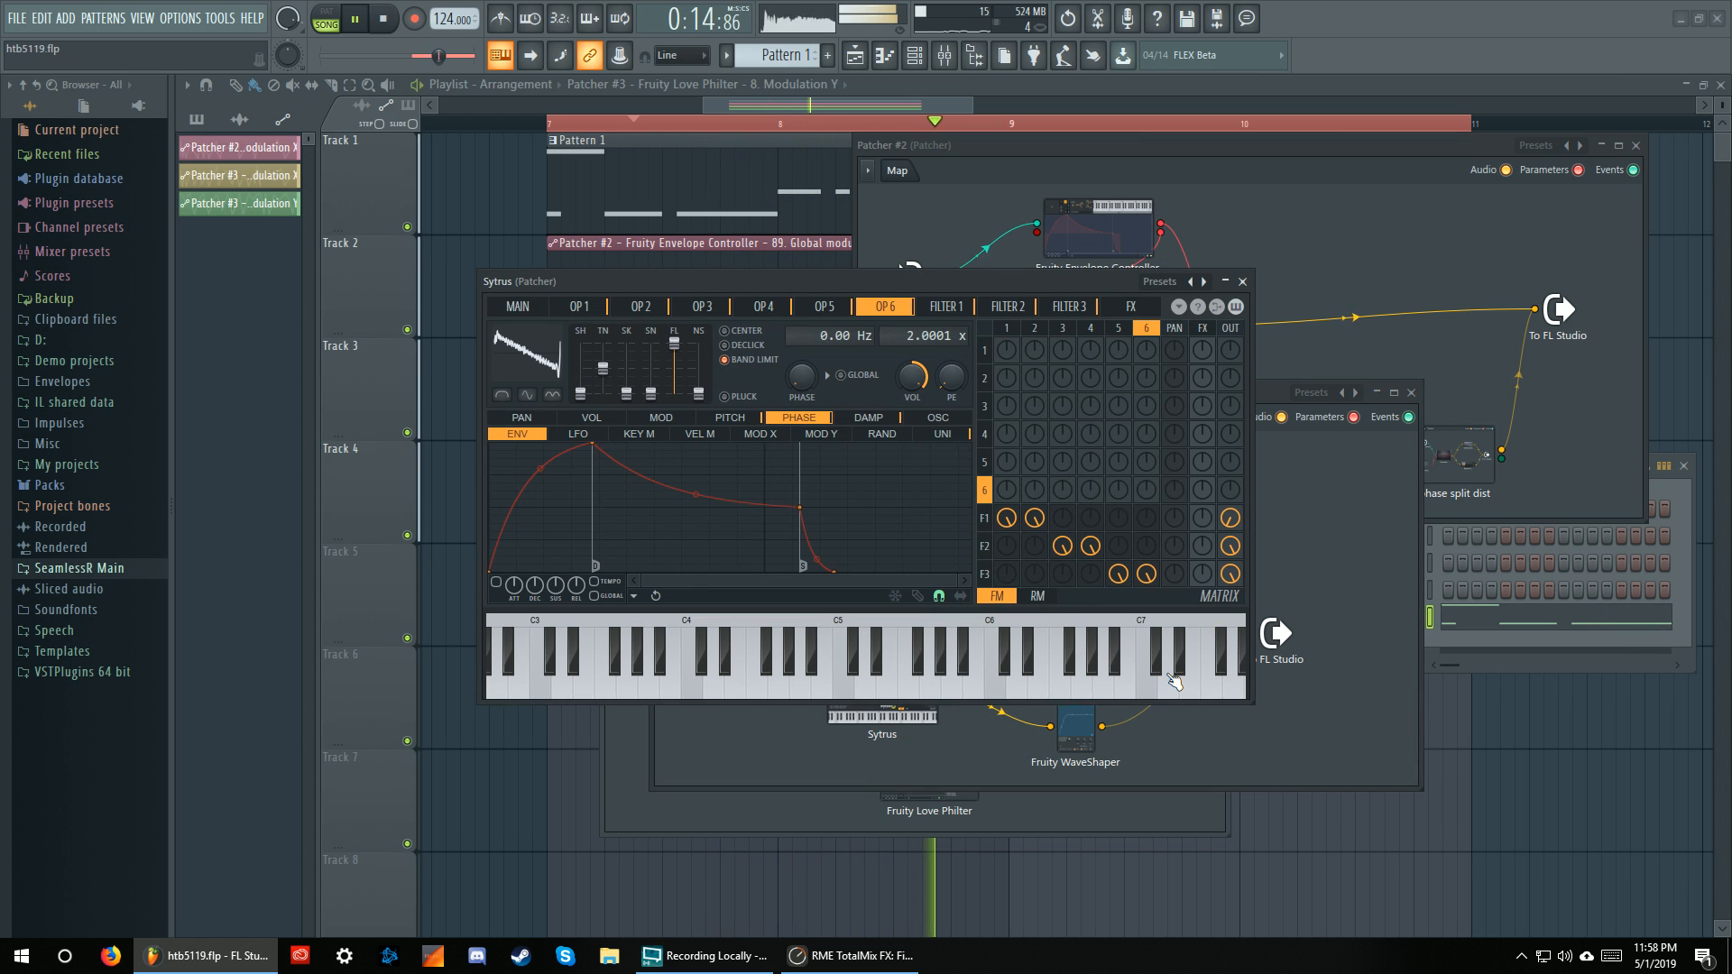
{"action": "key", "text": "space"}
{"action": "left_click", "coordinate": [986, 518]}
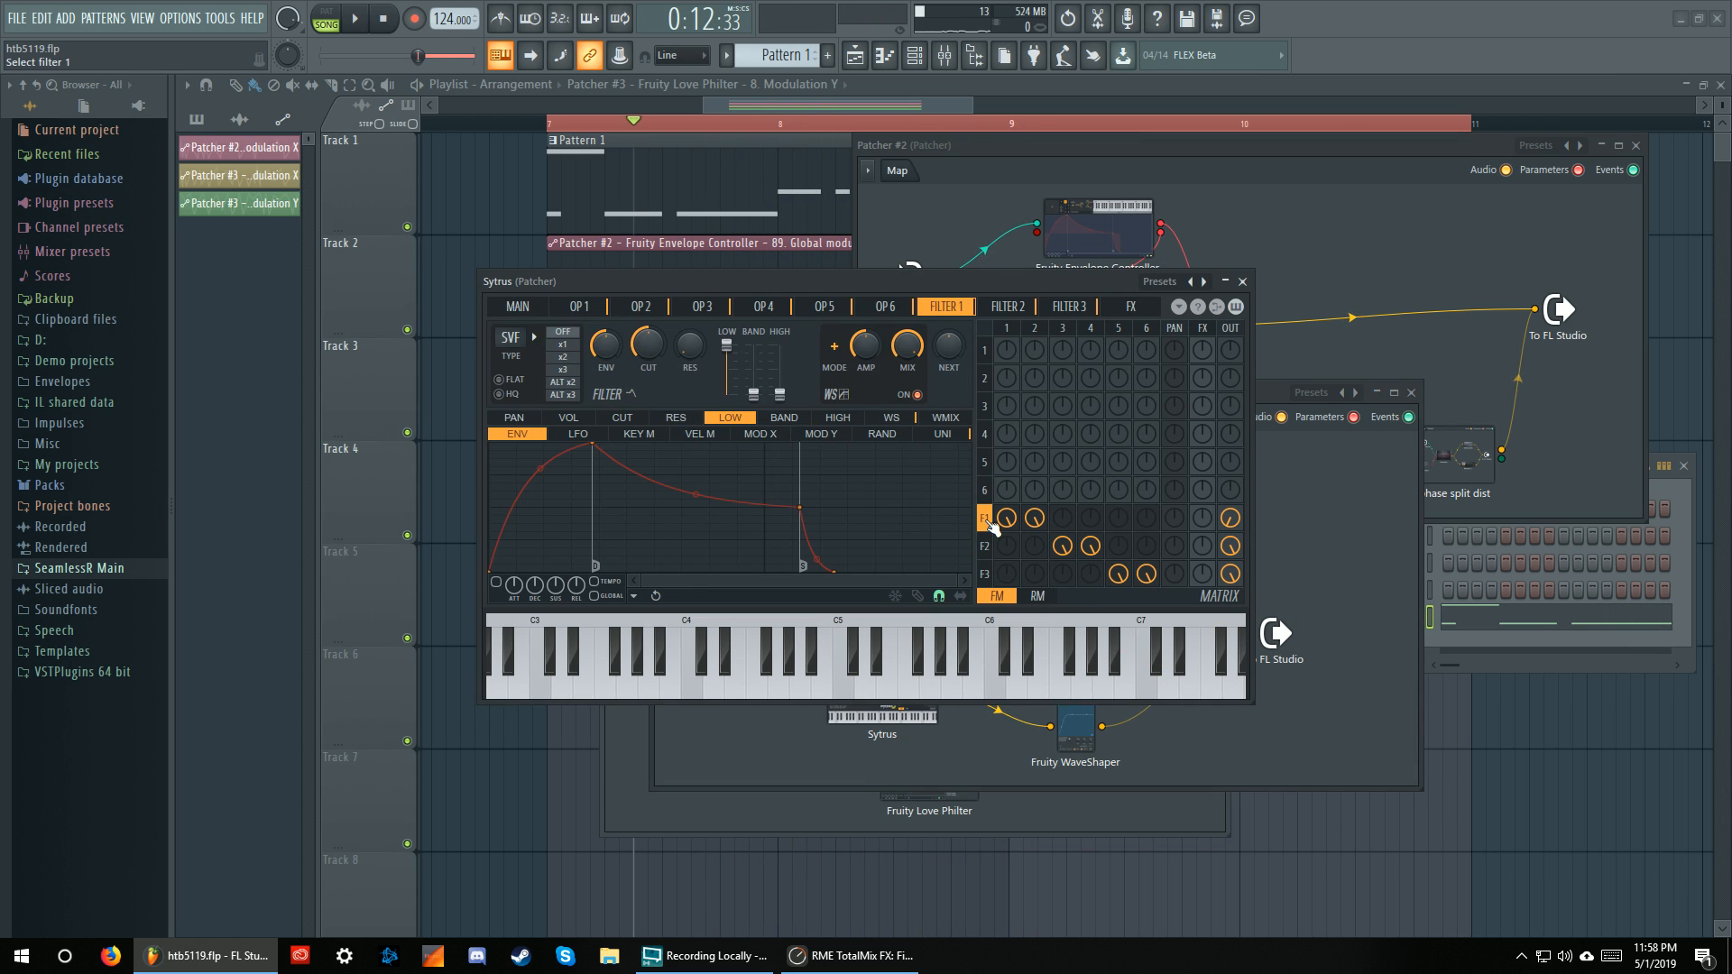
{"action": "left_click", "coordinate": [985, 545]}
{"action": "left_click", "coordinate": [985, 574]}
{"action": "left_click", "coordinate": [985, 519]}
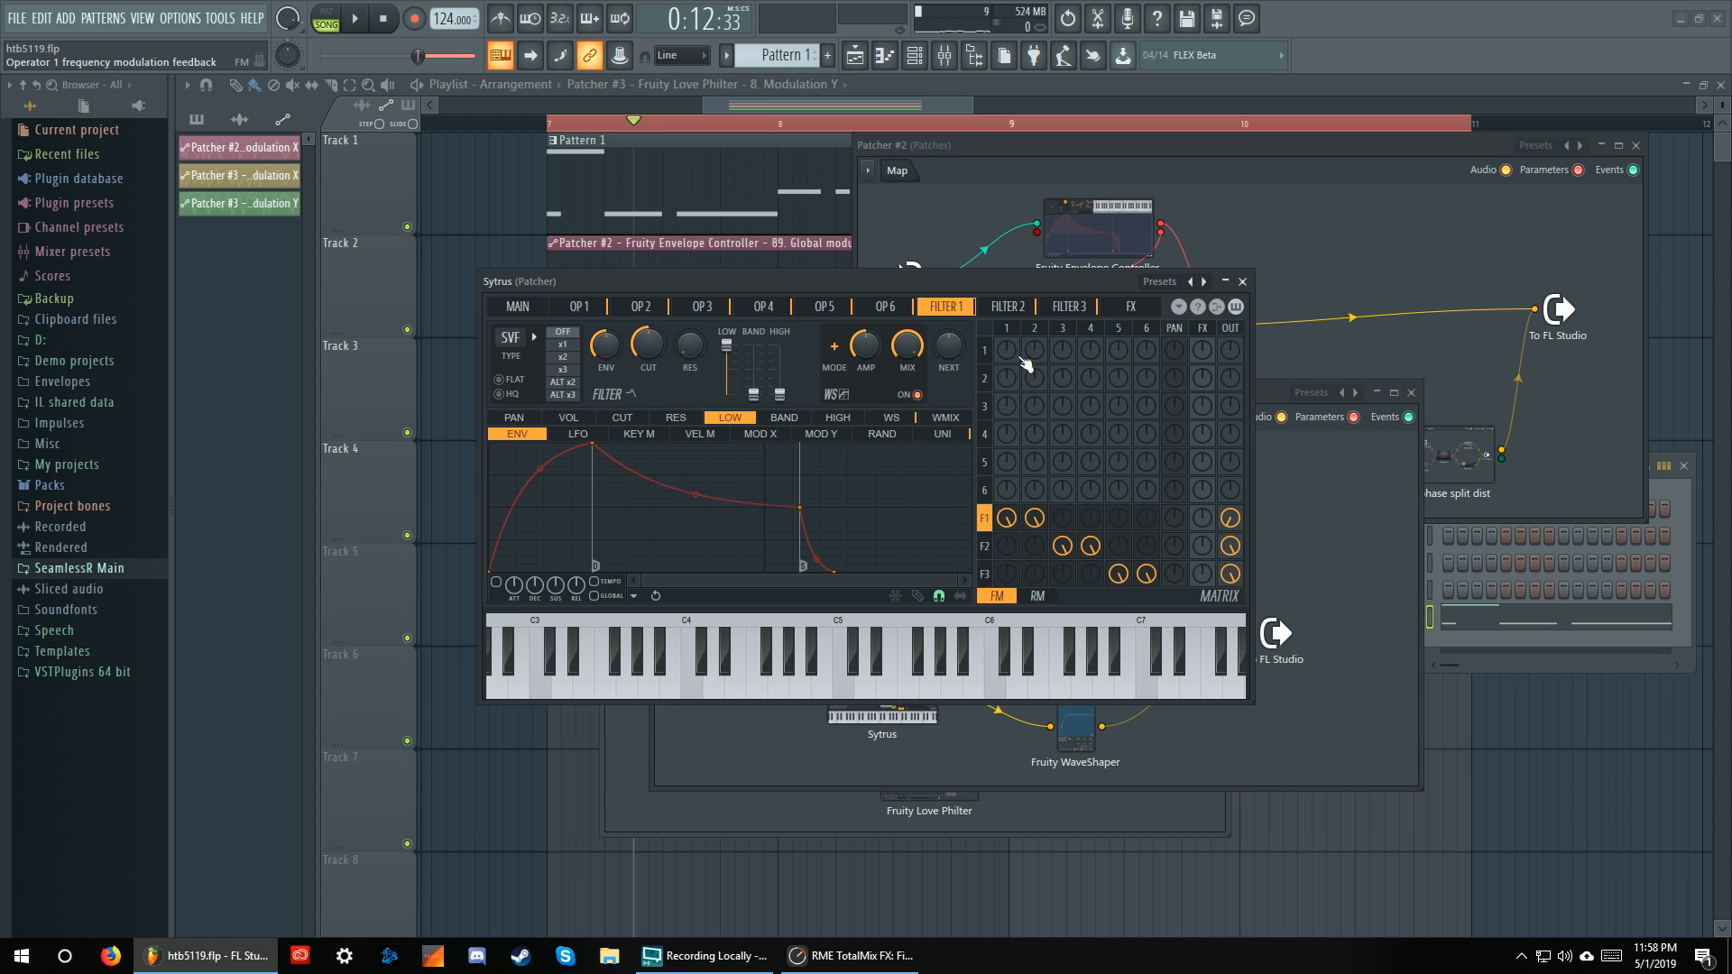
{"action": "left_click", "coordinate": [1034, 330]}
{"action": "left_click", "coordinate": [530, 308]}
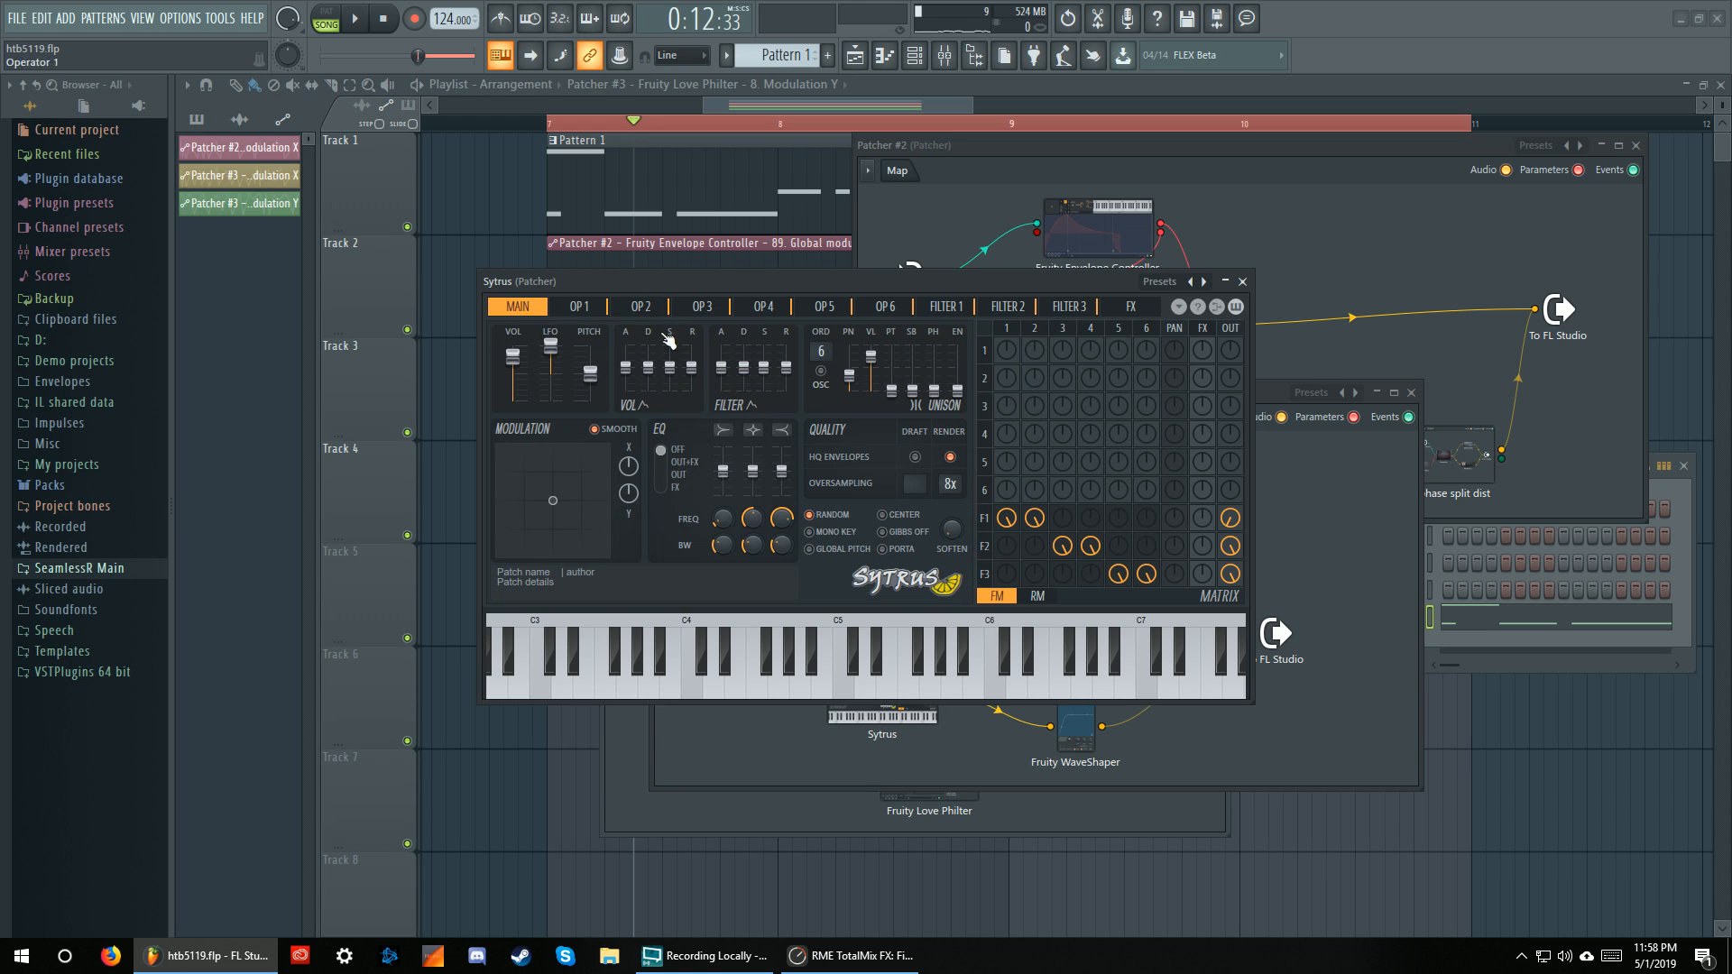
{"action": "left_click", "coordinate": [1033, 329]}
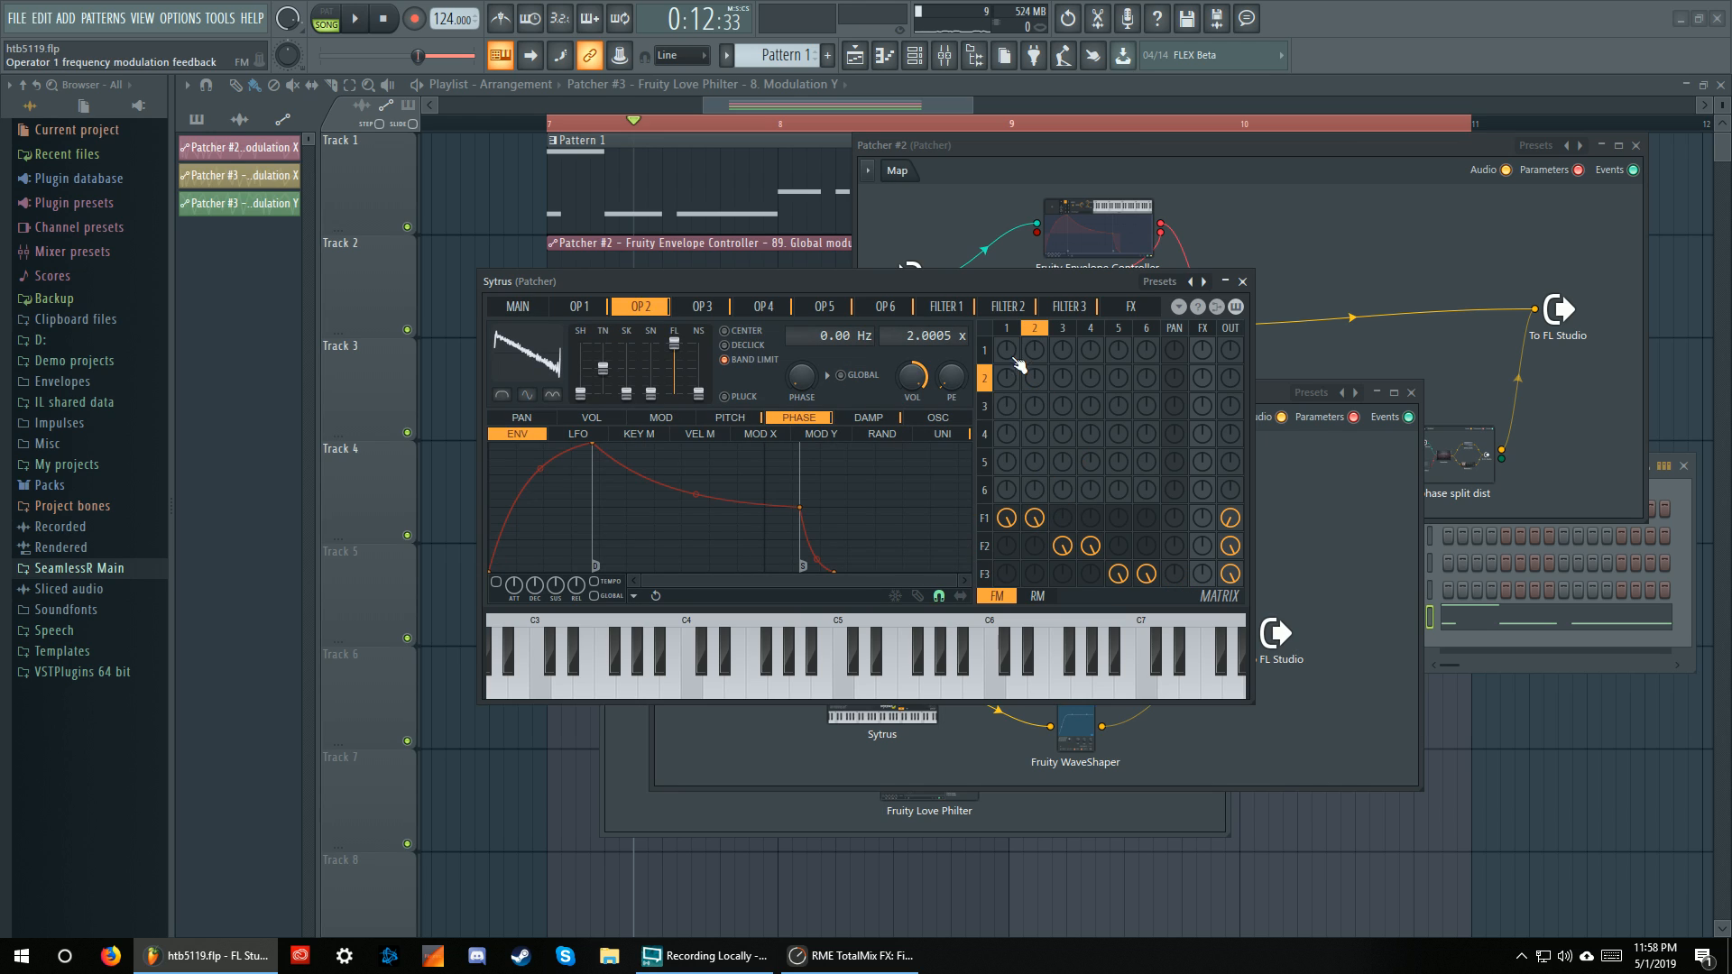
Display Filter 1's waveshaper curve in Sytrus and examine its routing to the output
{"action": "mouse_move", "coordinate": [1046, 329]}
{"action": "left_mouse_down"}
{"action": "mouse_move", "coordinate": [1120, 328]}
{"action": "mouse_move", "coordinate": [1034, 329]}
{"action": "left_mouse_up"}
{"action": "mouse_move", "coordinate": [989, 520]}
{"action": "left_mouse_down"}
{"action": "mouse_move", "coordinate": [986, 572]}
{"action": "mouse_move", "coordinate": [991, 530]}
{"action": "left_mouse_up"}
{"action": "left_click", "coordinate": [891, 417]}
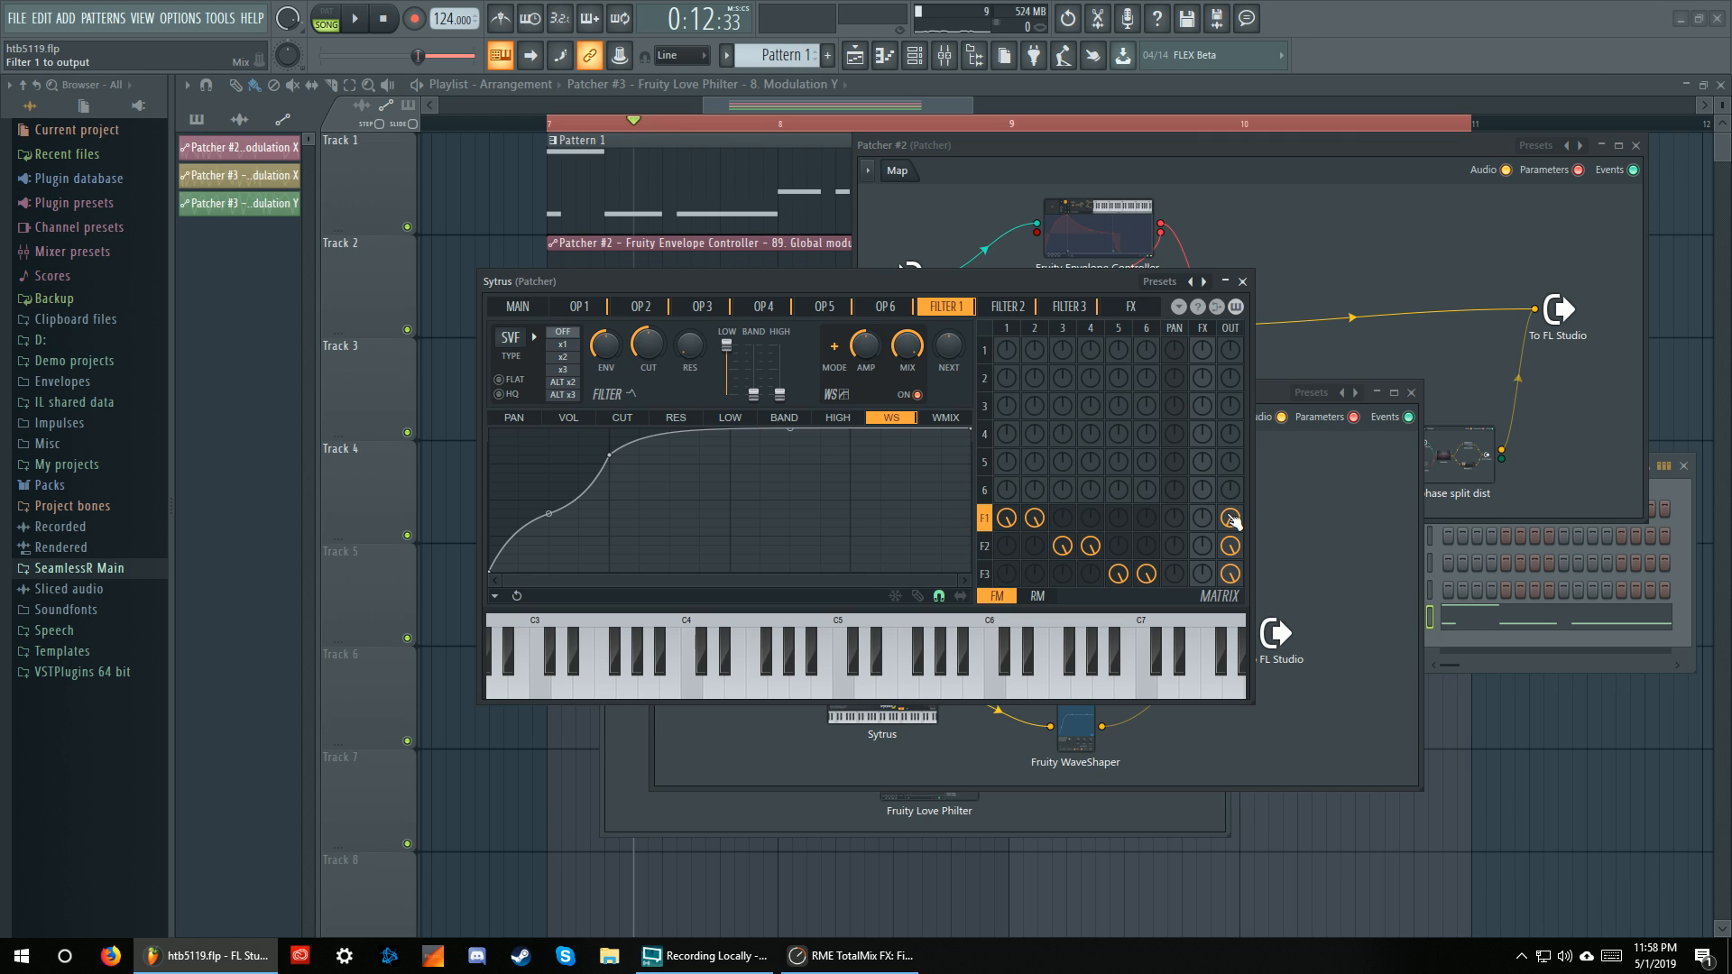
Open the lower Sytrus and examine its Filter 1 settings, closing it when done
{"action": "left_click", "coordinate": [1242, 283]}
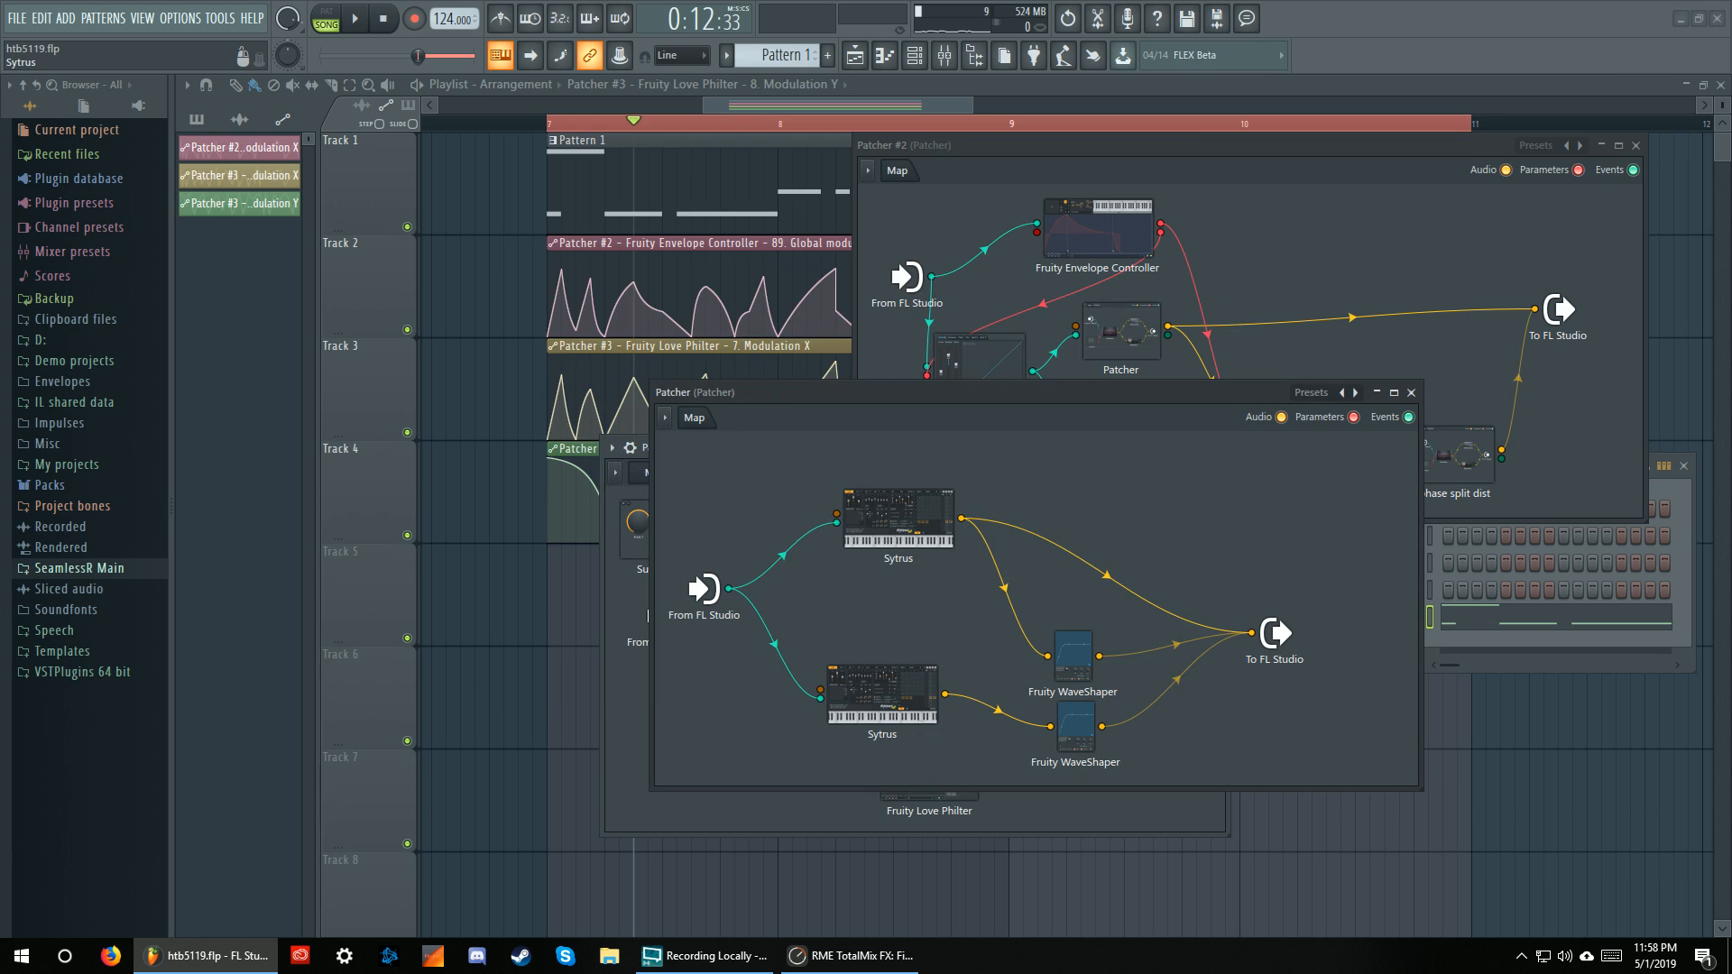
{"action": "left_click", "coordinate": [898, 704]}
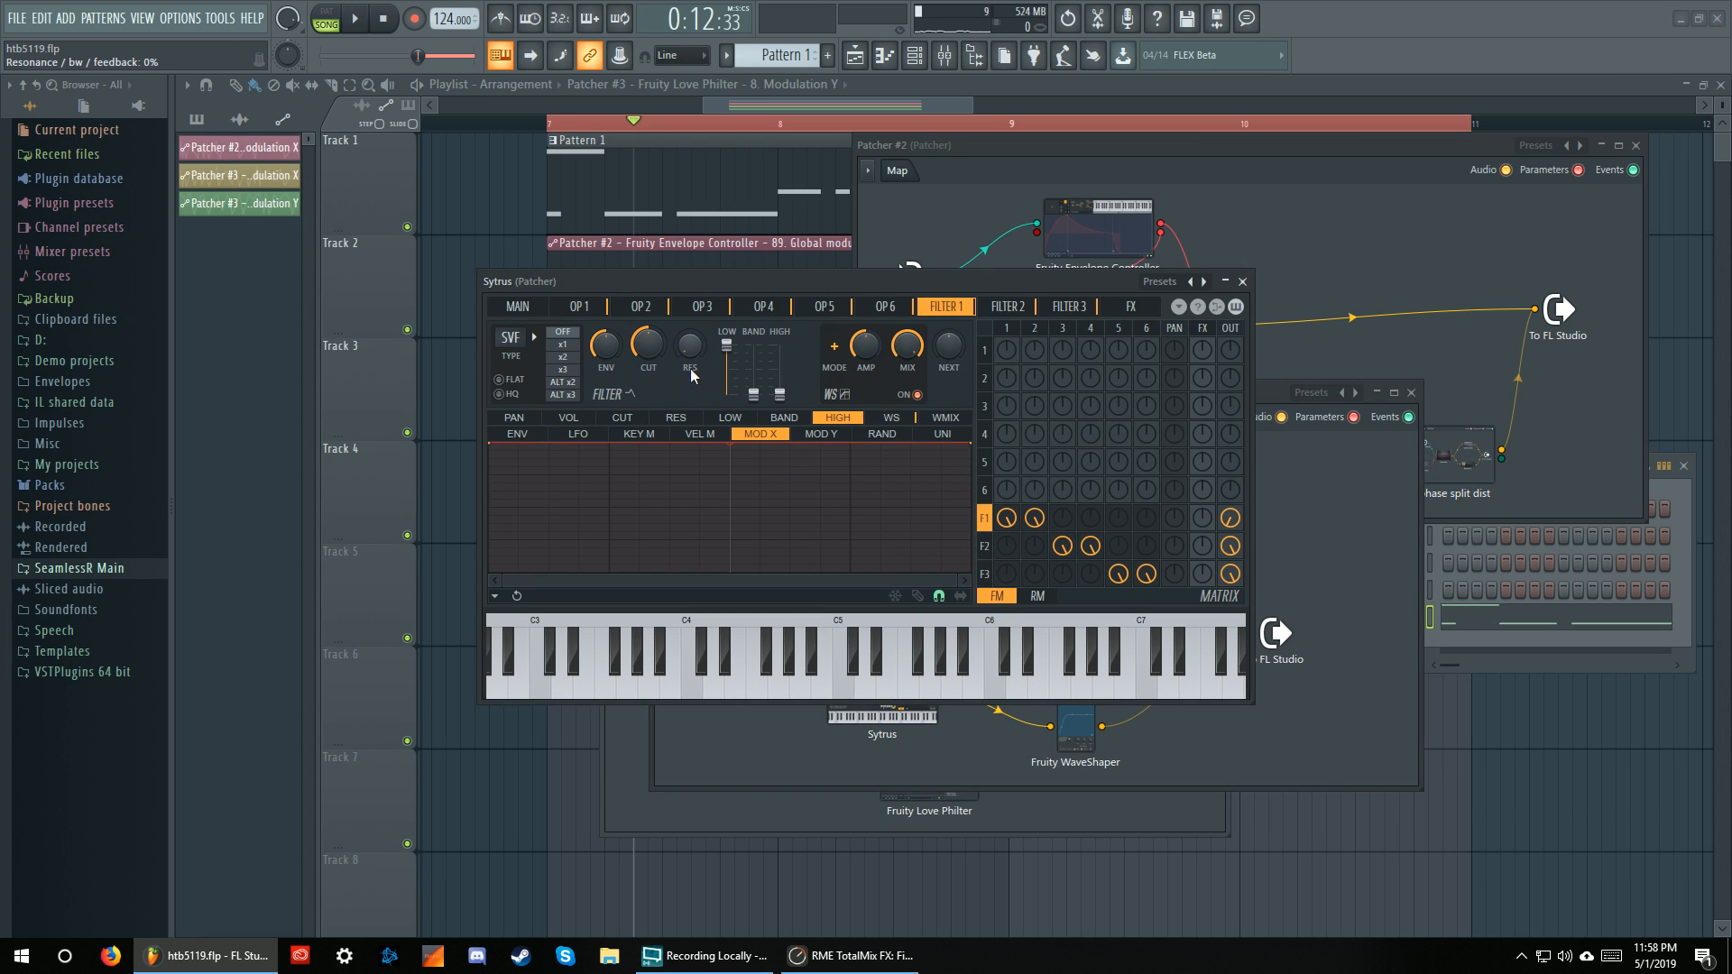
{"action": "left_click", "coordinate": [1242, 283]}
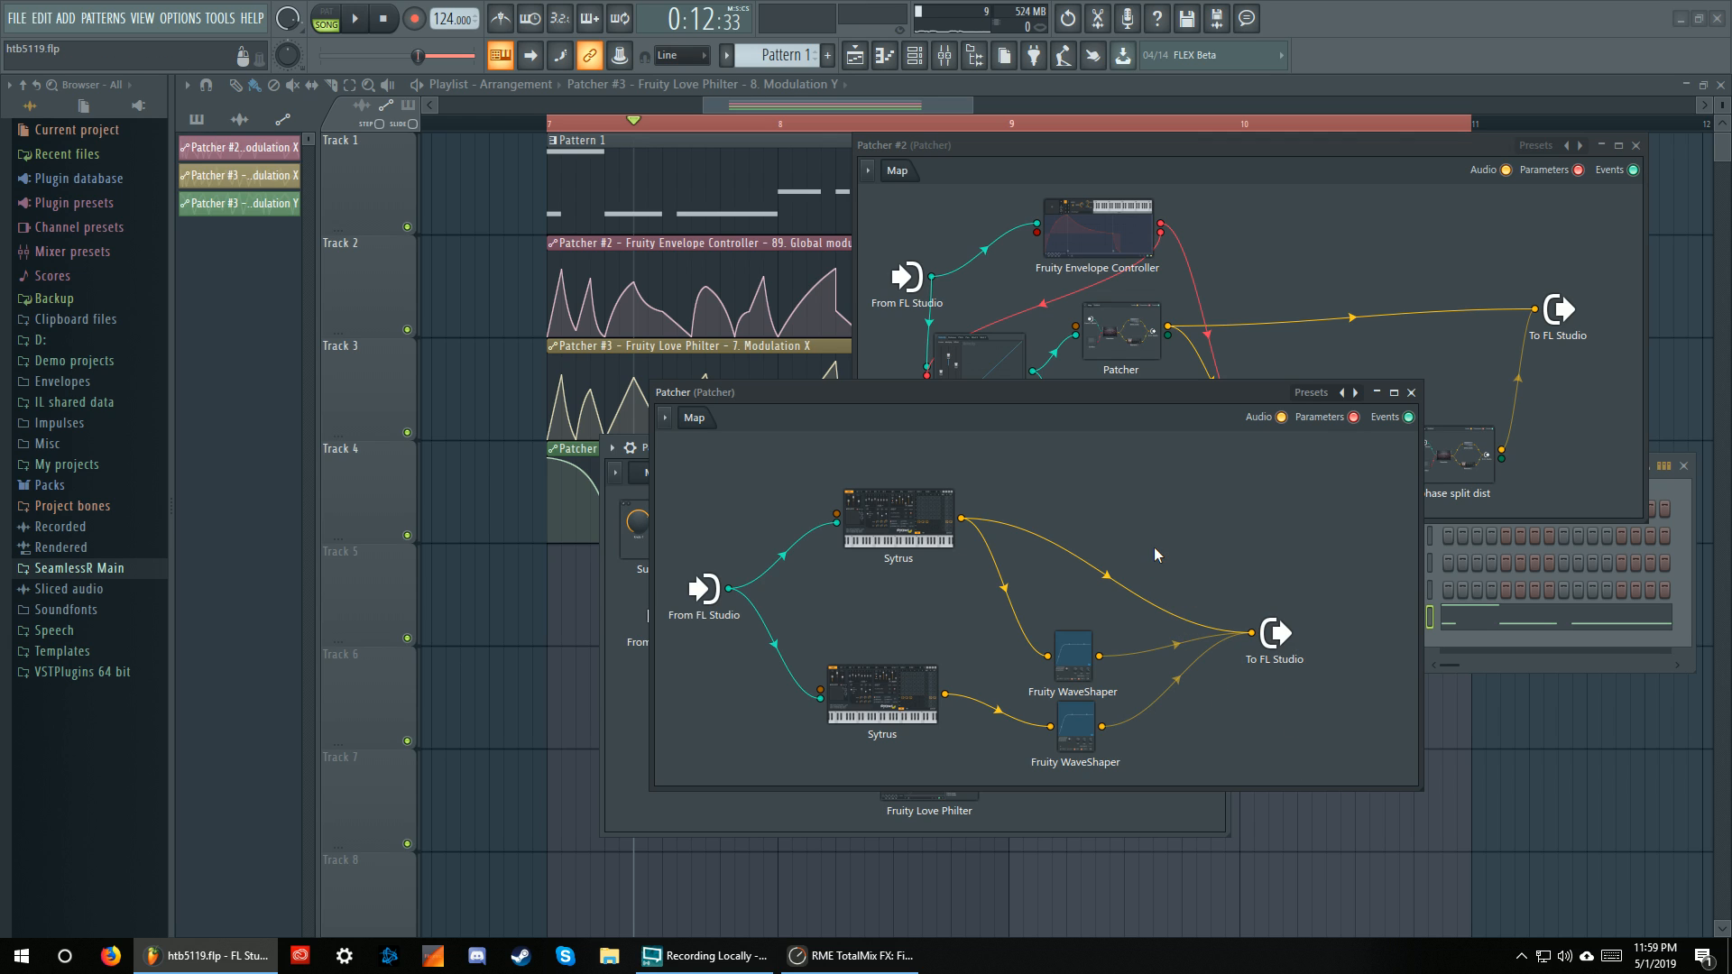
Reopen the upper Sytrus during playback and audition the operator 1 and 2 sends to Filter 1, separately and together
{"action": "key", "text": "space"}
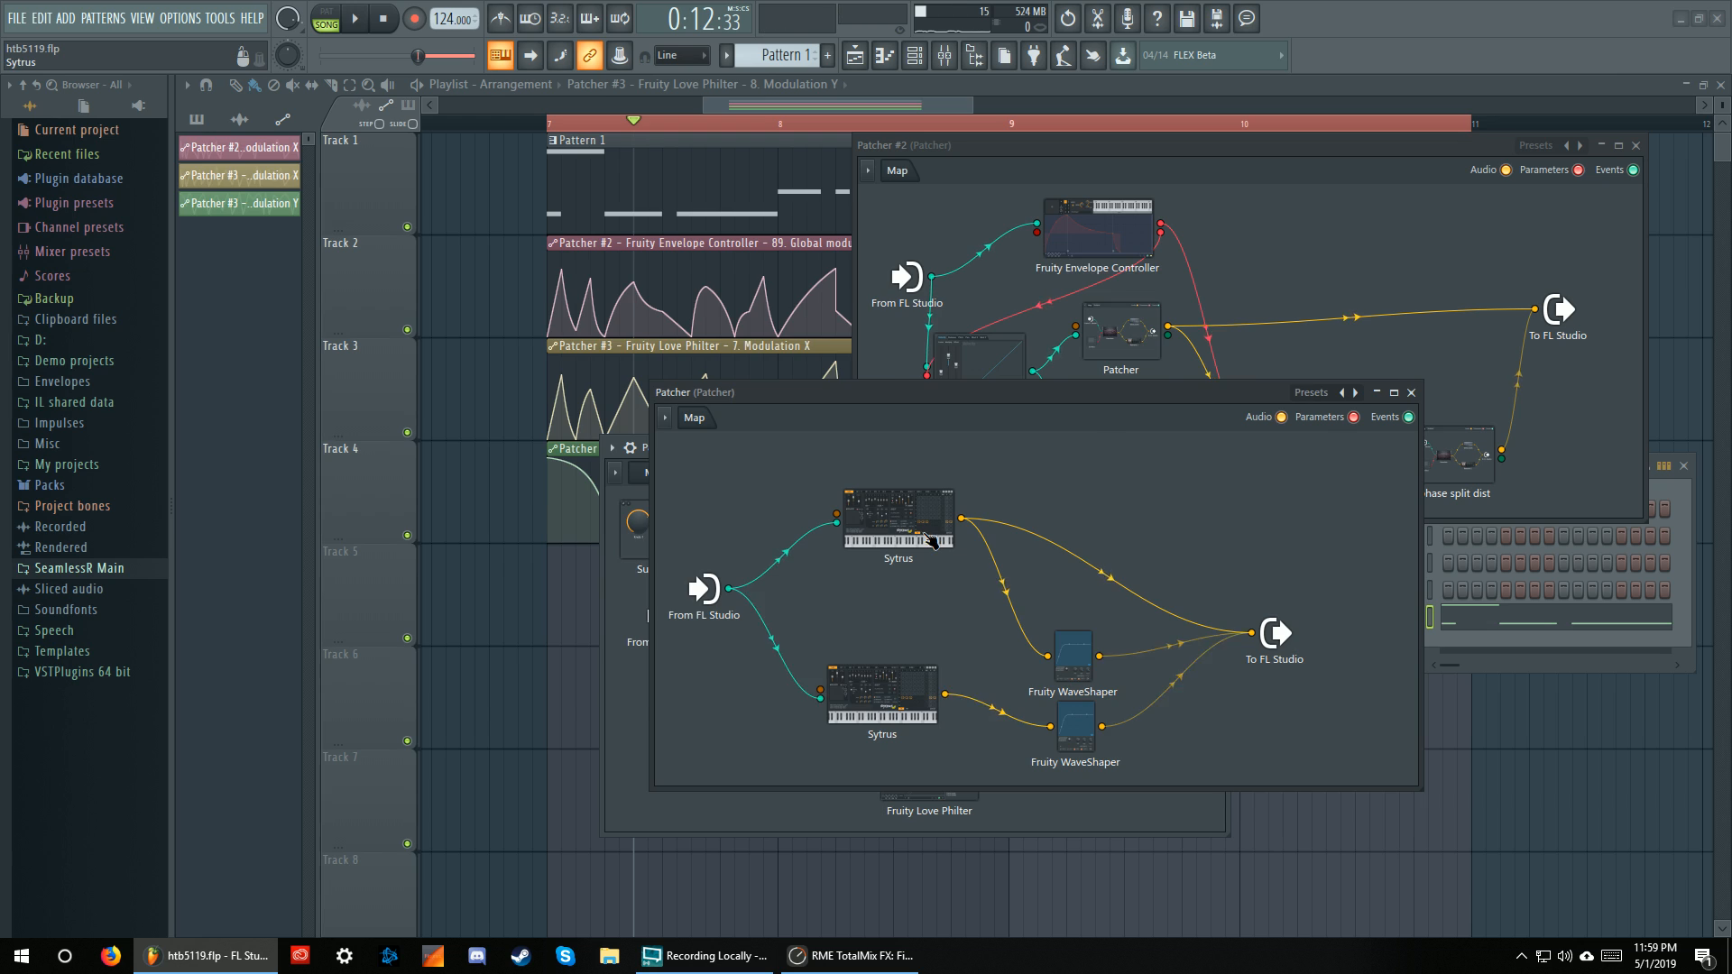
{"action": "double_click", "coordinate": [898, 516]}
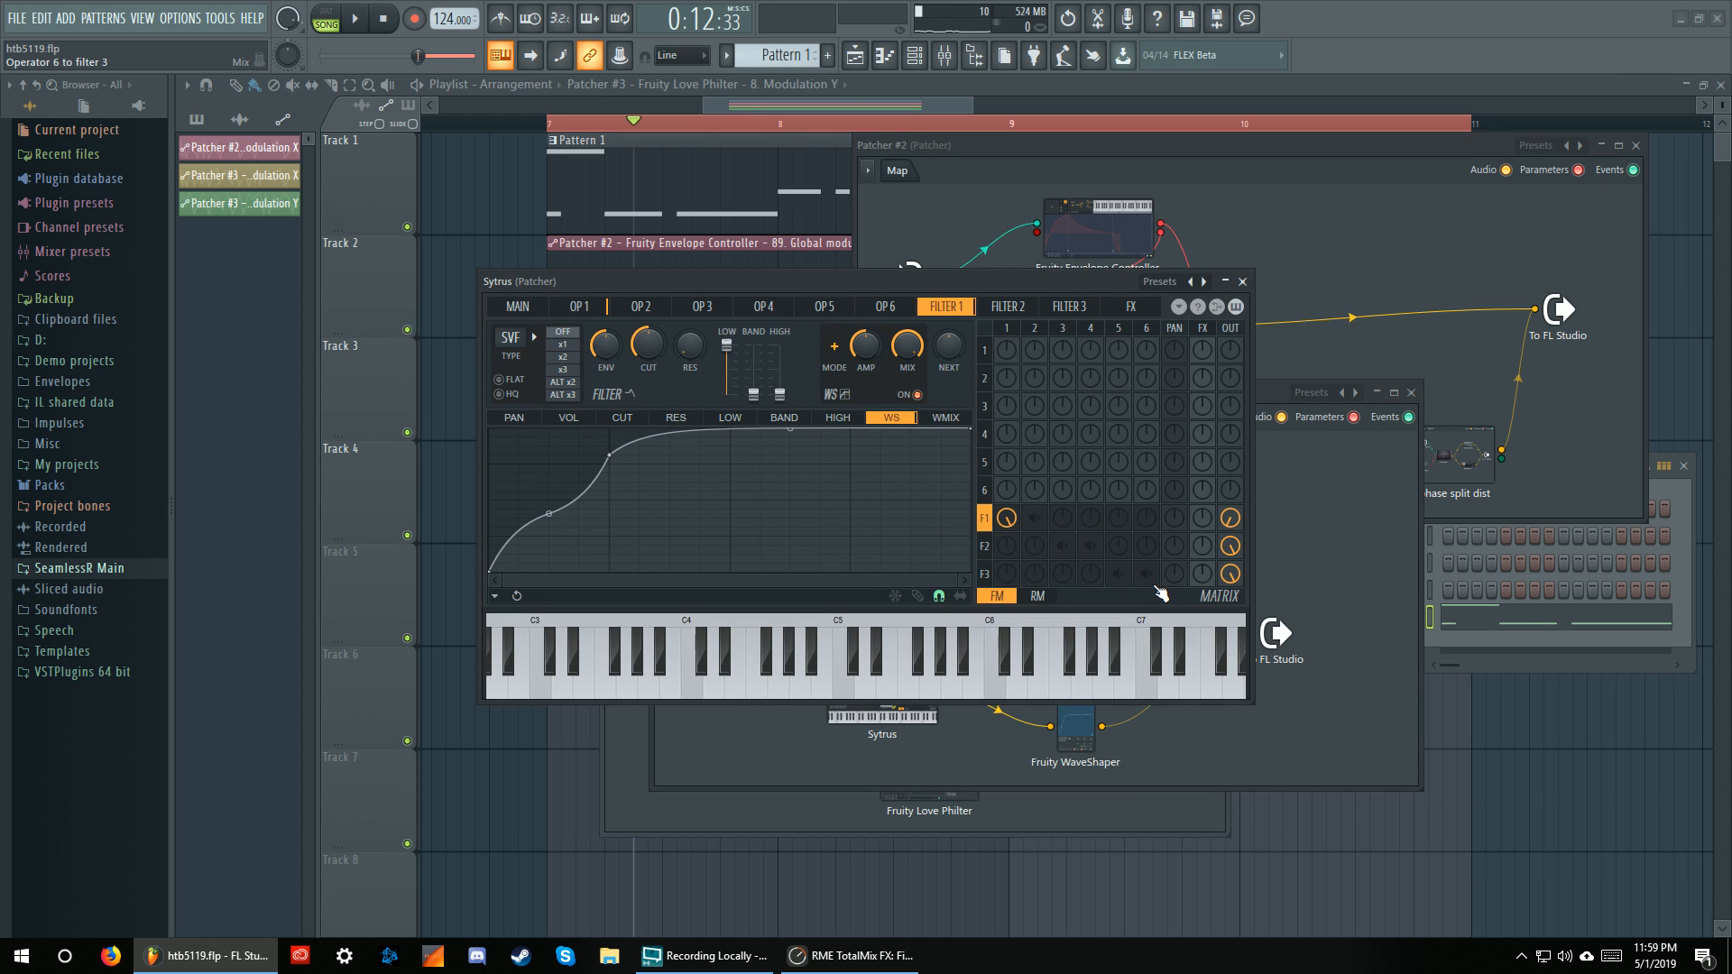
{"action": "right_click", "coordinate": [1012, 521]}
{"action": "right_click", "coordinate": [1036, 520]}
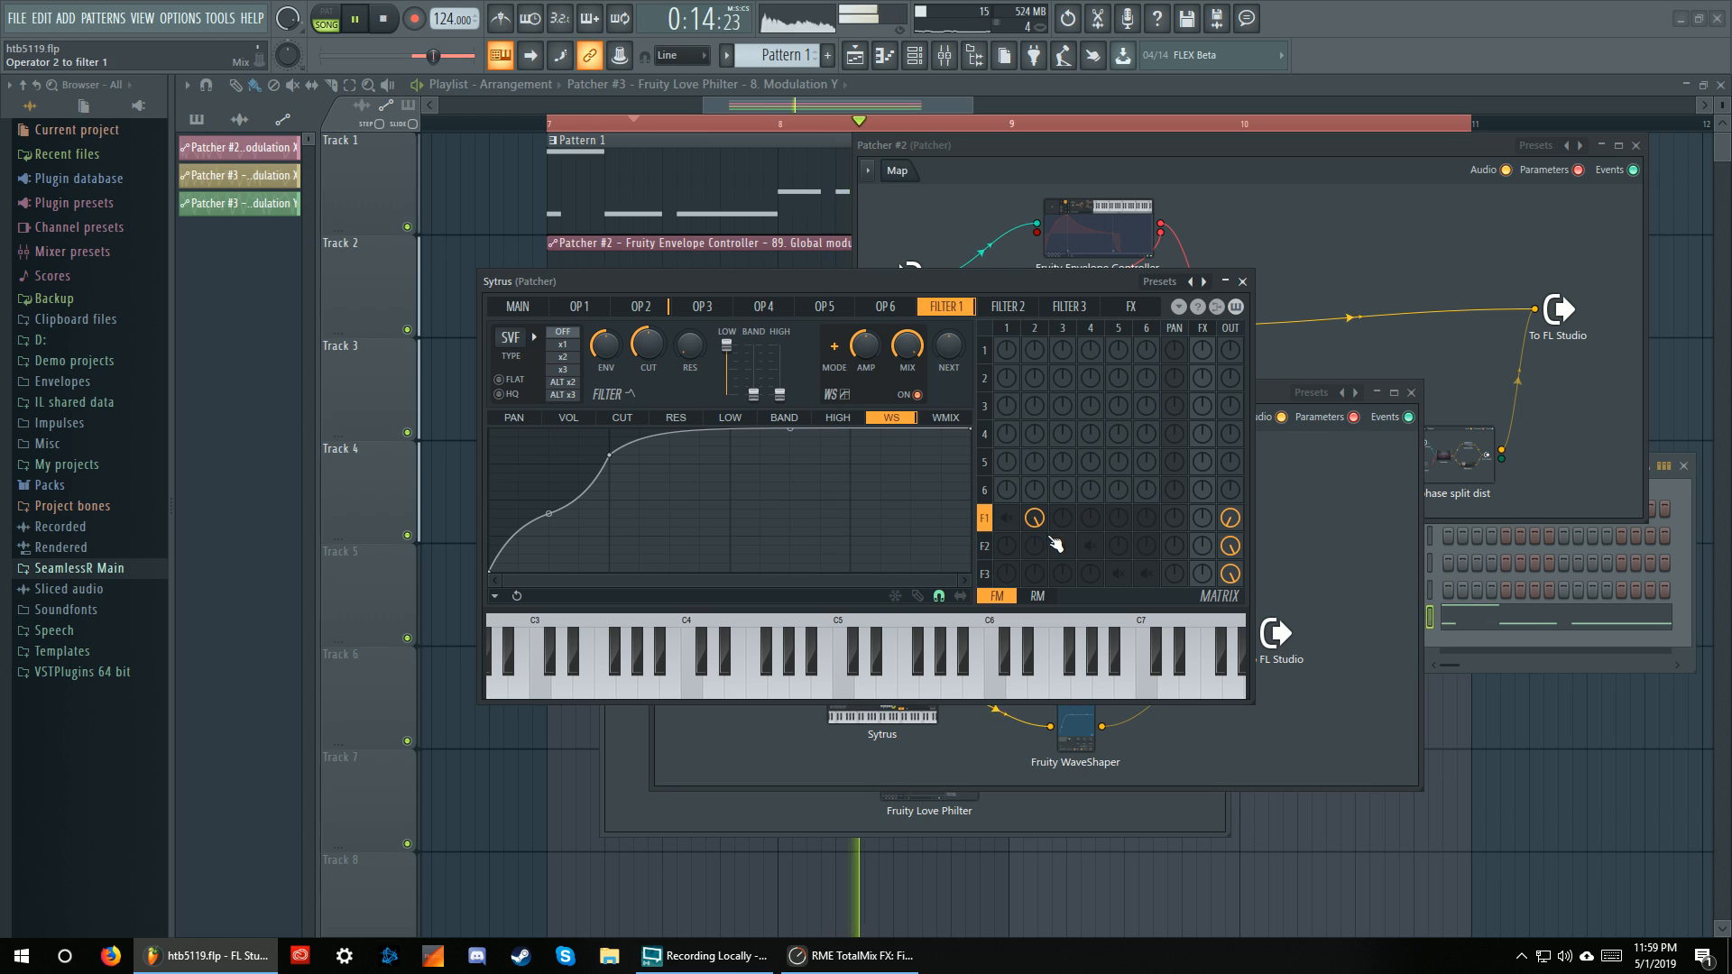
{"action": "right_click", "coordinate": [1037, 519]}
{"action": "right_click", "coordinate": [1010, 519]}
{"action": "right_click", "coordinate": [1035, 521]}
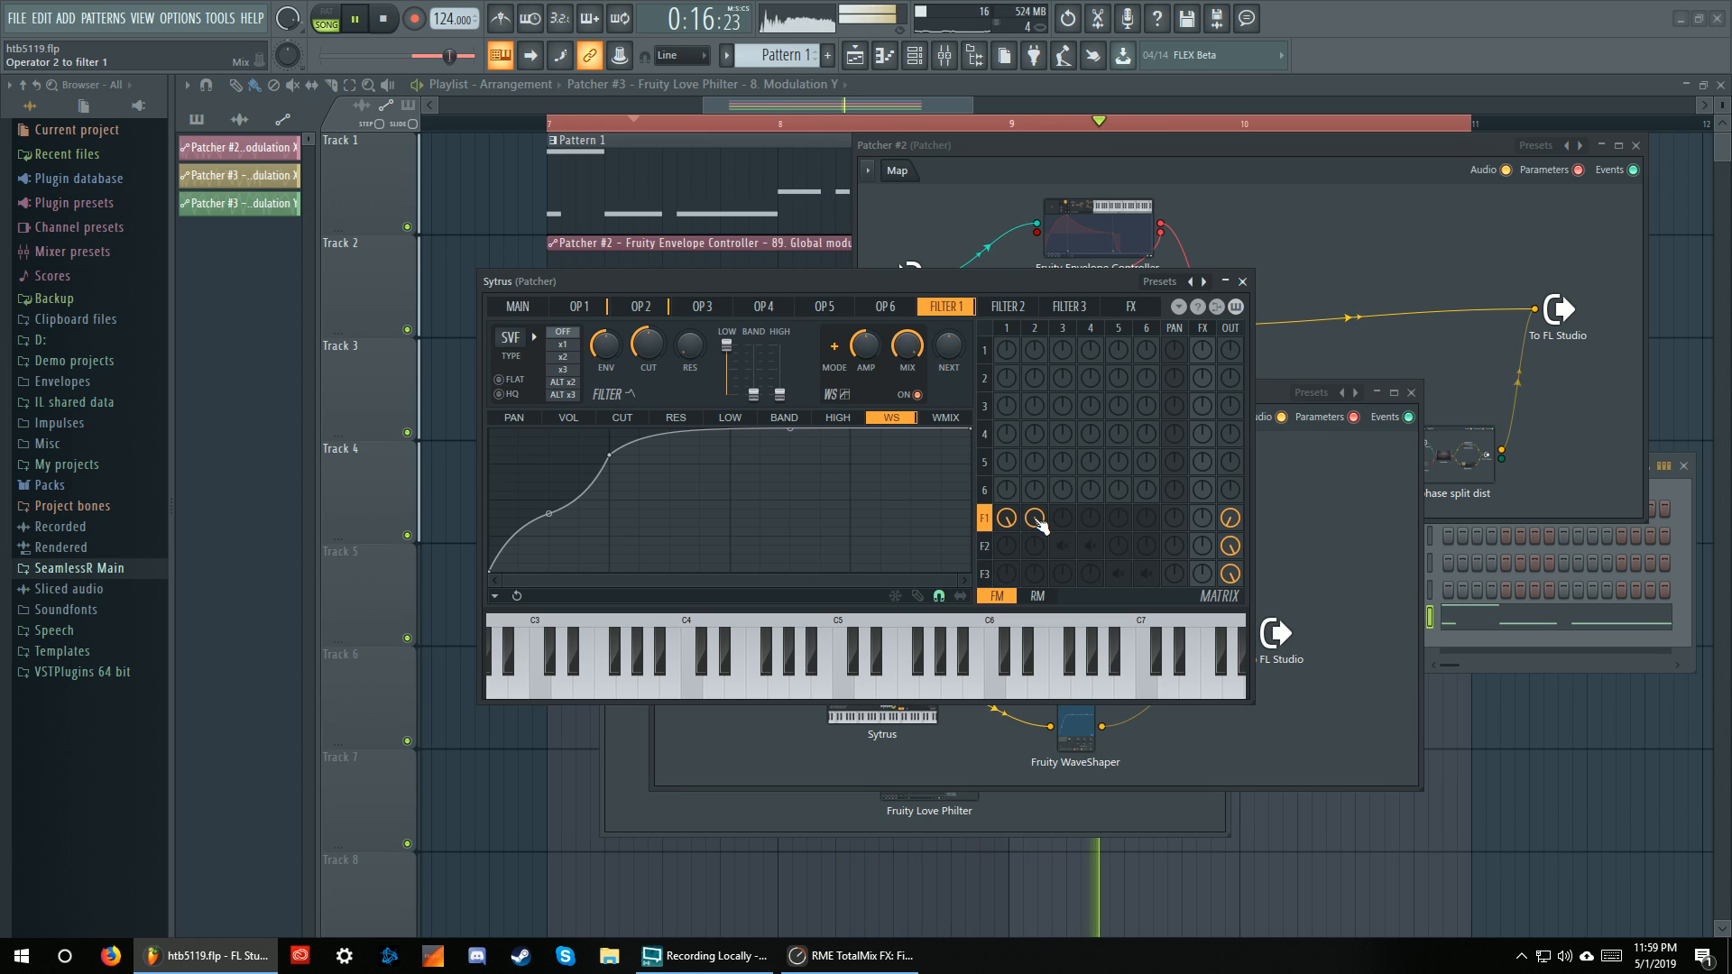
{"action": "right_click", "coordinate": [1010, 520]}
{"action": "right_click", "coordinate": [1035, 520]}
Audition operators 3 and 4 through Filter 2 and 5 and 6 through Filter 3 one by one, ending playback with all muted
{"action": "right_click", "coordinate": [1070, 550]}
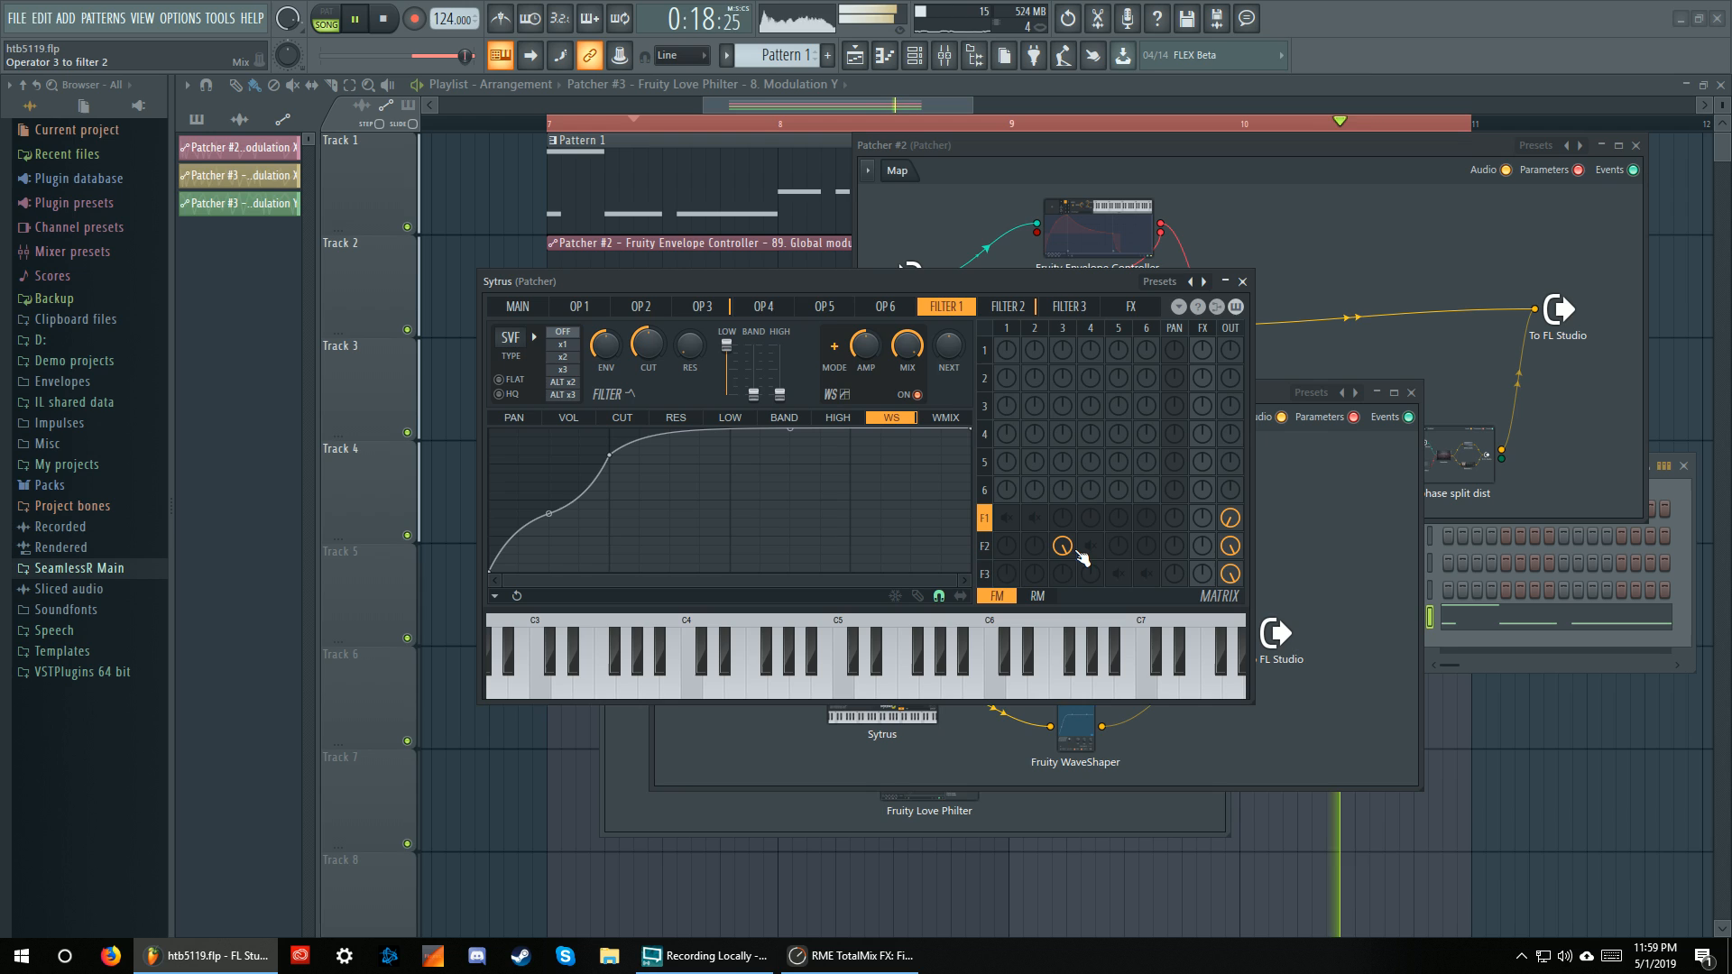
{"action": "right_click", "coordinate": [1070, 550]}
{"action": "right_click", "coordinate": [1096, 551]}
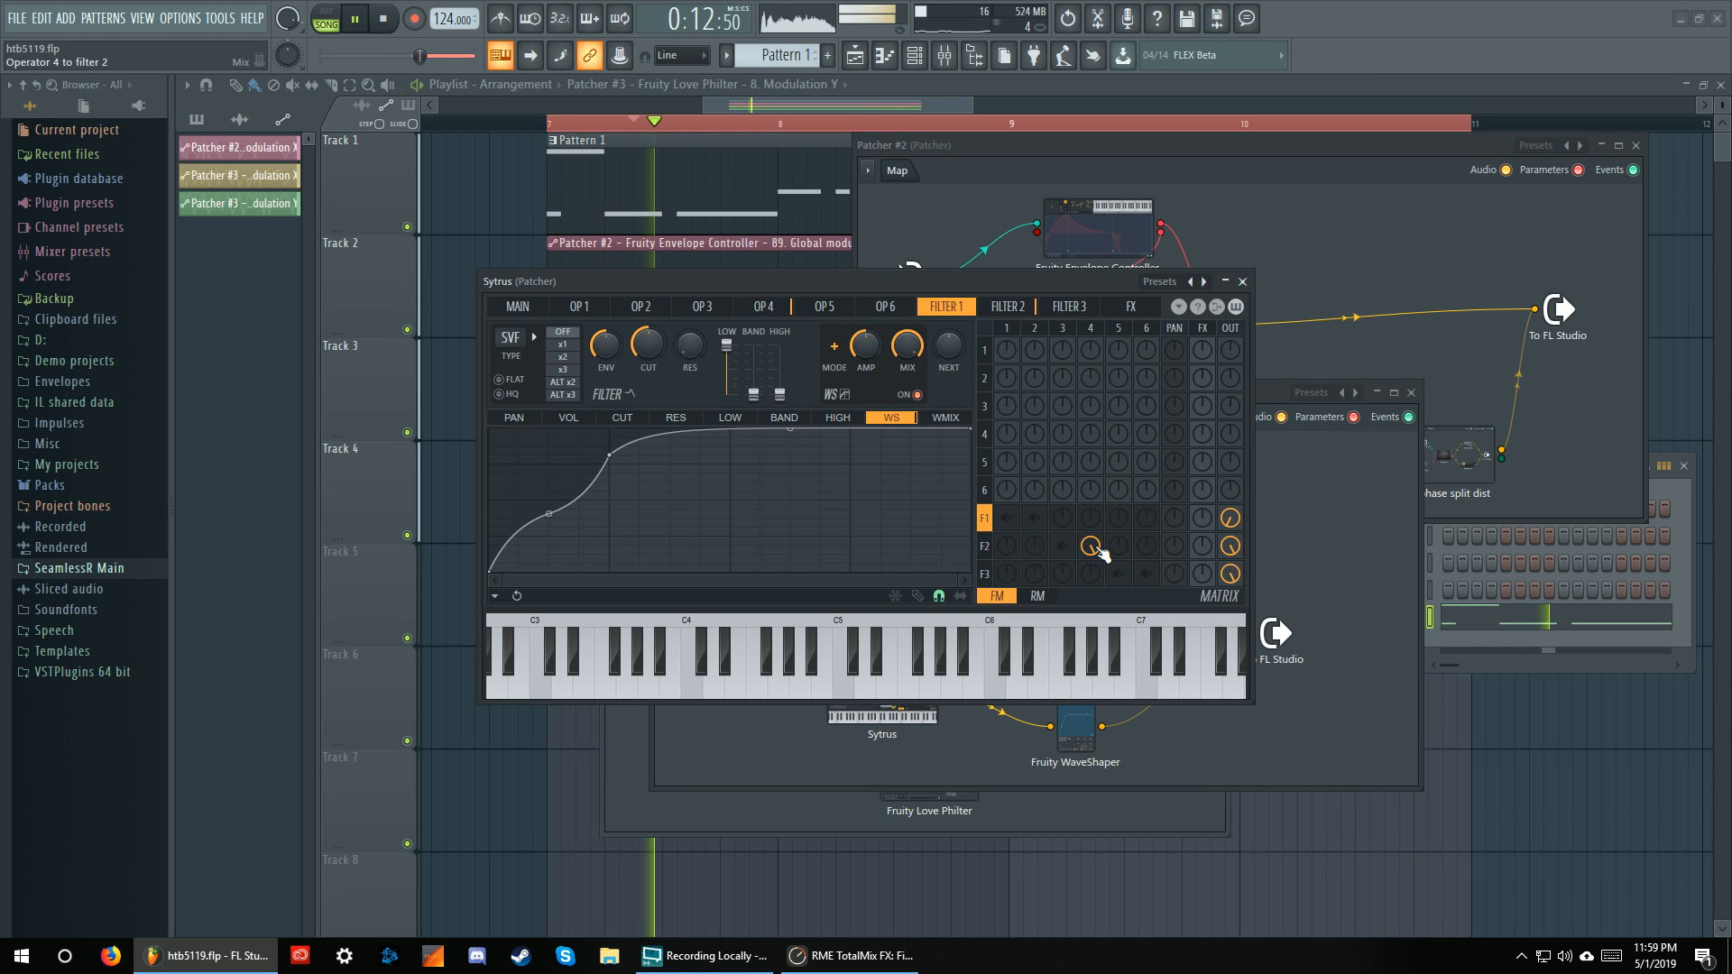
{"action": "right_click", "coordinate": [1090, 547]}
{"action": "right_click", "coordinate": [1117, 574]}
{"action": "right_click", "coordinate": [1092, 575]}
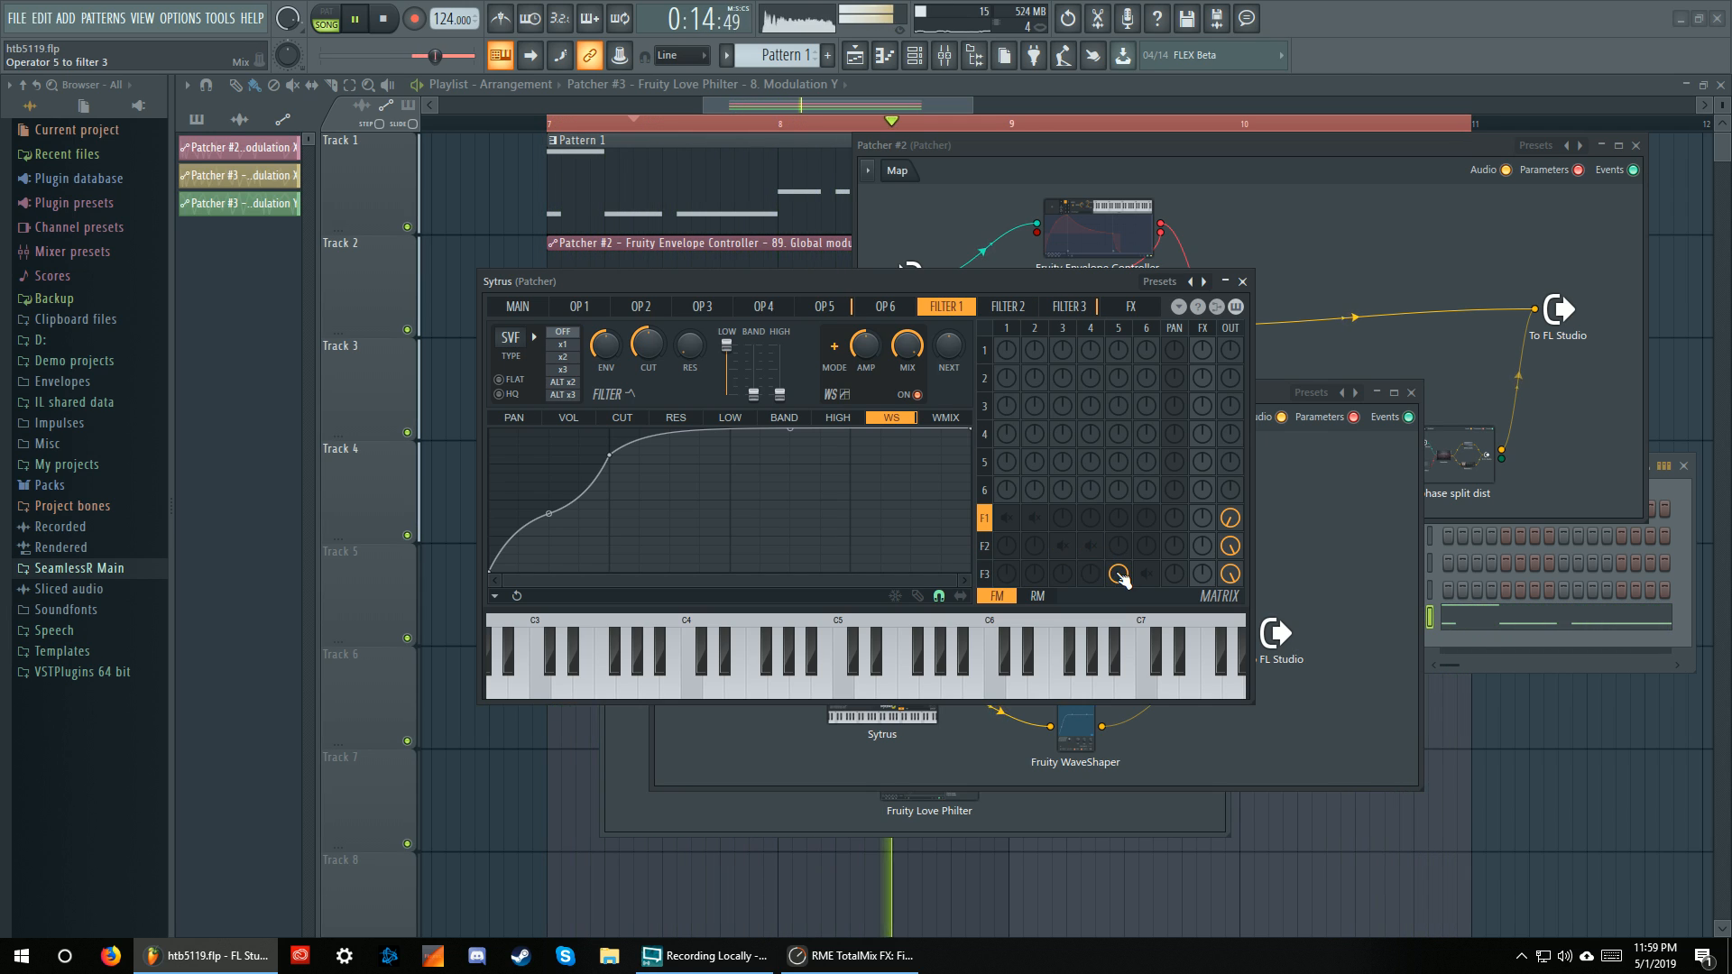
{"action": "right_click", "coordinate": [1121, 577]}
{"action": "right_click", "coordinate": [1148, 581]}
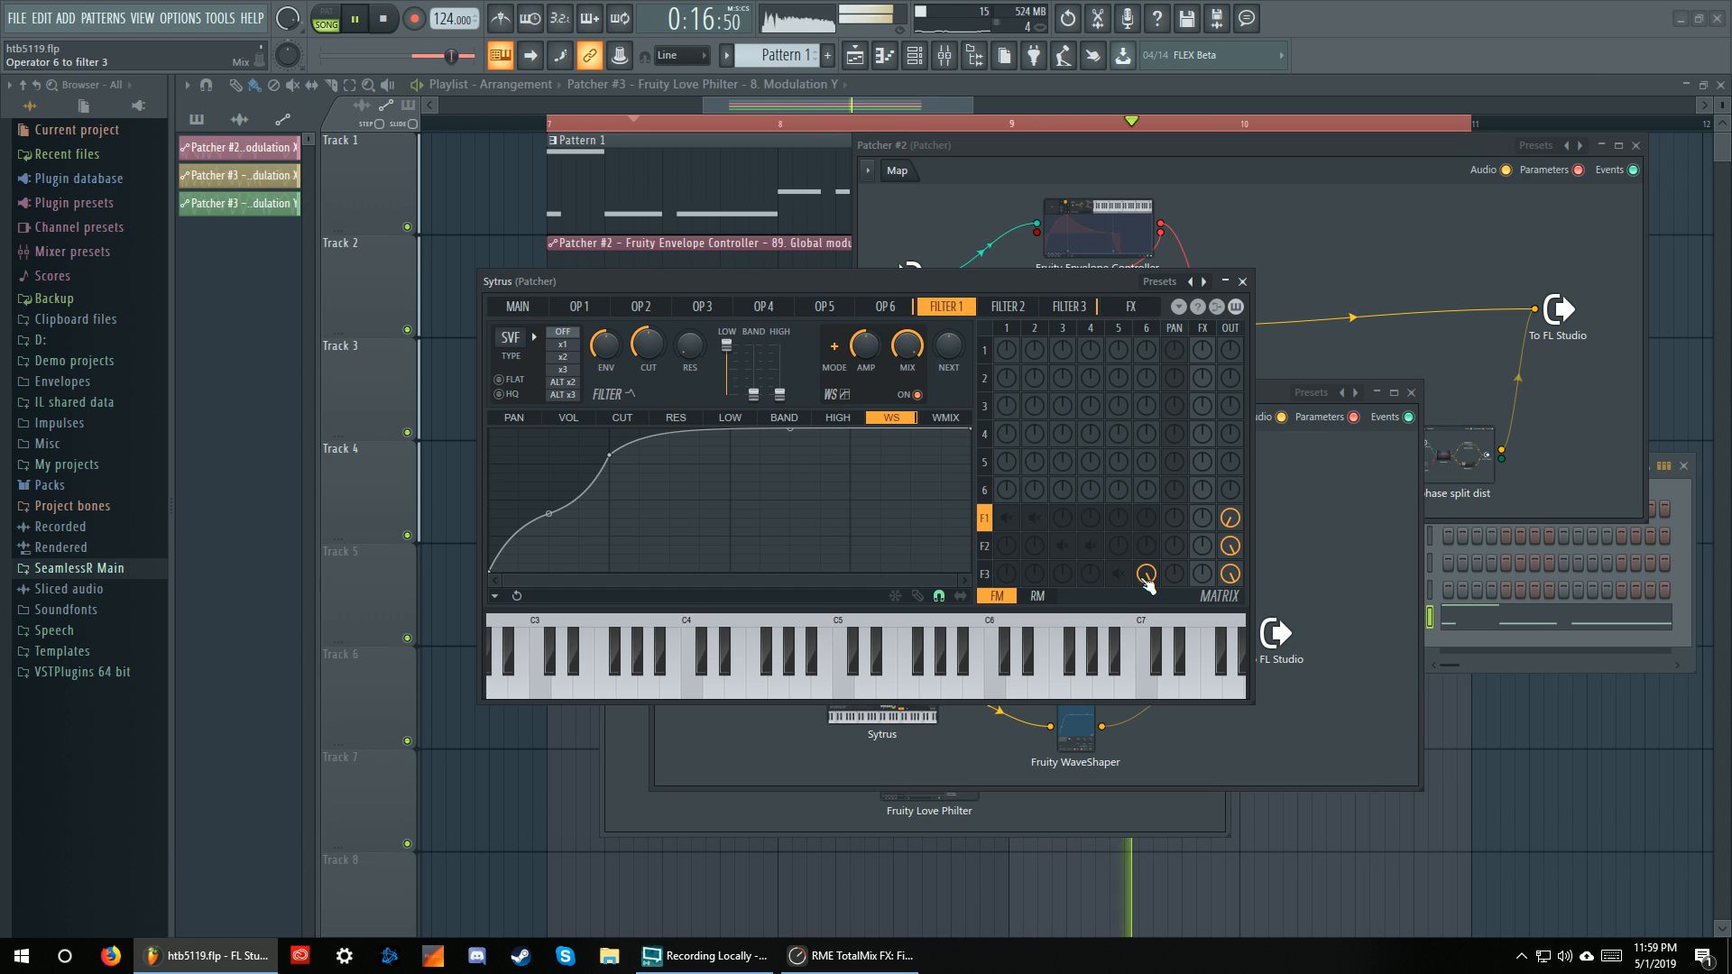
{"action": "right_click", "coordinate": [1148, 577]}
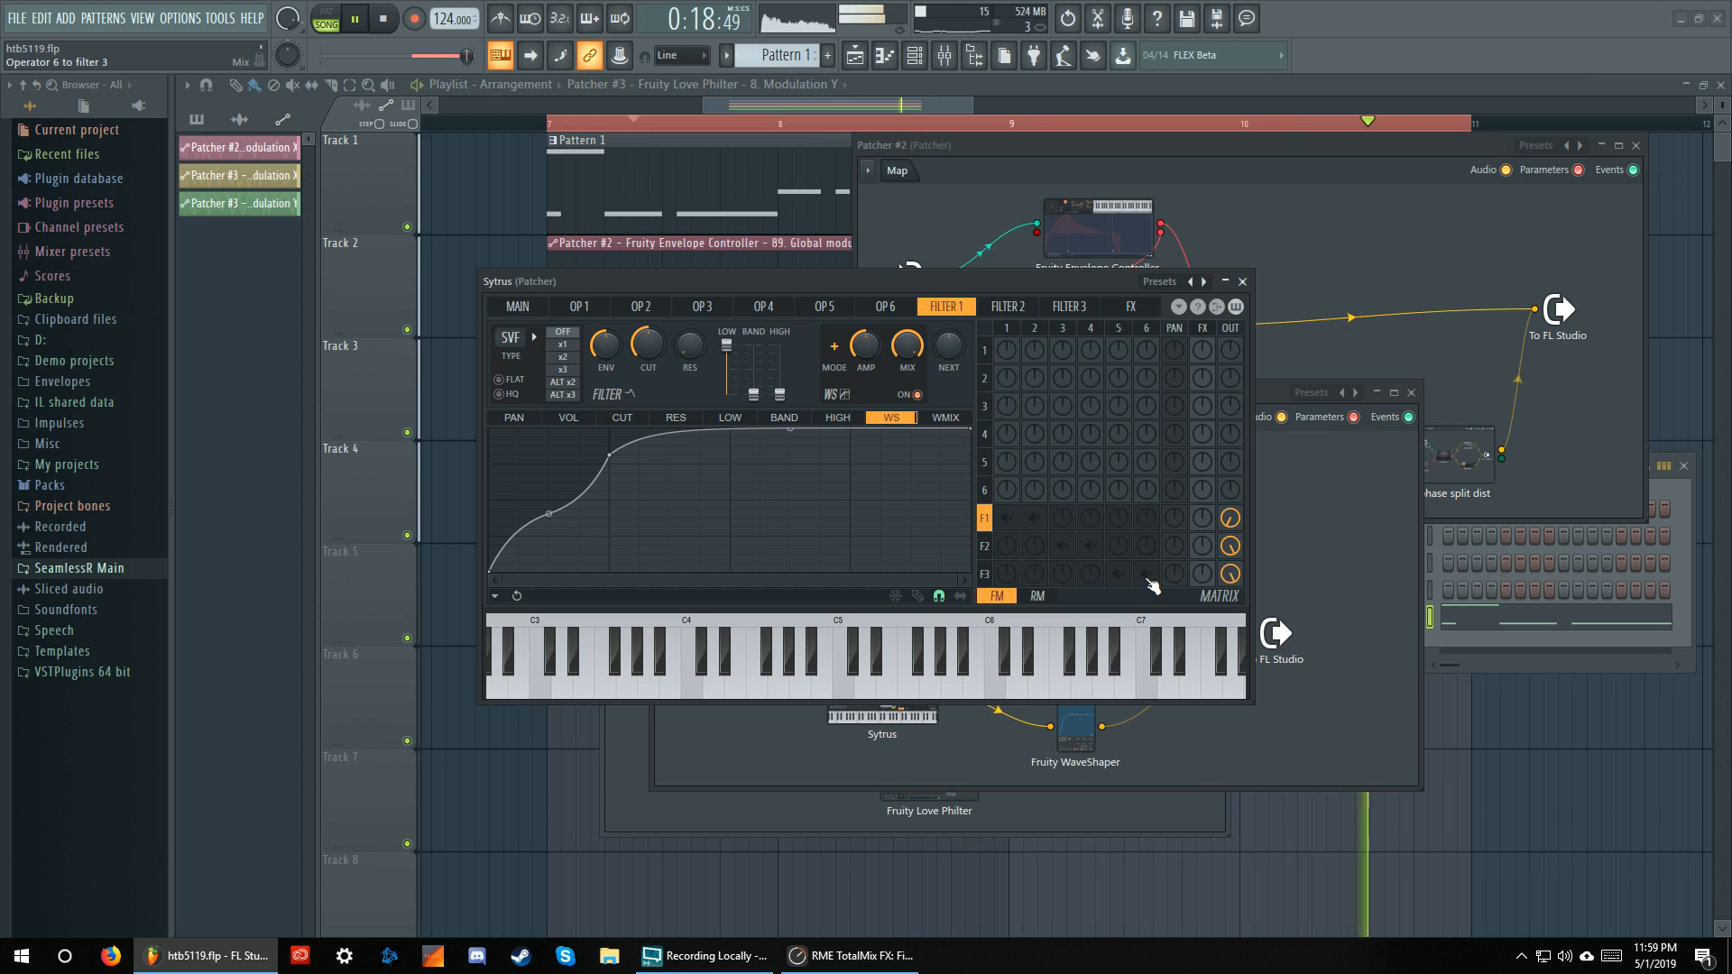
{"action": "key", "text": "space"}
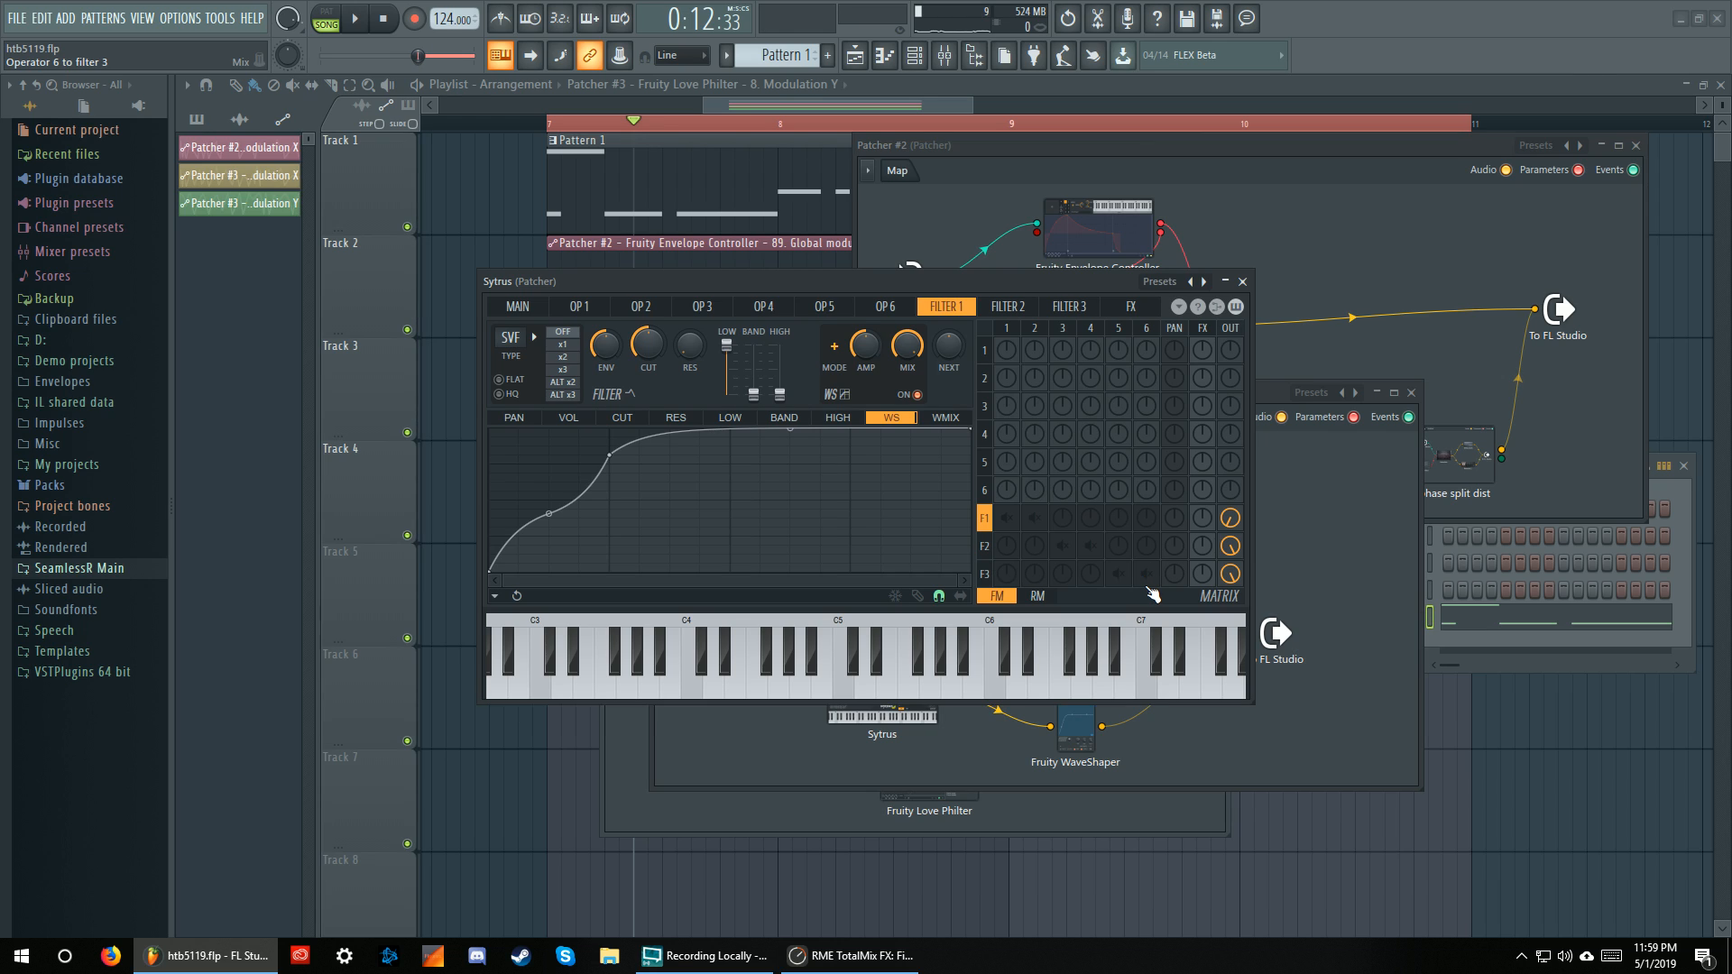
Check Sytrus's main unison settings and display operator 1's unison pitch mapping
{"action": "left_click", "coordinate": [985, 350]}
{"action": "left_click", "coordinate": [530, 309]}
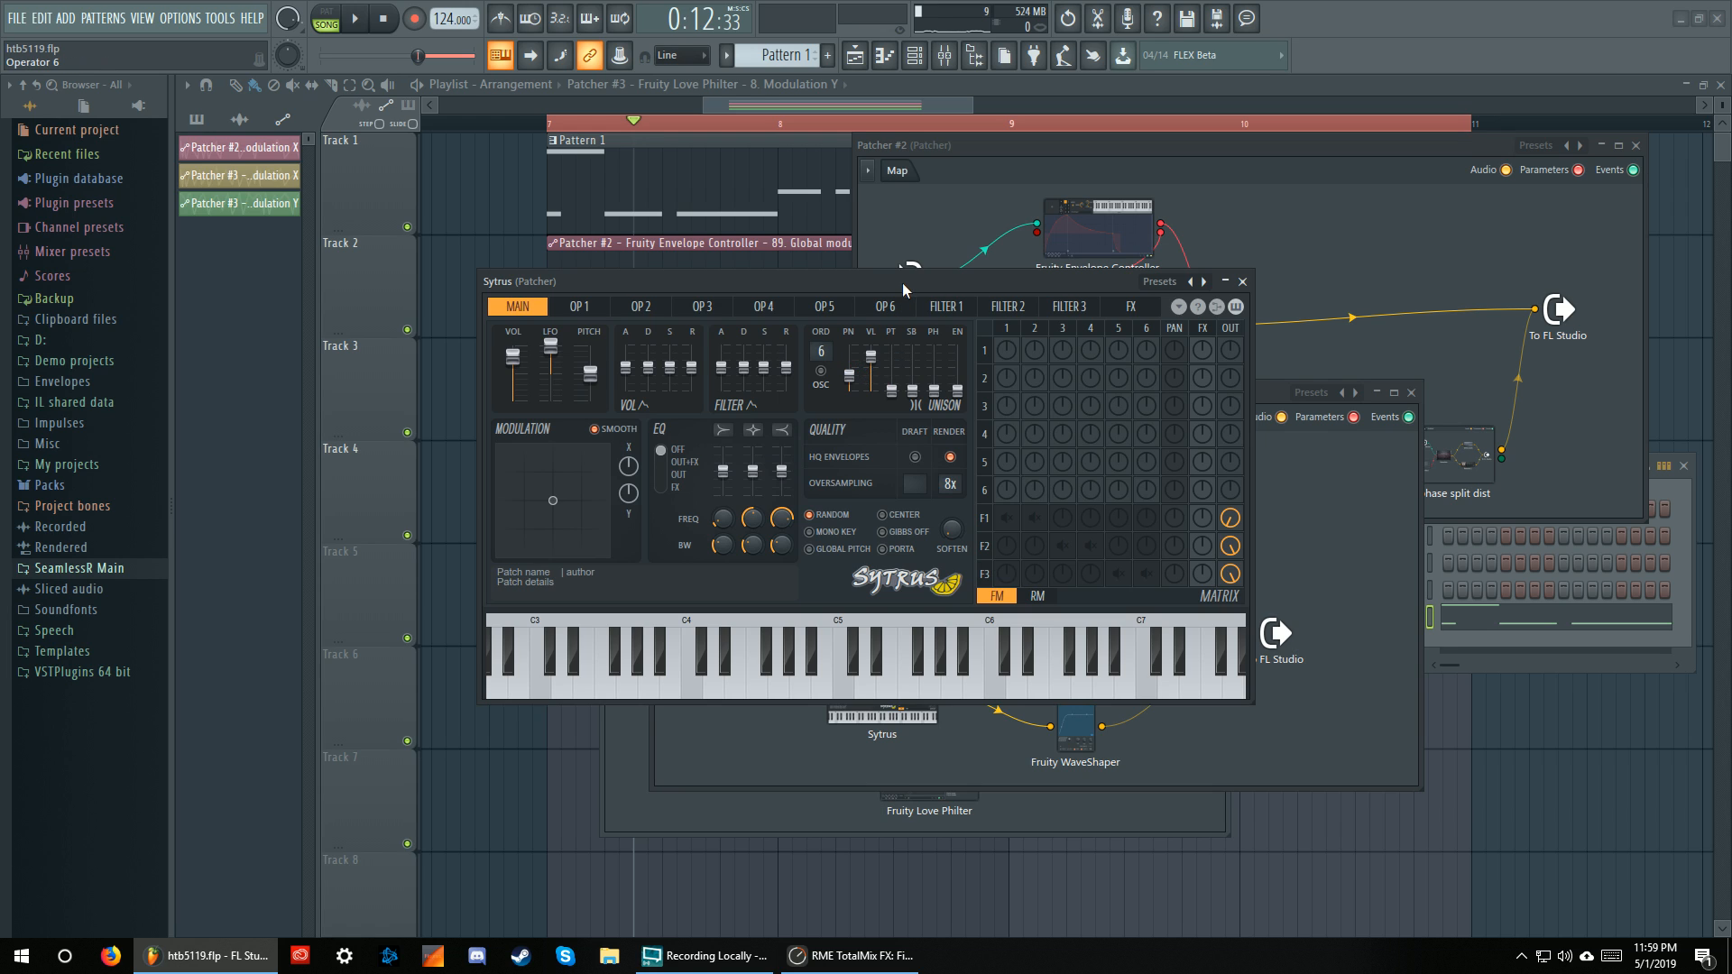
{"action": "left_click_drag", "start_coordinate": [903, 281], "coordinate": [945, 289]}
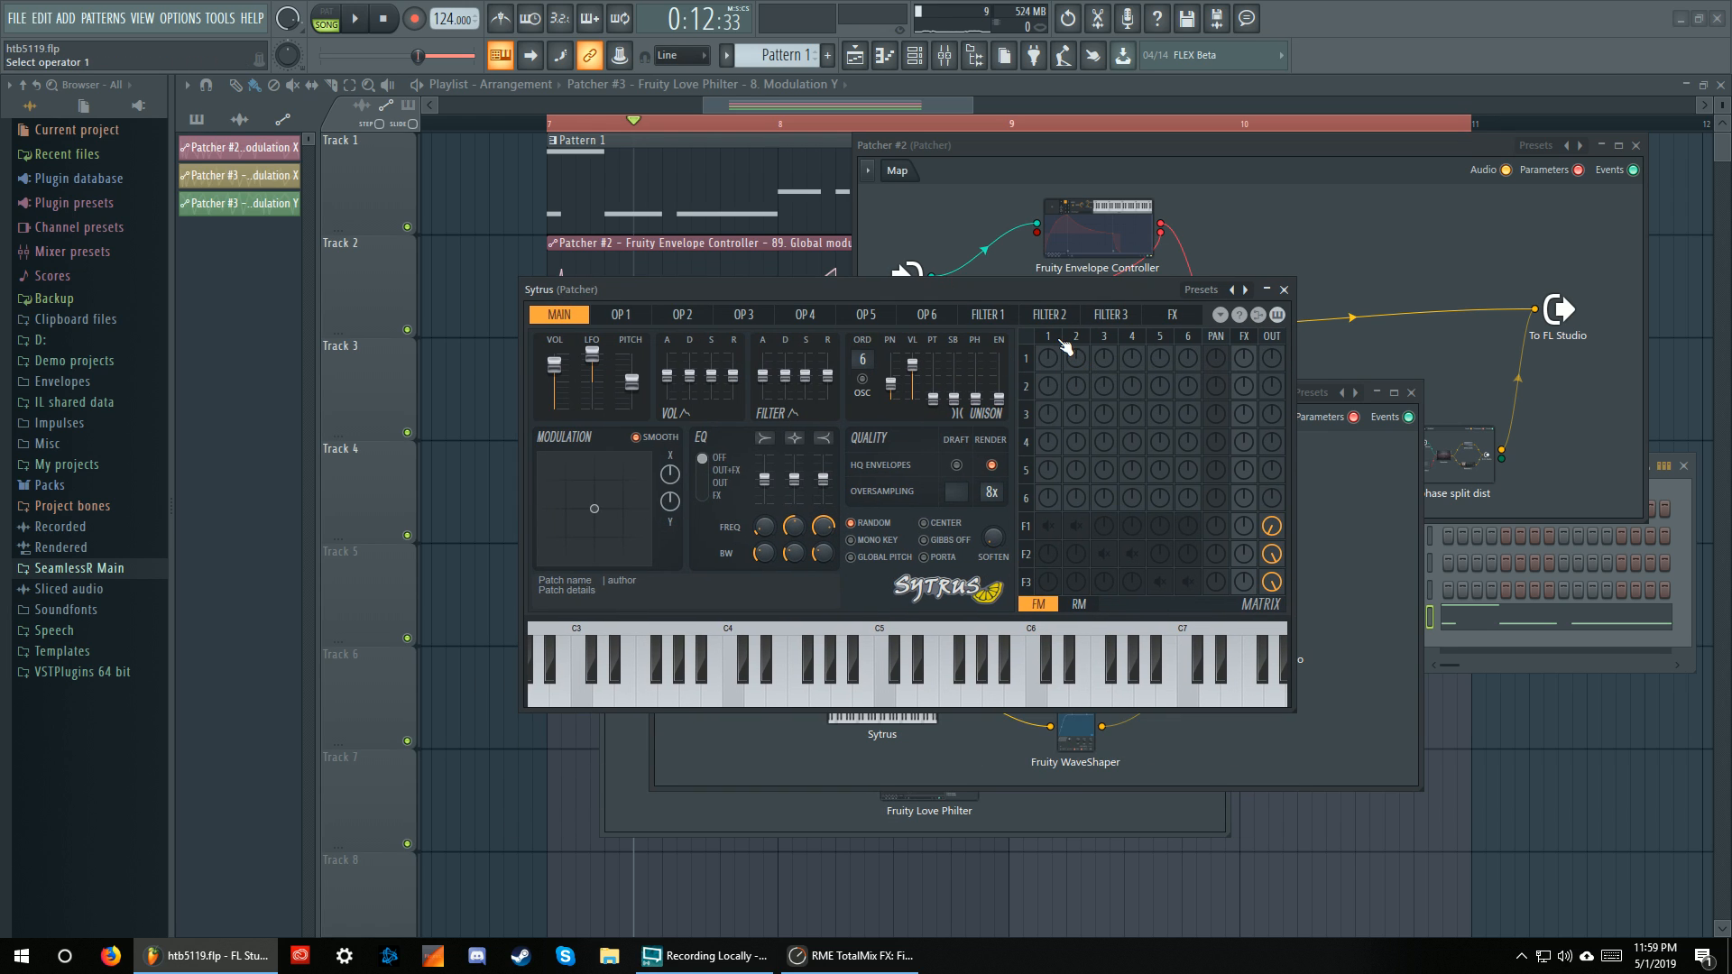
{"action": "left_click", "coordinate": [1065, 345]}
{"action": "left_click", "coordinate": [794, 428]}
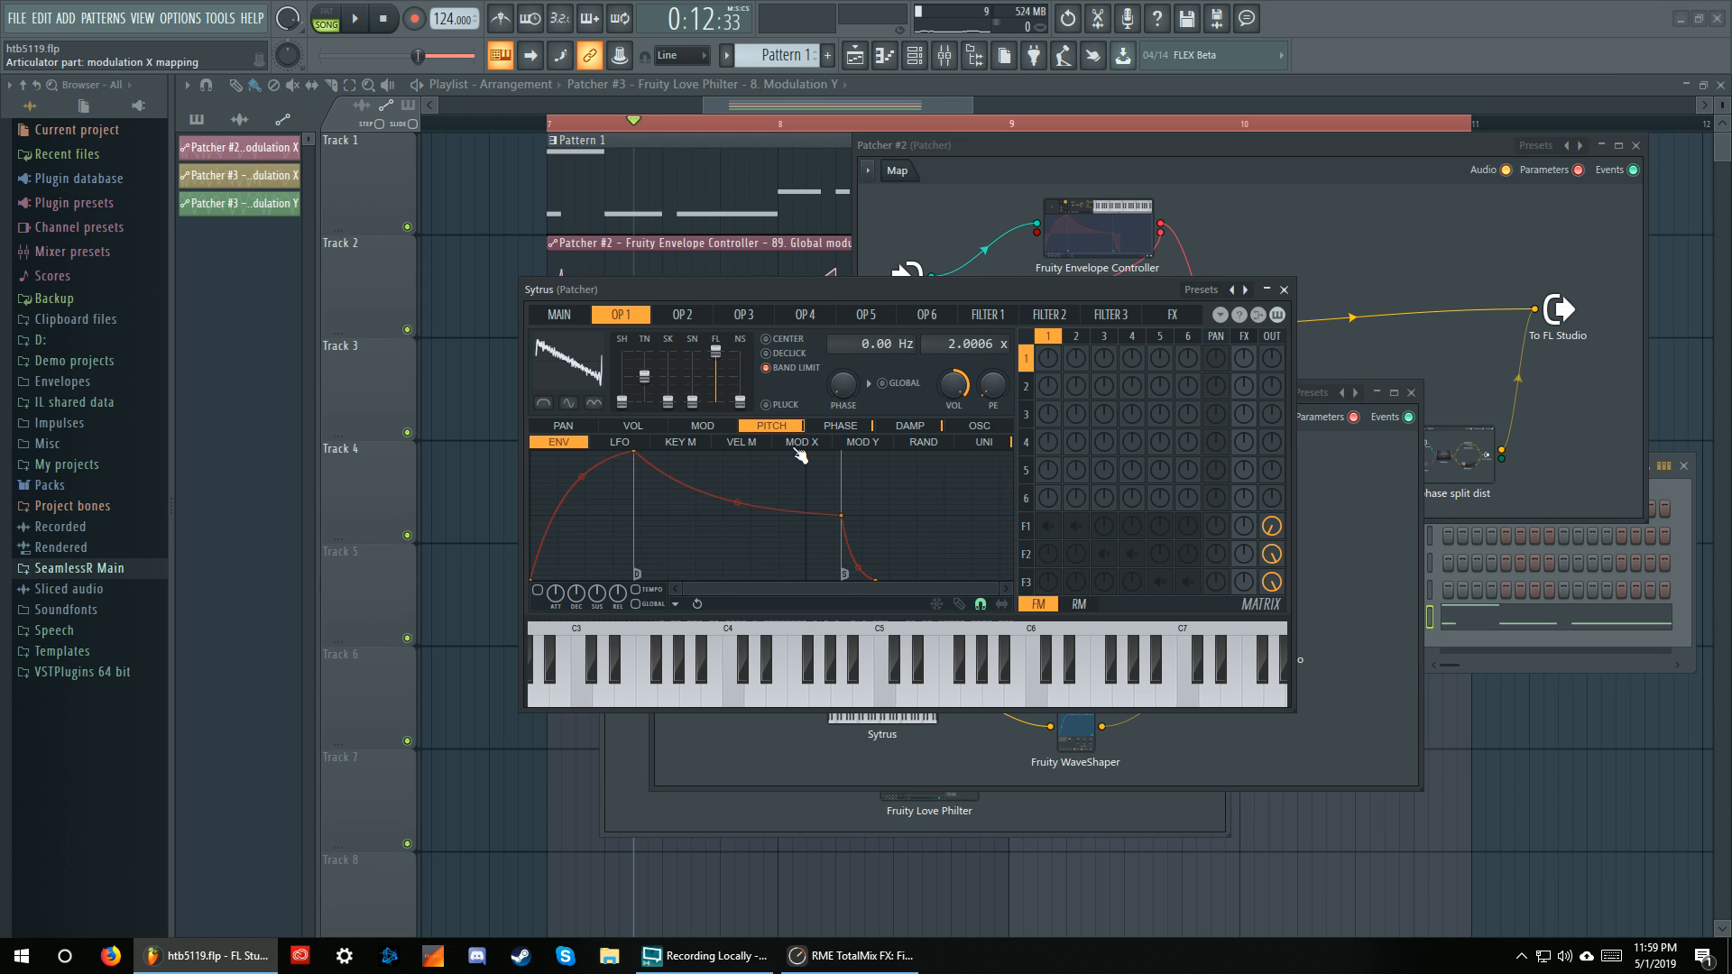
{"action": "left_click", "coordinate": [985, 442]}
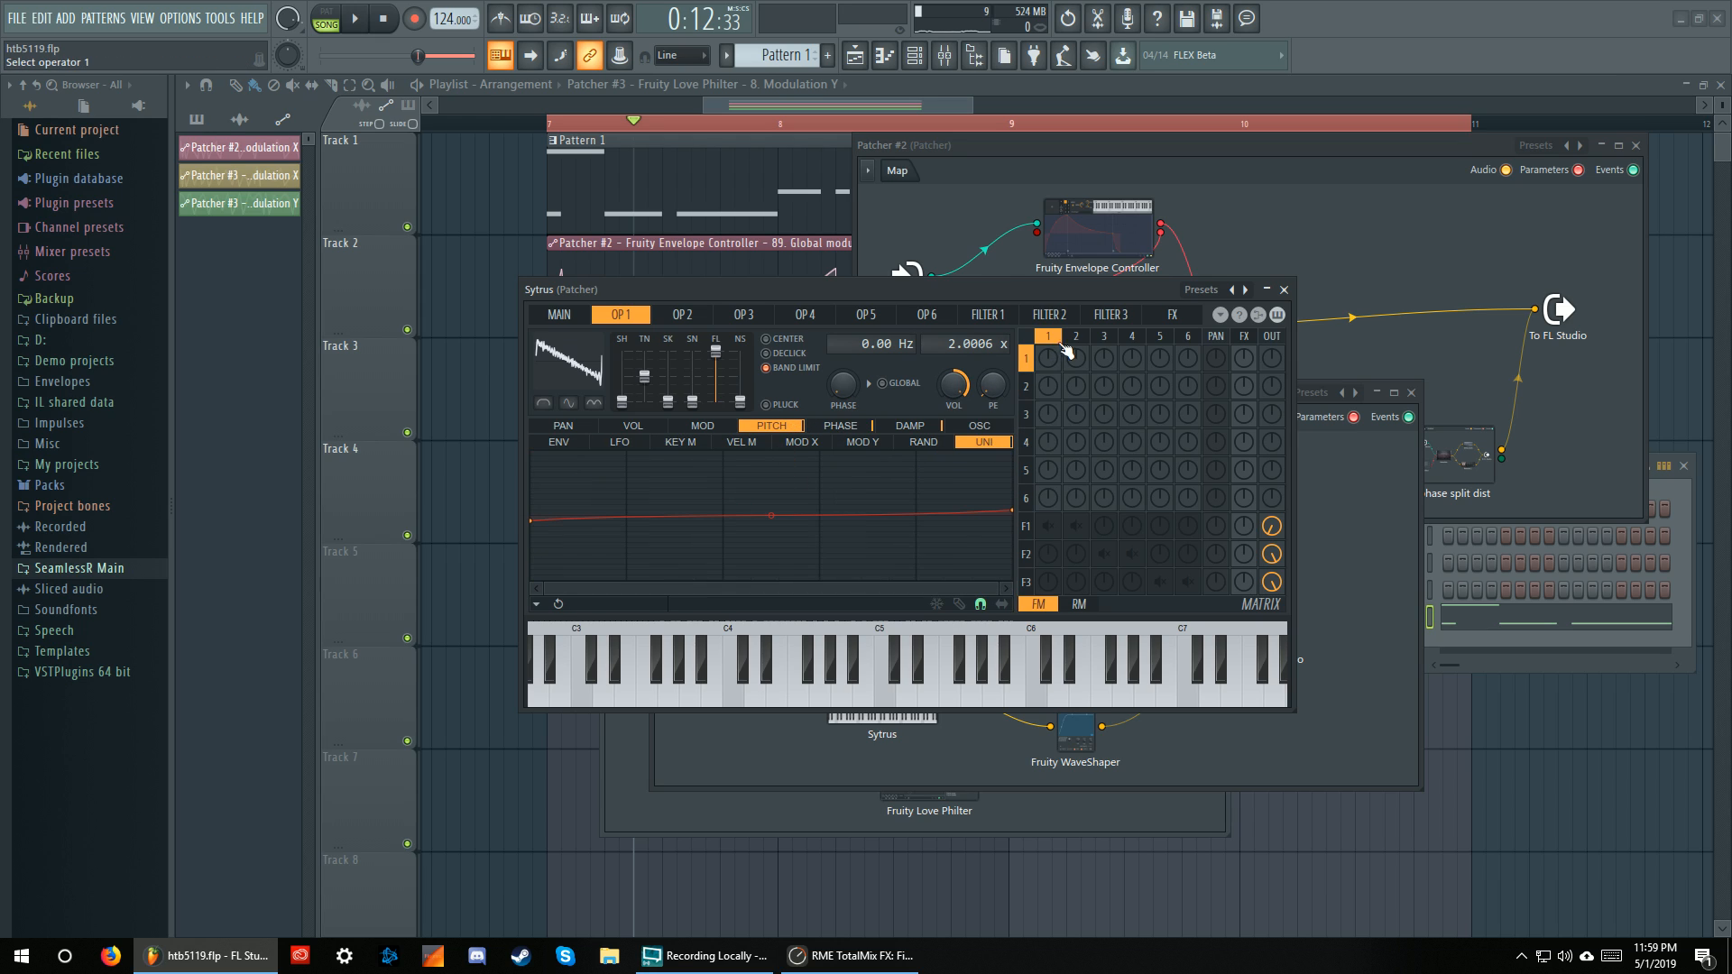
Enlarge the Sytrus window and compare the unison pitch curves of the six operators
{"action": "left_click_drag", "start_coordinate": [1064, 289], "coordinate": [923, 213]}
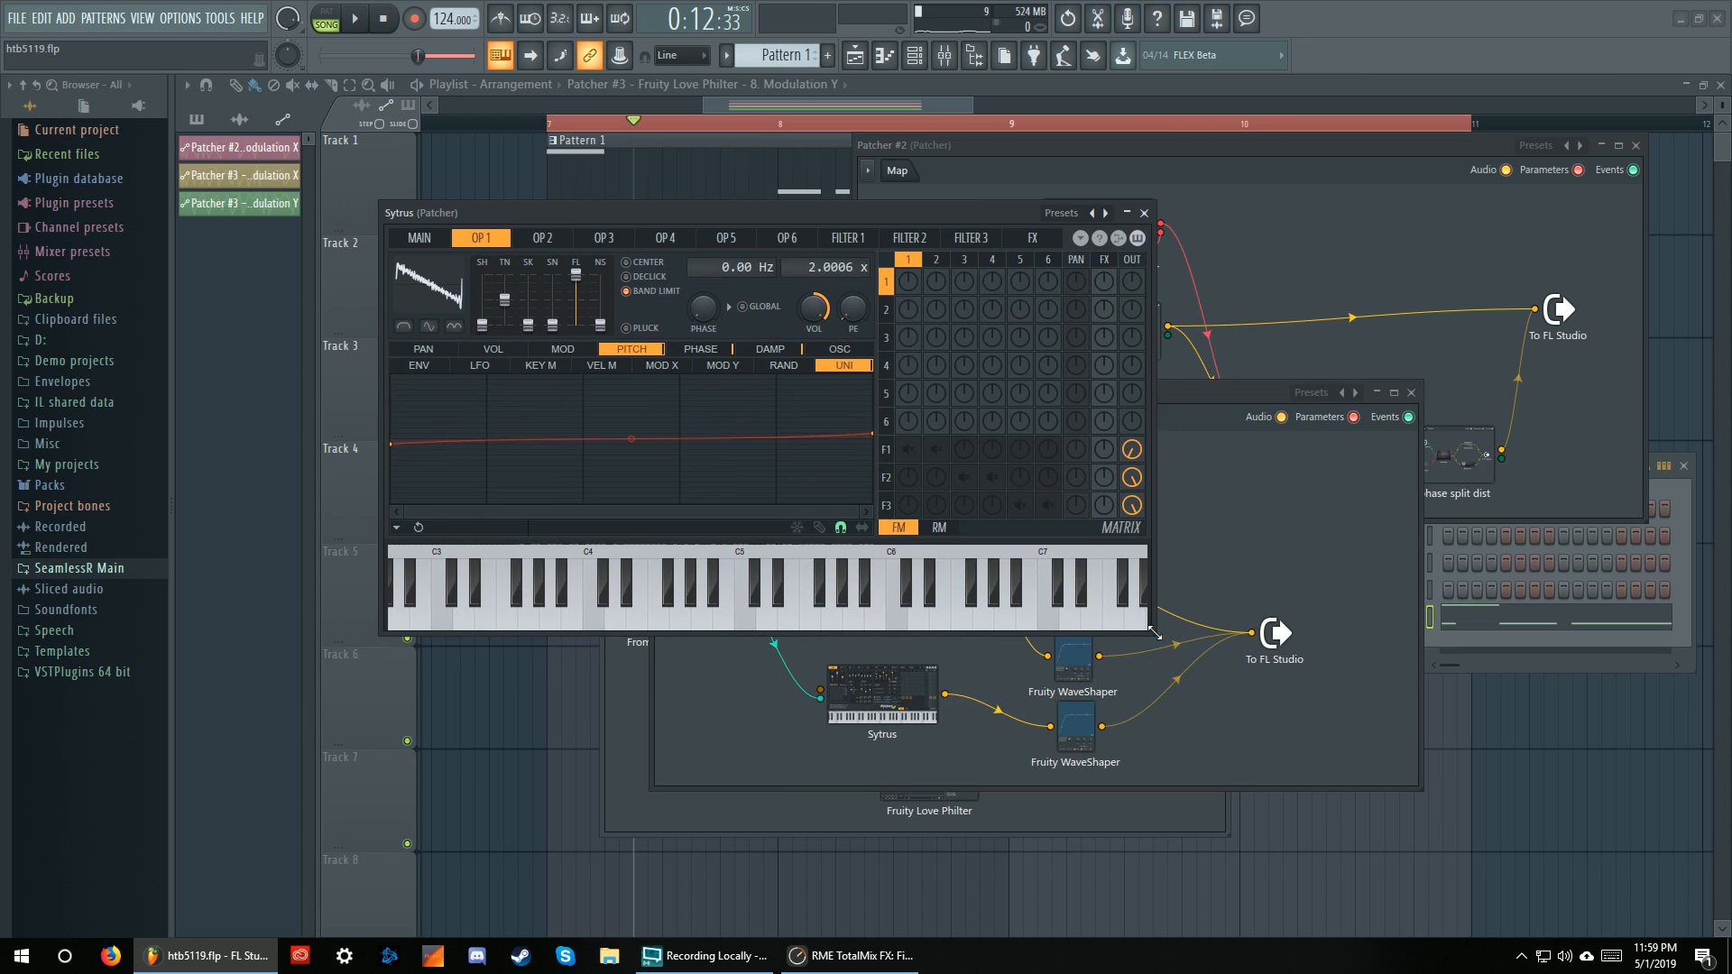
{"action": "left_click_drag", "start_coordinate": [1152, 636], "coordinate": [1637, 889]}
{"action": "left_click", "coordinate": [1445, 260]}
{"action": "left_click", "coordinate": [1528, 260]}
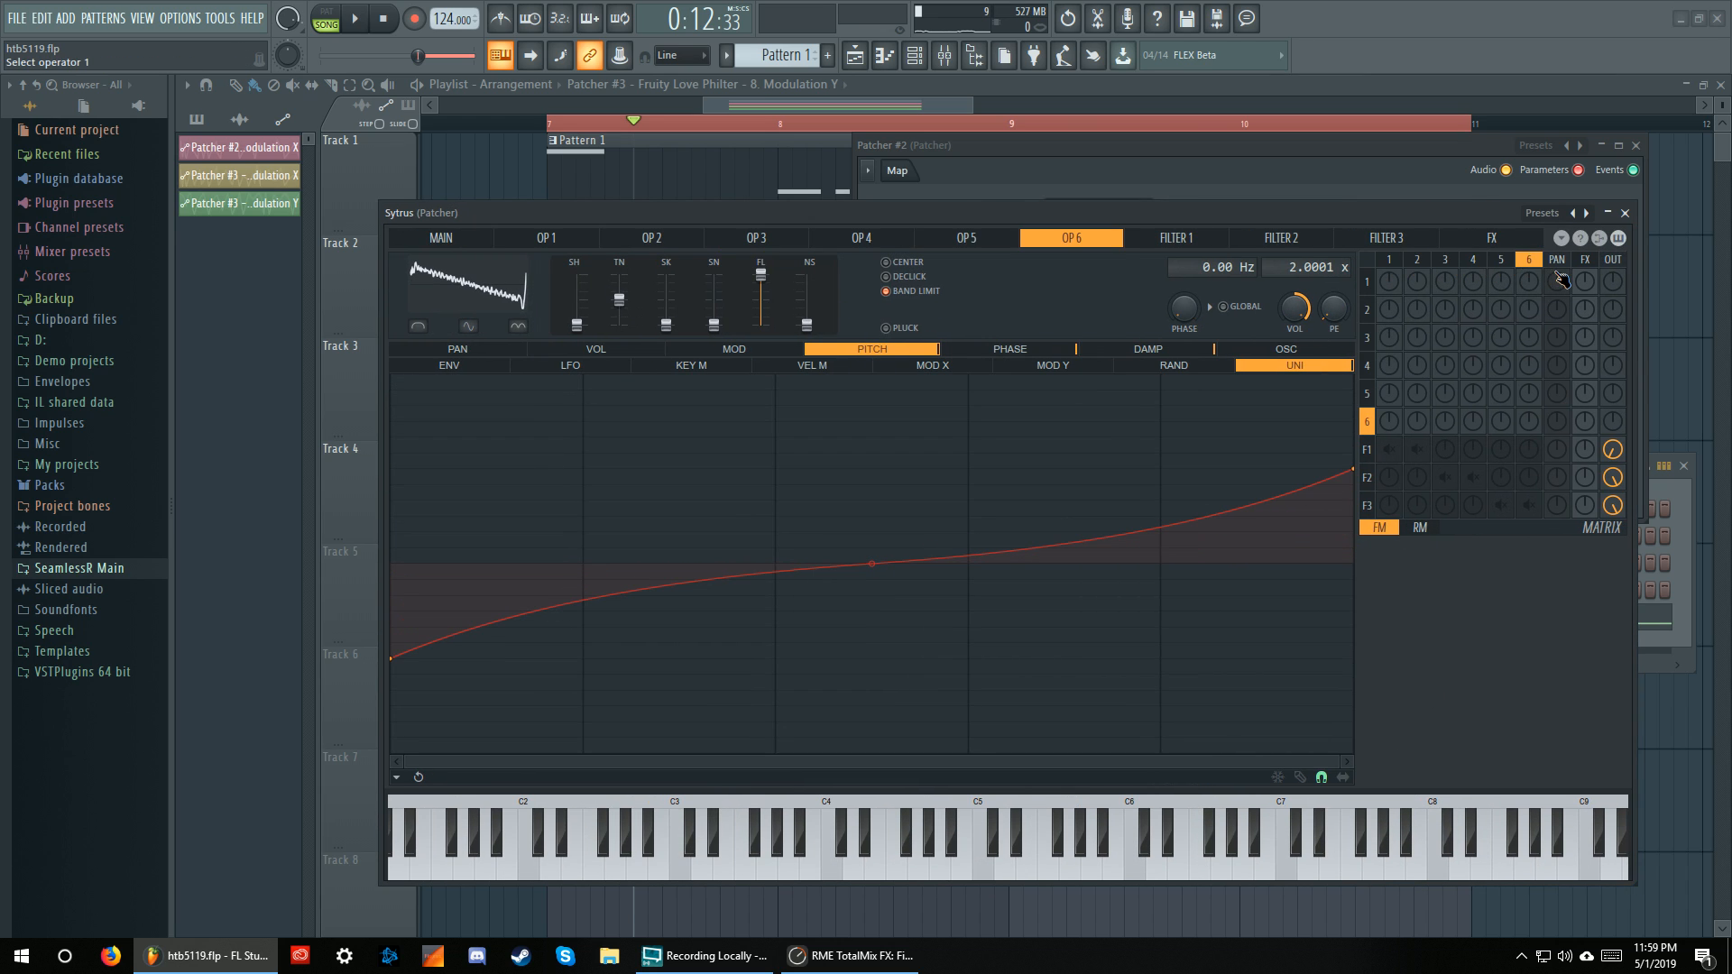
{"action": "left_click", "coordinate": [1501, 260]}
{"action": "left_click", "coordinate": [1417, 260]}
{"action": "left_click", "coordinate": [1389, 262]}
{"action": "left_click", "coordinate": [1418, 260]}
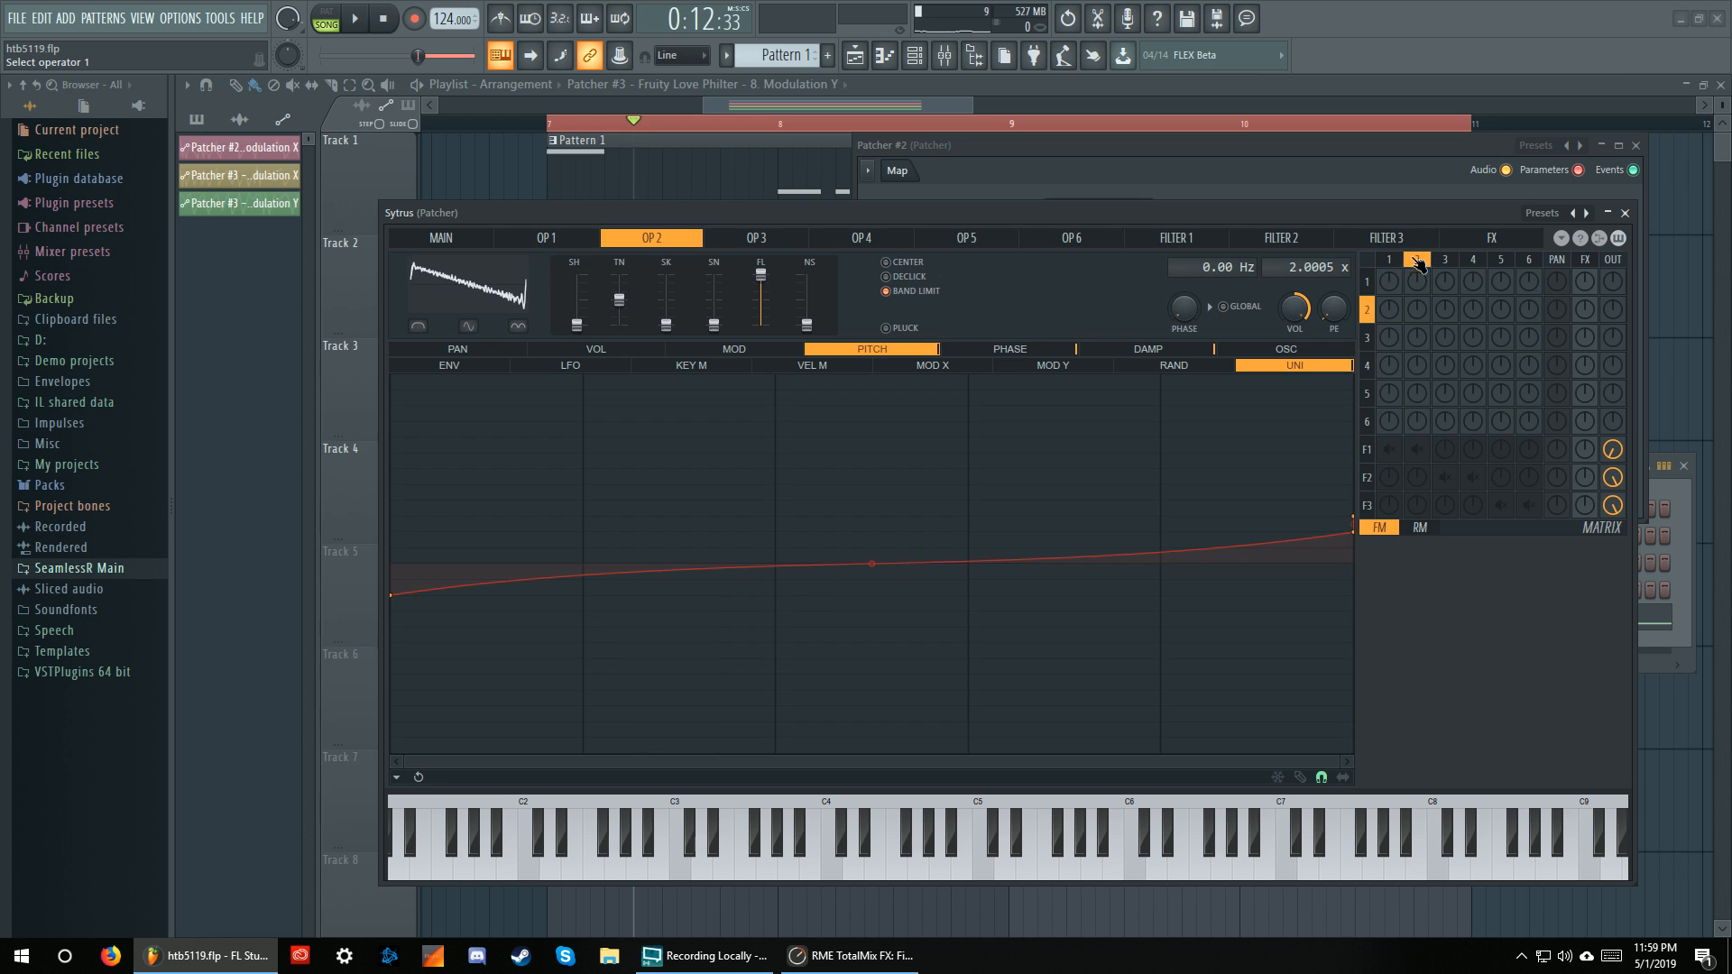
{"action": "left_click", "coordinate": [1445, 260]}
{"action": "left_click", "coordinate": [1473, 259]}
{"action": "left_click", "coordinate": [1501, 260]}
{"action": "left_click", "coordinate": [1529, 260]}
{"action": "left_click", "coordinate": [1445, 260]}
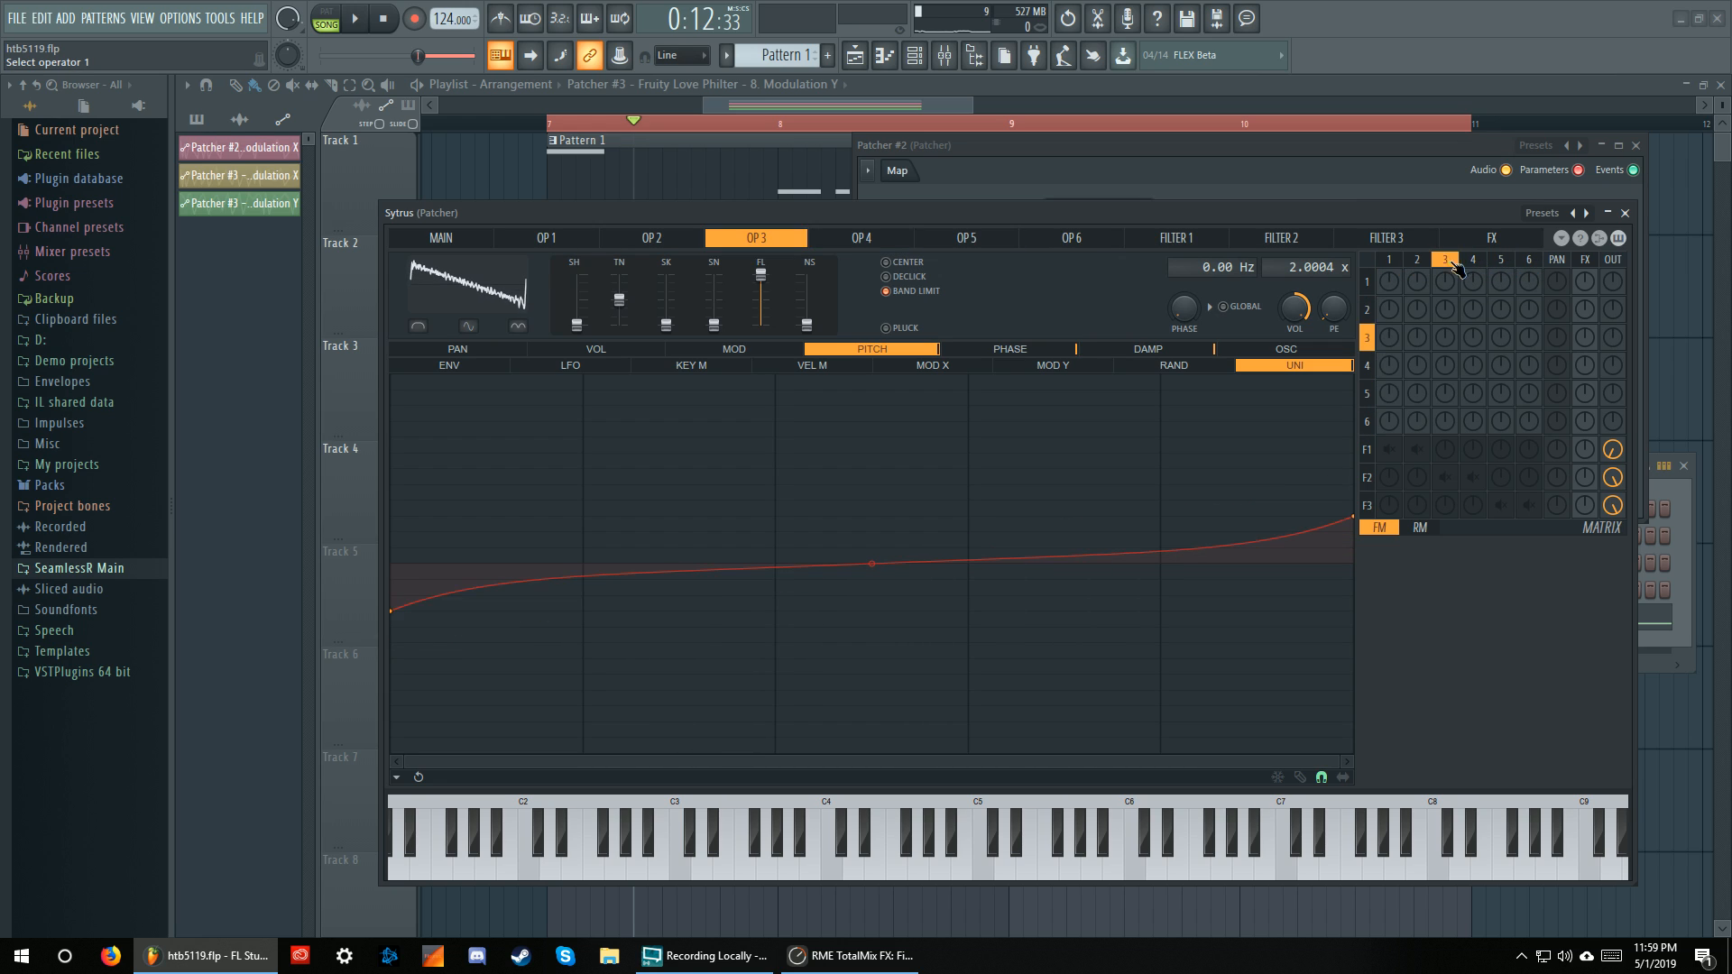
Compare the operators' unison phase curves, then re-enable all operator sends to the filters and play the combined sound
{"action": "left_click", "coordinate": [1389, 259]}
{"action": "mouse_move", "coordinate": [1417, 262]}
{"action": "left_mouse_down"}
{"action": "mouse_move", "coordinate": [1503, 265]}
{"action": "mouse_move", "coordinate": [1402, 275]}
{"action": "left_mouse_up"}
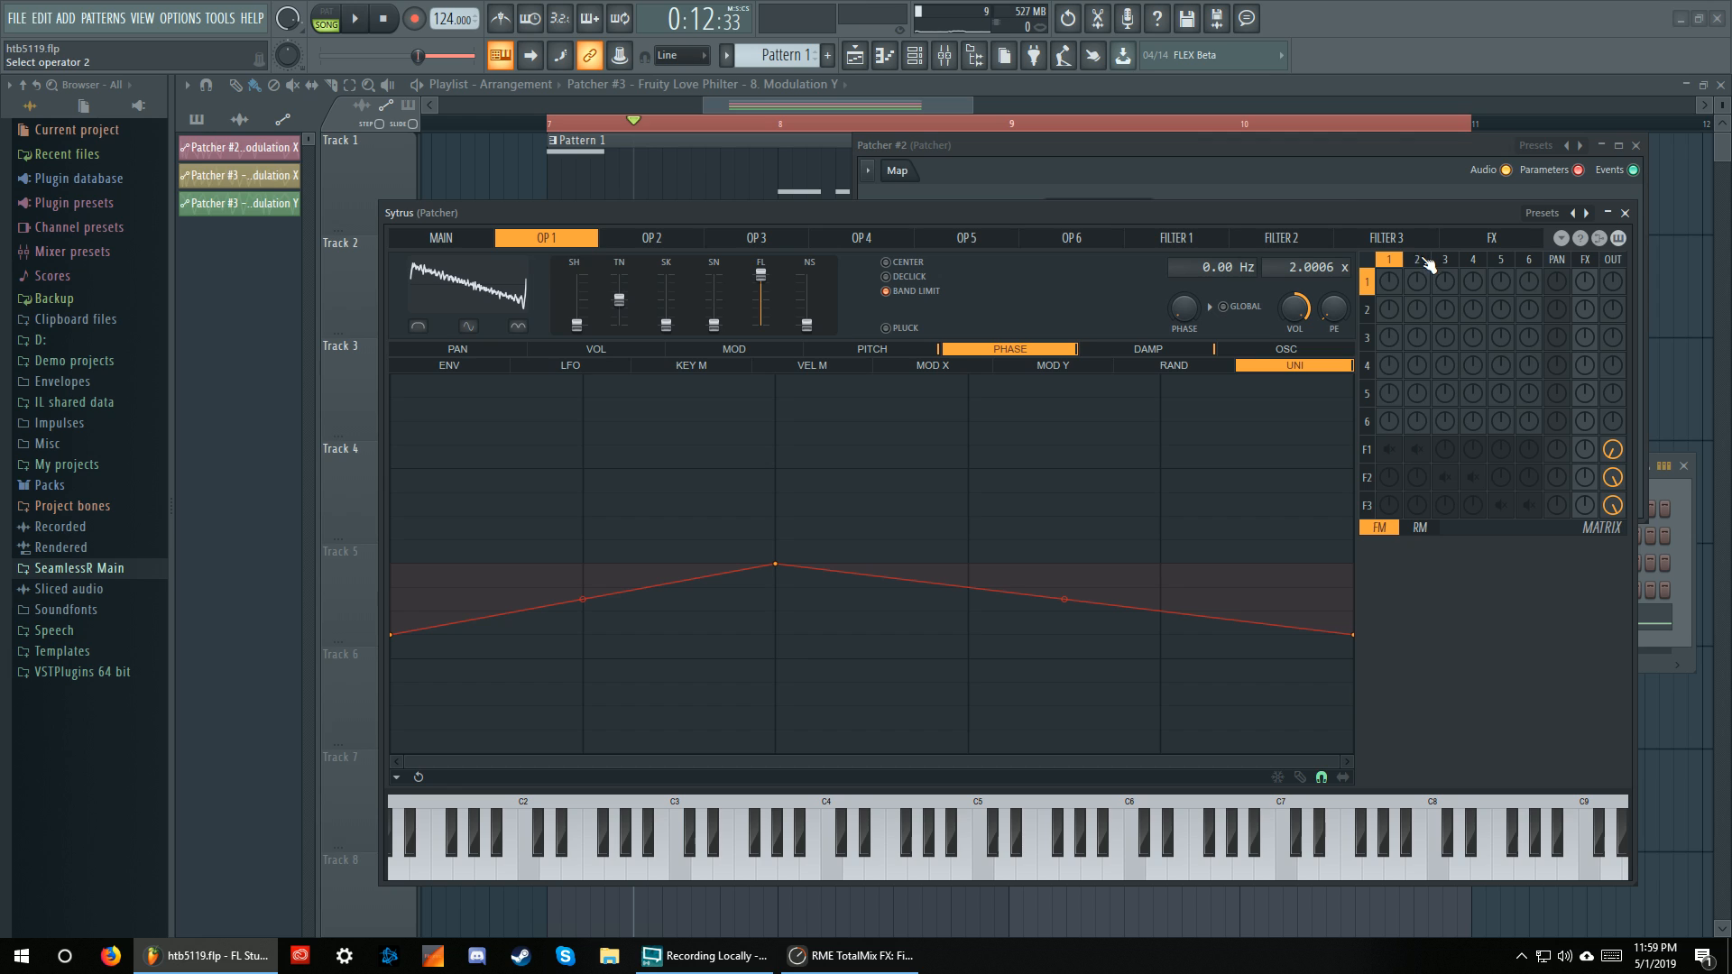
{"action": "mouse_move", "coordinate": [1428, 265]}
{"action": "left_mouse_down"}
{"action": "mouse_move", "coordinate": [1425, 473]}
{"action": "mouse_move", "coordinate": [1559, 523]}
{"action": "left_mouse_up"}
{"action": "key", "text": "space"}
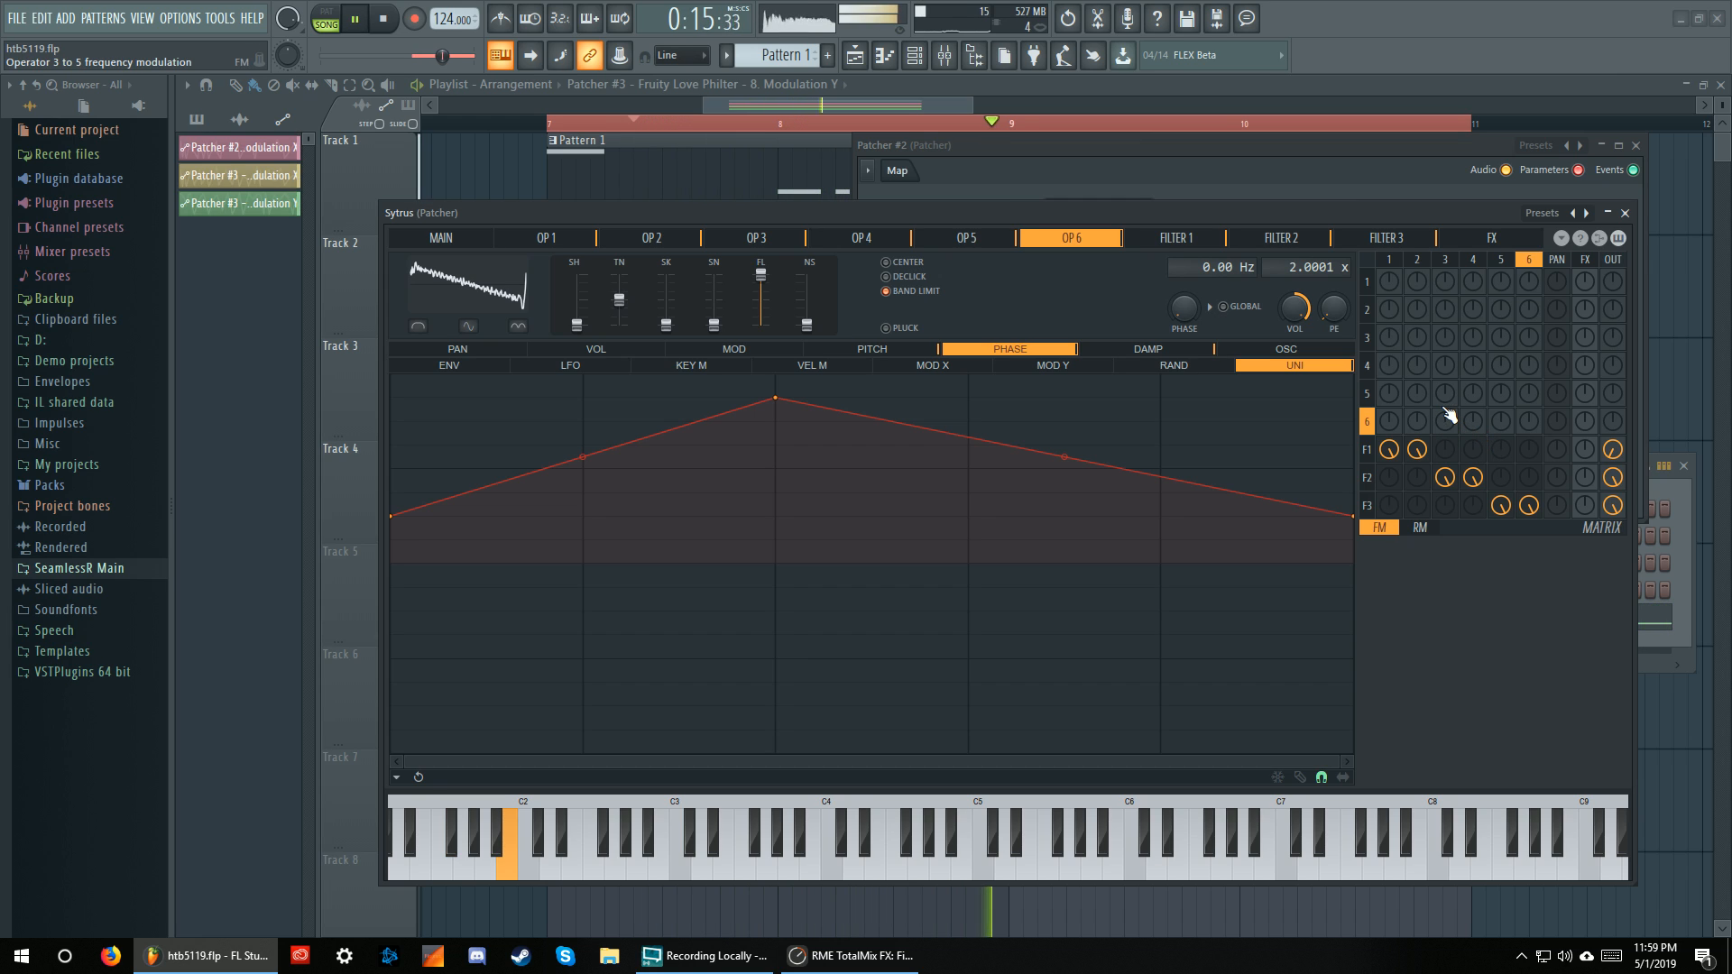
{"action": "key", "text": "space"}
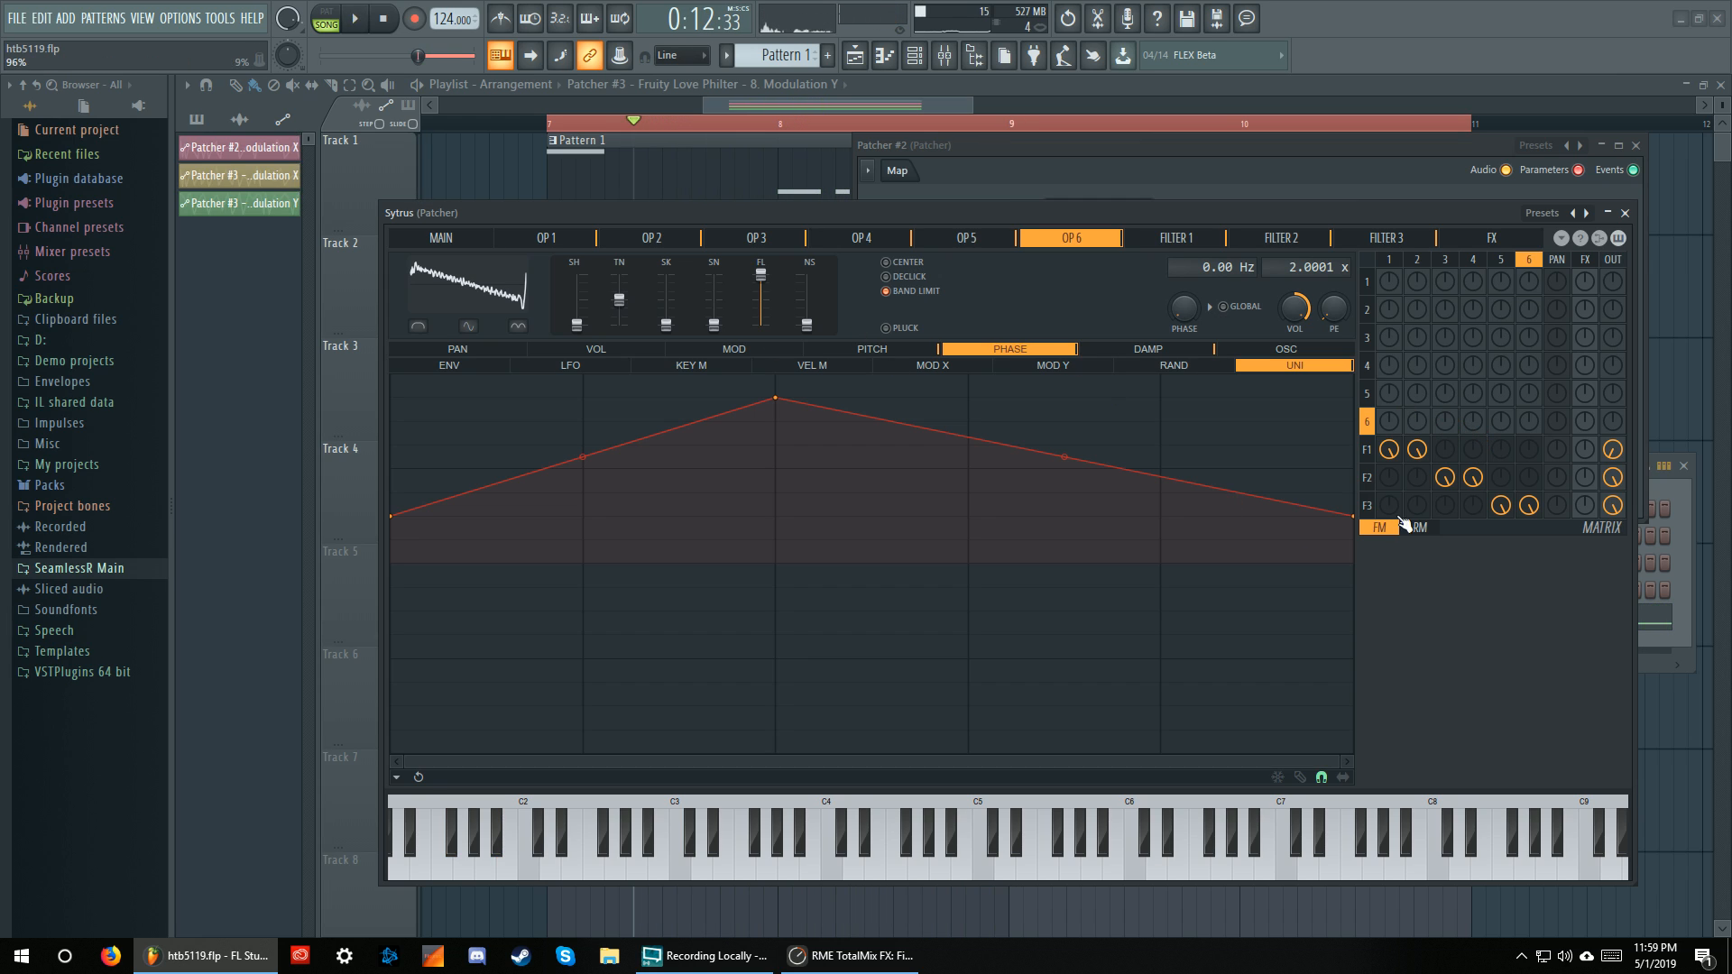
Mute every operator send except operator 1 to Filter 1, and display operator 1's oscillator waveform and harmonics
{"action": "right_click", "coordinate": [1418, 454]}
{"action": "right_click", "coordinate": [1445, 481]}
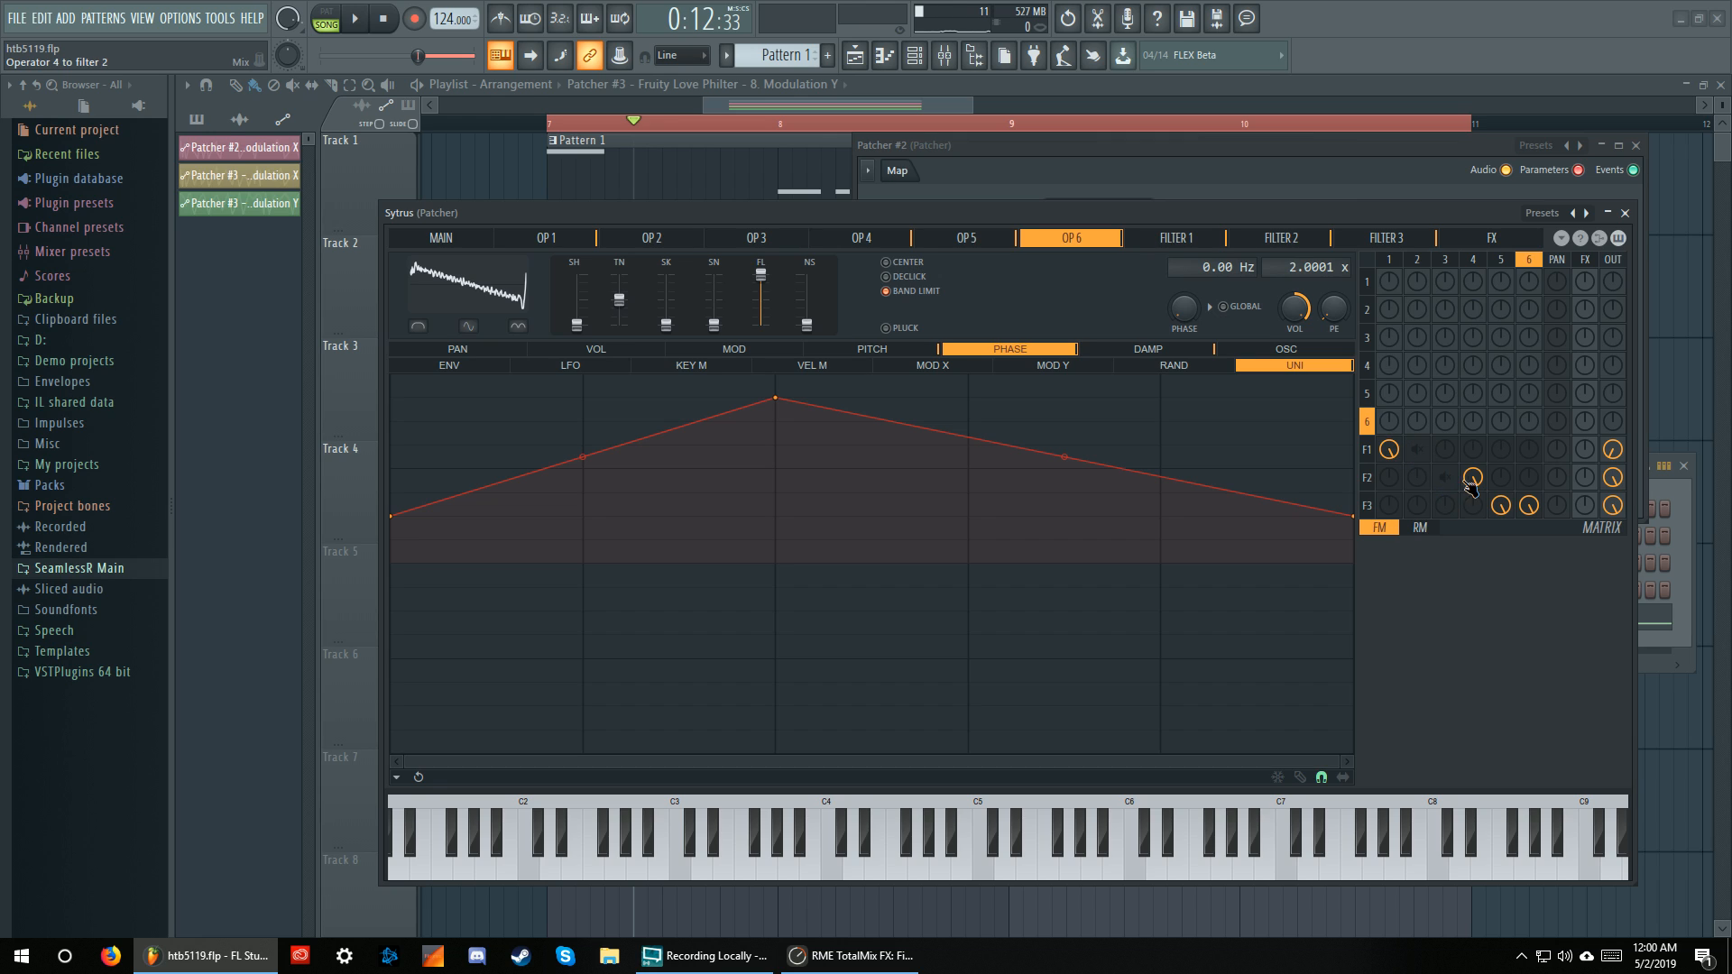
{"action": "left_click", "coordinate": [1371, 450]}
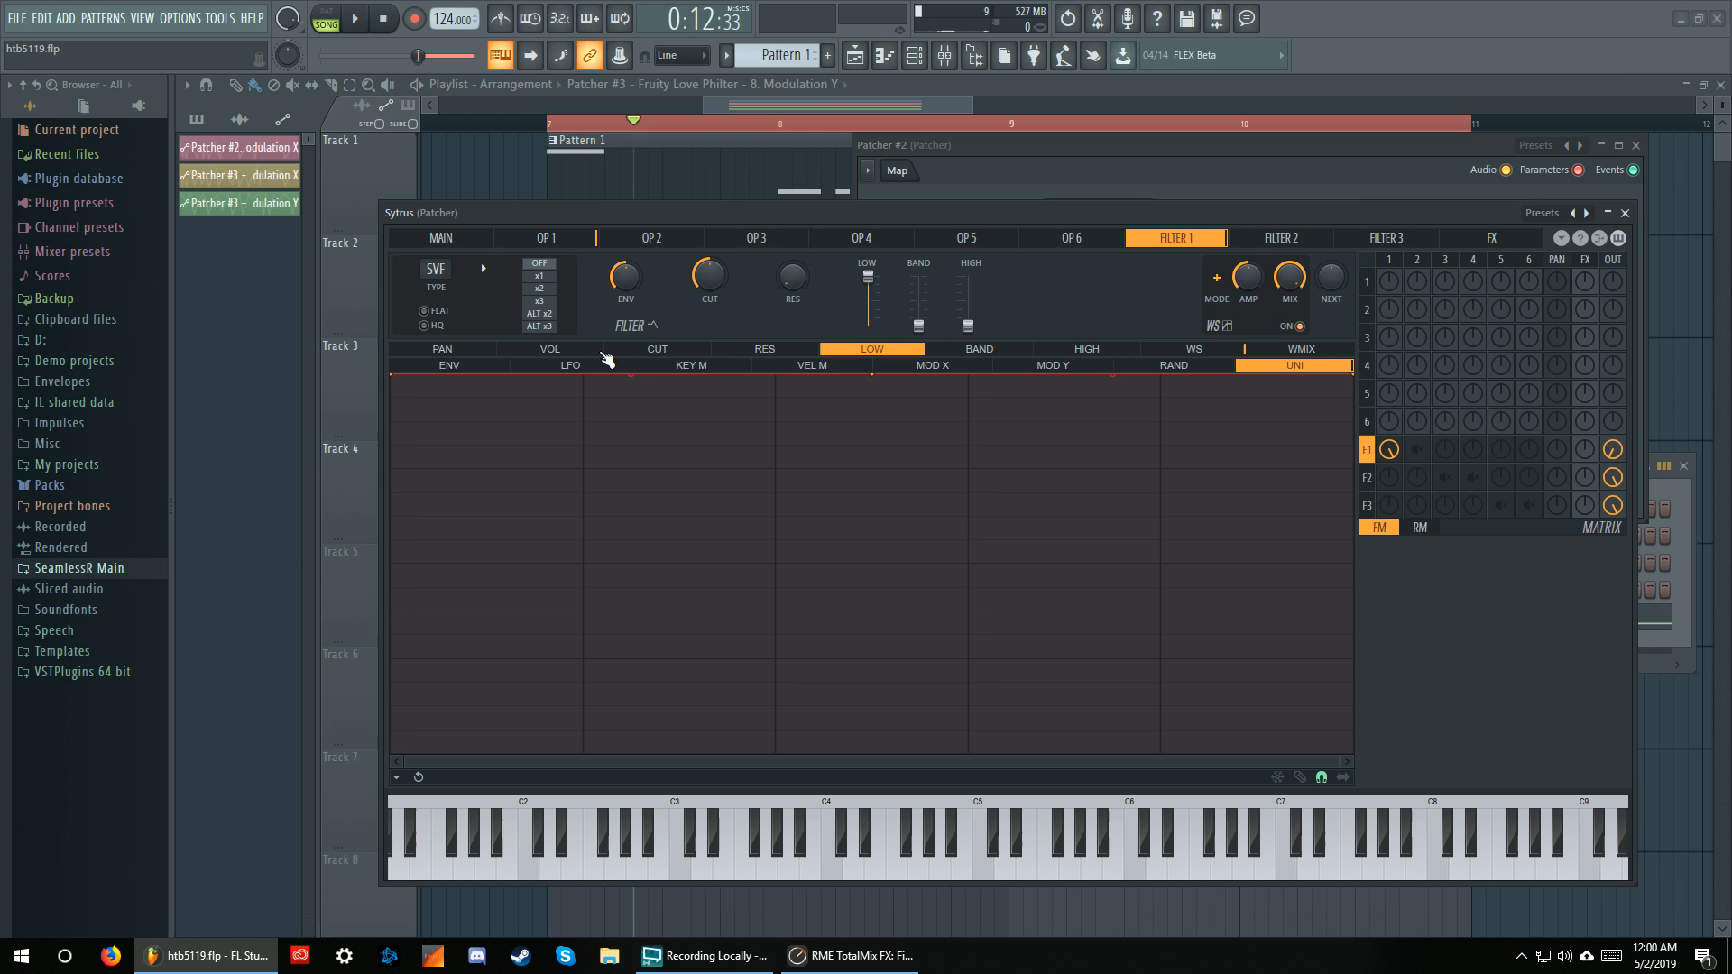
{"action": "left_click", "coordinate": [1367, 281]}
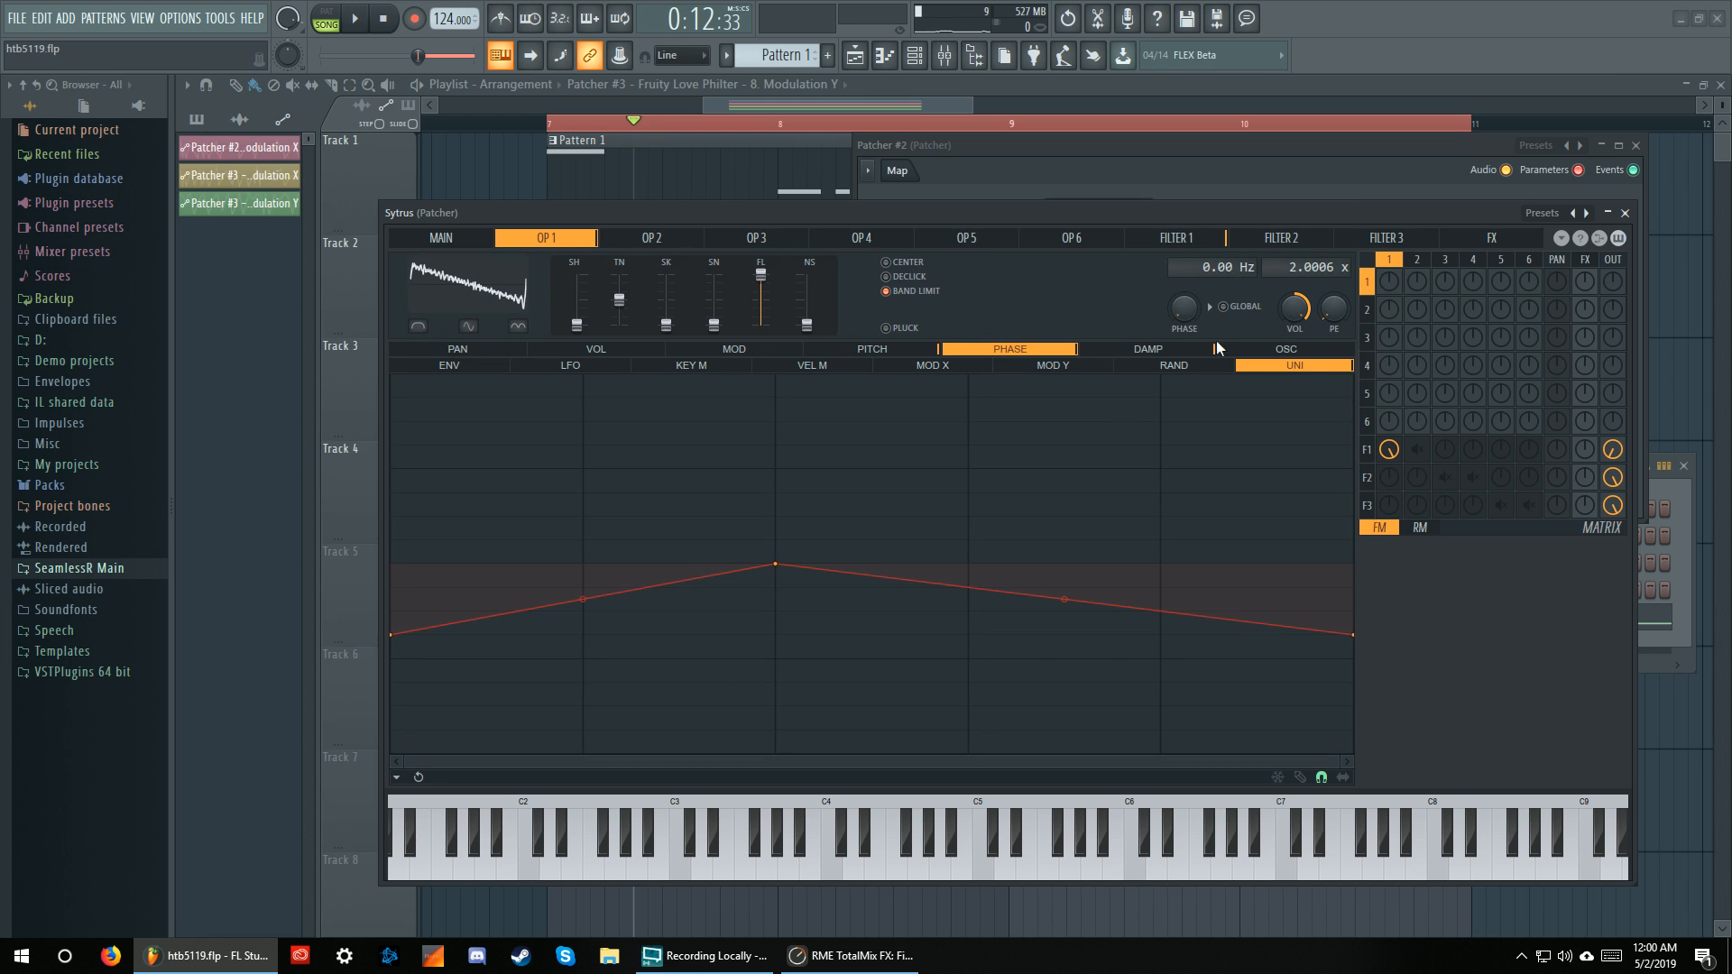
{"action": "left_click", "coordinate": [1221, 348]}
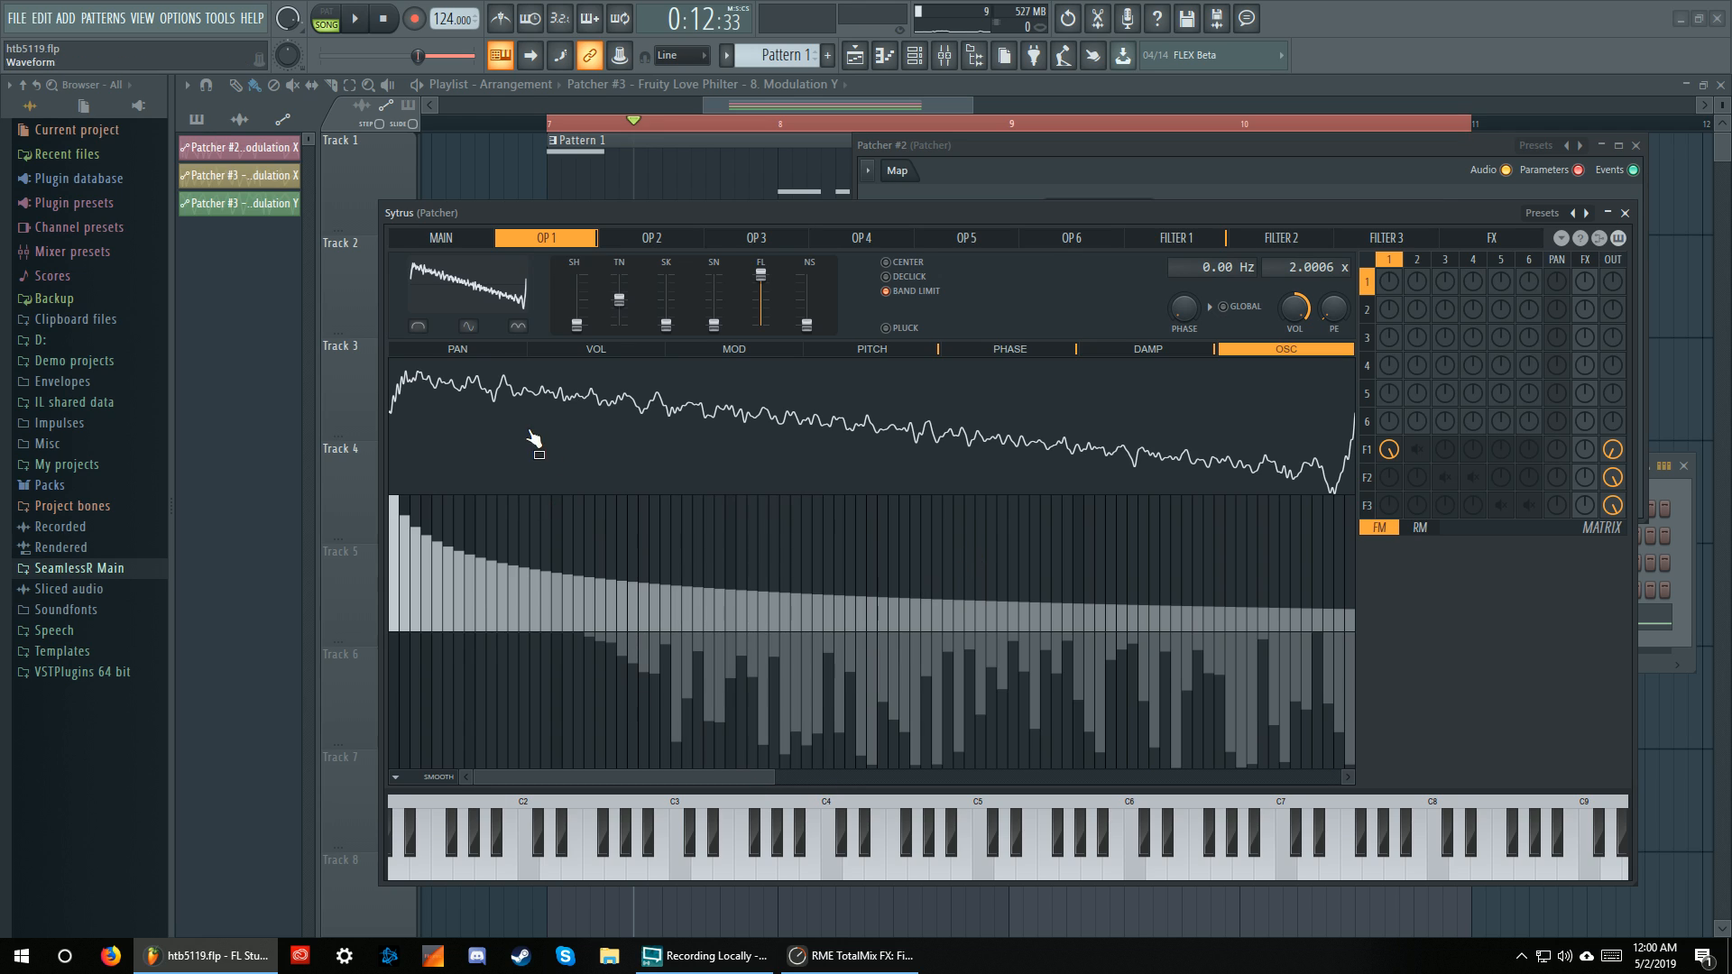
Set operator 1's waveform to Saw and convert its shape to sine harmonics
{"action": "left_click", "coordinate": [492, 303]}
{"action": "left_click", "coordinate": [552, 325]}
{"action": "left_click", "coordinate": [478, 293]}
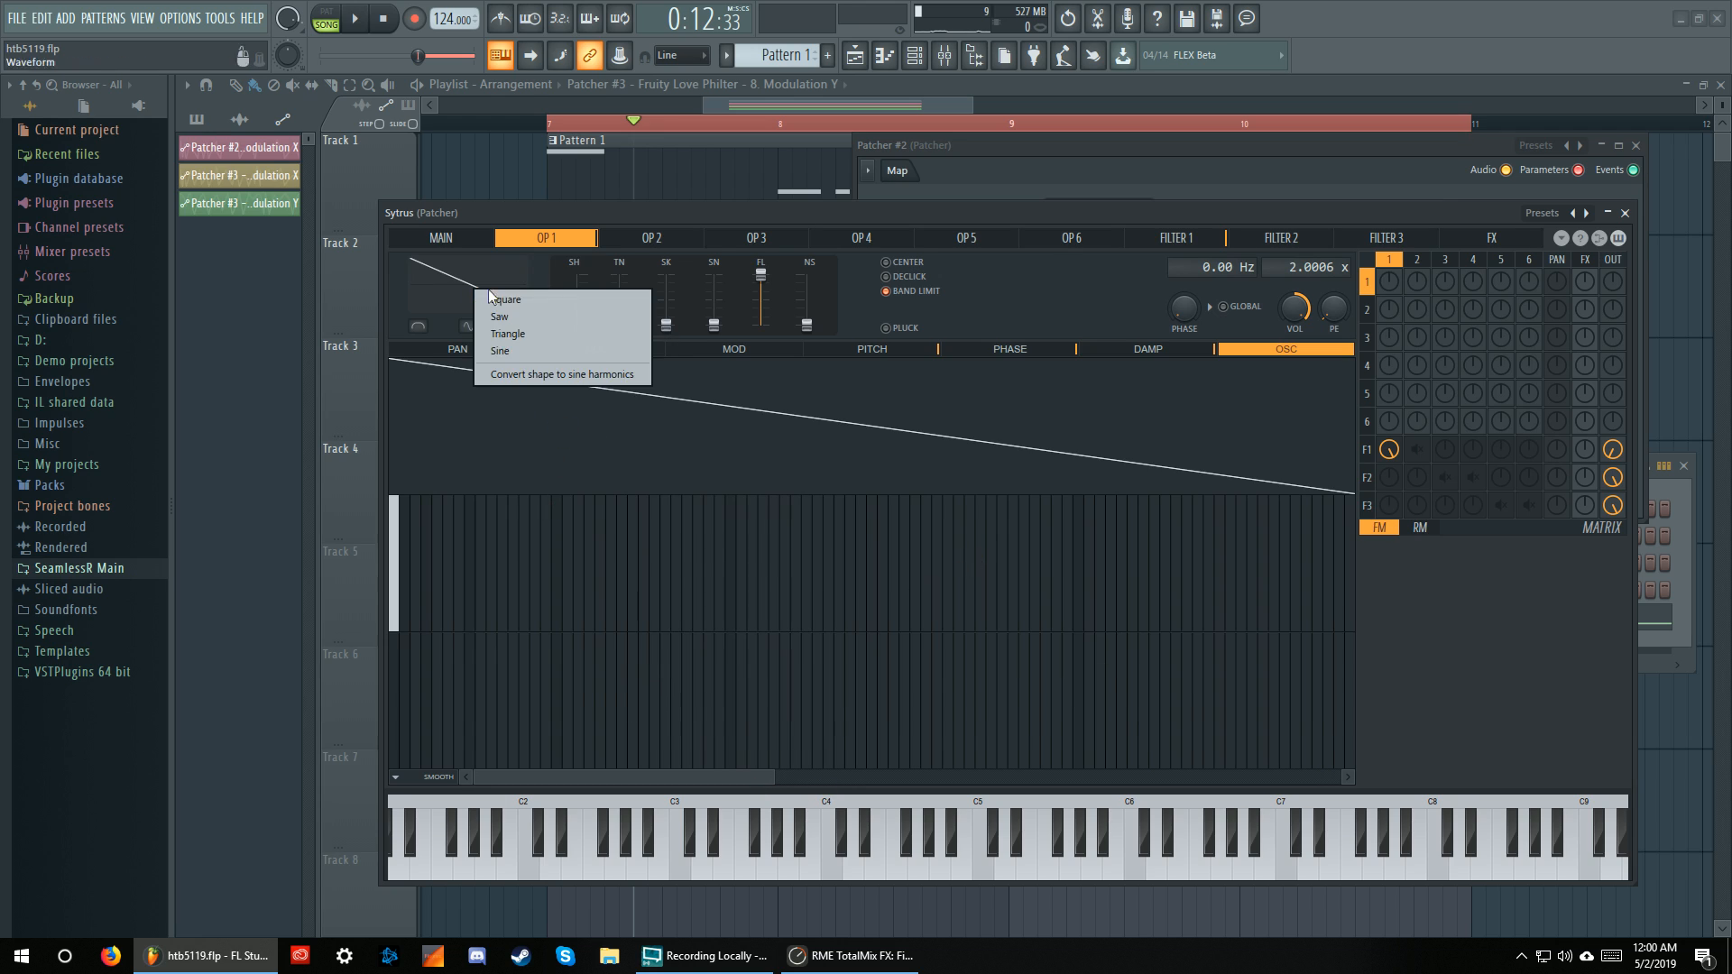
{"action": "left_click", "coordinate": [552, 381]}
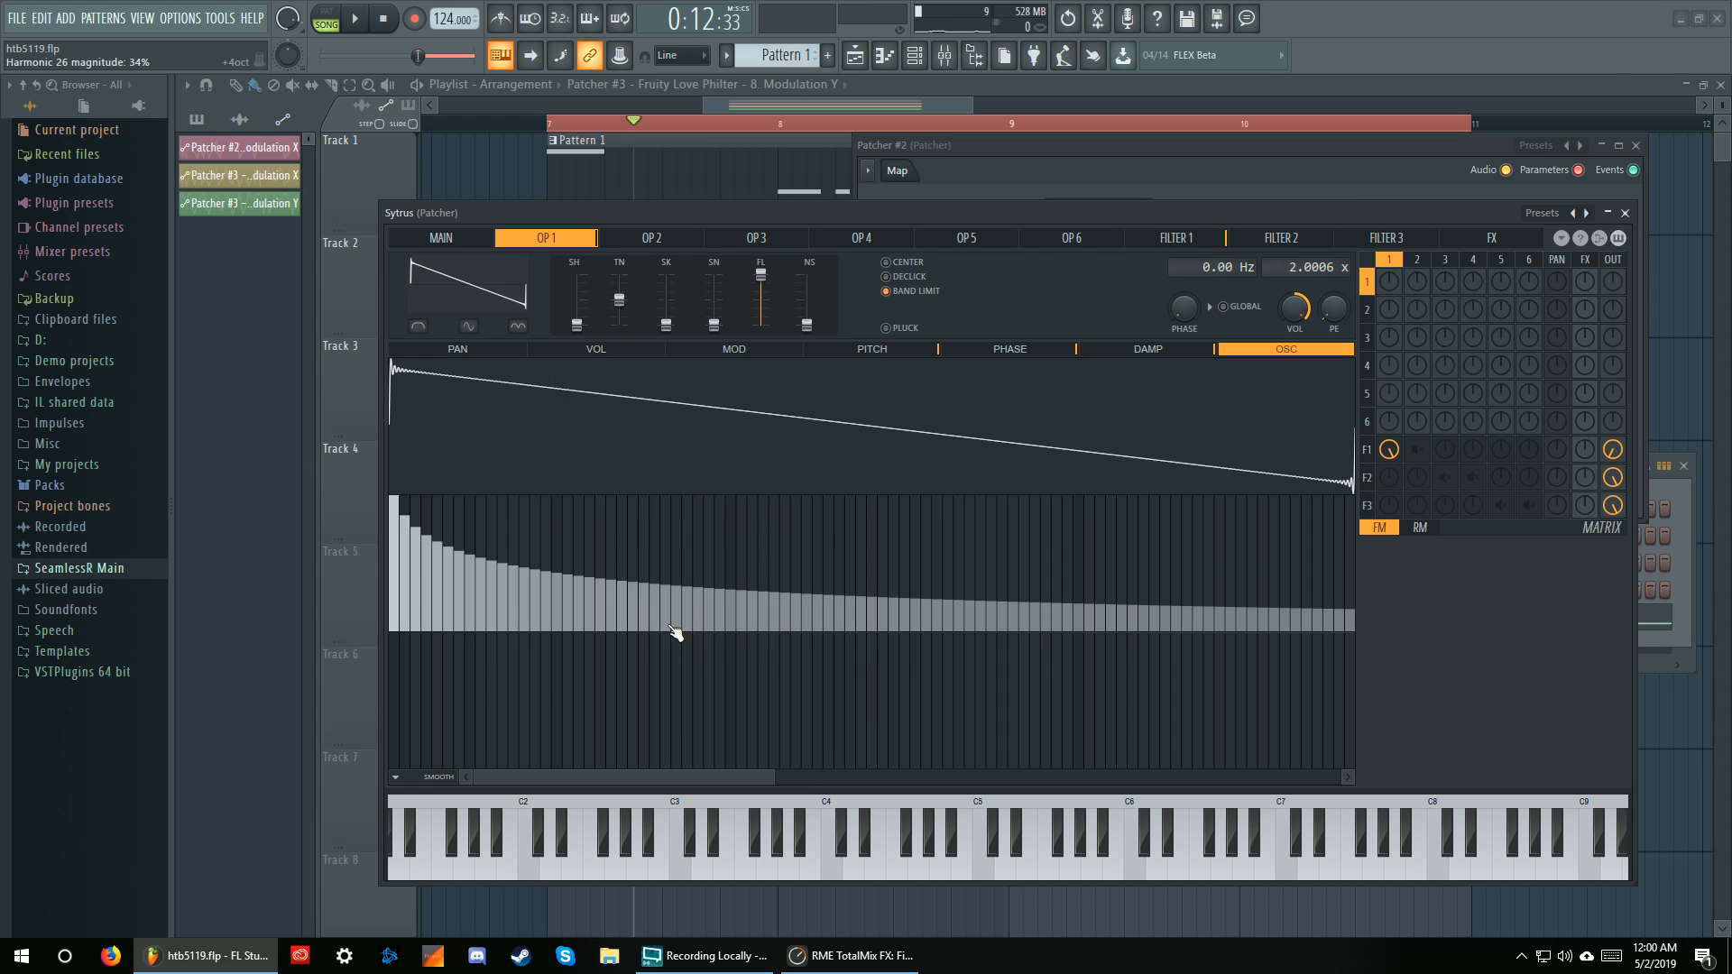
Lower a few individual harmonics, including harmonic 16, in operator 1's saw spectrum
{"action": "left_click_drag", "start_coordinate": [603, 598], "coordinate": [612, 635]}
{"action": "left_click_drag", "start_coordinate": [708, 606], "coordinate": [719, 637]}
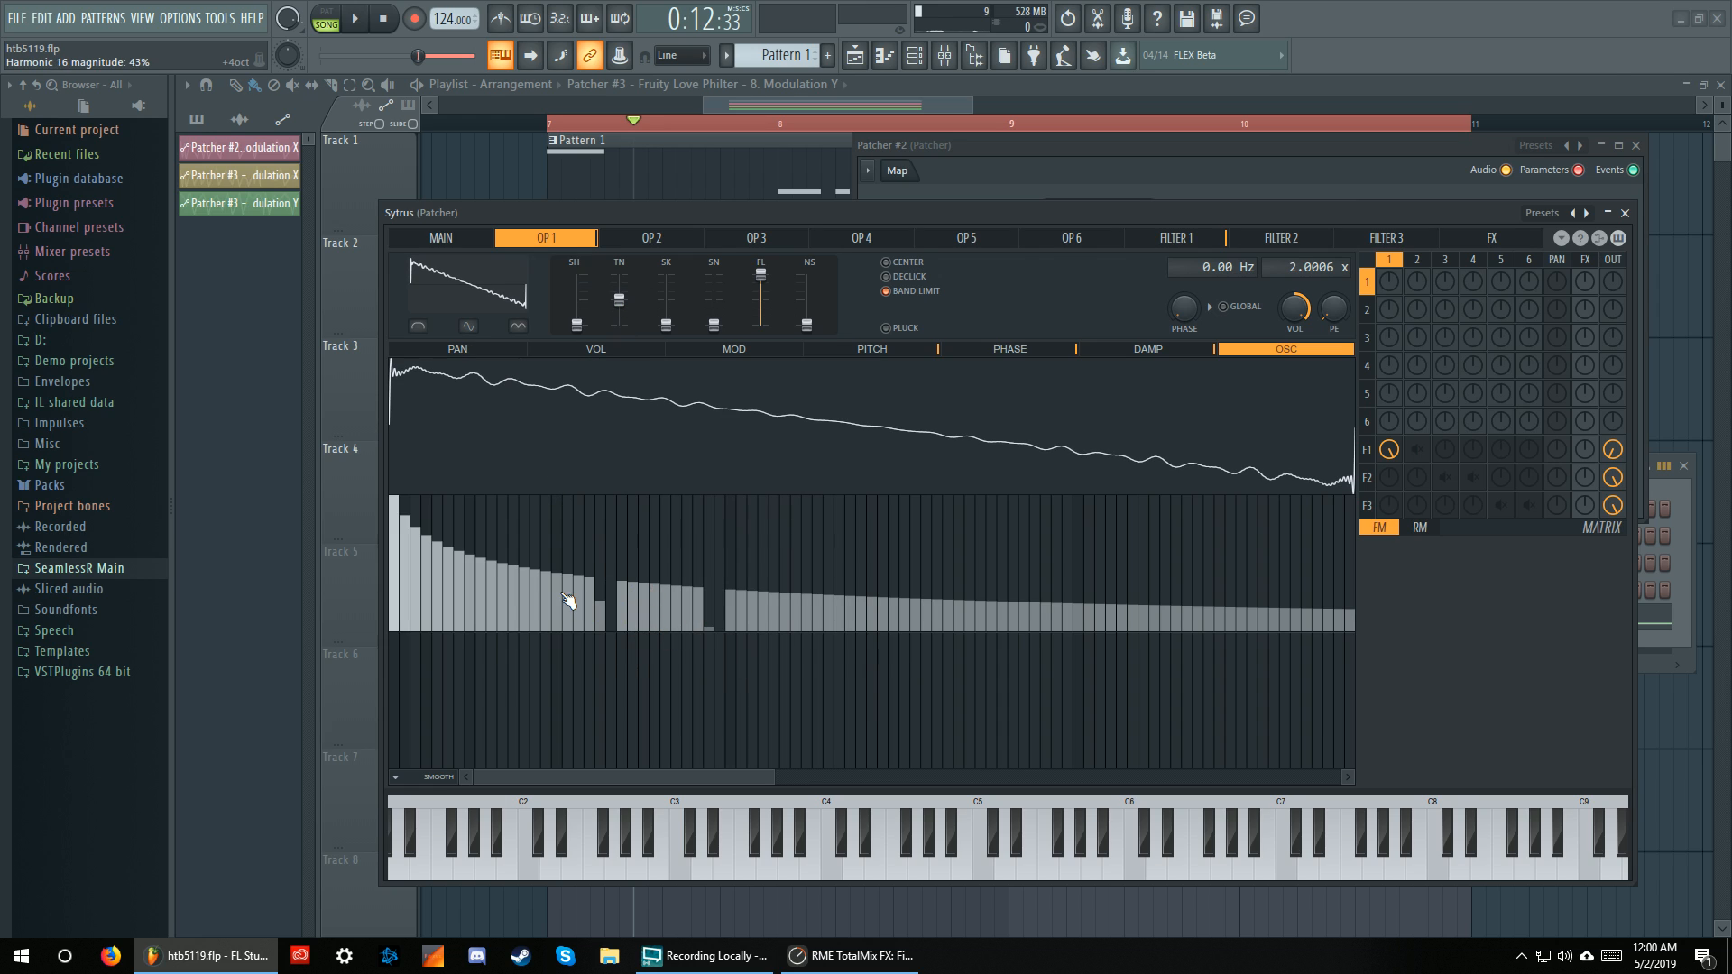
{"action": "left_click_drag", "start_coordinate": [557, 606], "coordinate": [566, 639]}
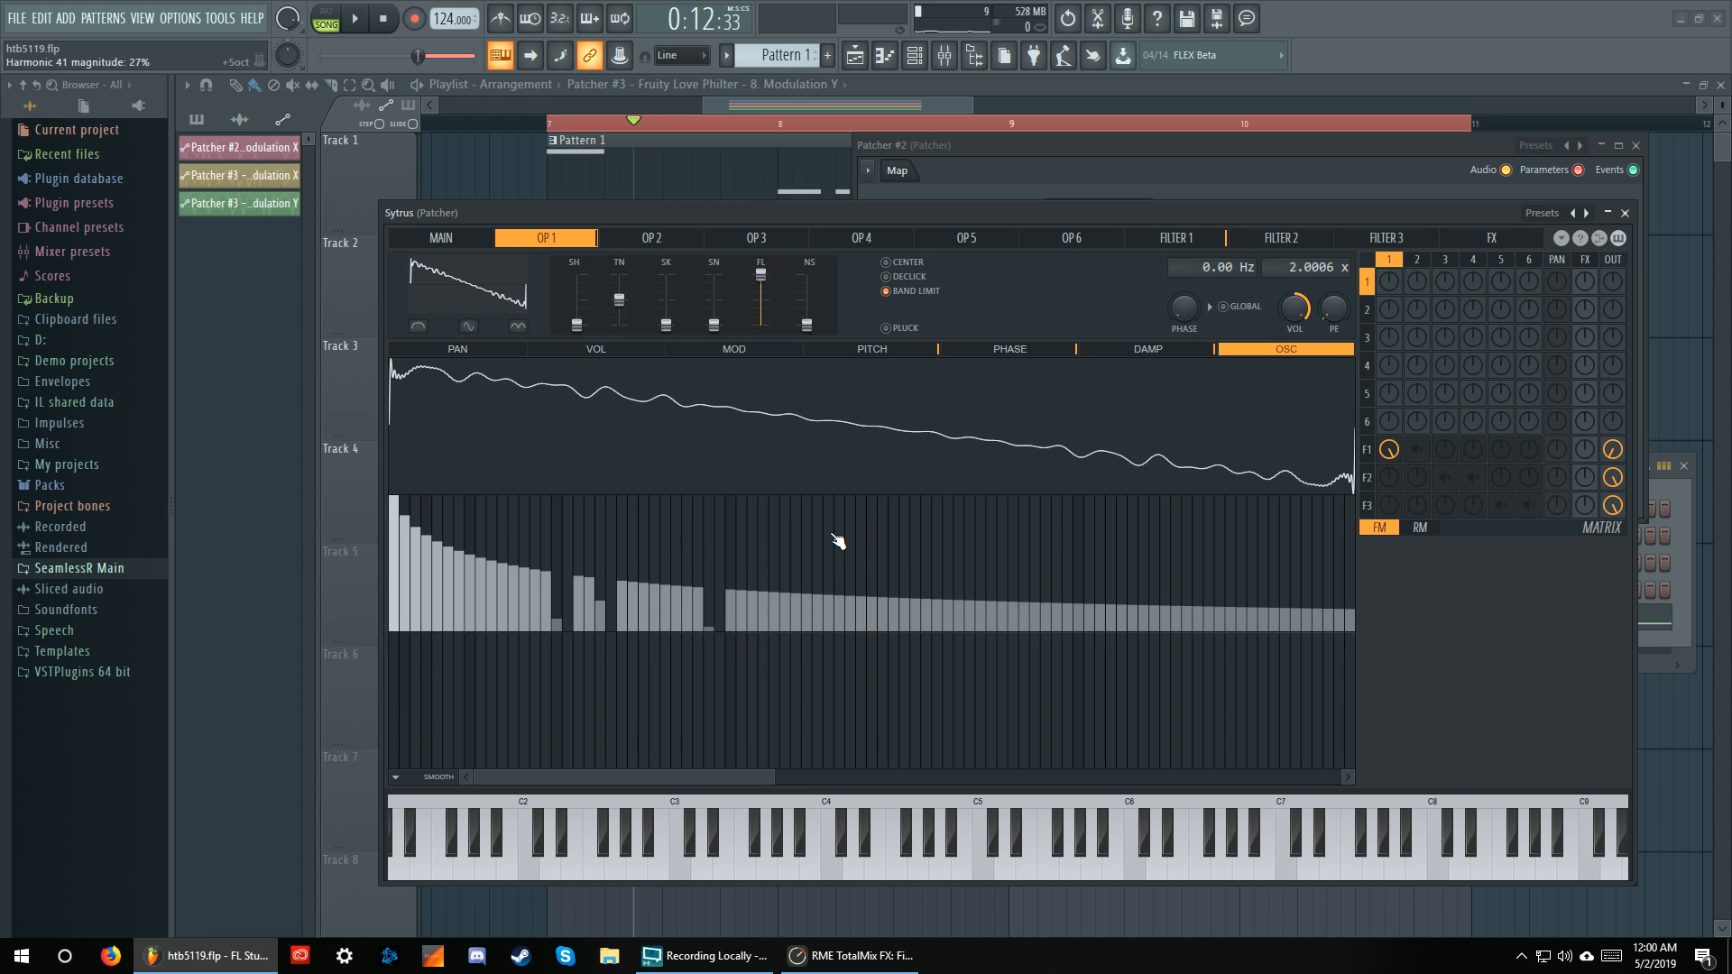
Reset operator 1 to a Saw converted to sine harmonics, and strongly raise harmonic 16
{"action": "left_click", "coordinate": [495, 290]}
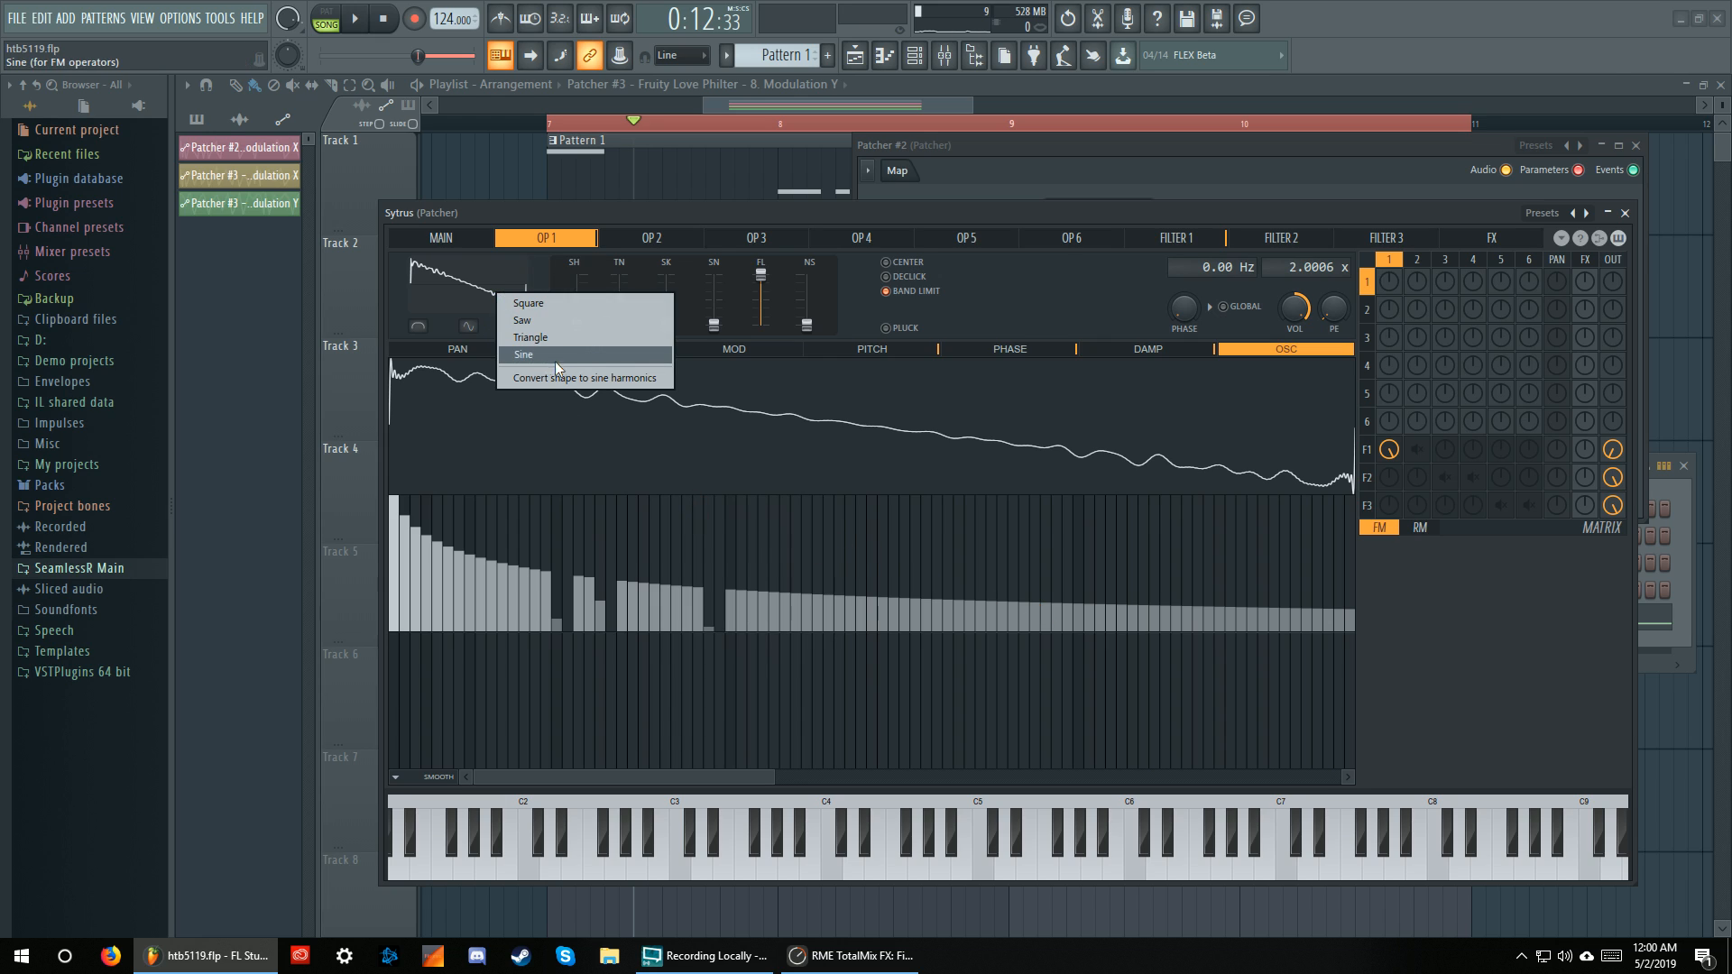
{"action": "left_click", "coordinate": [560, 323]}
{"action": "left_click", "coordinate": [517, 295]}
{"action": "left_click", "coordinate": [590, 378]}
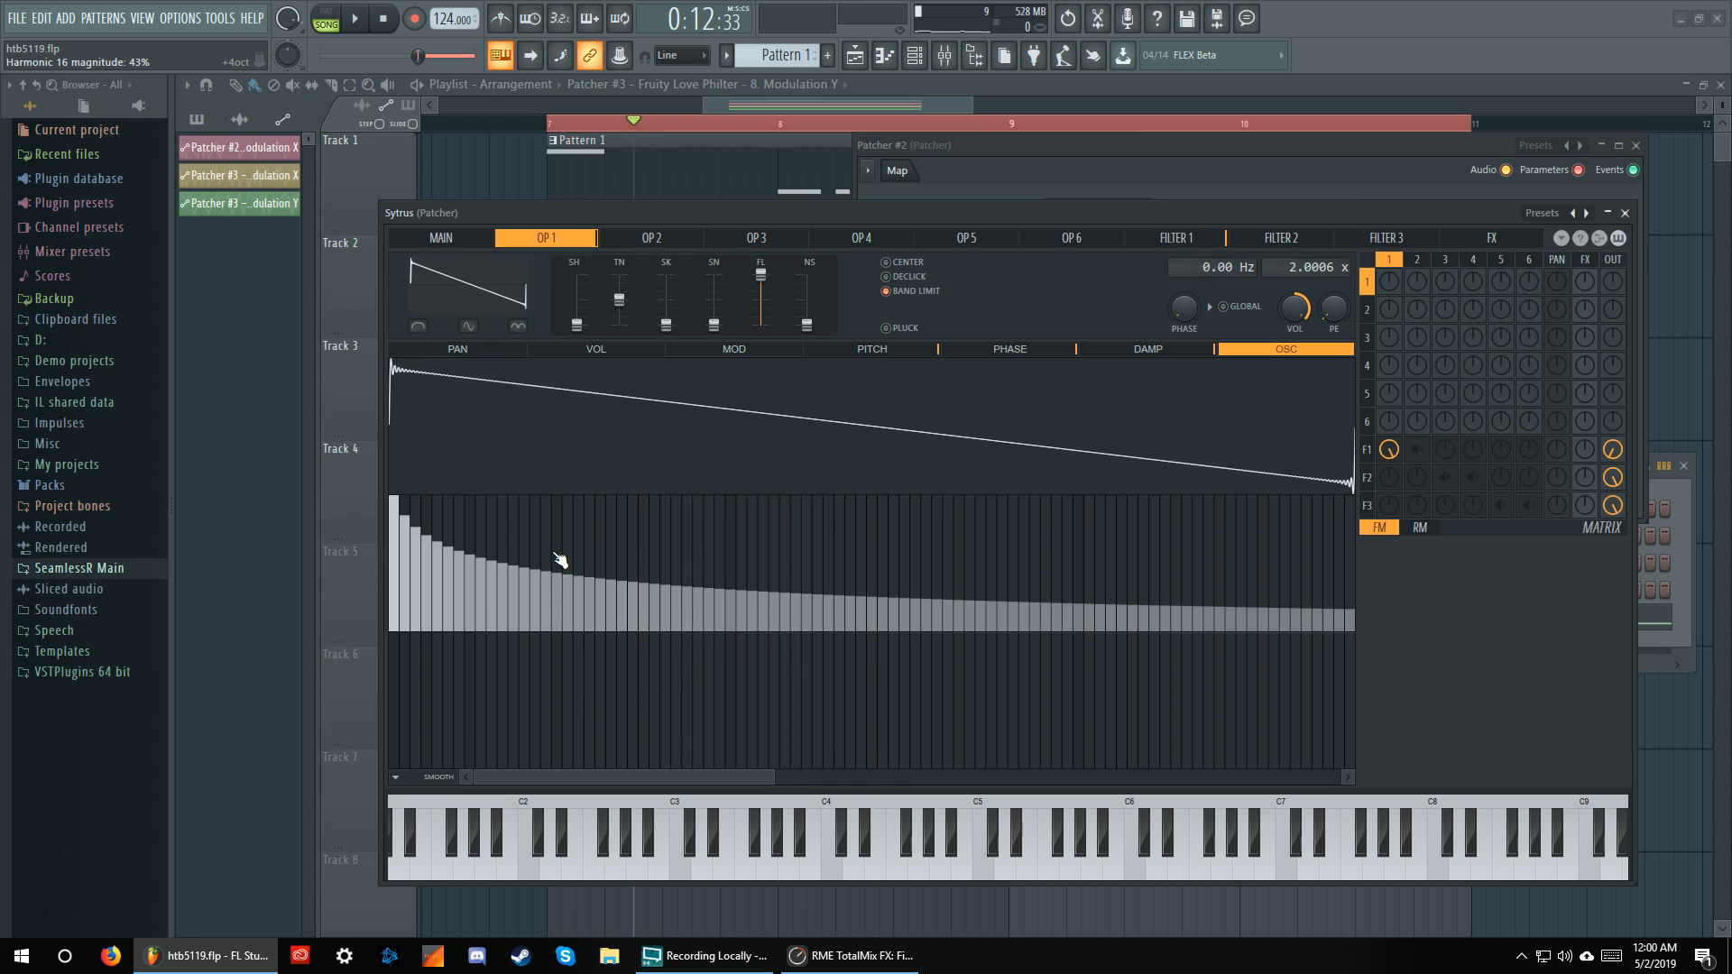
{"action": "left_click_drag", "start_coordinate": [560, 560], "coordinate": [563, 514]}
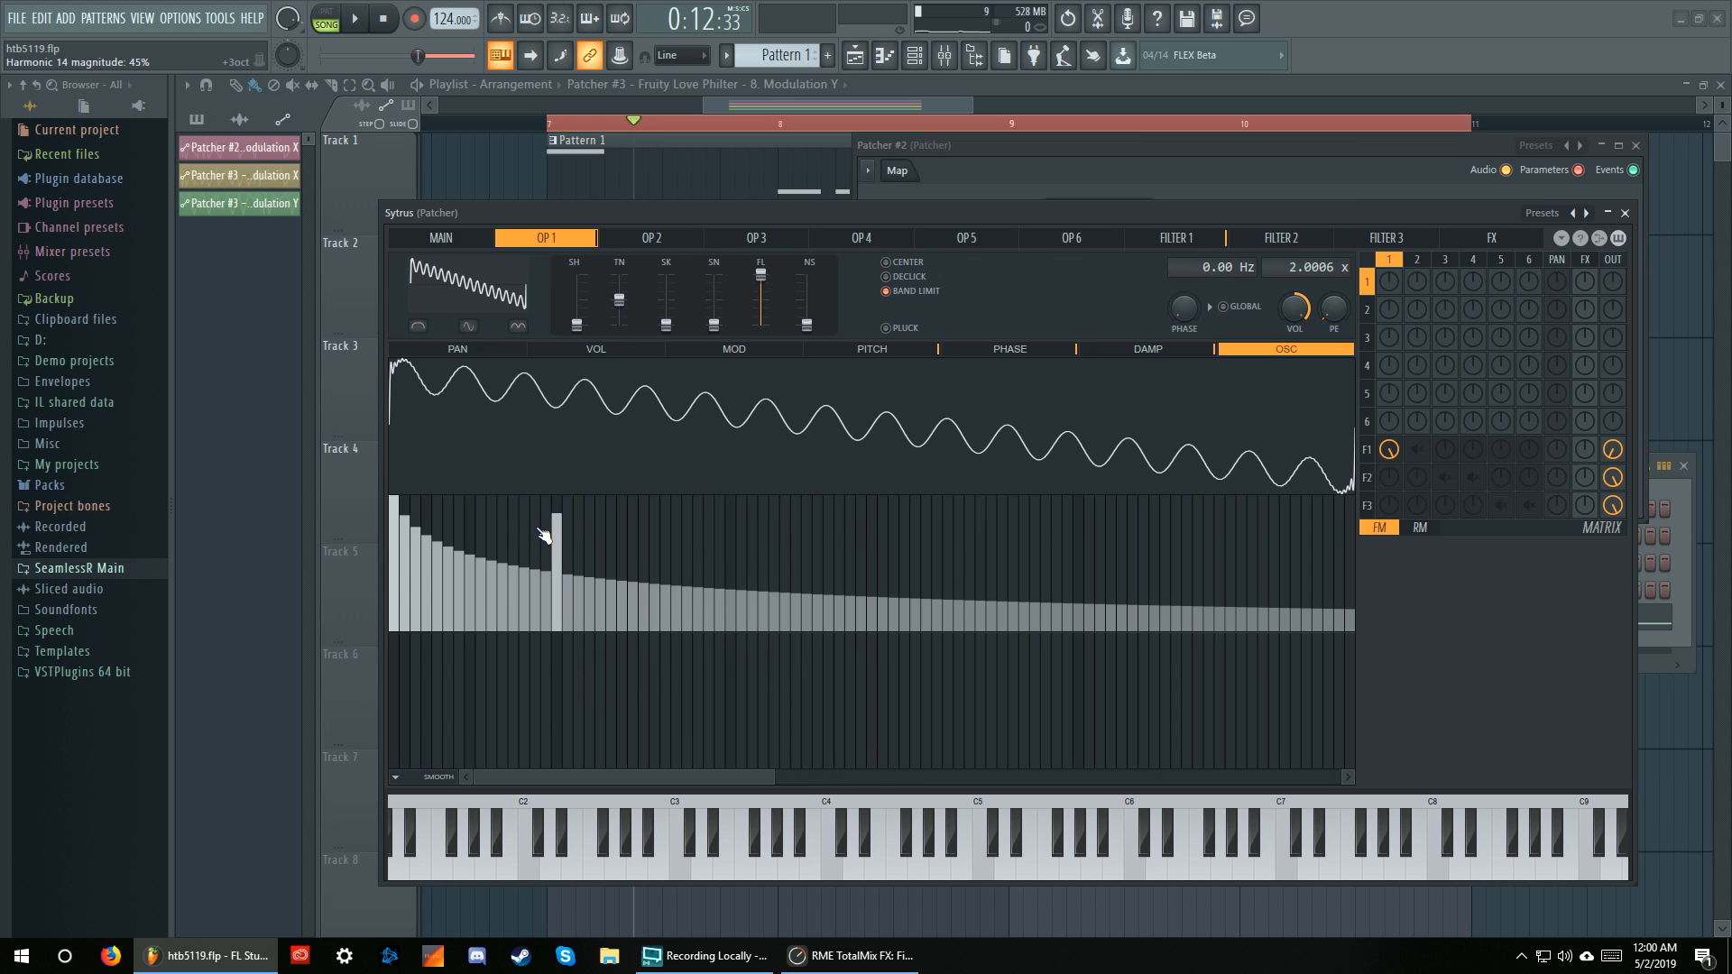
Return harmonic 16 to its normal saw level and sketch varied phase offsets across operator 1's harmonics
{"action": "left_click", "coordinate": [566, 579]}
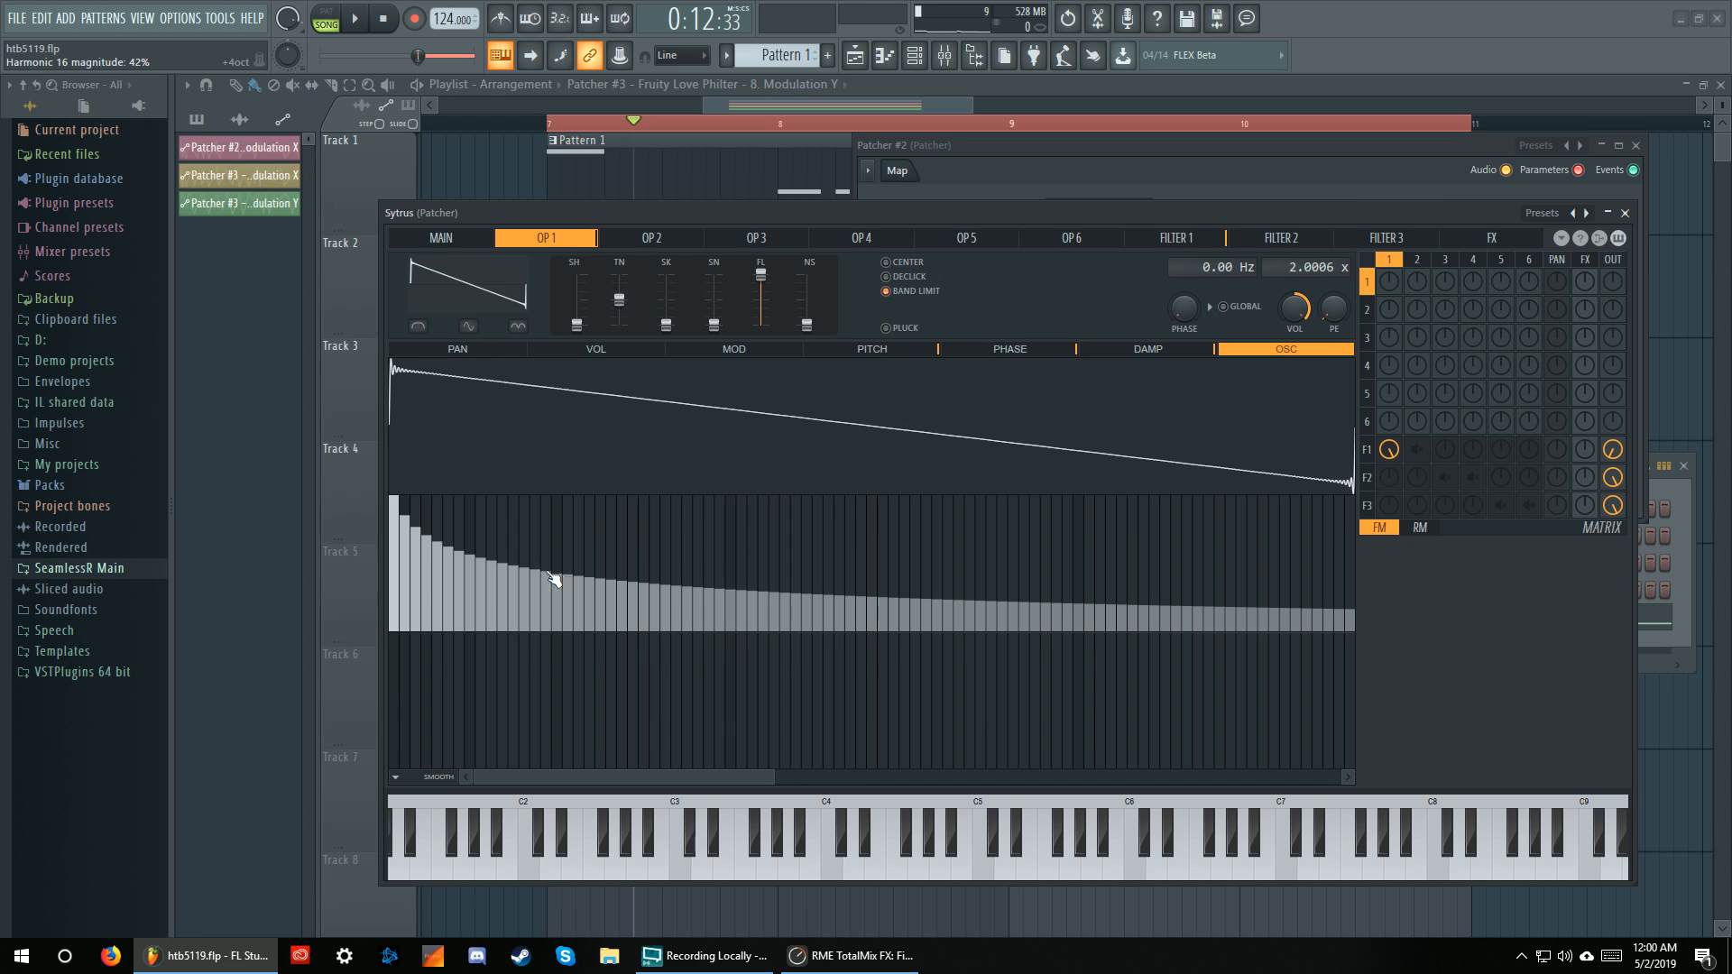
{"action": "mouse_move", "coordinate": [456, 514]}
{"action": "left_mouse_down"}
{"action": "mouse_move", "coordinate": [458, 615]}
{"action": "mouse_move", "coordinate": [455, 551]}
{"action": "left_mouse_up"}
{"action": "mouse_move", "coordinate": [559, 661]}
{"action": "left_mouse_down"}
{"action": "mouse_move", "coordinate": [560, 638]}
{"action": "mouse_move", "coordinate": [564, 738]}
{"action": "mouse_move", "coordinate": [569, 651]}
{"action": "left_mouse_up"}
{"action": "mouse_move", "coordinate": [731, 644]}
{"action": "left_mouse_down"}
{"action": "mouse_move", "coordinate": [463, 742]}
{"action": "mouse_move", "coordinate": [423, 827]}
{"action": "left_mouse_up"}
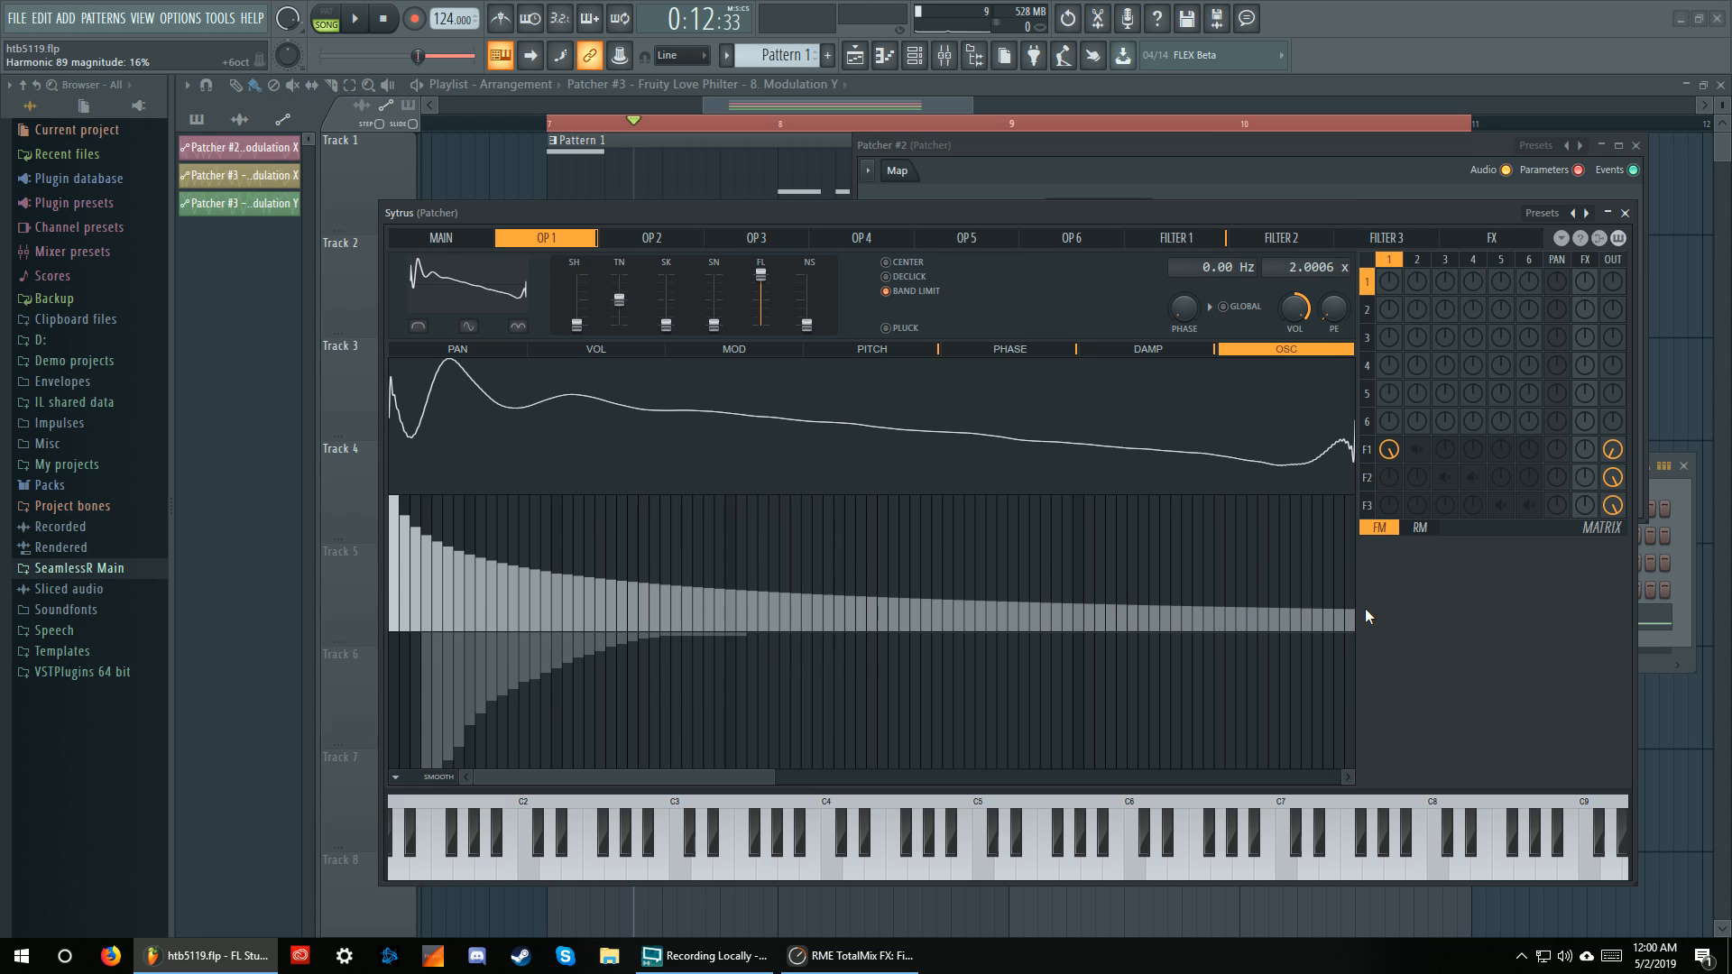
{"action": "mouse_move", "coordinate": [749, 642]}
{"action": "left_mouse_down"}
{"action": "mouse_move", "coordinate": [707, 646]}
{"action": "mouse_move", "coordinate": [587, 719]}
{"action": "mouse_move", "coordinate": [511, 727]}
{"action": "mouse_move", "coordinate": [472, 709]}
{"action": "mouse_move", "coordinate": [504, 774]}
{"action": "left_mouse_up"}
{"action": "mouse_move", "coordinate": [848, 728]}
{"action": "left_mouse_down"}
{"action": "mouse_move", "coordinate": [1081, 669]}
{"action": "mouse_move", "coordinate": [1209, 726]}
{"action": "mouse_move", "coordinate": [1398, 748]}
{"action": "mouse_move", "coordinate": [1003, 757]}
{"action": "left_mouse_up"}
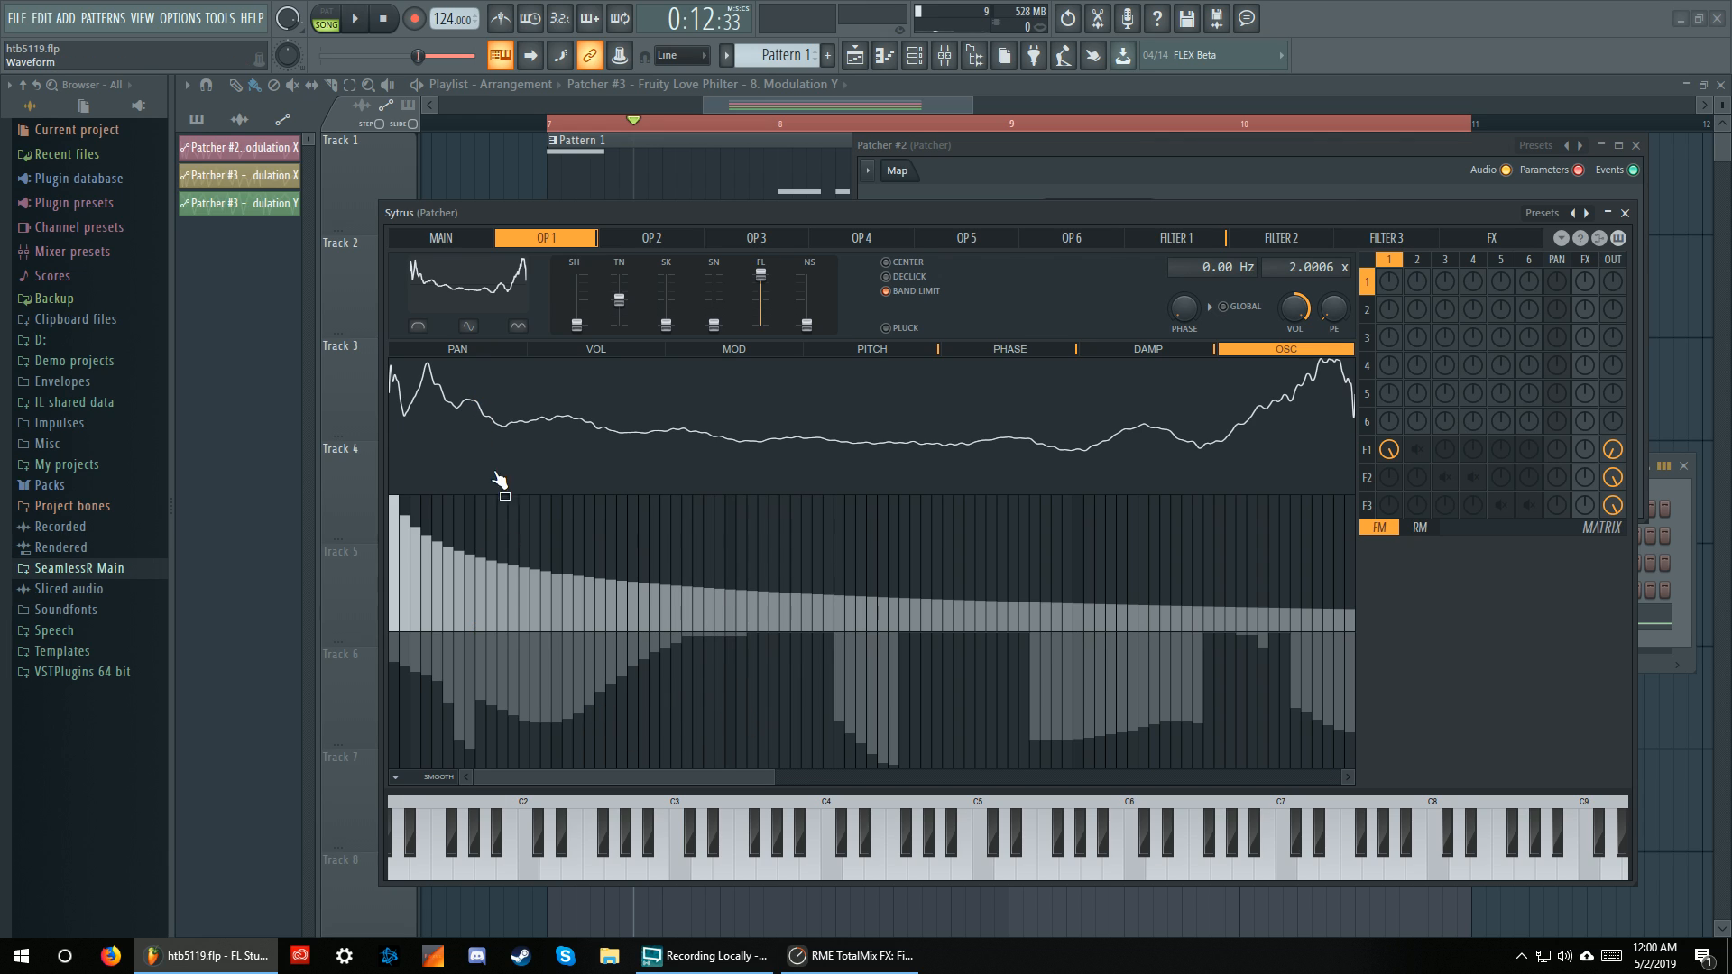
Randomize the phases of operator 1's harmonics and play back the result
{"action": "left_click", "coordinate": [474, 704]}
{"action": "left_click", "coordinate": [389, 778]}
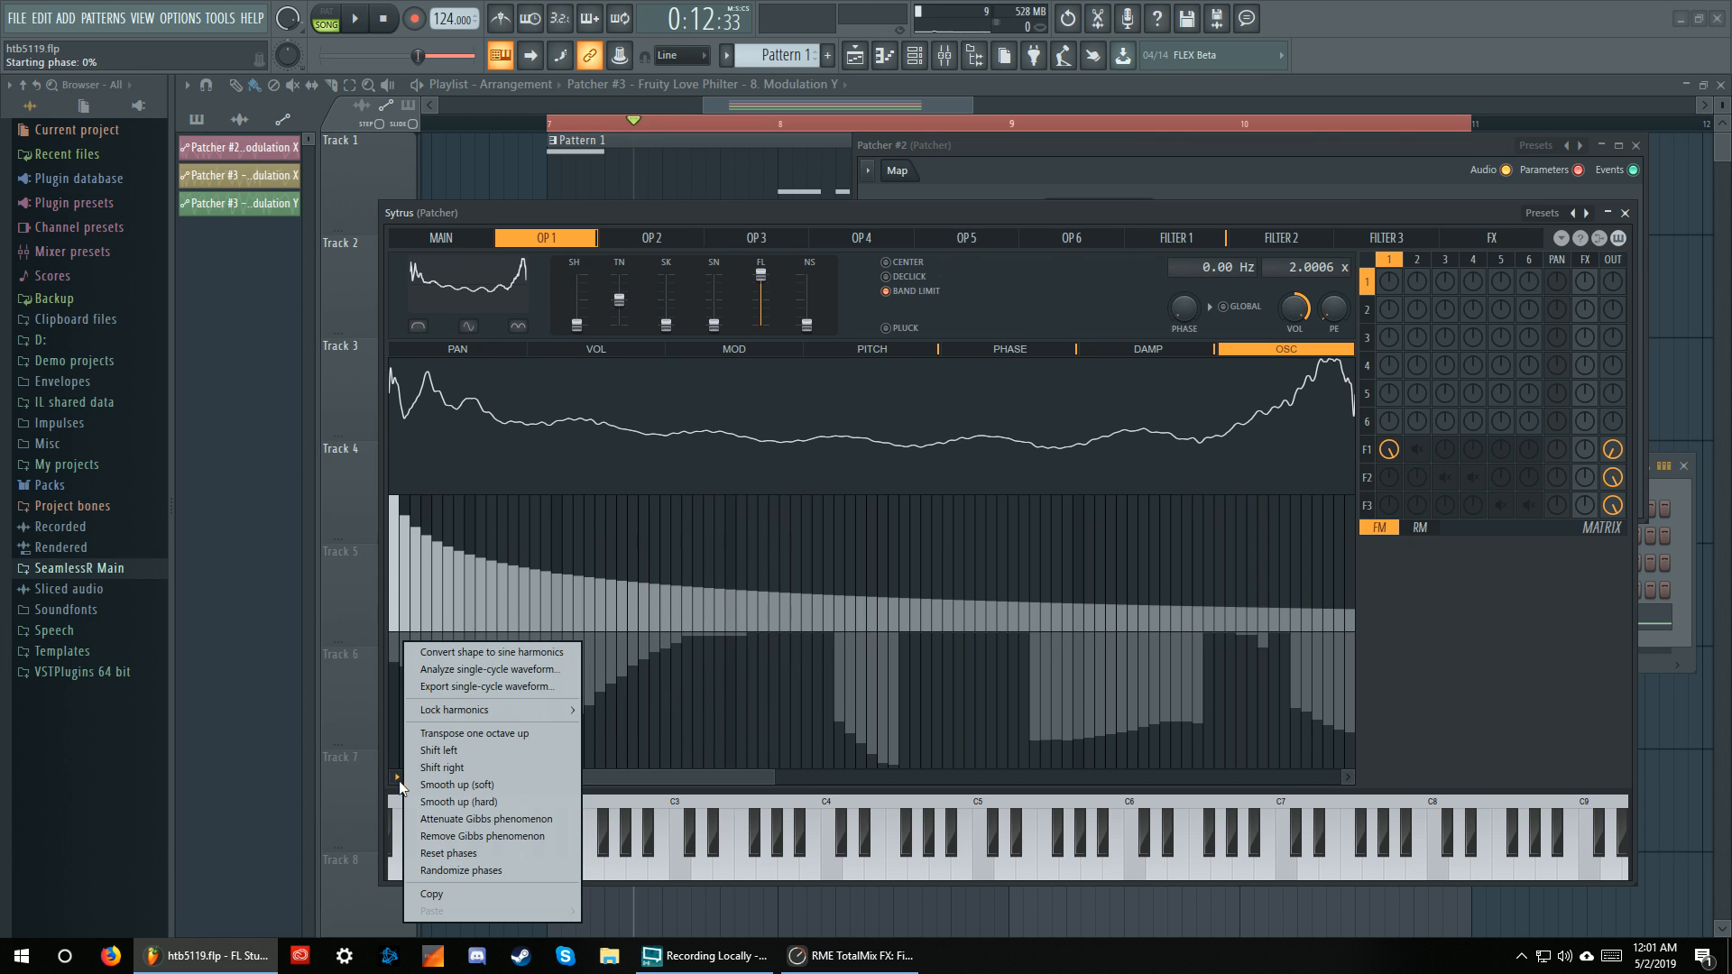
{"action": "left_click", "coordinate": [492, 872]}
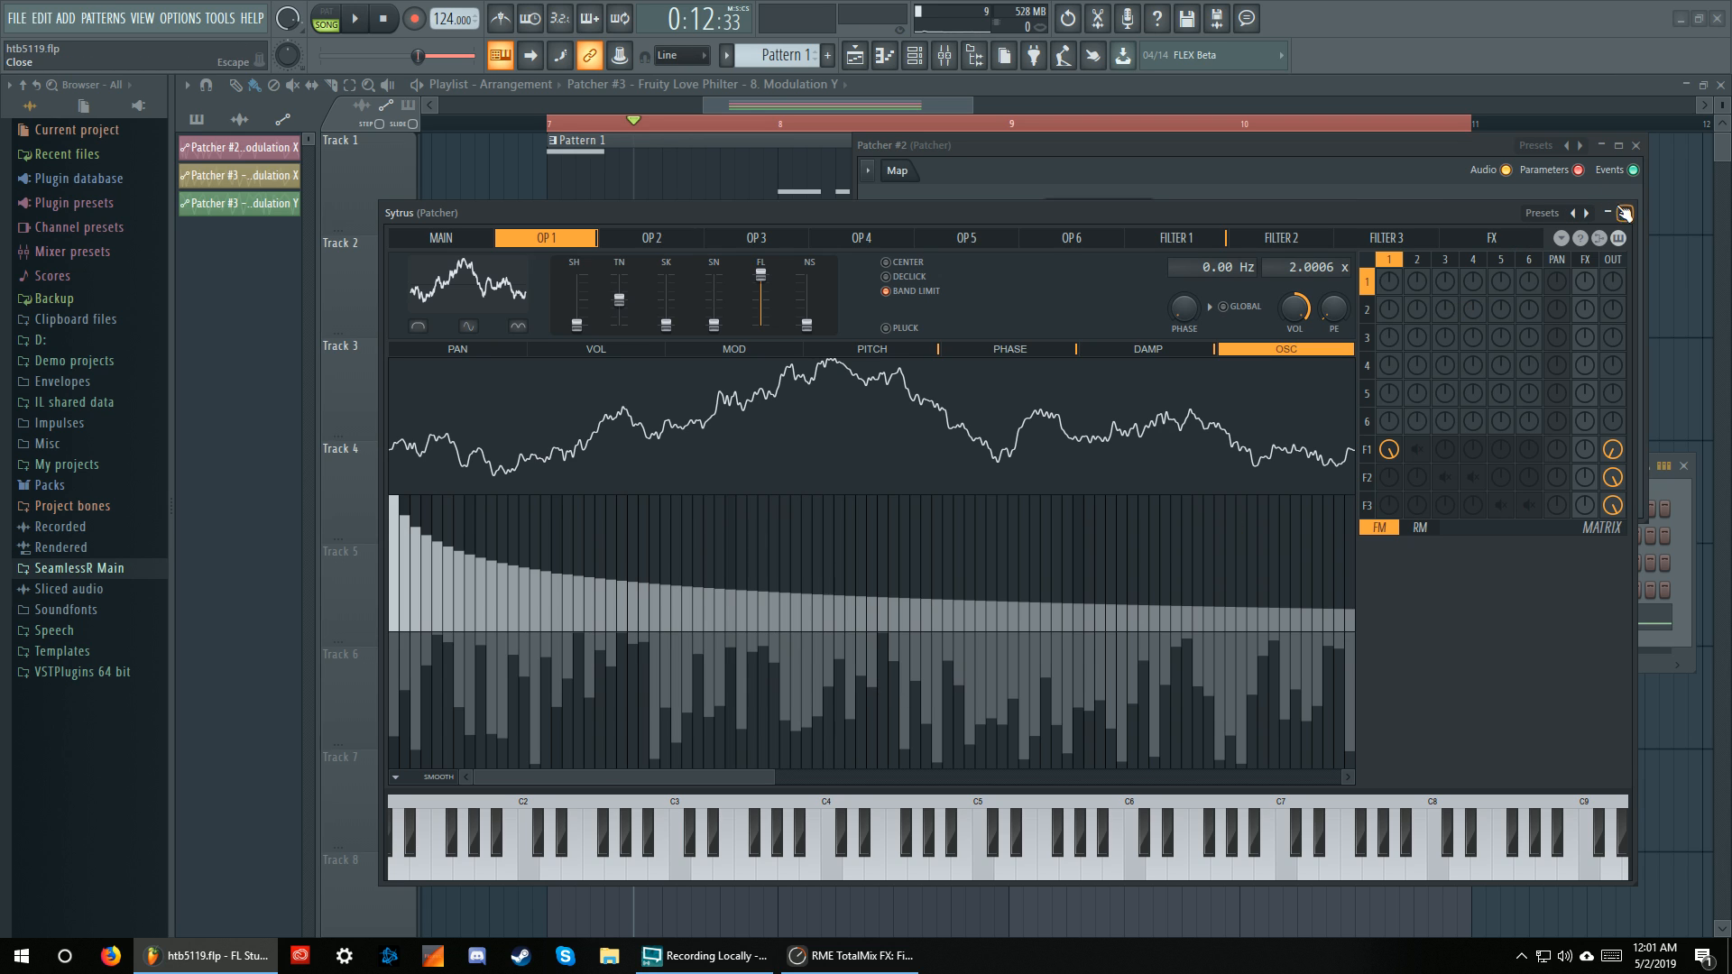
{"action": "key", "text": "space"}
{"action": "key", "text": "space"}
{"action": "mouse_move", "coordinate": [887, 219]}
{"action": "left_mouse_down"}
{"action": "mouse_move", "coordinate": [911, 891]}
{"action": "mouse_move", "coordinate": [886, 198]}
{"action": "left_mouse_up"}
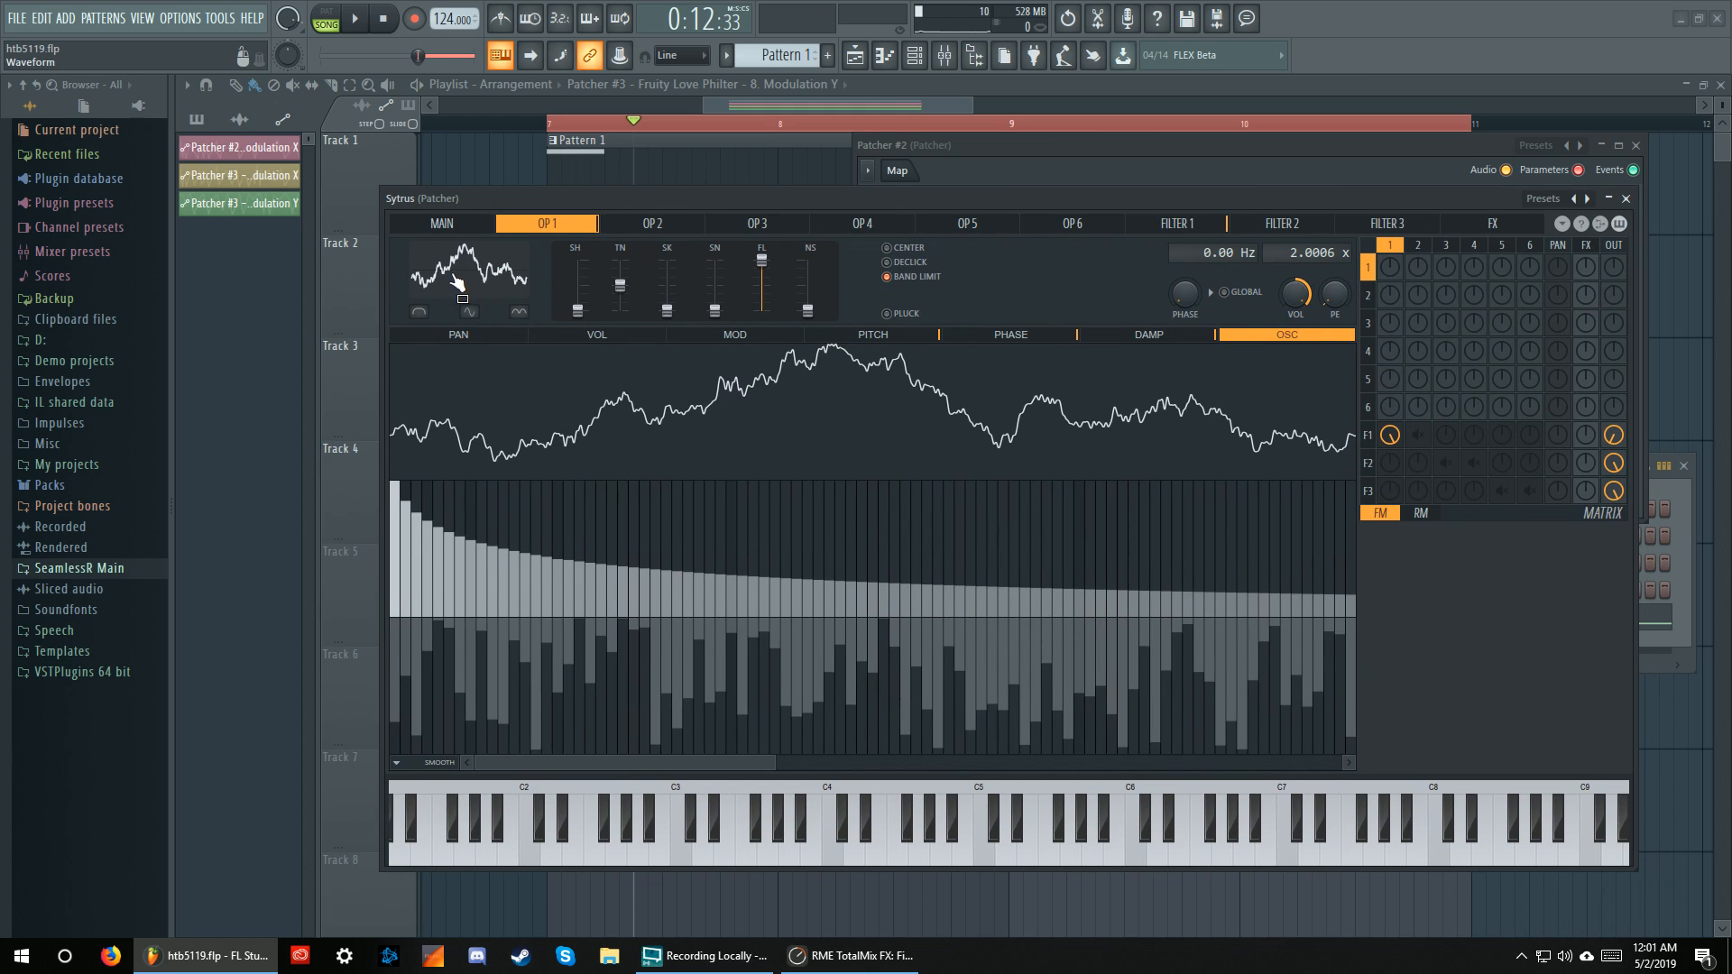
Reset operator 1's waveform to Saw and convert its shape to sine harmonics
{"action": "left_click", "coordinate": [451, 275]}
{"action": "left_click", "coordinate": [541, 334]}
{"action": "left_click", "coordinate": [525, 291]}
{"action": "left_click", "coordinate": [531, 304]}
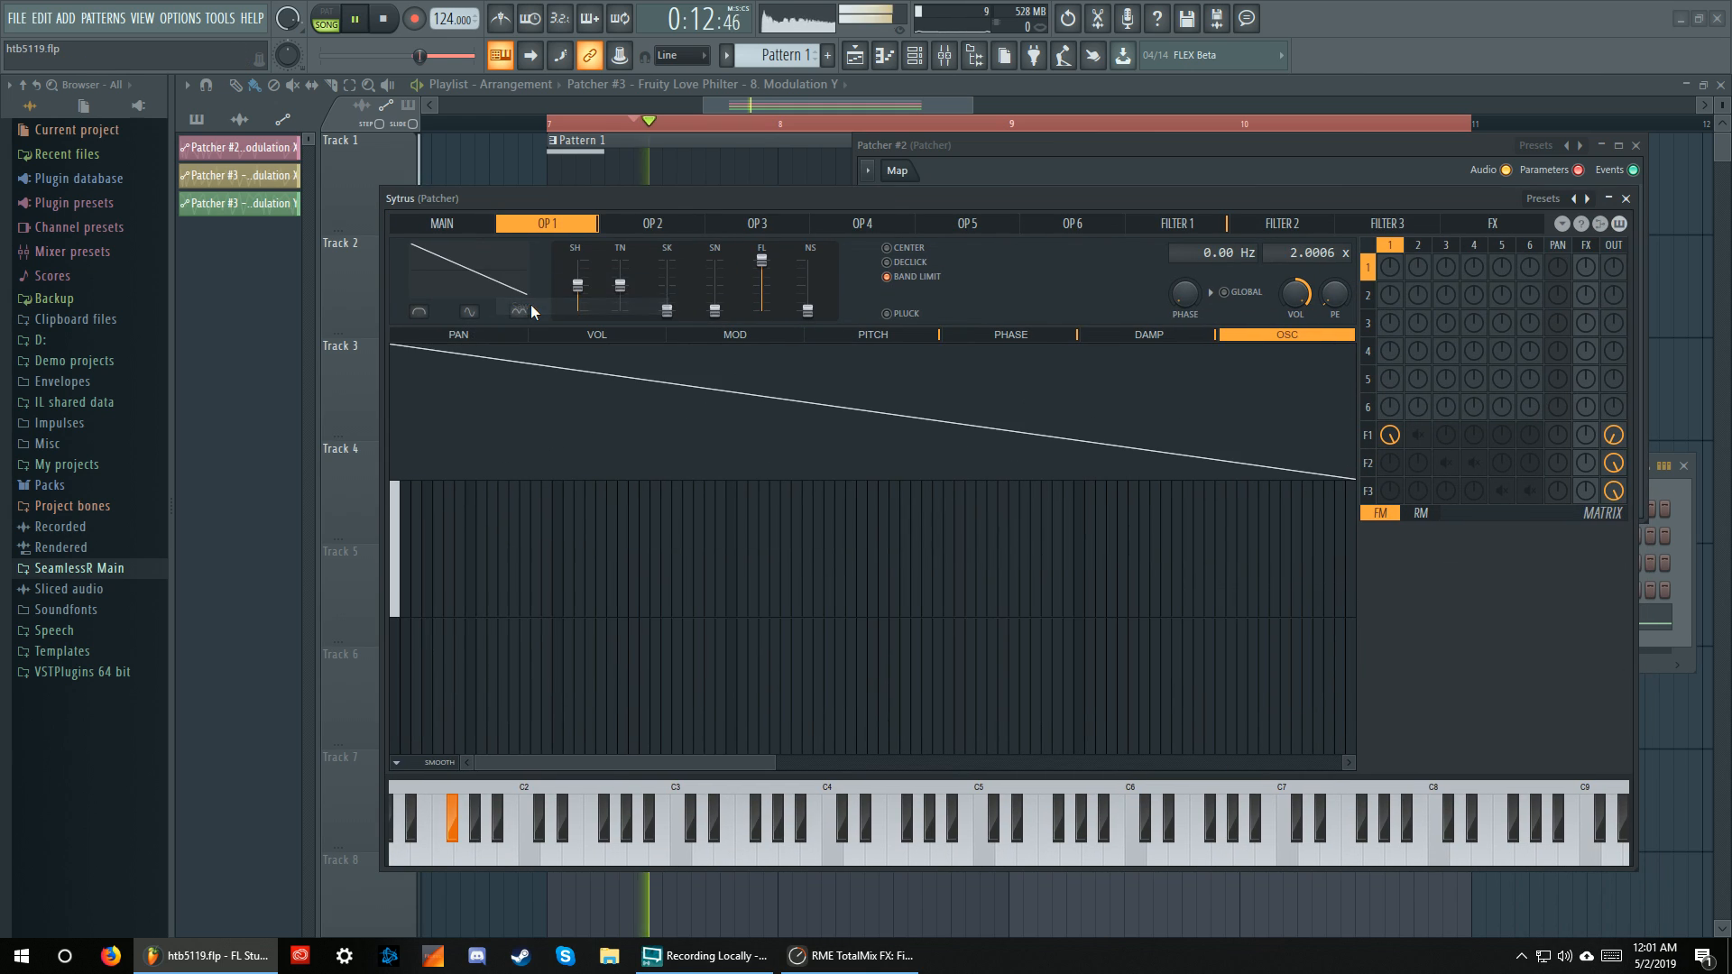
{"action": "left_click", "coordinate": [396, 762]}
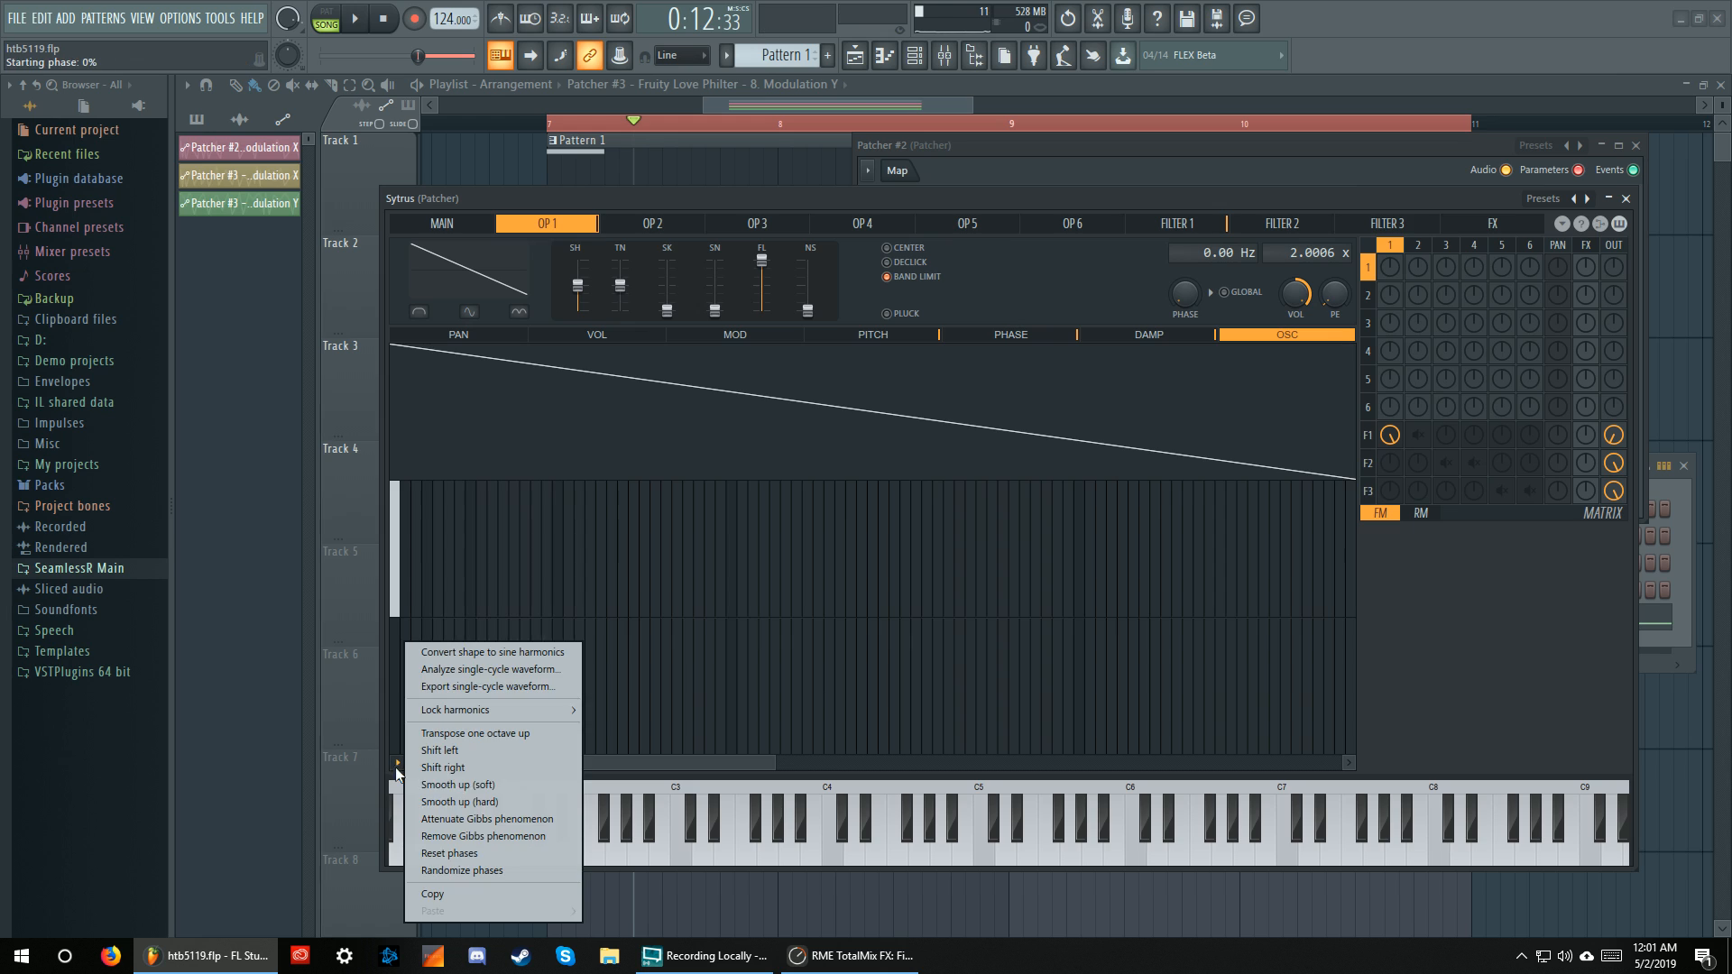
{"action": "left_click", "coordinate": [488, 236]}
{"action": "left_click", "coordinate": [577, 354]}
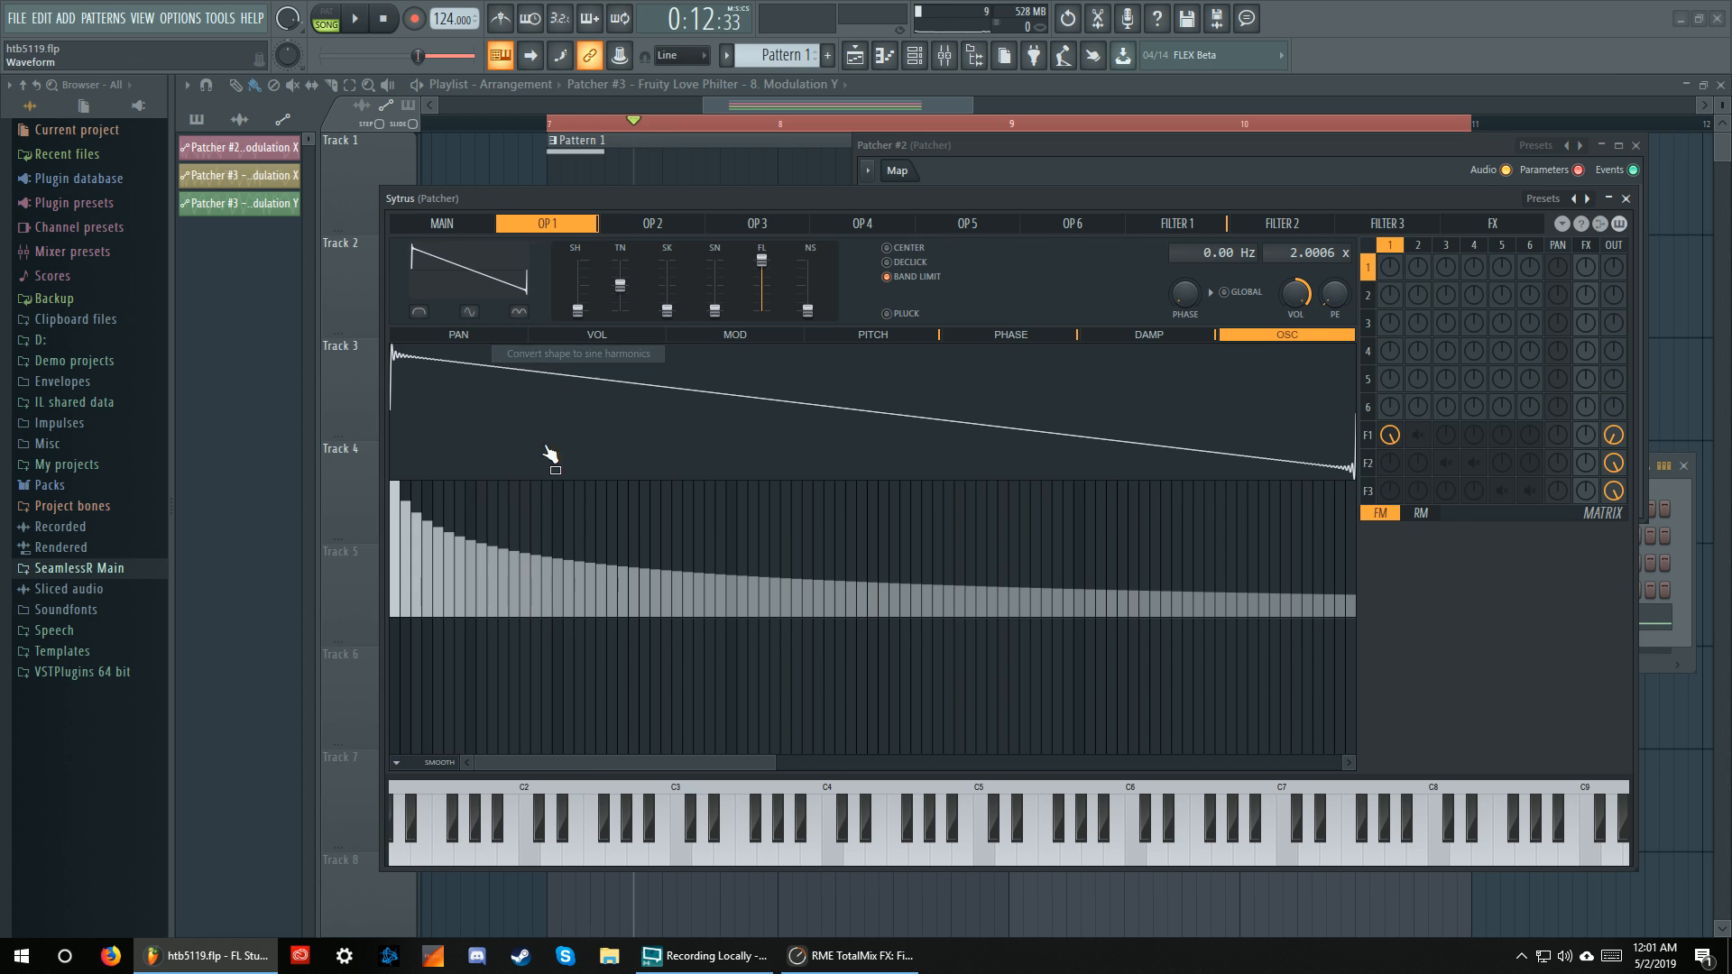
Randomize the phases of operator 1's harmonics and smooth out the phases of the highest harmonics
{"action": "left_click", "coordinate": [398, 763]}
{"action": "left_click", "coordinate": [449, 878]}
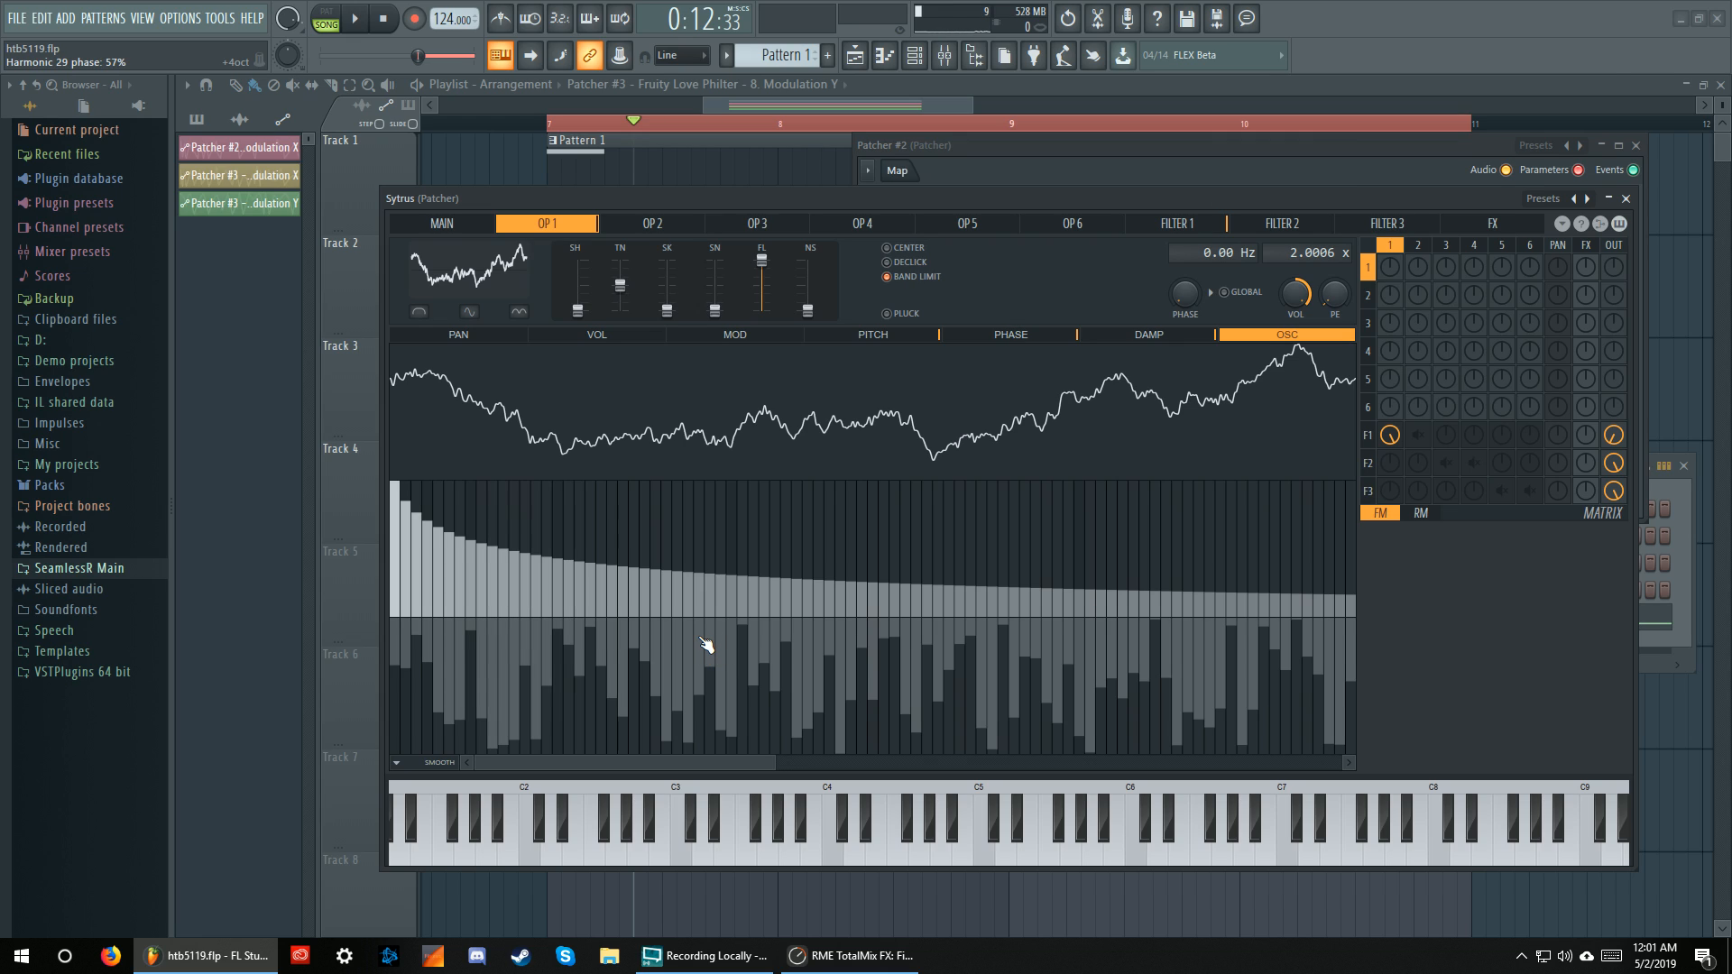
{"action": "left_click_drag", "start_coordinate": [772, 765], "coordinate": [1357, 762]}
{"action": "mouse_move", "coordinate": [963, 665]}
{"action": "left_mouse_down"}
{"action": "mouse_move", "coordinate": [1094, 665]}
{"action": "mouse_move", "coordinate": [839, 667]}
{"action": "left_mouse_up"}
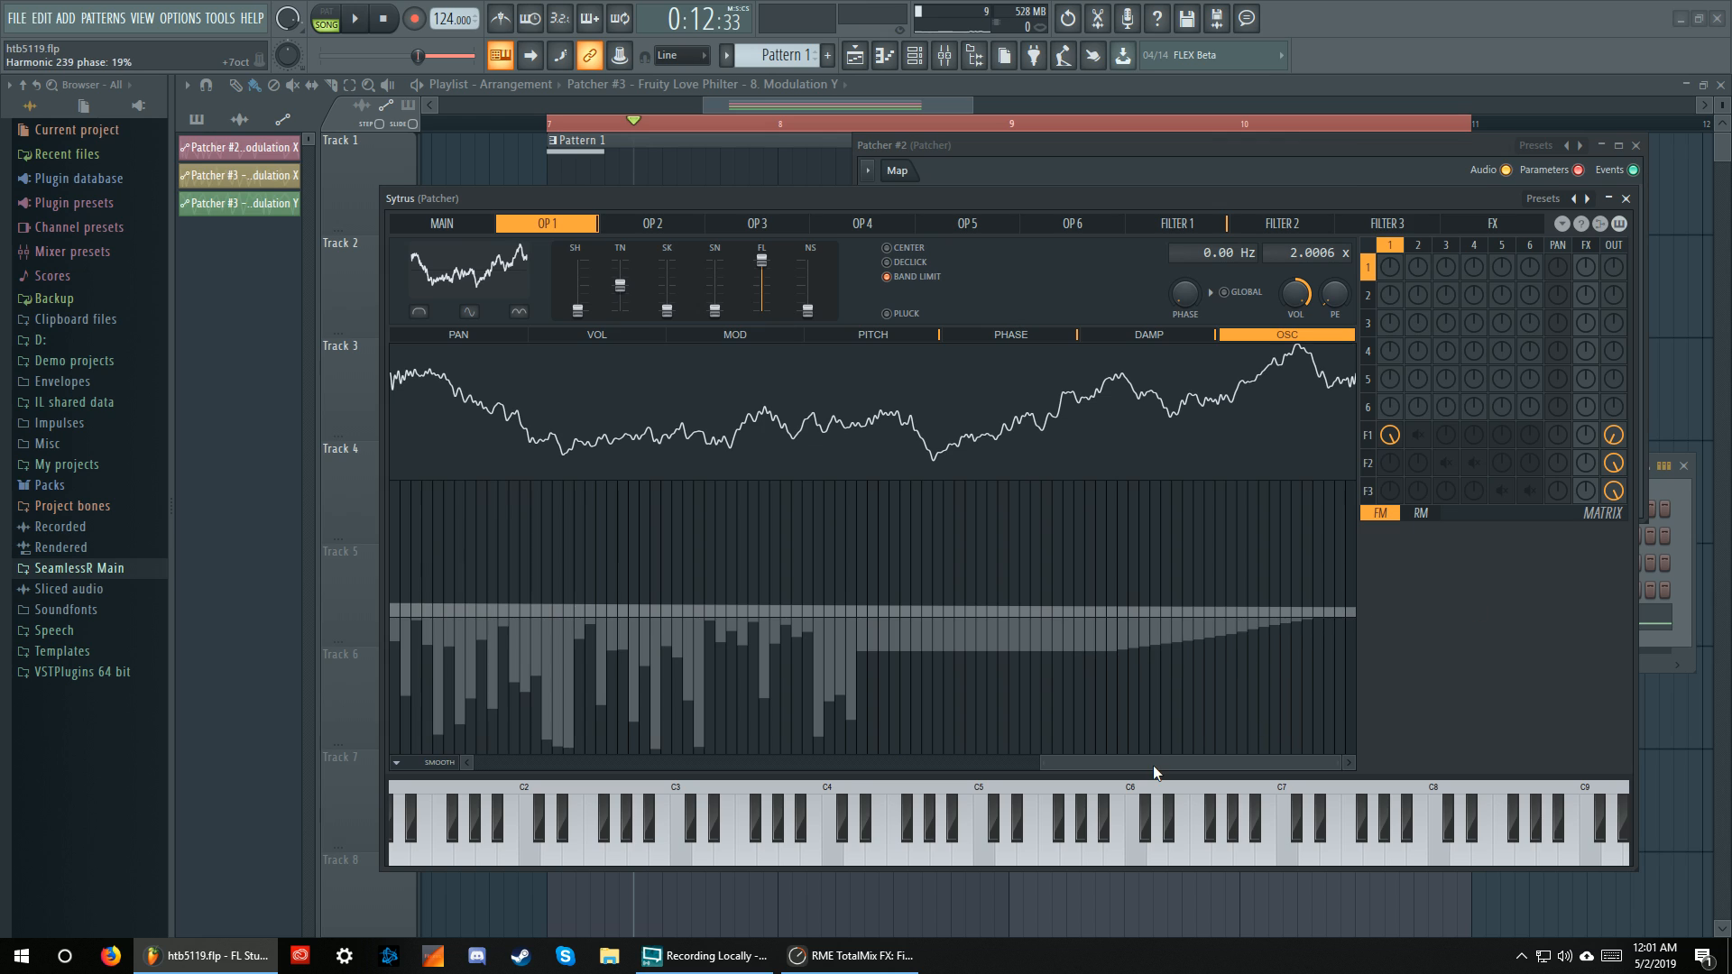
{"action": "left_click_drag", "start_coordinate": [1152, 765], "coordinate": [579, 763]}
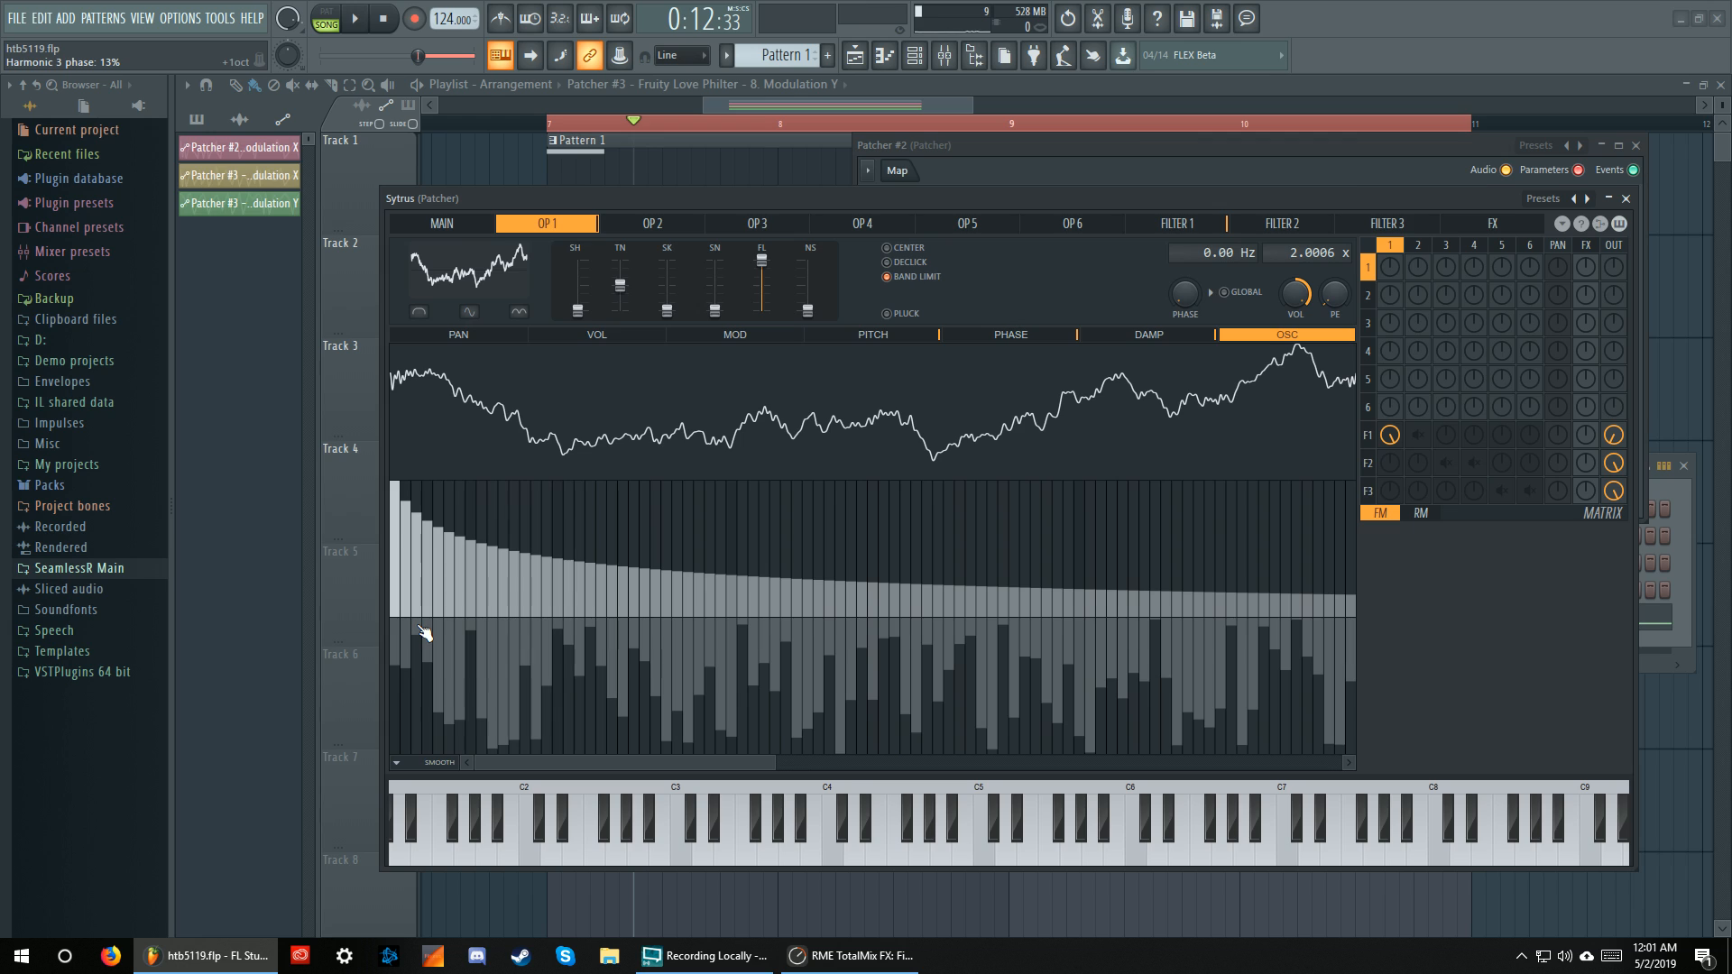
Zero the phases of roughly the first 18 harmonics of operator 1 and play back the sound
{"action": "left_click_drag", "start_coordinate": [402, 631], "coordinate": [591, 606]}
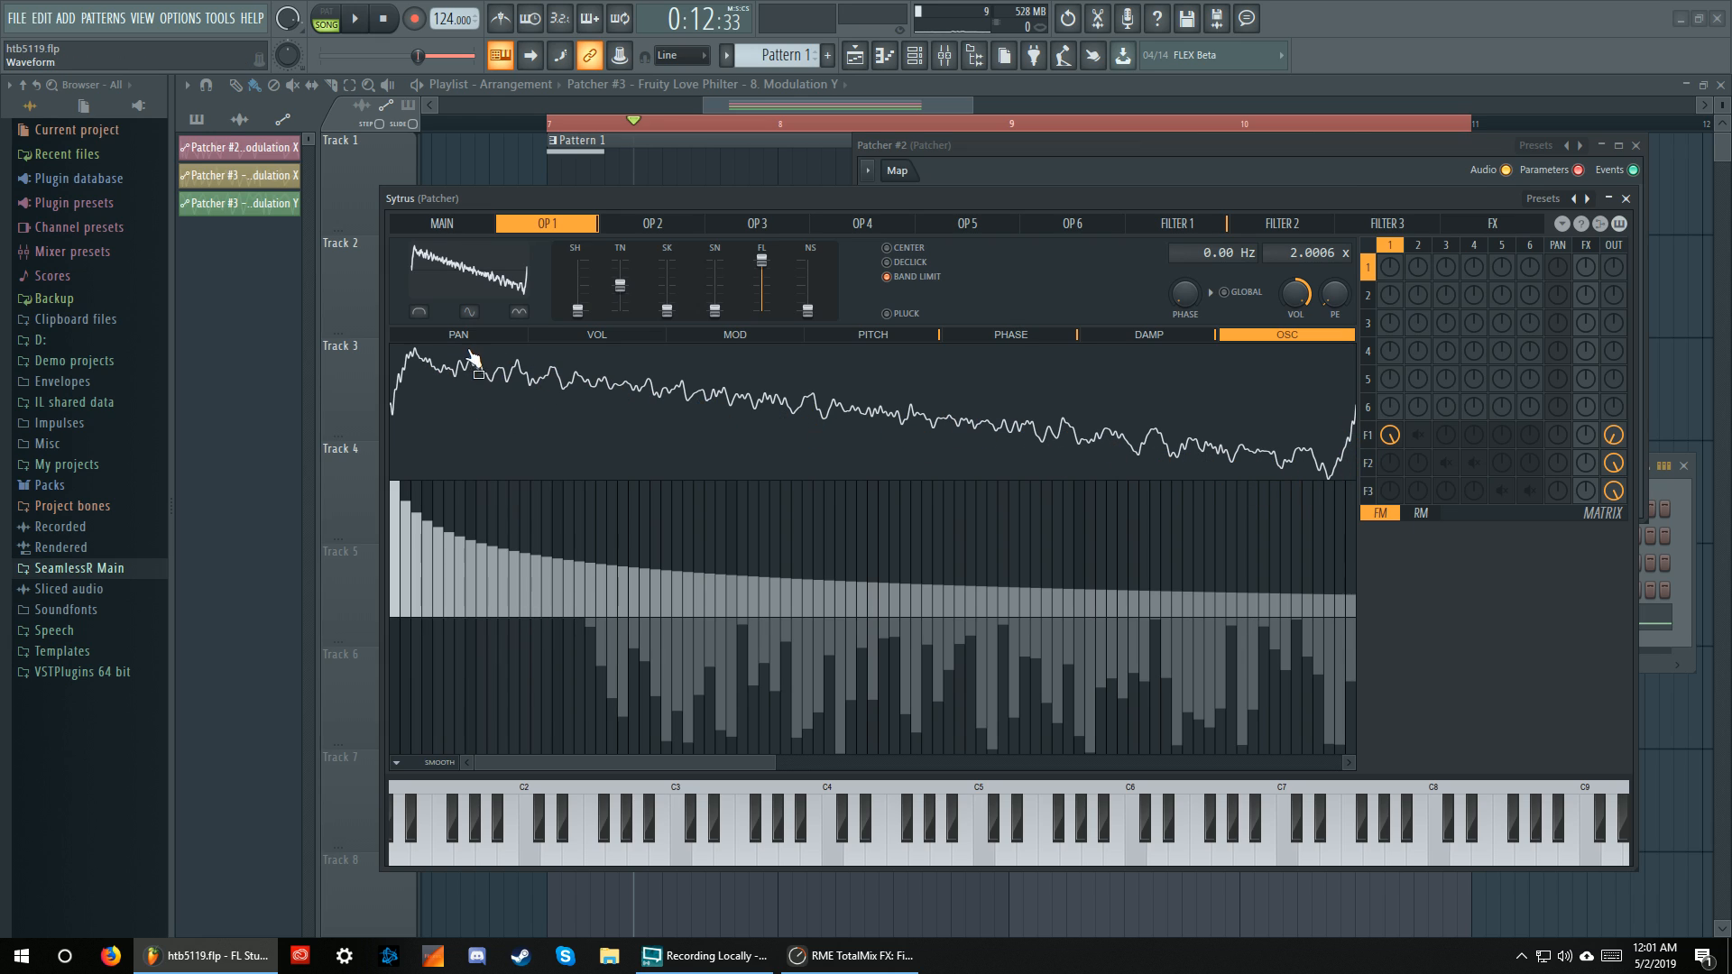
{"action": "key", "text": "space"}
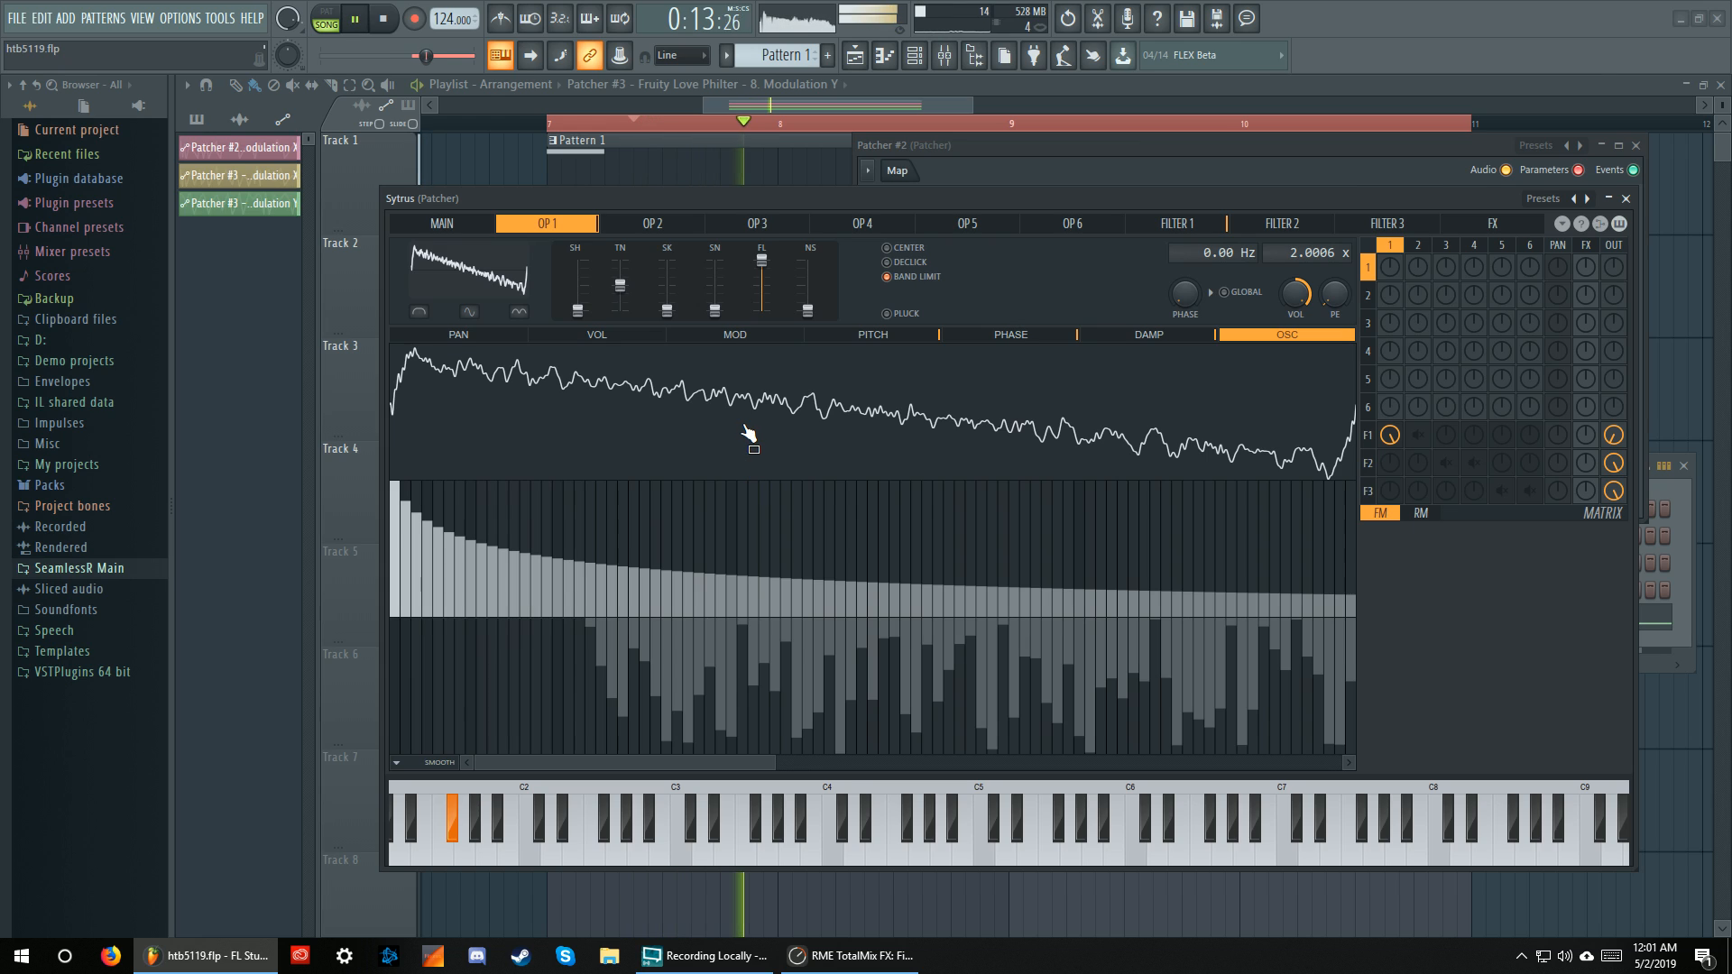
{"action": "key", "text": "space"}
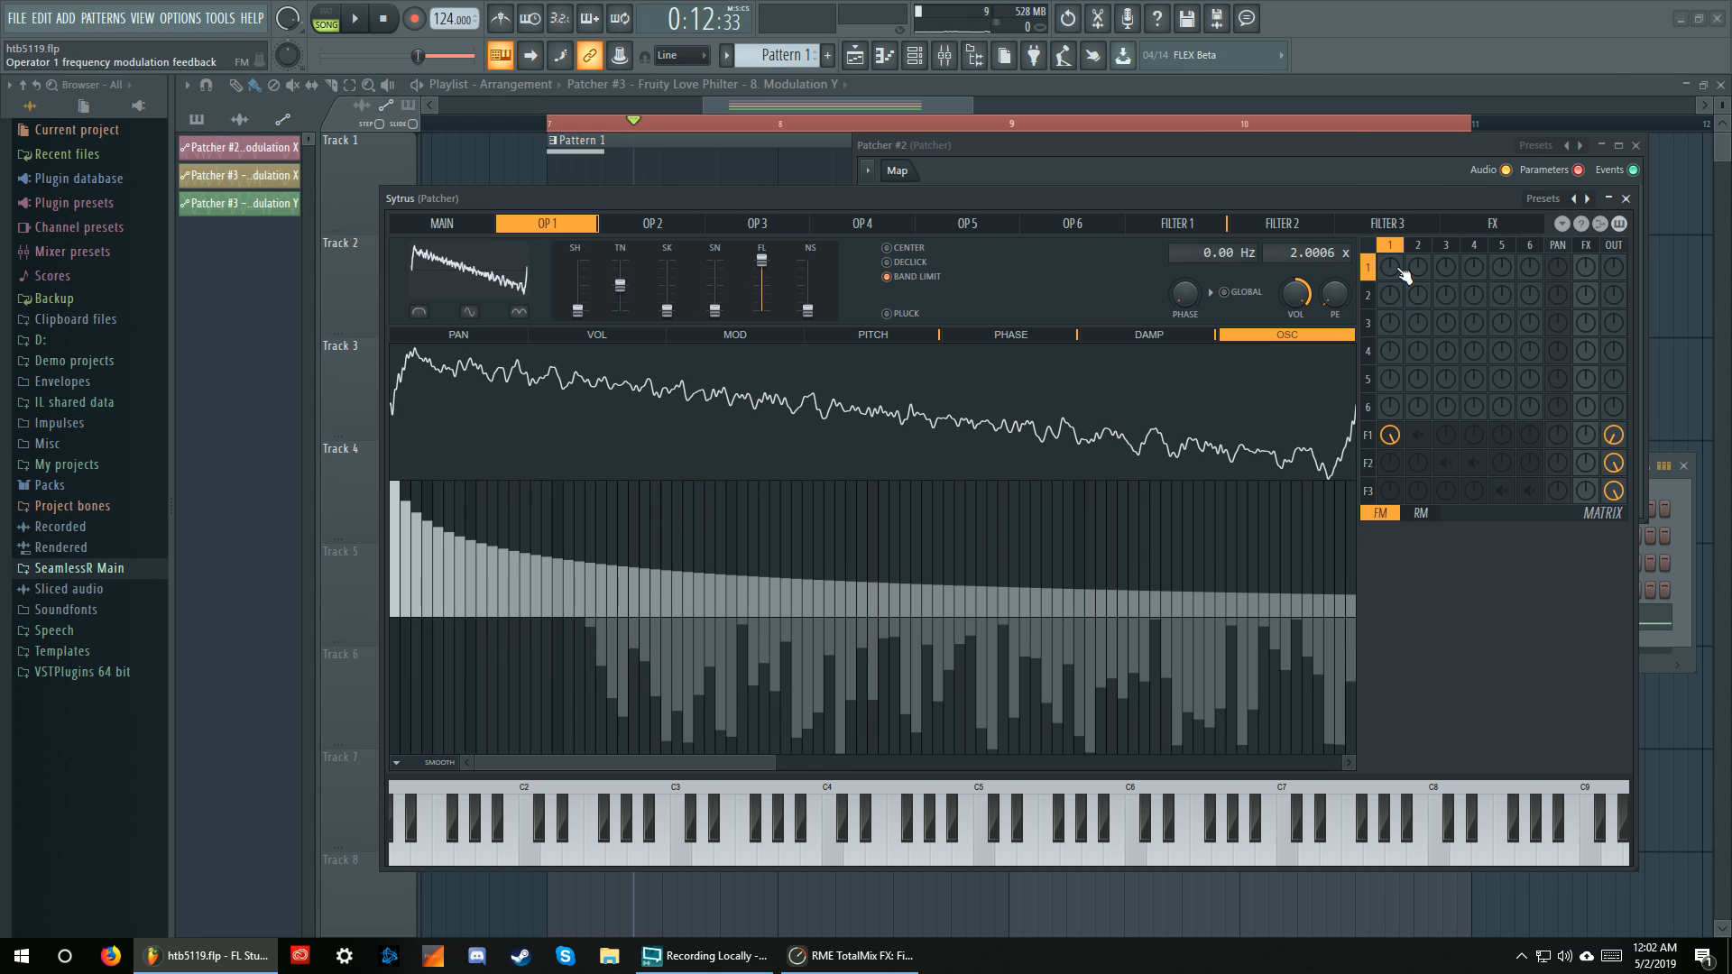
Unmute the sends from operator 2 to Filter 1, operators 3 and 4 to Filter 2, and operators 5 and 6 to Filter 3
{"action": "left_click", "coordinate": [1446, 247]}
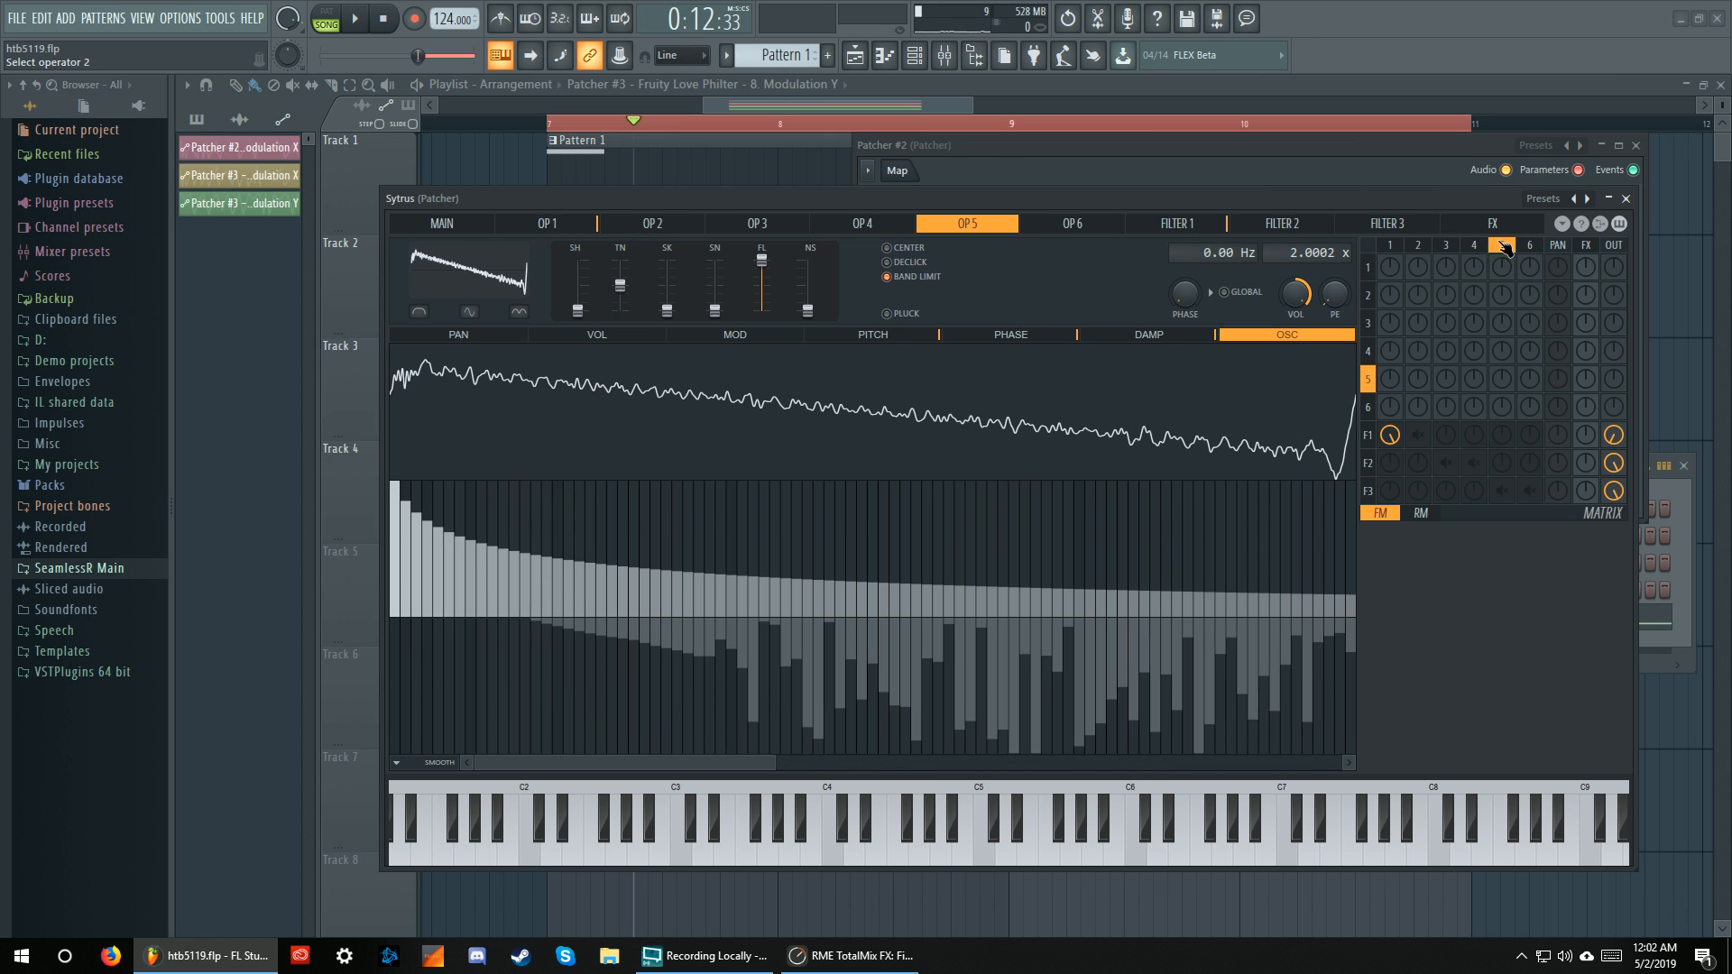
{"action": "left_click", "coordinate": [1420, 244]}
{"action": "right_click", "coordinate": [1416, 435]}
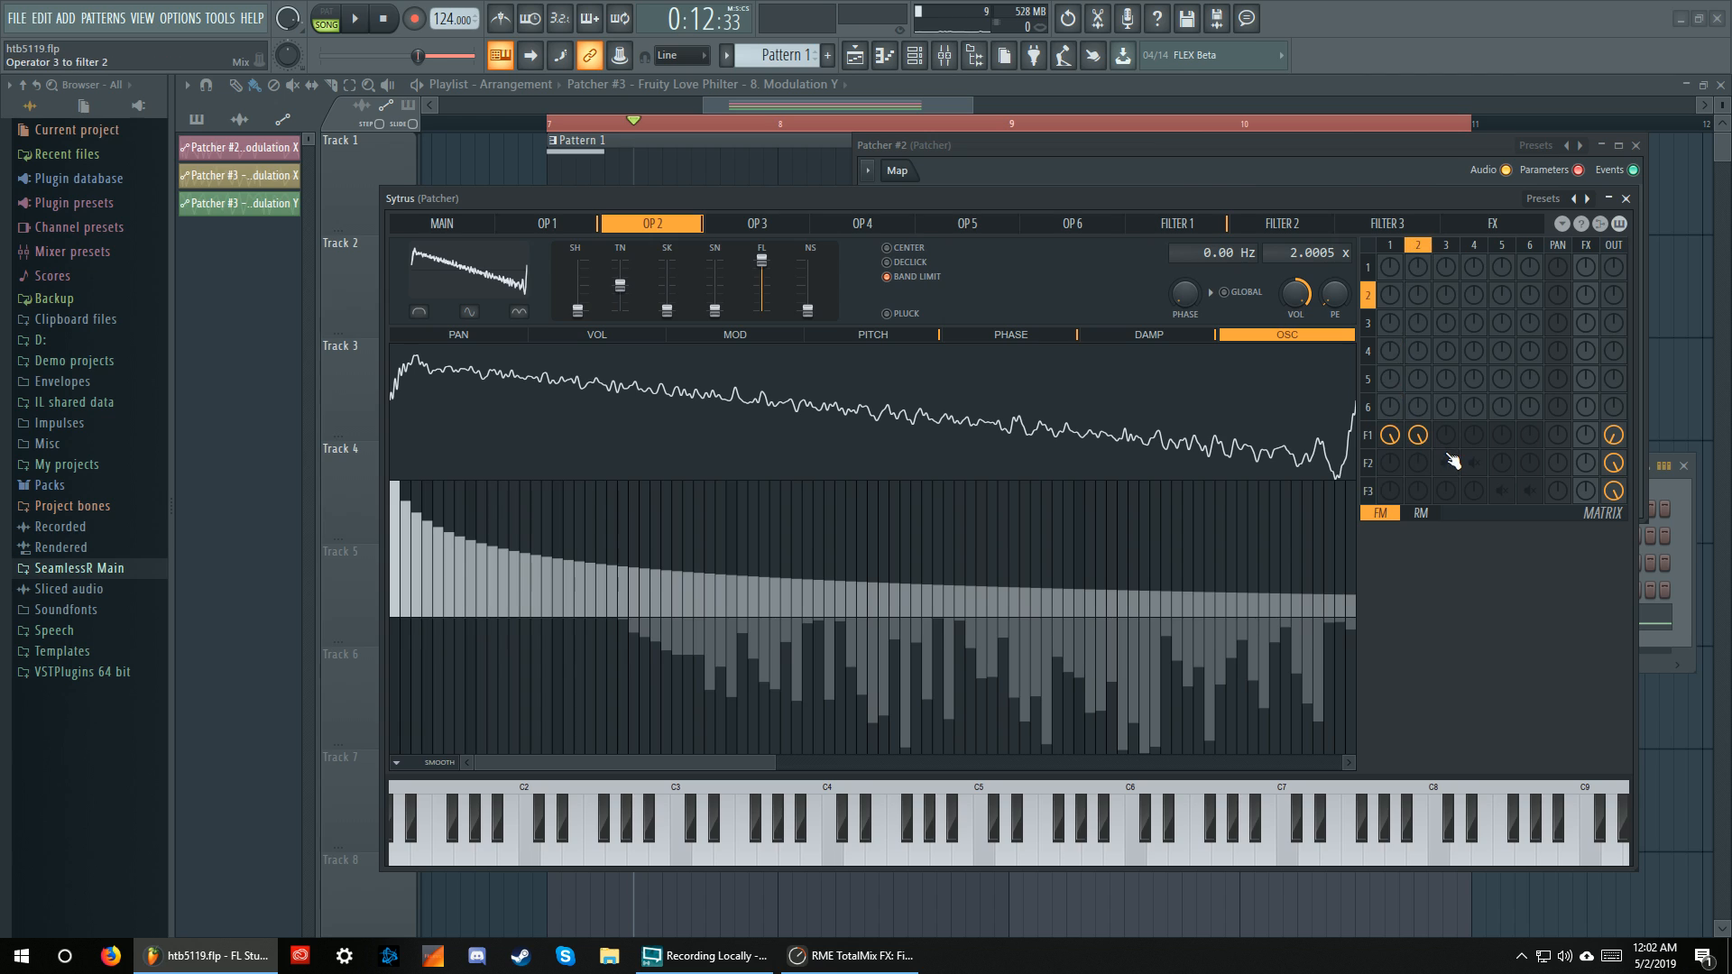
{"action": "right_click", "coordinate": [1446, 462]}
{"action": "right_click", "coordinate": [1473, 462]}
{"action": "right_click", "coordinate": [1500, 490]}
{"action": "right_click", "coordinate": [1532, 492]}
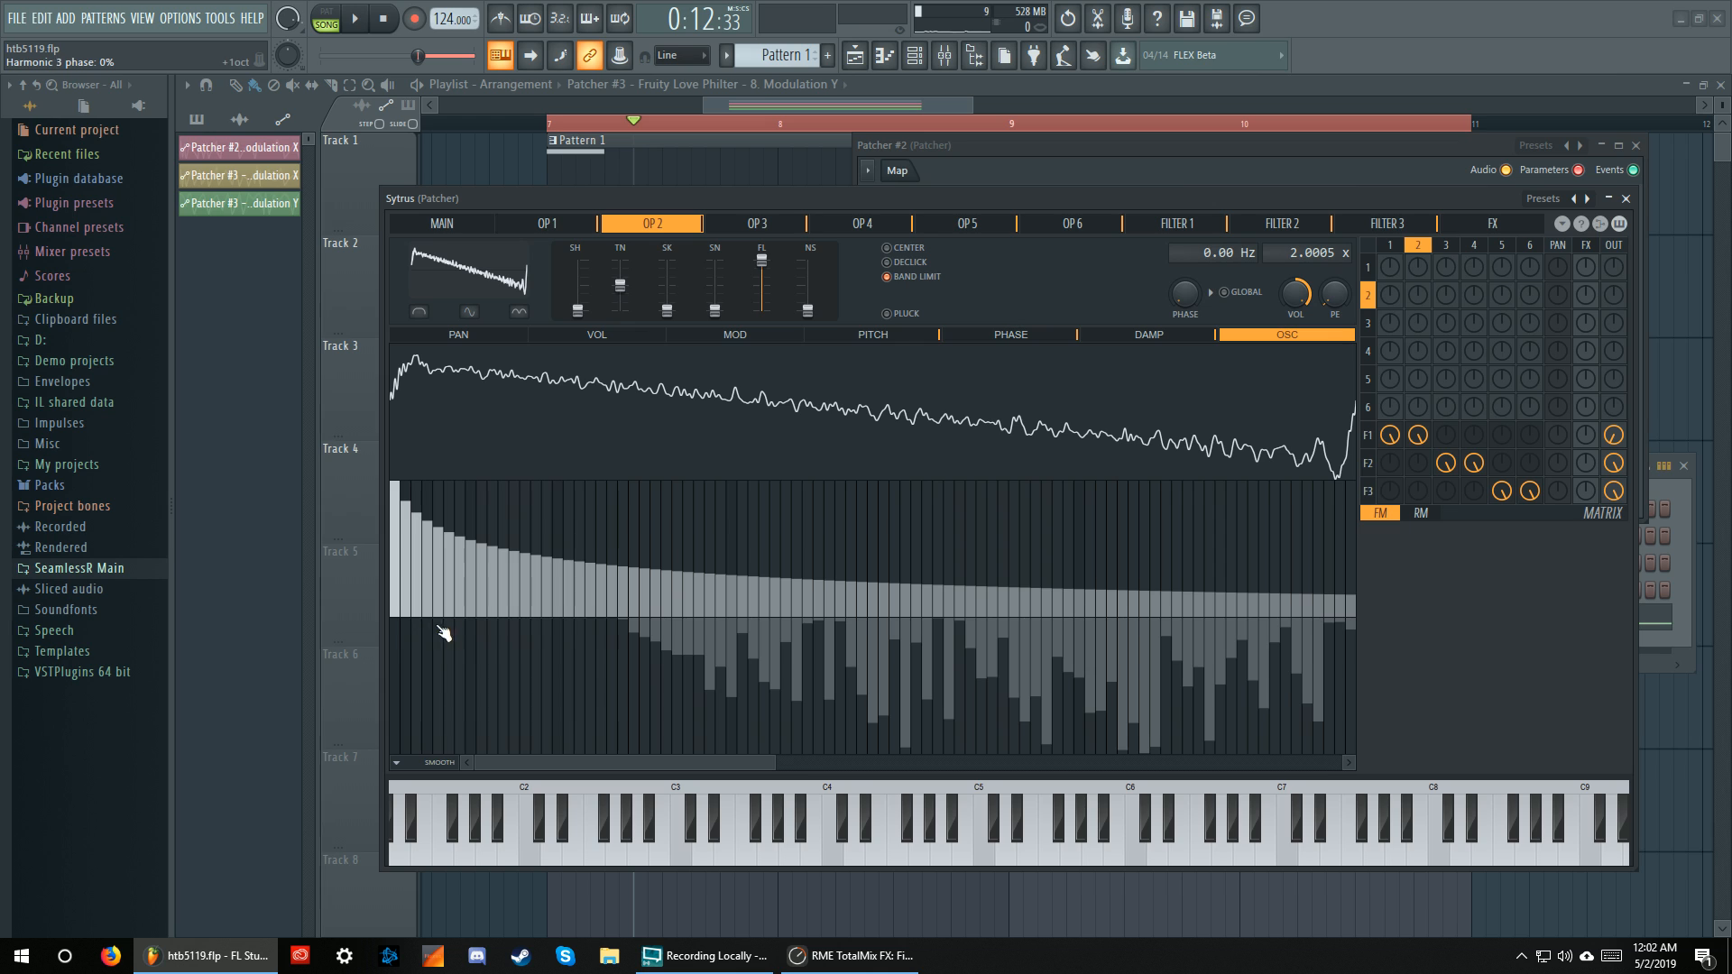
Compare the harmonic phases of operators 1 to 6 and play the patch with all operators active
{"action": "left_click_drag", "start_coordinate": [1390, 250], "coordinate": [1500, 260]}
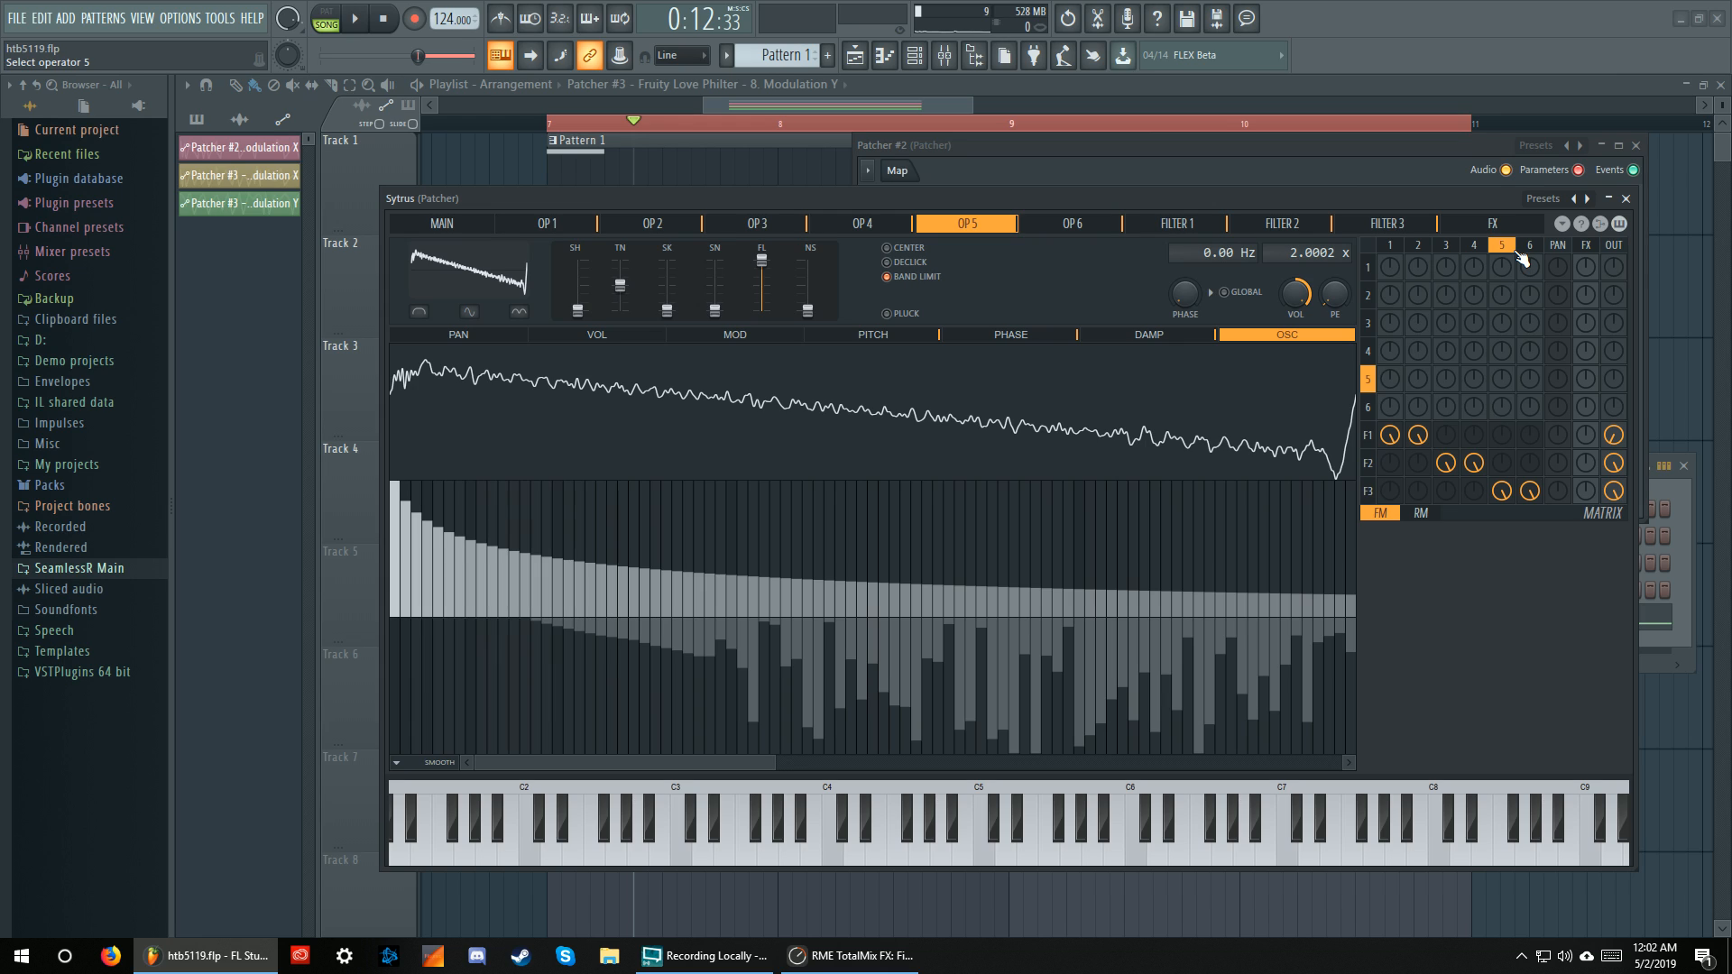
{"action": "key", "text": "space"}
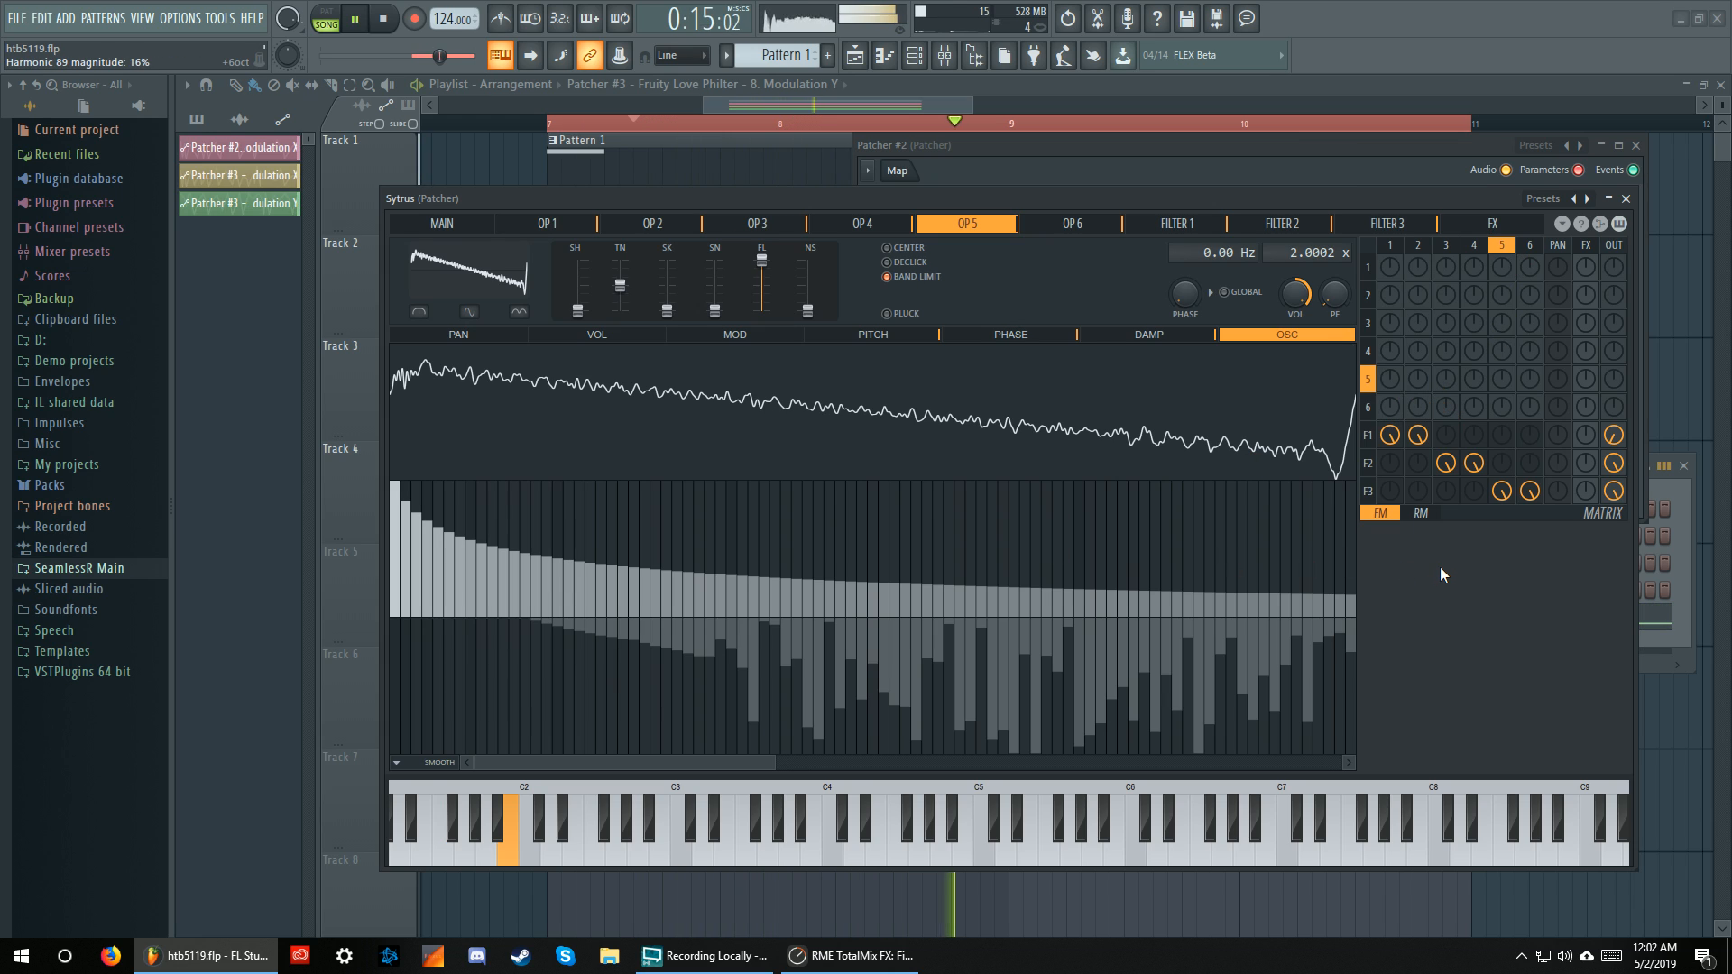
{"action": "key", "text": "space"}
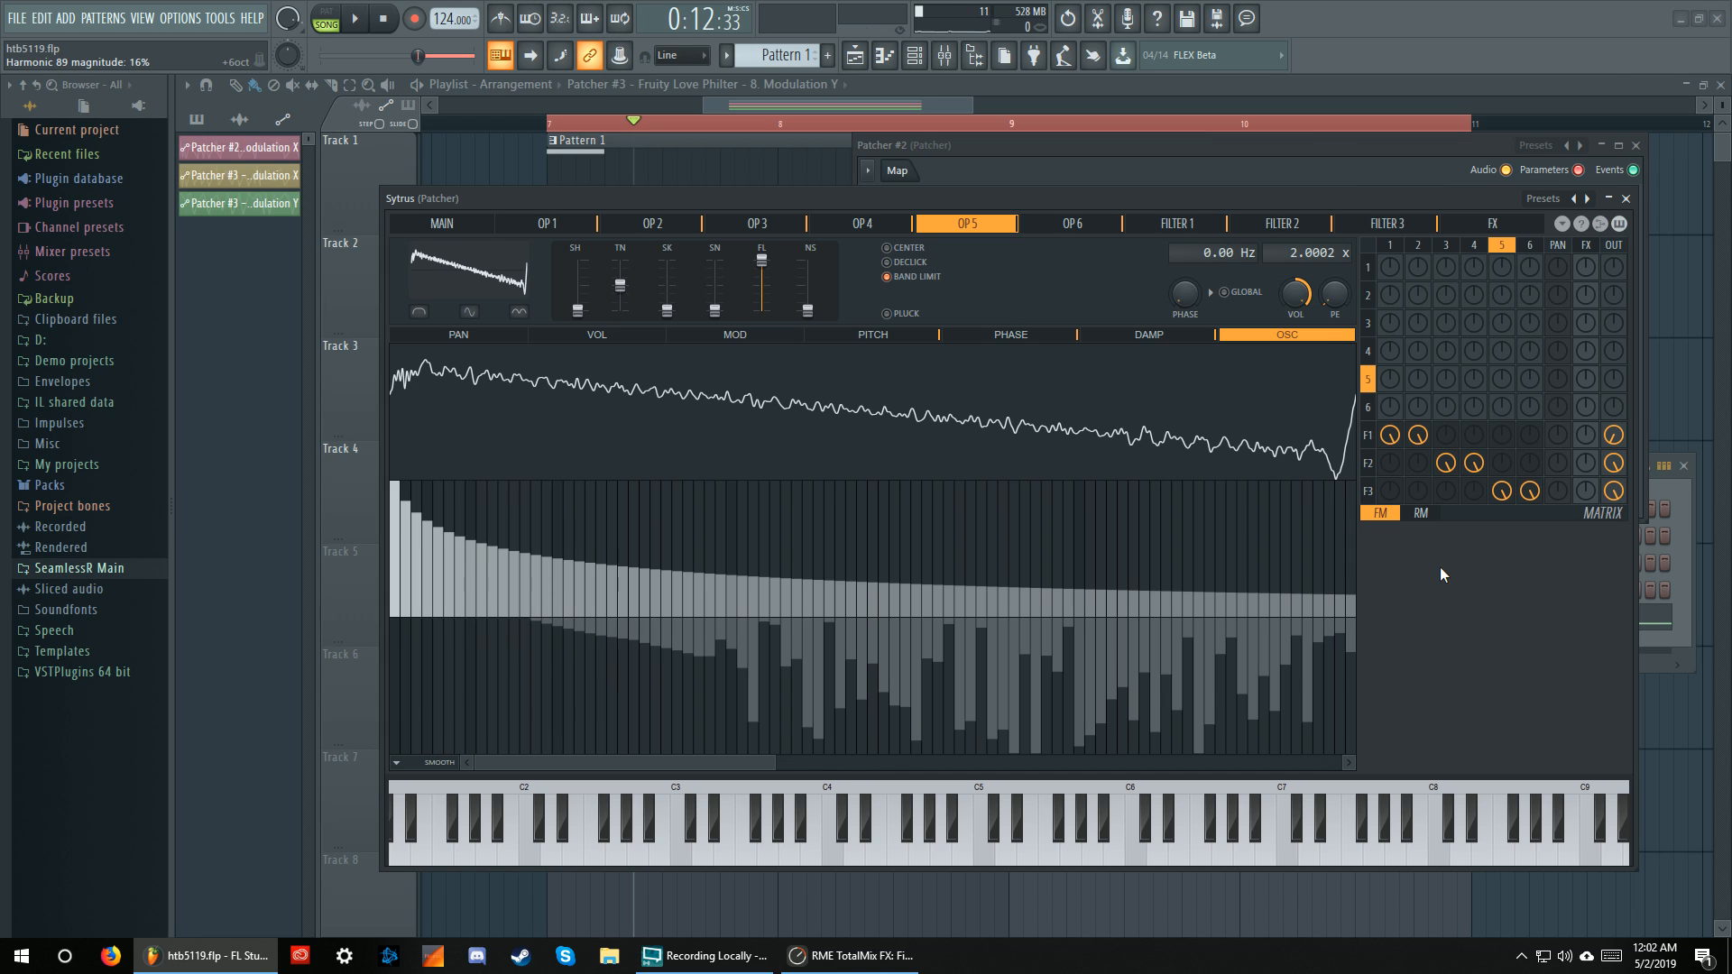
{"action": "left_click", "coordinate": [1390, 246]}
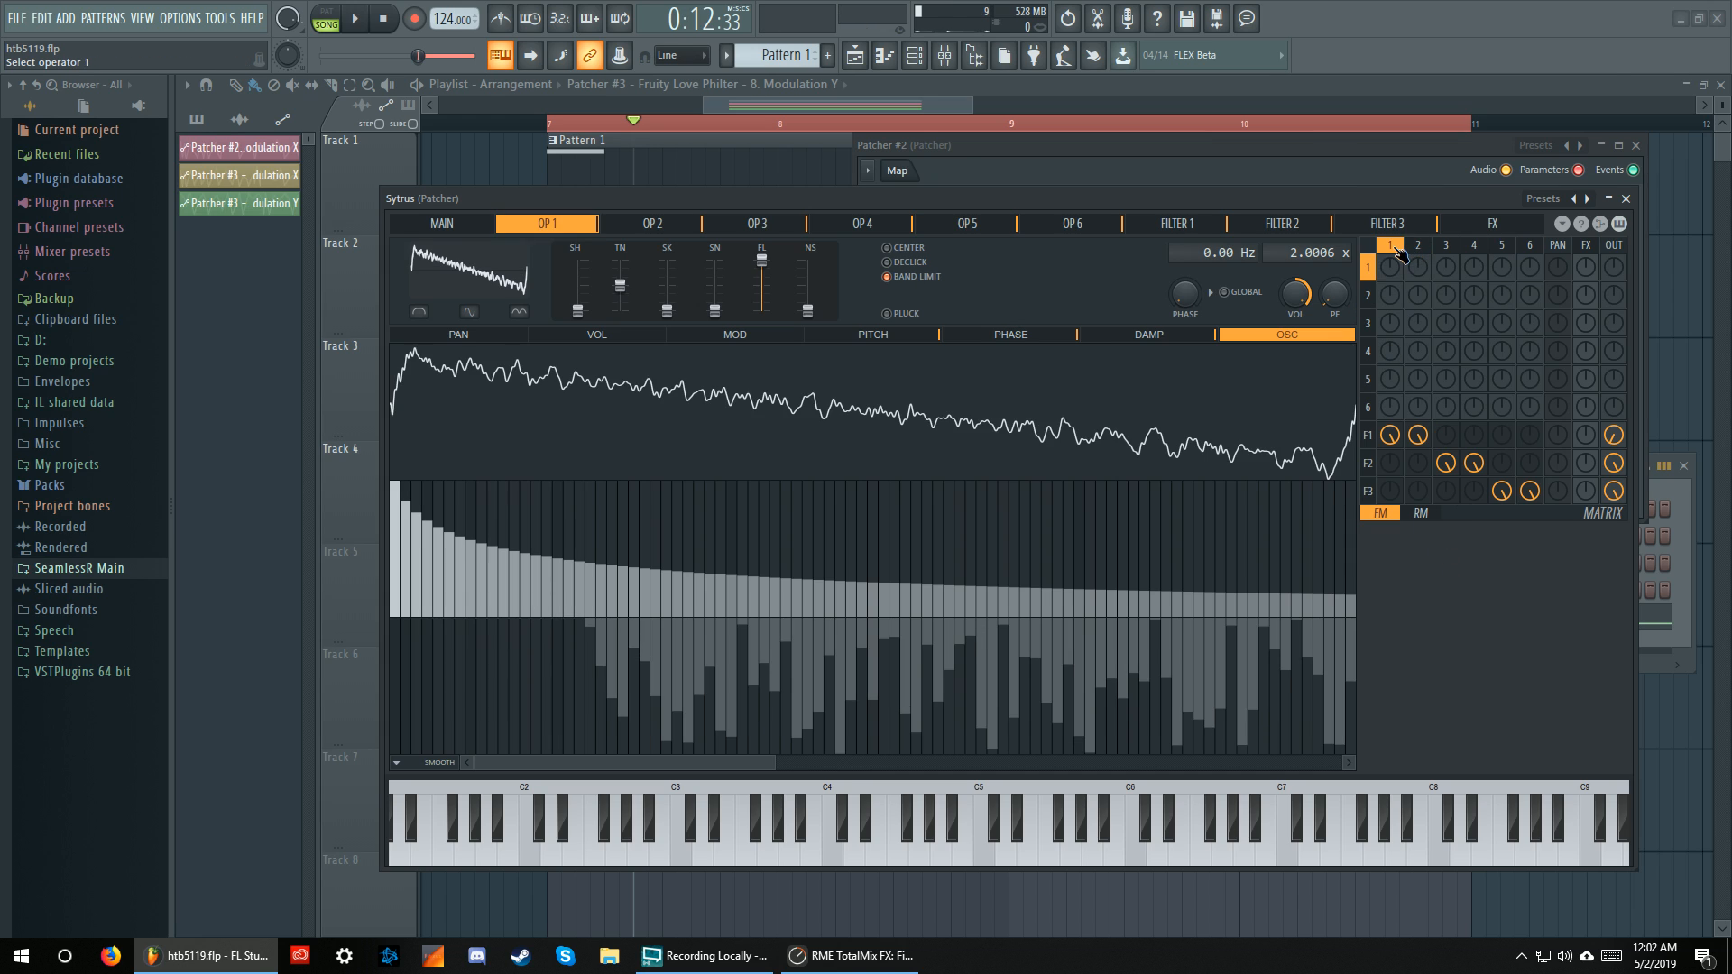
{"action": "left_click", "coordinate": [1530, 246]}
{"action": "left_click", "coordinate": [1394, 246]}
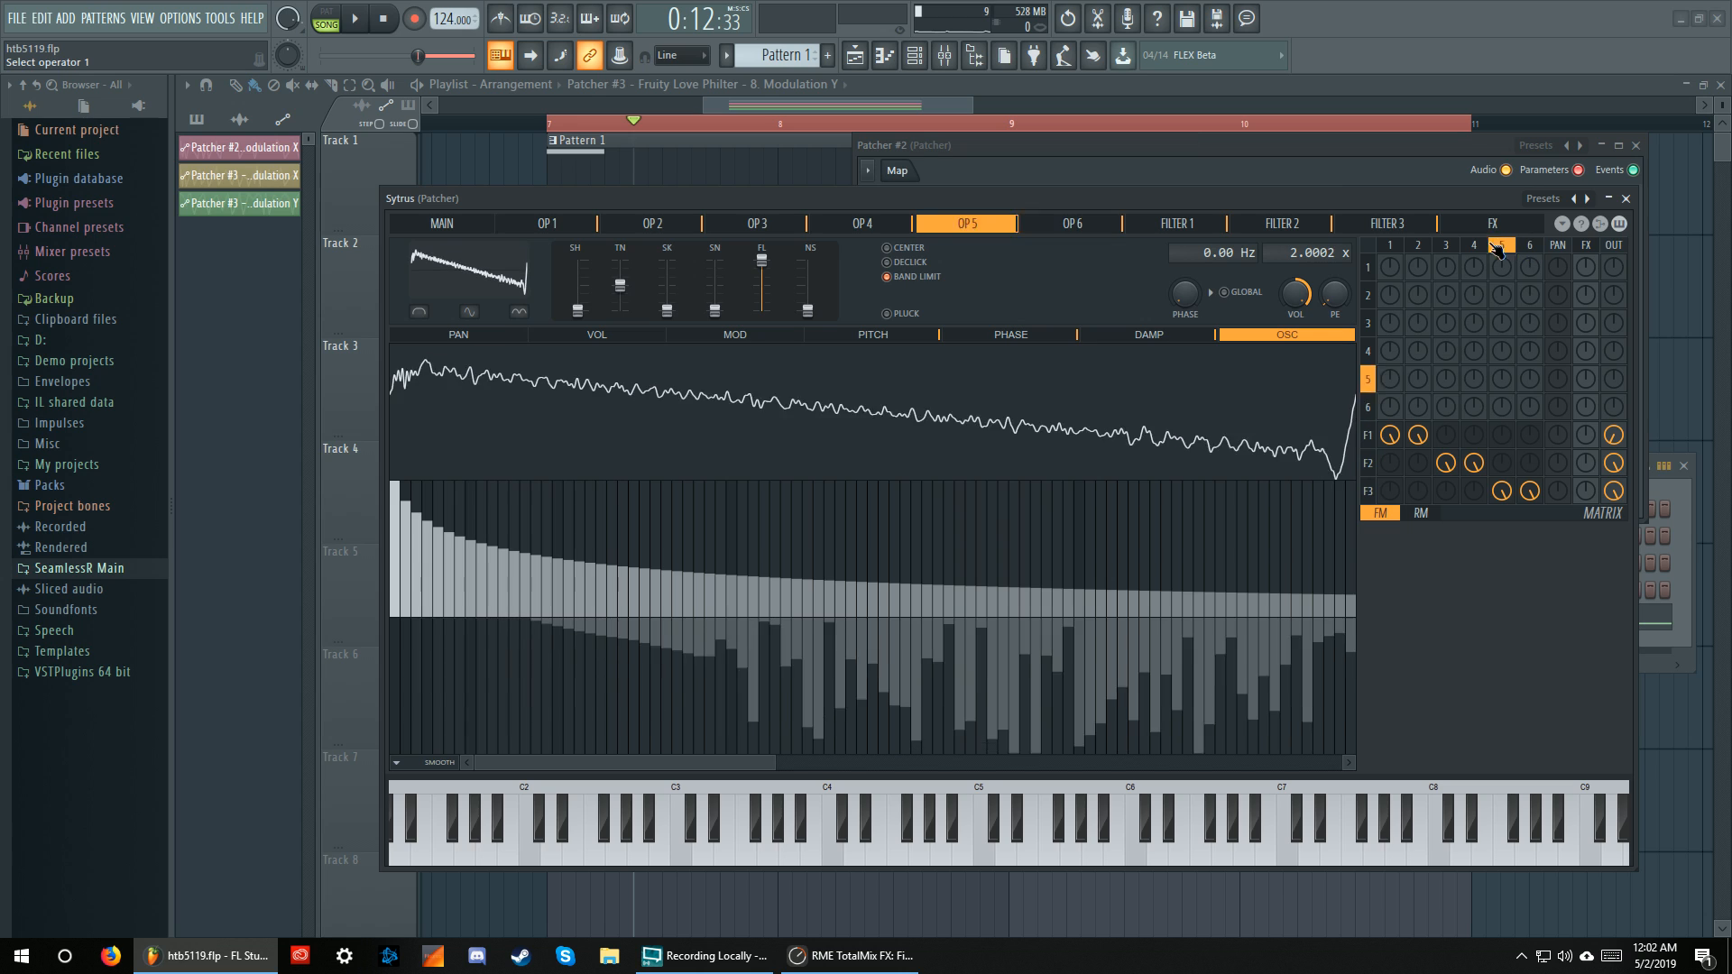
{"action": "left_click", "coordinate": [1418, 246]}
{"action": "left_click", "coordinate": [1446, 245]}
{"action": "left_click", "coordinate": [1473, 246]}
{"action": "left_click", "coordinate": [1502, 245]}
{"action": "left_click", "coordinate": [1529, 246]}
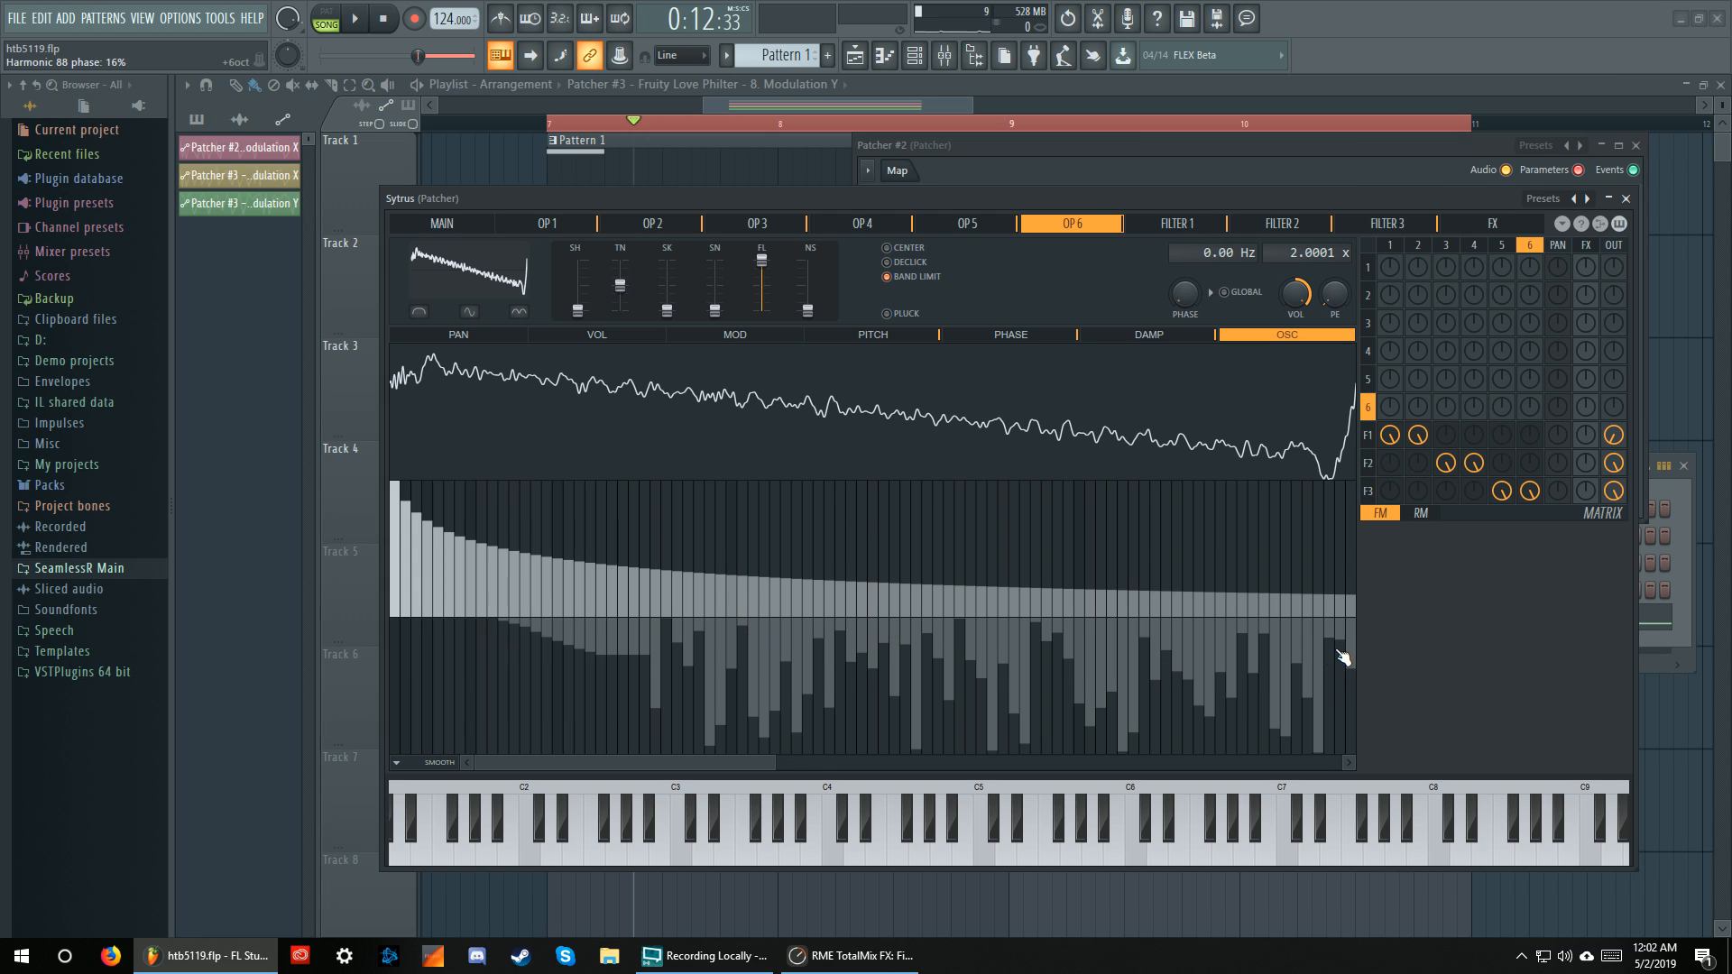
Show Sytrus's main settings and close its window to return to the Patcher map
{"action": "mouse_move", "coordinate": [741, 763]}
{"action": "left_mouse_down"}
{"action": "mouse_move", "coordinate": [1307, 779]}
{"action": "mouse_move", "coordinate": [717, 776]}
{"action": "left_mouse_up"}
{"action": "left_click", "coordinate": [364, 24]}
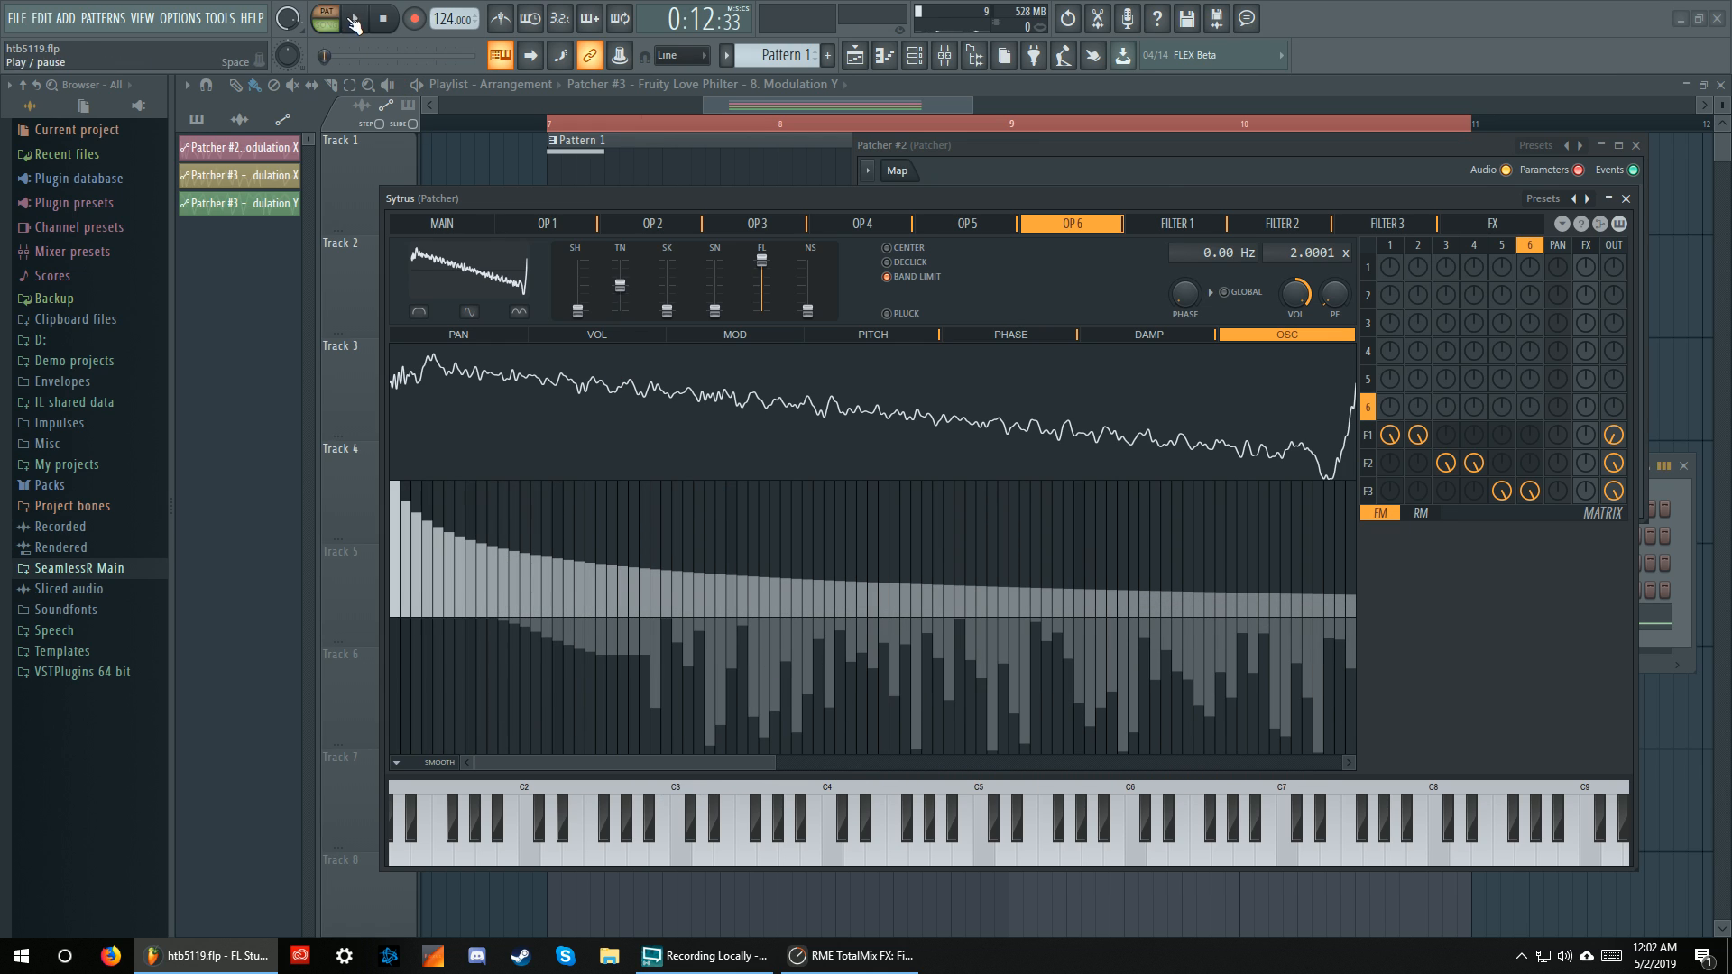
{"action": "left_click", "coordinate": [361, 24]}
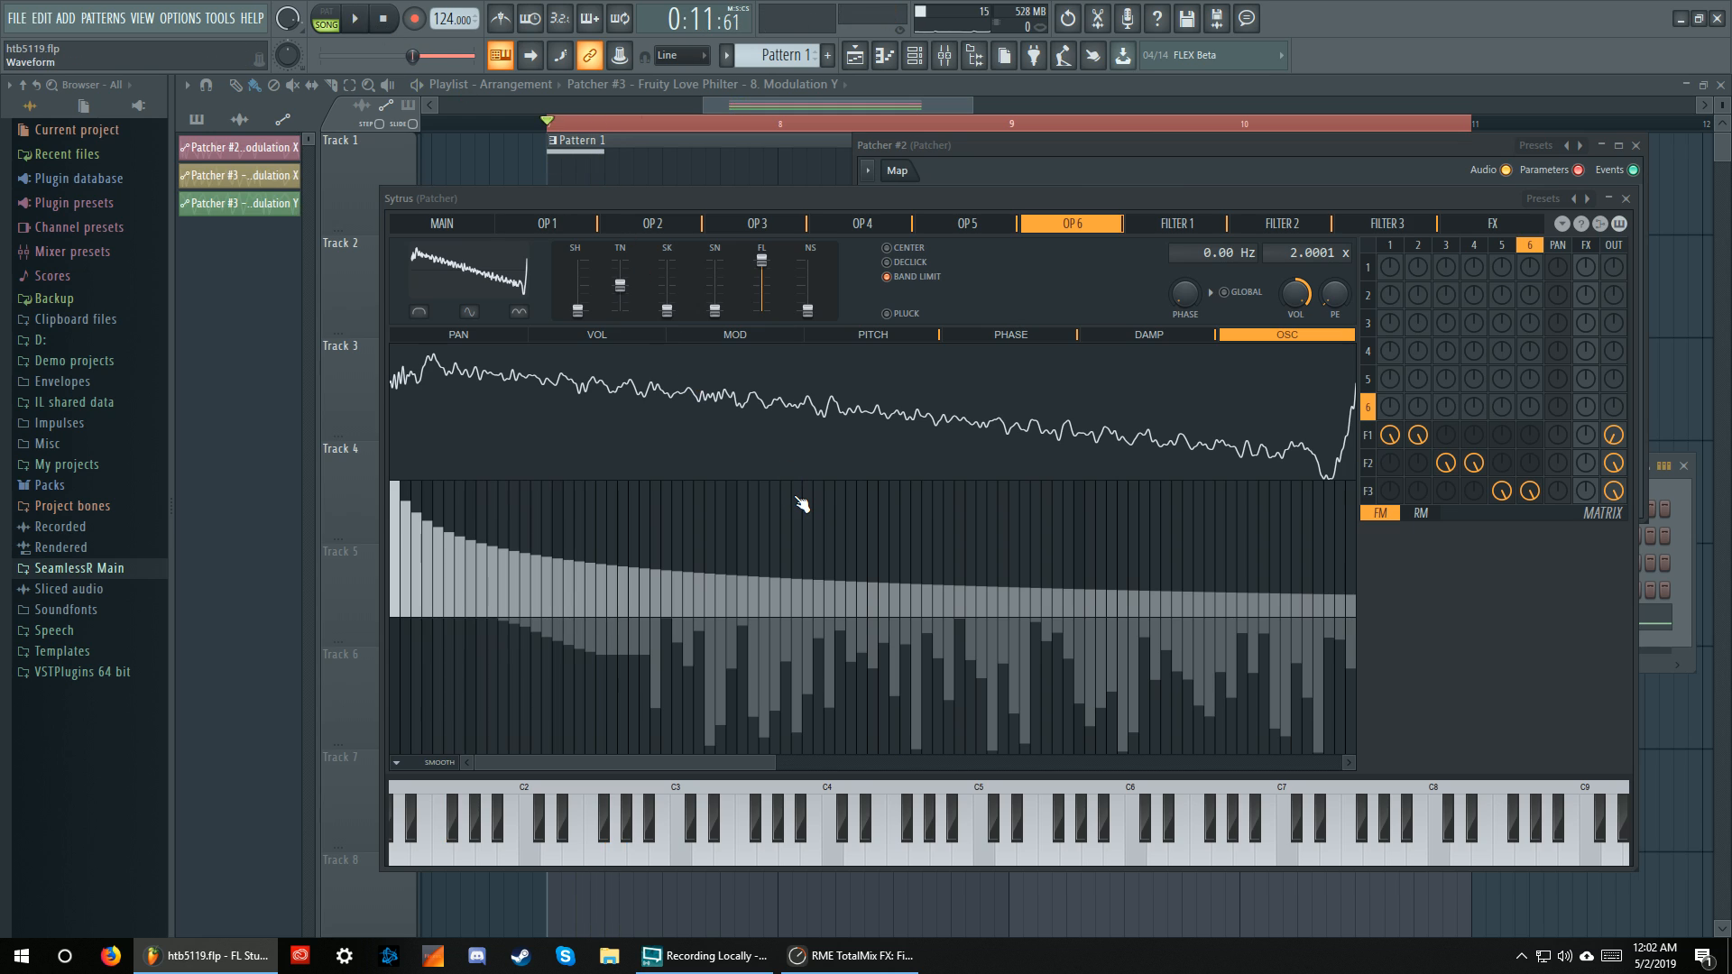
{"action": "left_click", "coordinate": [487, 230]}
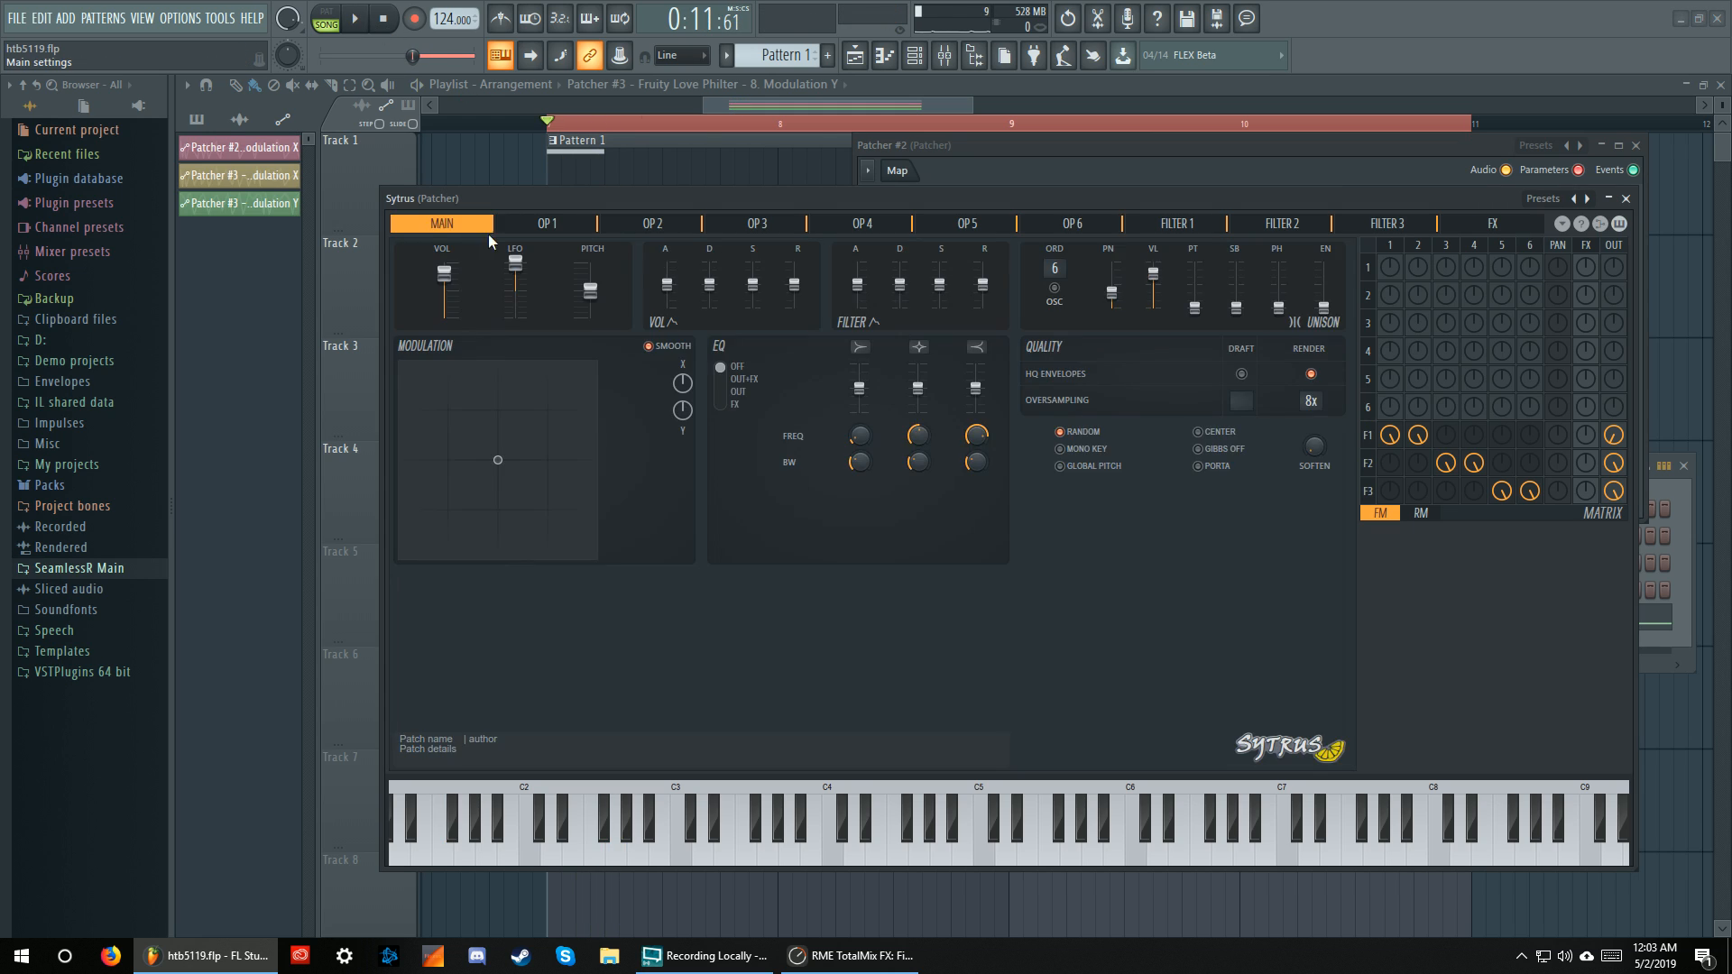
{"action": "left_click", "coordinate": [1626, 199]}
Disconnect the upper Sytrus's direct link and the lower WaveShaper from the output, reposition the upper WaveShaper beside its Sytrus, and play its chain
{"action": "left_click_drag", "start_coordinate": [1076, 657], "coordinate": [1075, 652]}
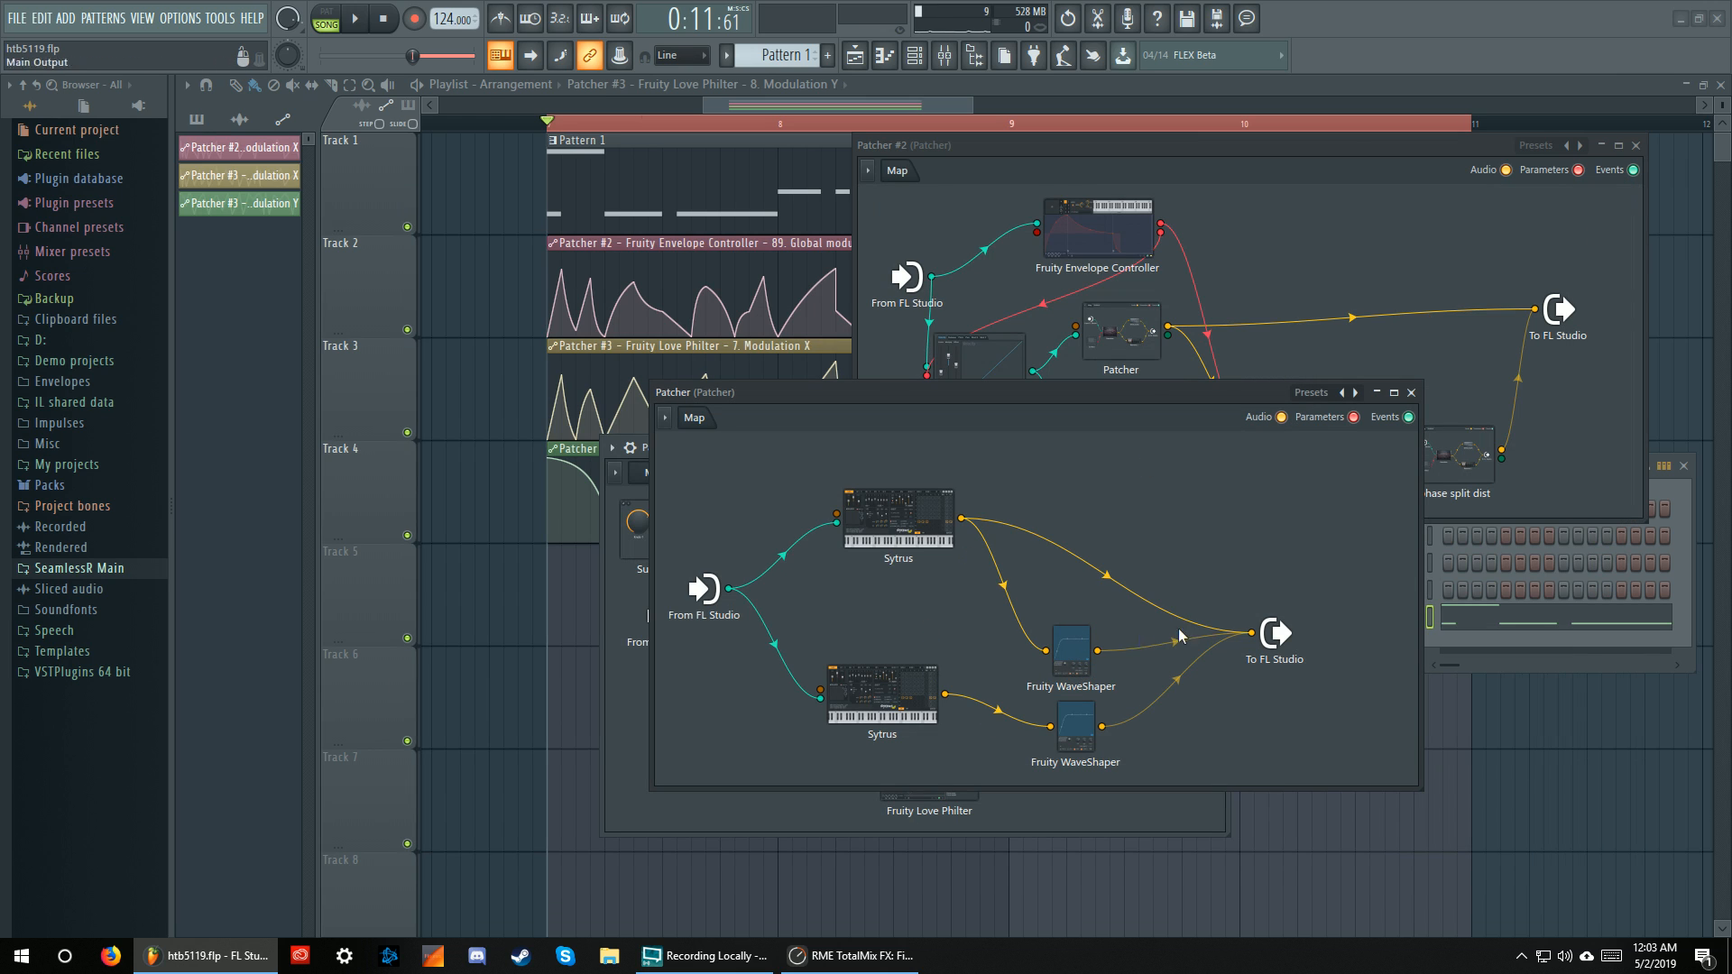
{"action": "left_click_drag", "start_coordinate": [1251, 634], "coordinate": [1239, 552]}
{"action": "left_click_drag", "start_coordinate": [1251, 633], "coordinate": [1220, 534]}
{"action": "key", "text": "space"}
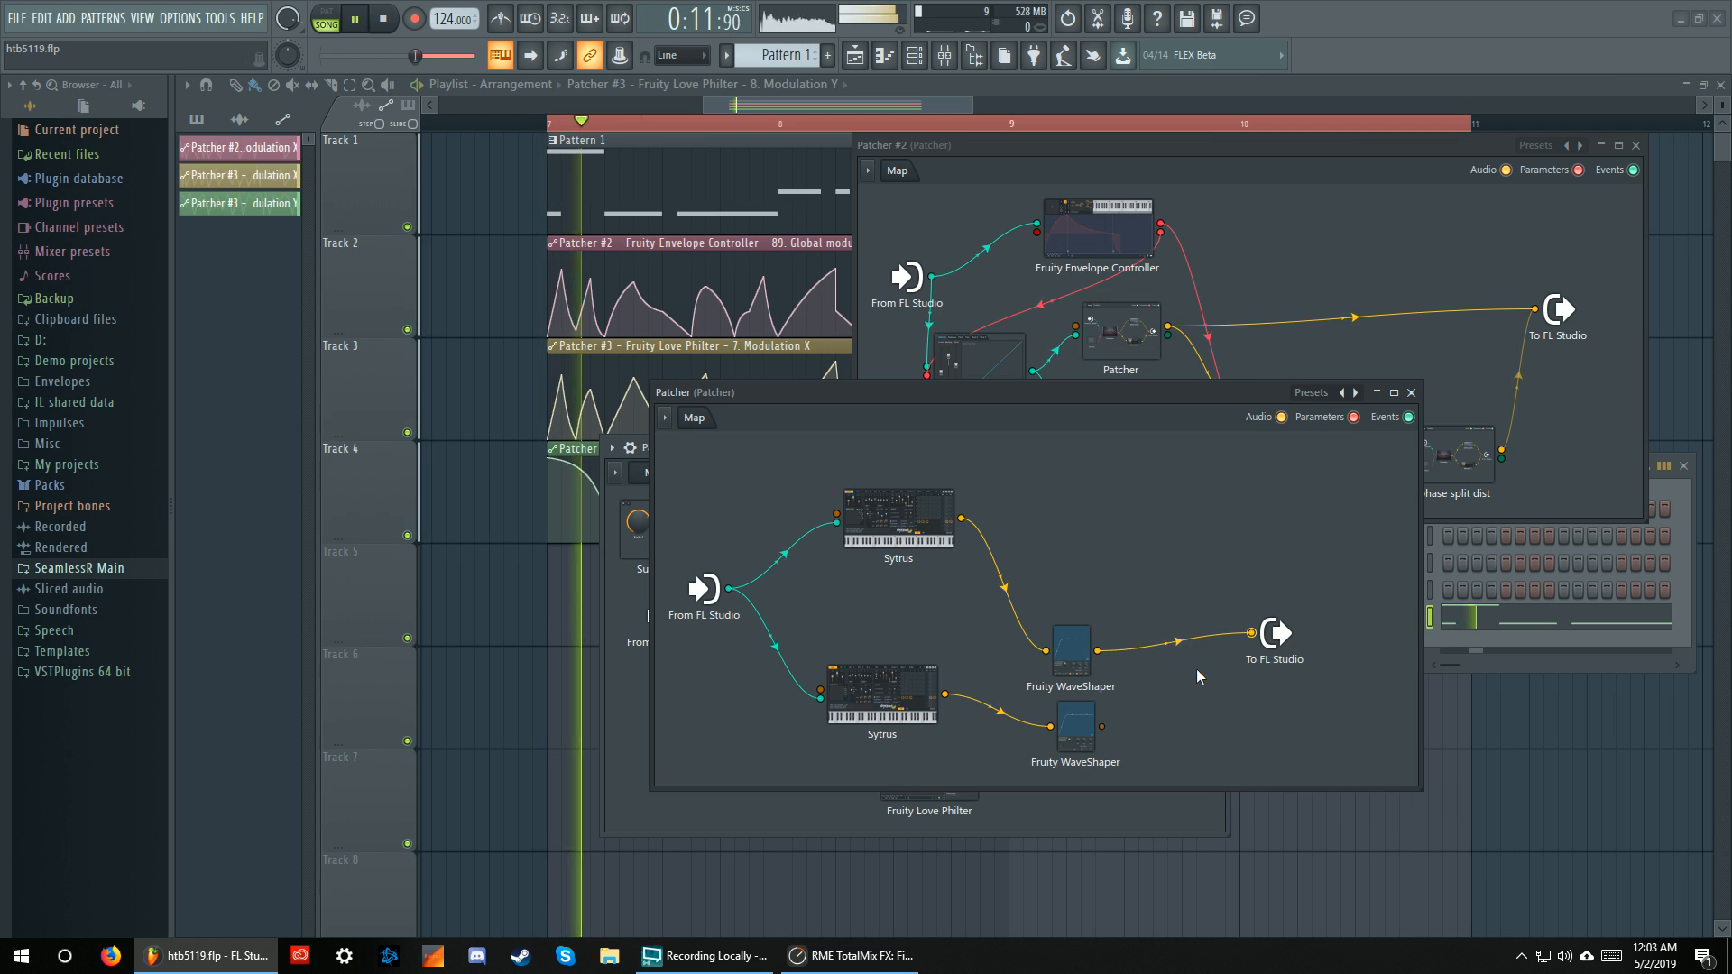
{"action": "left_click_drag", "start_coordinate": [1079, 652], "coordinate": [1139, 570]}
{"action": "key", "text": "space"}
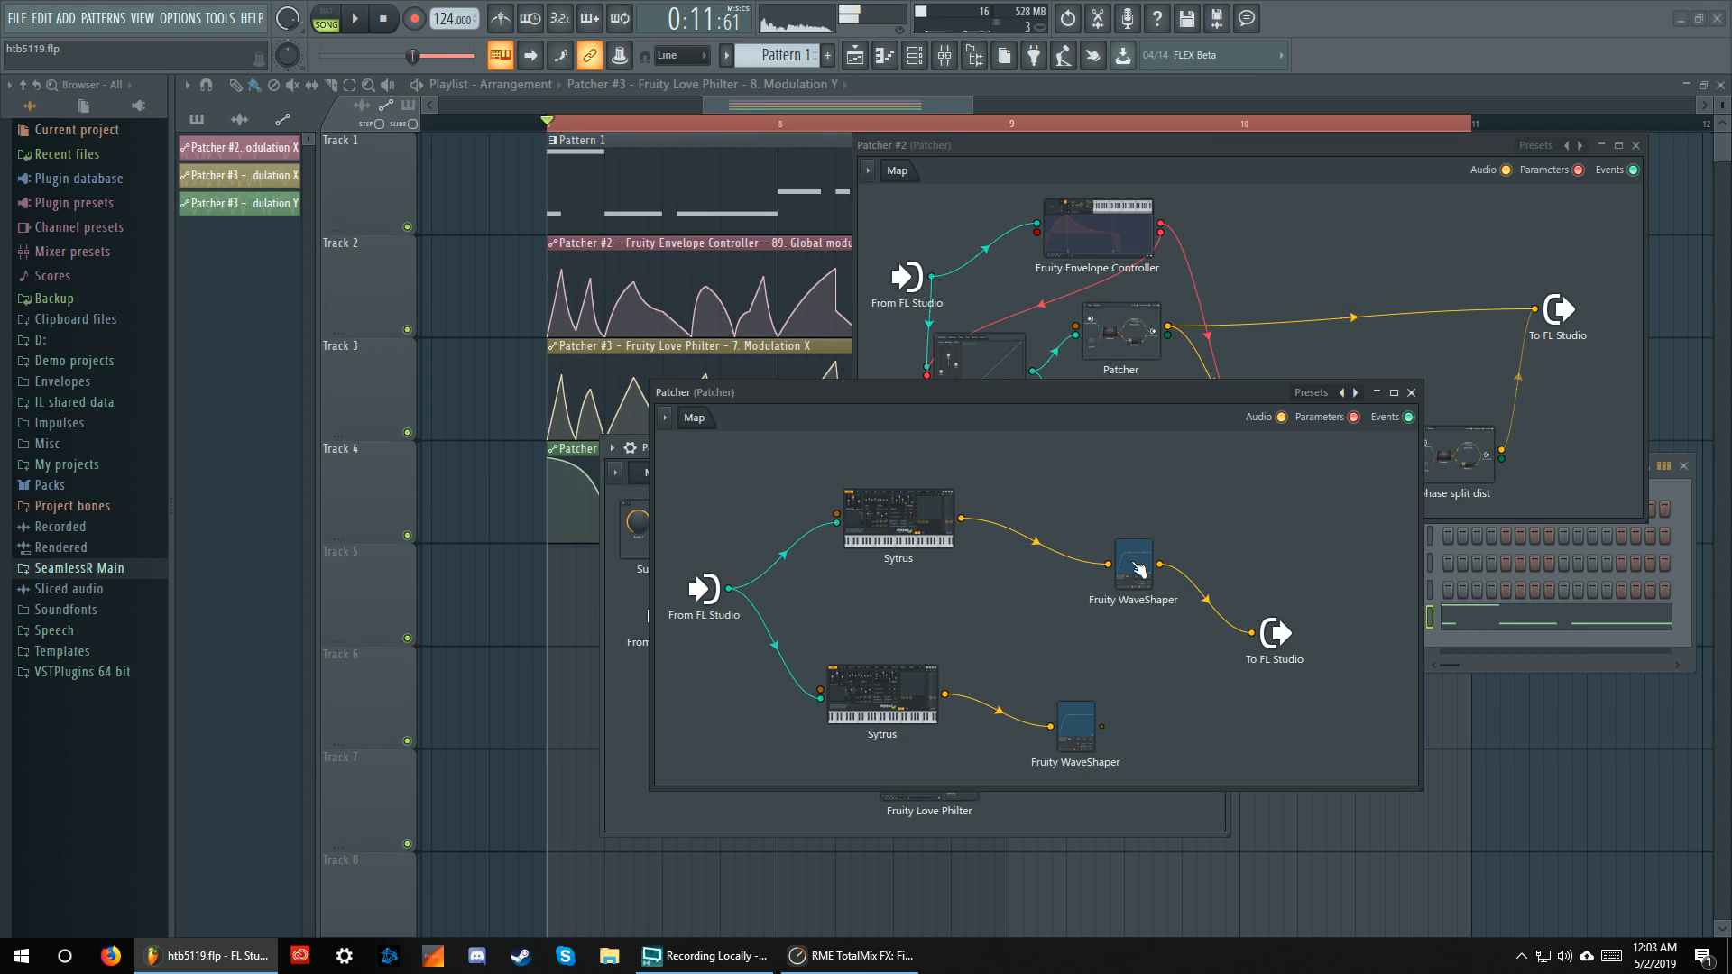
Open operator 1 of the upper Sytrus, try a raised TN value, restore its original position, and play the sound
{"action": "left_click", "coordinate": [906, 534]}
{"action": "left_click", "coordinate": [1367, 434]}
{"action": "left_click", "coordinate": [1368, 268]}
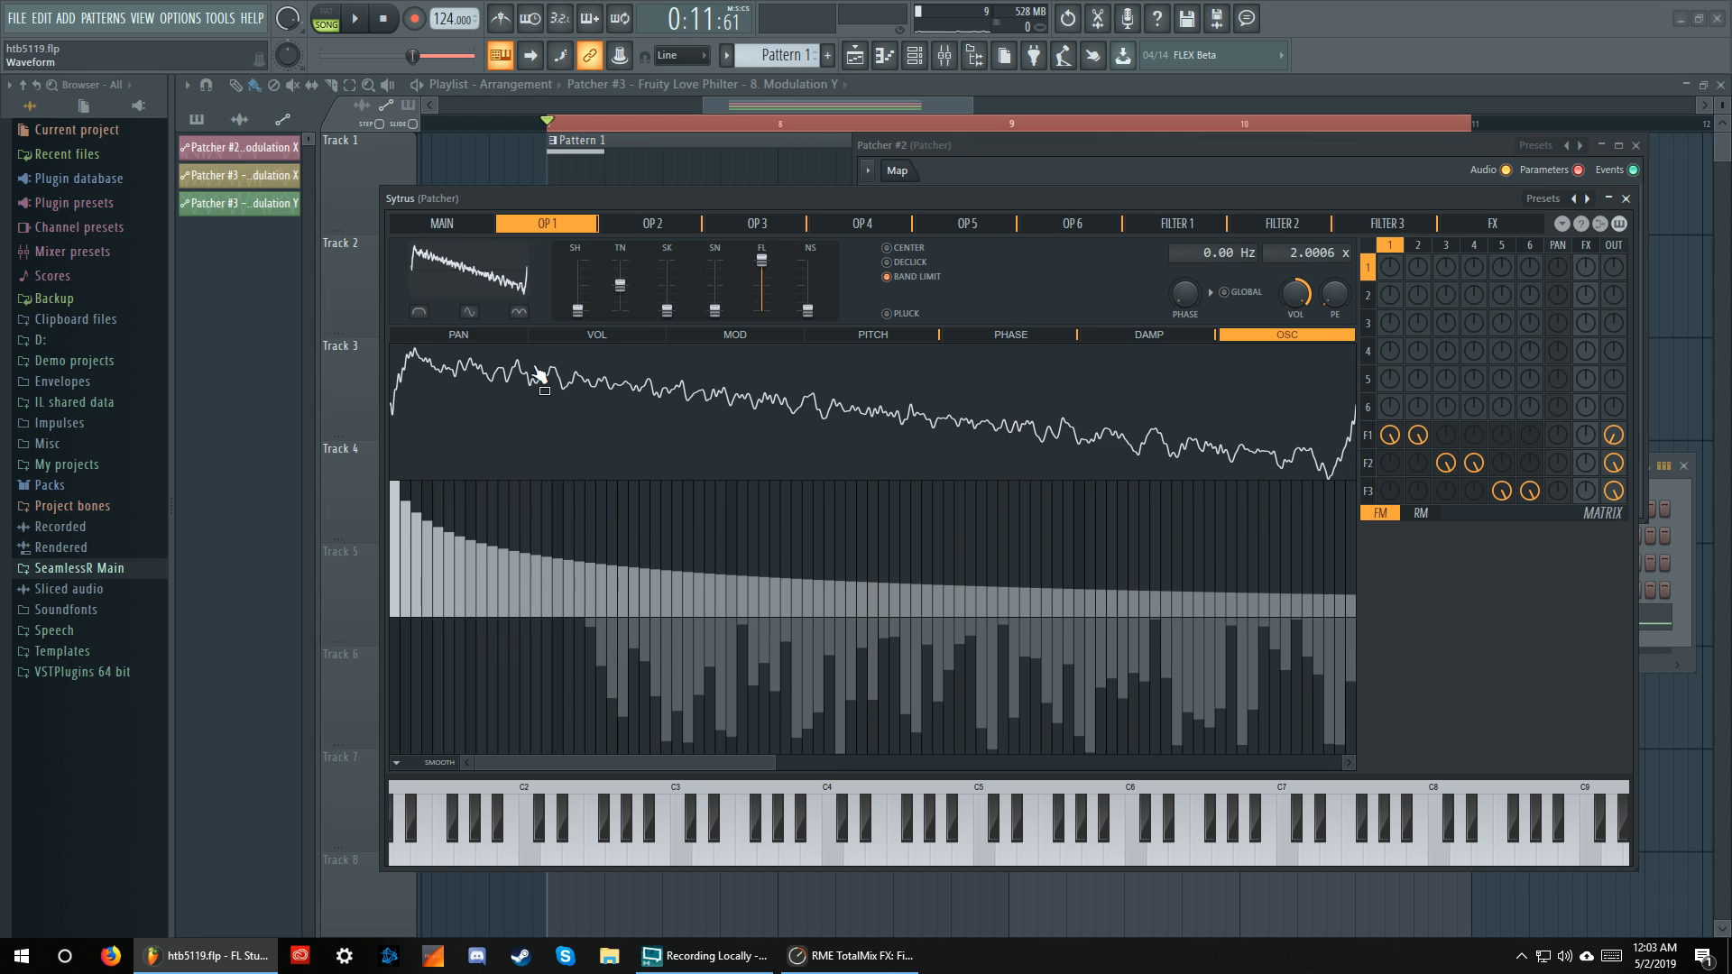
{"action": "left_click_drag", "start_coordinate": [620, 285], "coordinate": [627, 275]}
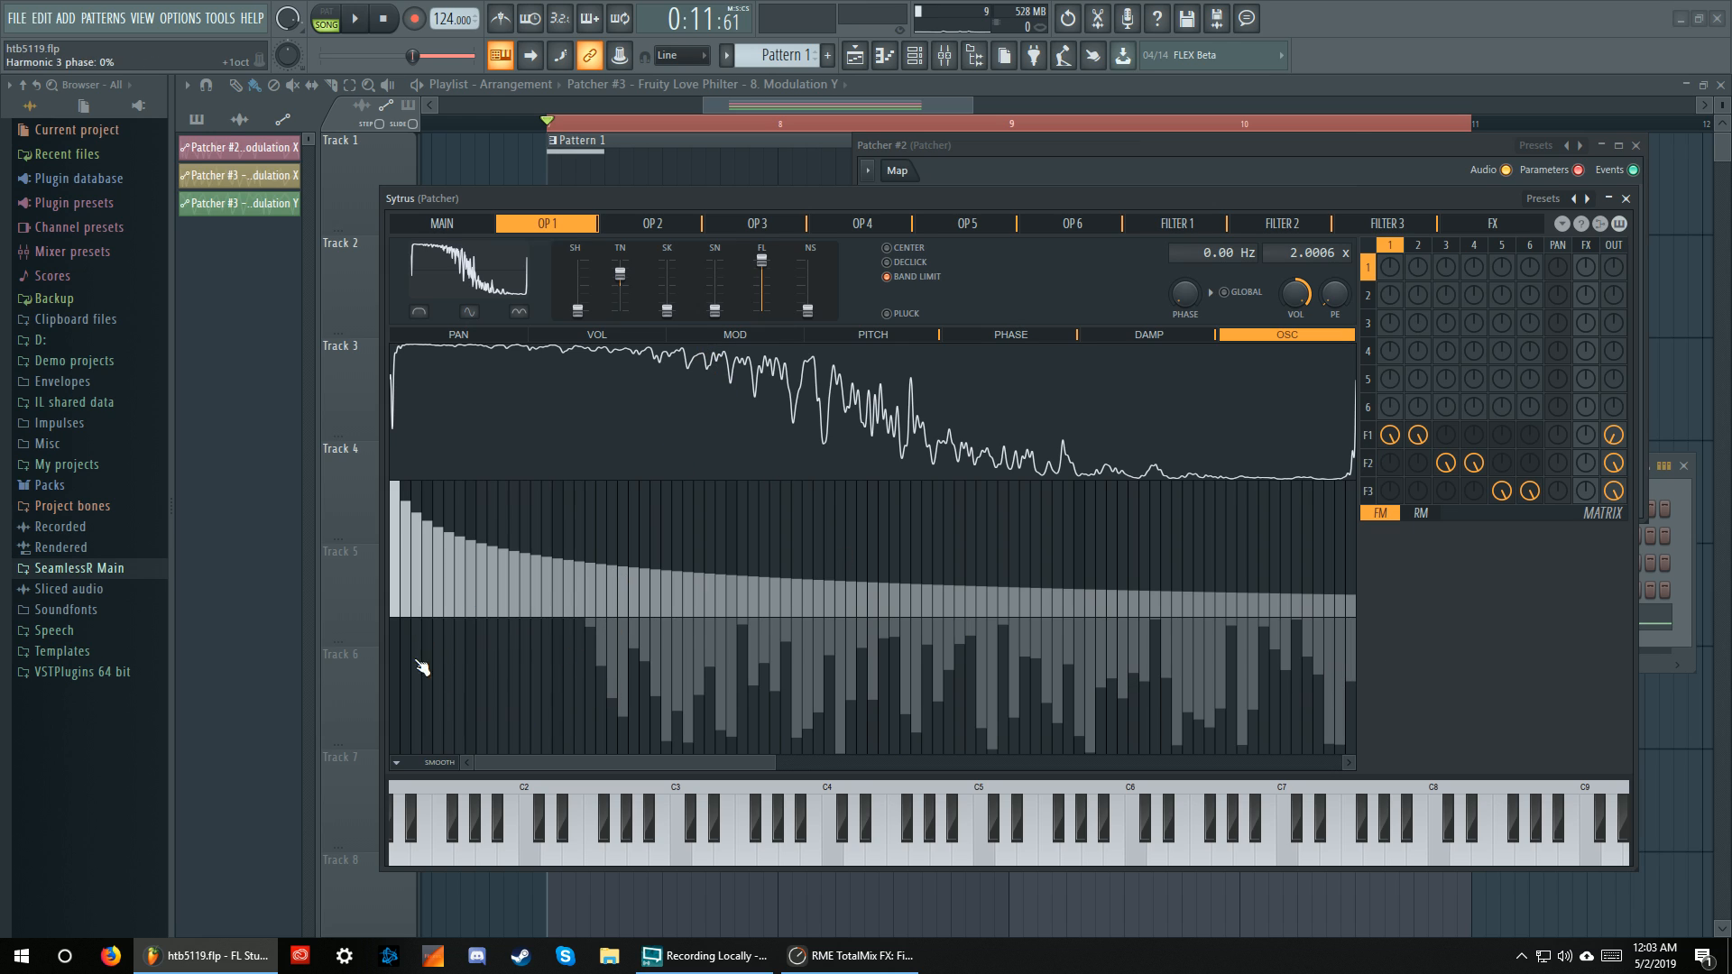
{"action": "left_click_drag", "start_coordinate": [620, 273], "coordinate": [621, 285]}
{"action": "key", "text": "space"}
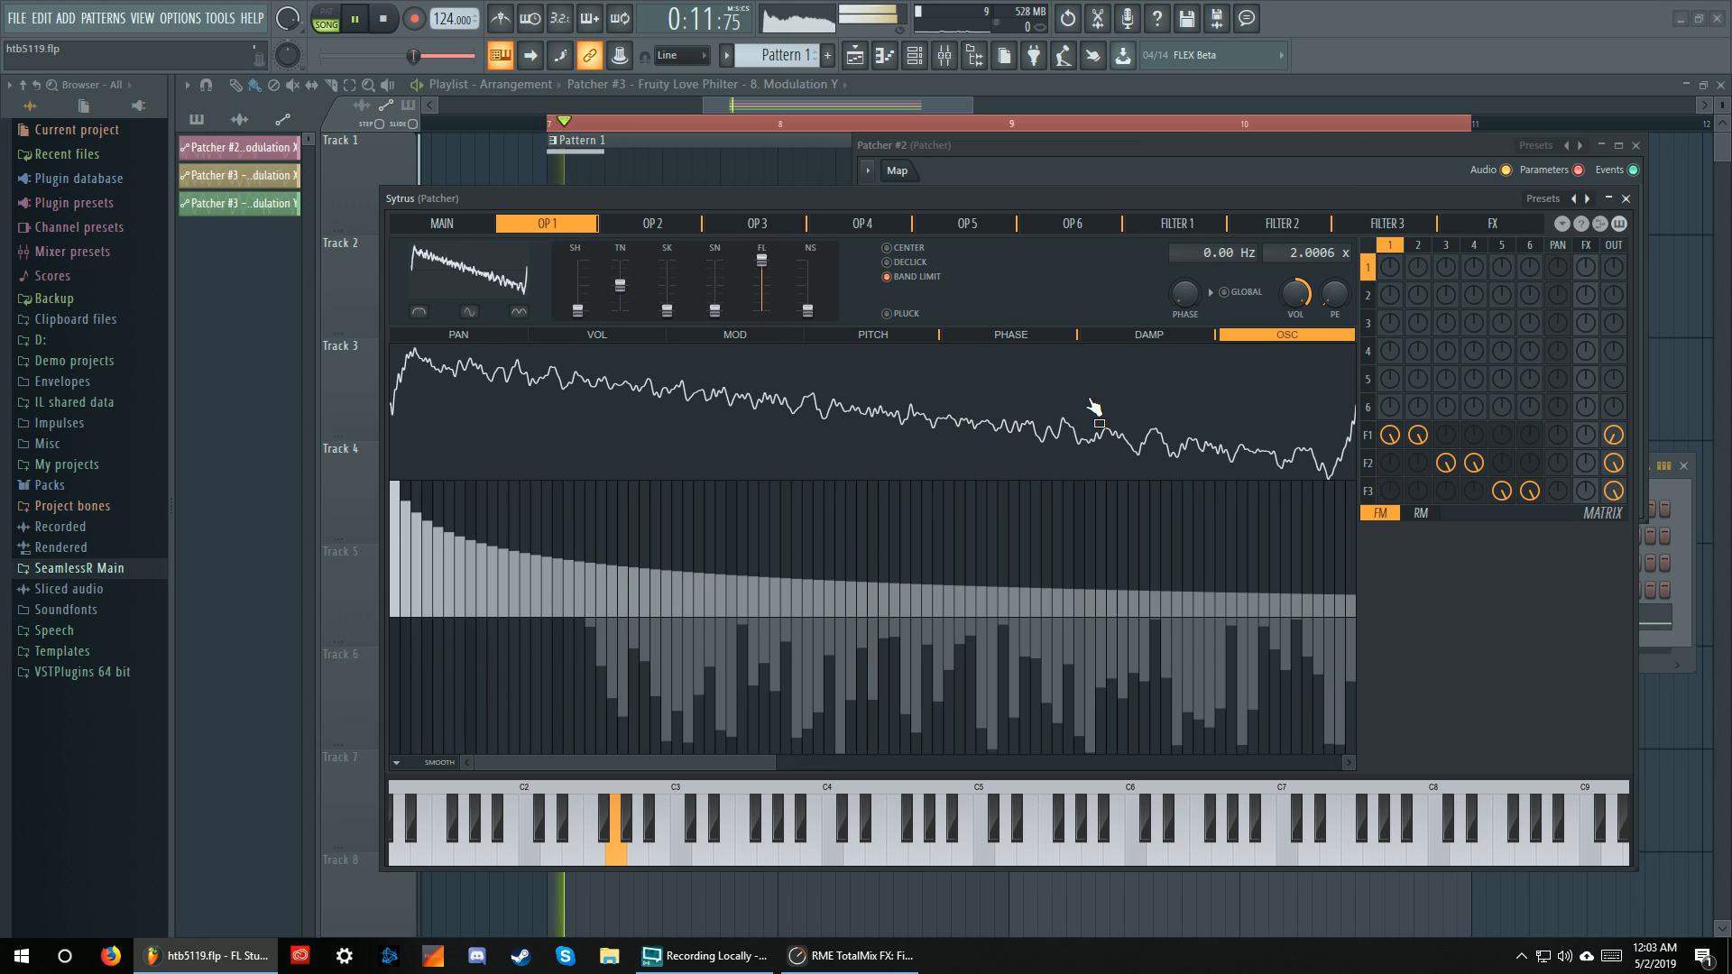
{"action": "key", "text": "space"}
Reconnect the lower Fruity WaveShaper to the Patcher output and play both chains together
{"action": "left_click", "coordinate": [1626, 199]}
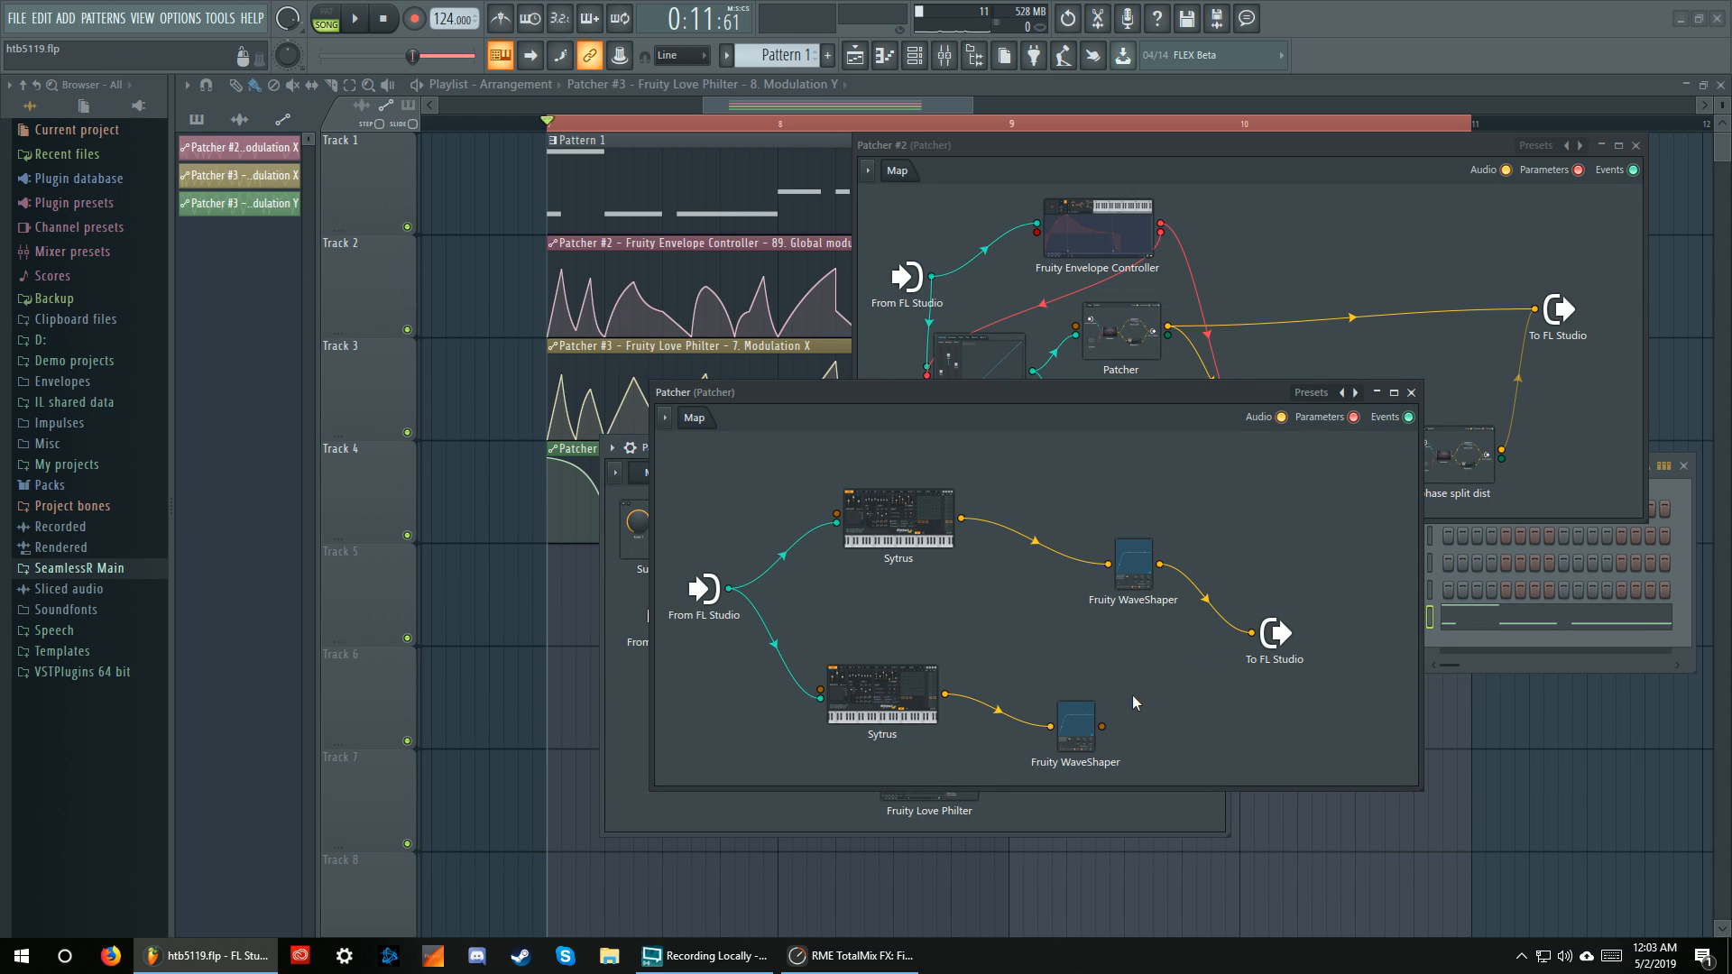
{"action": "left_click_drag", "start_coordinate": [1127, 727], "coordinate": [1250, 634]}
{"action": "key", "text": "space"}
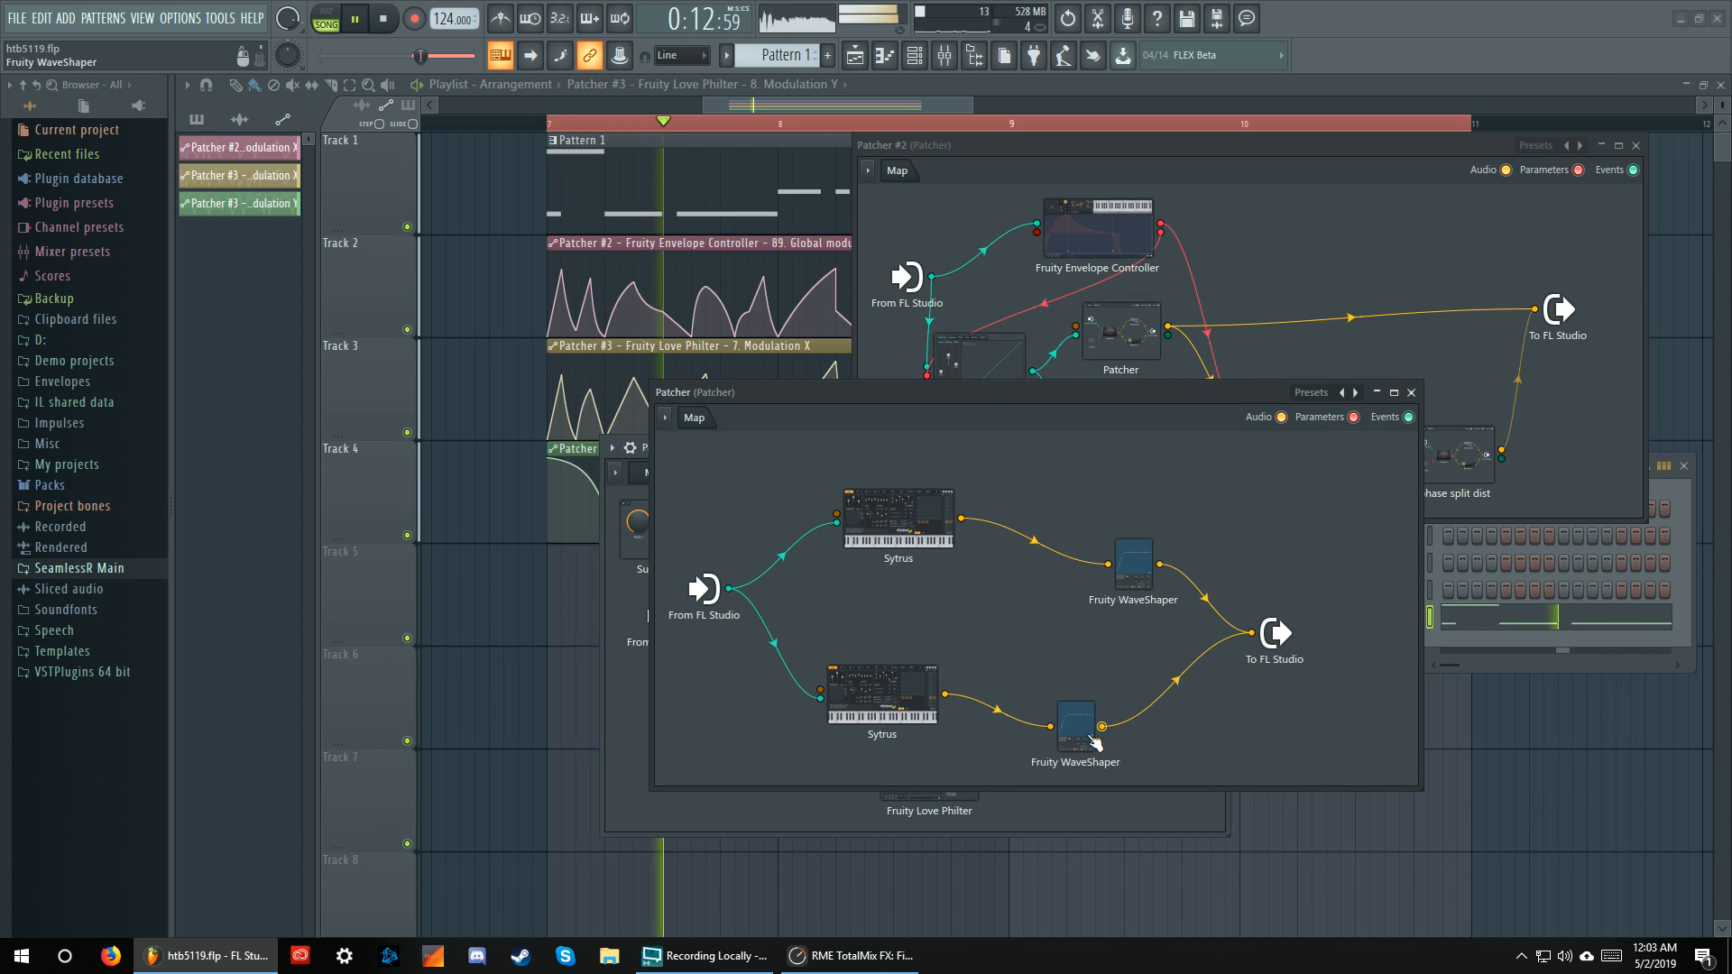
Move the lower Fruity WaveShaper beneath the upper one, stop playback, and look through operators 1 to 4 of the lower Sytrus
{"action": "left_click_drag", "start_coordinate": [1089, 735], "coordinate": [1143, 671]}
{"action": "key", "text": "space"}
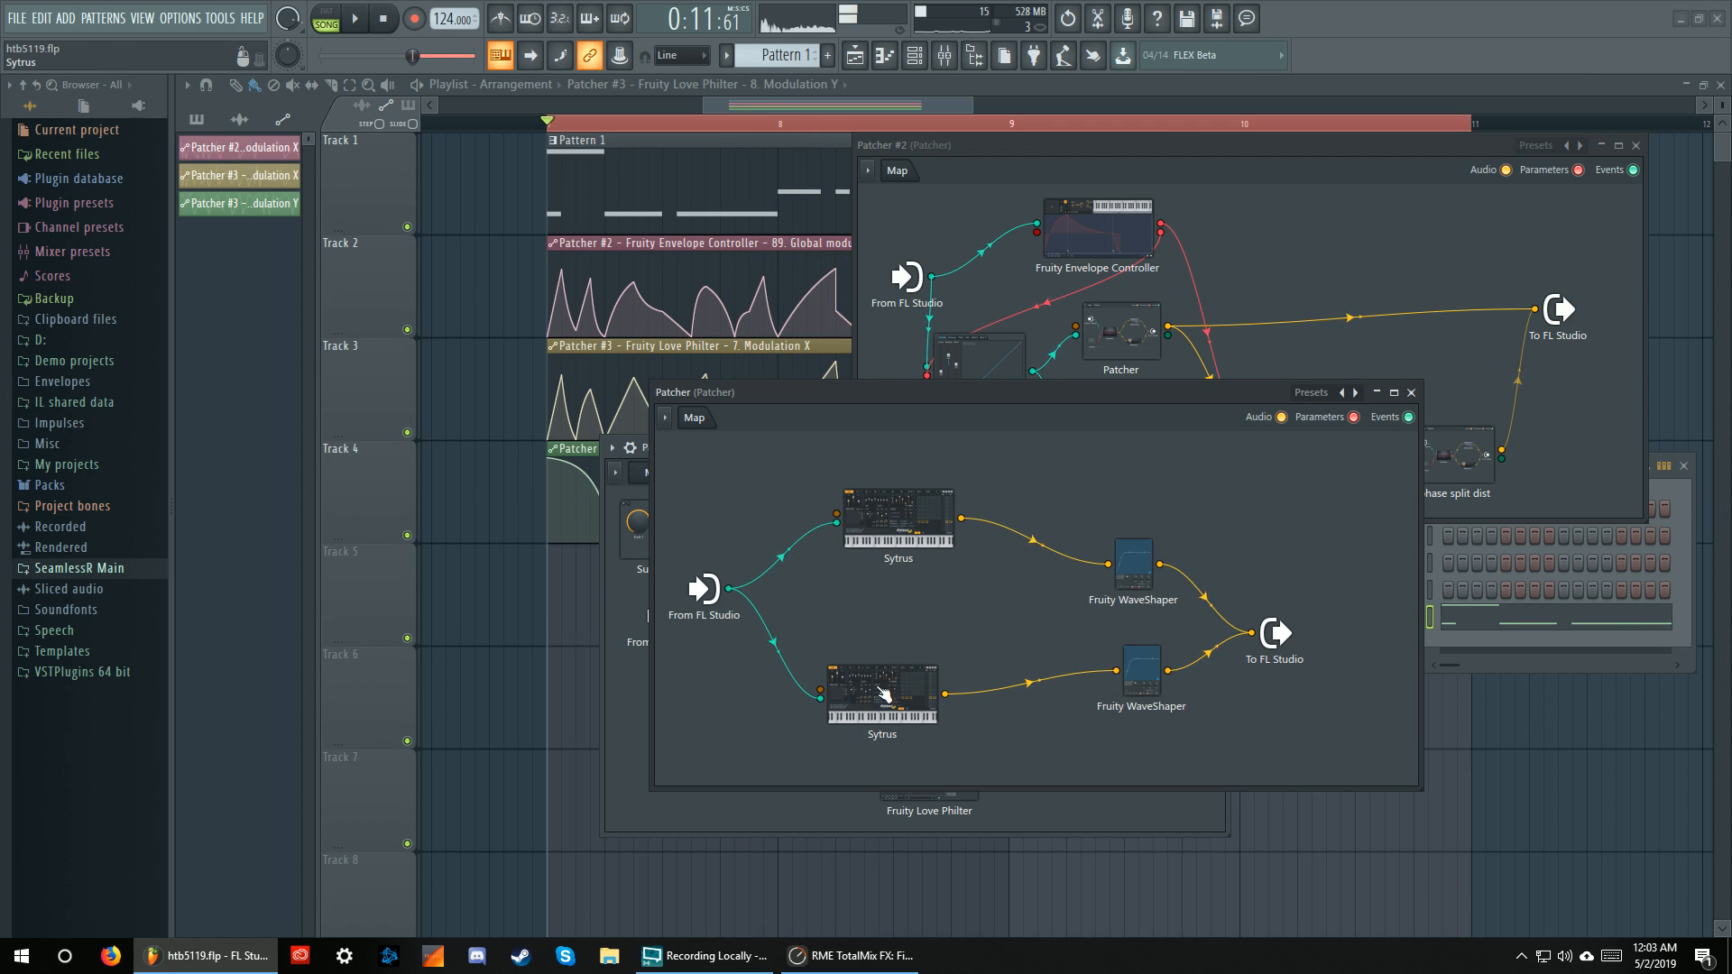
{"action": "double_click", "coordinate": [884, 698]}
{"action": "left_click", "coordinate": [1009, 329]}
{"action": "left_click", "coordinate": [1036, 330]}
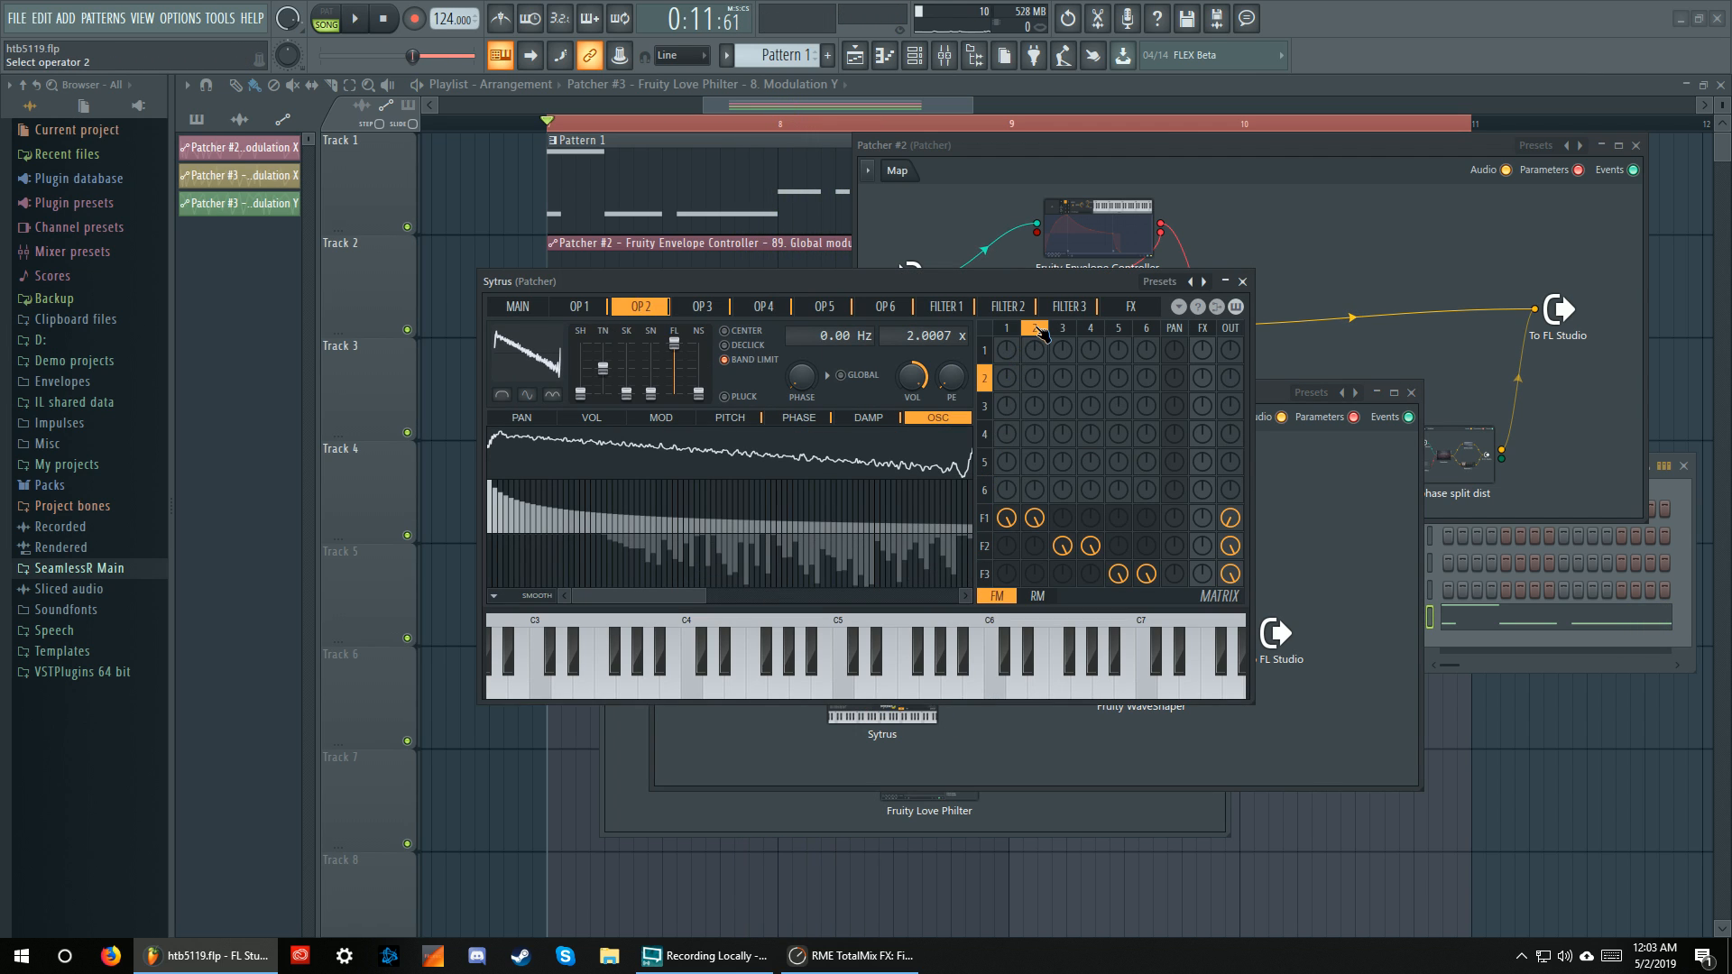
{"action": "left_click", "coordinate": [1064, 330]}
{"action": "left_click", "coordinate": [1092, 330]}
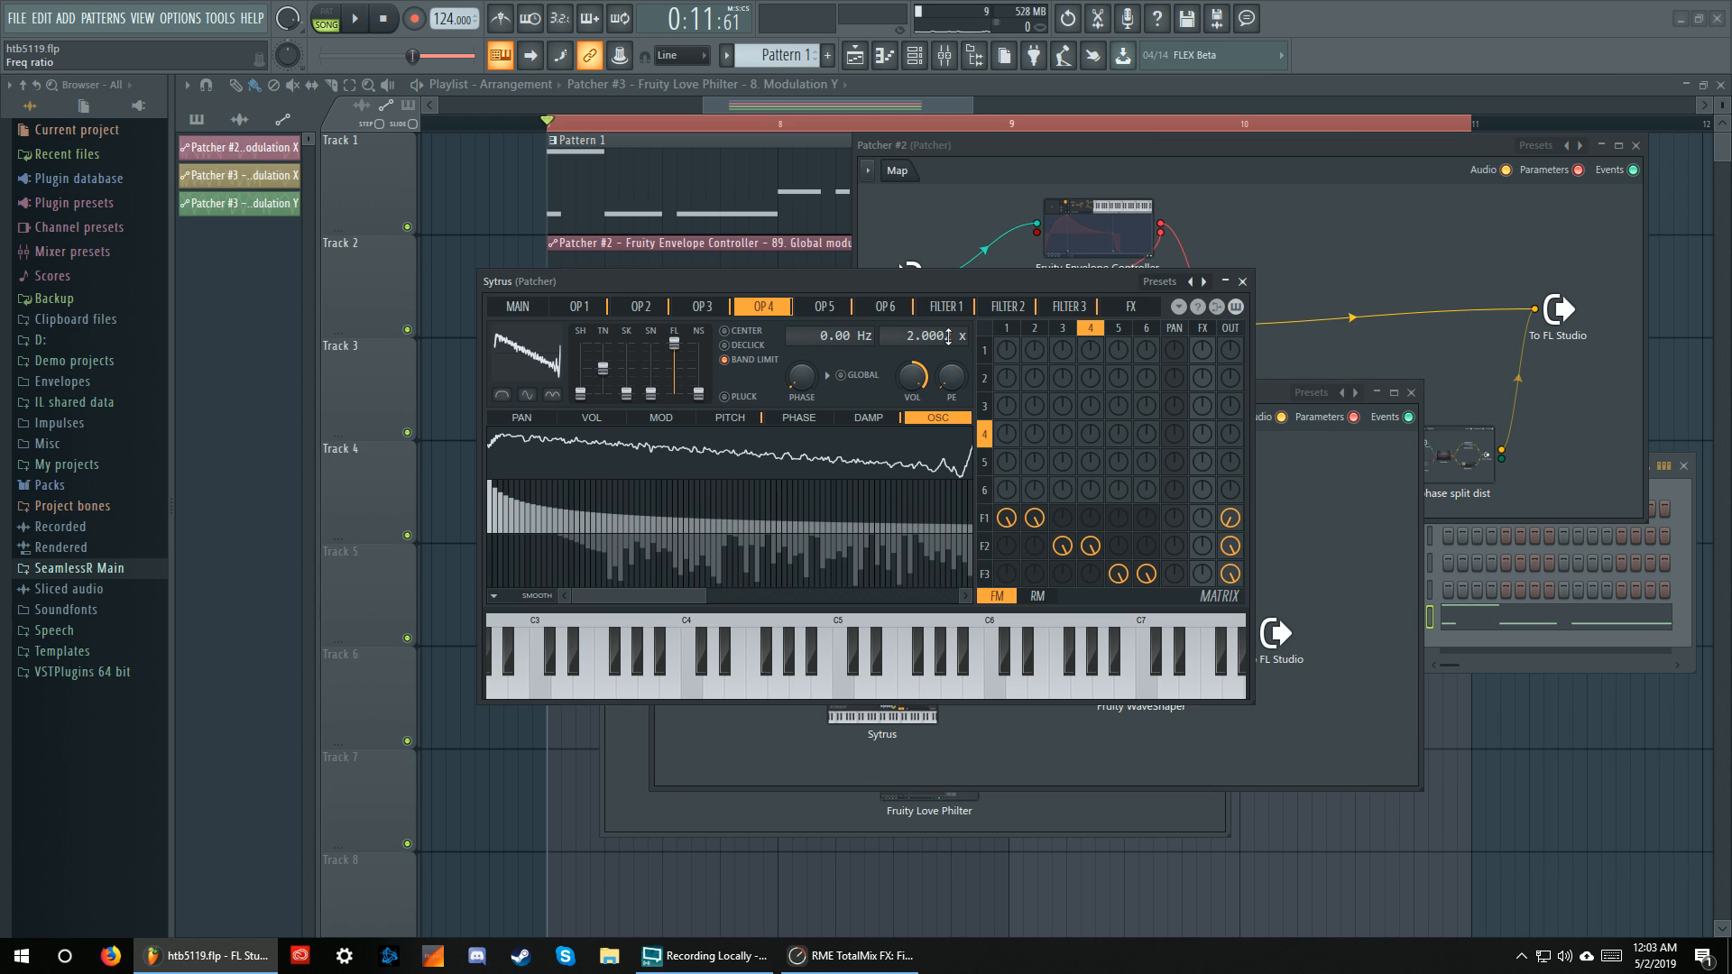
{"action": "left_click", "coordinate": [1243, 282]}
Inspect the frequency ratios and harmonics of the upper Sytrus's operators for comparison and close its window
{"action": "double_click", "coordinate": [922, 529]}
{"action": "left_click", "coordinate": [1474, 244]}
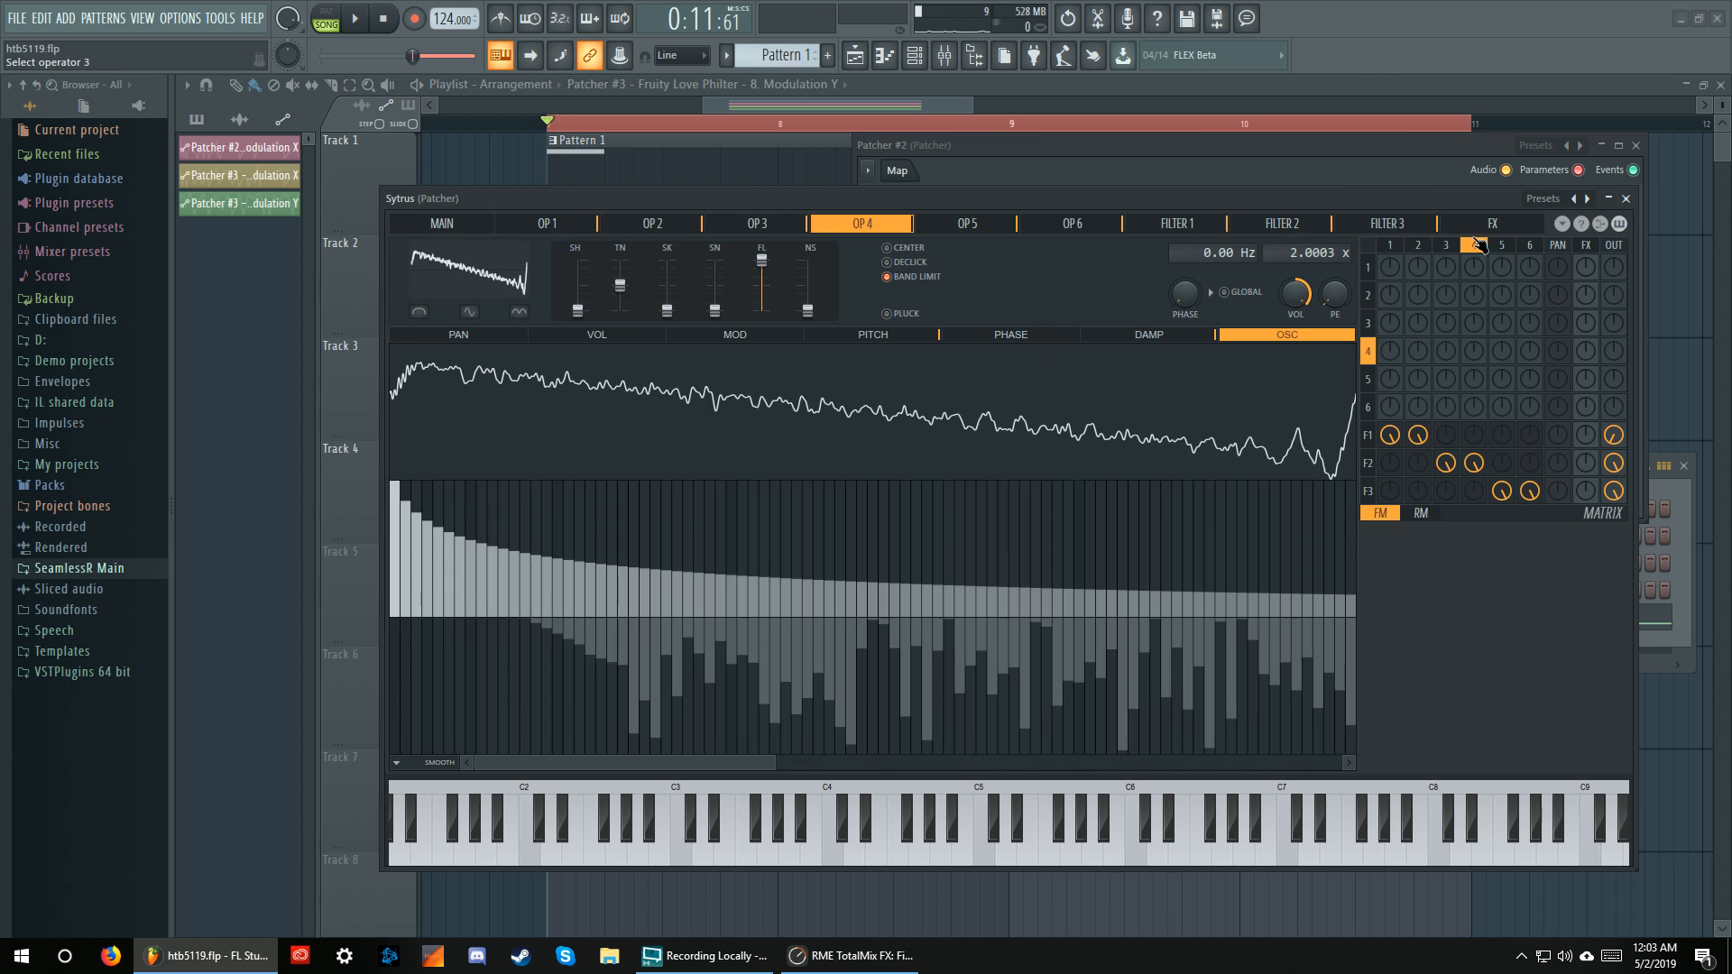
{"action": "left_click", "coordinate": [1626, 198]}
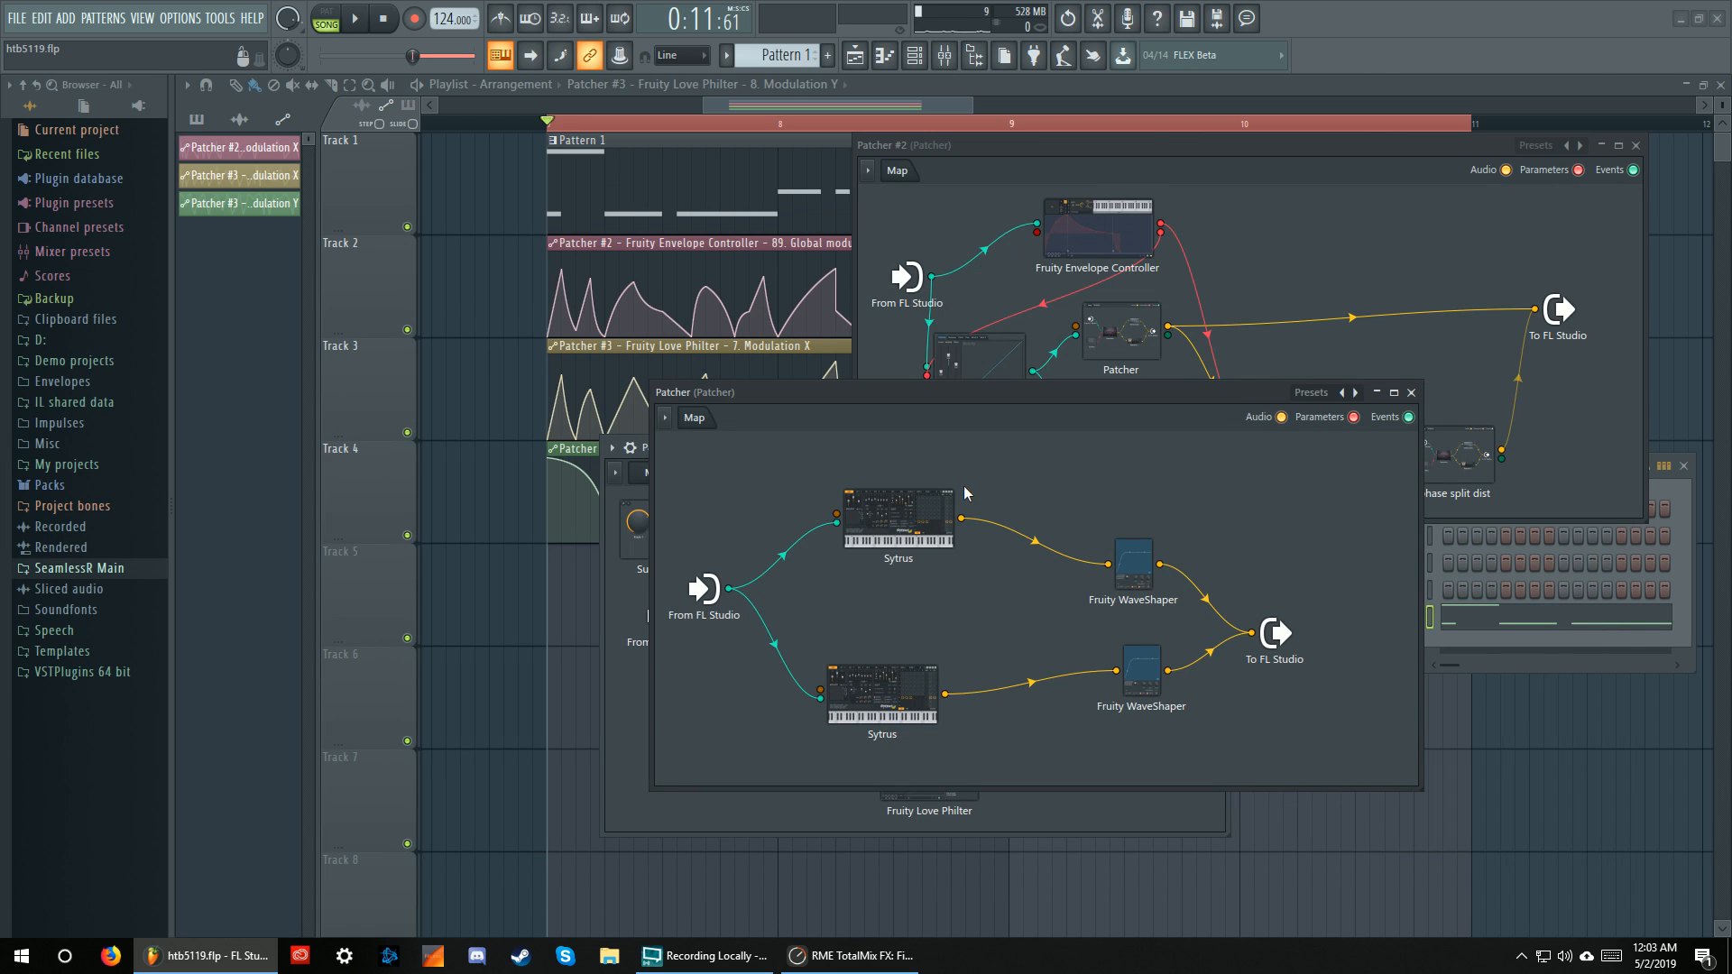
{"action": "double_click", "coordinate": [911, 531]}
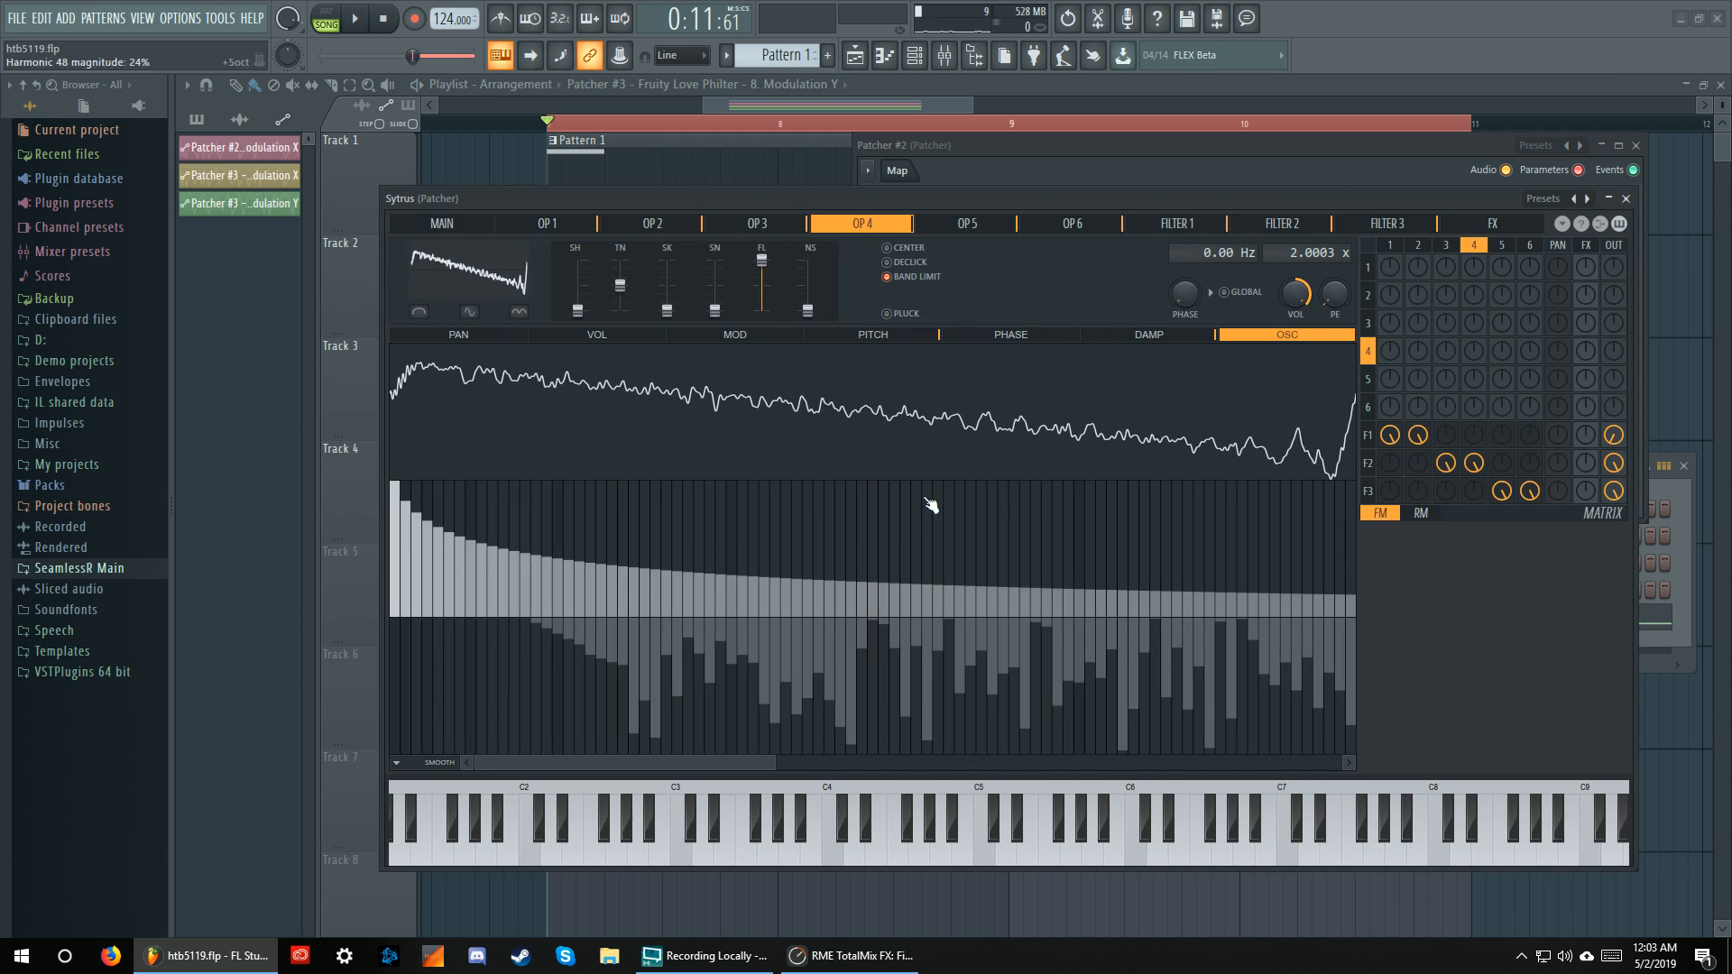
{"action": "left_click", "coordinate": [1391, 245]}
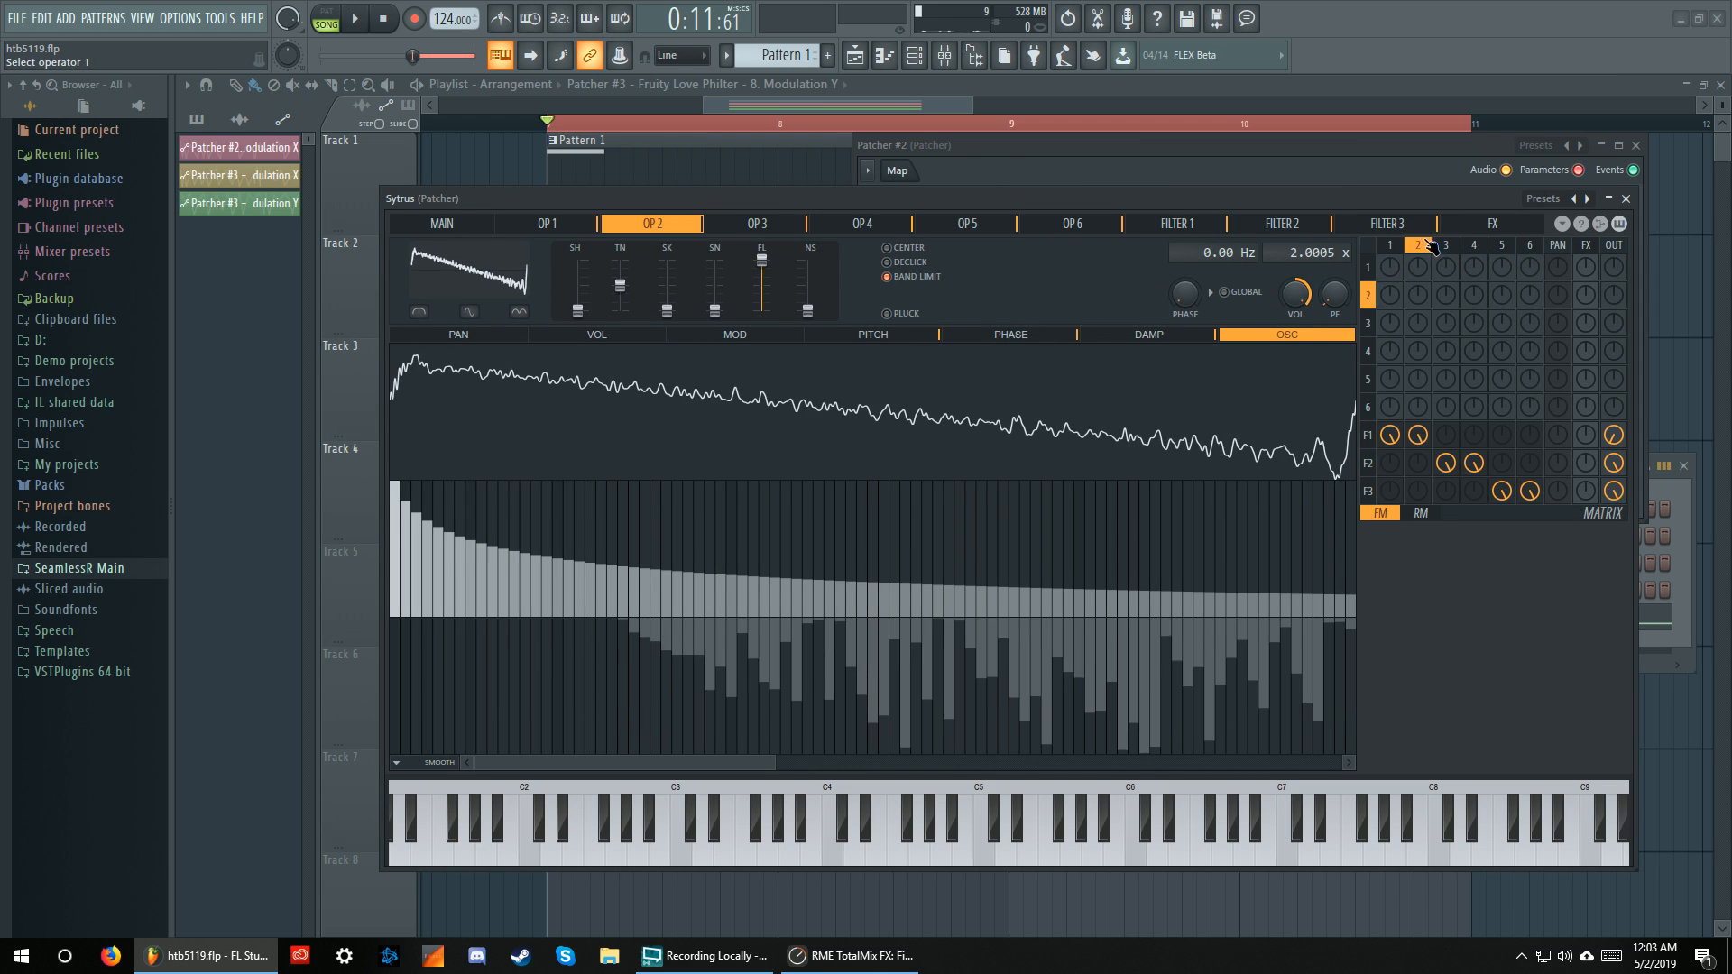
{"action": "left_click", "coordinate": [1626, 198]}
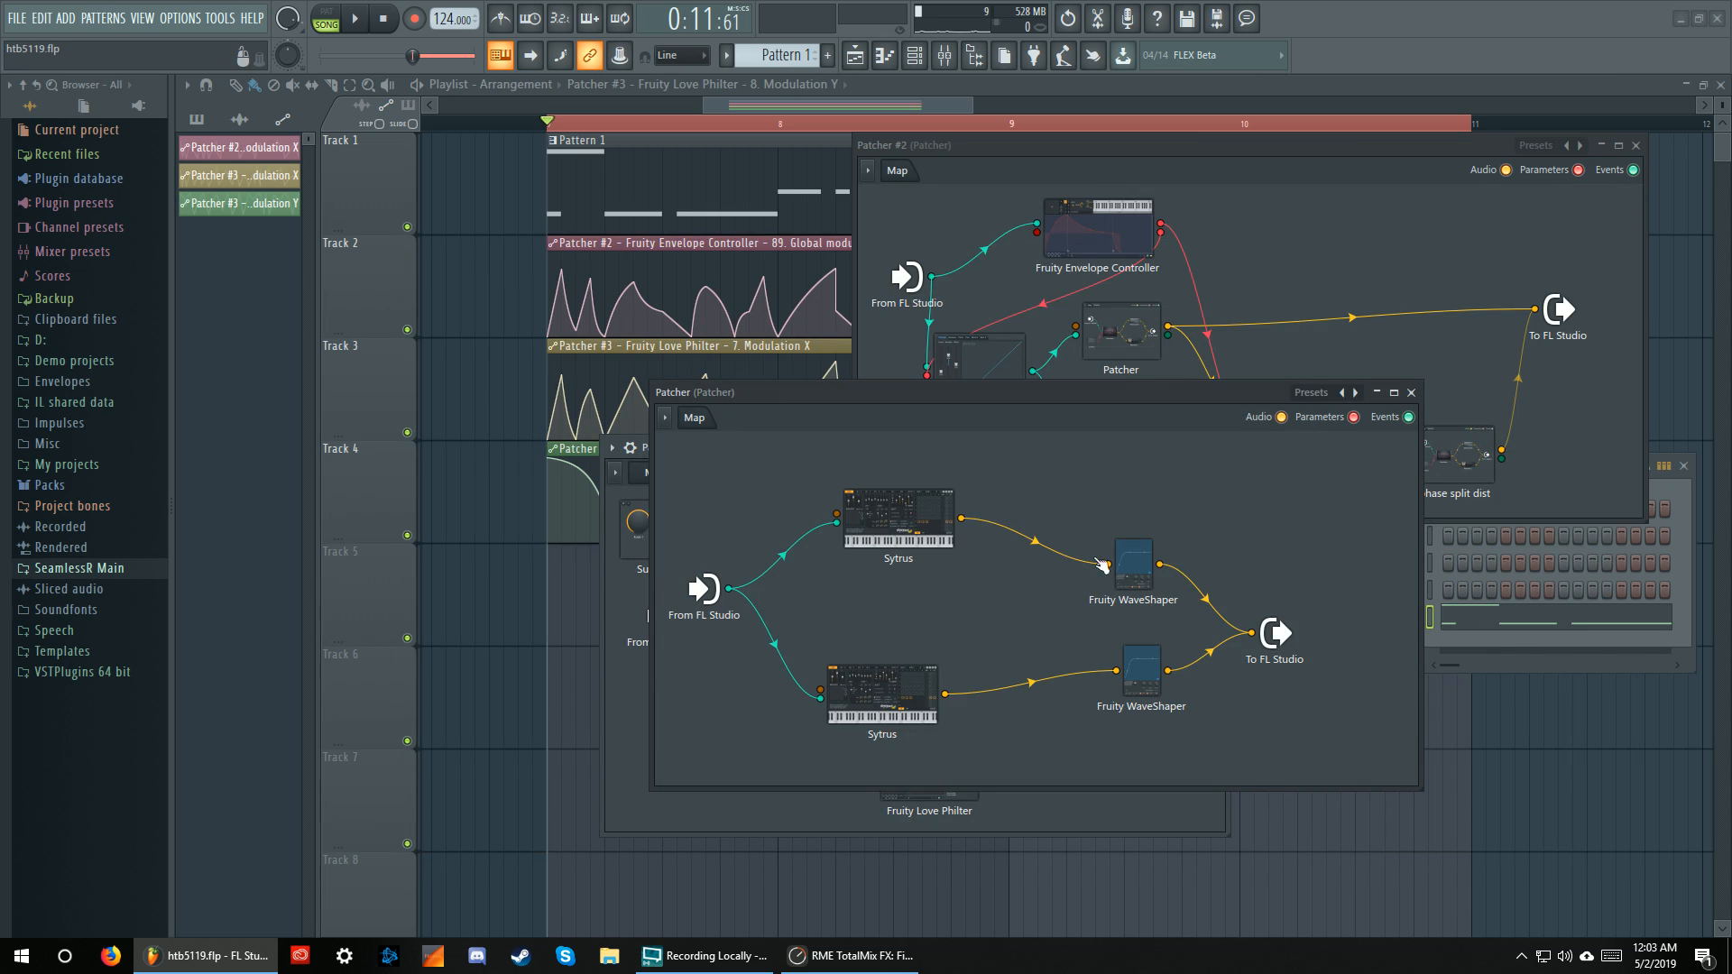
Recheck operator 1 of the lower Sytrus and close the nested Patcher to return to the Patcher #2 map
{"action": "double_click", "coordinate": [896, 683]}
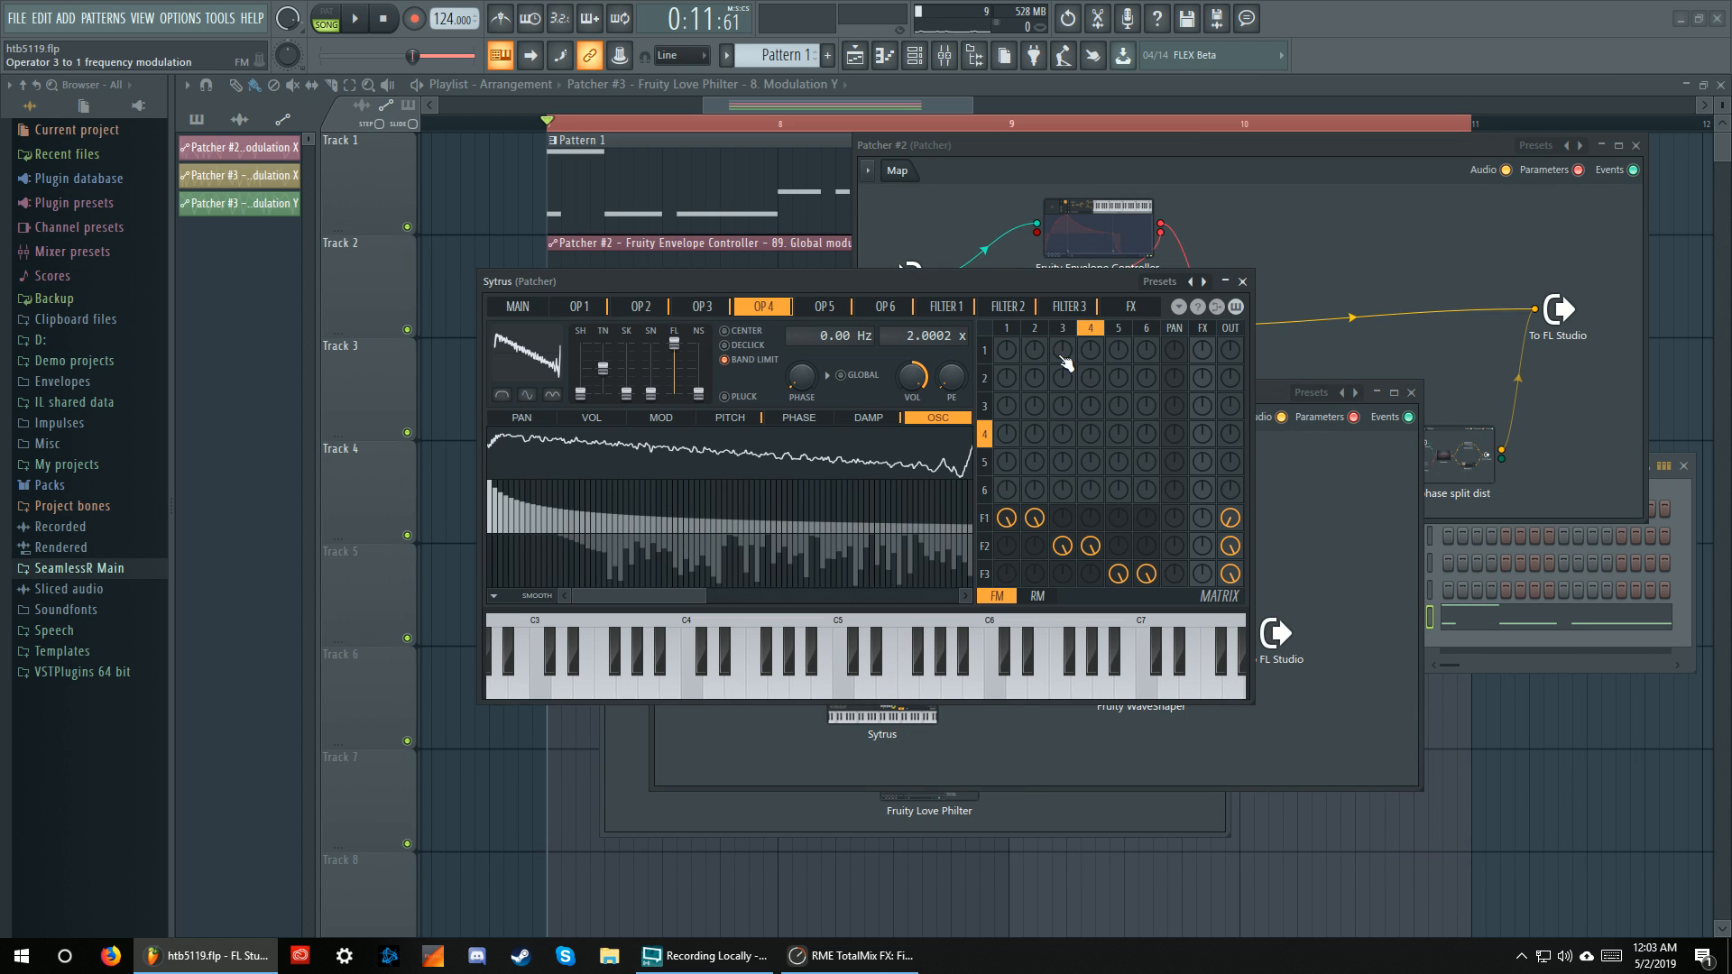
{"action": "left_click", "coordinate": [1019, 330]}
{"action": "left_click", "coordinate": [1242, 281]}
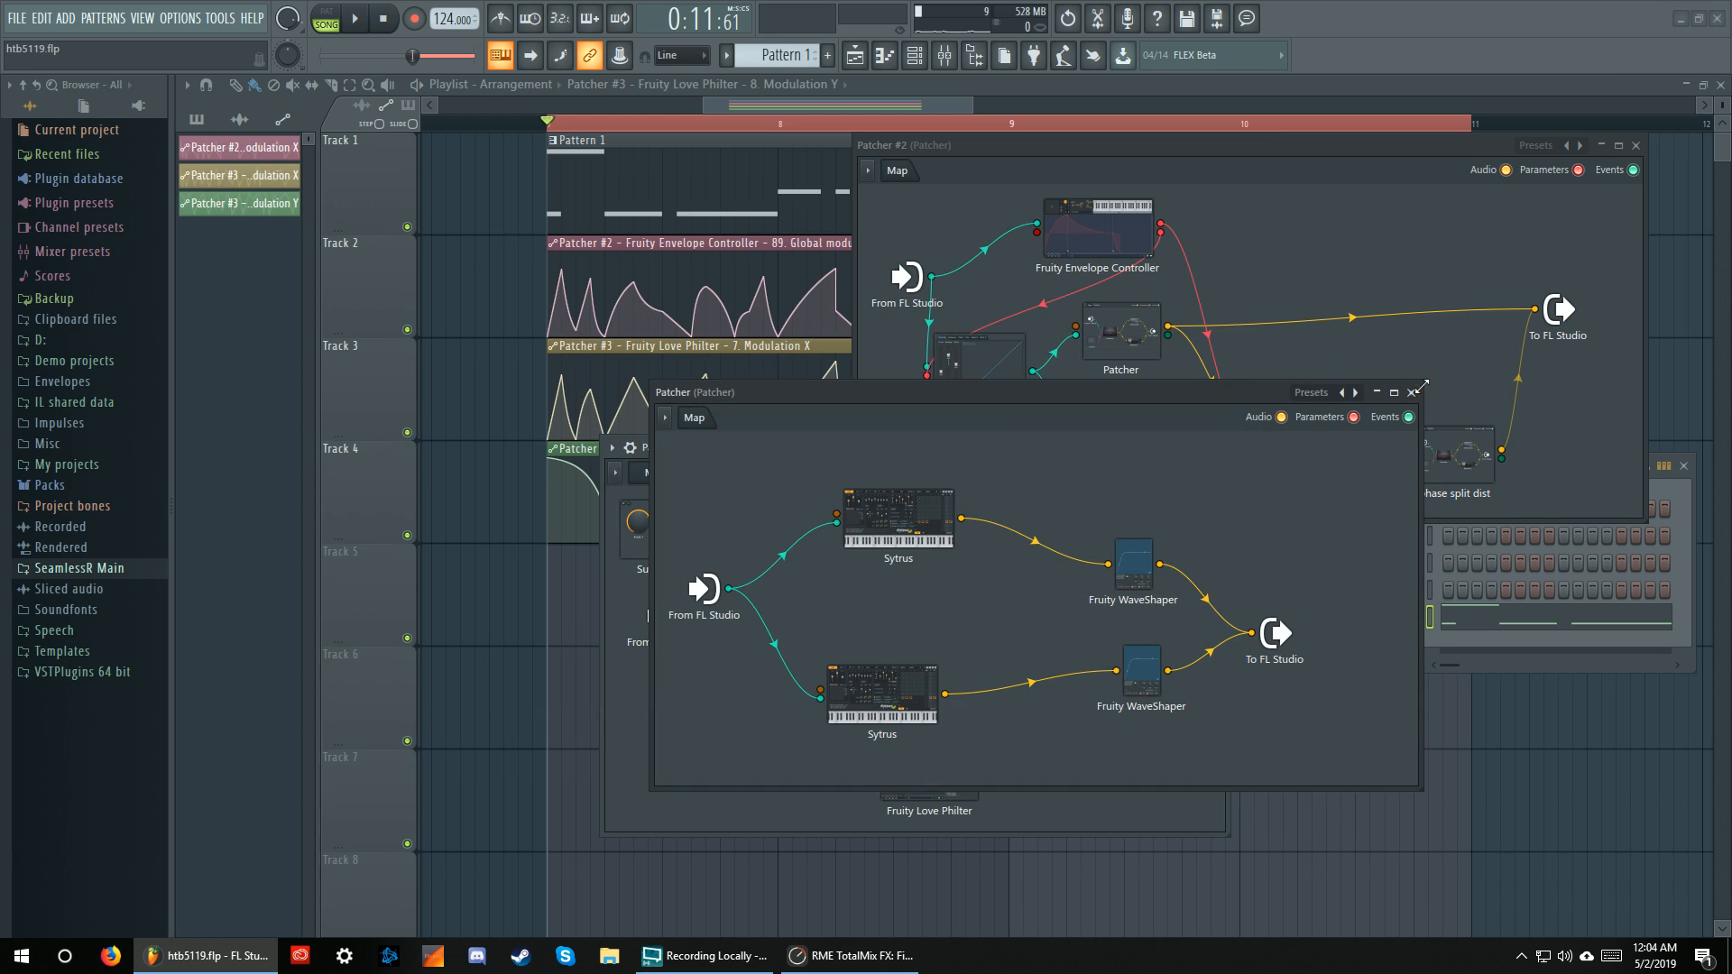
{"action": "left_click", "coordinate": [1411, 393]}
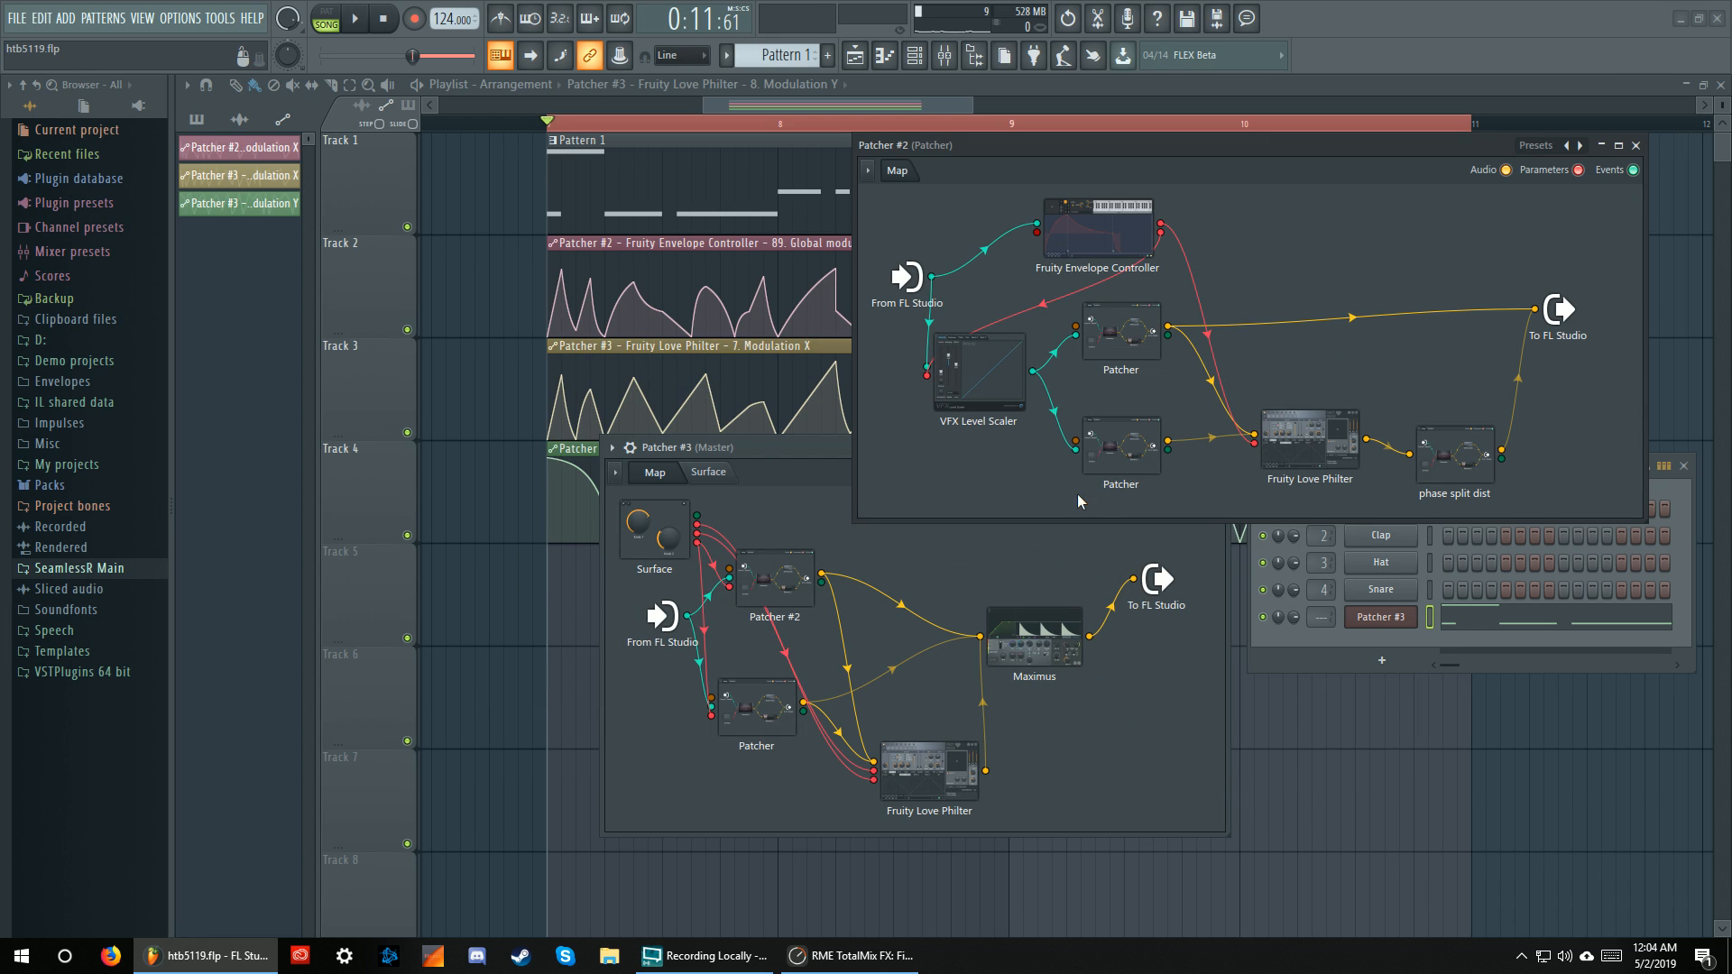
Remove the upper Patcher's direct link to the output, move Fruity Love Philter up, and route phase split dist to the output
{"action": "left_click_drag", "start_coordinate": [1535, 309], "coordinate": [1489, 221]}
{"action": "left_click_drag", "start_coordinate": [1531, 274], "coordinate": [1471, 182]}
{"action": "left_click_drag", "start_coordinate": [1535, 310], "coordinate": [1443, 188]}
{"action": "left_click_drag", "start_coordinate": [1310, 442], "coordinate": [1325, 378]}
{"action": "left_click_drag", "start_coordinate": [1502, 450], "coordinate": [1535, 310]}
Check the lower nested Patcher's map, close it, and play the full Patcher #2 chain
{"action": "left_click", "coordinate": [1150, 439]}
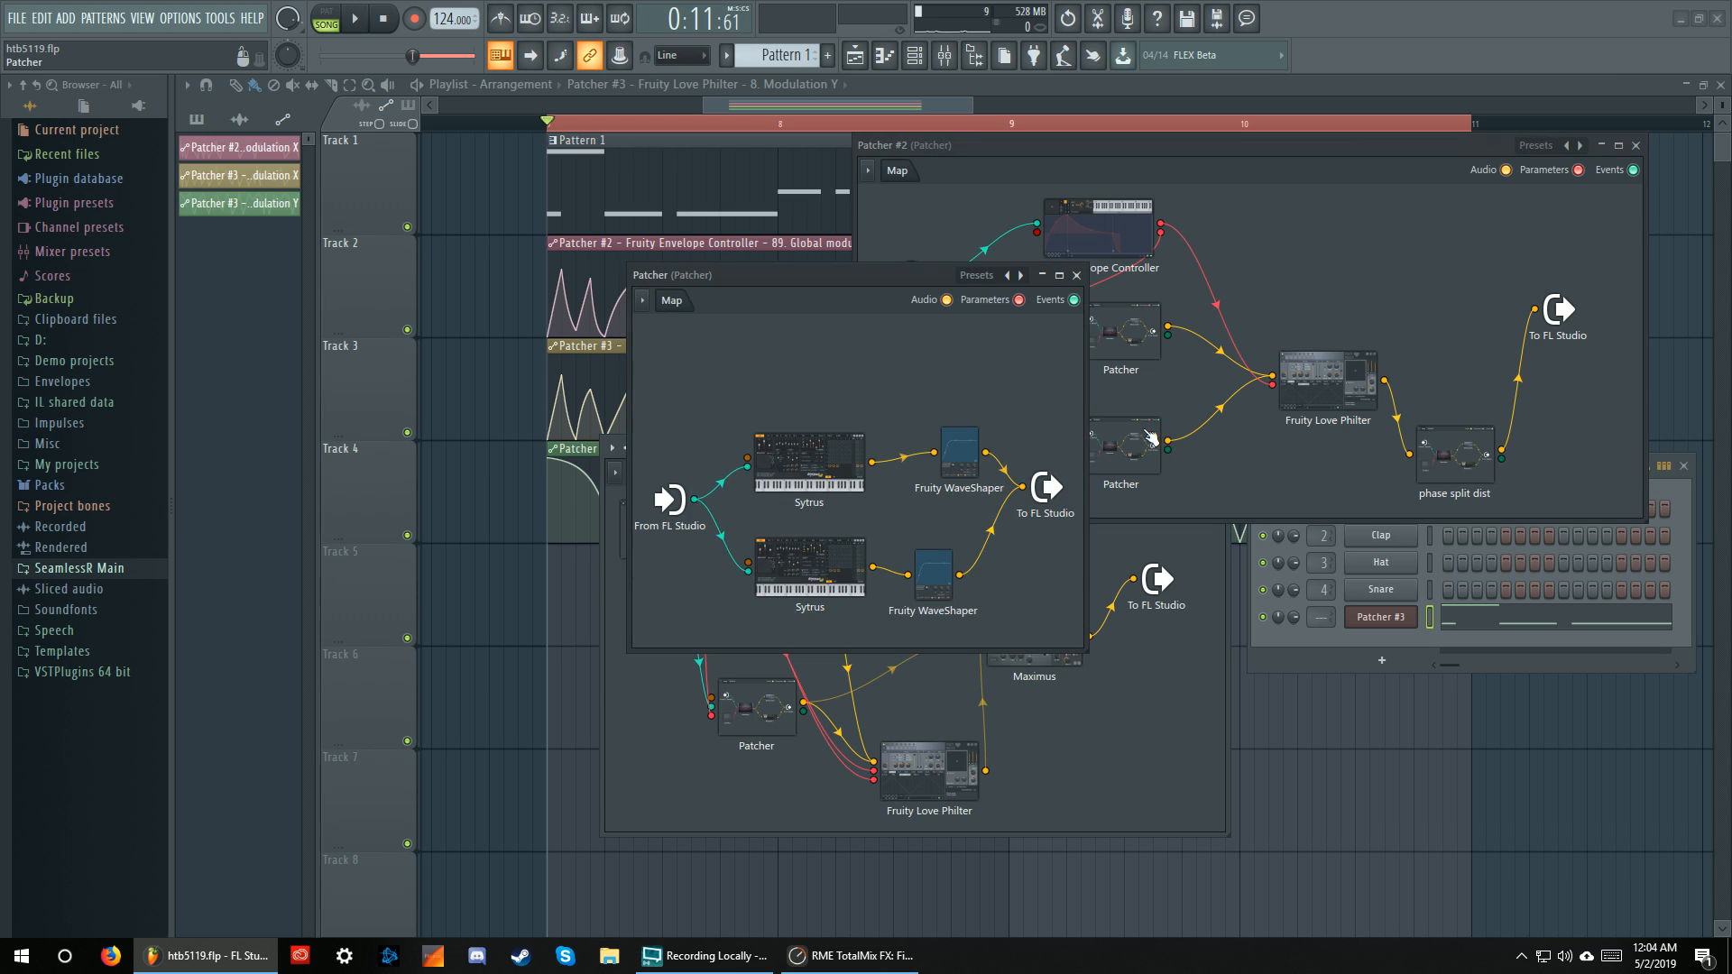
{"action": "left_click", "coordinate": [1076, 275]}
{"action": "key", "text": "space"}
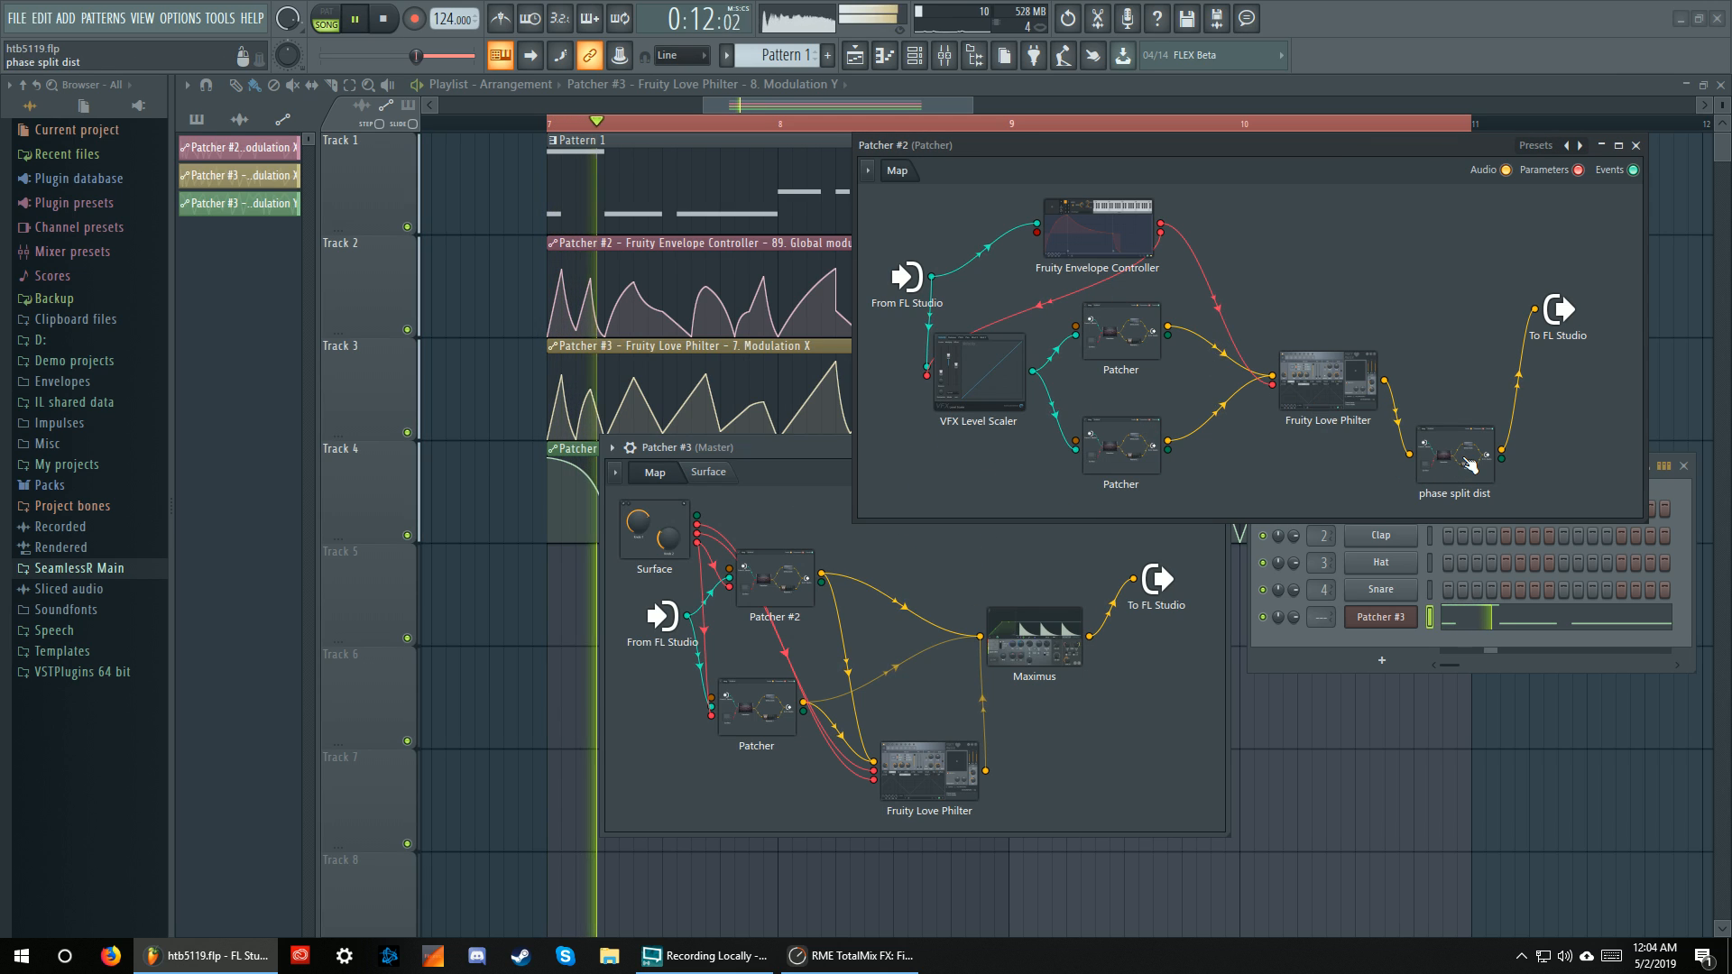
View Fruity Love Philter's modulation during playback, close its window, and stop playback
{"action": "left_click", "coordinate": [1313, 370]}
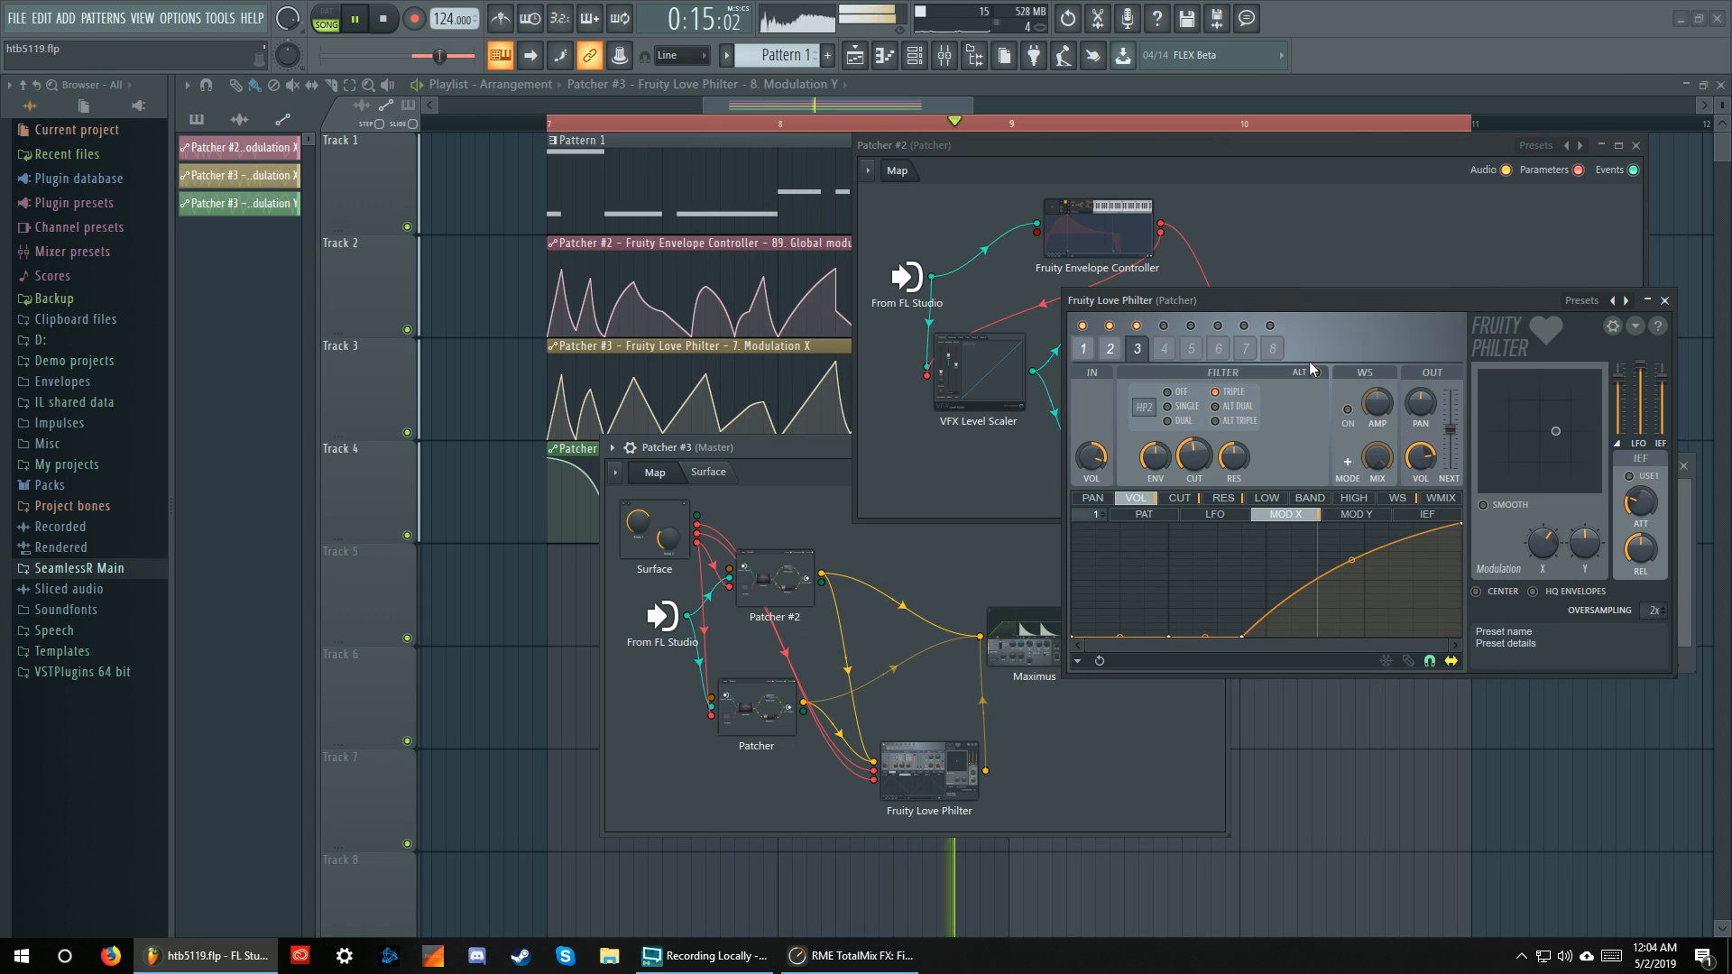
{"action": "left_click", "coordinate": [1665, 302]}
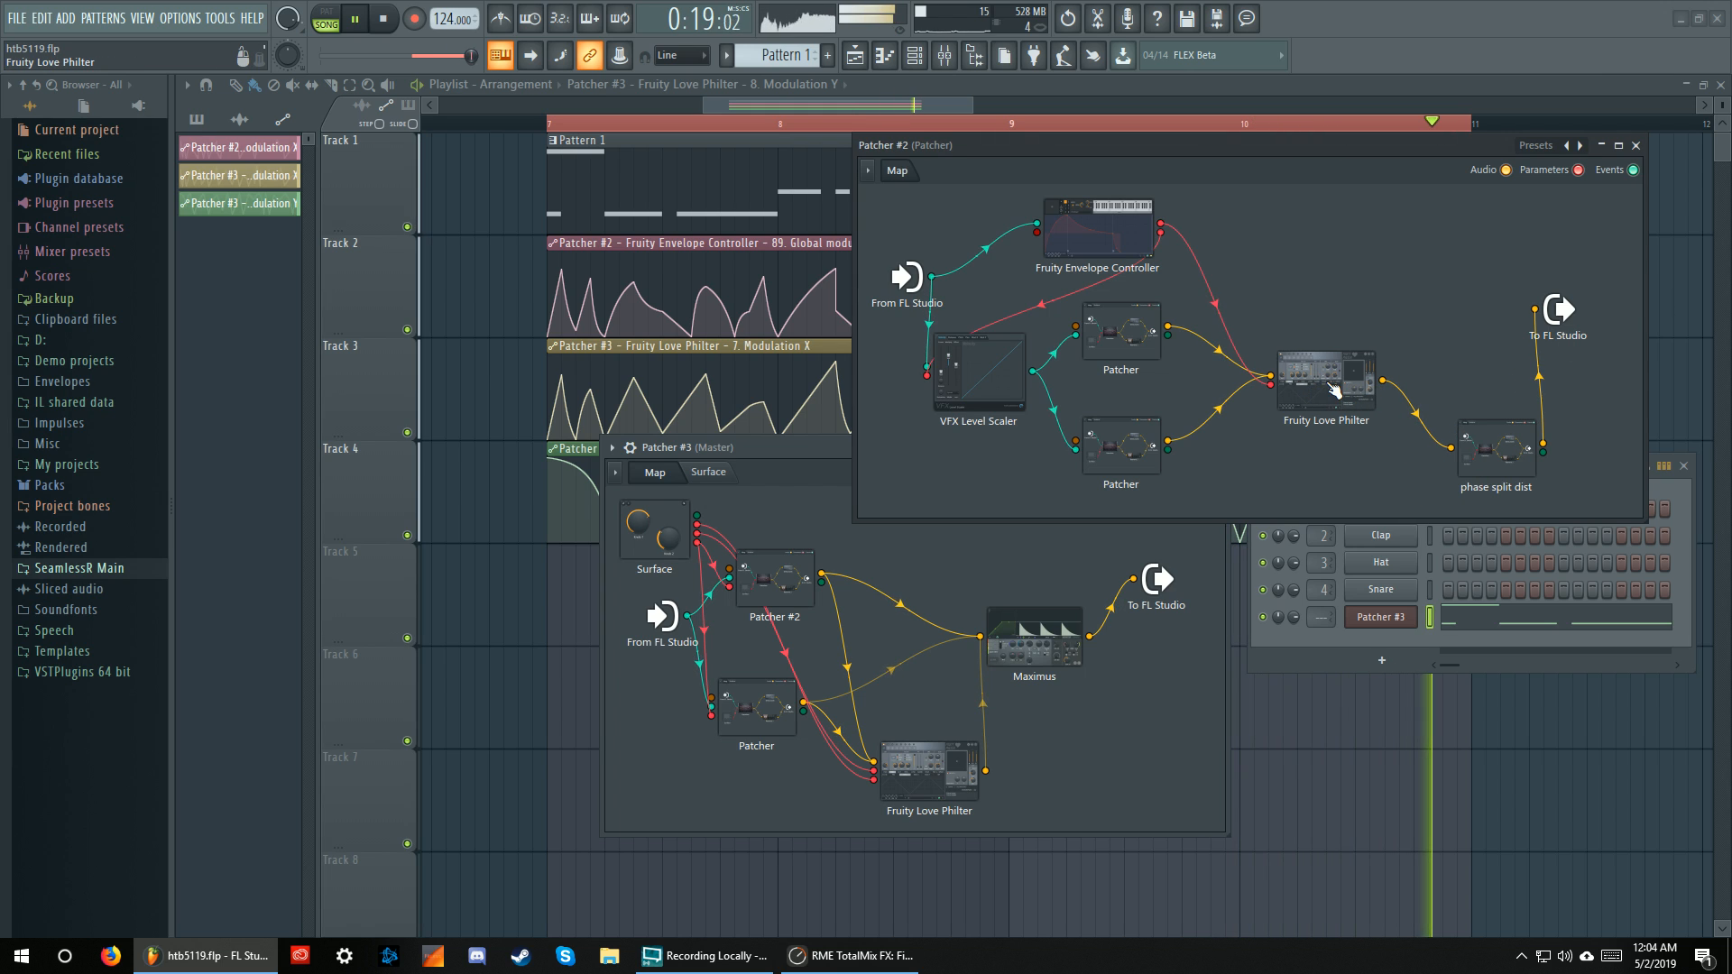
{"action": "key", "text": "space"}
Open Fruity Love Philter in Patcher #2 and audition its active filter units separately with short playbacks
{"action": "left_click", "coordinate": [1333, 389]}
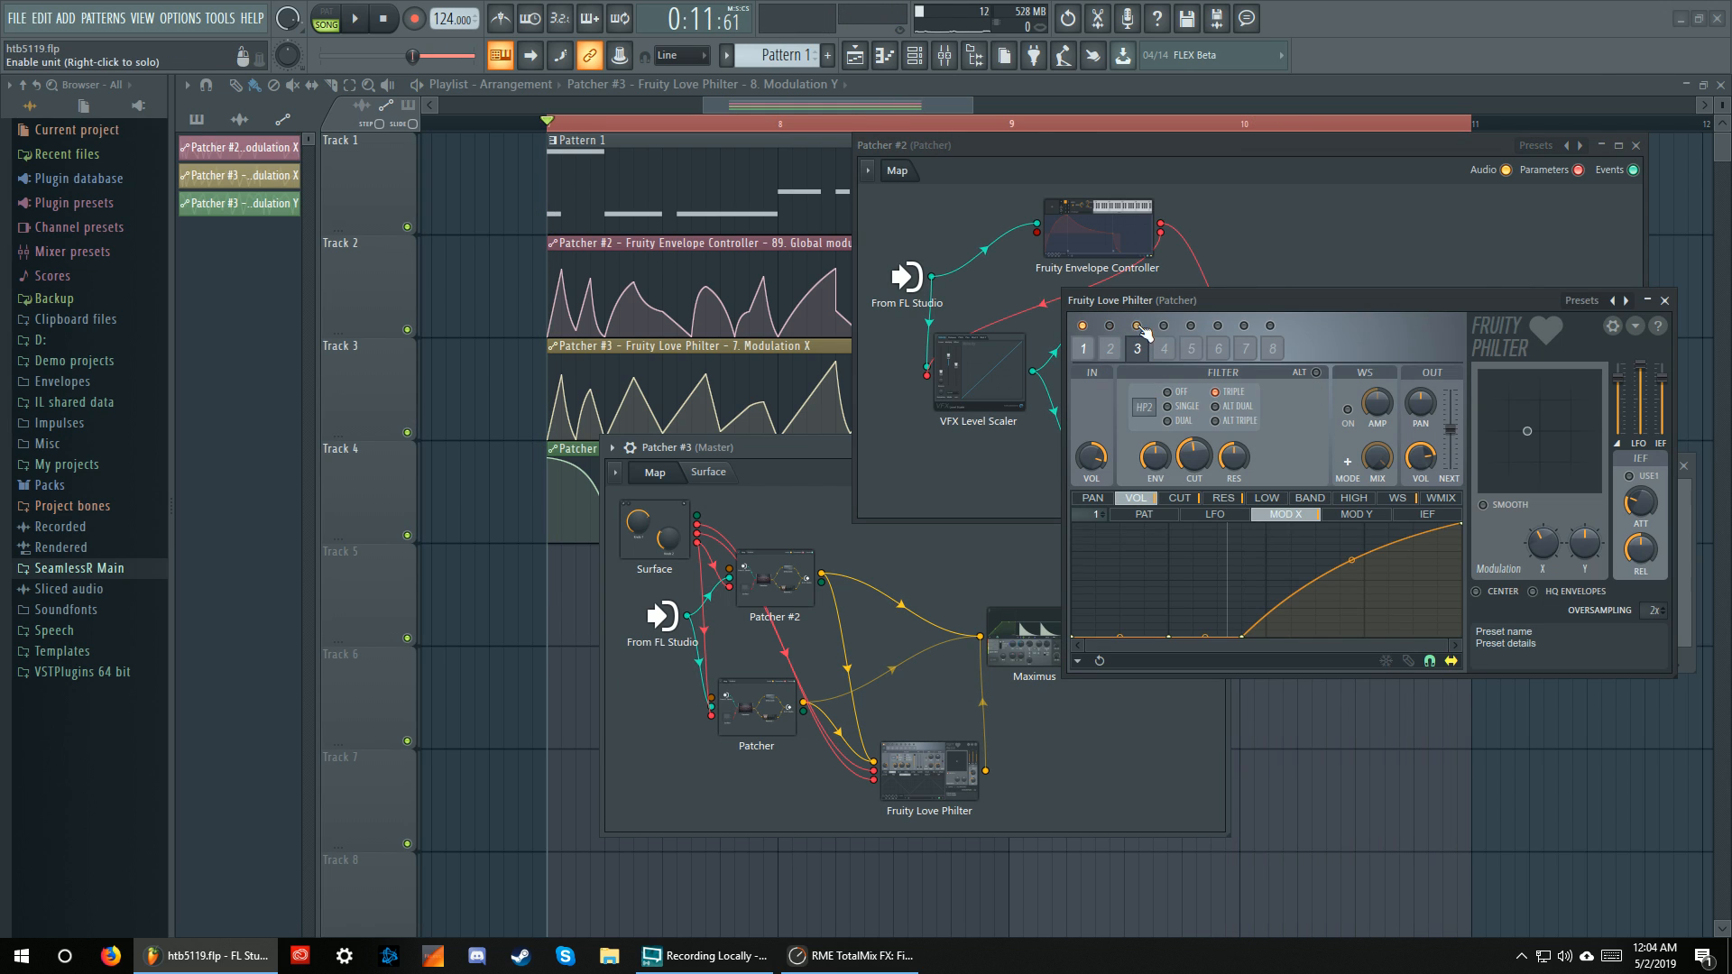
{"action": "key", "text": "space"}
{"action": "key", "text": "space"}
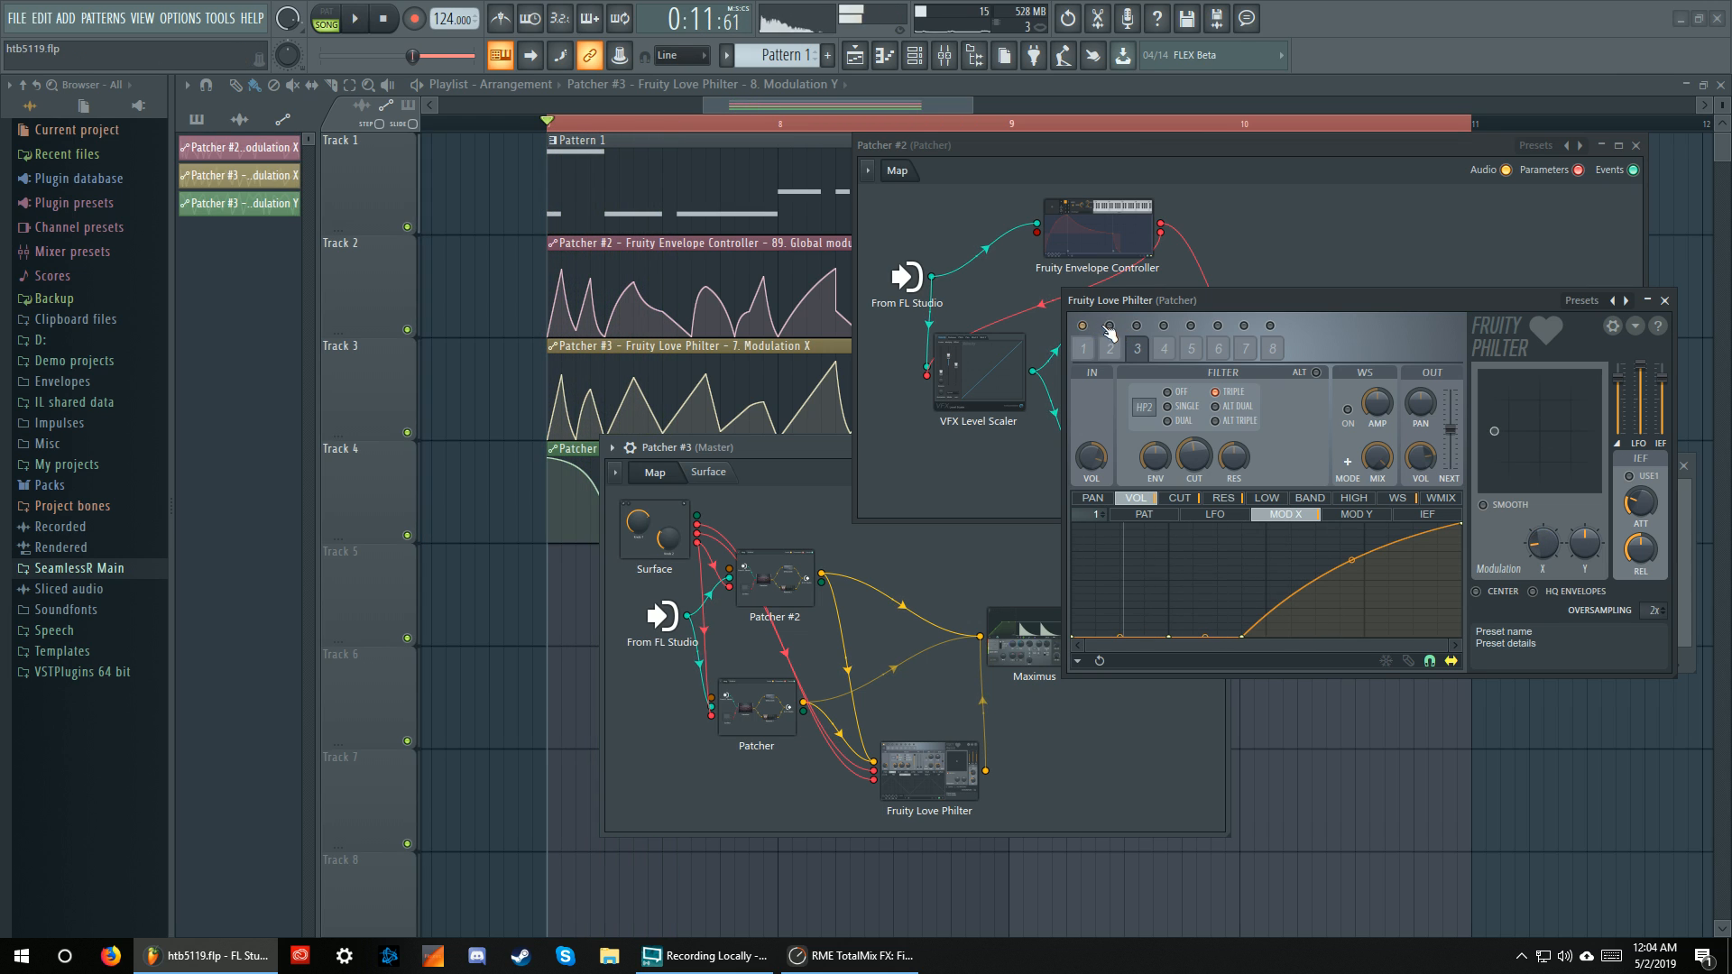
{"action": "key", "text": "space"}
{"action": "key", "text": "space"}
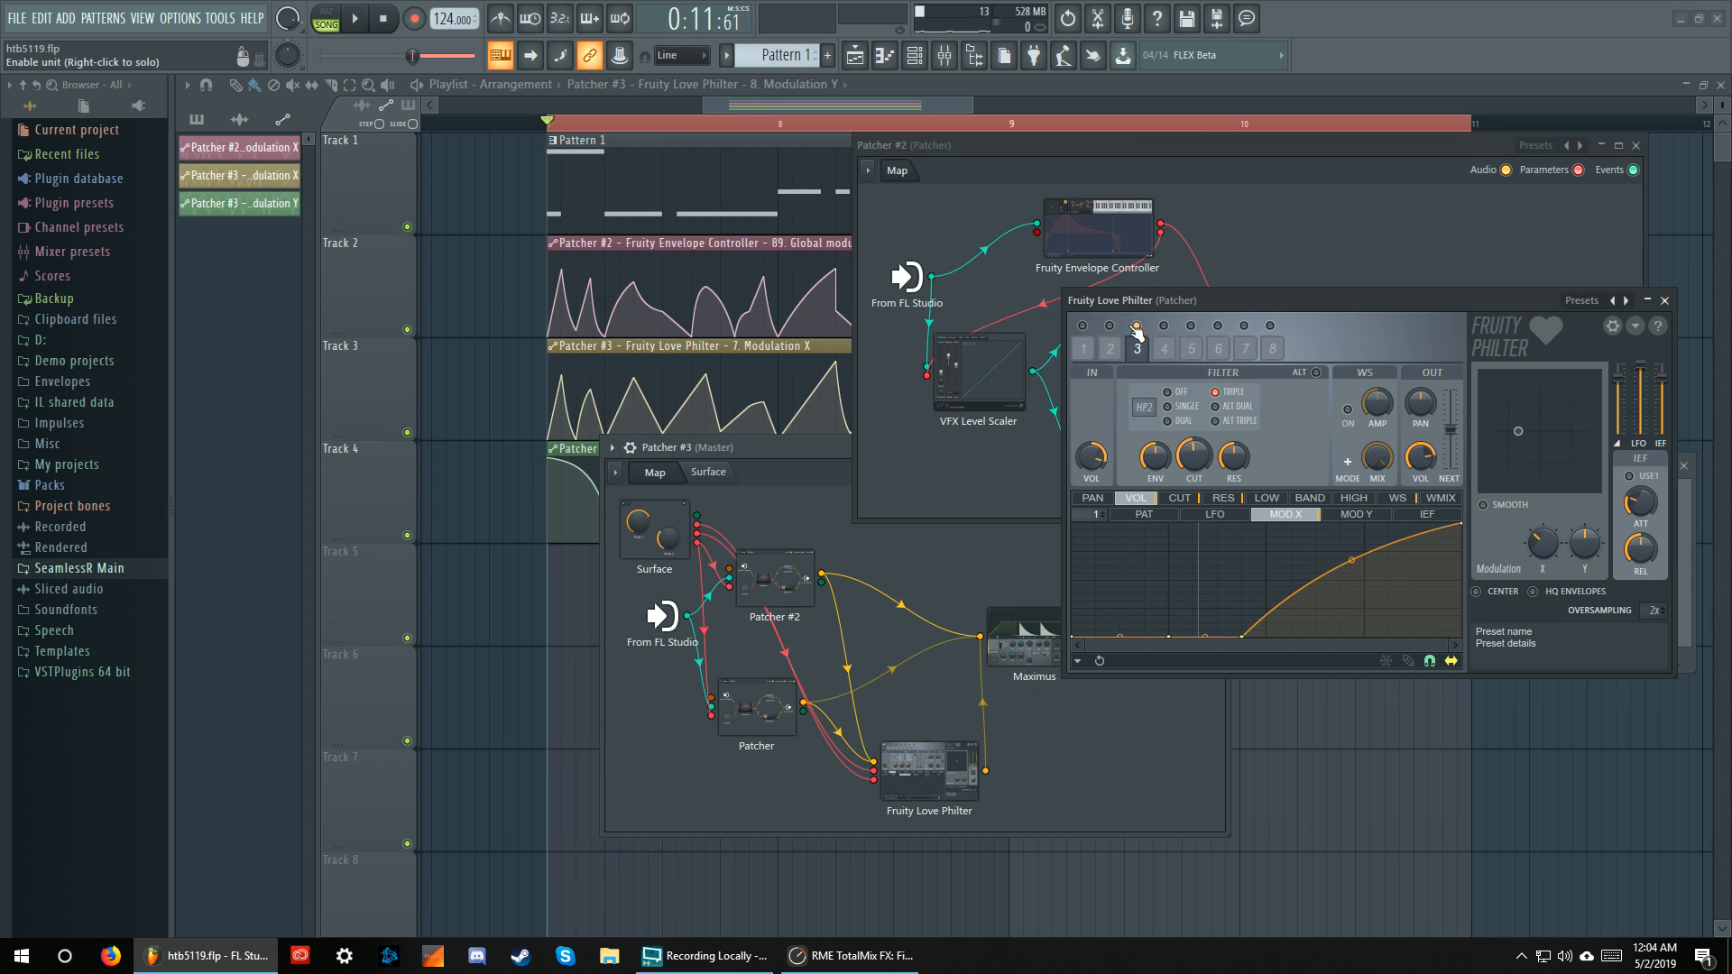
Start playback, re-enable units 2 and 1 of Fruity Love Philter alongside unit 3, and close its window
{"action": "key", "text": "space"}
{"action": "left_click", "coordinate": [1109, 326]}
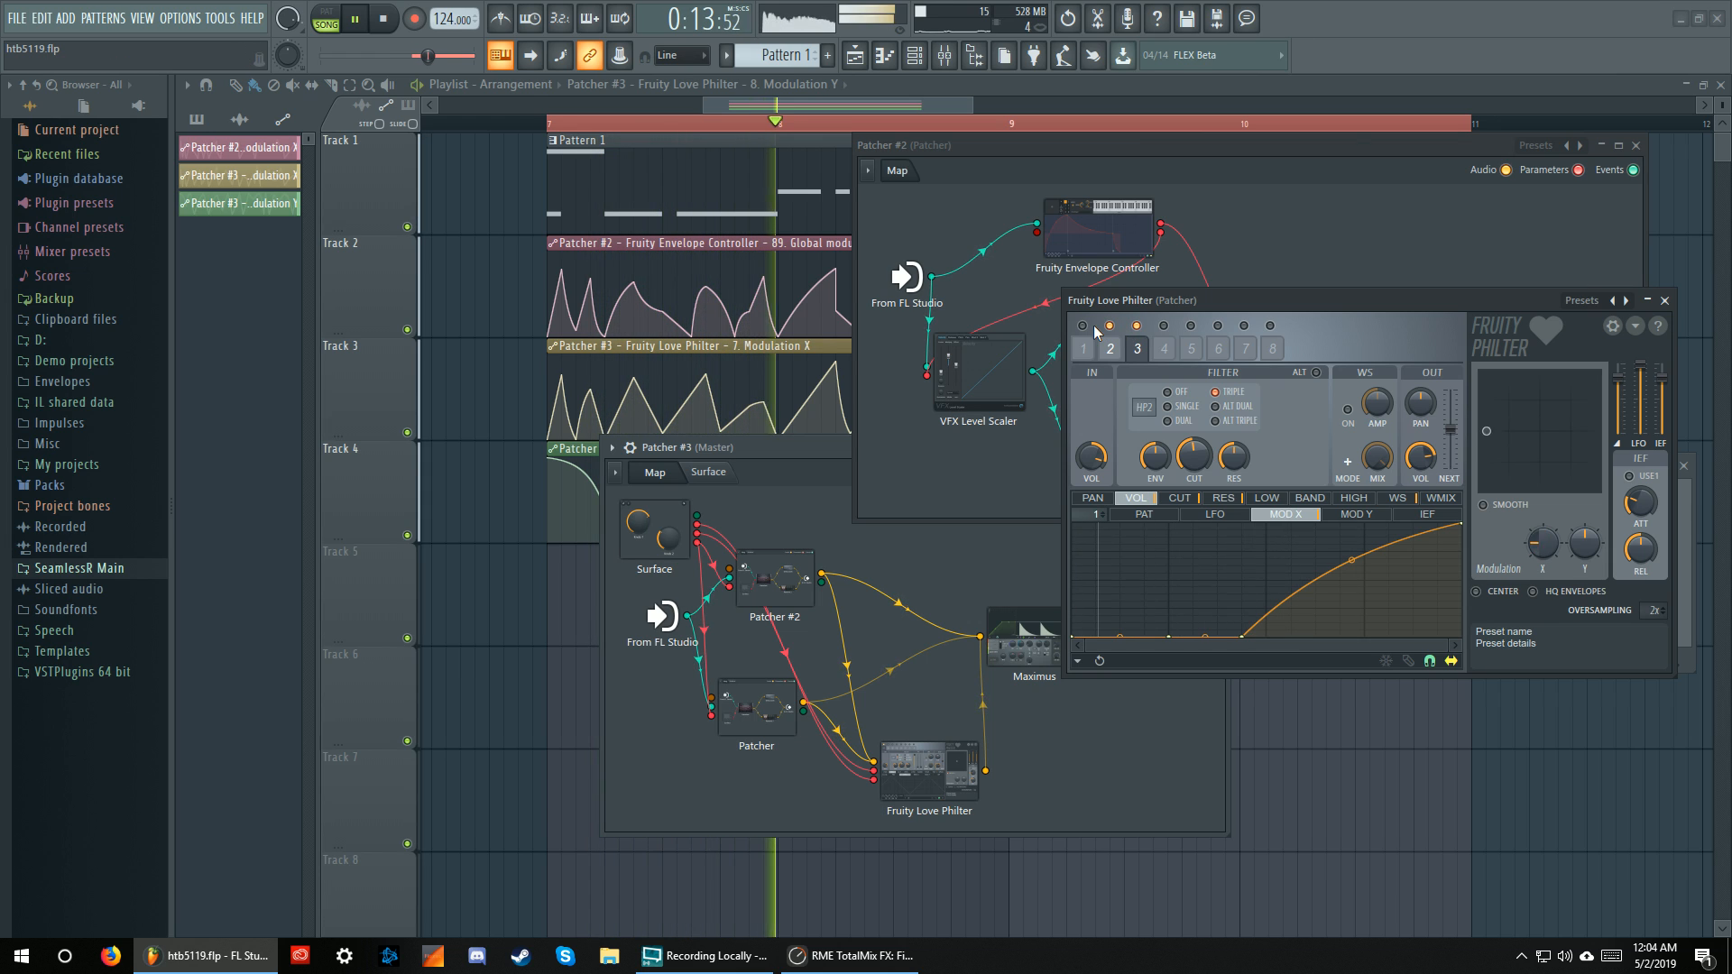
{"action": "left_click", "coordinate": [1082, 326]}
{"action": "left_click_drag", "start_coordinate": [1471, 309], "coordinate": [1335, 330]}
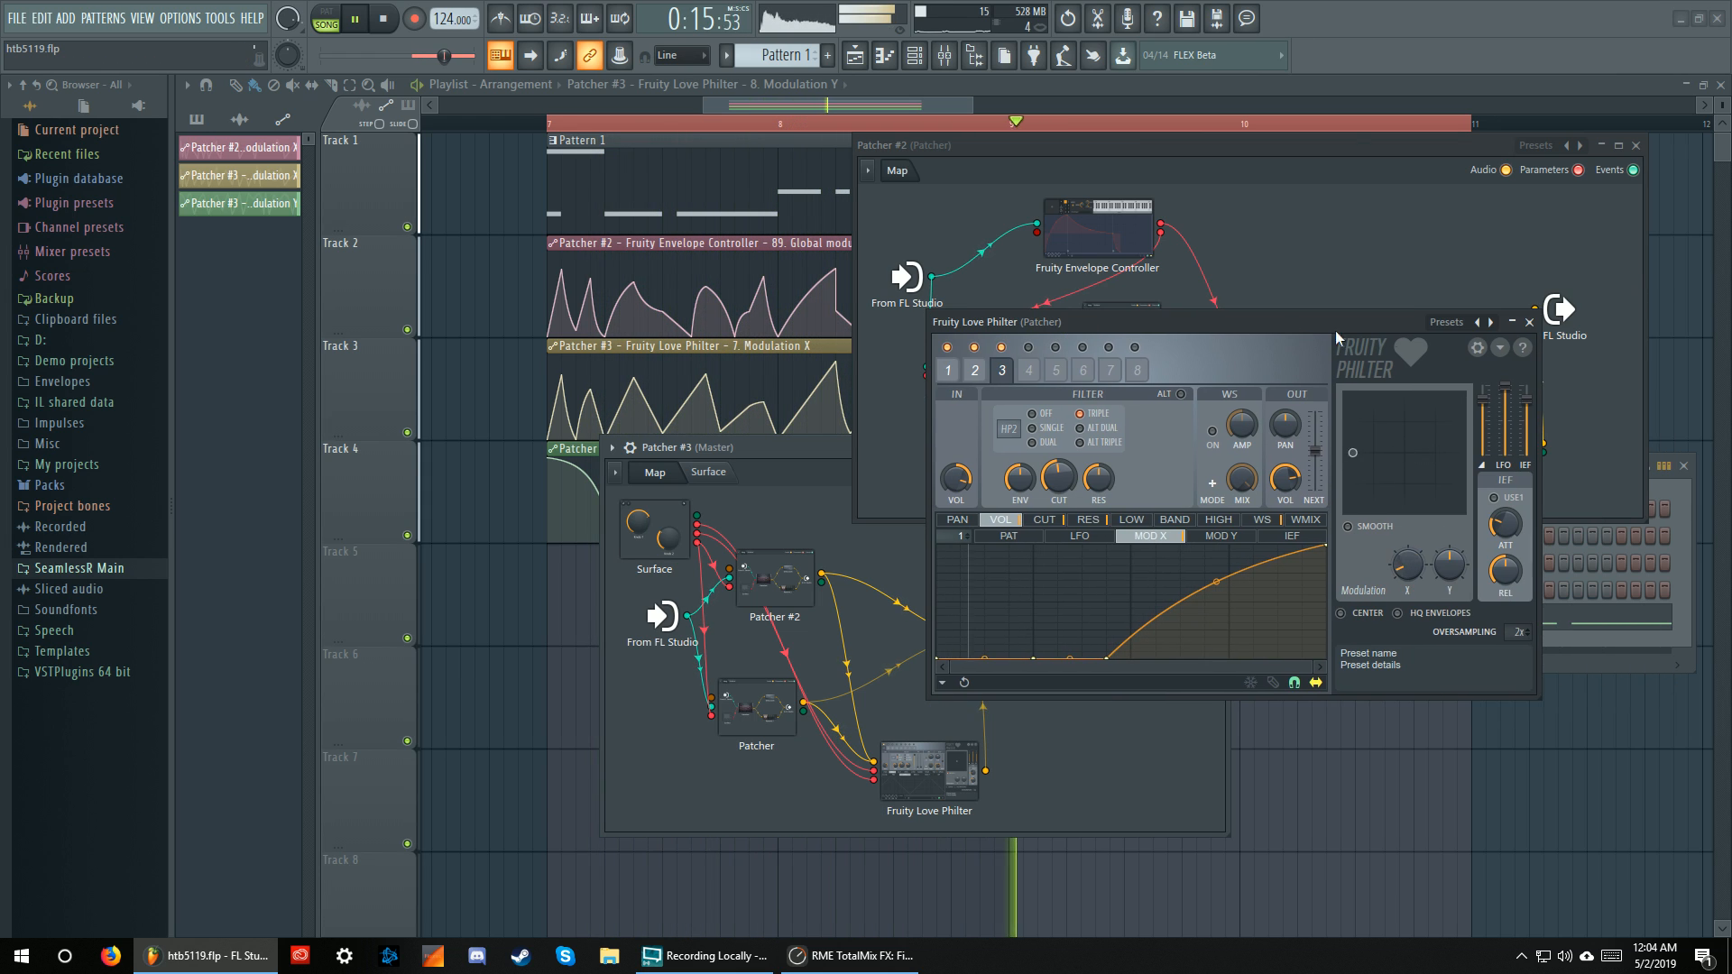
{"action": "left_click", "coordinate": [1529, 322]}
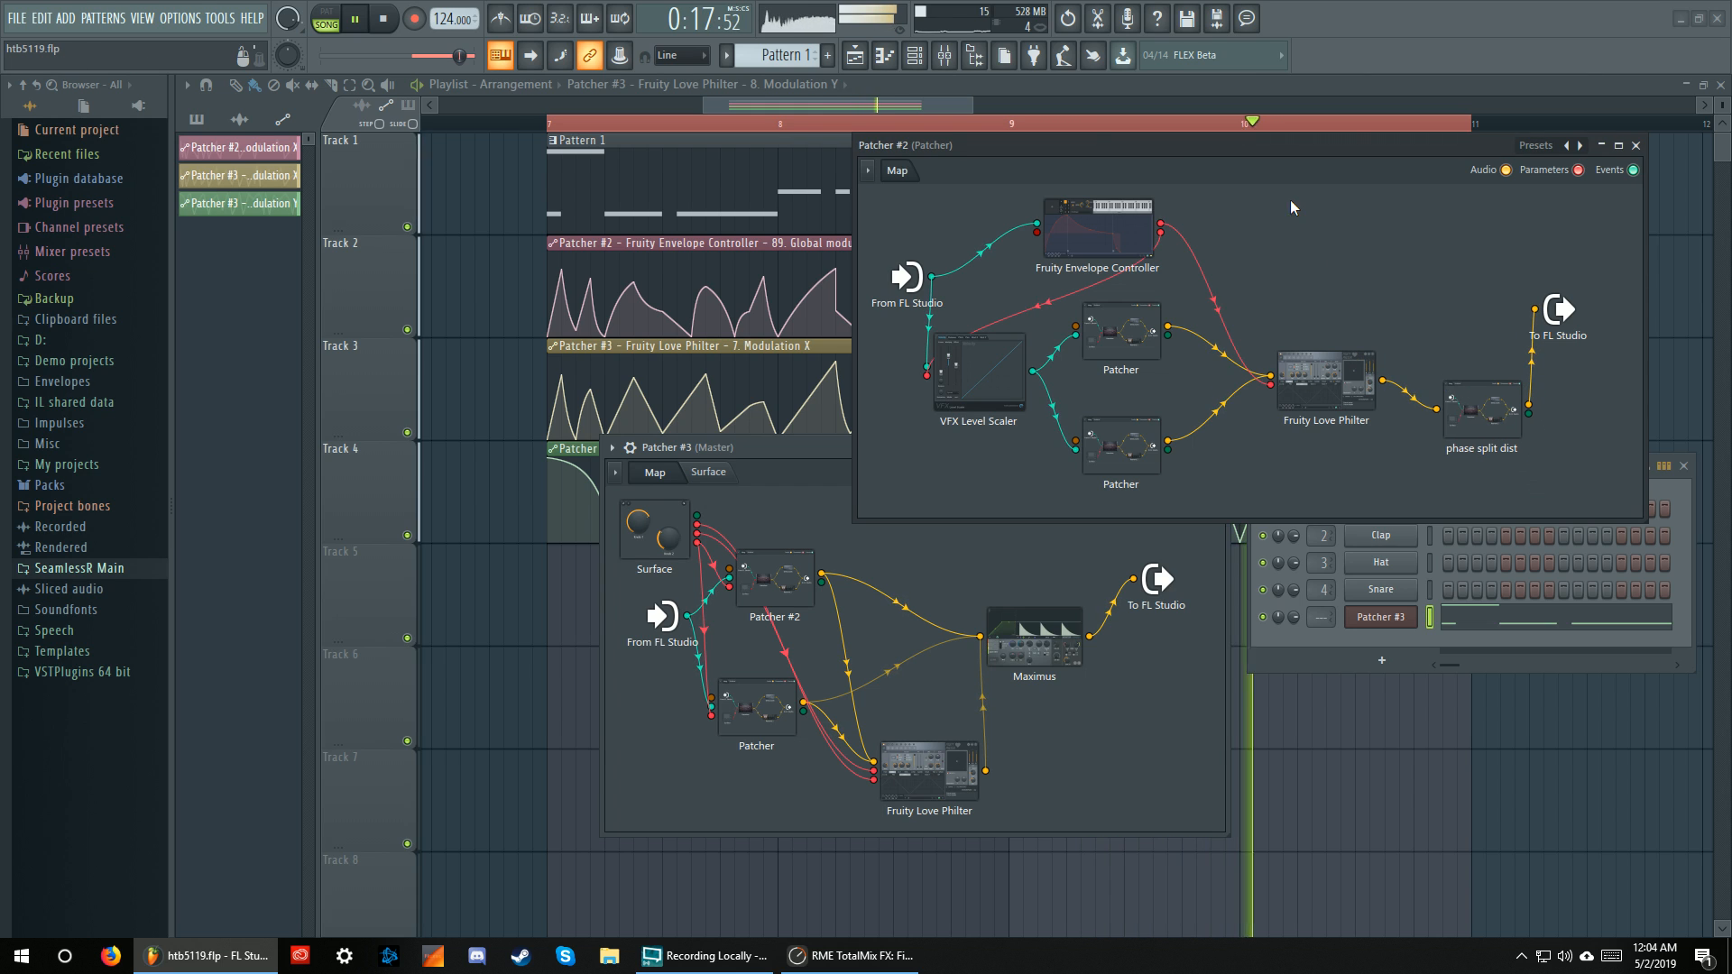
Shift the Patcher #2 window, stop playback, and inspect the upper Fruity Delay 3 inside phase split dist
{"action": "left_click_drag", "start_coordinate": [1304, 148], "coordinate": [1179, 163]}
{"action": "key", "text": "space"}
{"action": "double_click", "coordinate": [1361, 431]}
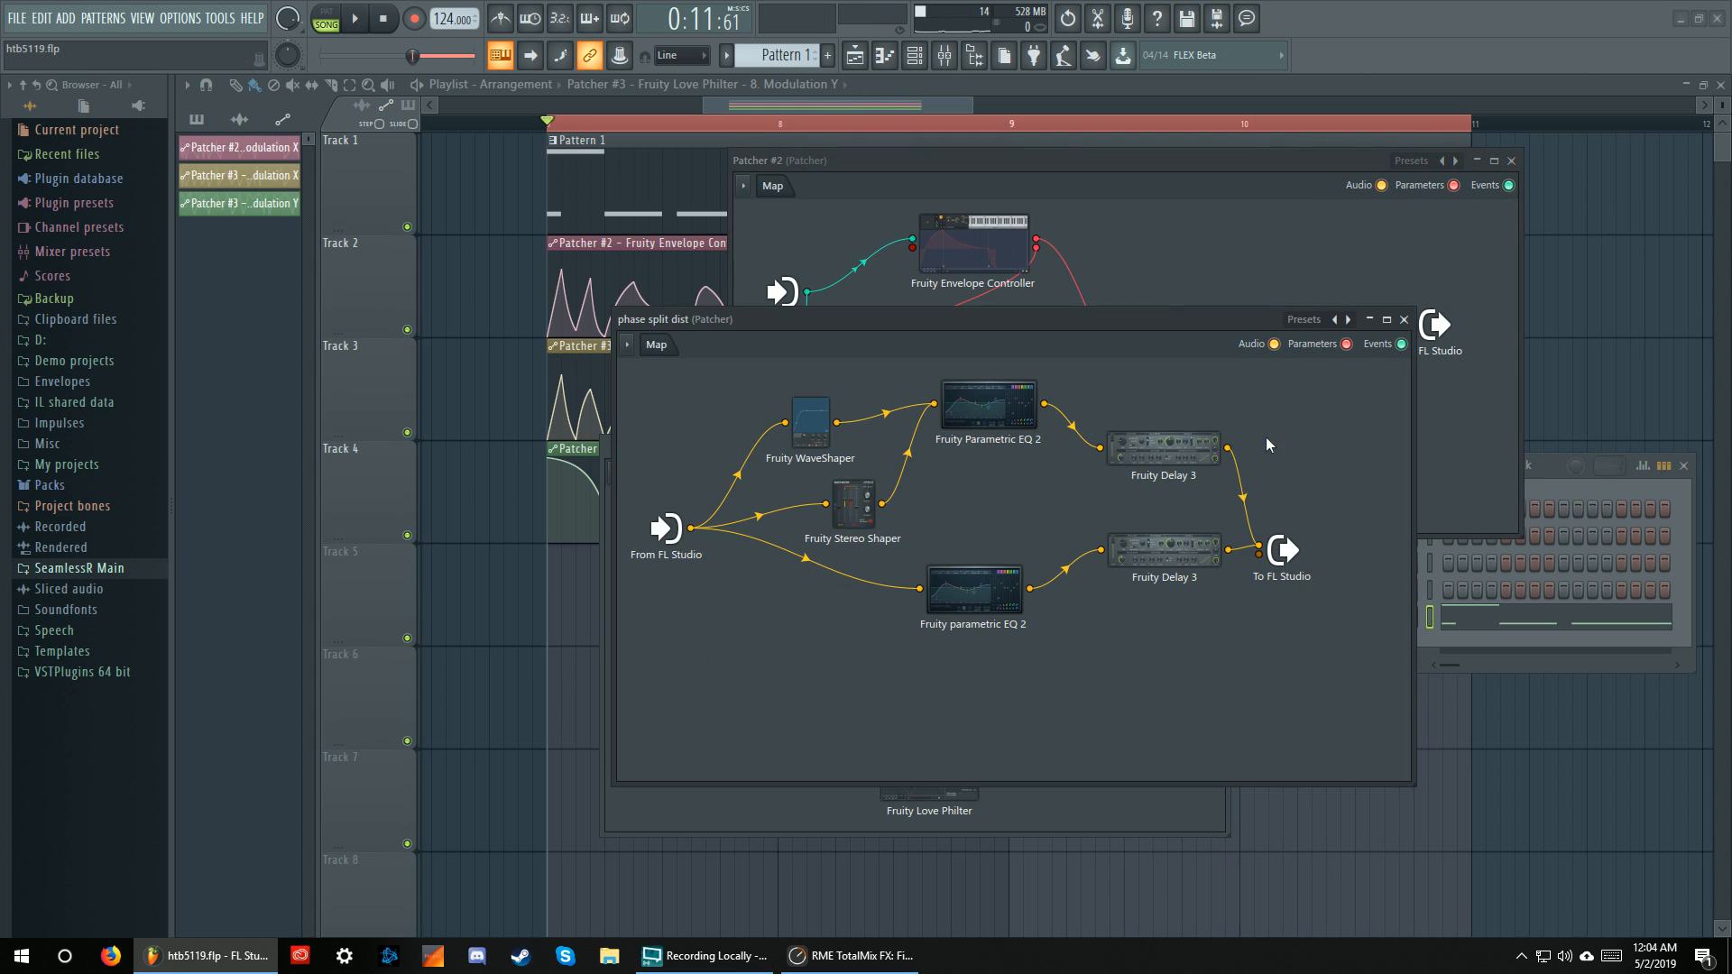
{"action": "double_click", "coordinate": [1177, 442]}
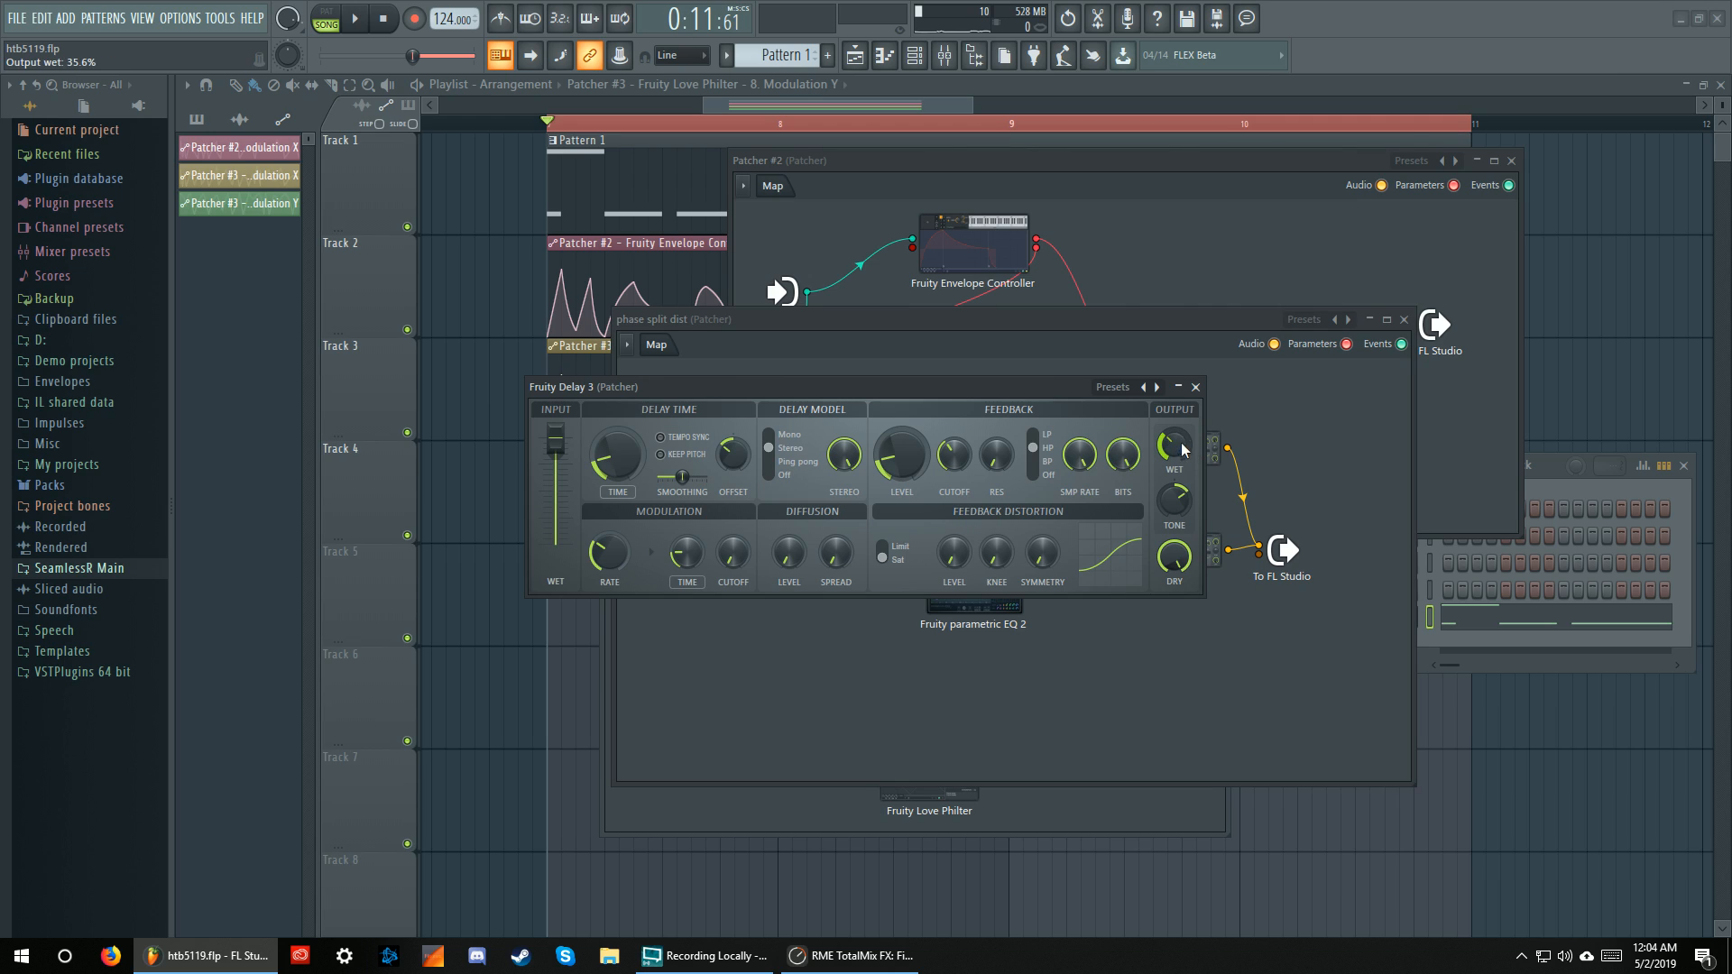
{"action": "left_click", "coordinate": [1196, 388]}
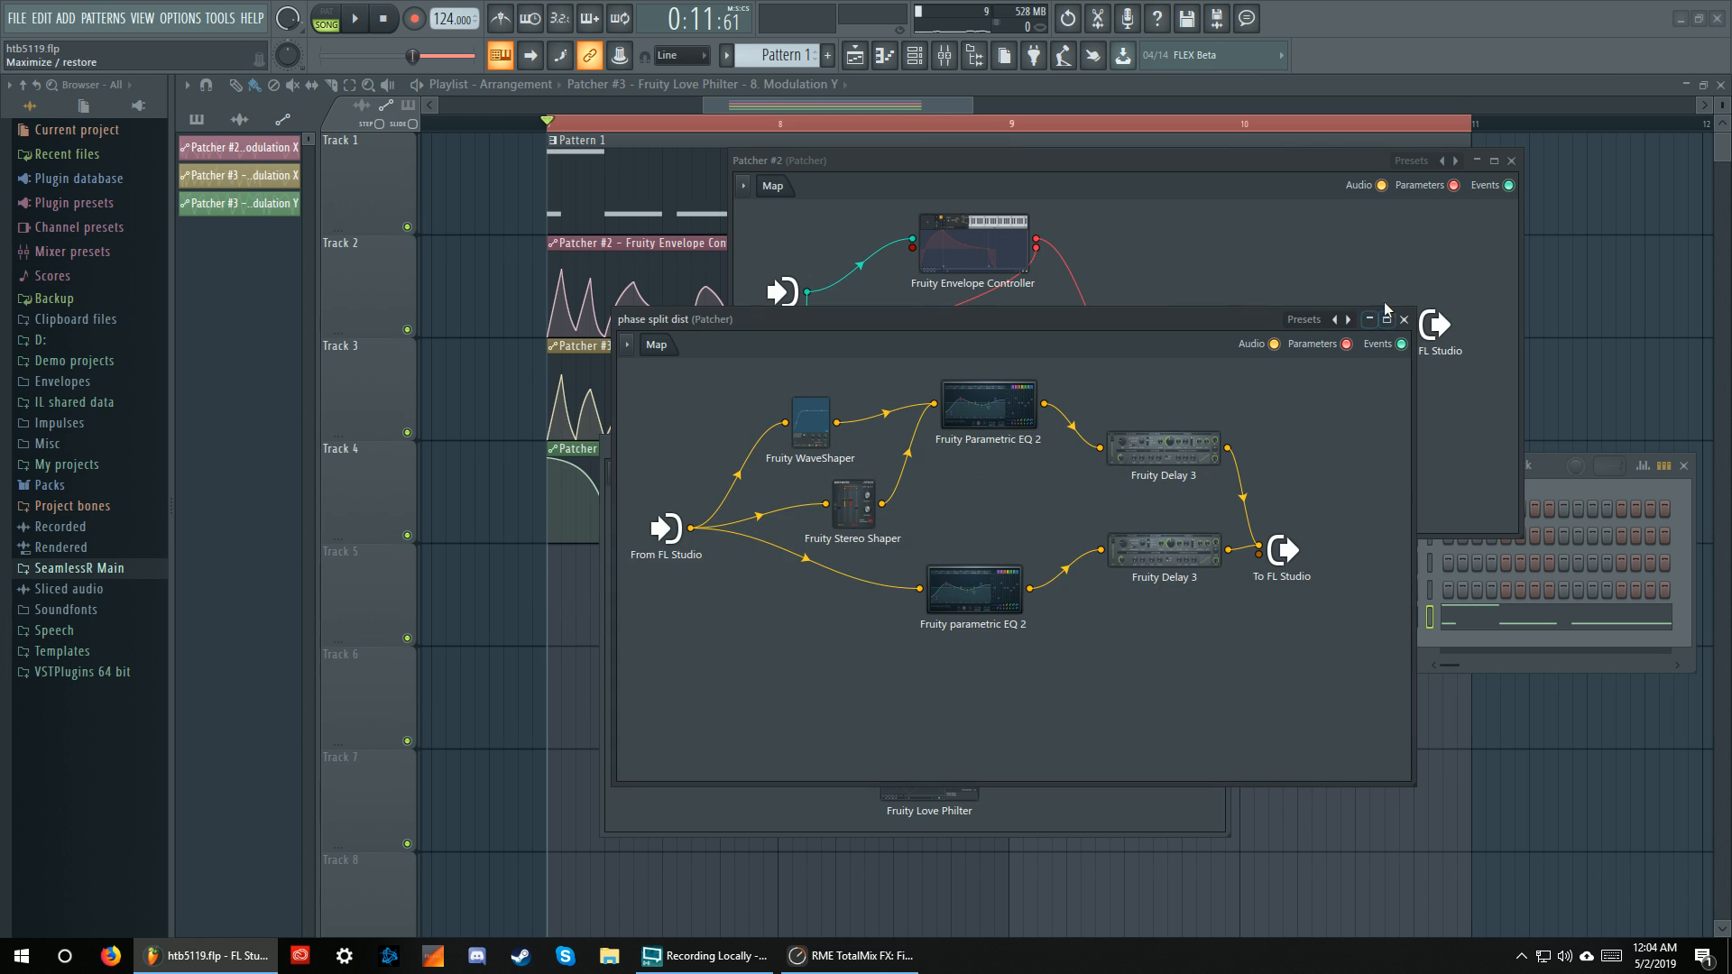
{"action": "left_click", "coordinate": [1403, 319]}
Show the main settings of the upper Sytrus inside the upper Patcher and return to the Patcher #2 map
{"action": "double_click", "coordinate": [965, 377]}
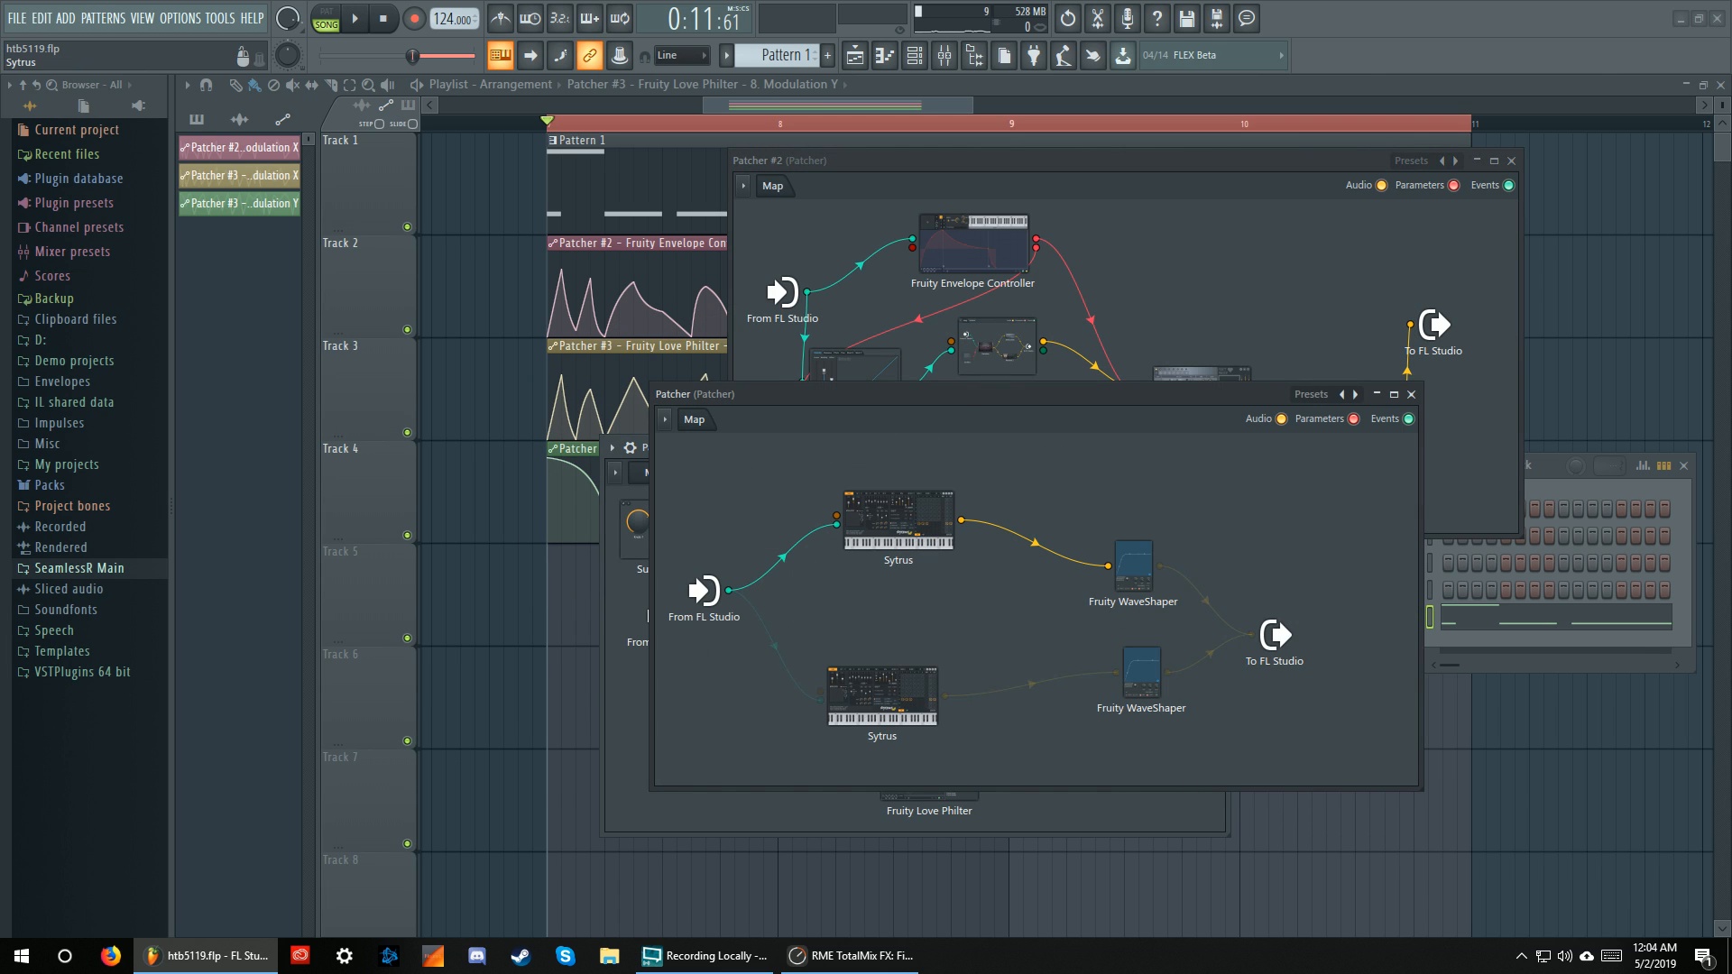
{"action": "double_click", "coordinate": [883, 568]}
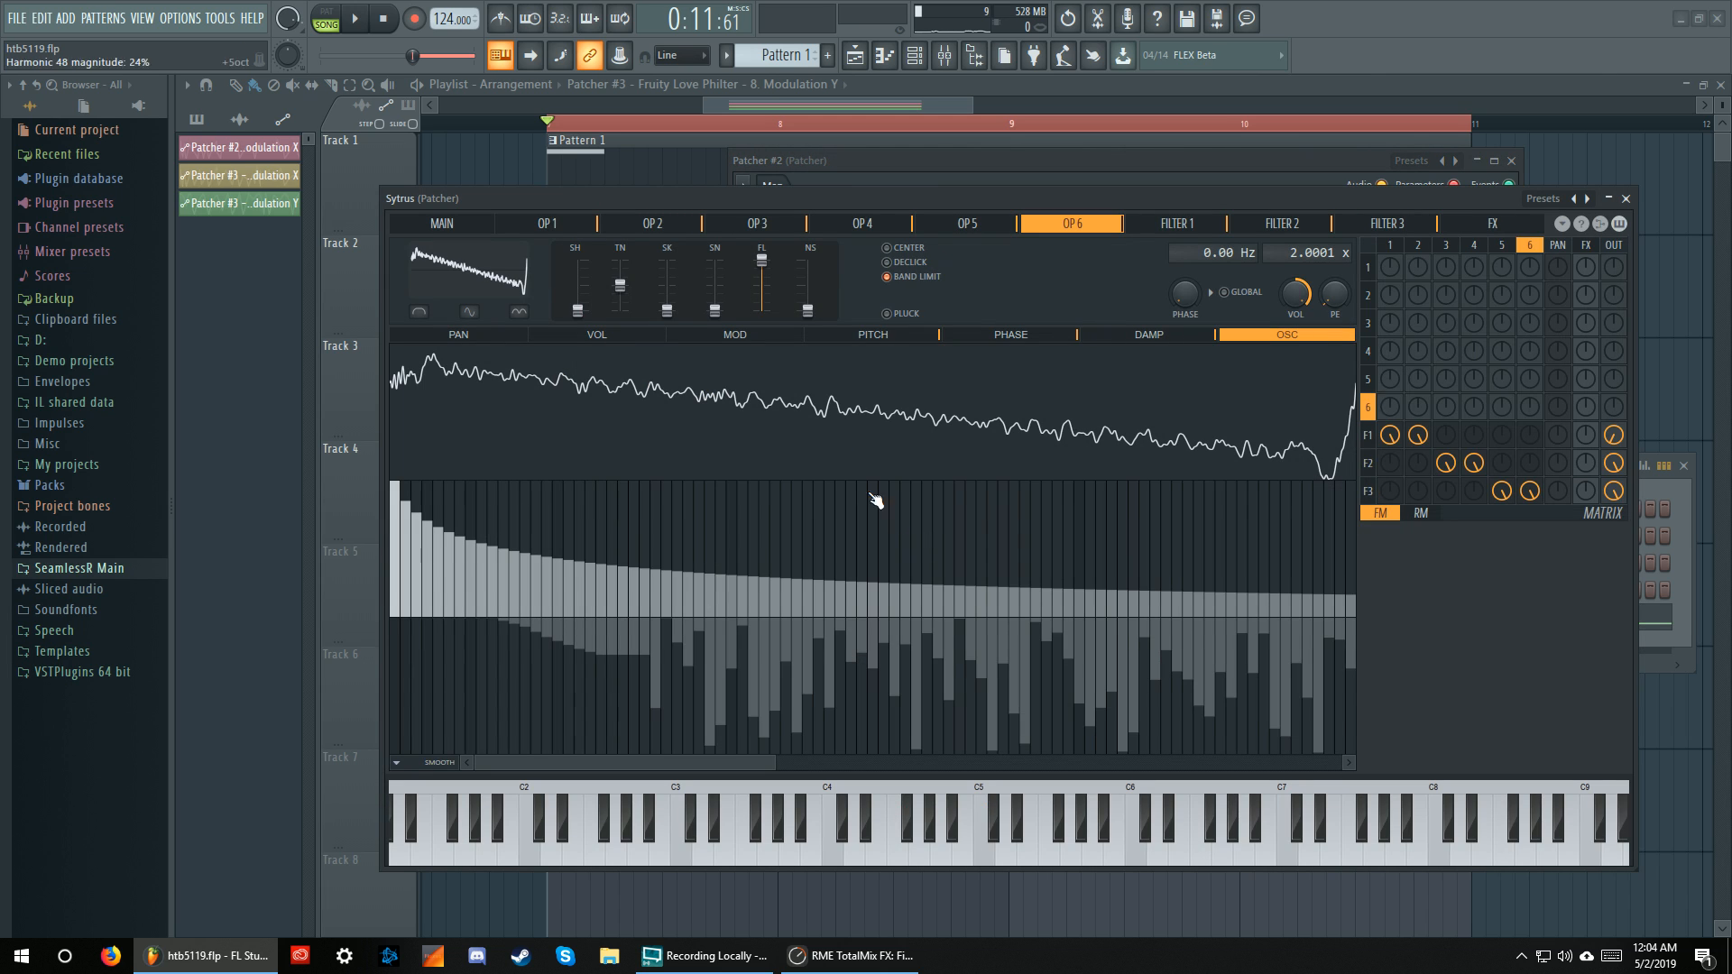
{"action": "left_click", "coordinate": [478, 227]}
{"action": "left_click", "coordinate": [1625, 198]}
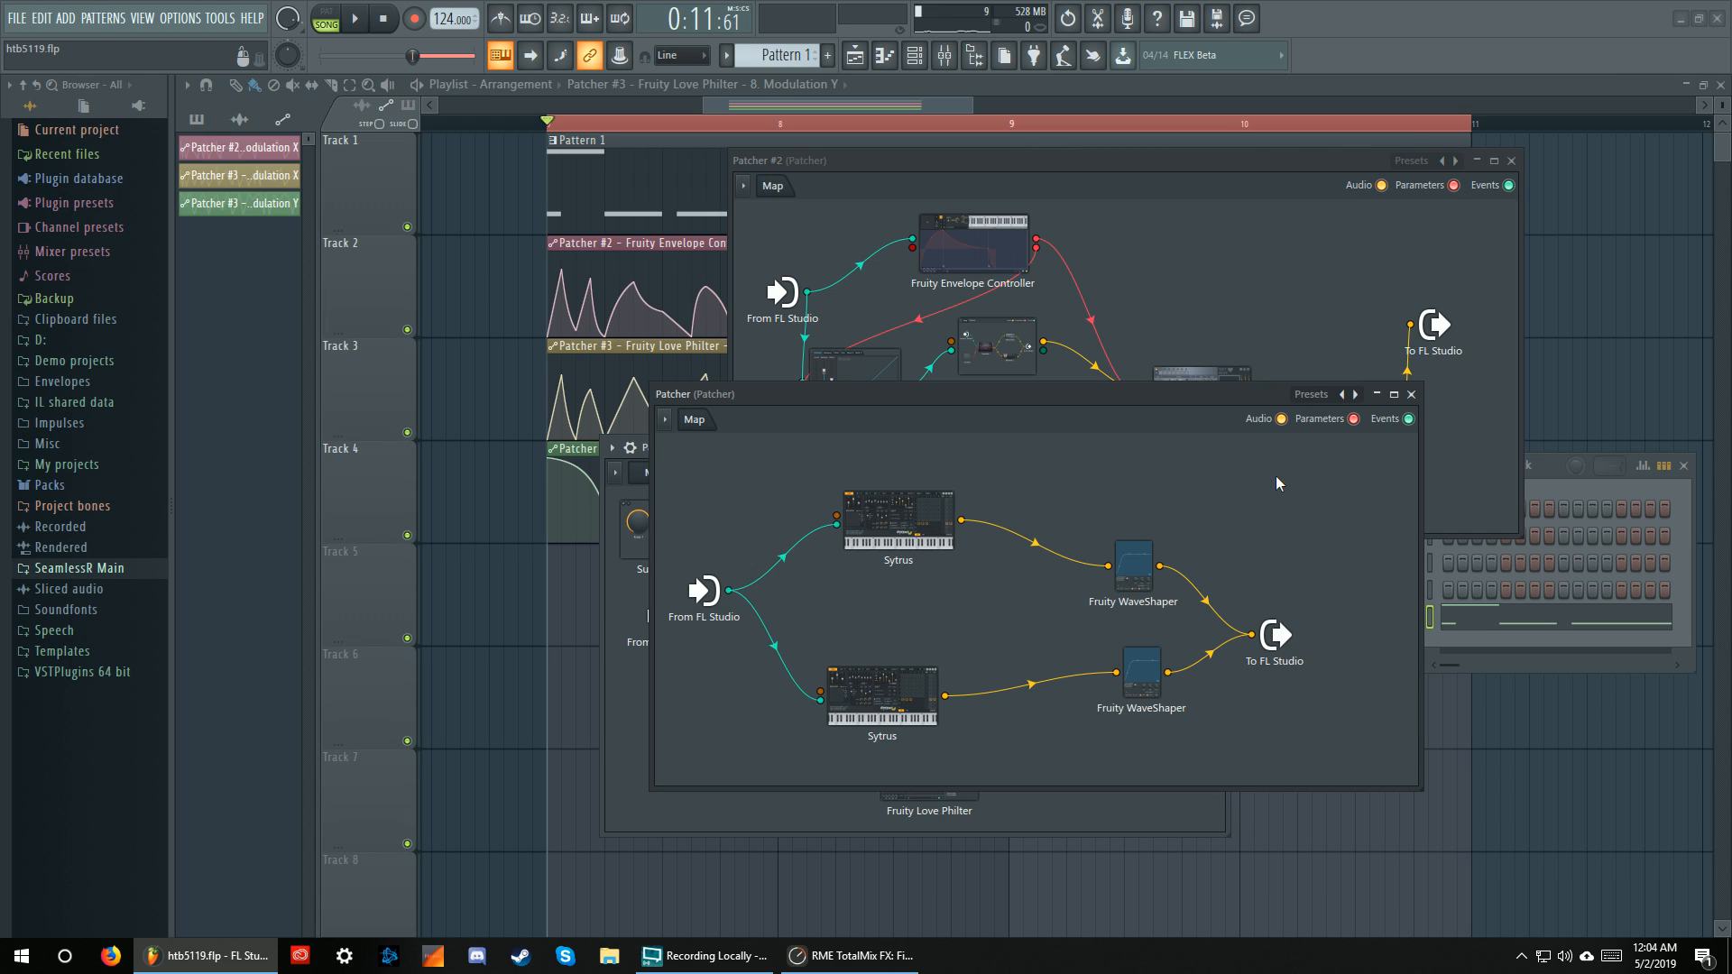
{"action": "left_click", "coordinate": [1410, 394]}
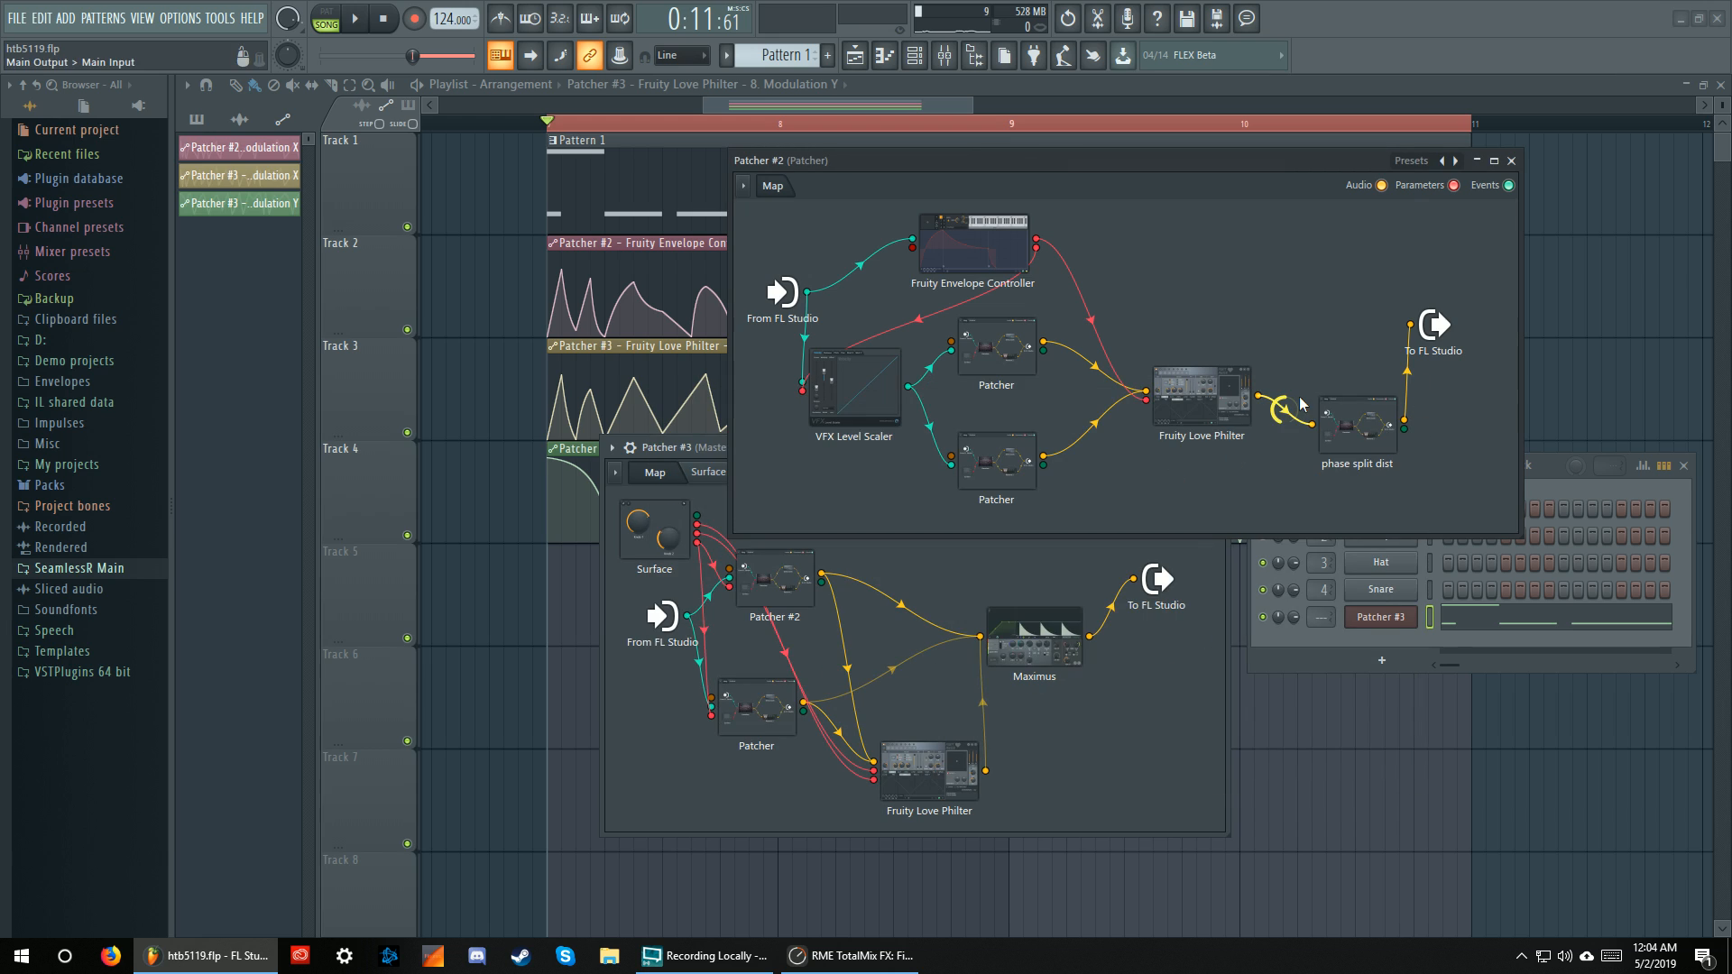
Reopen phase split dist to review the upper Fruity Delay 3's wet output, and close both windows
{"action": "left_click", "coordinate": [1344, 417]}
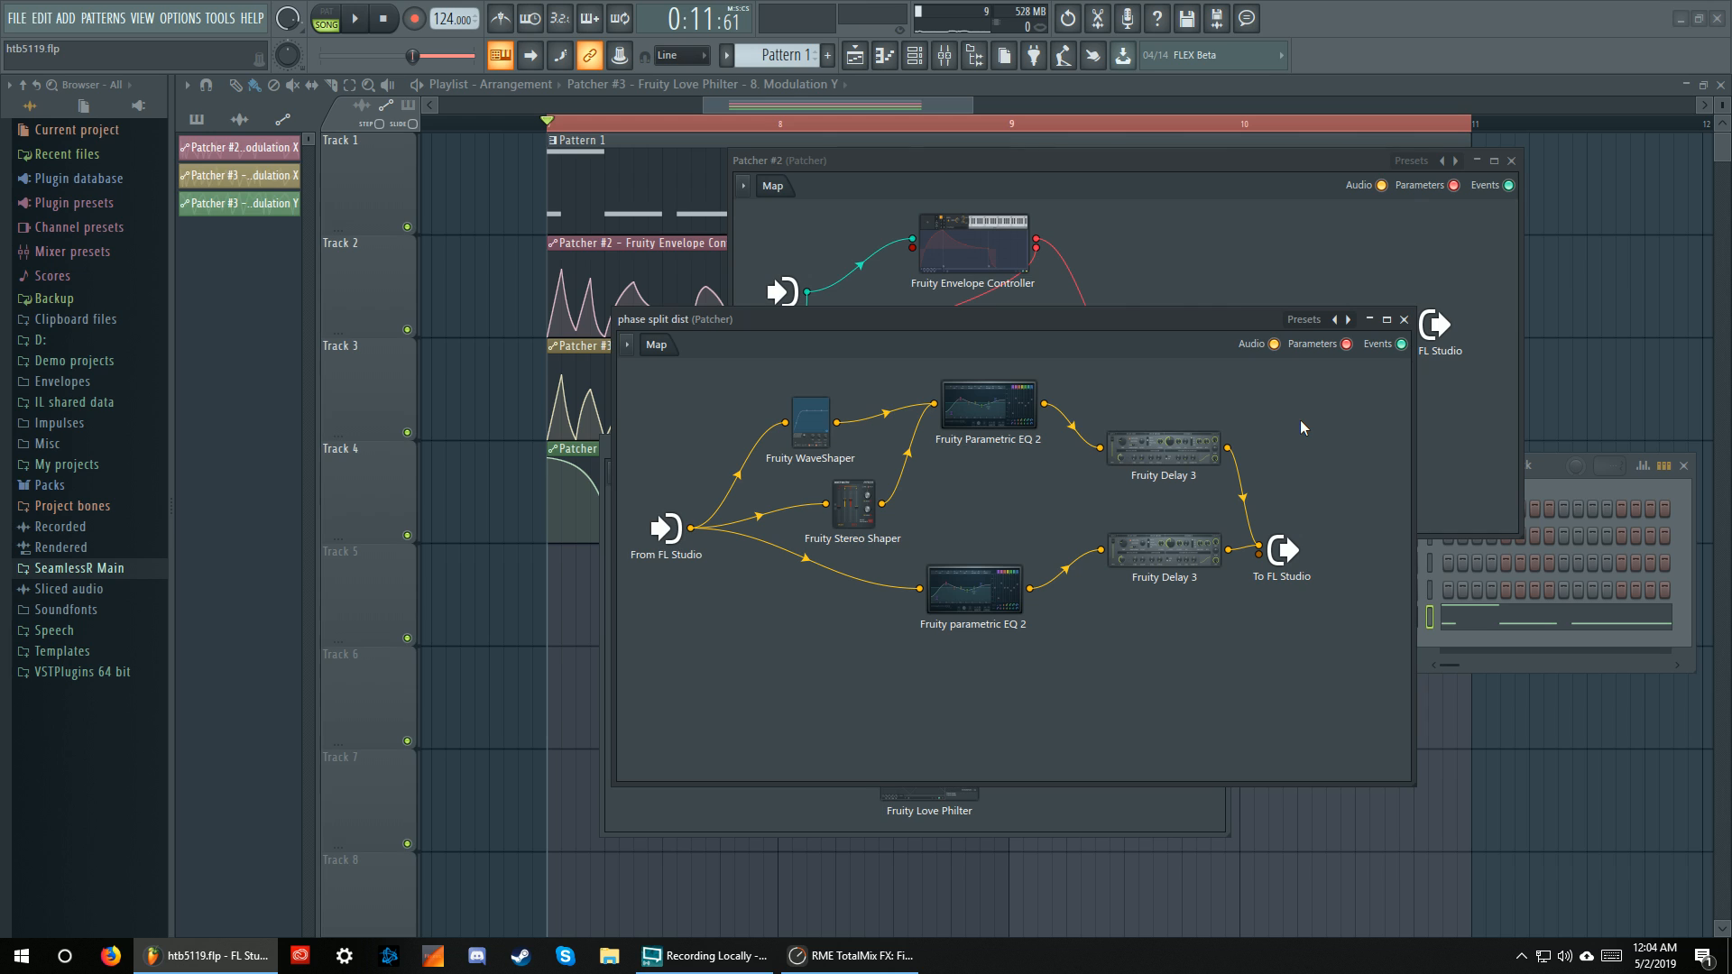
{"action": "left_click", "coordinate": [1163, 451]}
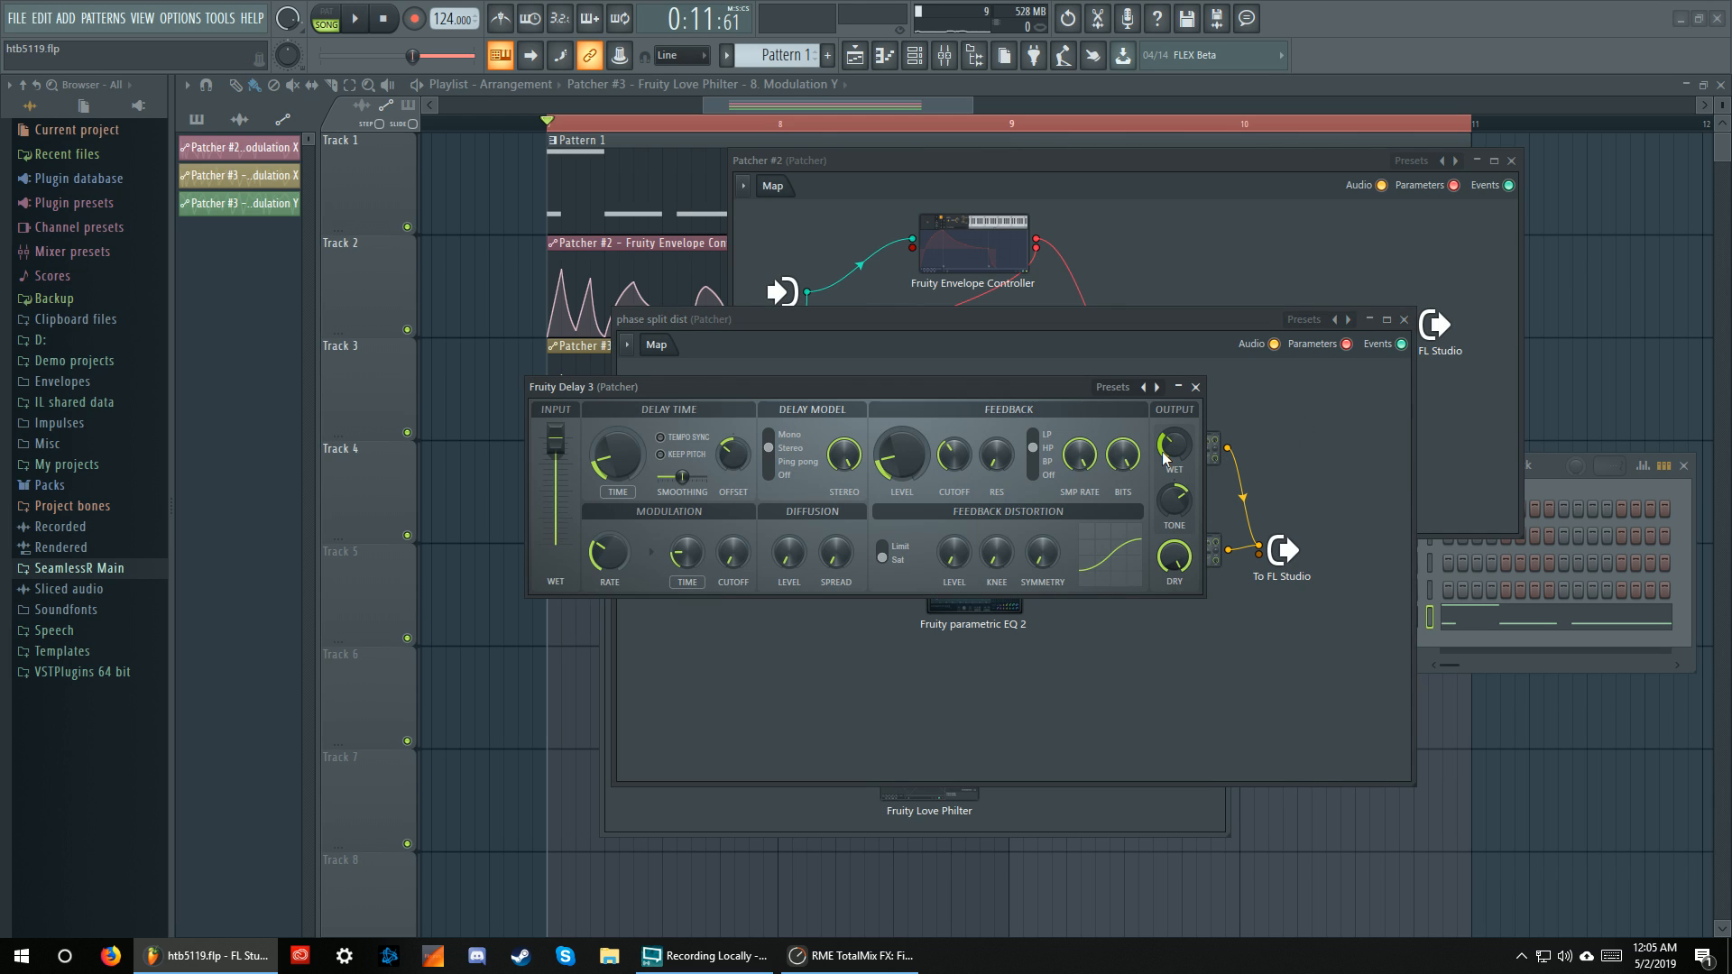
{"action": "left_click", "coordinate": [1194, 387]}
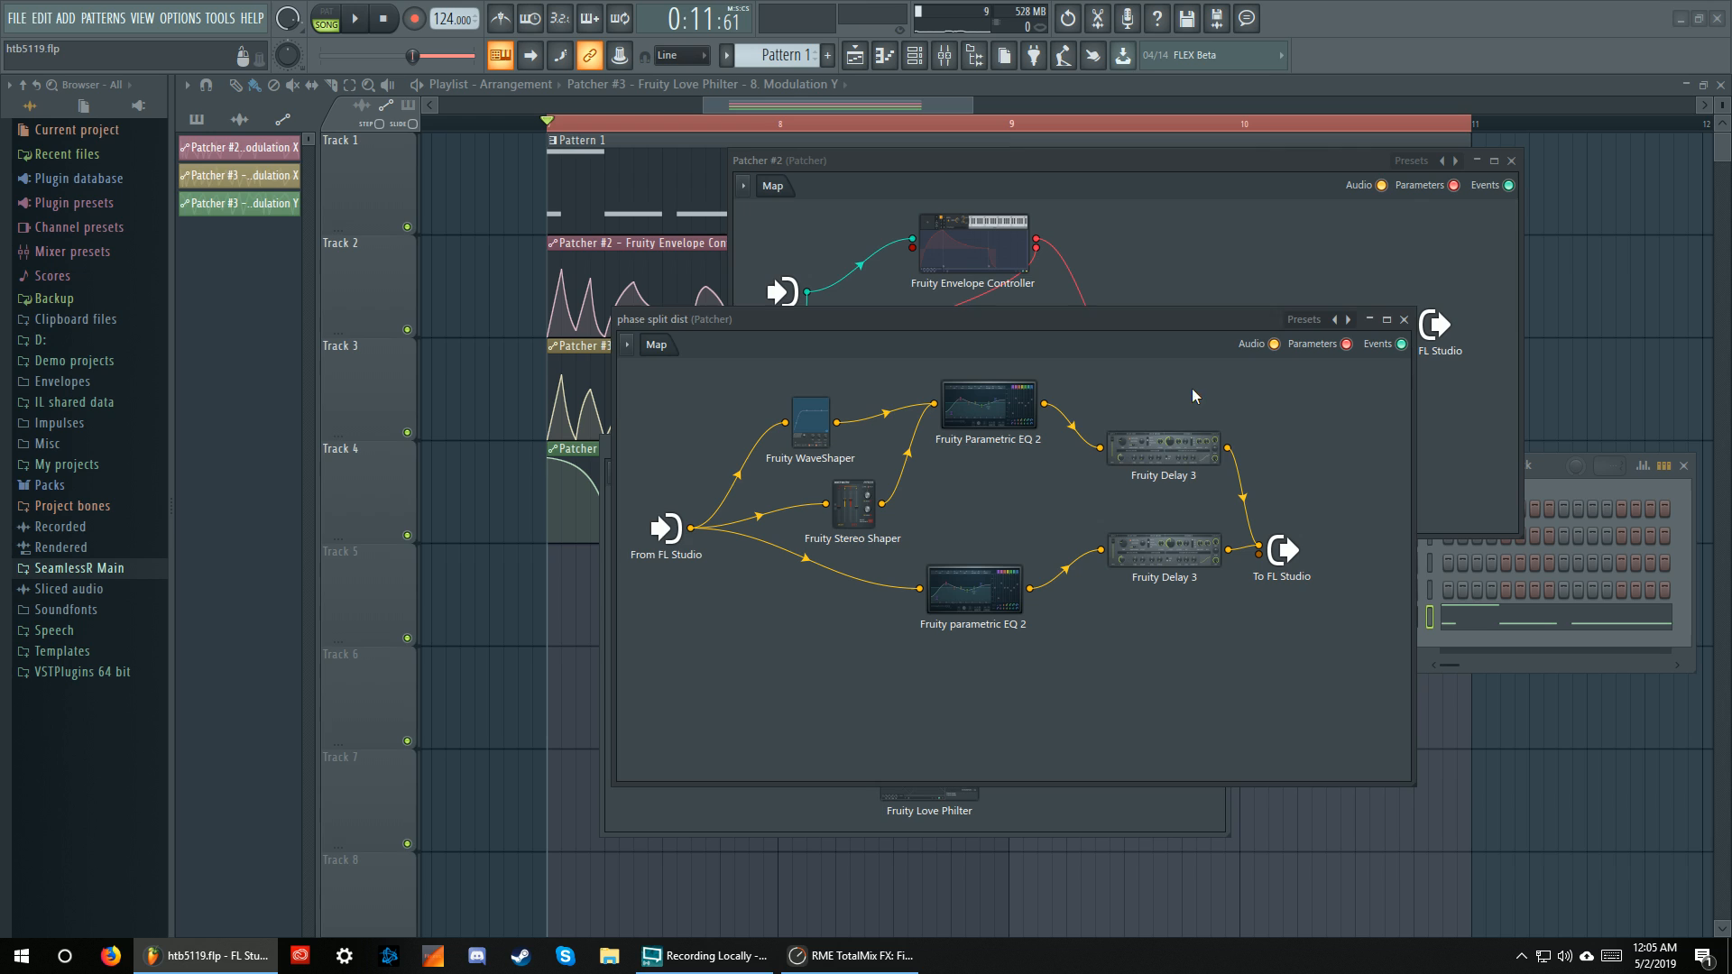
{"action": "left_click", "coordinate": [1403, 319]}
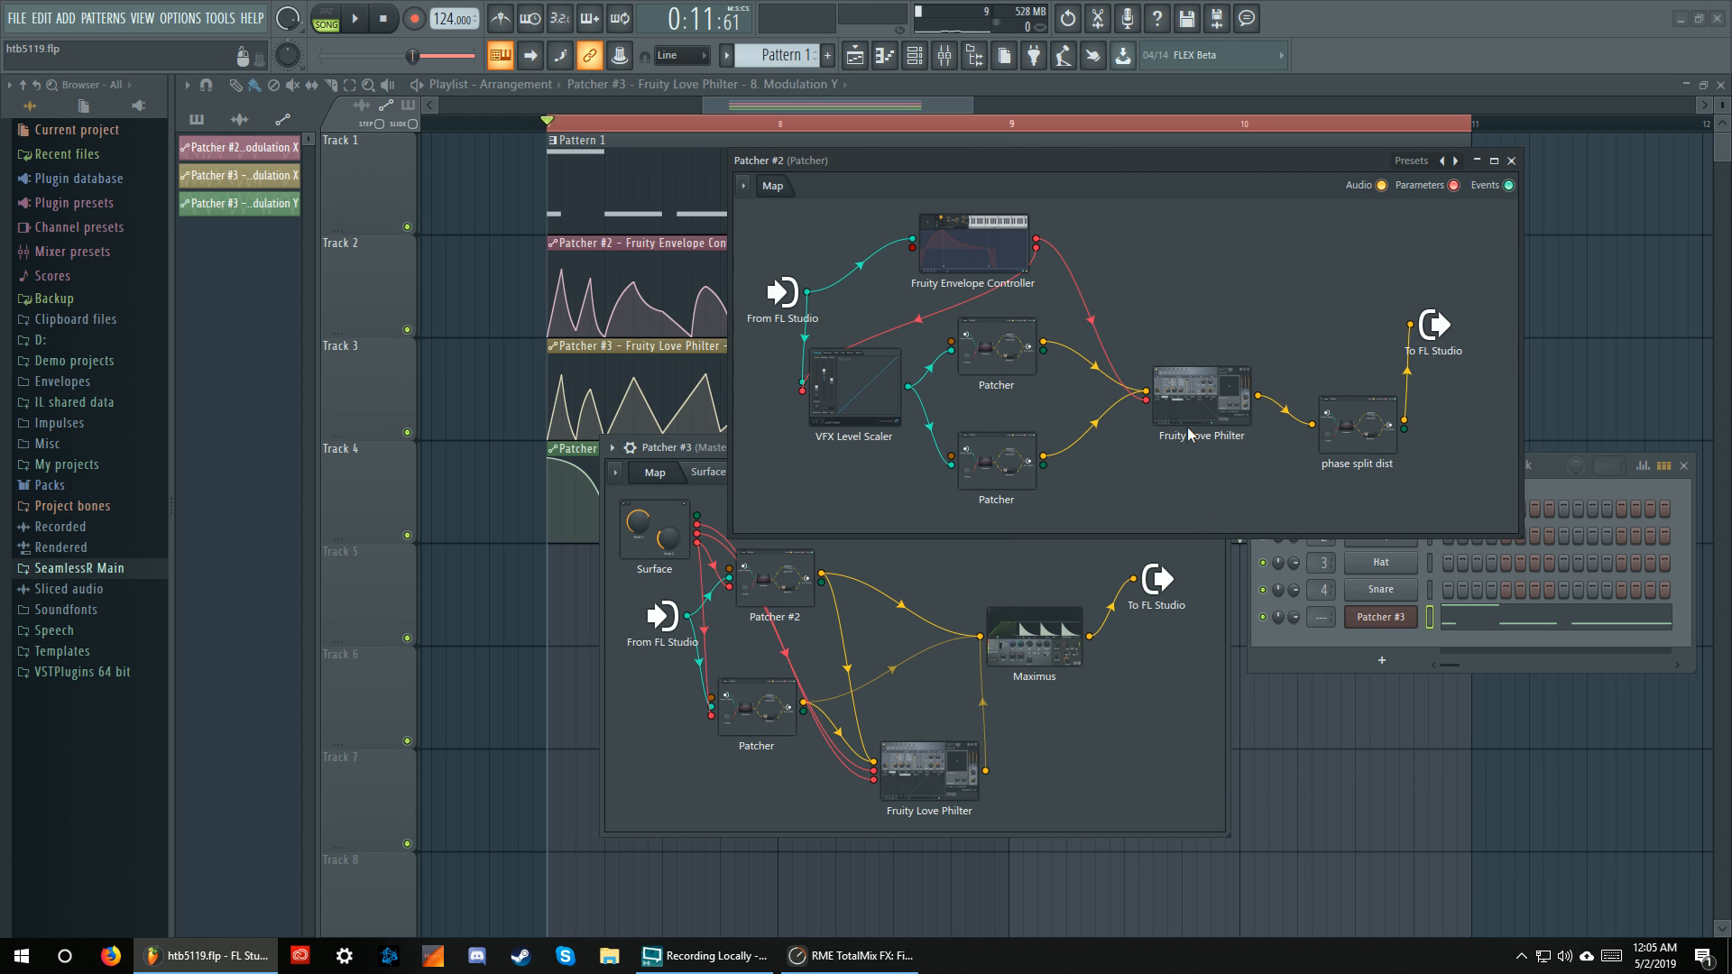
Nudge Fruity Love Philter in the map and examine the feedback level of phase split dist's upper Fruity Delay 3
{"action": "mouse_move", "coordinate": [1209, 402]}
{"action": "left_mouse_down"}
{"action": "mouse_move", "coordinate": [1205, 382]}
{"action": "mouse_move", "coordinate": [1205, 403]}
{"action": "left_mouse_up"}
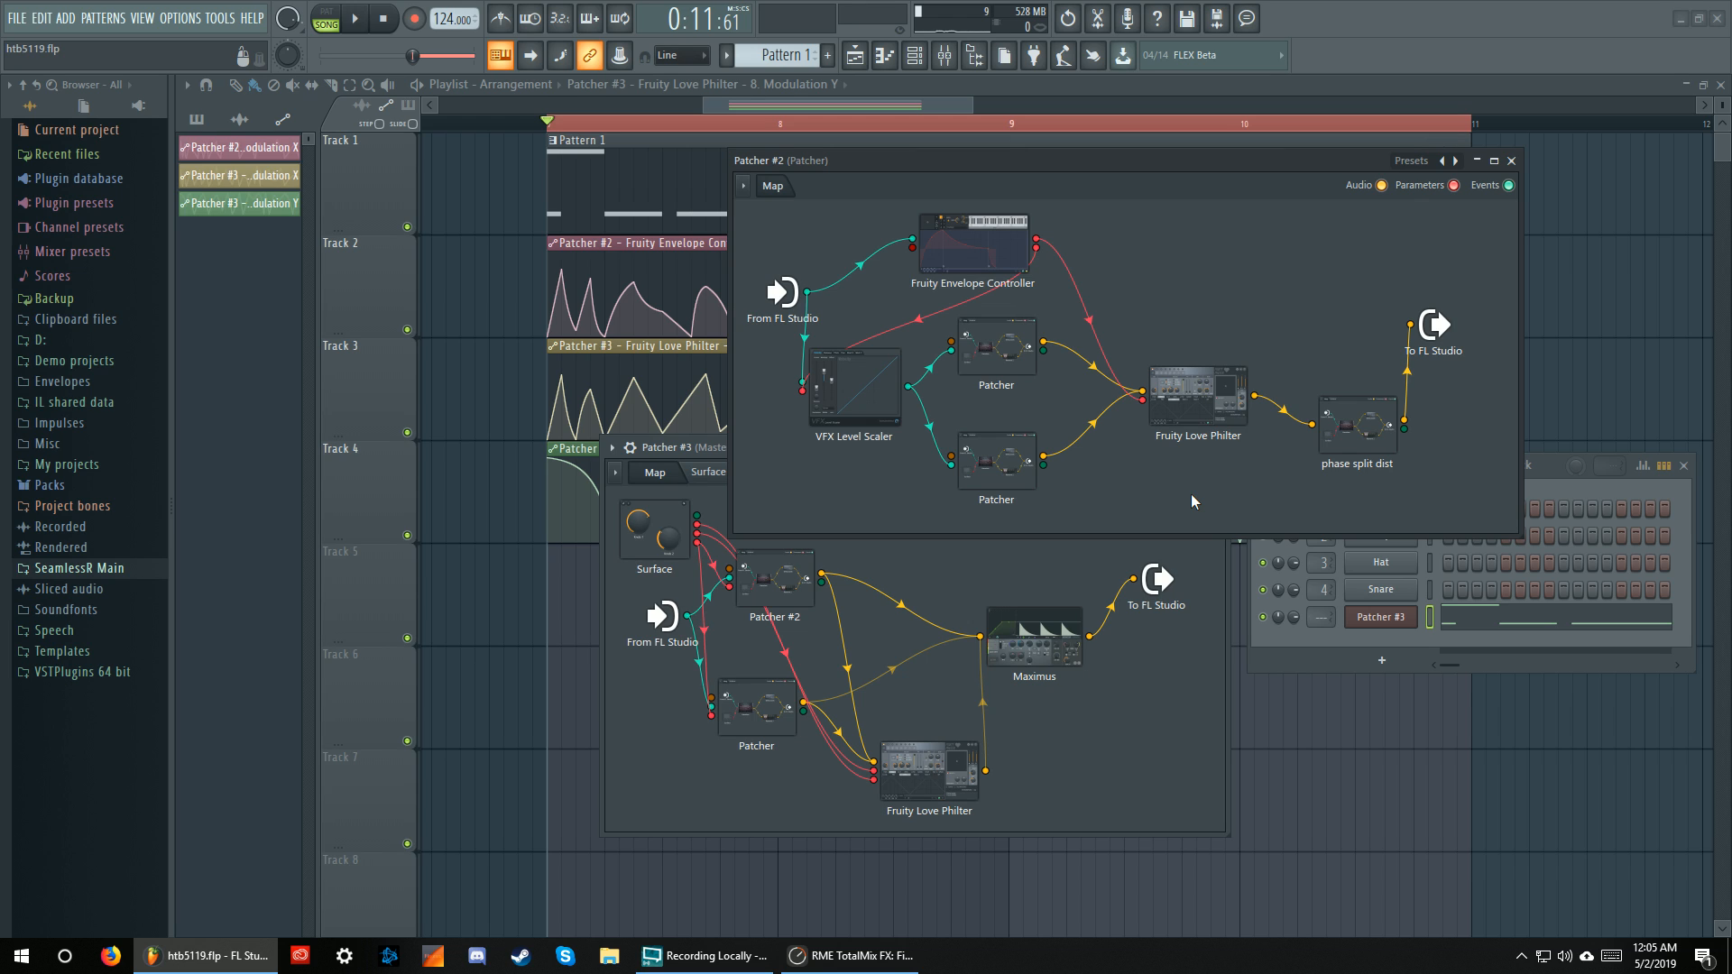
{"action": "double_click", "coordinate": [1357, 417]}
{"action": "double_click", "coordinate": [1216, 448]}
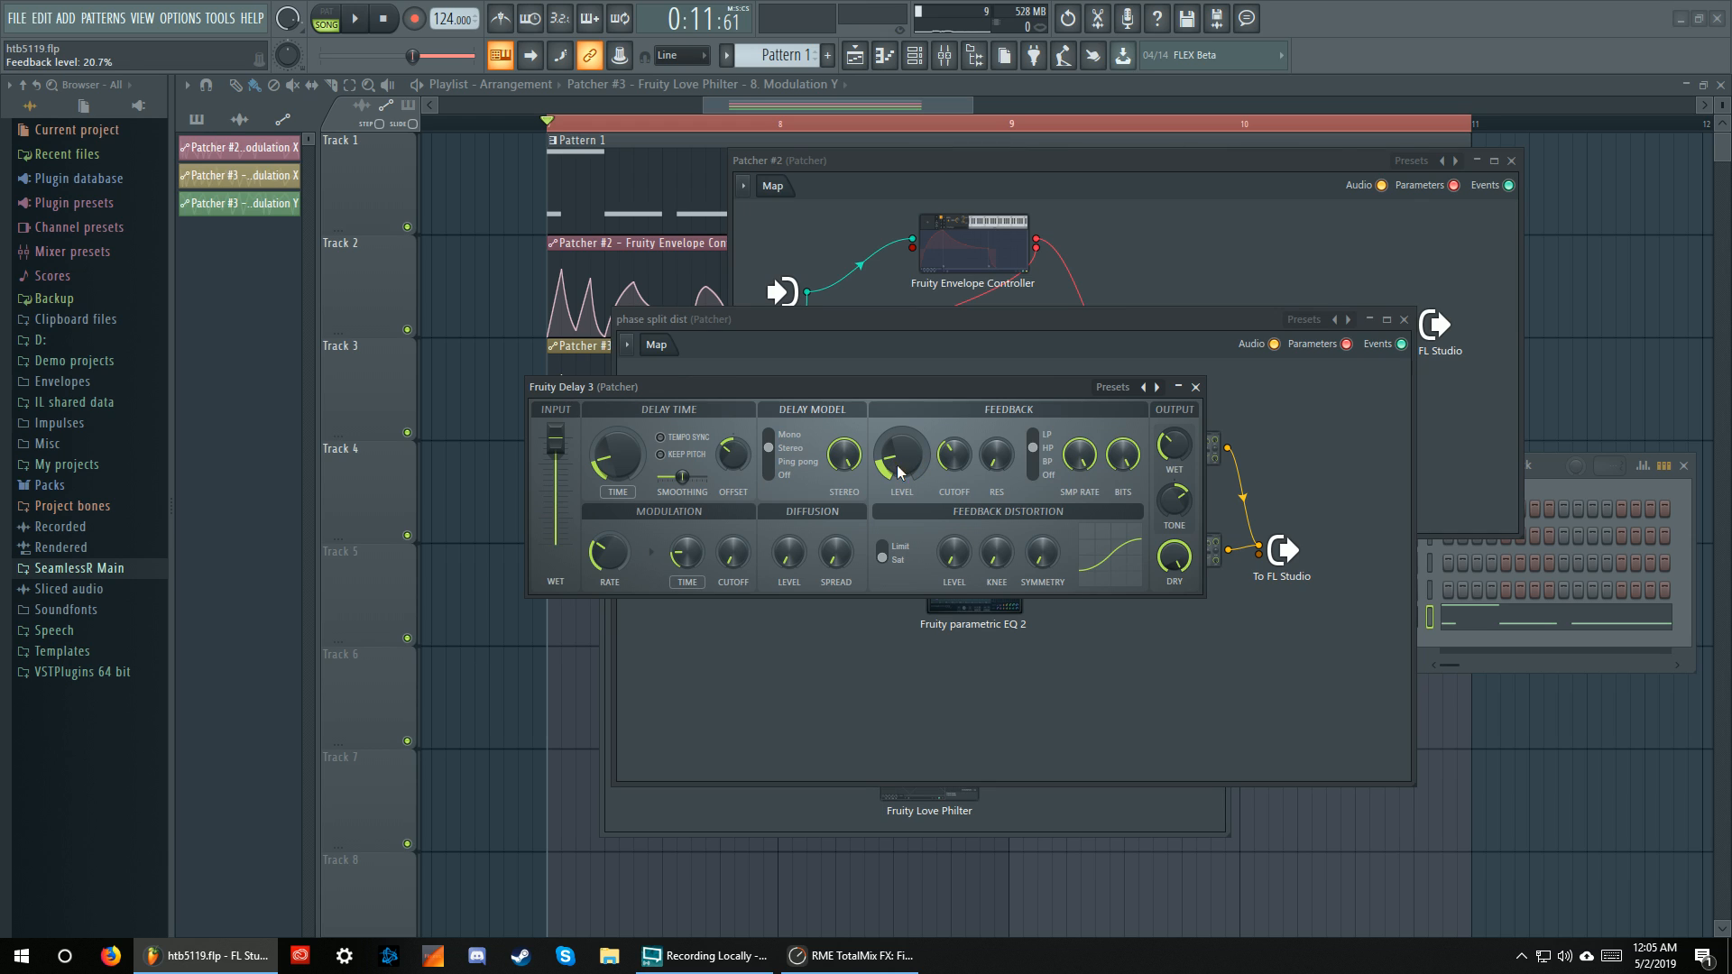
{"action": "left_click", "coordinate": [1195, 386]}
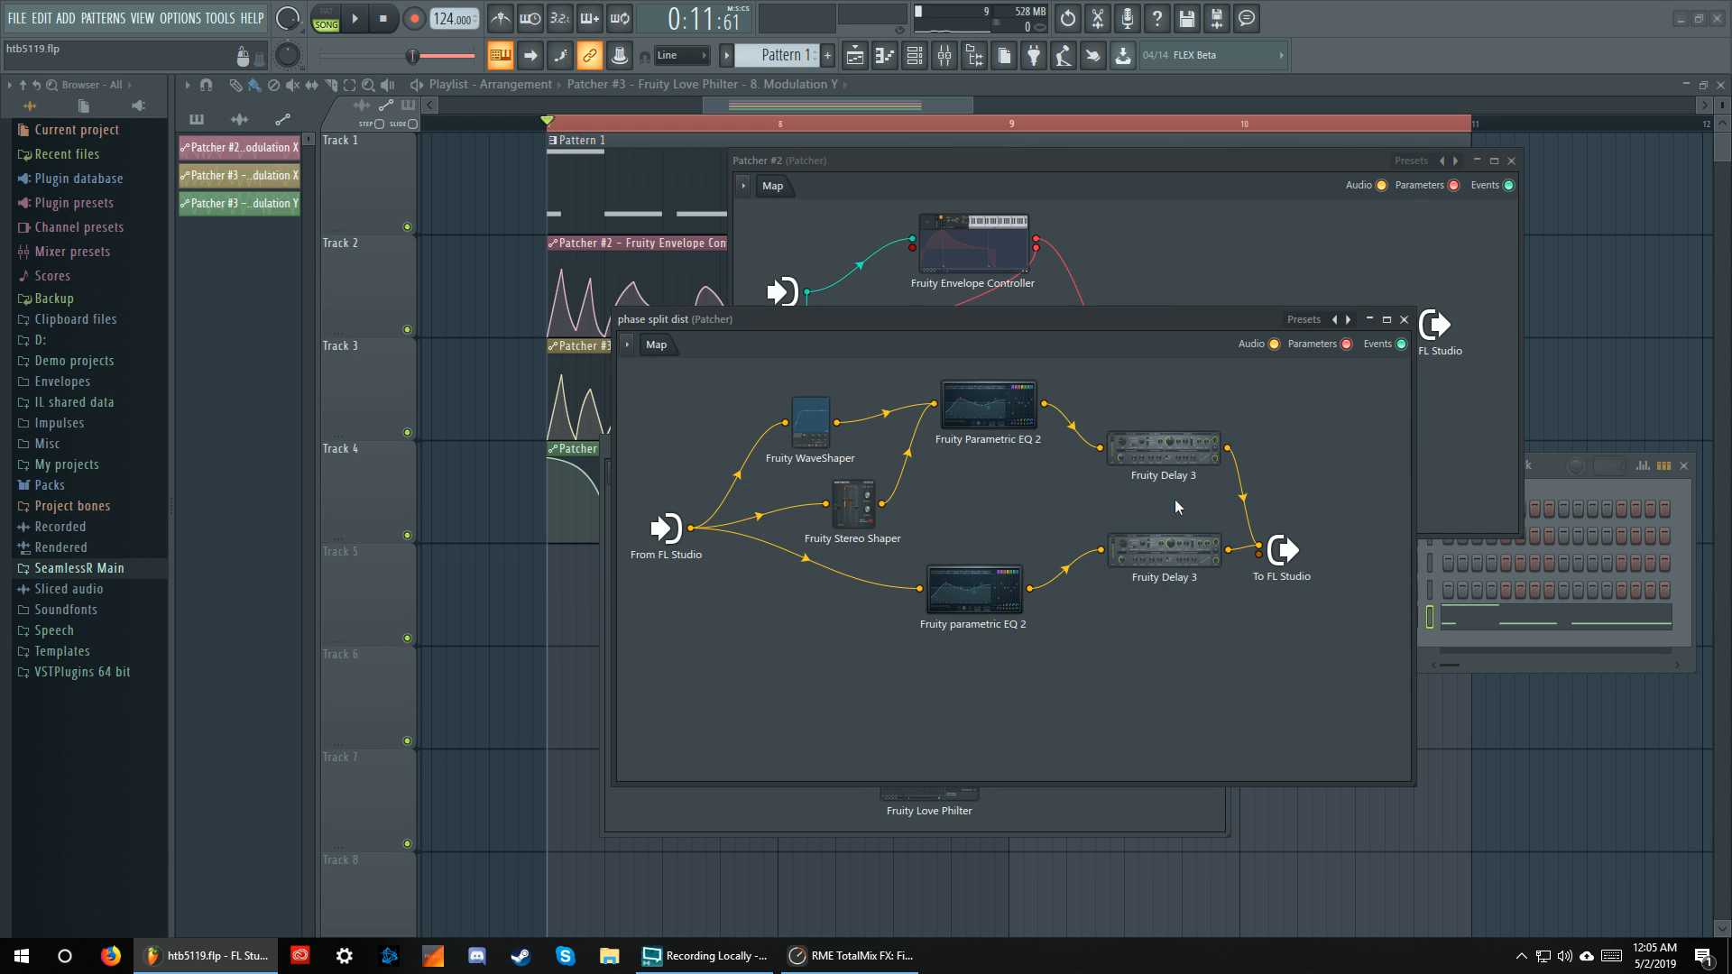
Close phase split dist, then view the map of the lower Patcher inside Patcher #3 and close it
{"action": "left_click", "coordinate": [1404, 320]}
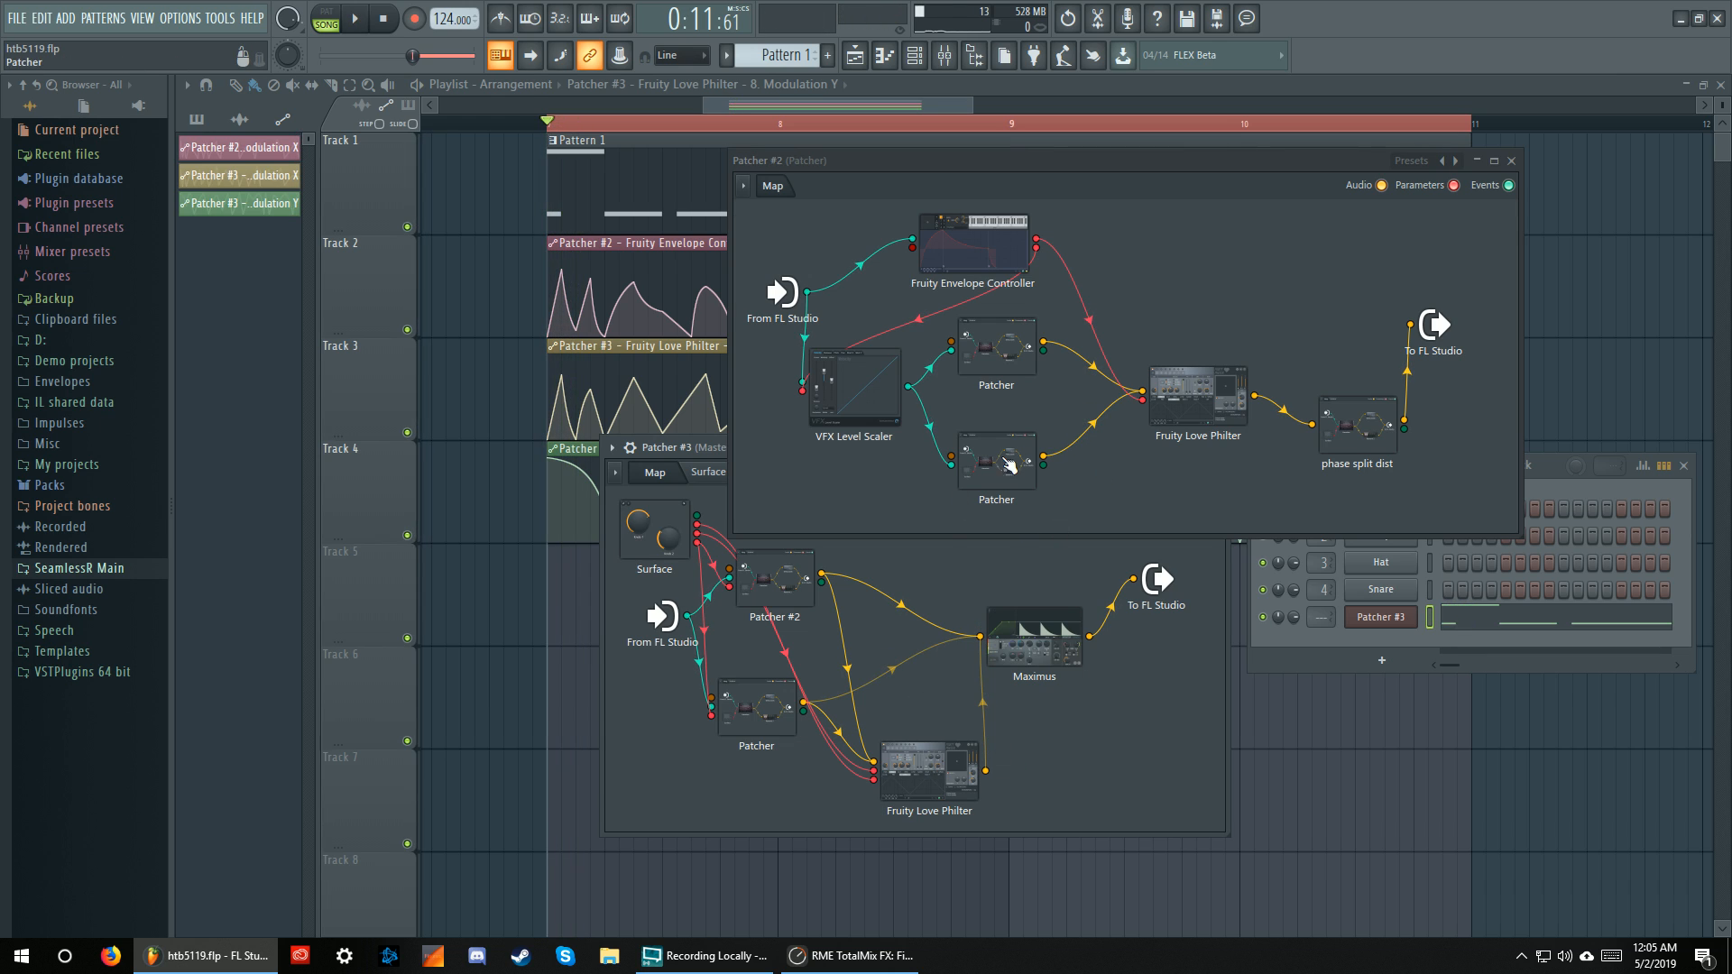
{"action": "left_click", "coordinate": [768, 712]}
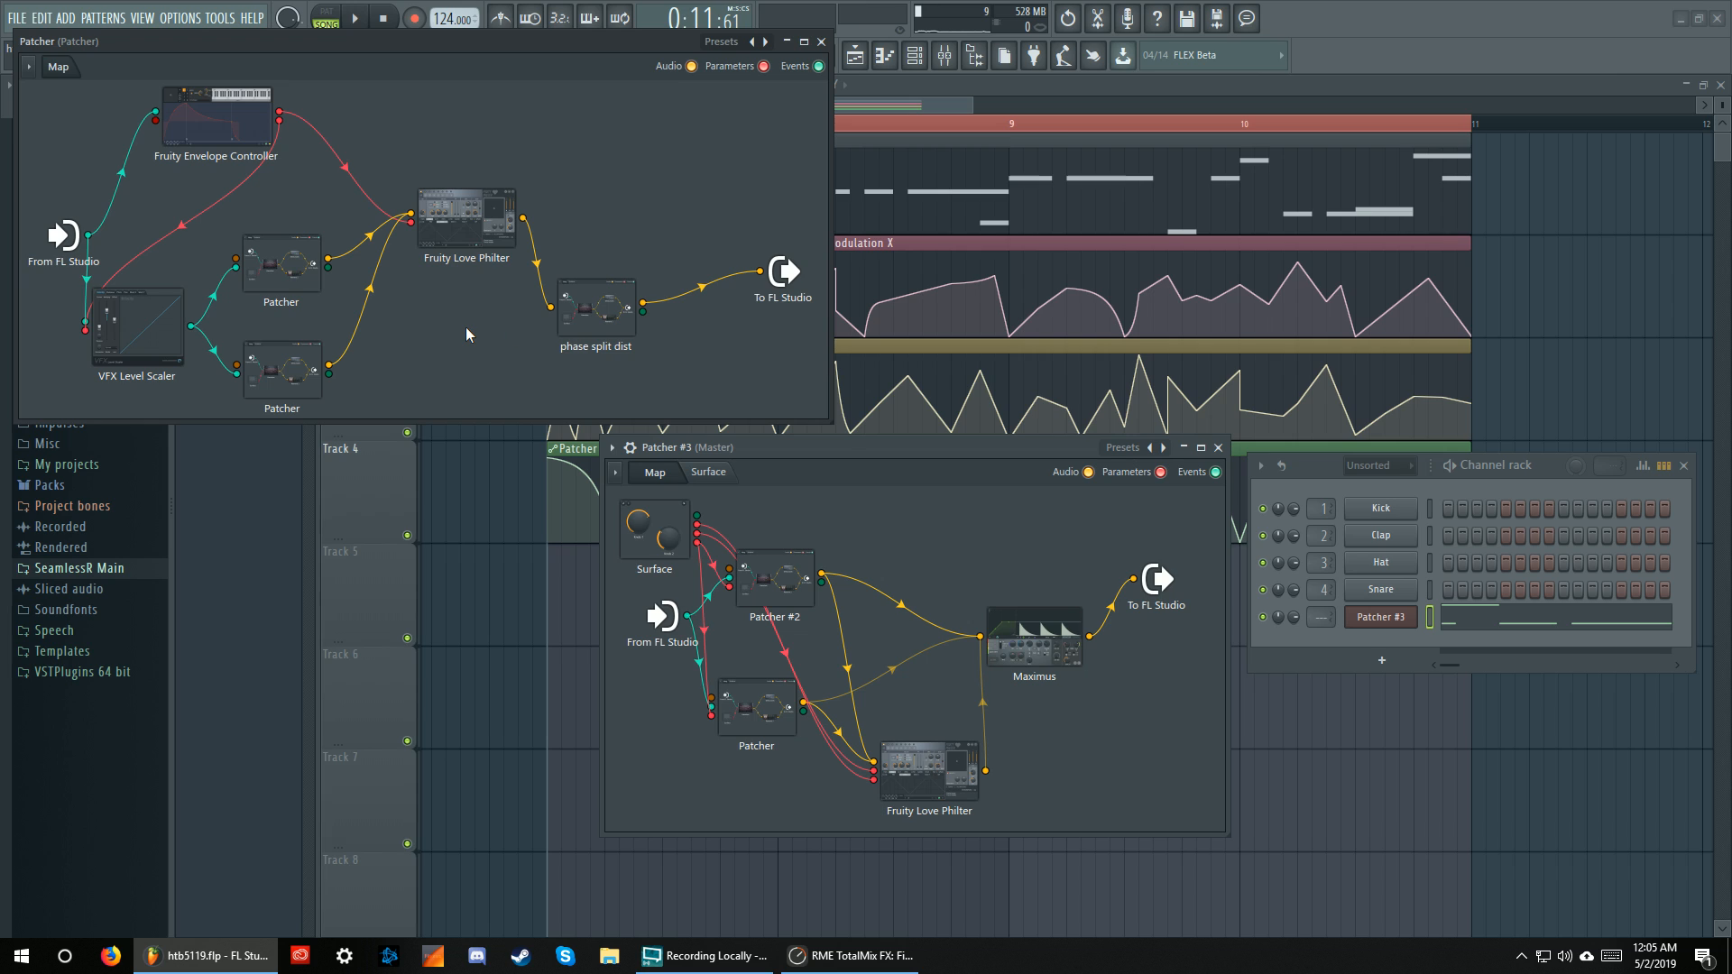
{"action": "left_click", "coordinate": [821, 42]}
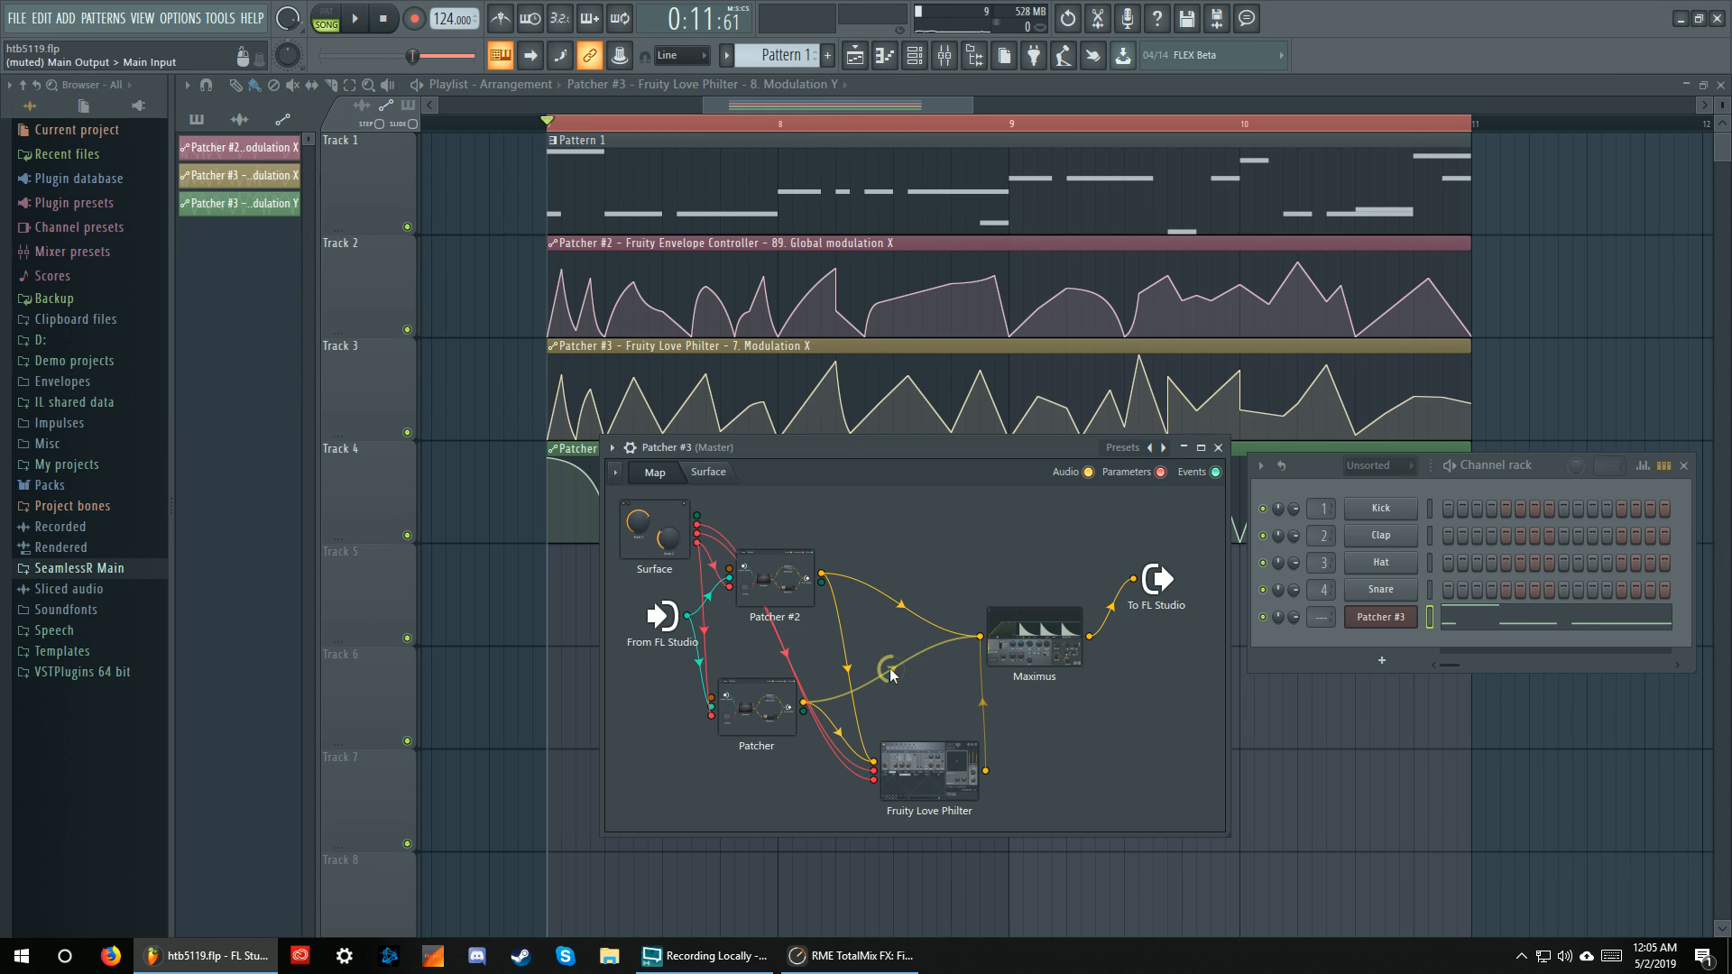
Remove the direct audio links from Patcher #2 and the lower Patcher into Maximus
{"action": "right_click", "coordinate": [951, 621]}
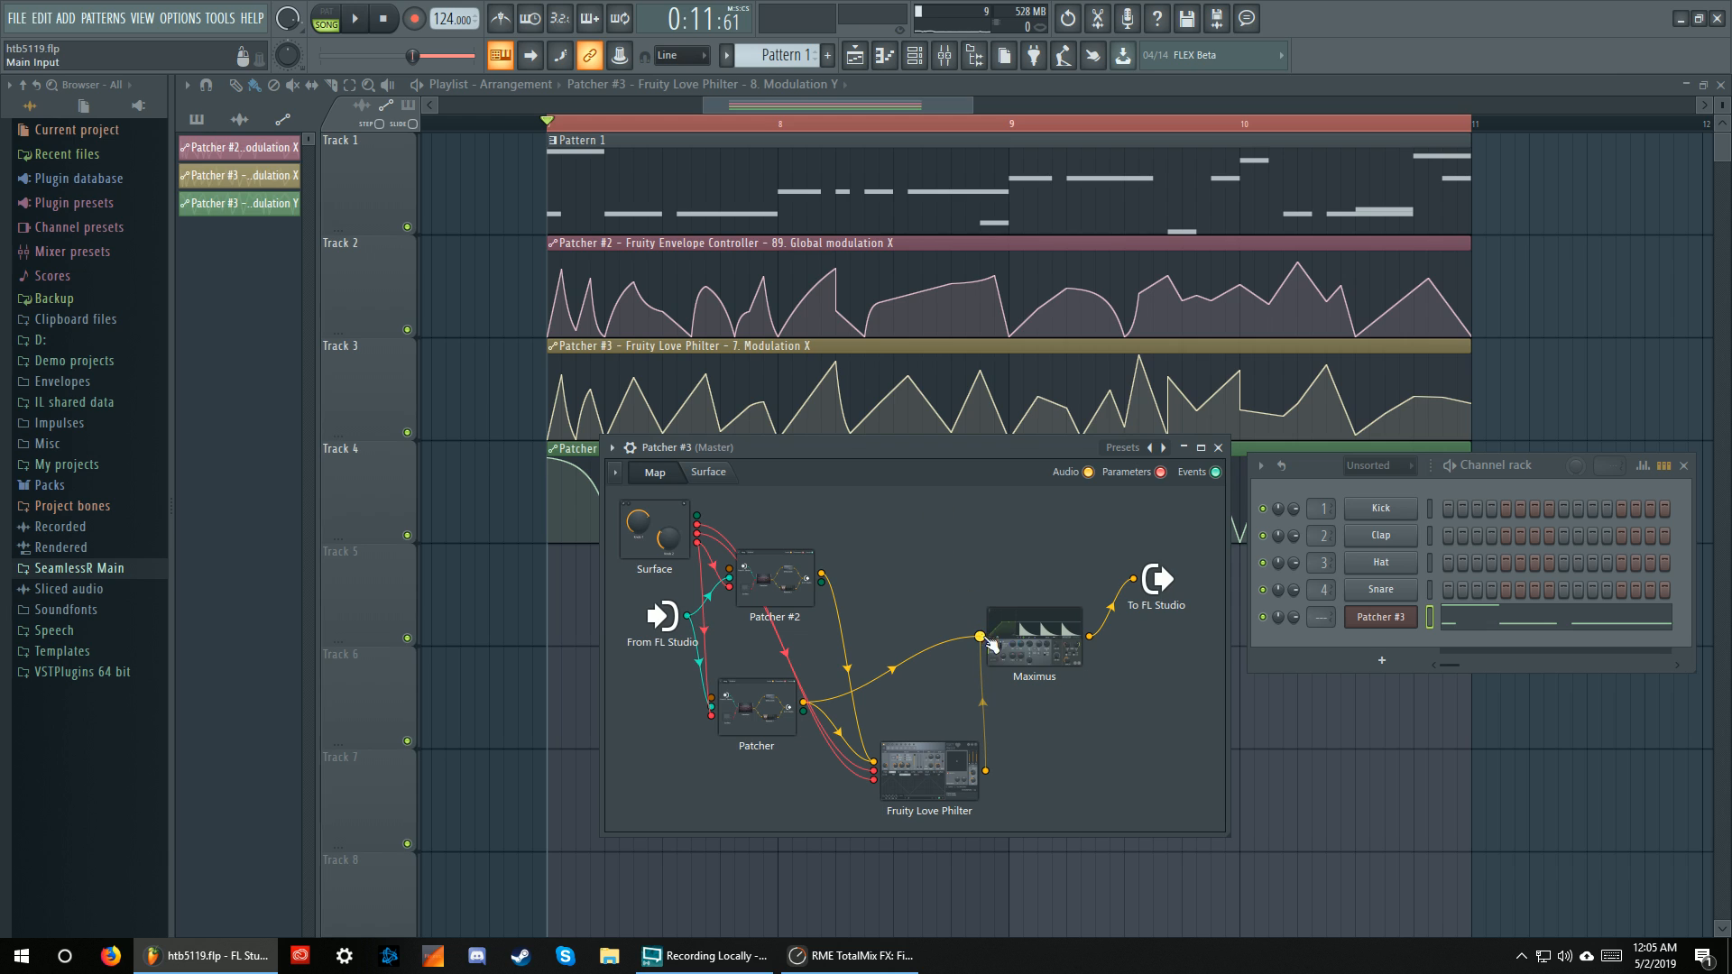
{"action": "right_click", "coordinate": [985, 643]}
{"action": "left_click_drag", "start_coordinate": [985, 641], "coordinate": [1067, 623]}
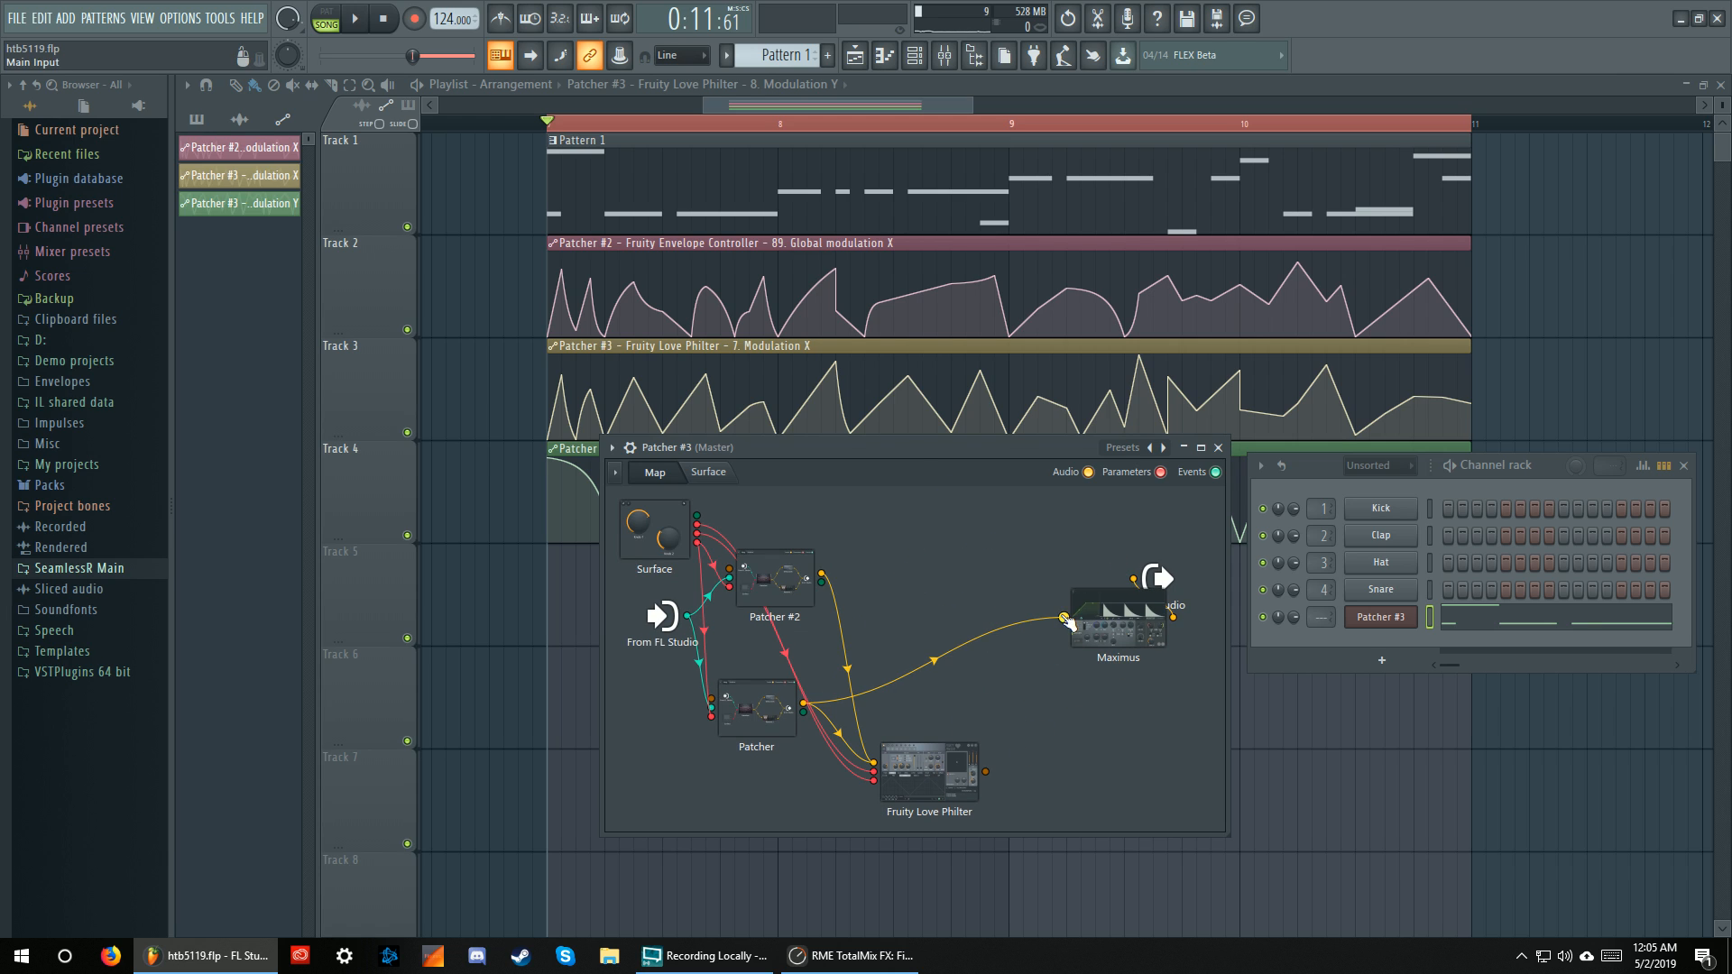
{"action": "right_click", "coordinate": [1067, 623]}
Arrange Fruity Love Philter in series between the two Patchers and Maximus, and briefly check the Patcher #2 map
{"action": "left_click_drag", "start_coordinate": [911, 758], "coordinate": [925, 595]}
{"action": "left_click_drag", "start_coordinate": [997, 654], "coordinate": [1041, 672]}
{"action": "left_click_drag", "start_coordinate": [940, 653], "coordinate": [875, 646]}
{"action": "left_click_drag", "start_coordinate": [1048, 666], "coordinate": [1042, 641]}
{"action": "left_click_drag", "start_coordinate": [875, 643], "coordinate": [916, 639]}
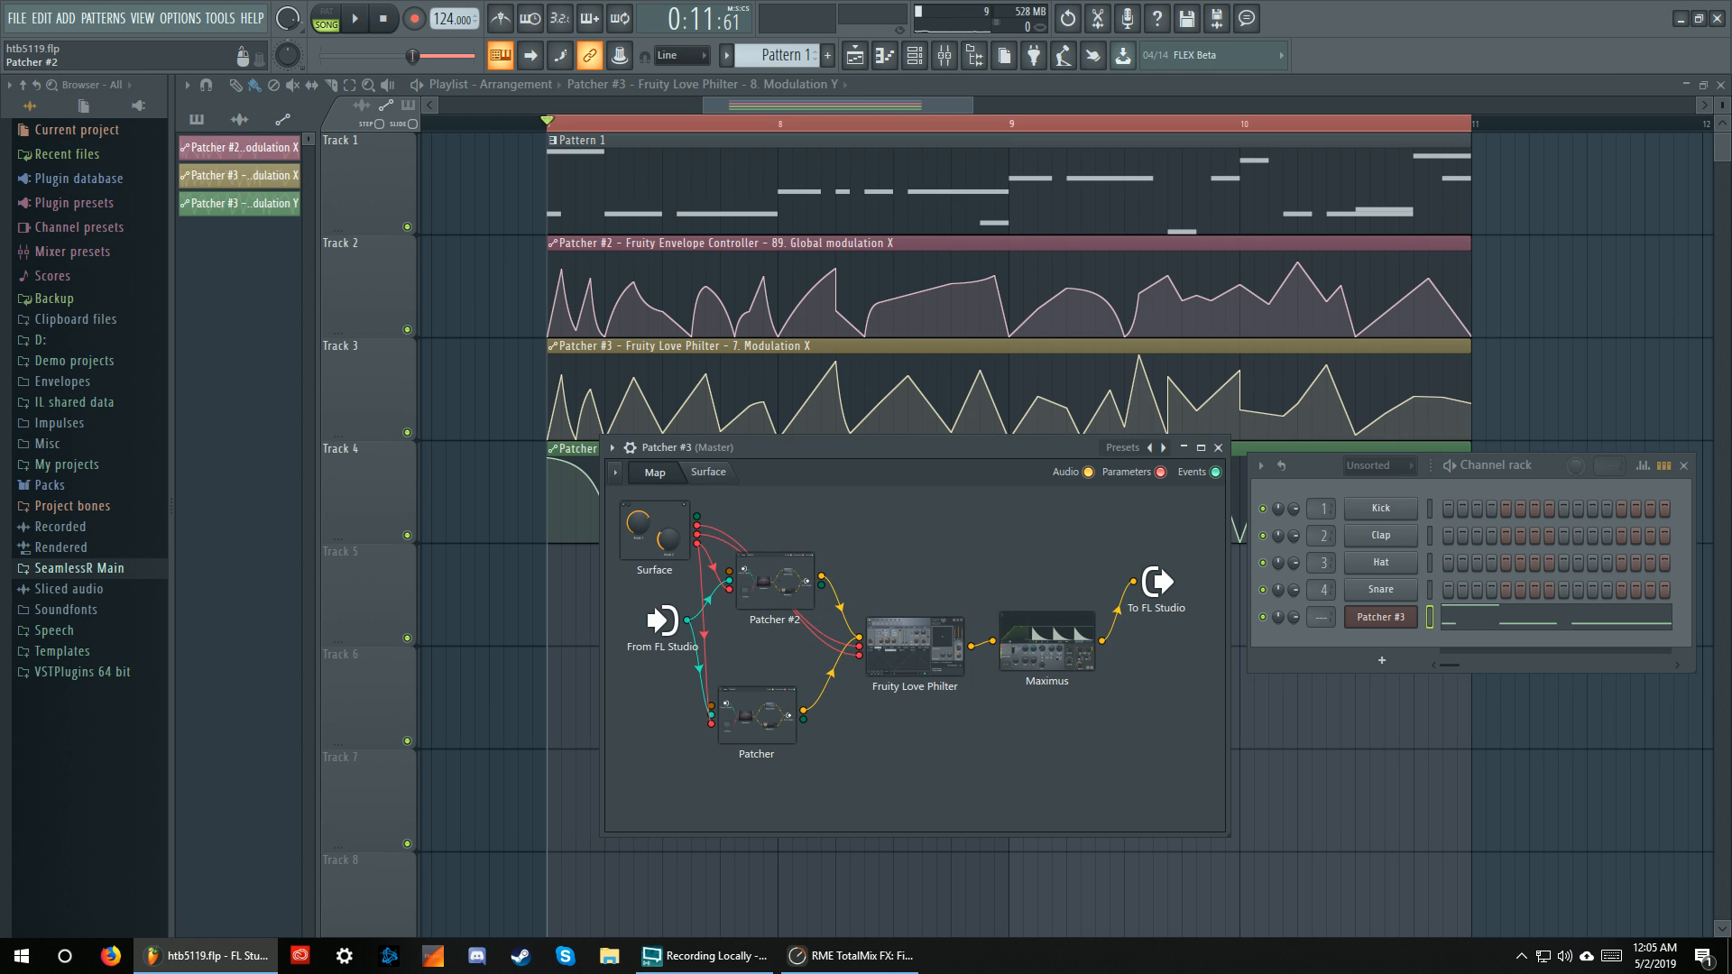
{"action": "double_click", "coordinate": [782, 585]}
{"action": "left_click", "coordinate": [1508, 162]}
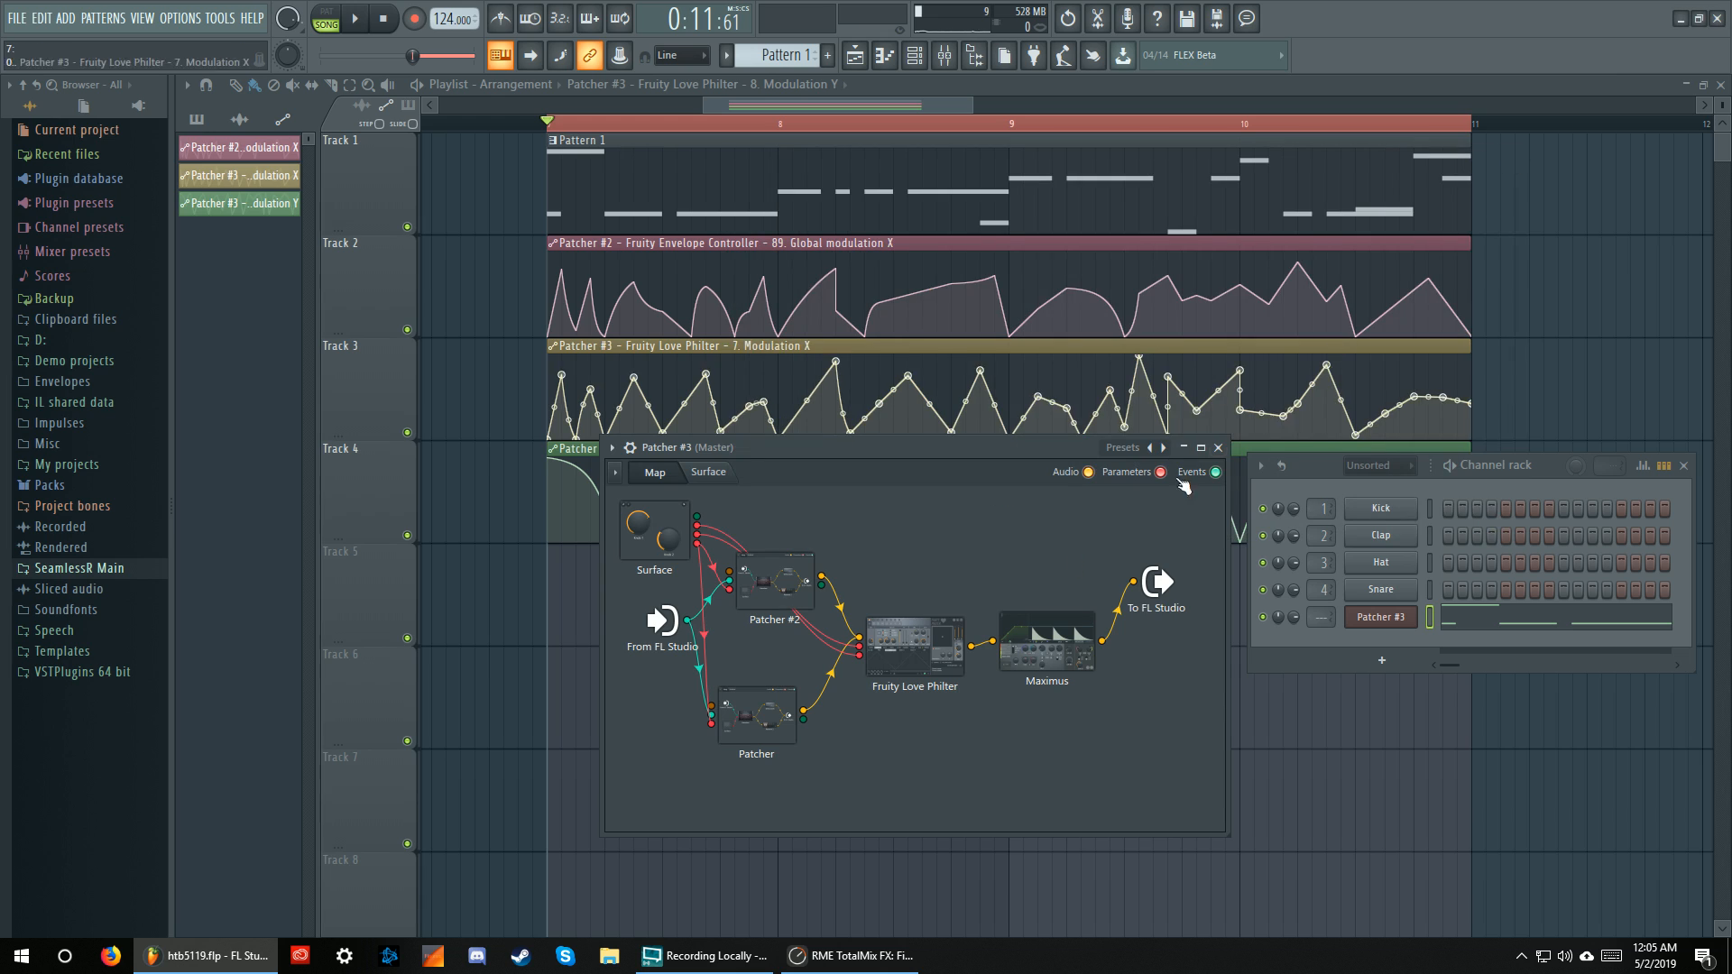
Lower Fruity Love Philter in the map, link both Patchers directly to Maximus as well, and audition the parallel routing
{"action": "left_click_drag", "start_coordinate": [933, 672], "coordinate": [979, 777]}
{"action": "left_click_drag", "start_coordinate": [820, 576], "coordinate": [992, 640]}
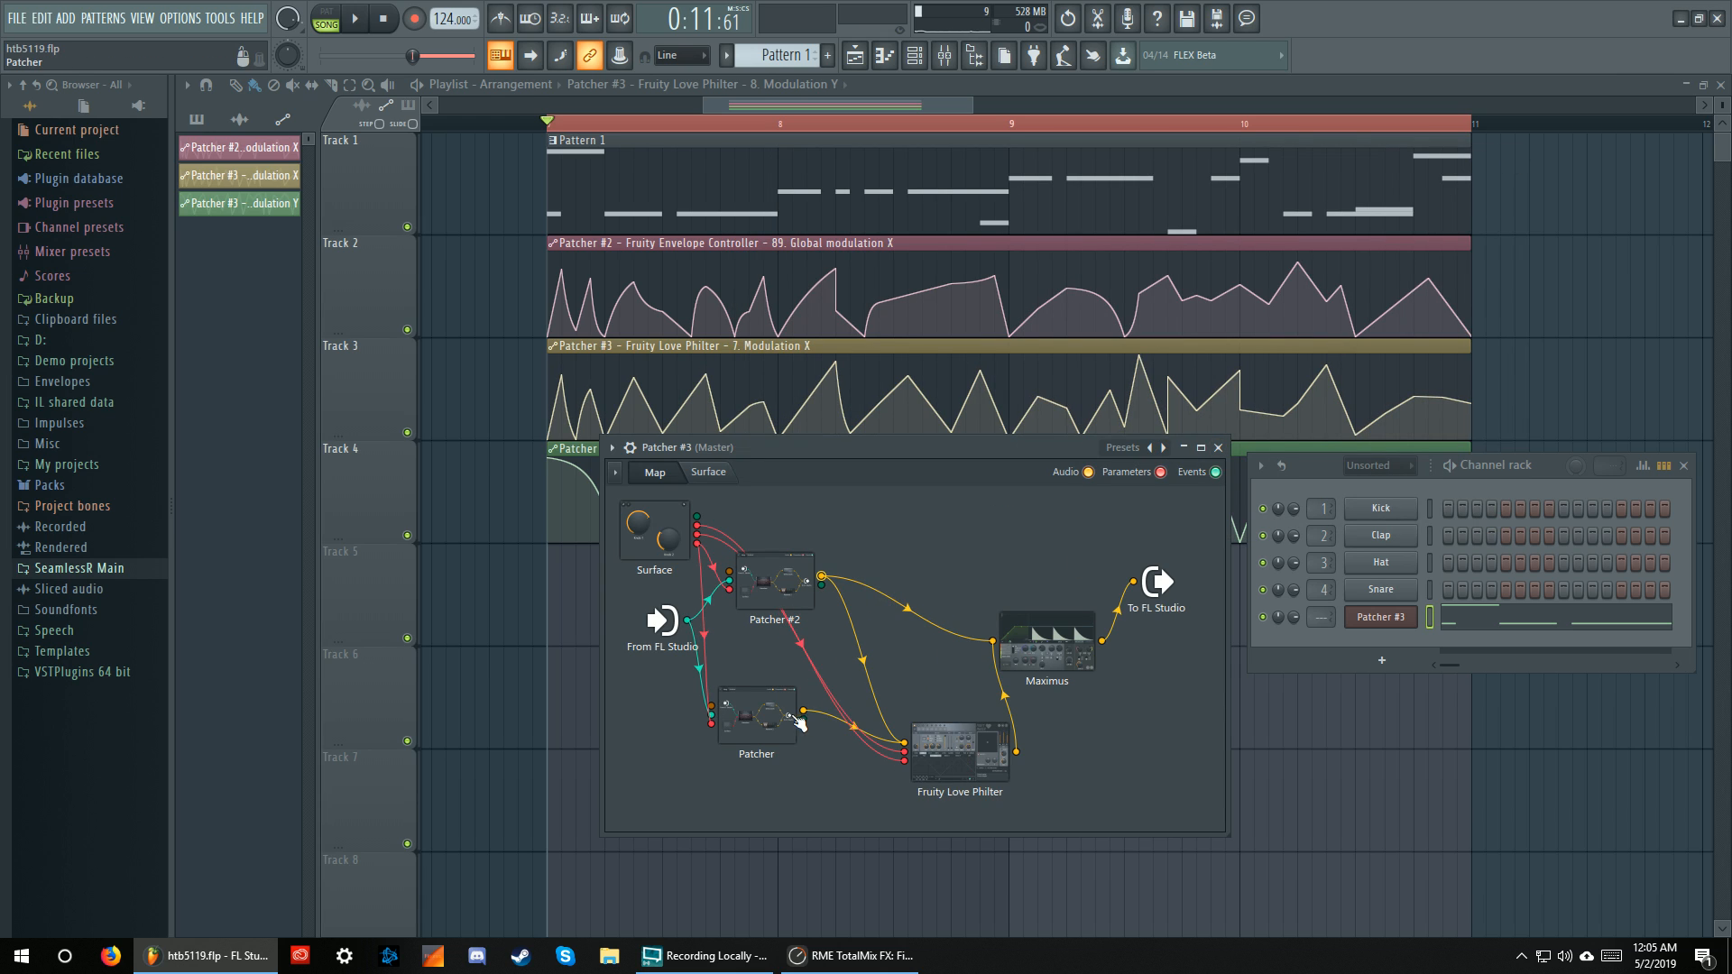
{"action": "left_click_drag", "start_coordinate": [803, 710], "coordinate": [992, 640]}
{"action": "key", "text": "space"}
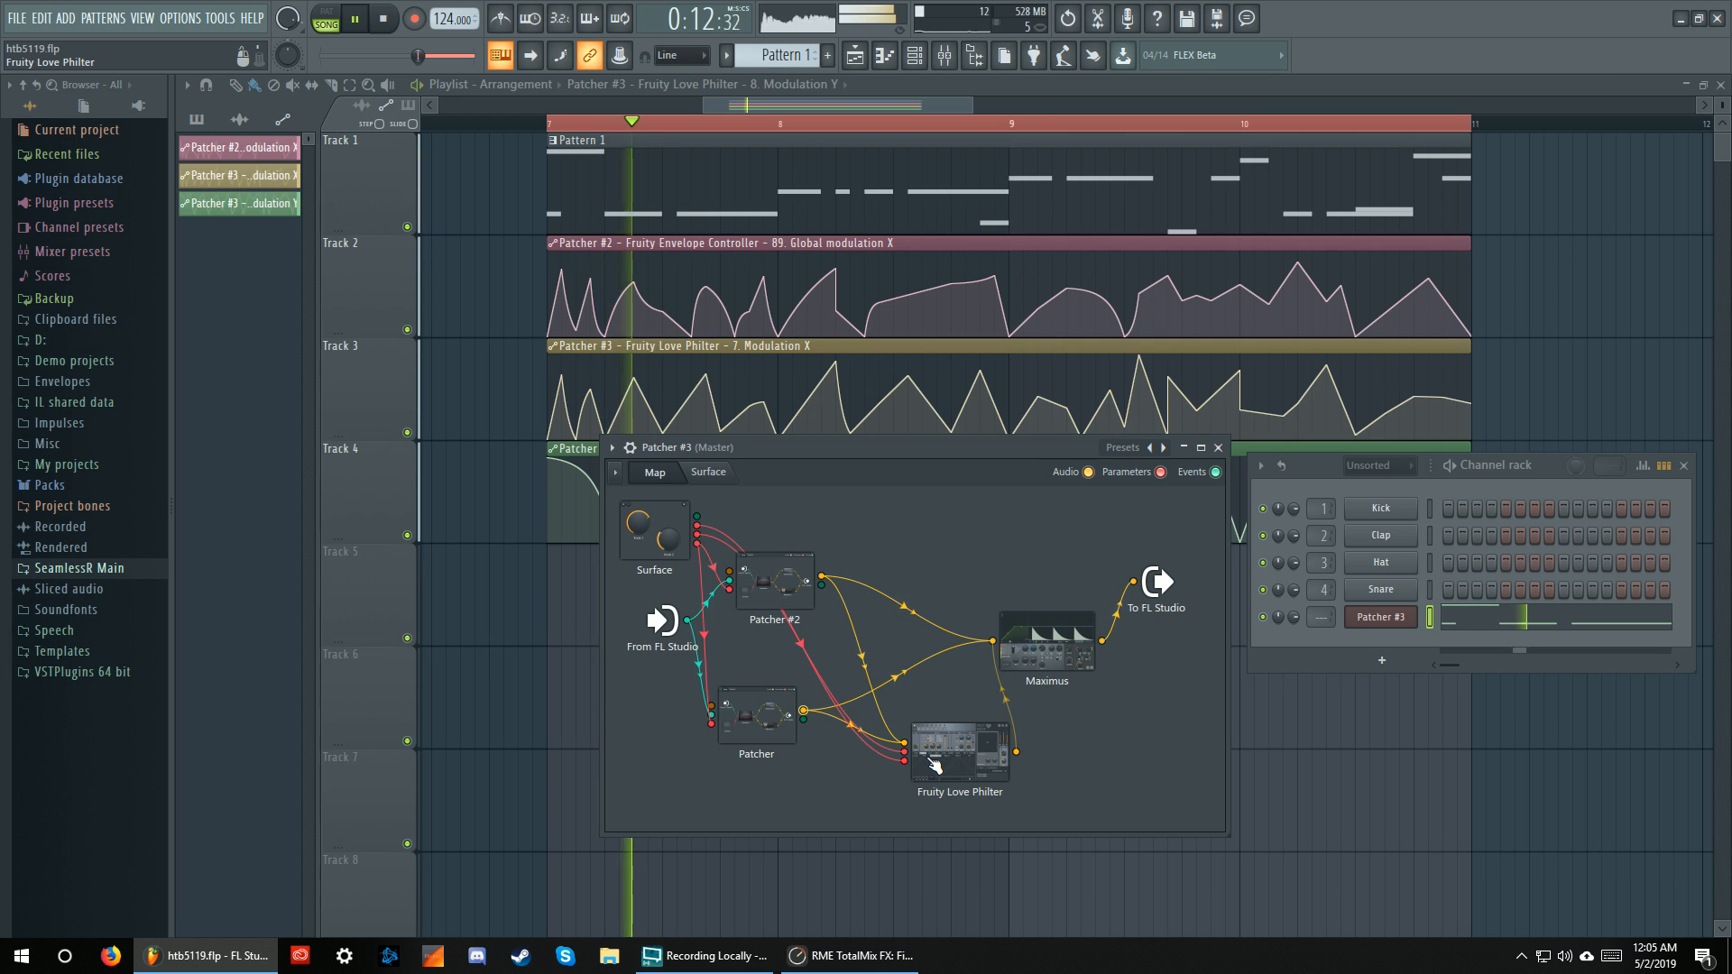
{"action": "mouse_move", "coordinate": [953, 768]}
{"action": "left_mouse_down"}
{"action": "mouse_move", "coordinate": [899, 780]}
{"action": "mouse_move", "coordinate": [921, 775]}
{"action": "left_mouse_up"}
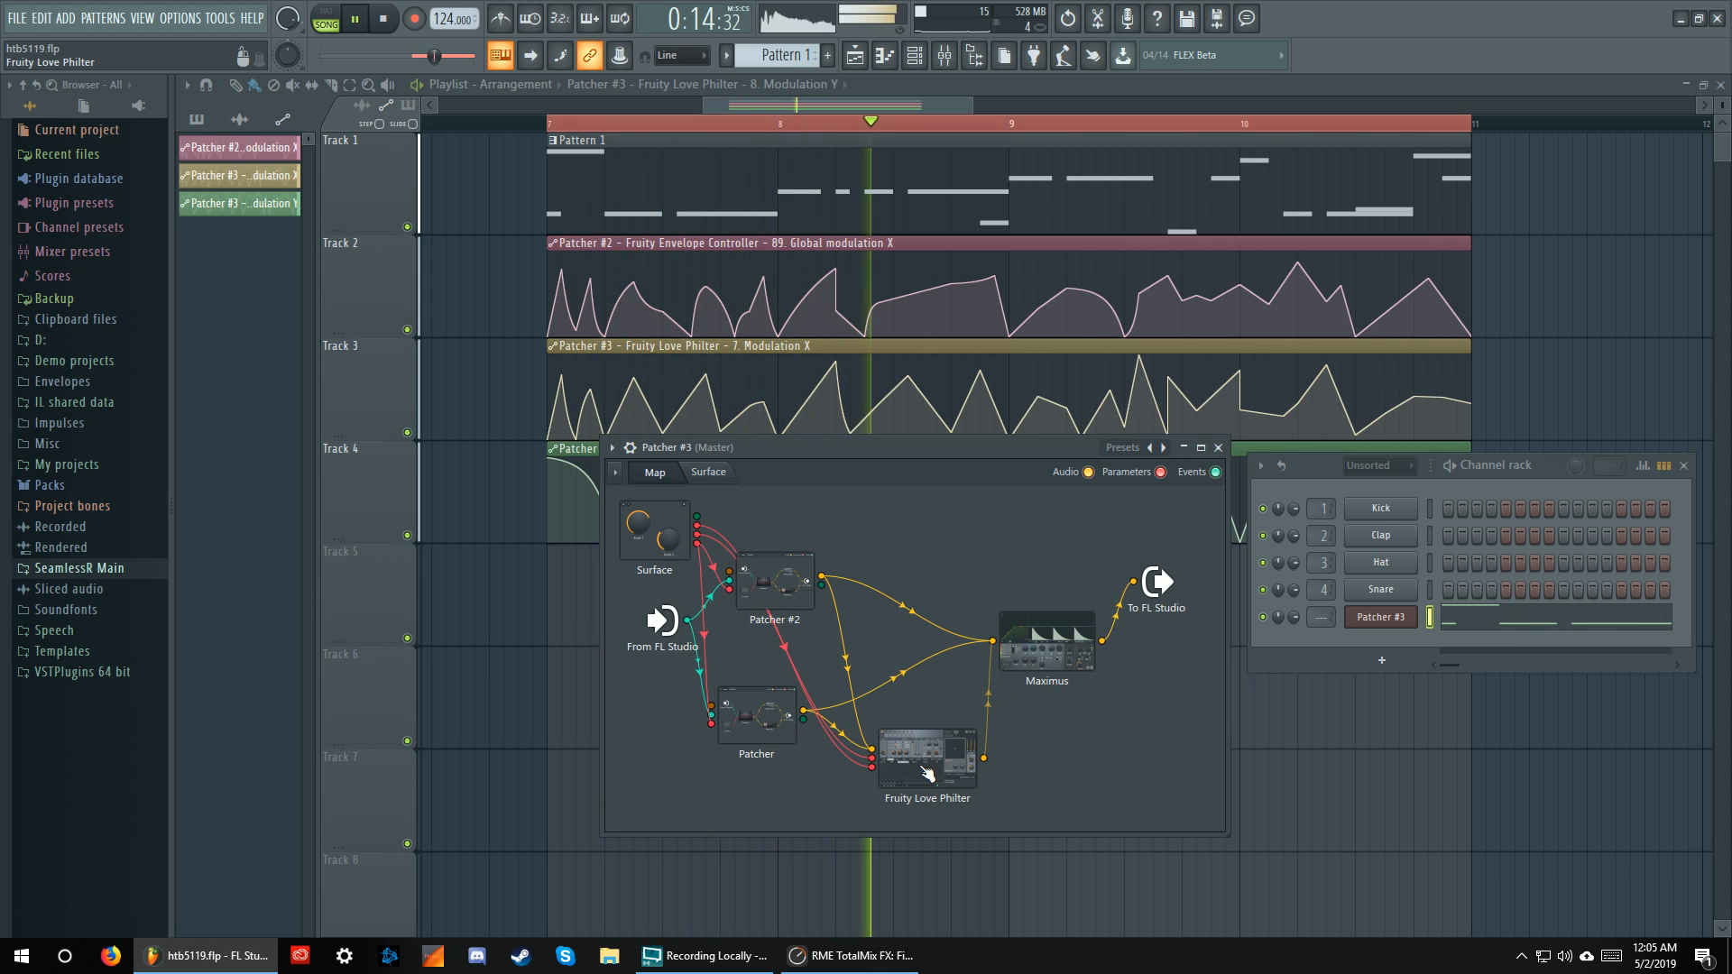
{"action": "key", "text": "space"}
Remove the direct Patcher links, audition Fruity Love Philter routed straight to To FL Studio, and restore Maximus before the output
{"action": "mouse_move", "coordinate": [987, 648]}
{"action": "left_mouse_down"}
{"action": "mouse_move", "coordinate": [971, 721]}
{"action": "mouse_move", "coordinate": [993, 640]}
{"action": "left_mouse_up"}
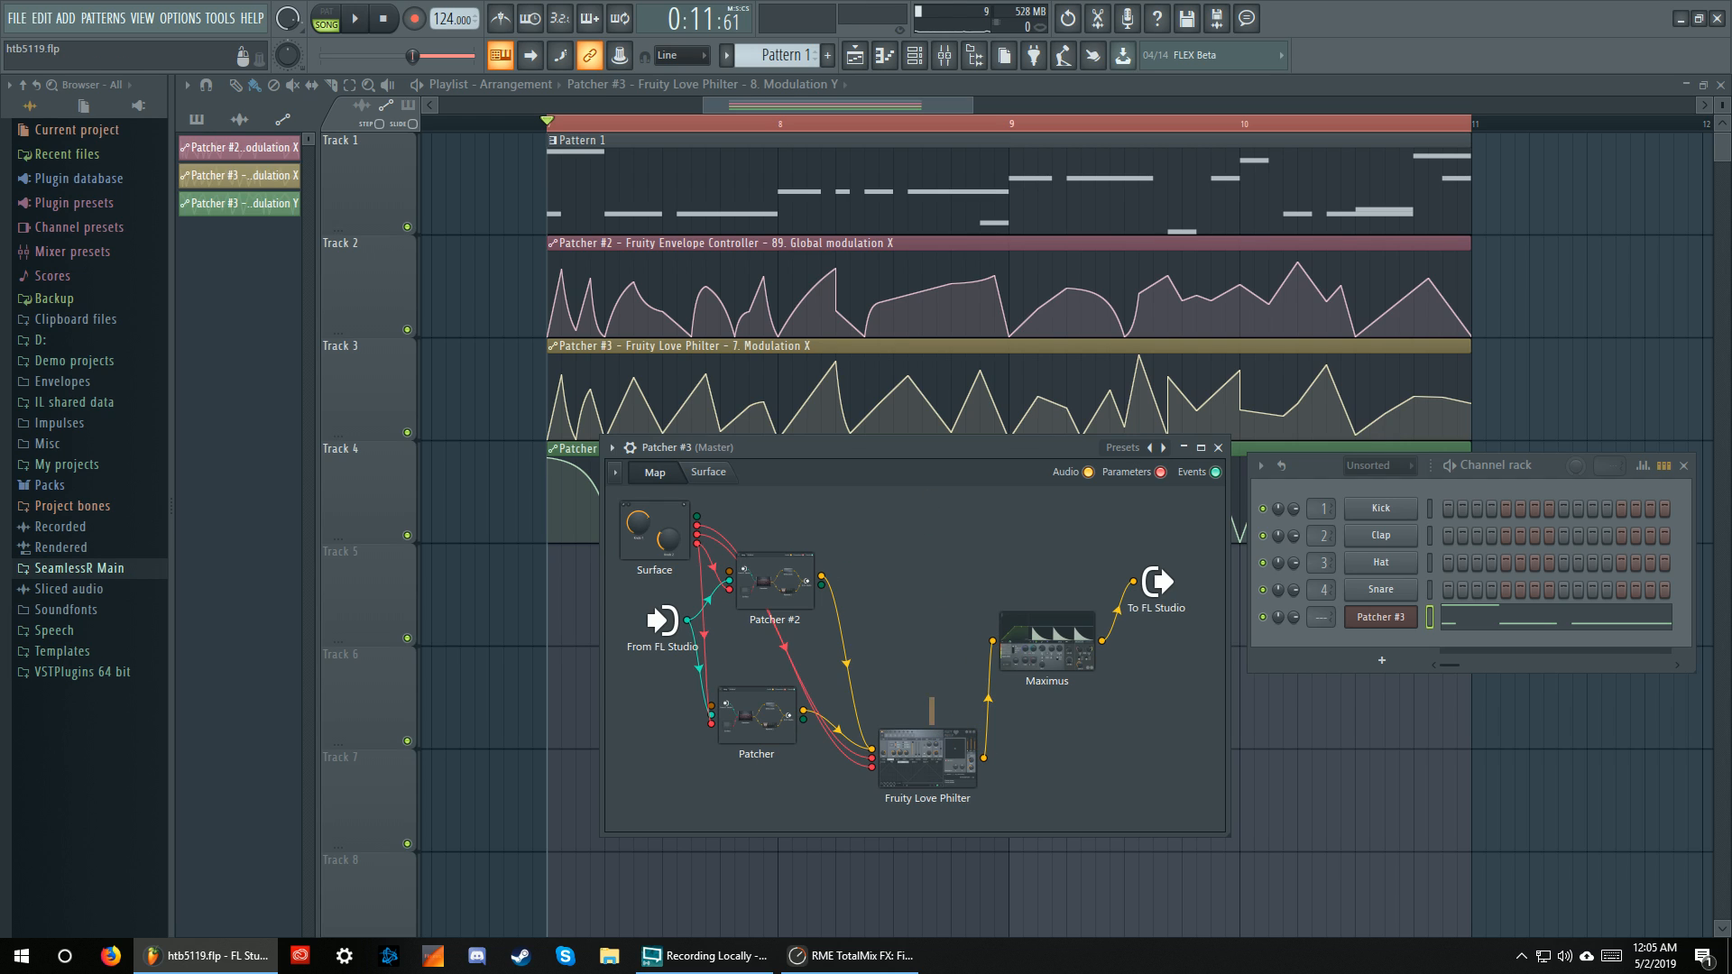
{"action": "left_click_drag", "start_coordinate": [1133, 582], "coordinate": [1100, 606]}
{"action": "left_click_drag", "start_coordinate": [1036, 639], "coordinate": [985, 555]}
{"action": "left_click_drag", "start_coordinate": [983, 758], "coordinate": [1133, 582]}
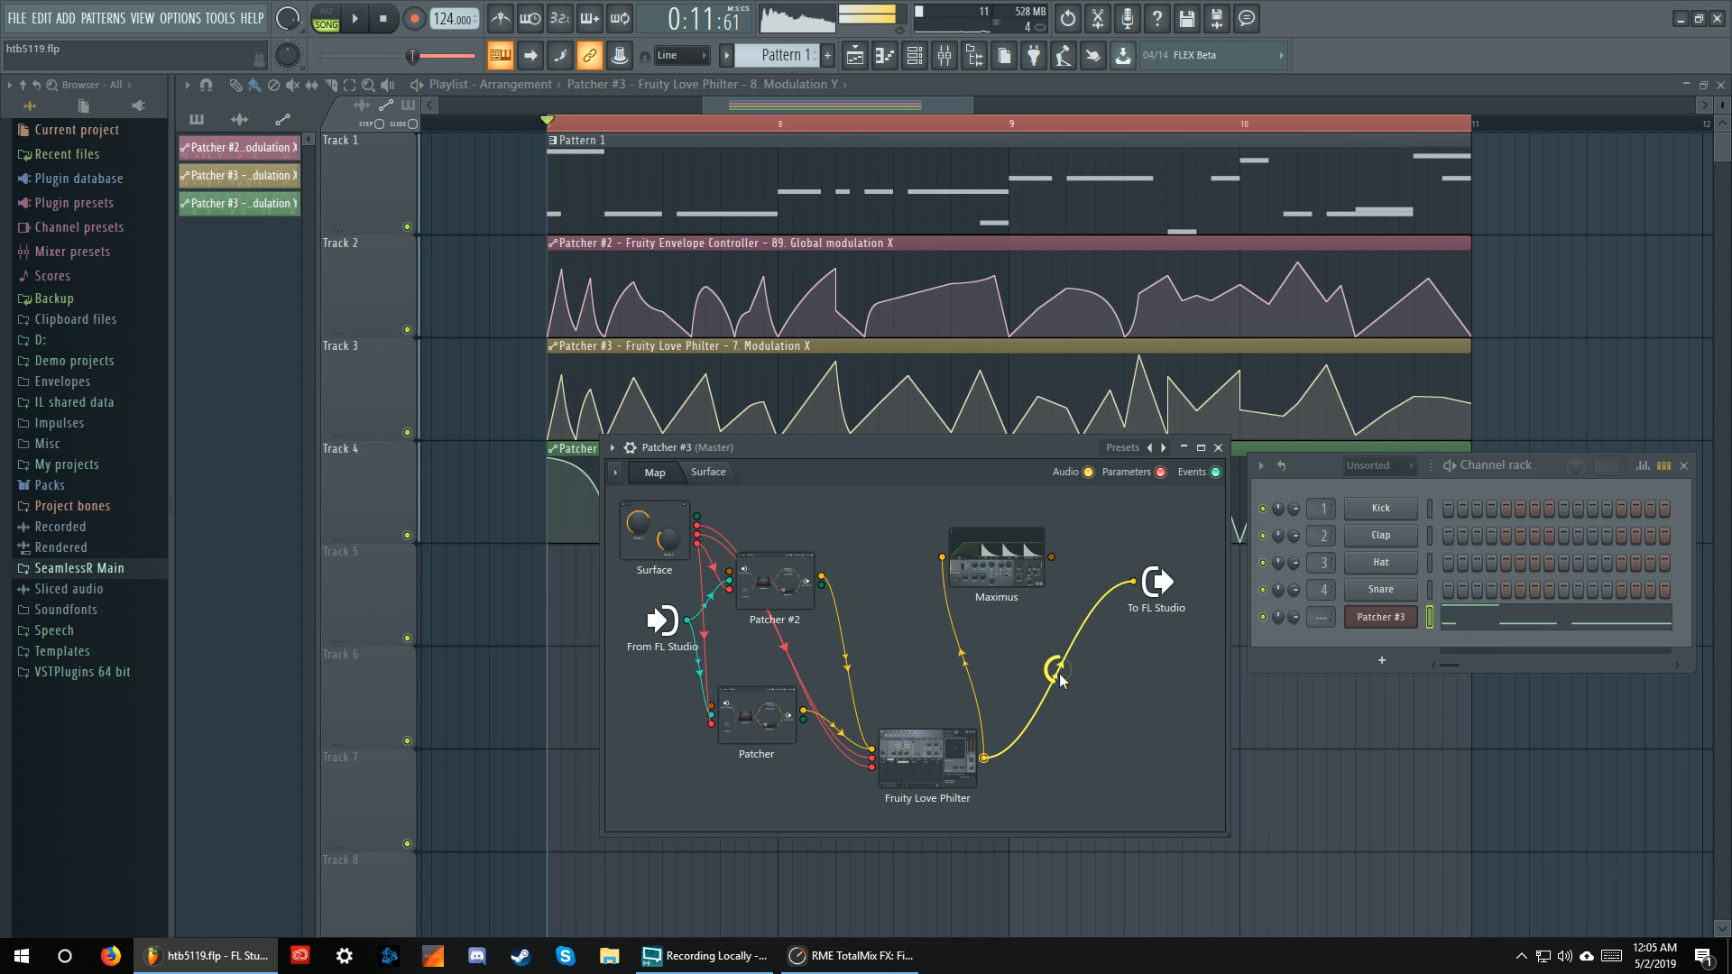
{"action": "key", "text": "space"}
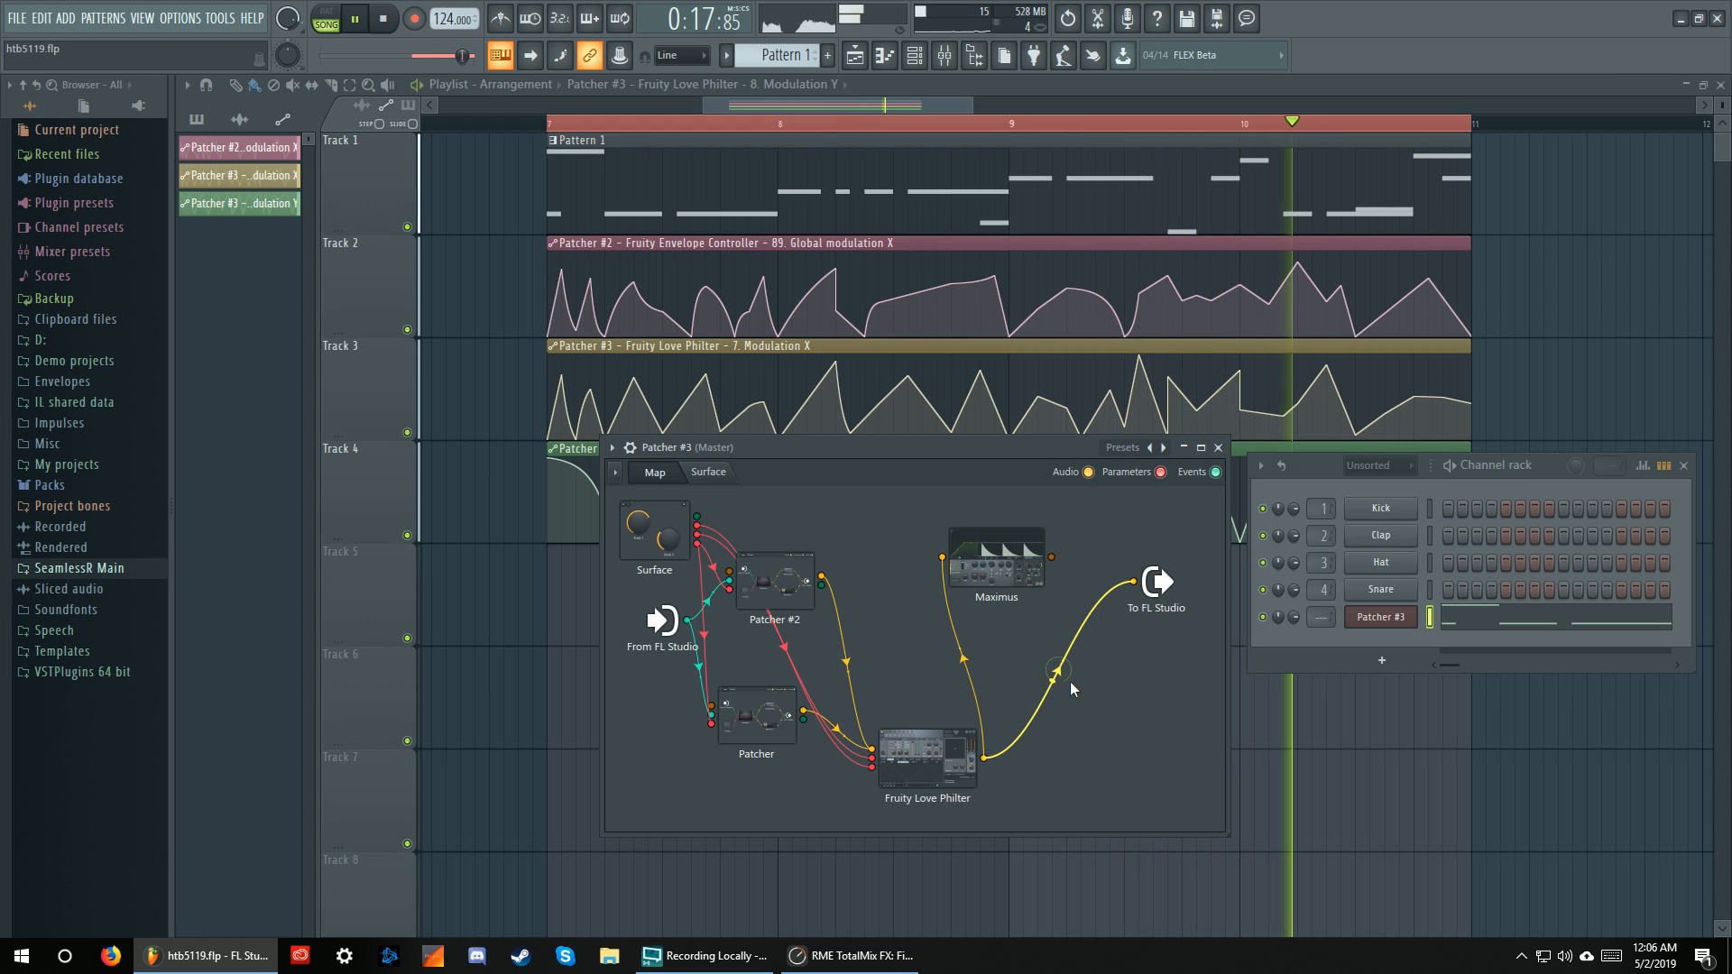
{"action": "key", "text": "space"}
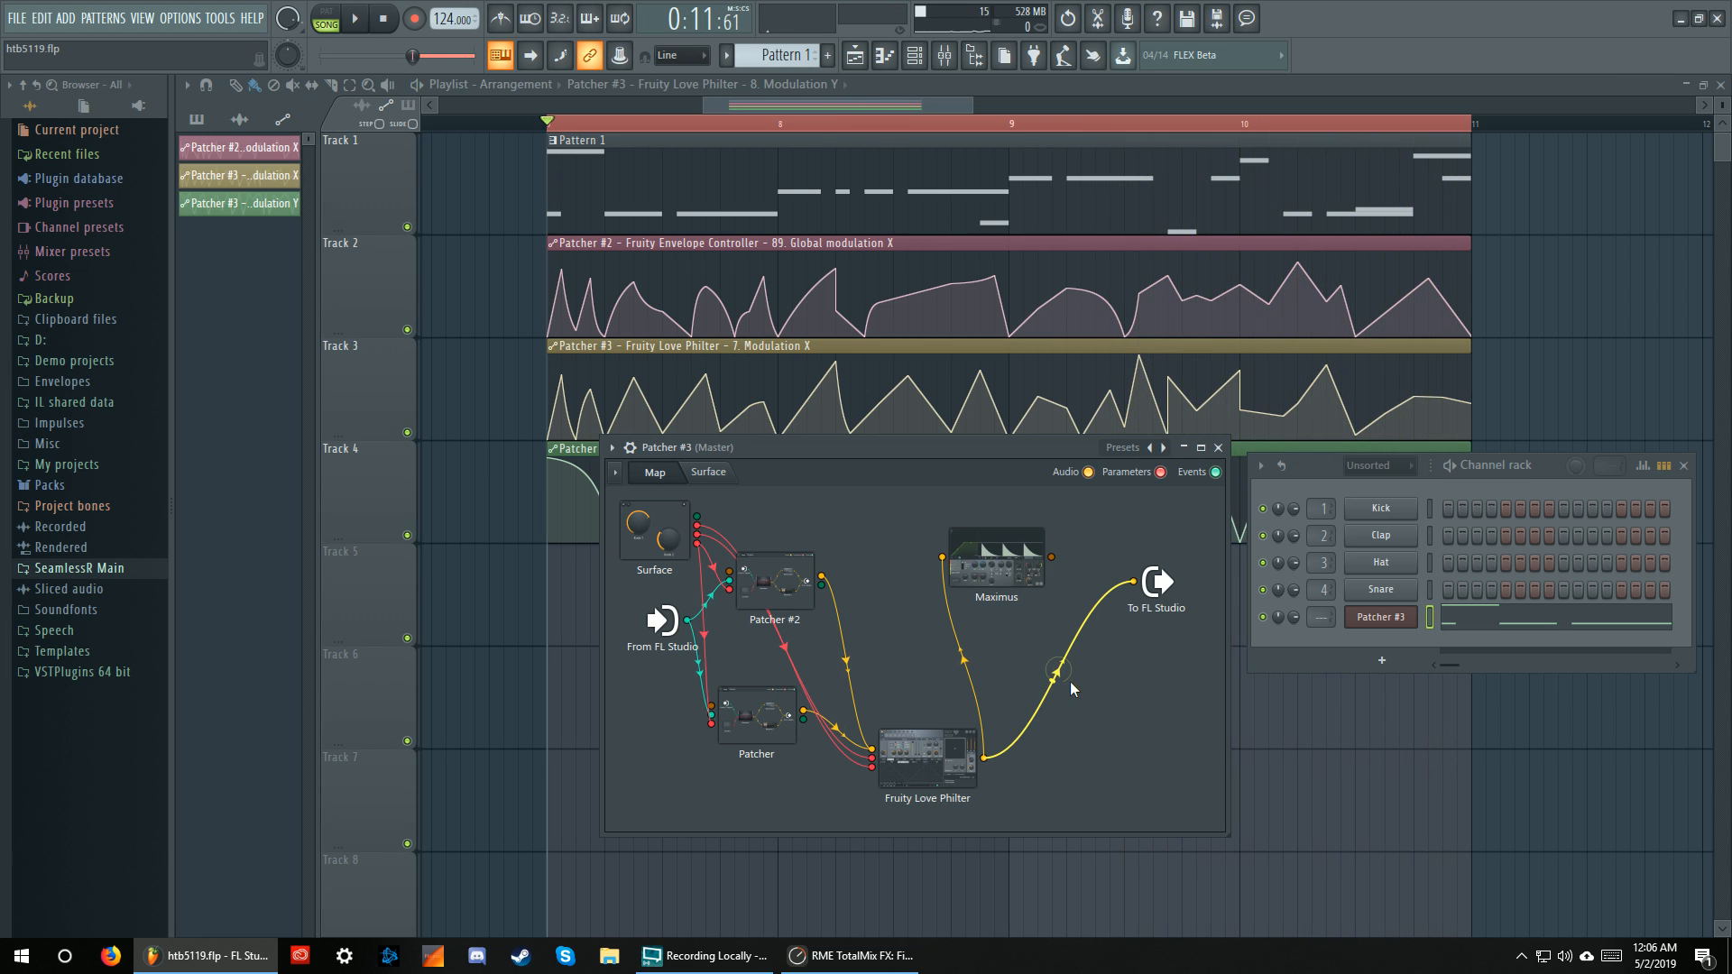
{"action": "mouse_move", "coordinate": [1132, 583]}
{"action": "left_mouse_down"}
{"action": "mouse_move", "coordinate": [1081, 570]}
{"action": "mouse_move", "coordinate": [1133, 582]}
{"action": "left_mouse_up"}
{"action": "left_click_drag", "start_coordinate": [1002, 573], "coordinate": [1075, 660]}
Open Maximus and examine its low band during playback in the bands and monitor displays
{"action": "left_click", "coordinate": [1079, 664]}
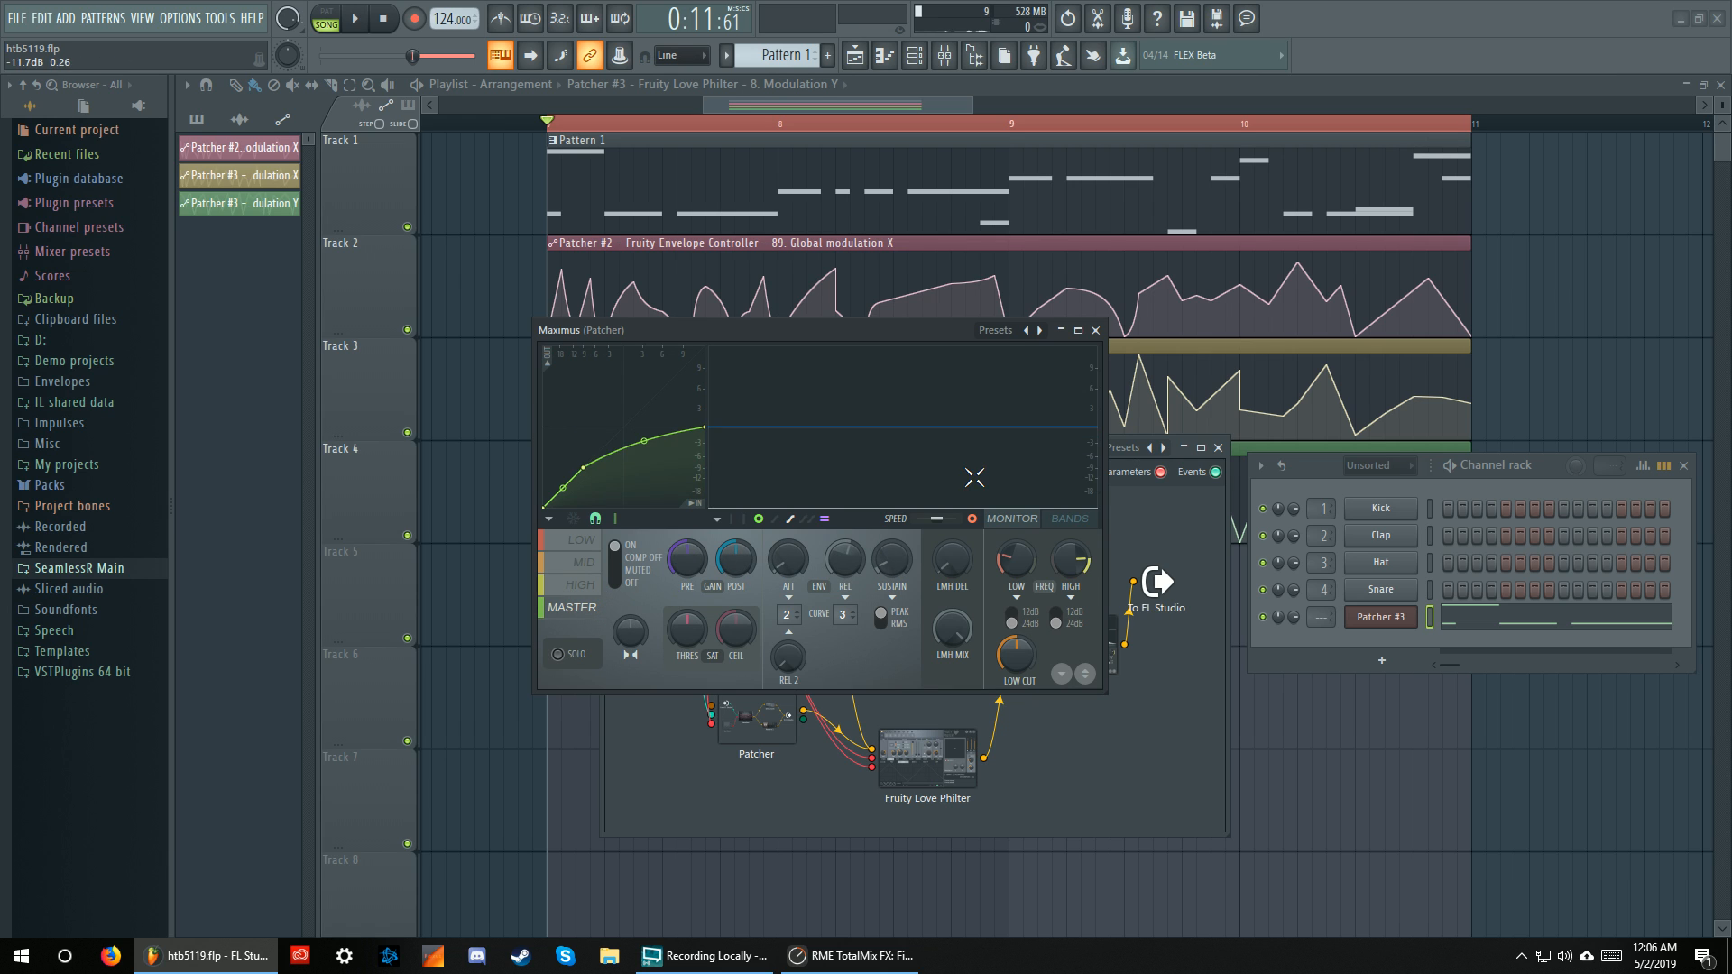
{"action": "key", "text": "space"}
{"action": "left_click", "coordinate": [568, 544]}
{"action": "left_click", "coordinate": [1074, 520]}
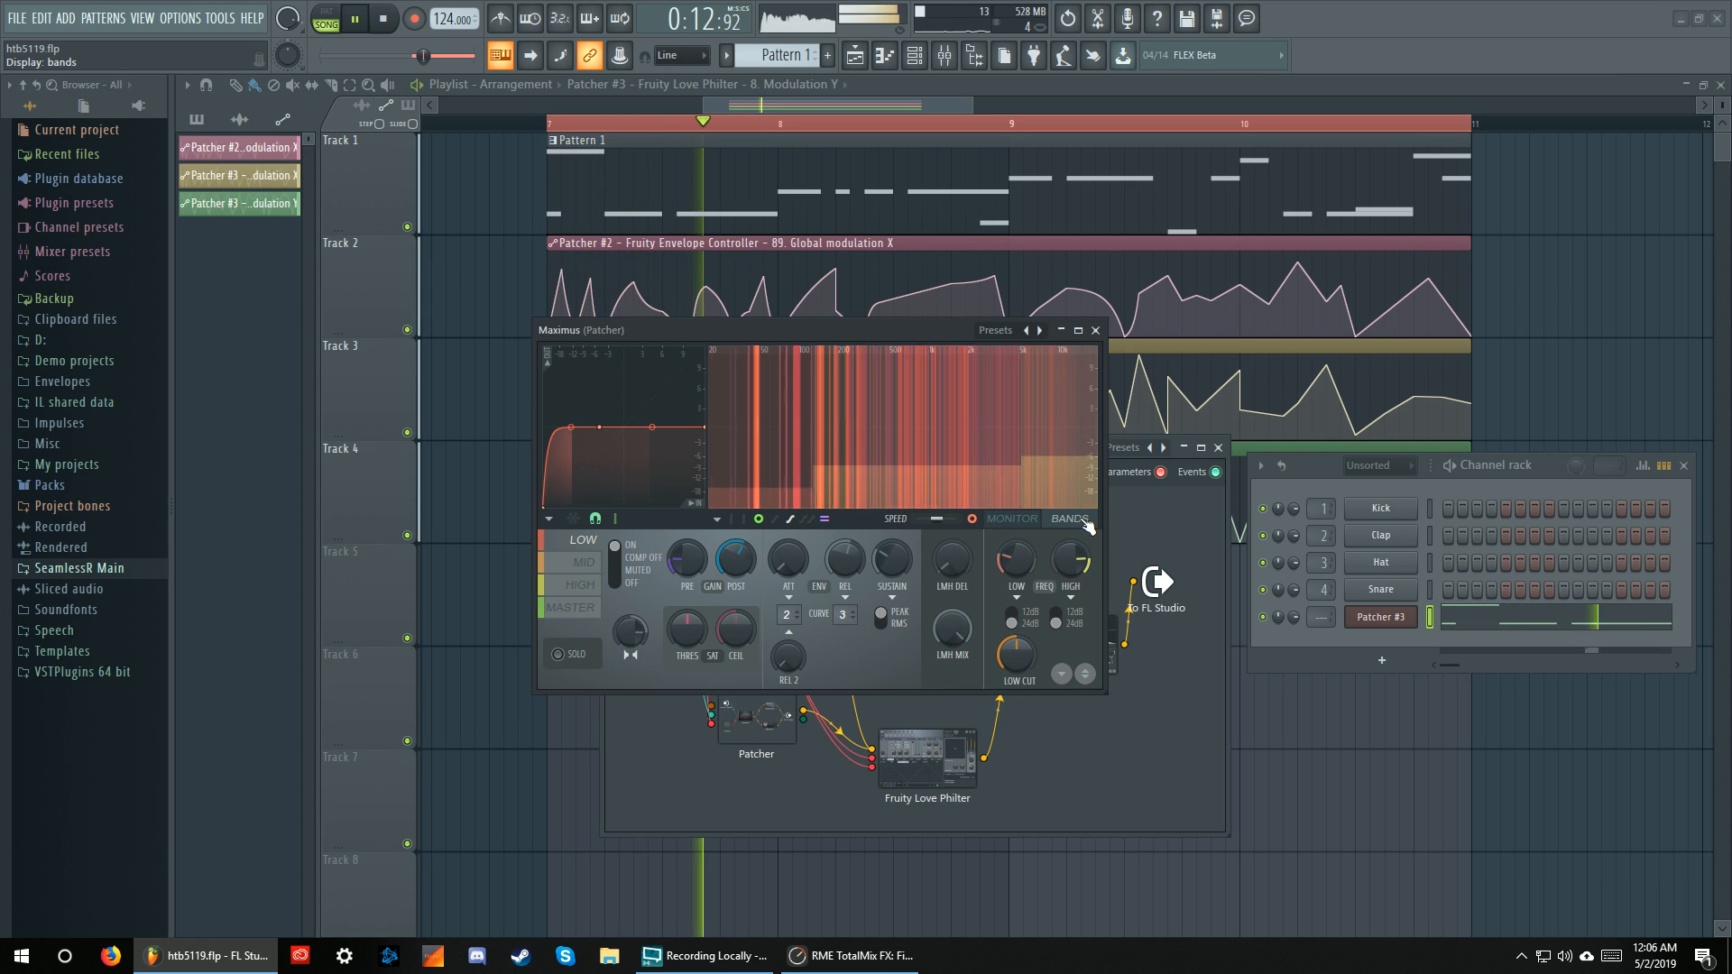
{"action": "left_click", "coordinate": [1013, 520]}
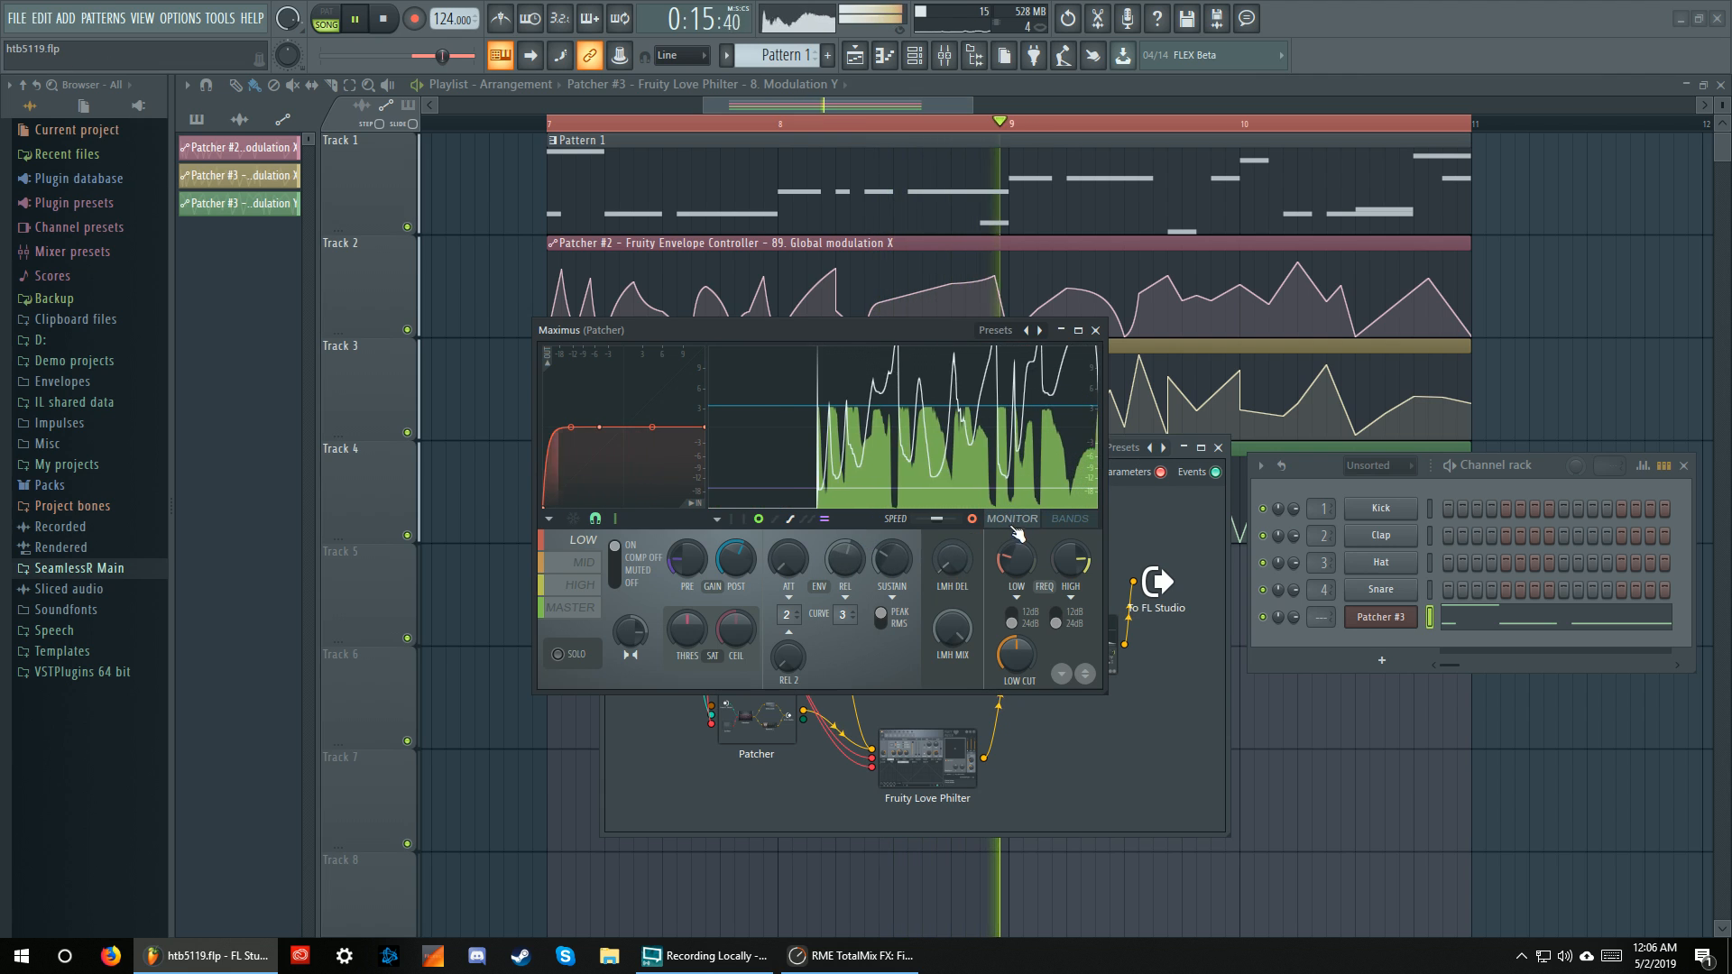
{"action": "left_click", "coordinate": [748, 523]}
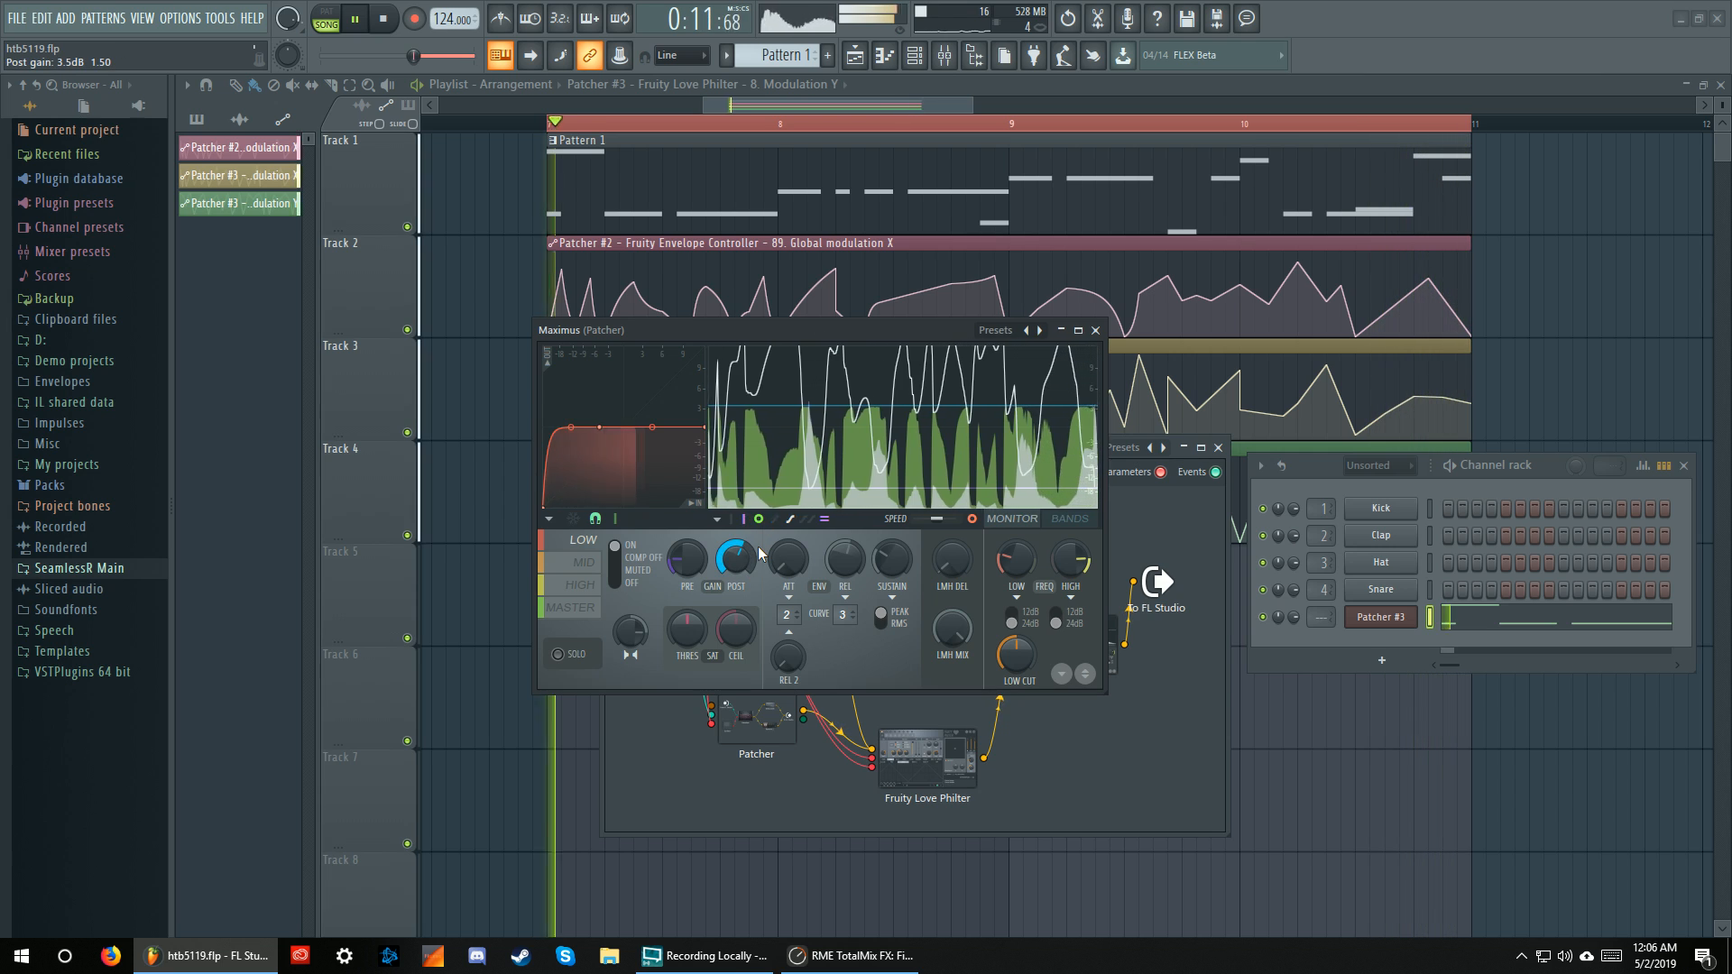
Compare the mid, low, high and master compression curves in Maximus while auditioning the patch
{"action": "left_click", "coordinate": [586, 562]}
{"action": "key", "text": "space"}
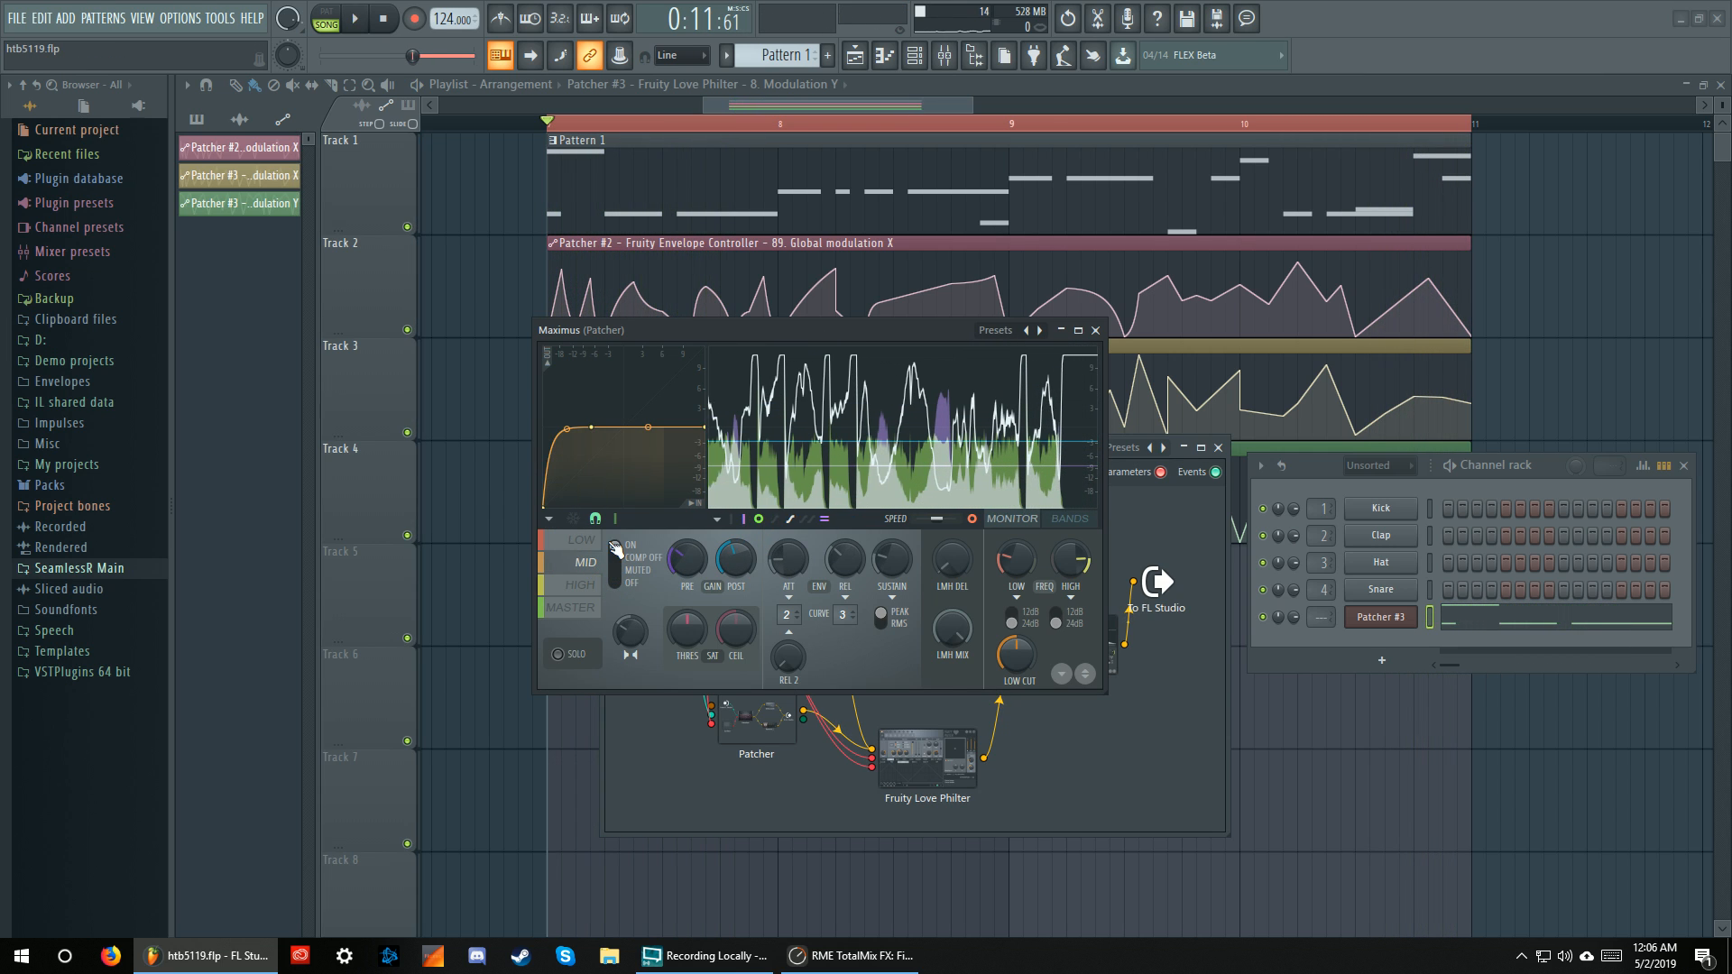
{"action": "left_click", "coordinate": [584, 539]}
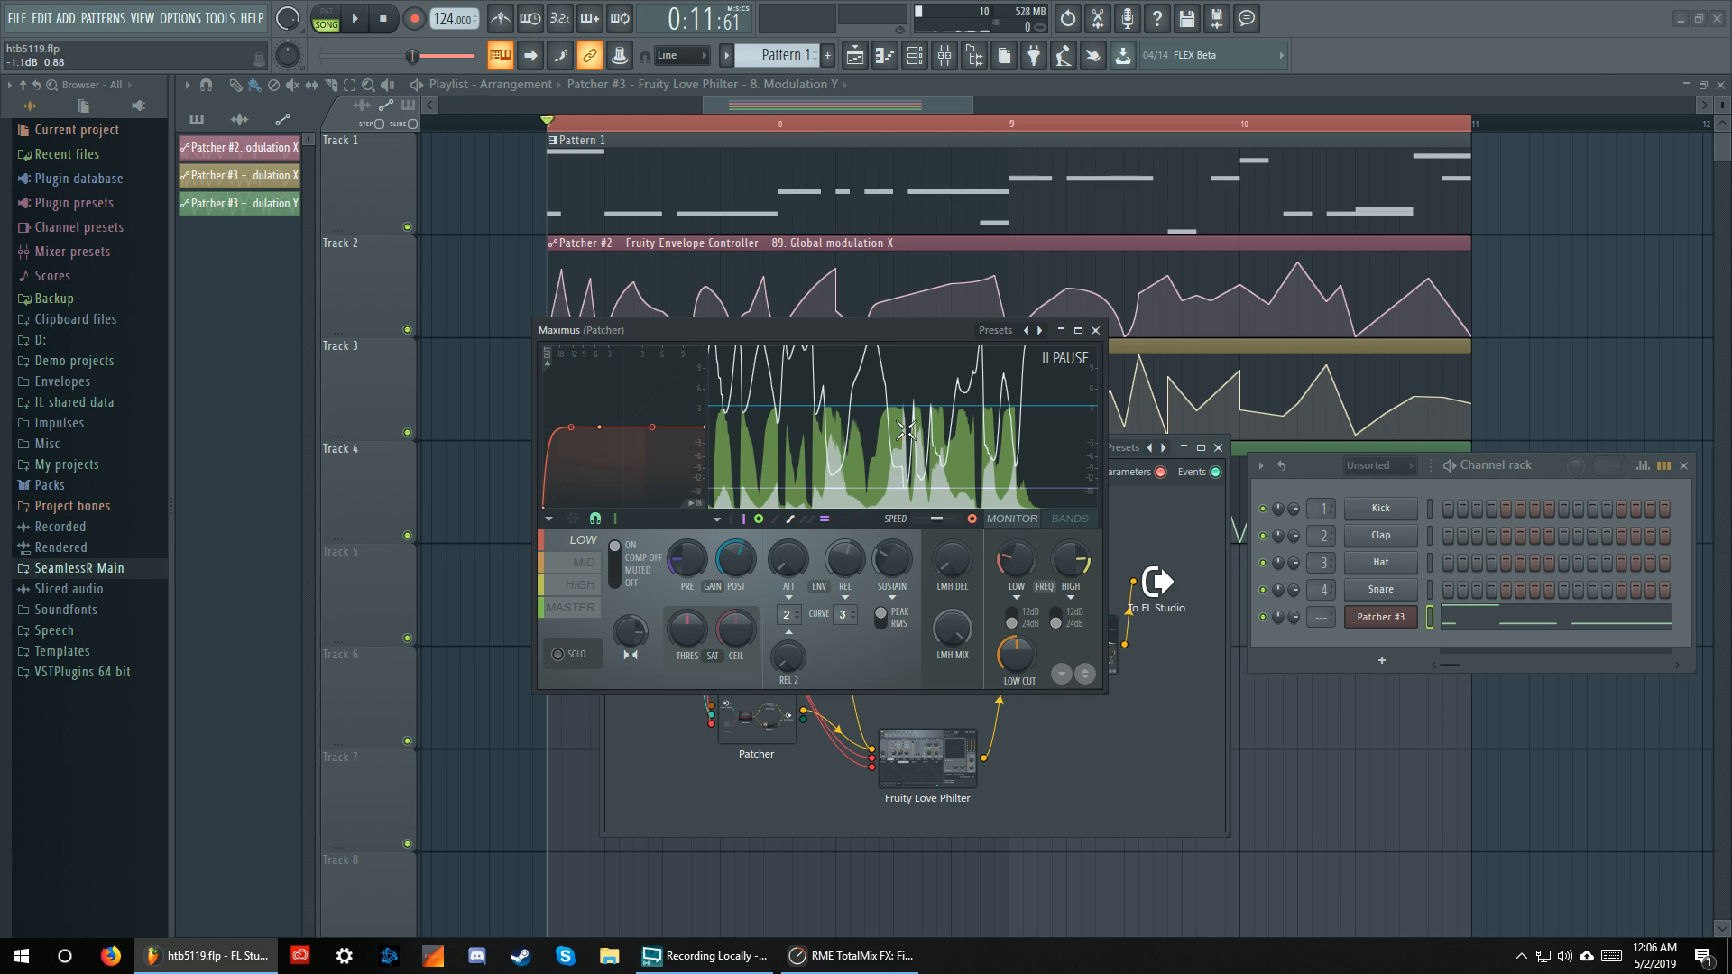
{"action": "left_click", "coordinate": [591, 563]}
{"action": "key", "text": "space"}
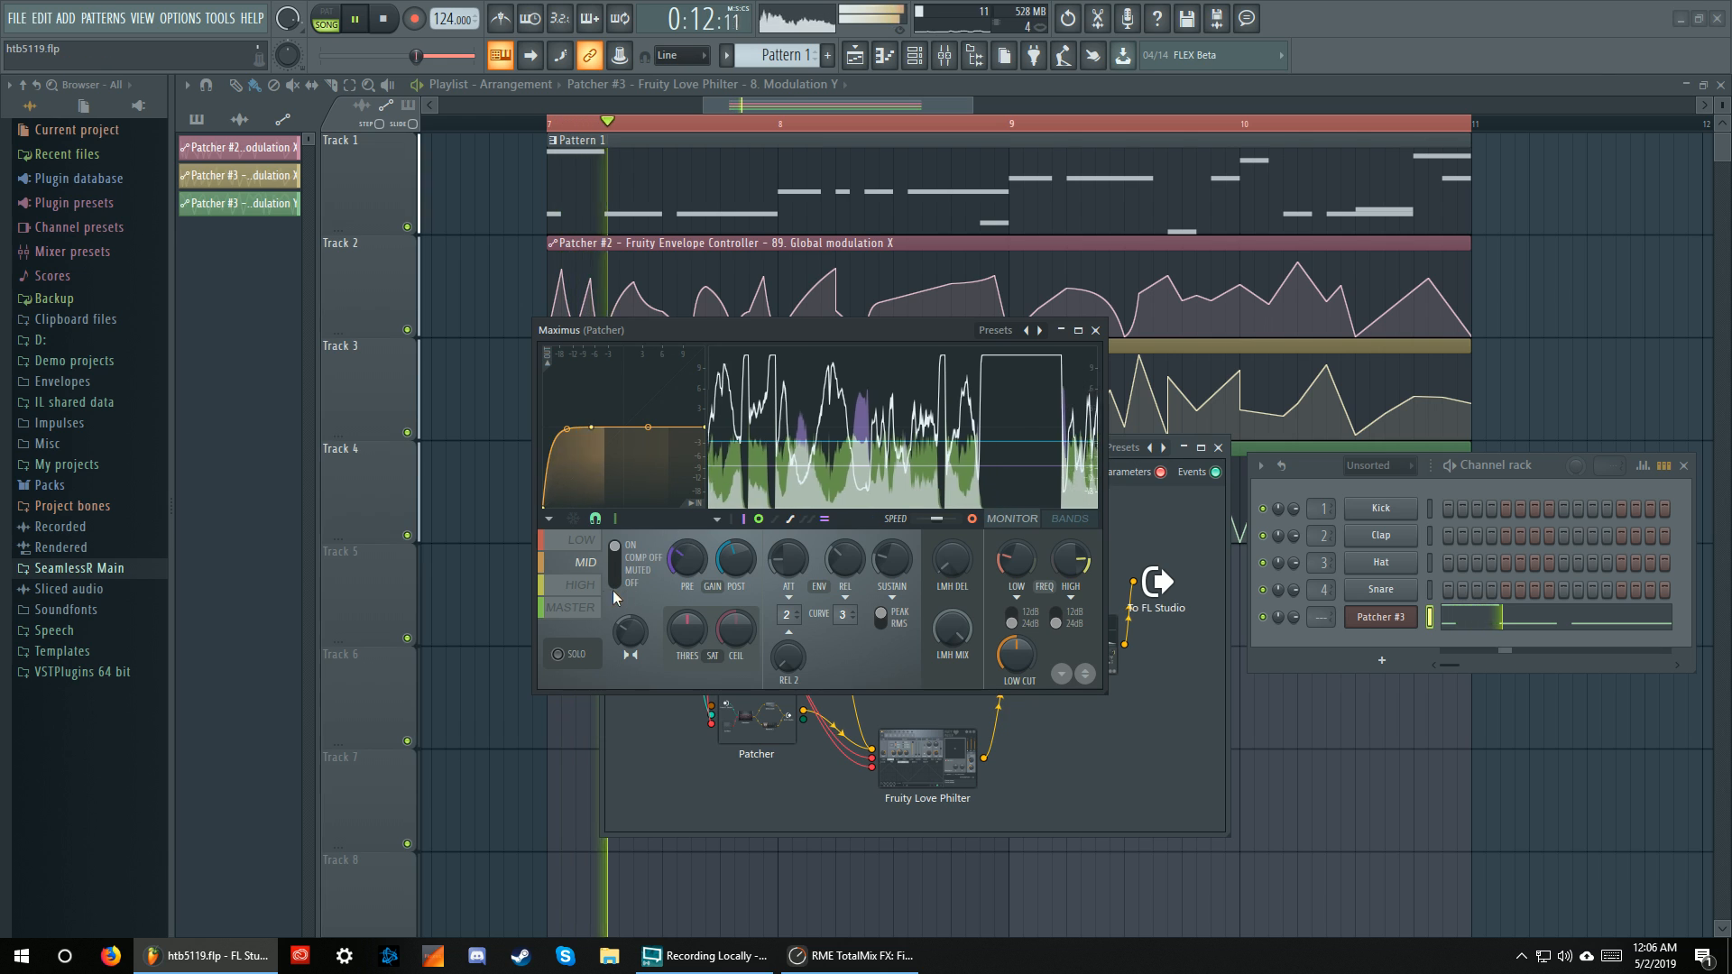
{"action": "left_click", "coordinate": [589, 586]}
{"action": "left_click", "coordinate": [584, 607]}
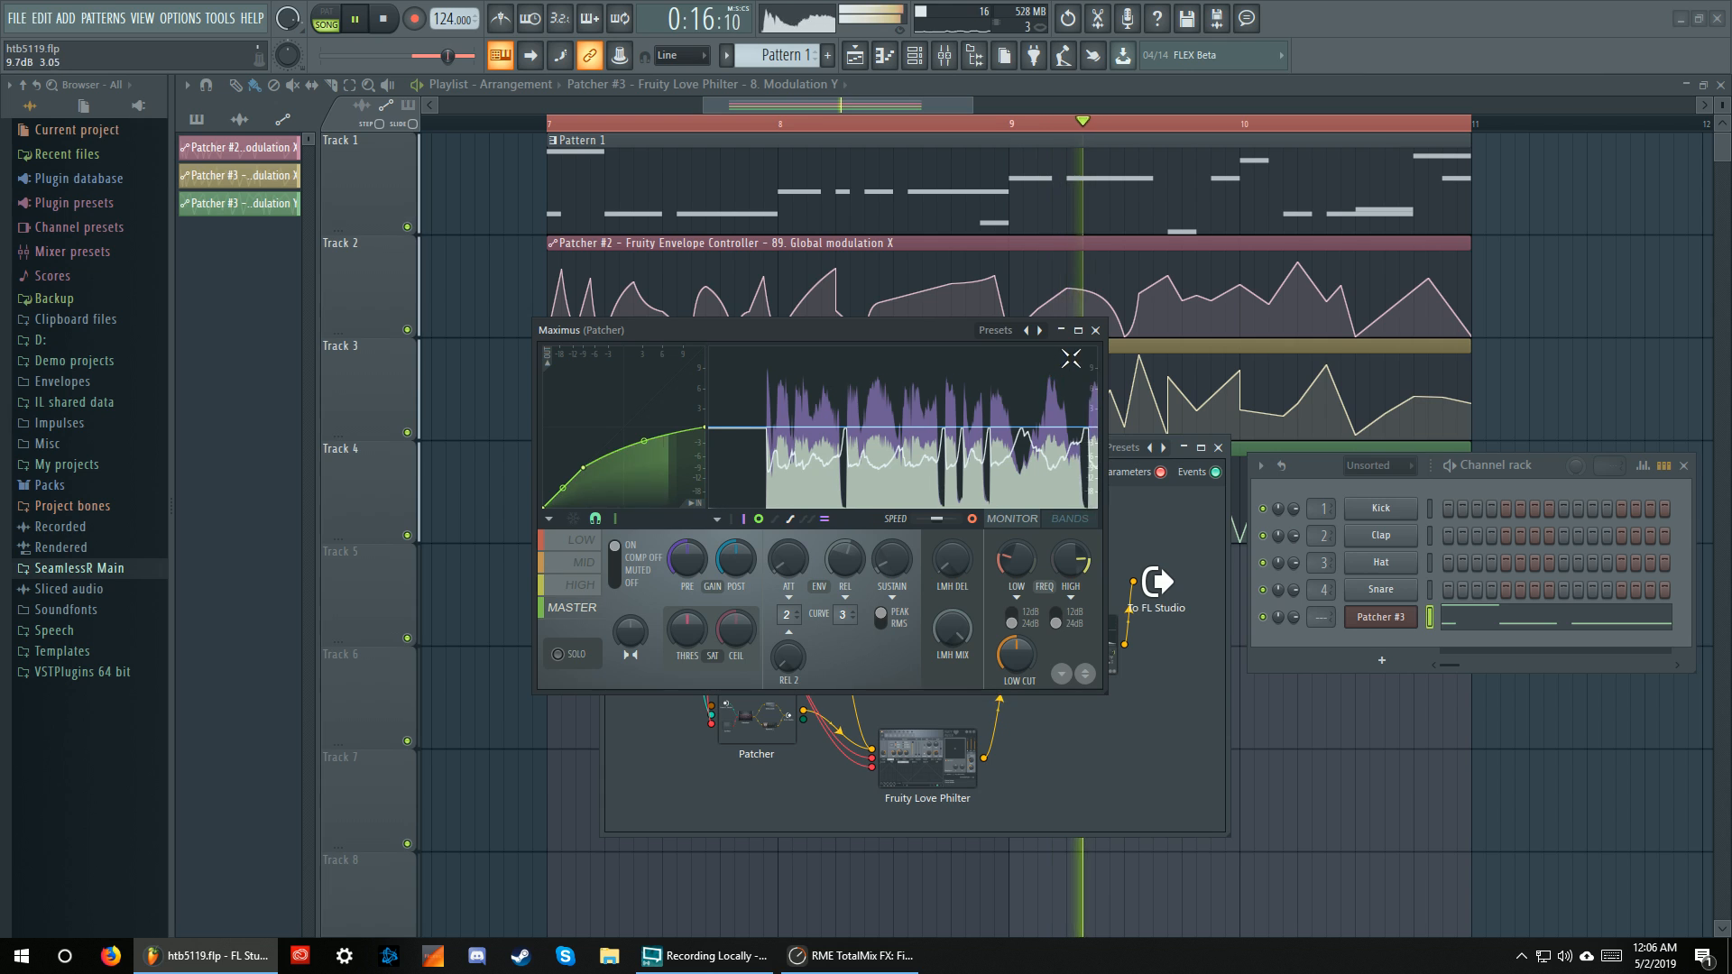
Close Maximus, line up the lower Patcher, Fruity Love Philter and Maximus in the Patcher #3 map, and stop playback
{"action": "left_click", "coordinate": [1096, 331]}
{"action": "left_click_drag", "start_coordinate": [927, 762], "coordinate": [927, 668]}
{"action": "left_click_drag", "start_coordinate": [751, 711], "coordinate": [777, 702]}
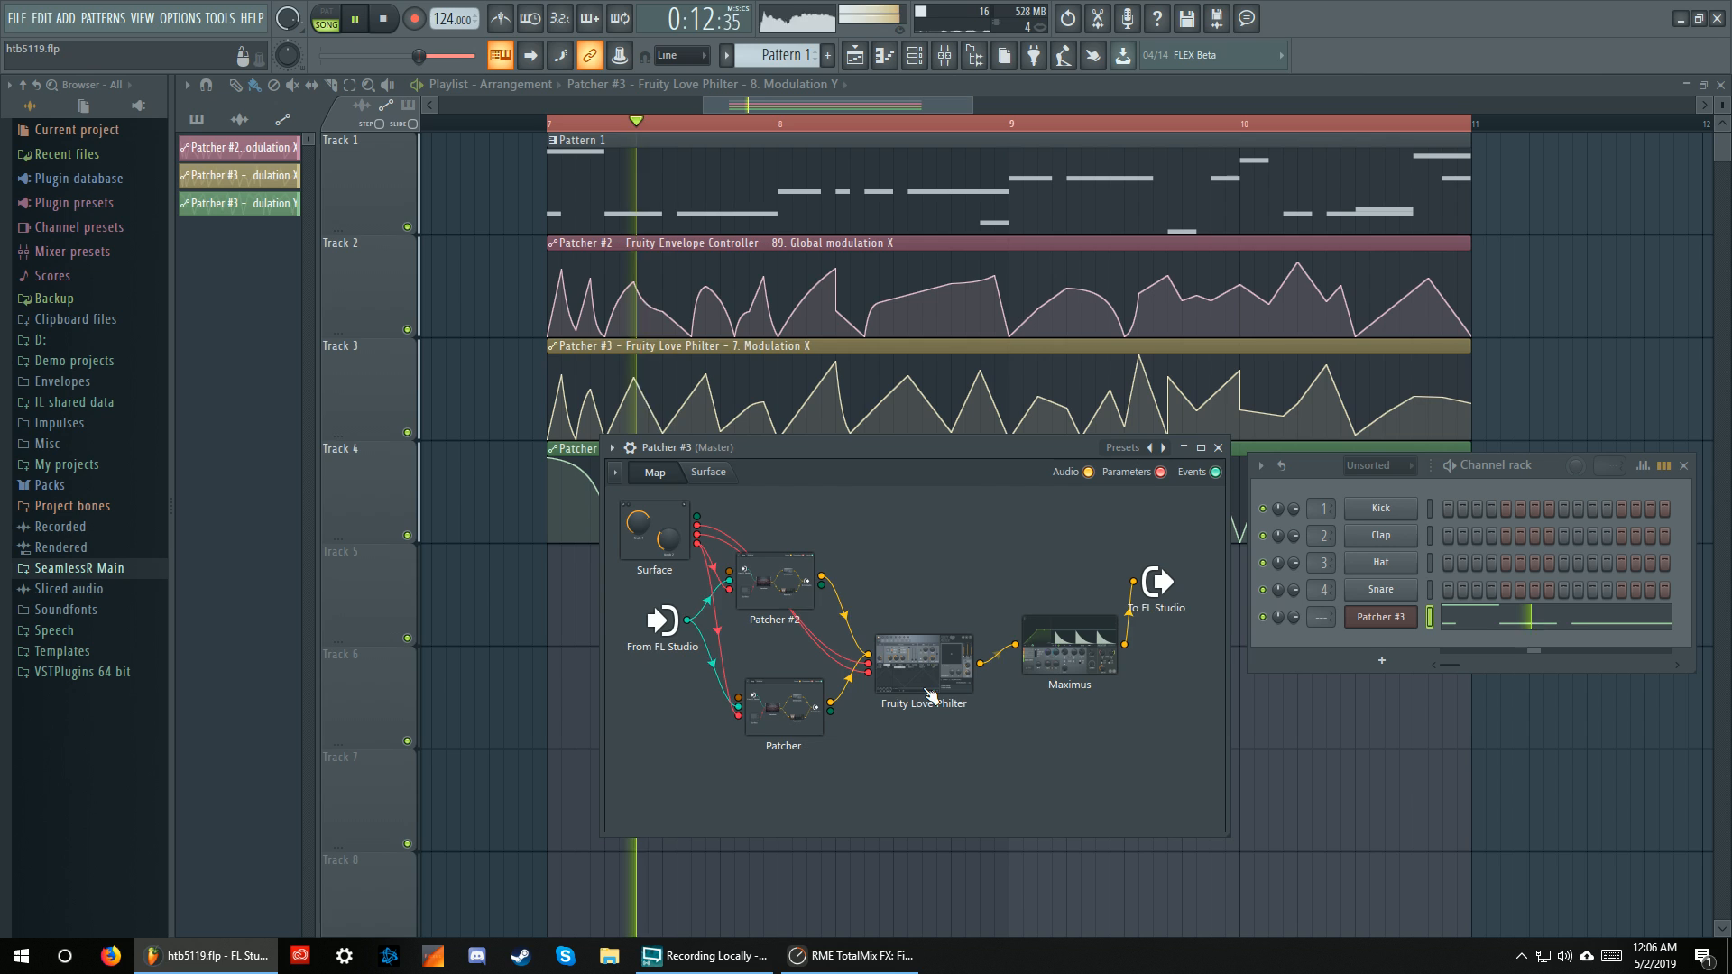
{"action": "left_click_drag", "start_coordinate": [925, 683], "coordinate": [922, 664]}
{"action": "left_click_drag", "start_coordinate": [1070, 681], "coordinate": [1049, 642]}
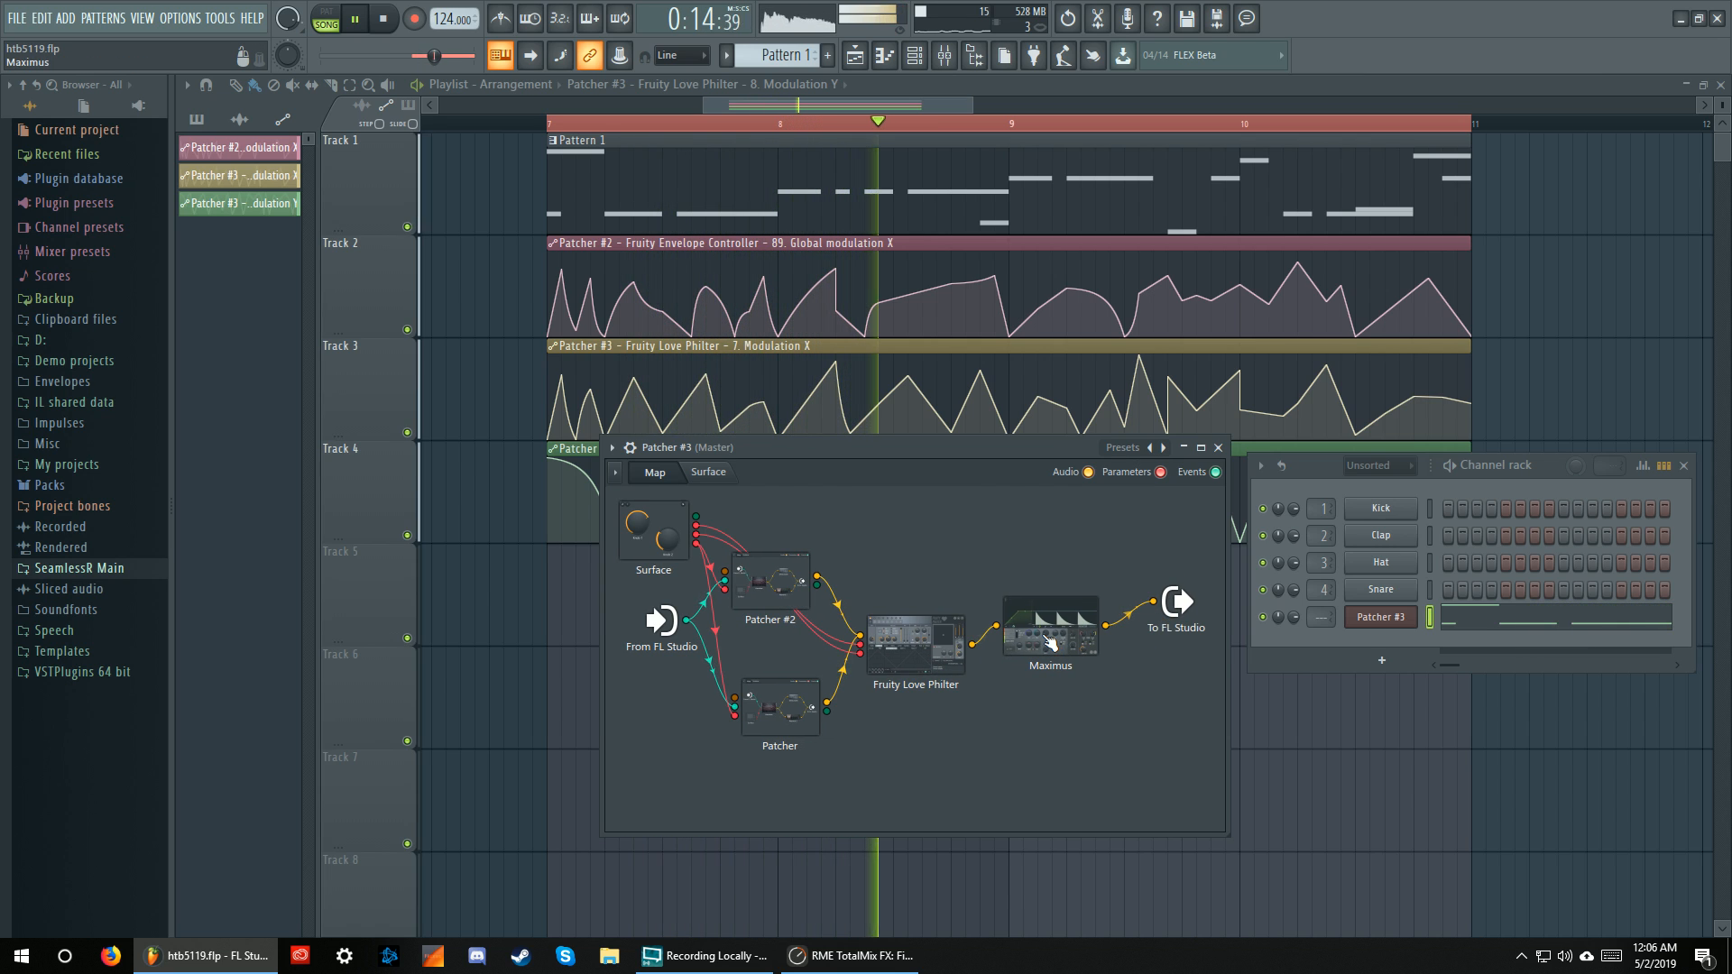
{"action": "key", "text": "space"}
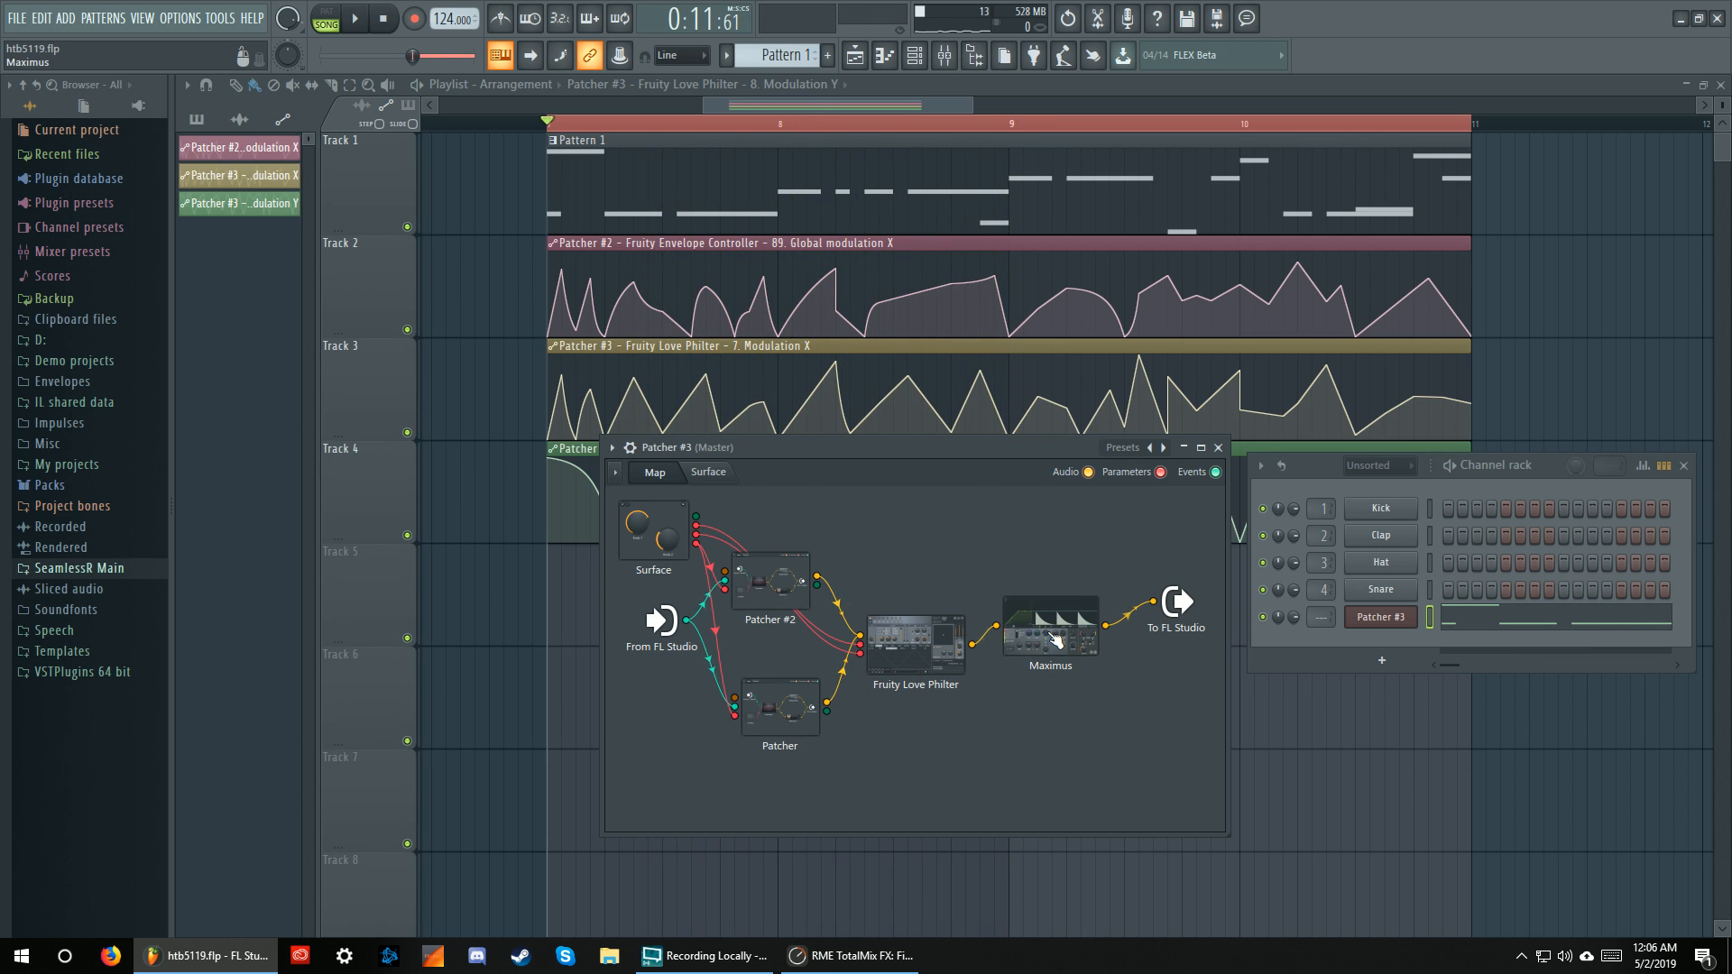
Raise the Patcher #3 window and revisit the upper Patcher inside Patcher #2
{"action": "left_click_drag", "start_coordinate": [943, 452], "coordinate": [924, 381]}
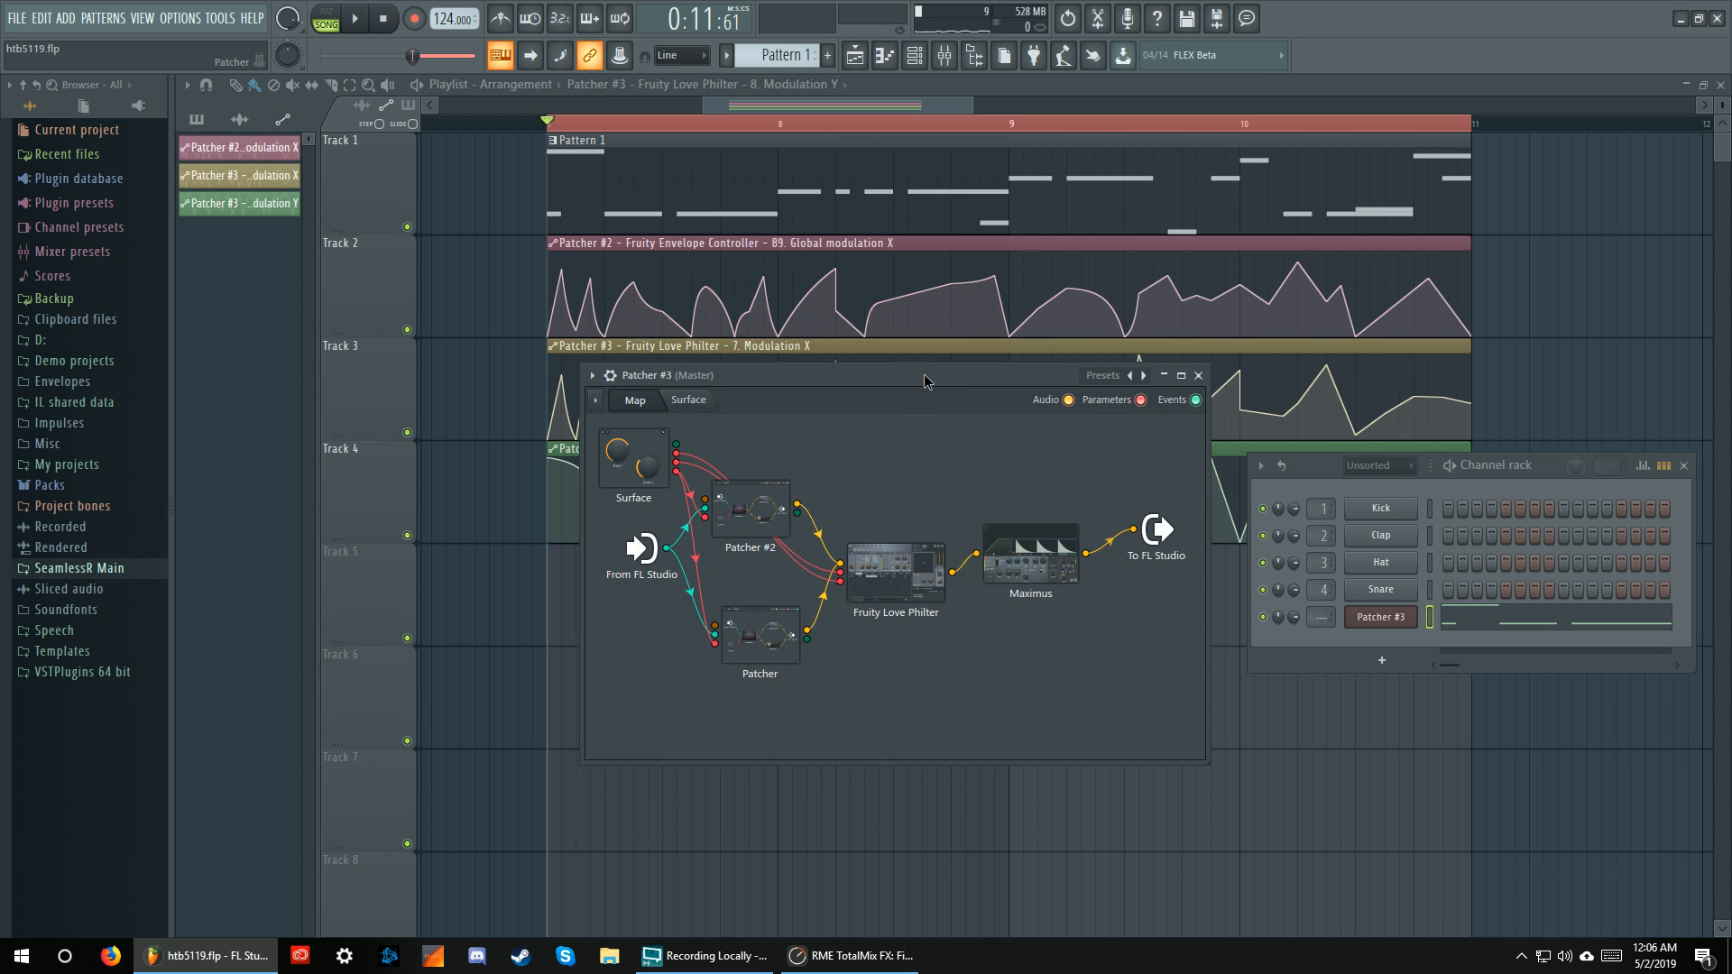
{"action": "double_click", "coordinate": [778, 505]}
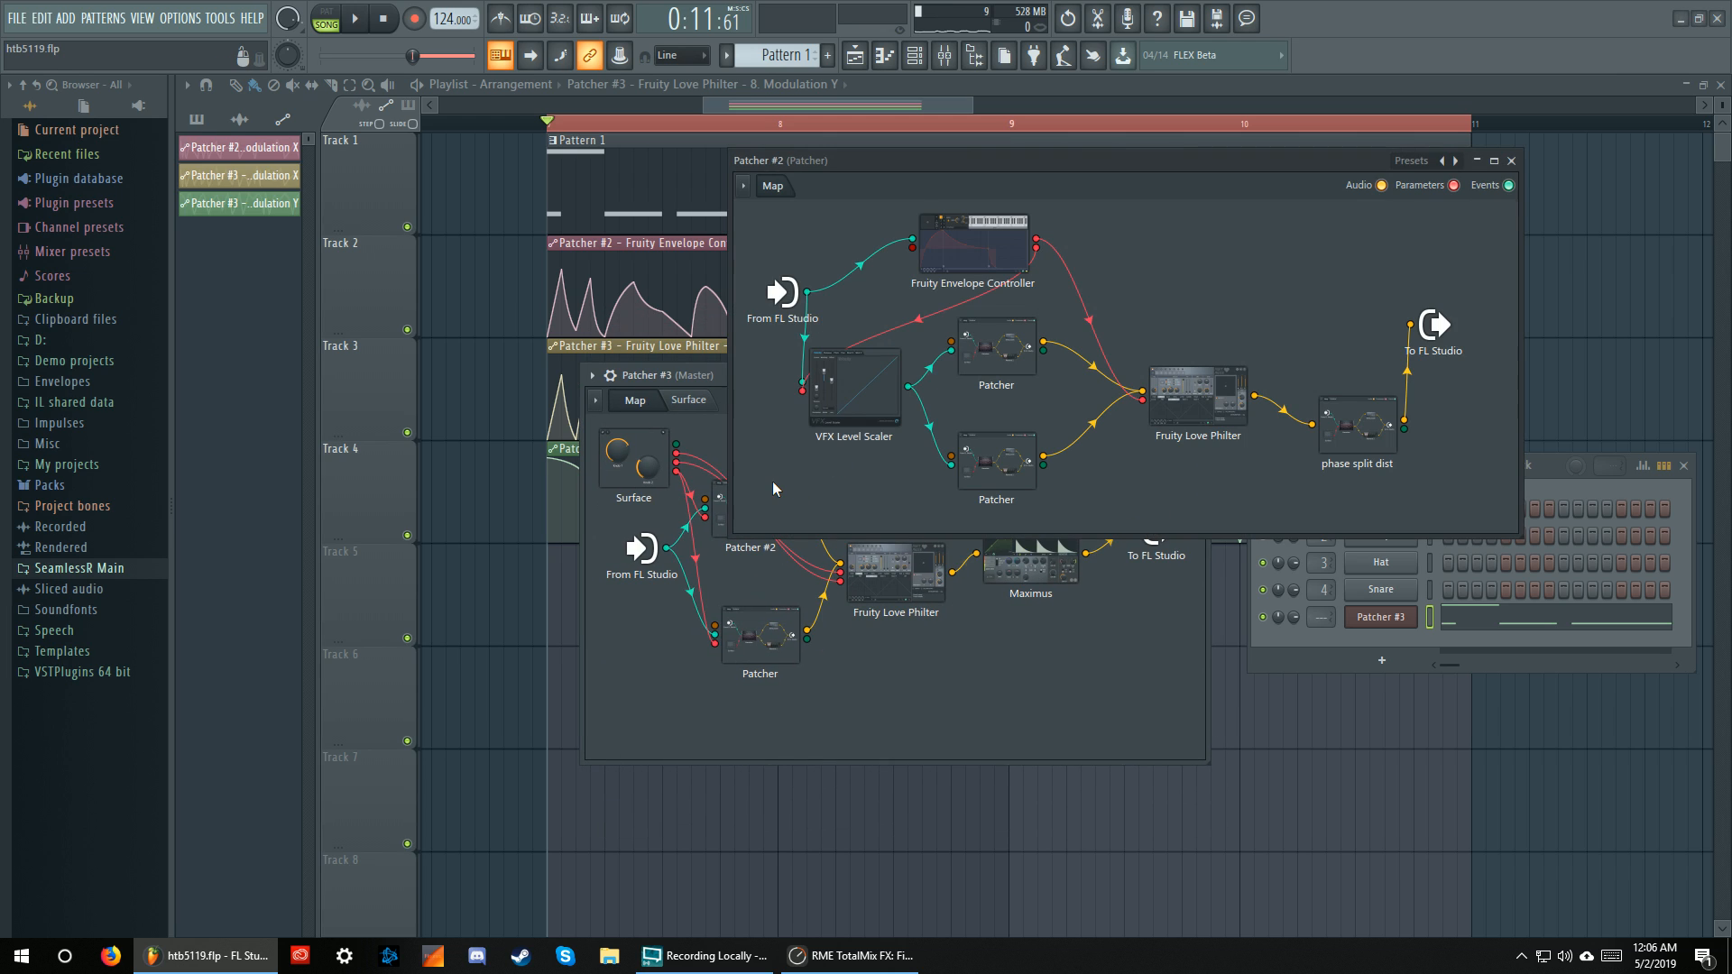
{"action": "double_click", "coordinate": [992, 352]}
{"action": "mouse_move", "coordinate": [931, 410]}
{"action": "left_mouse_down"}
{"action": "mouse_move", "coordinate": [914, 478]}
{"action": "mouse_move", "coordinate": [914, 416]}
{"action": "mouse_move", "coordinate": [918, 435]}
{"action": "left_mouse_up"}
{"action": "left_click", "coordinate": [1399, 429]}
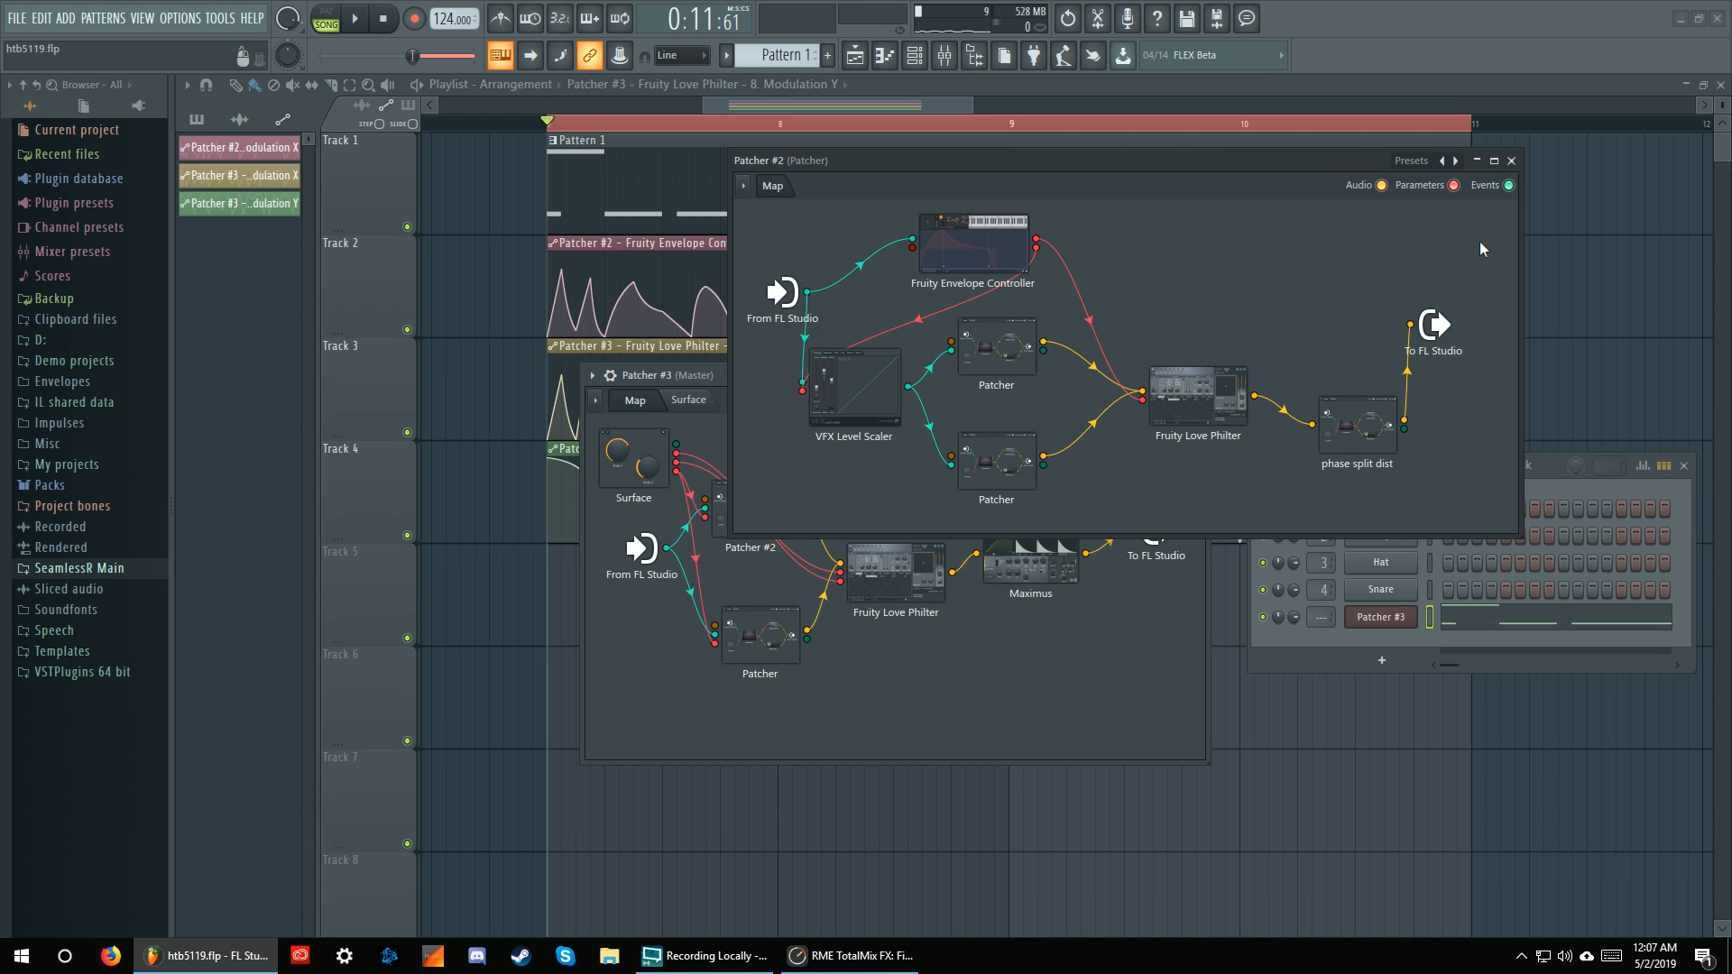
Close the Patcher #2, Patcher #3 and channel rack windows to leave only the playlist open
{"action": "left_click", "coordinate": [1511, 161]}
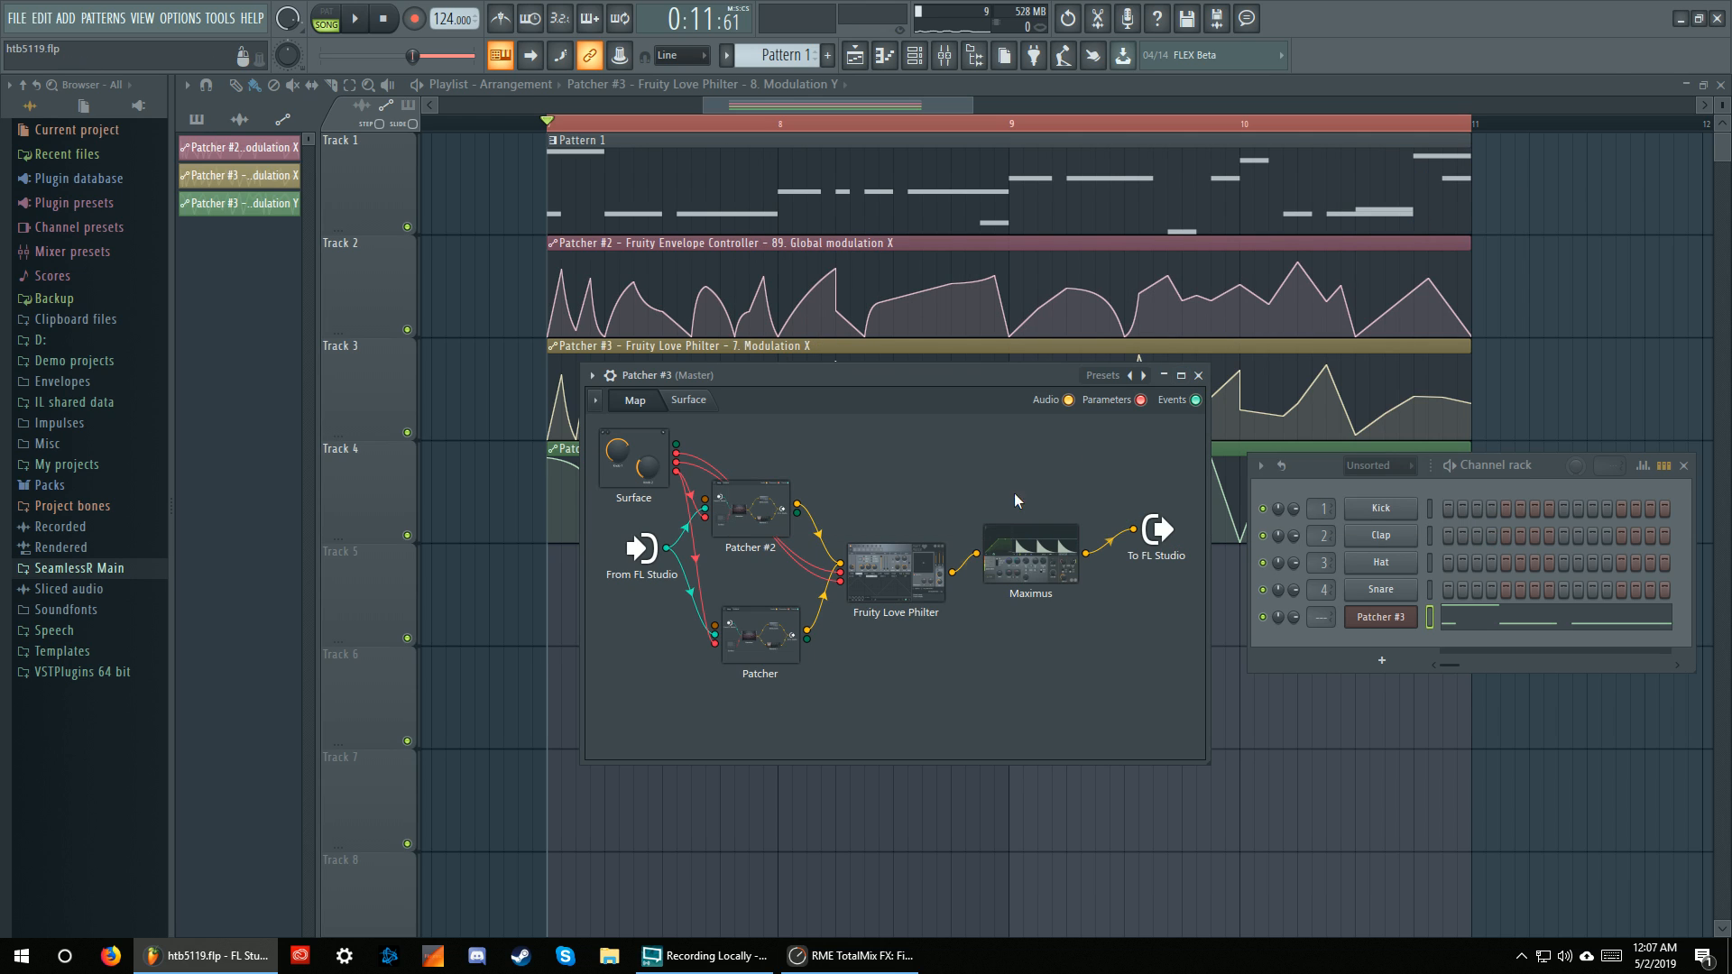
{"action": "left_click", "coordinate": [1200, 377]}
{"action": "right_click", "coordinate": [1028, 636]}
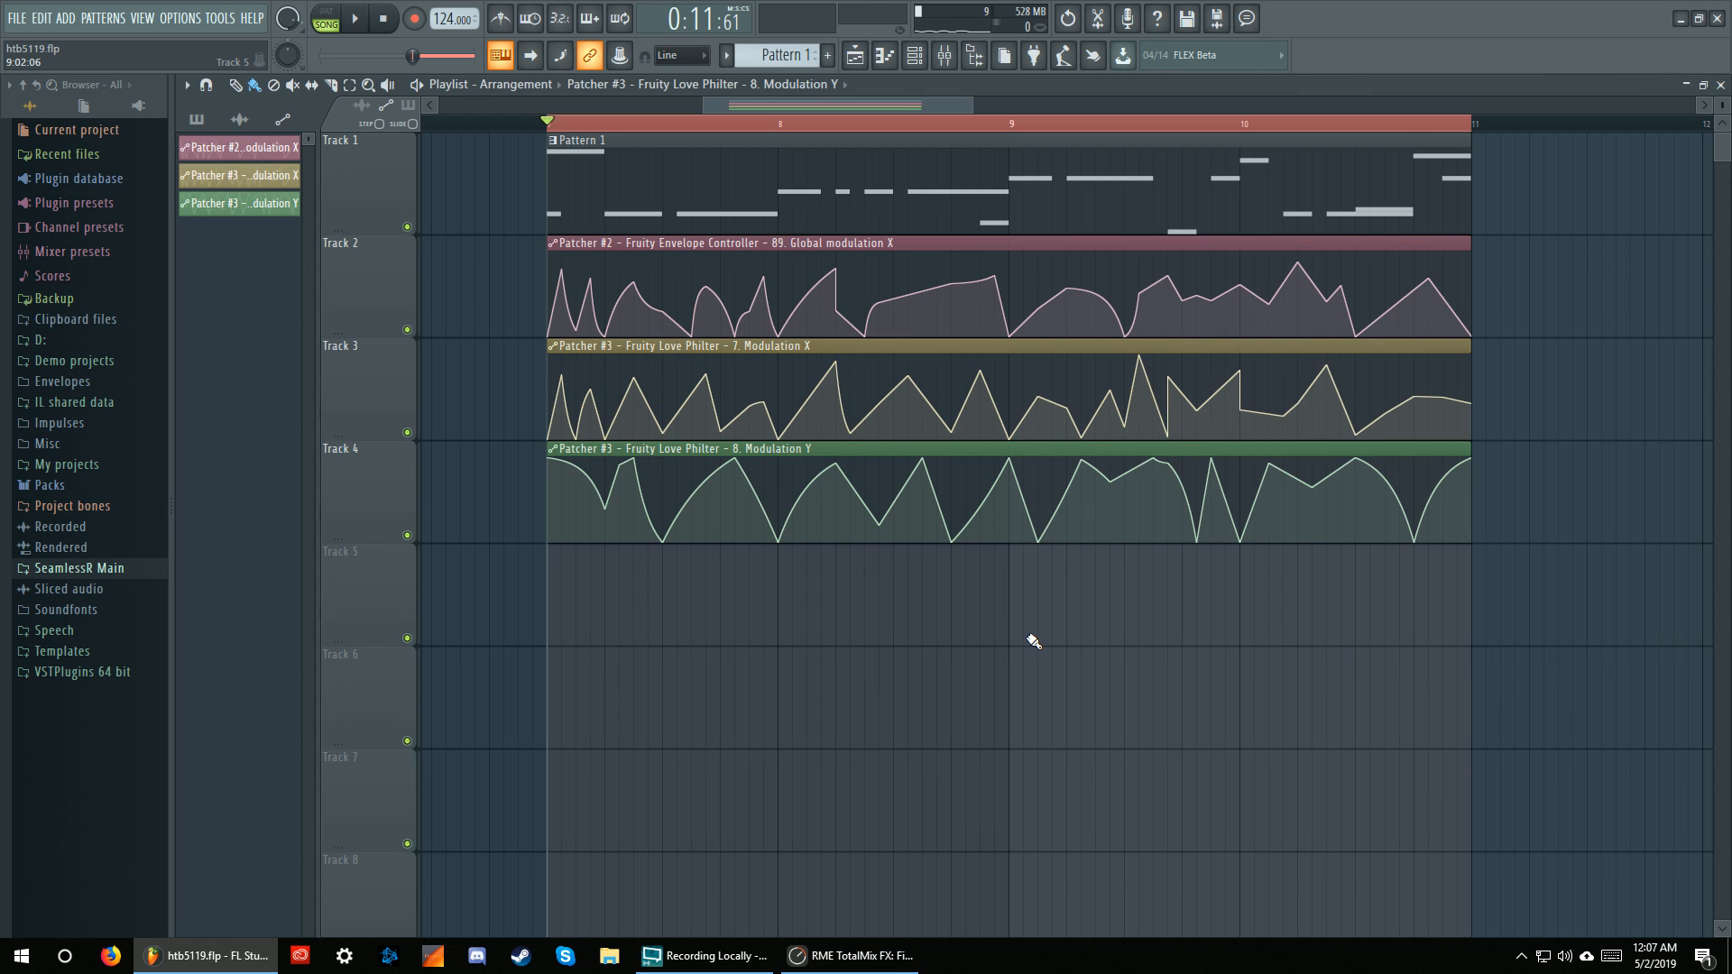